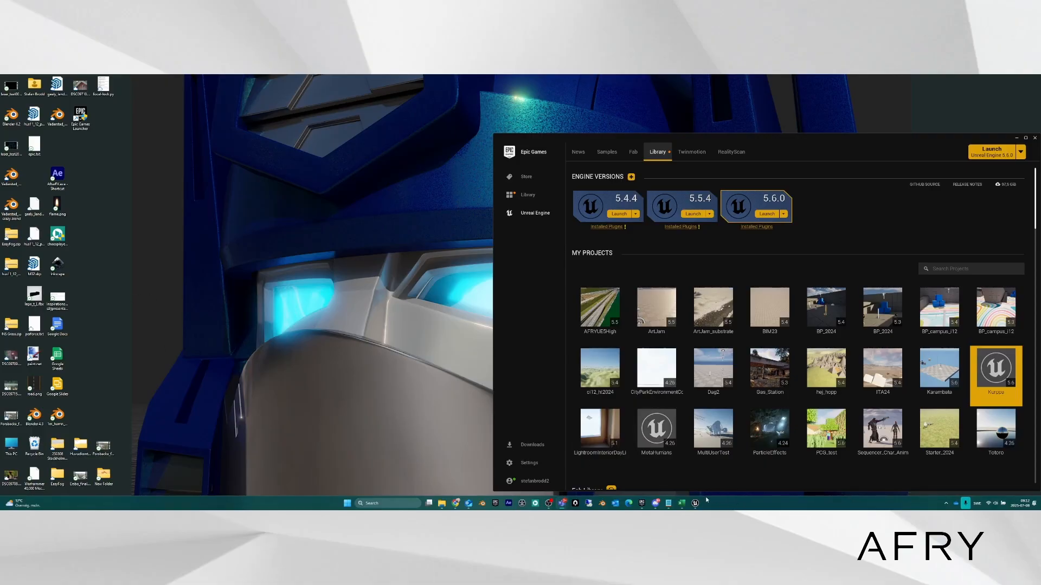
Bring the Unreal Editor window with the Kurppa block scene to the front from the taskbar.
{"action": "mouse_move", "coordinate": [695, 504]}
{"action": "left_click", "coordinate": [698, 463]}
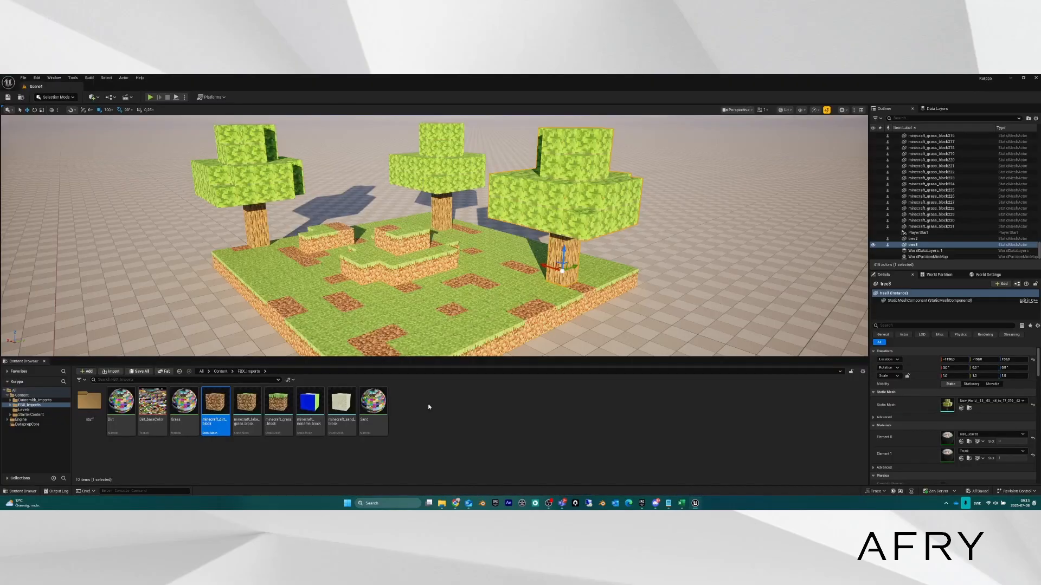
{"action": "left_click", "coordinate": [473, 431]}
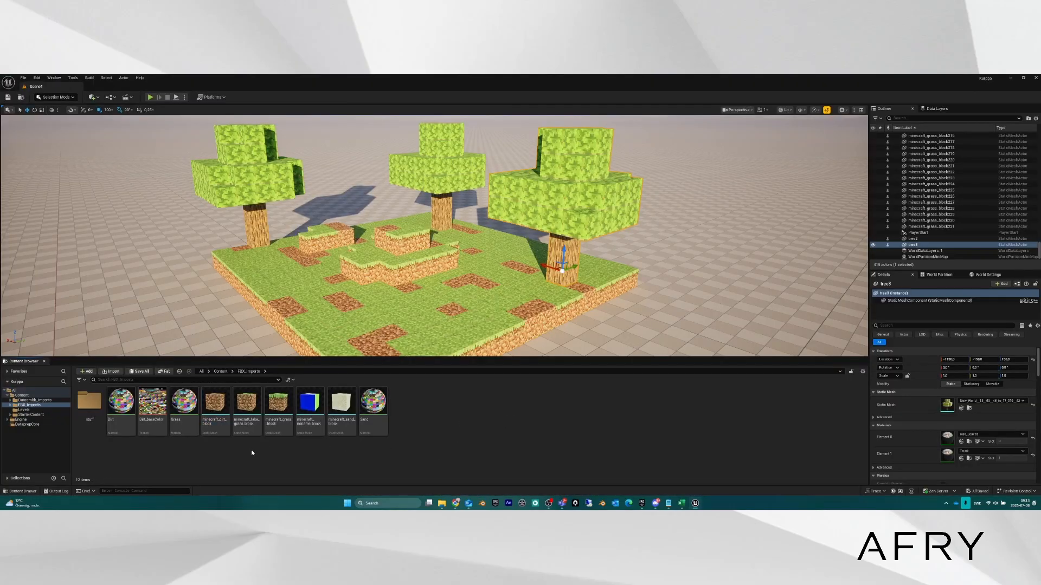
{"action": "left_click", "coordinate": [216, 423]}
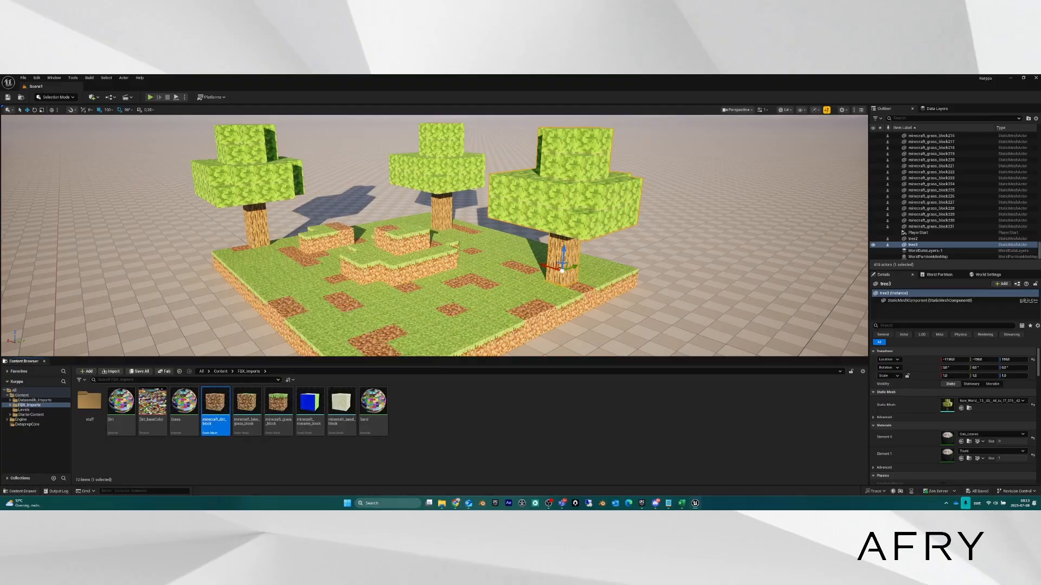
{"action": "left_click", "coordinate": [278, 405]}
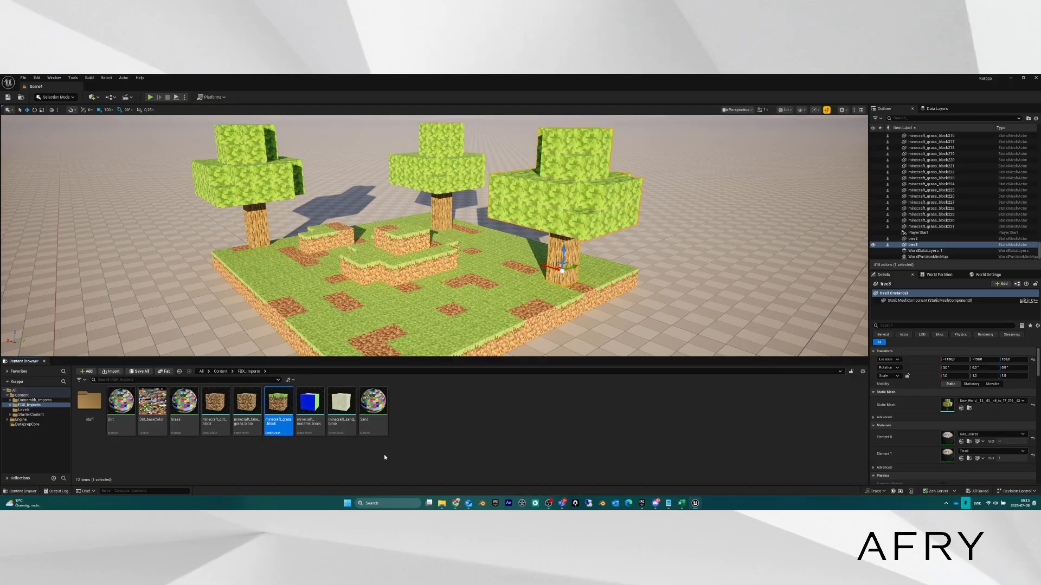
{"action": "right_click_drag", "start_coordinate": [419, 268], "coordinate": [416, 274]}
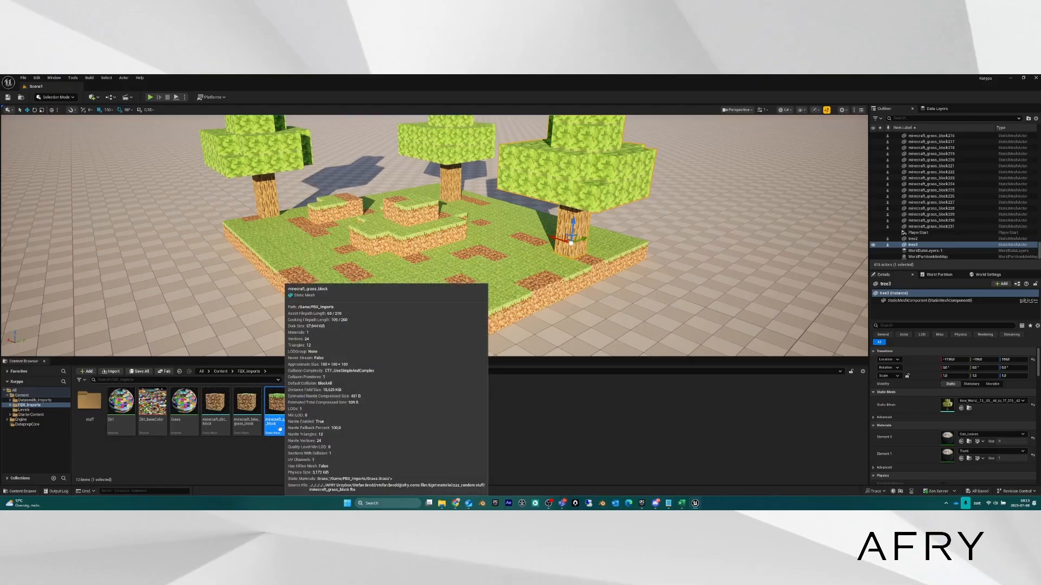
{"action": "left_click", "coordinate": [278, 419]}
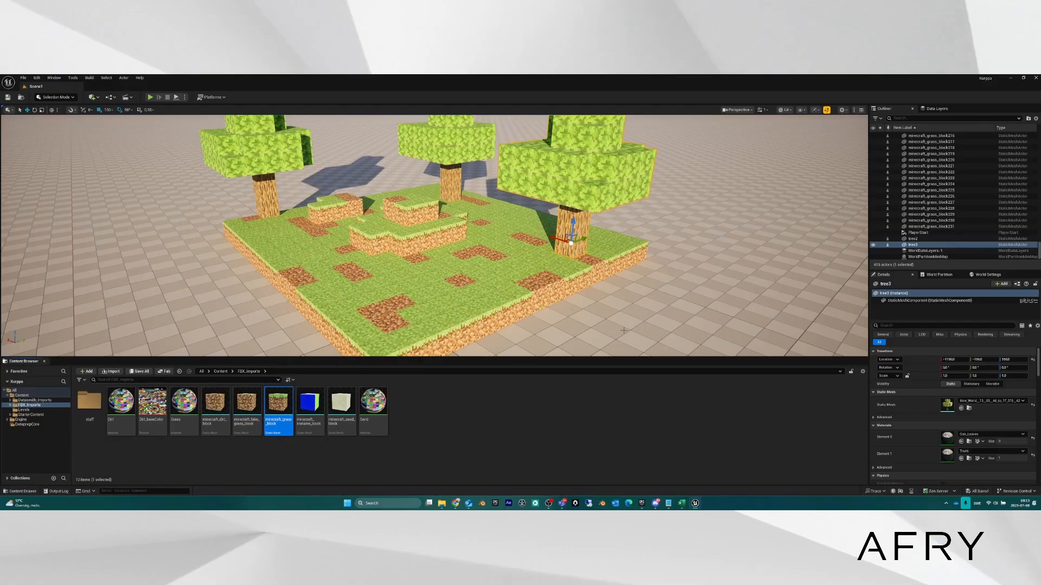
{"action": "right_click", "coordinate": [442, 503]}
Open a File Explorer window on the Desktop folder and select a file there.
{"action": "left_click", "coordinate": [436, 467]}
{"action": "left_click", "coordinate": [592, 290]}
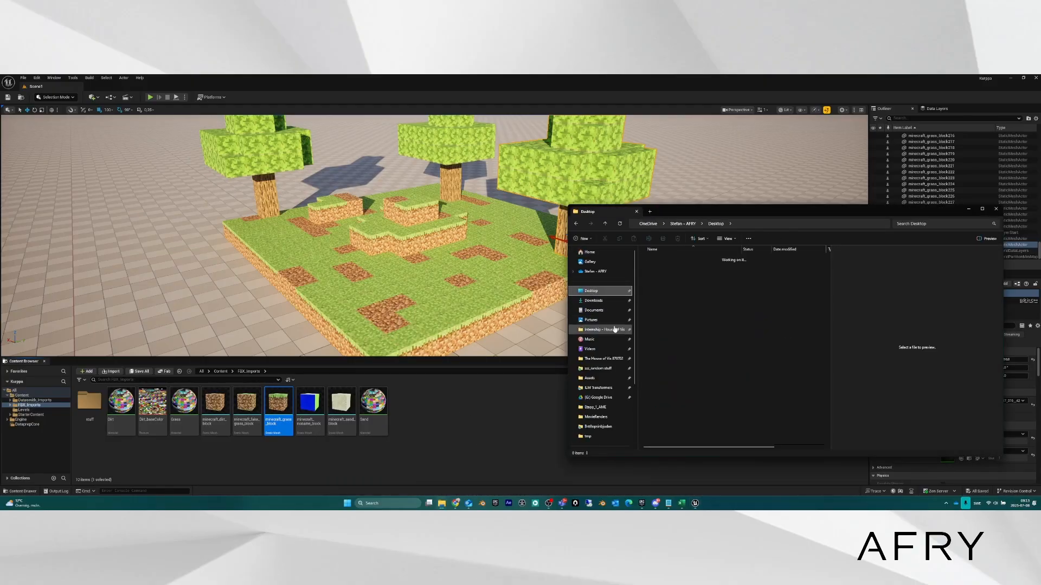
{"action": "scroll", "coordinate": [783, 366], "scroll_direction": "down", "scroll_amount": 2}
{"action": "scroll", "coordinate": [781, 374], "scroll_direction": "down", "scroll_amount": 3}
{"action": "left_click", "coordinate": [808, 403]}
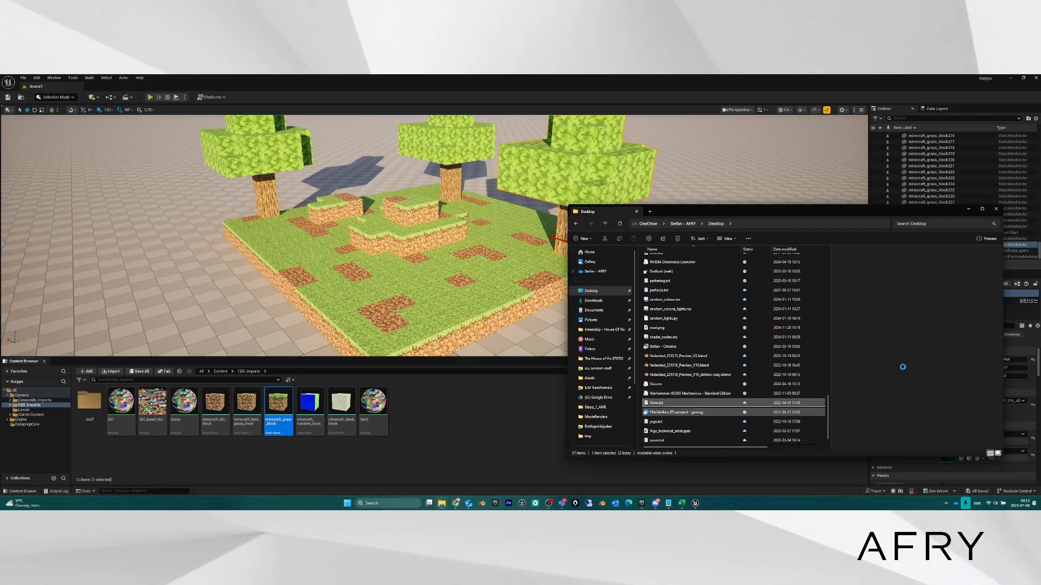
Create a new Desktop folder named 'Content' and cancel merging with the existing one.
{"action": "key", "text": "ctrl+shift+n"}
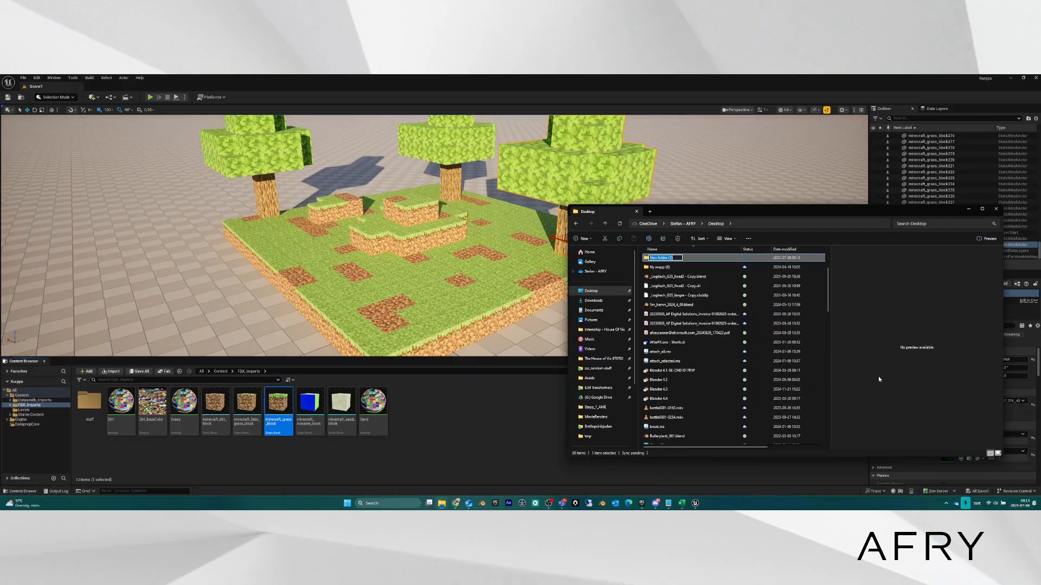
{"action": "type", "text": "Content"}
{"action": "key", "text": "Return"}
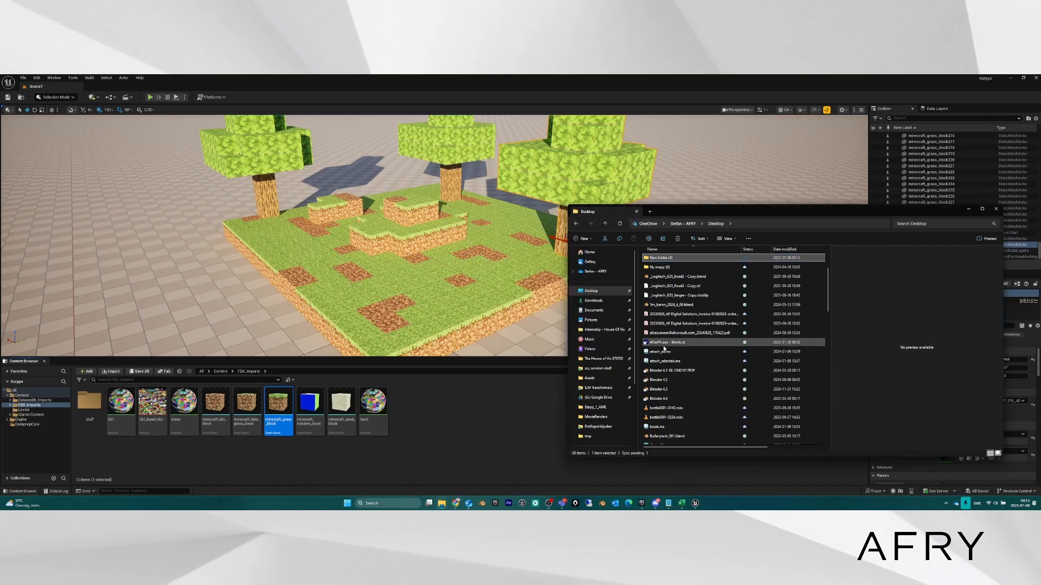
{"action": "left_click", "coordinate": [575, 348]}
Open the existing content folder to confirm it is empty, then close File Explorer.
{"action": "type", "text": "content"}
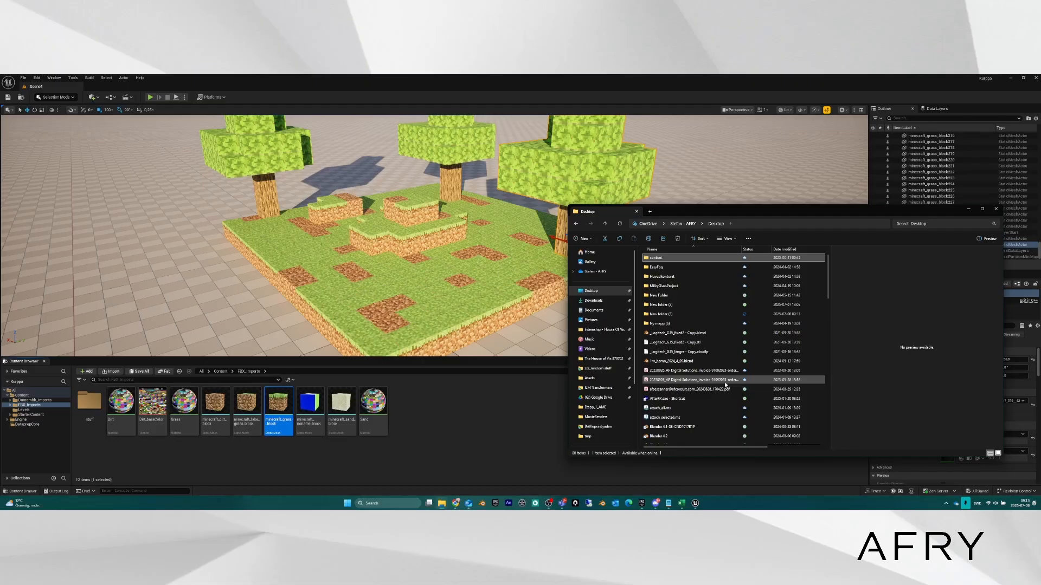
{"action": "key", "text": "Return"}
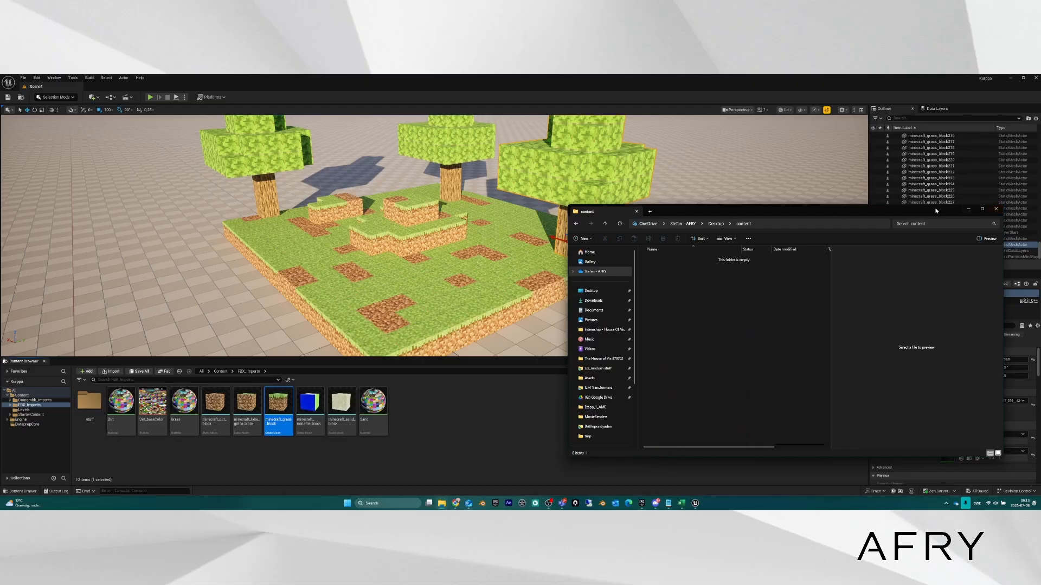
{"action": "left_click", "coordinate": [968, 209]}
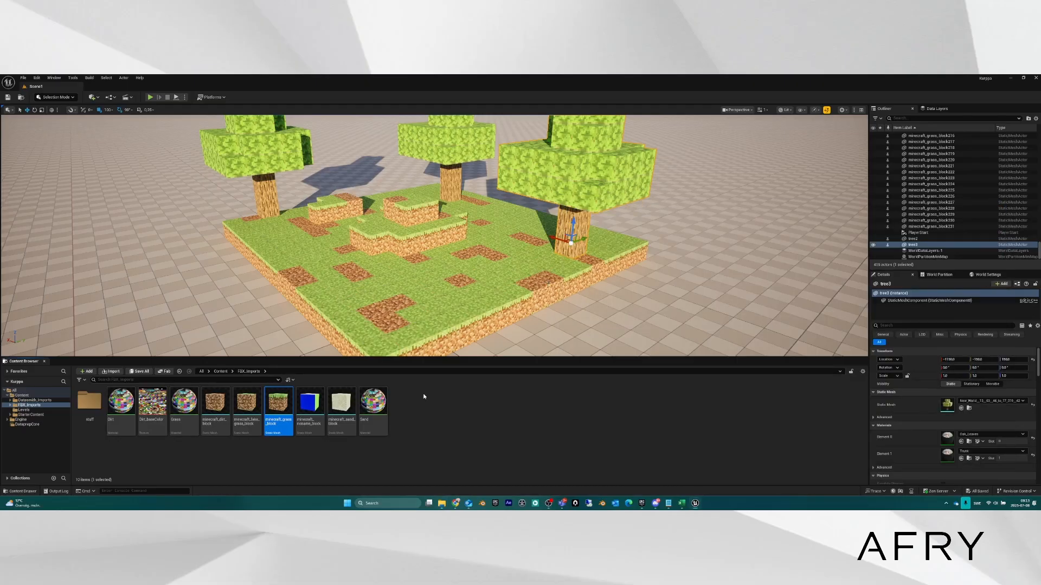
Select minecraft_grass_block and look through its asset actions, then dismiss the menu.
{"action": "left_click", "coordinate": [445, 425]}
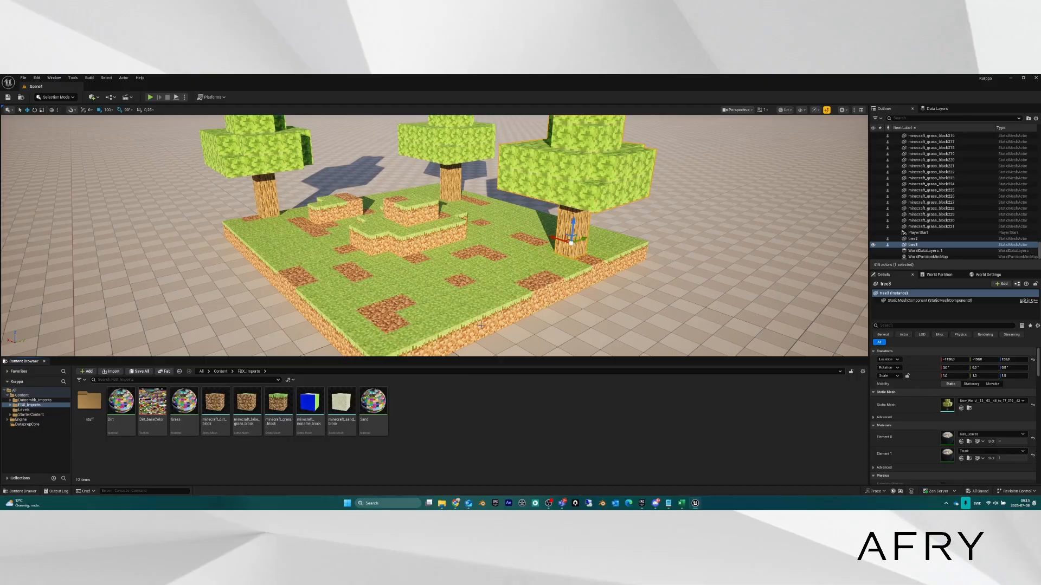
{"action": "scroll", "coordinate": [439, 264], "scroll_direction": "up", "scroll_amount": 3}
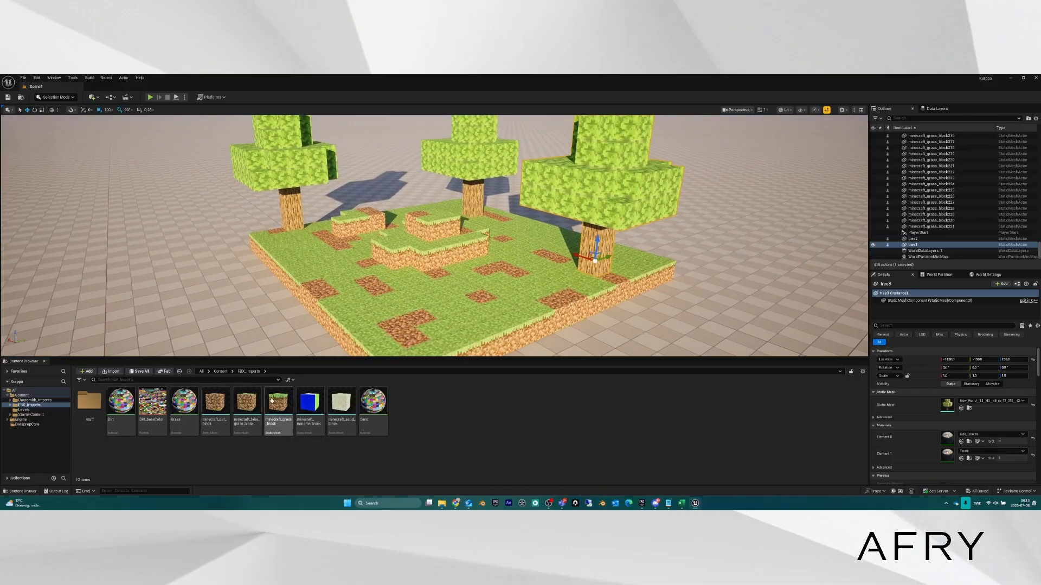
{"action": "left_click", "coordinate": [271, 432]}
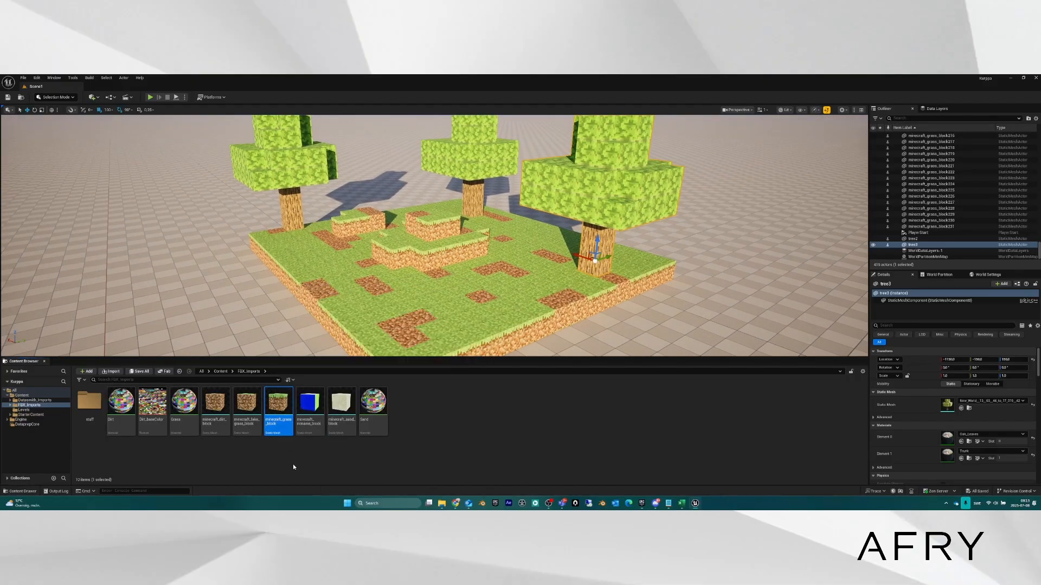
{"action": "right_click", "coordinate": [276, 406]}
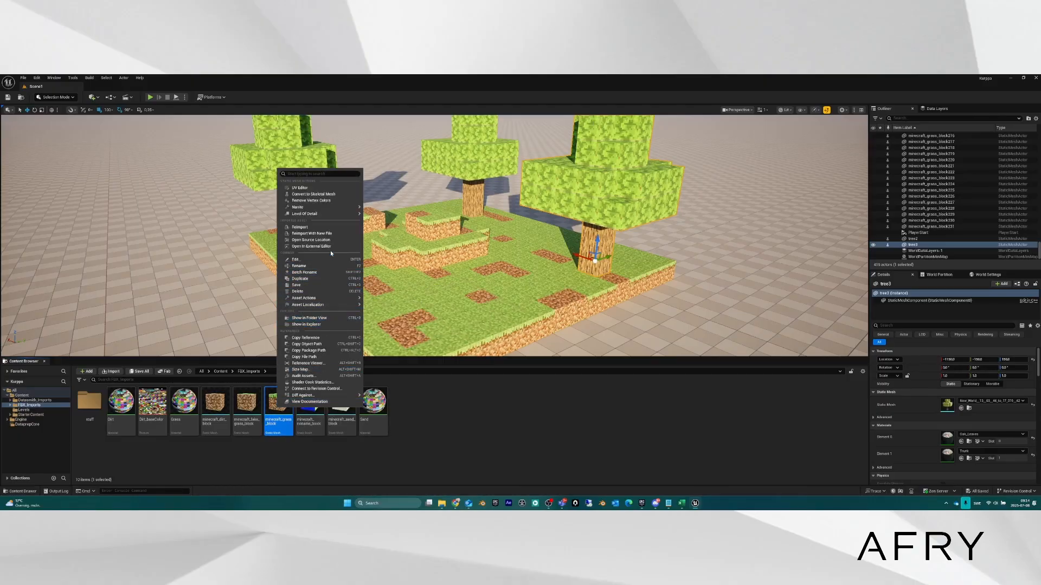
{"action": "mouse_move", "coordinate": [312, 299]}
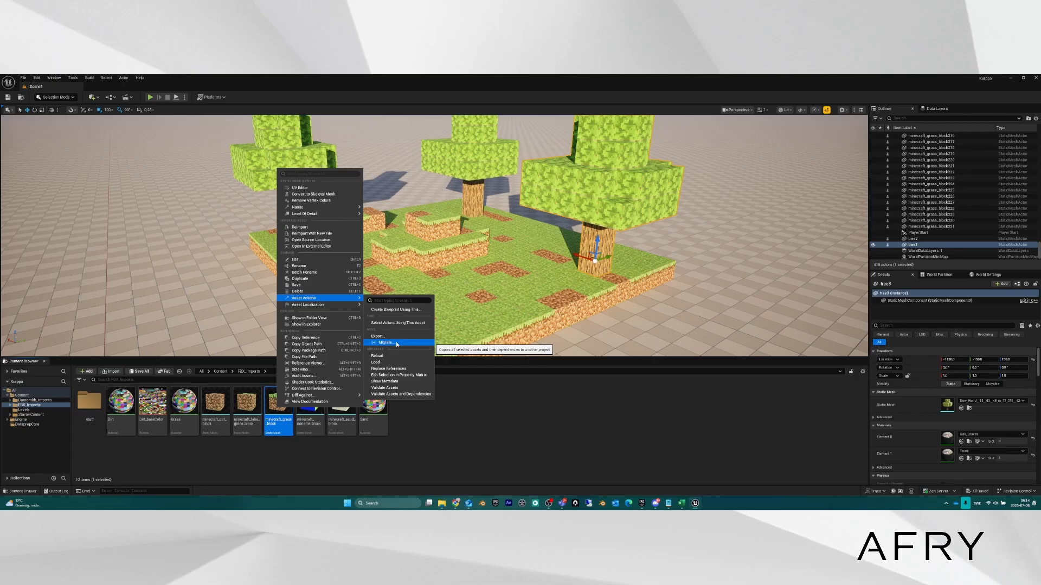
{"action": "left_click", "coordinate": [281, 457]}
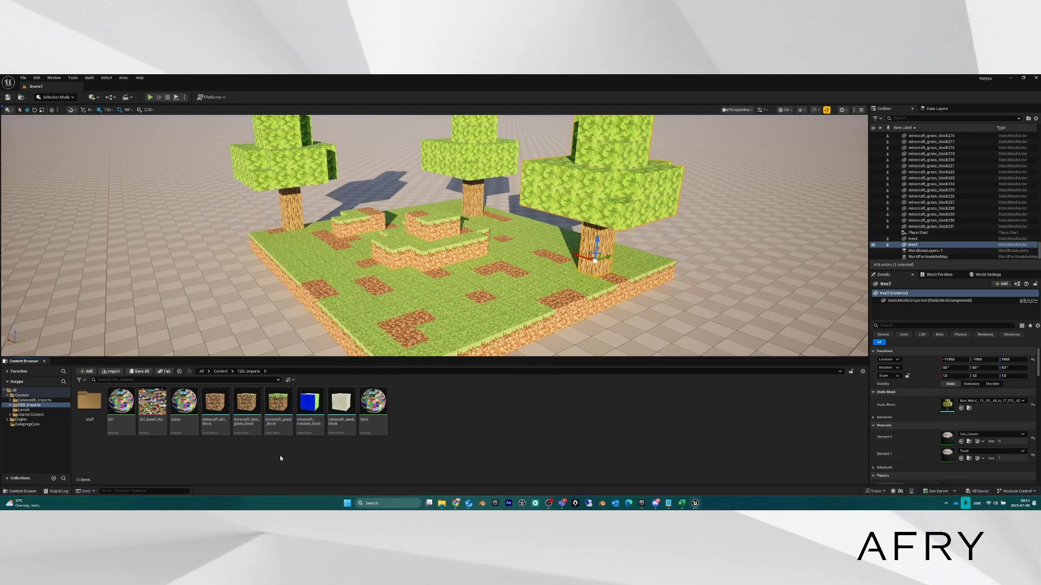
Run Asset Actions > Migrate on minecraft_grass_block to bring up its Asset Report.
{"action": "left_click", "coordinate": [281, 406]}
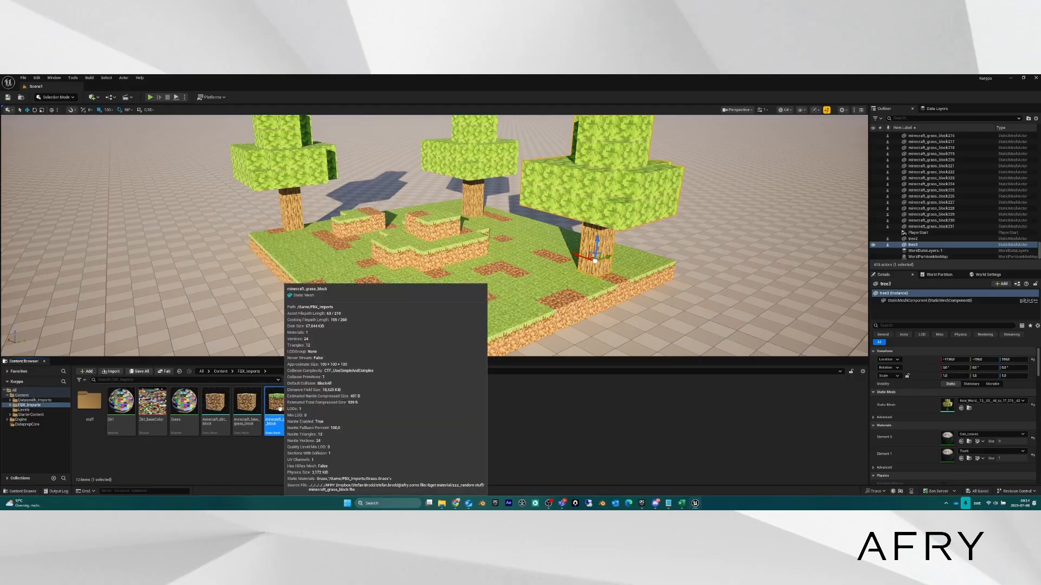
{"action": "right_click", "coordinate": [281, 410]}
{"action": "mouse_move", "coordinate": [325, 298]}
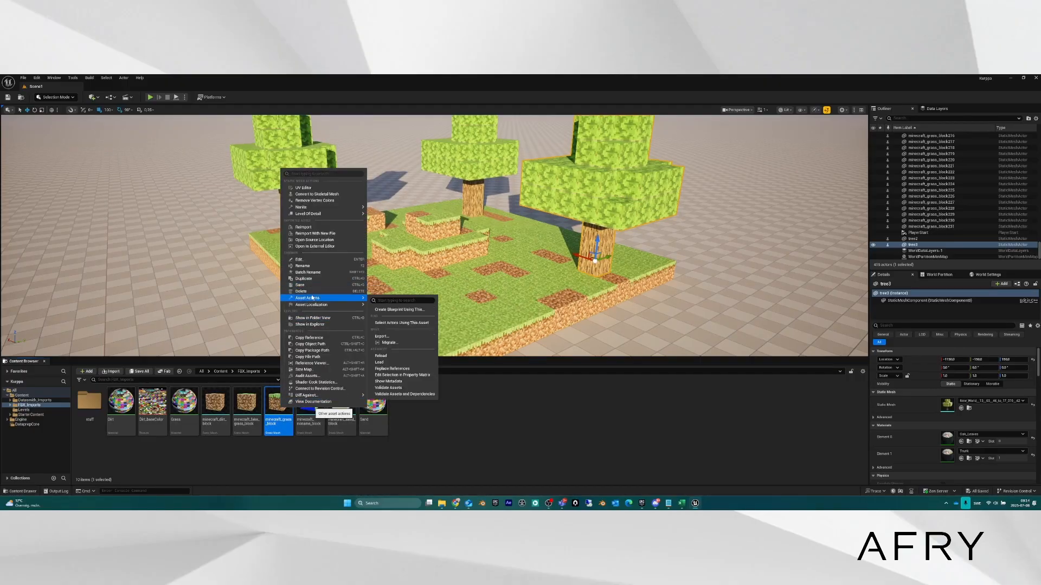
{"action": "left_click", "coordinate": [391, 343]}
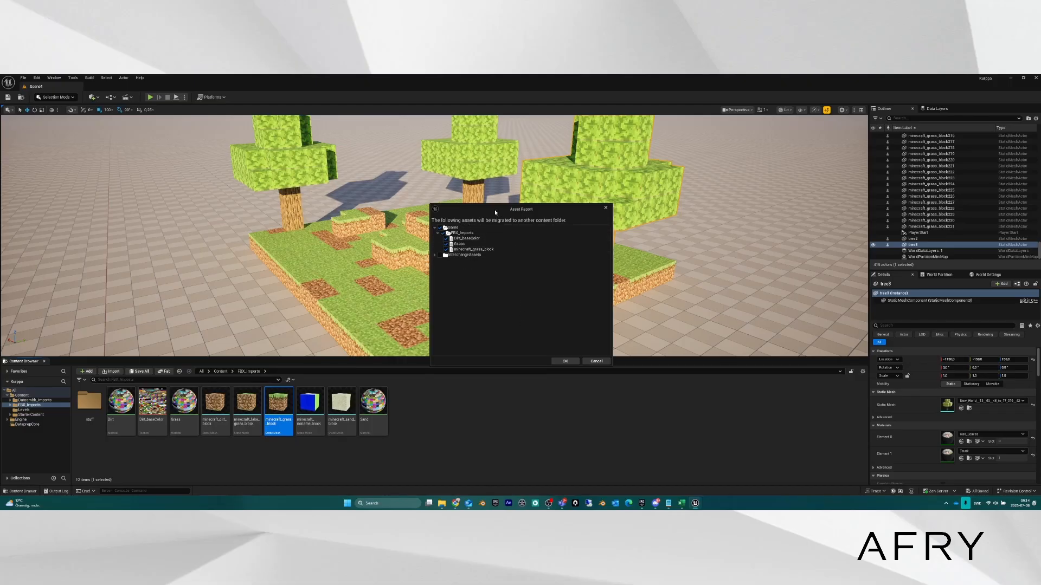
{"action": "left_click_drag", "start_coordinate": [494, 209], "coordinate": [458, 204]}
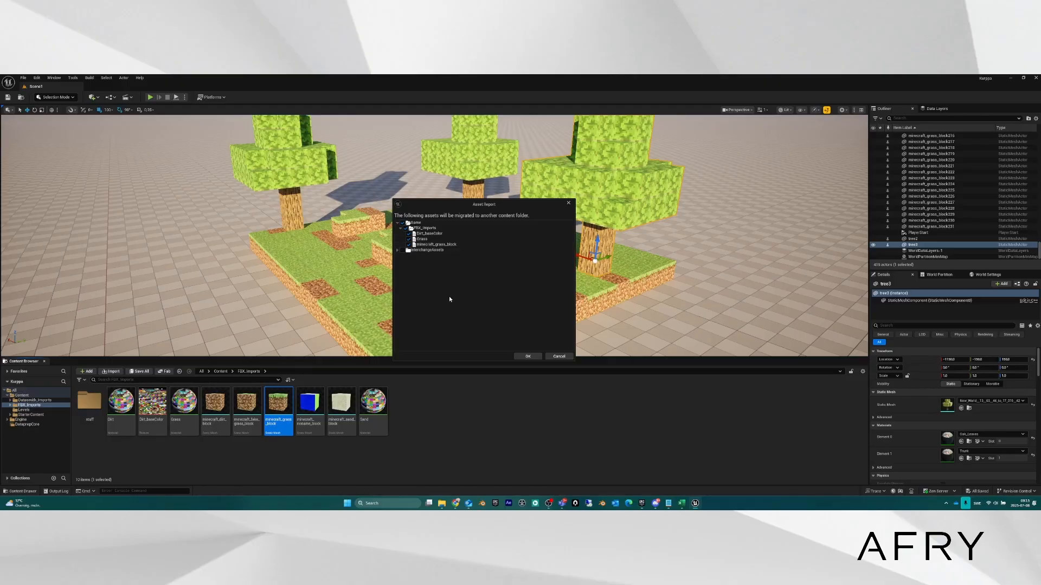
{"action": "left_click", "coordinate": [423, 245]}
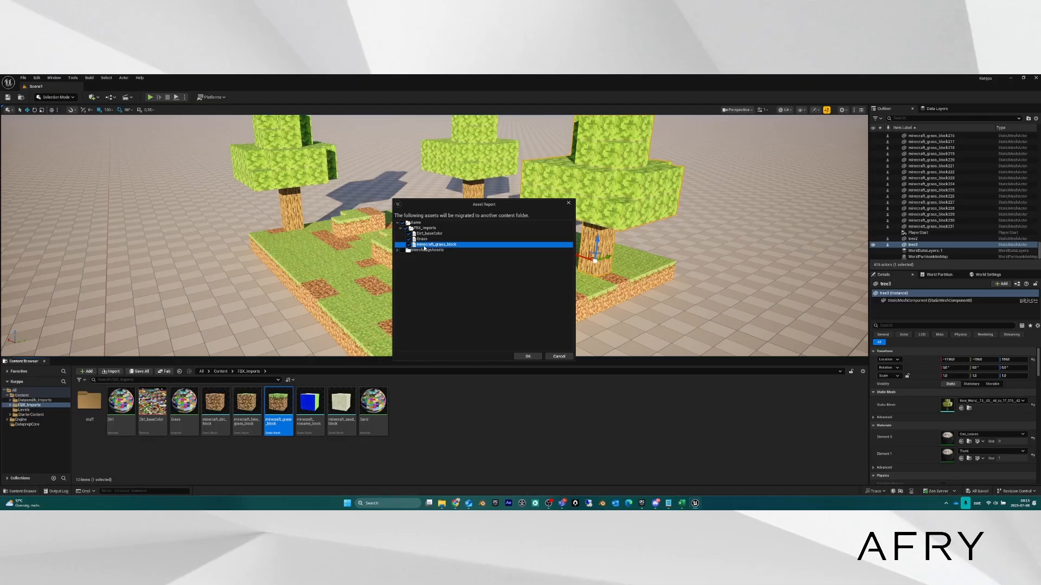
{"action": "left_click", "coordinate": [424, 240]}
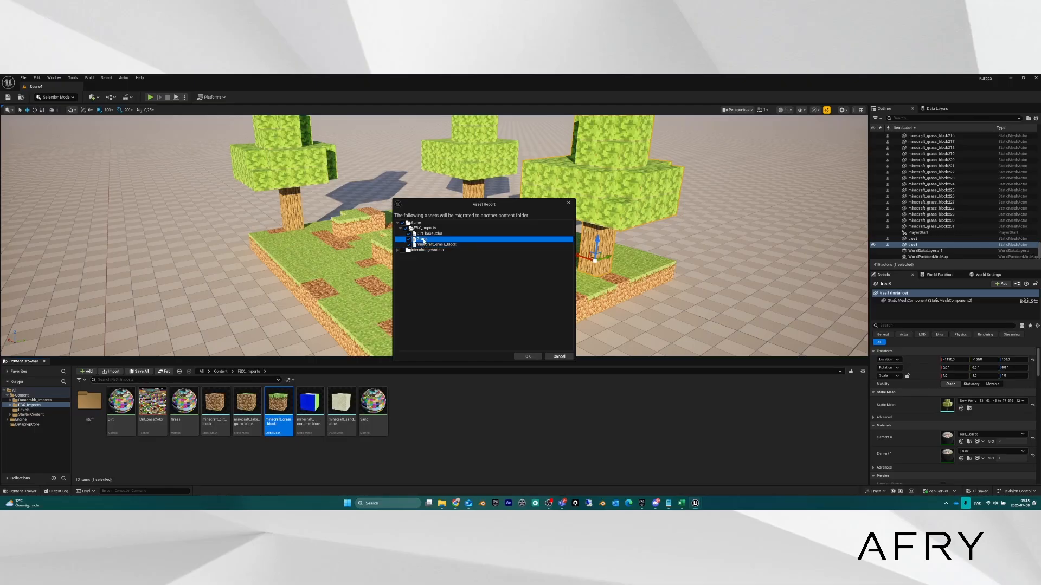
{"action": "left_click", "coordinate": [428, 234]}
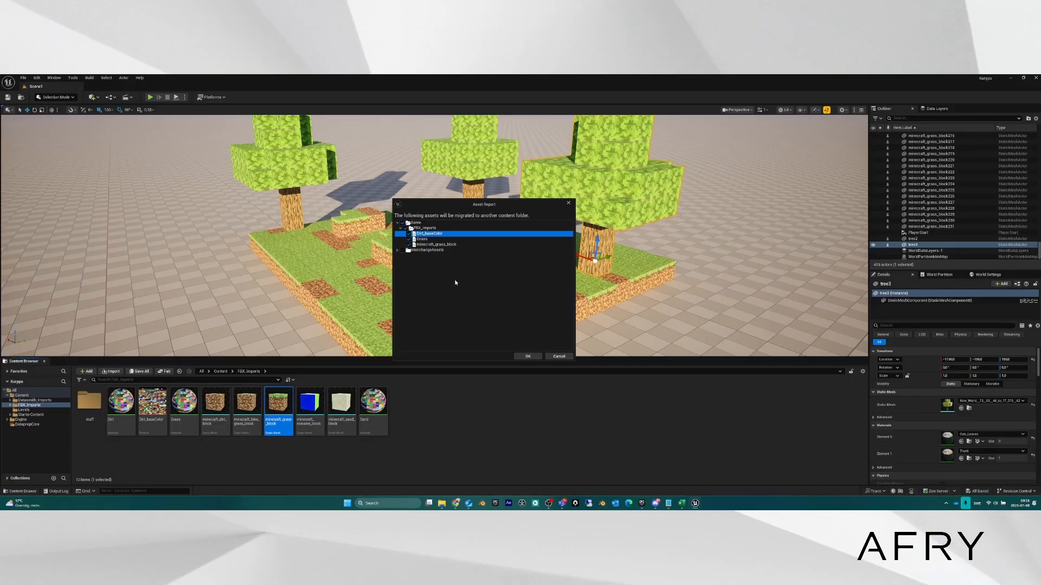
{"action": "left_click_drag", "start_coordinate": [459, 208], "coordinate": [420, 183]}
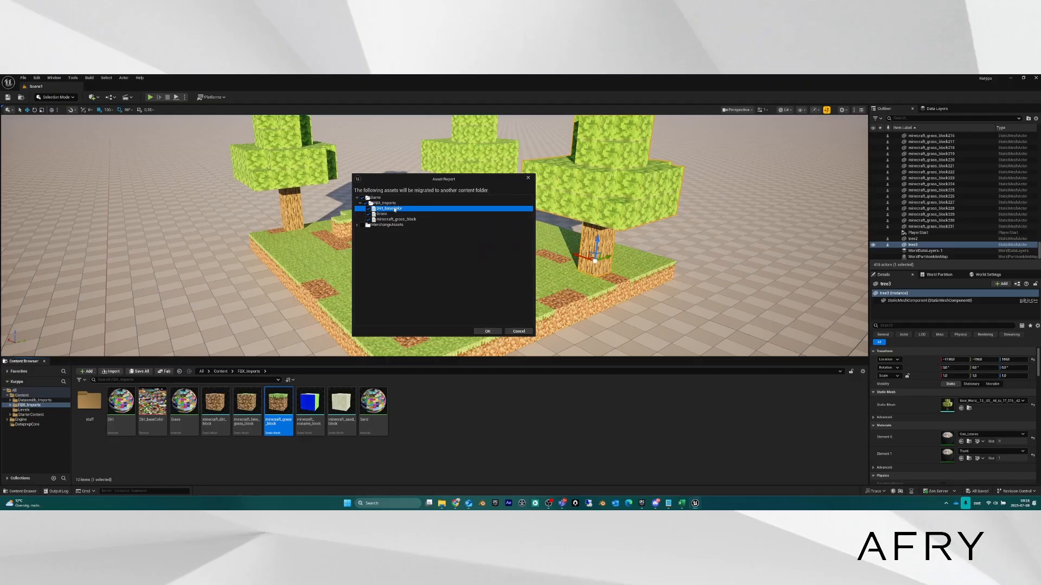
Accept the asset list and try the Desktop content folder, which is rejected as a non-project folder.
{"action": "left_click", "coordinate": [489, 331]}
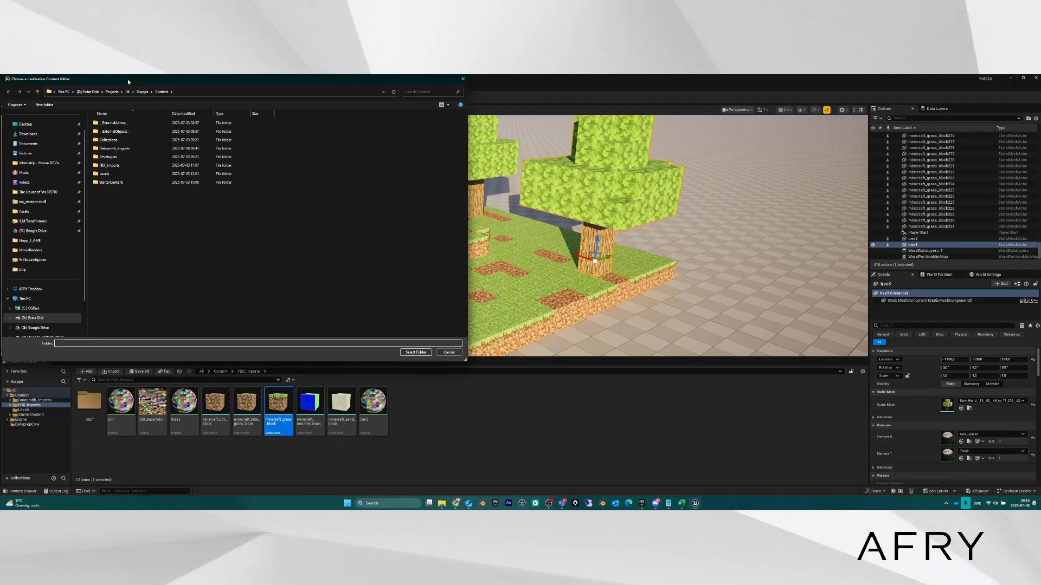
{"action": "left_click_drag", "start_coordinate": [128, 79], "coordinate": [321, 121]}
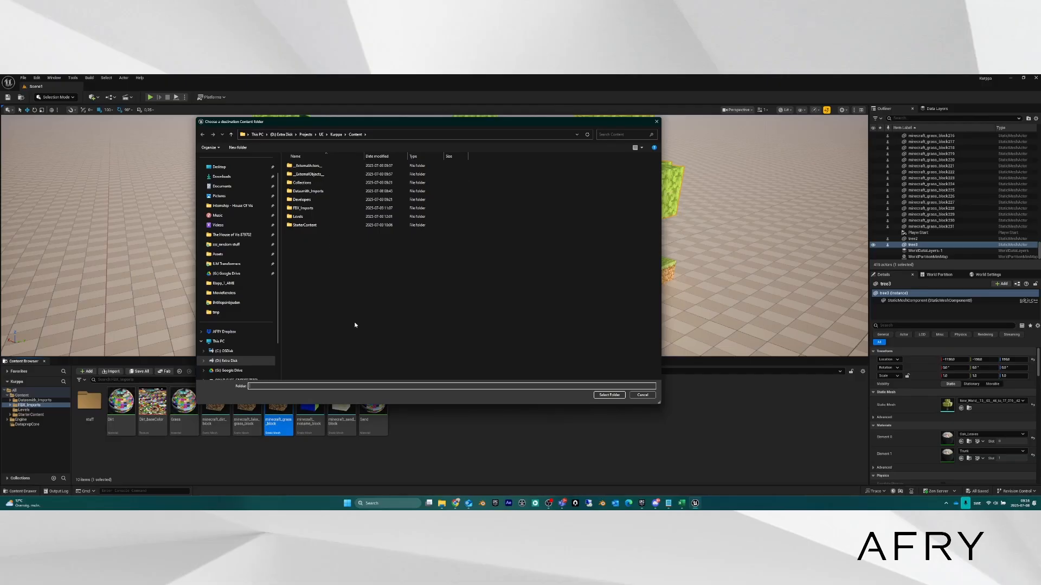
{"action": "left_click", "coordinate": [238, 167]}
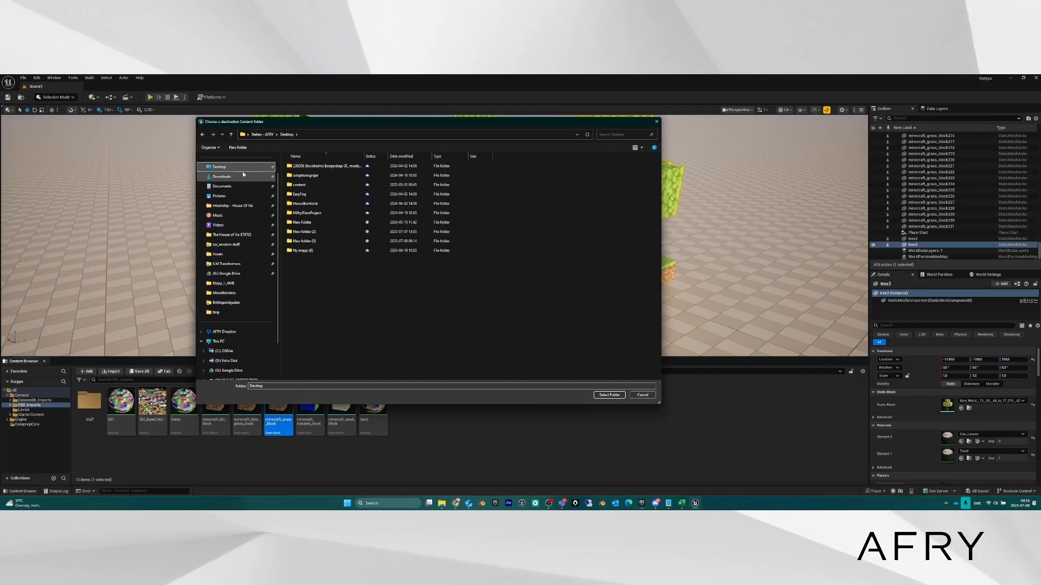
{"action": "left_click", "coordinate": [299, 186]}
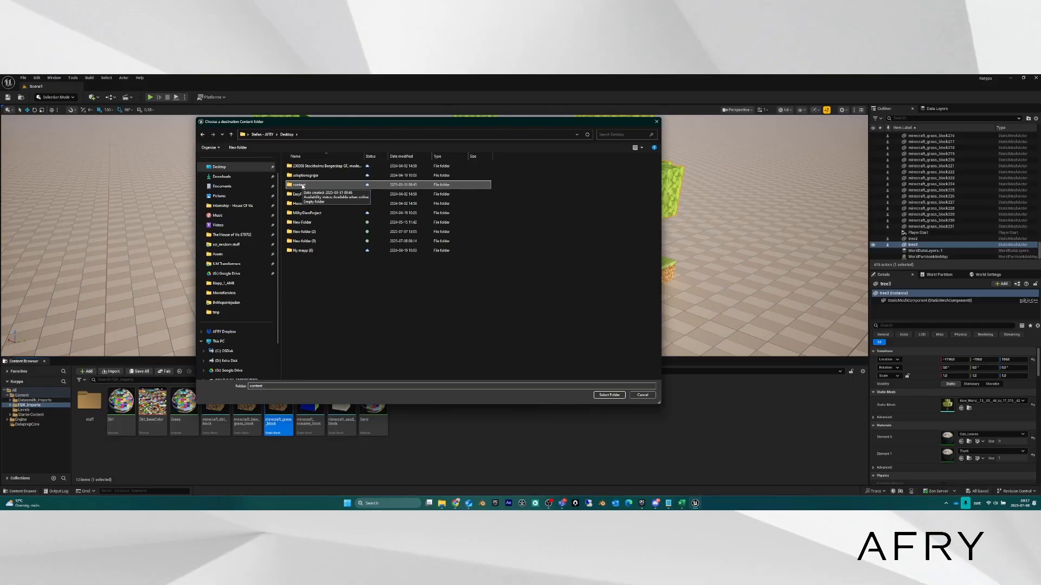
{"action": "double_click", "coordinate": [300, 186]}
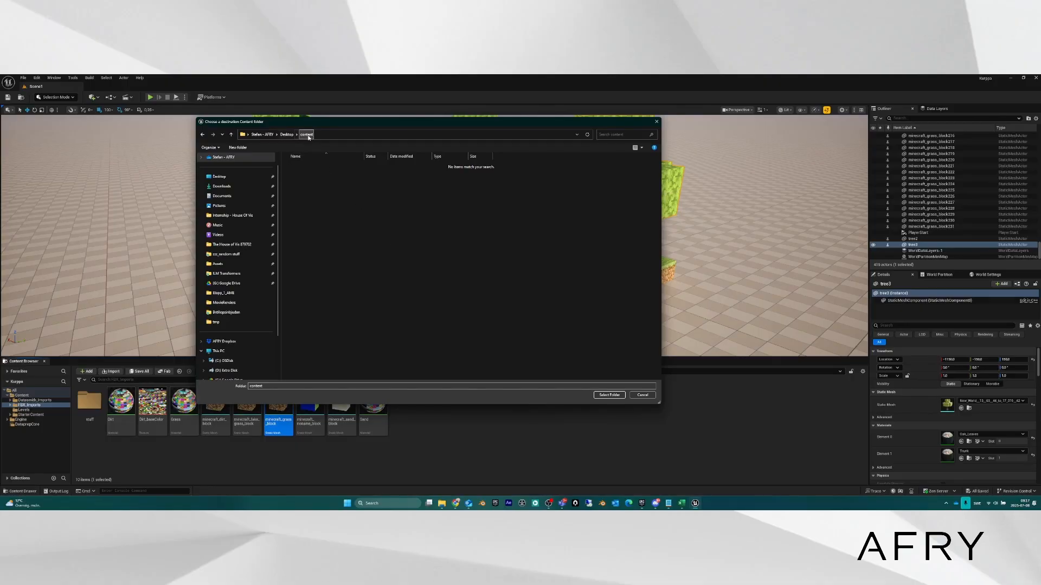
{"action": "left_click", "coordinate": [608, 395]}
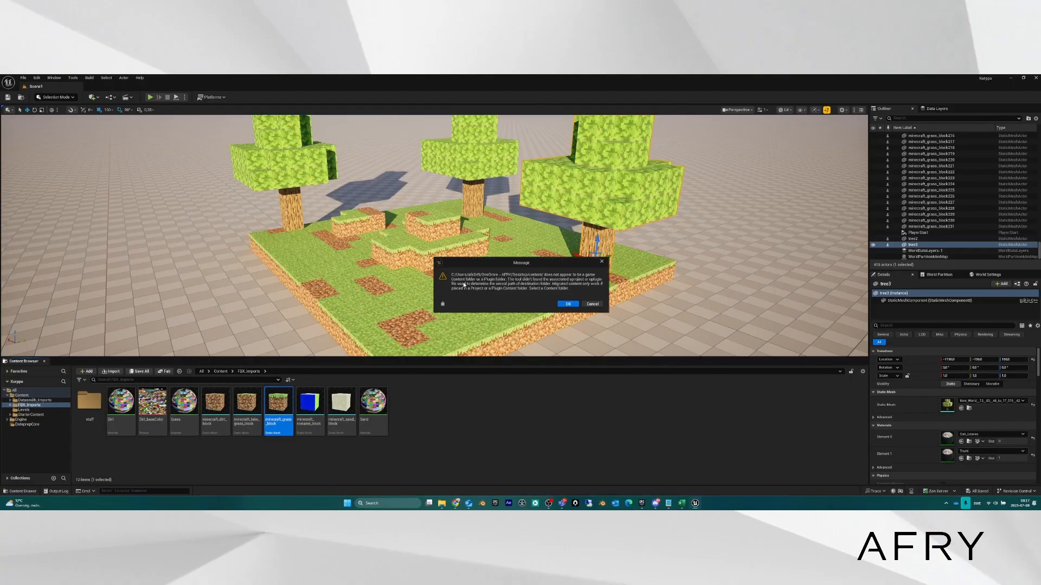
{"action": "left_click", "coordinate": [567, 304]}
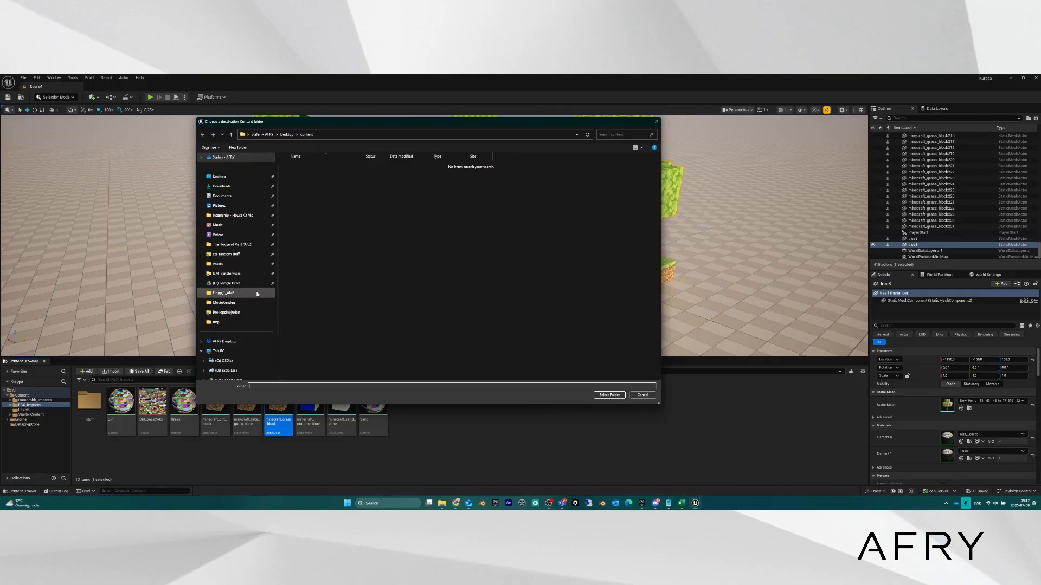
Choose D:\Projects\UE\PCG_test\Content as the migration destination folder.
{"action": "scroll", "coordinate": [254, 303], "scroll_direction": "down", "scroll_amount": 2}
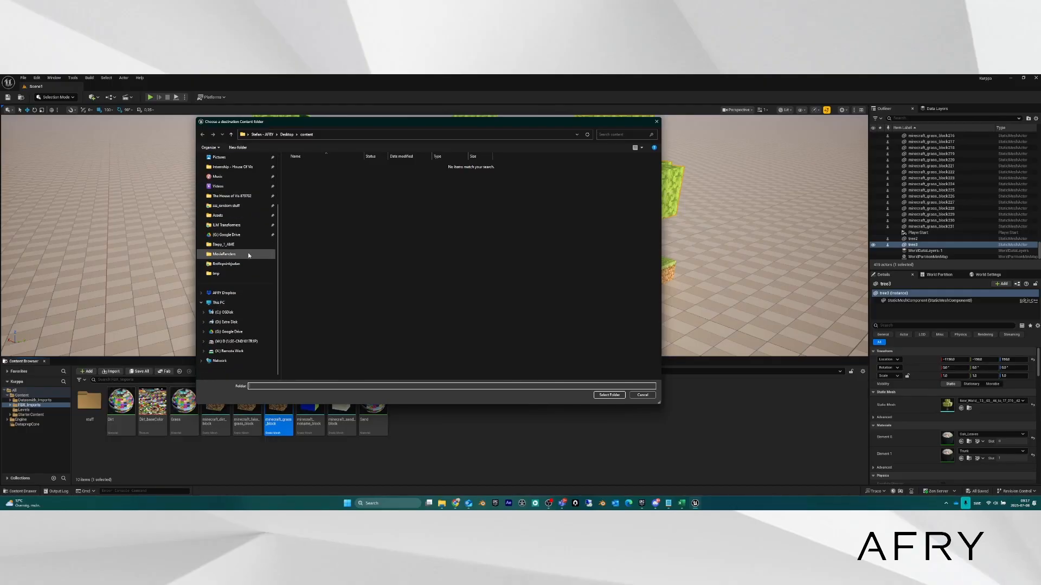
{"action": "left_click", "coordinate": [225, 324]}
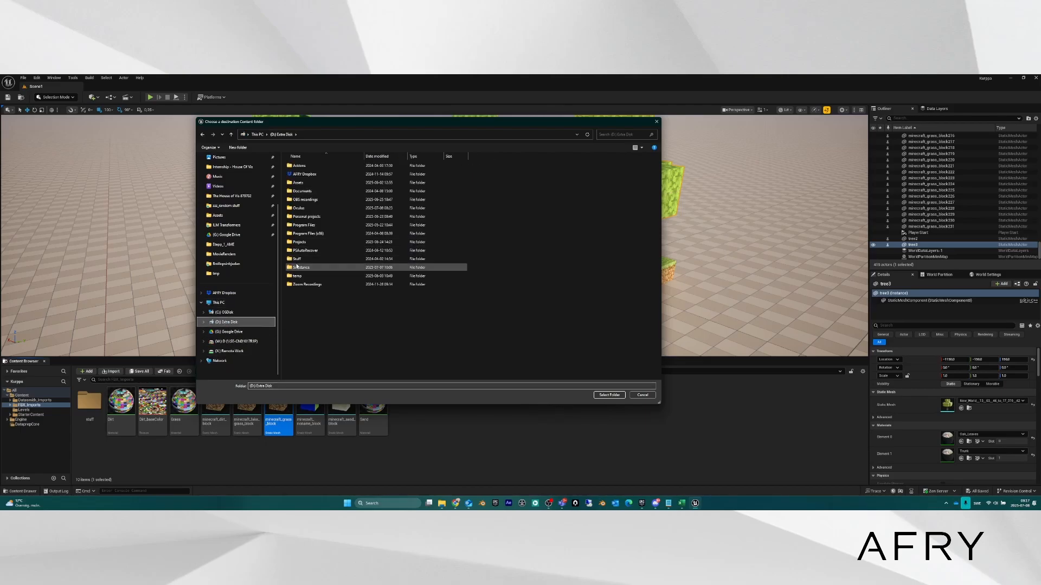
{"action": "double_click", "coordinate": [300, 241]}
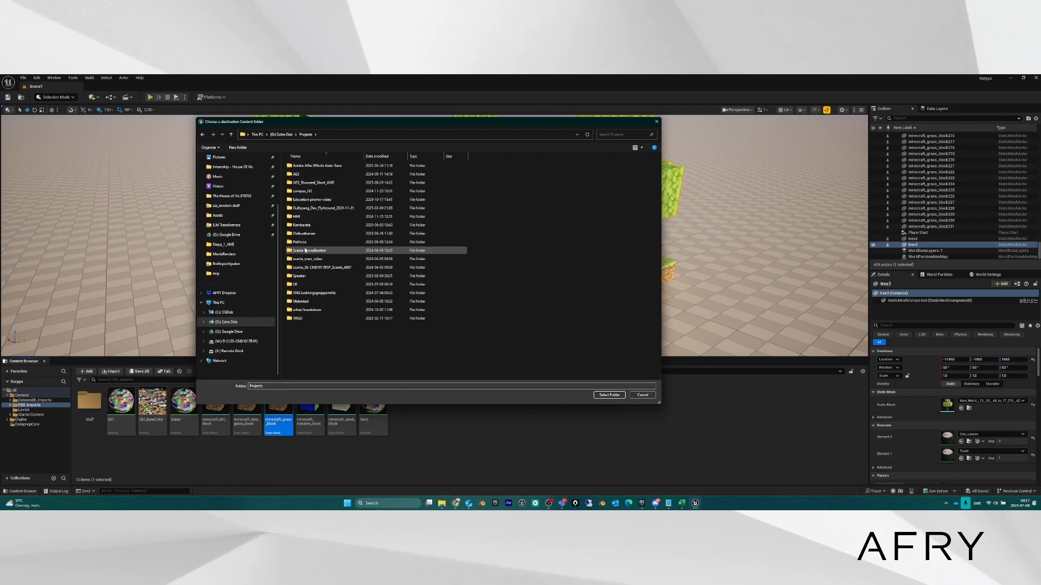
{"action": "double_click", "coordinate": [303, 286]}
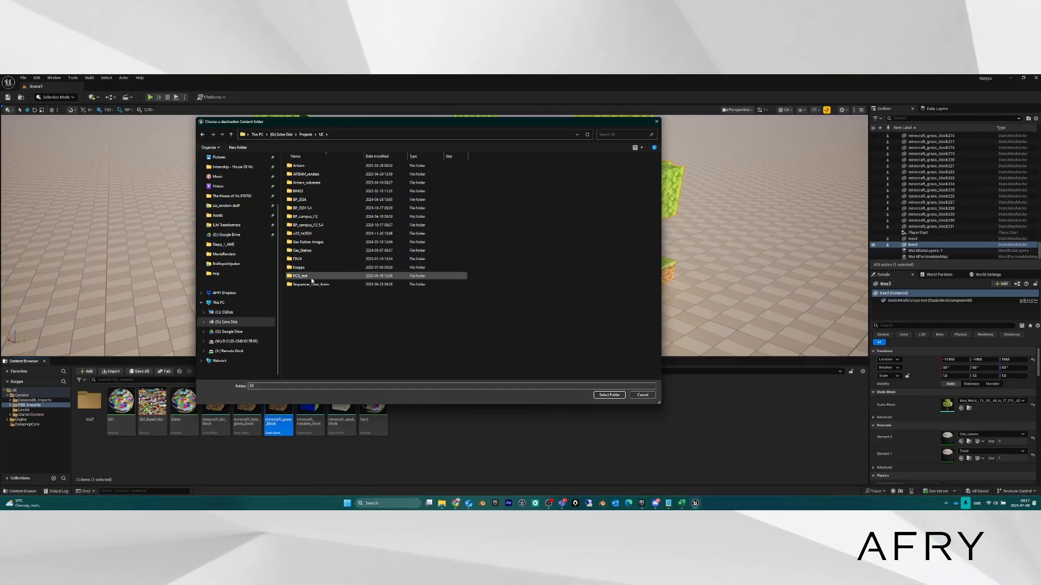
{"action": "double_click", "coordinate": [303, 277]}
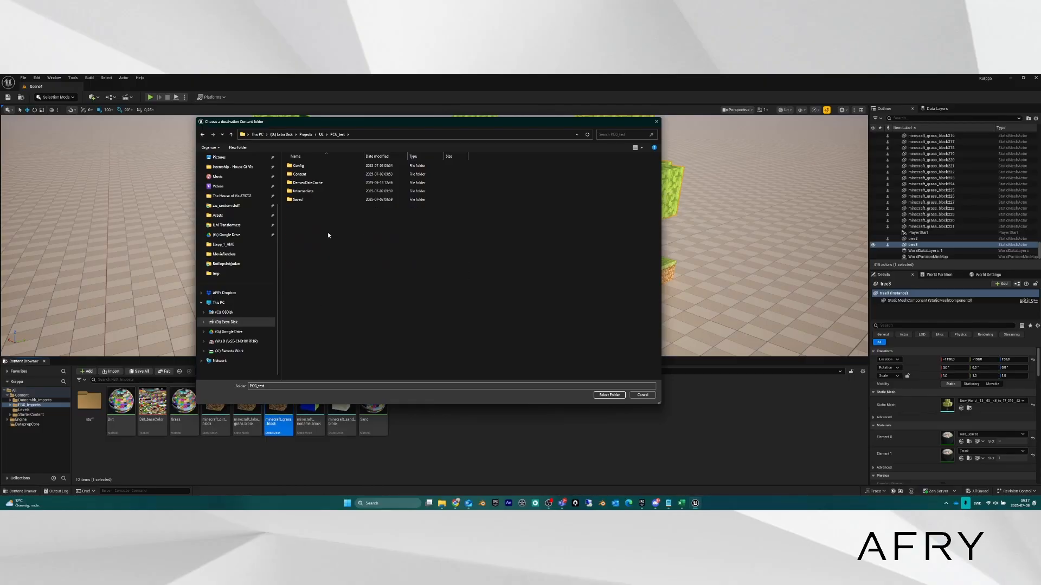
{"action": "double_click", "coordinate": [302, 176]}
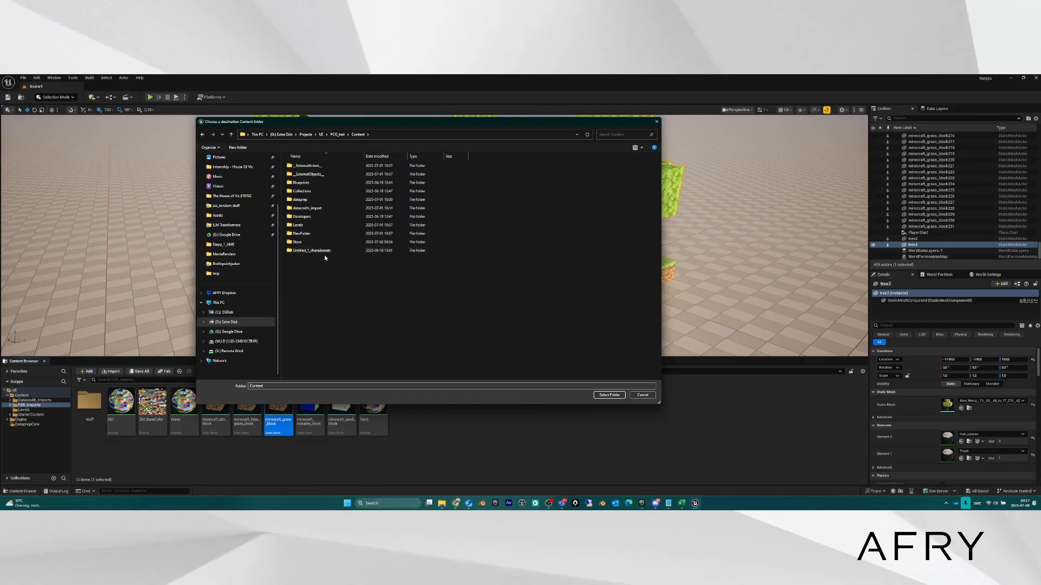
{"action": "left_click", "coordinate": [609, 395]}
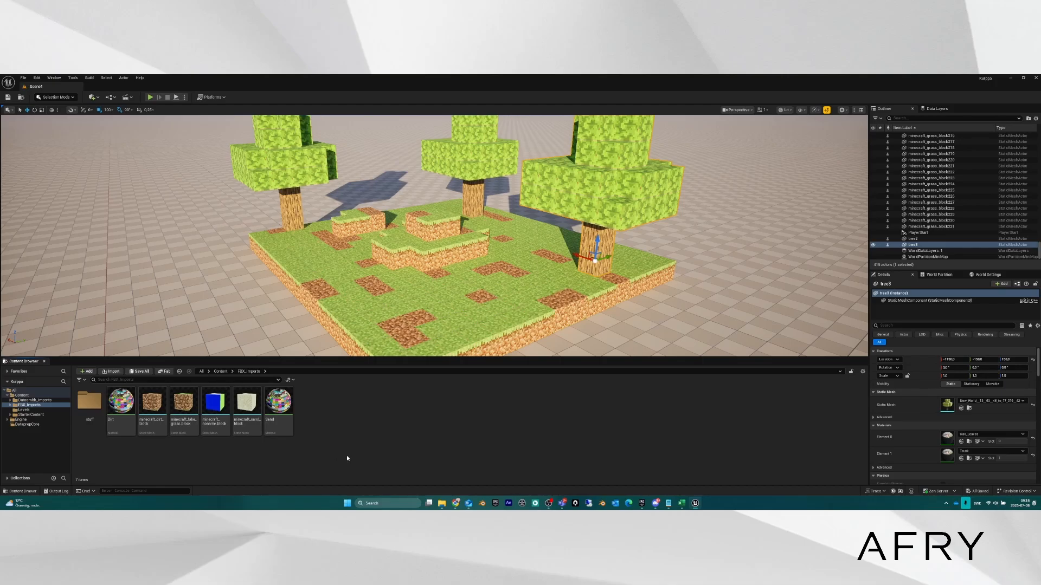
{"action": "left_click", "coordinate": [33, 400]}
{"action": "left_click", "coordinate": [29, 406]}
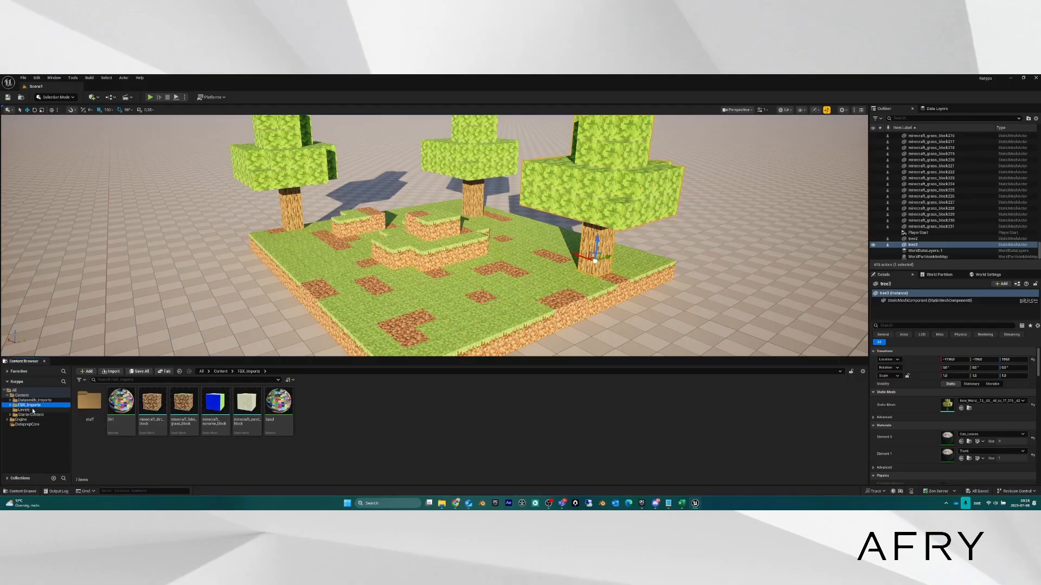
{"action": "left_click", "coordinate": [25, 400]}
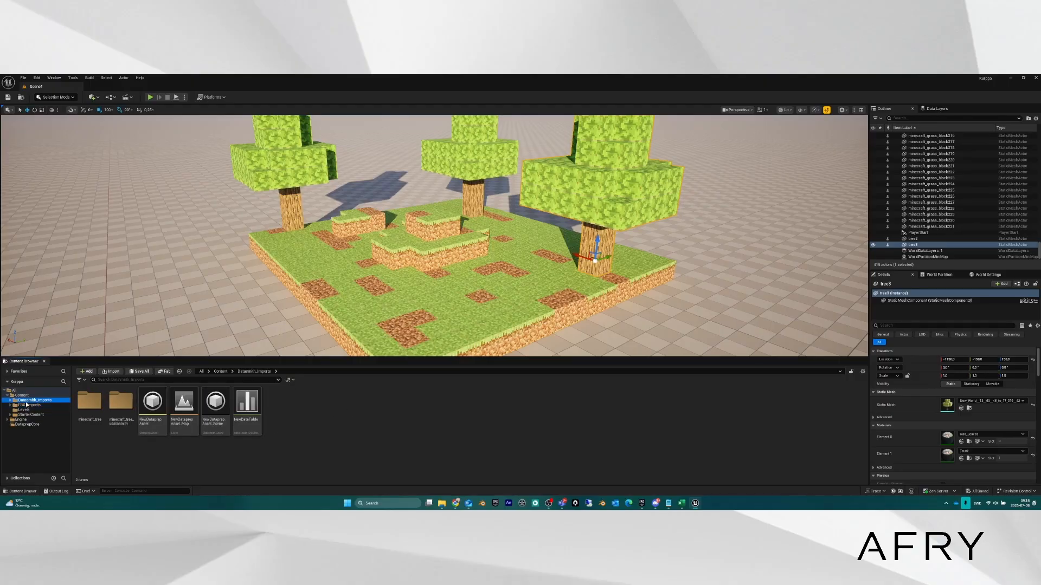
{"action": "left_click", "coordinate": [23, 396]}
{"action": "left_click", "coordinate": [32, 406]}
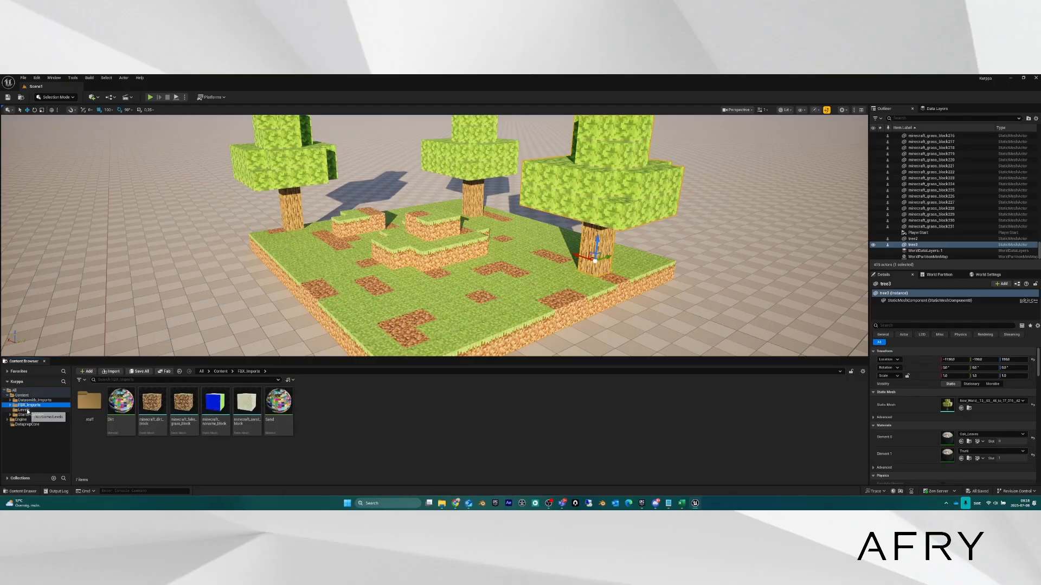
{"action": "left_click", "coordinate": [215, 463]}
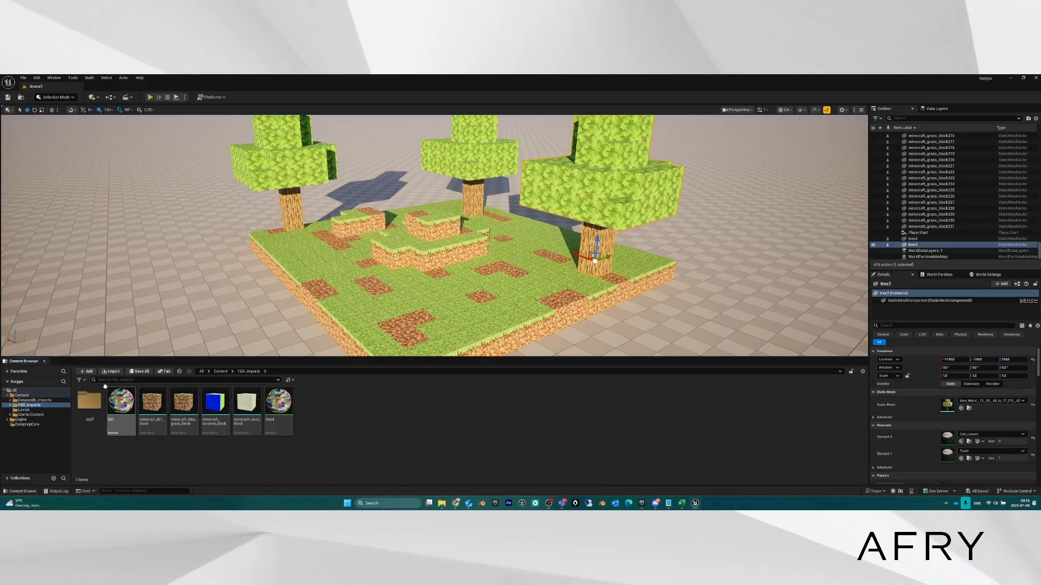
{"action": "left_click", "coordinate": [180, 371]}
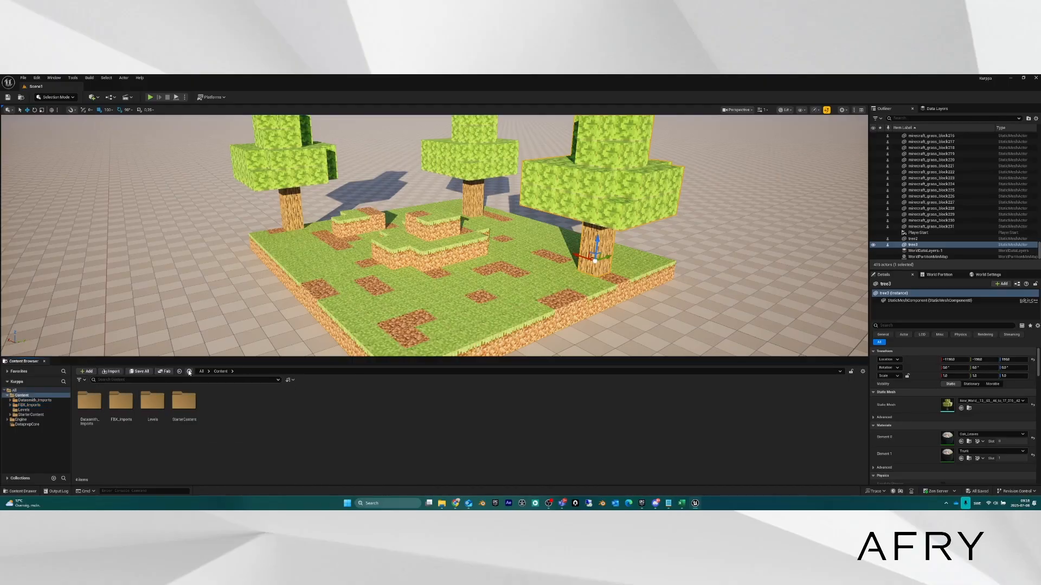
{"action": "left_click", "coordinate": [190, 371]}
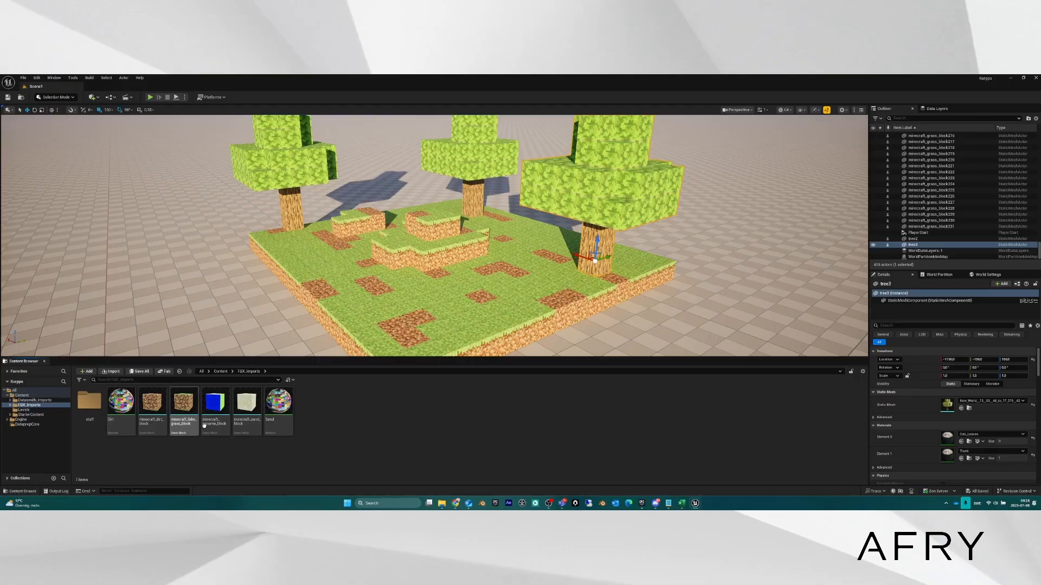
Peek into the stuff materials folder, then return to FBX_Imports in the Content Browser.
{"action": "right_click", "coordinate": [368, 414]}
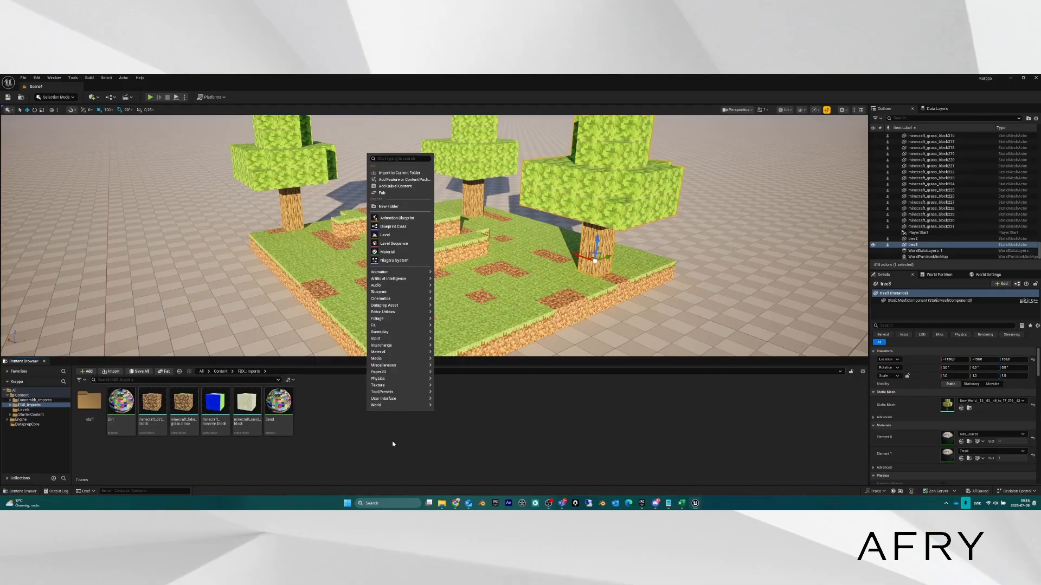
{"action": "left_click", "coordinate": [378, 441]}
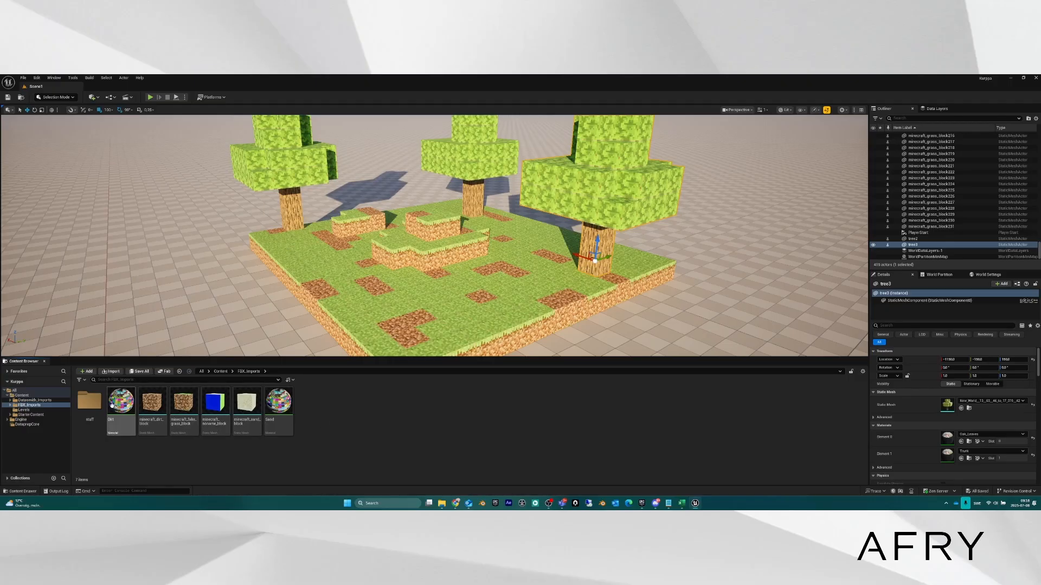
{"action": "double_click", "coordinate": [90, 404]}
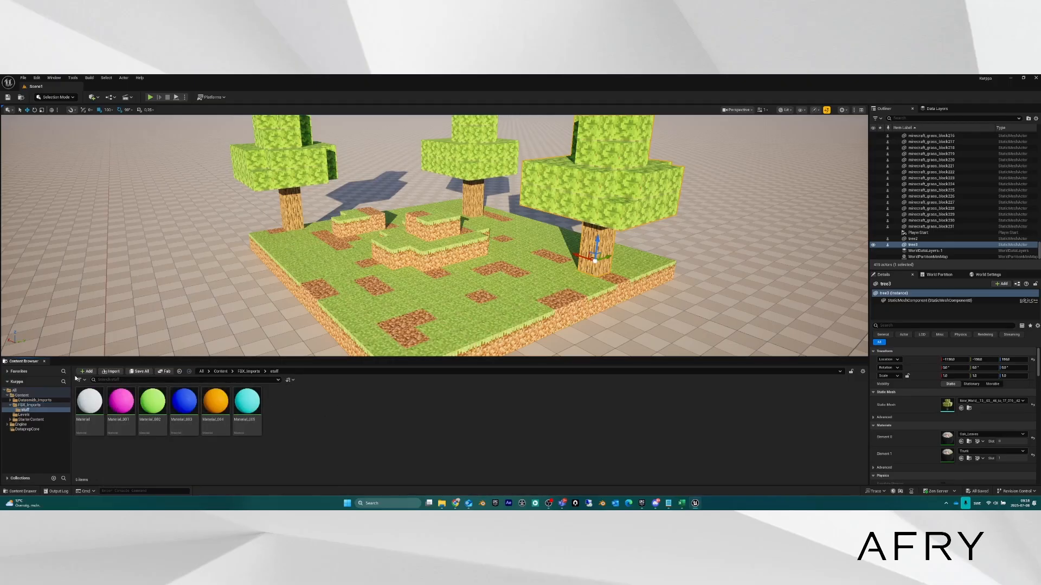
{"action": "key", "text": "alt+Left"}
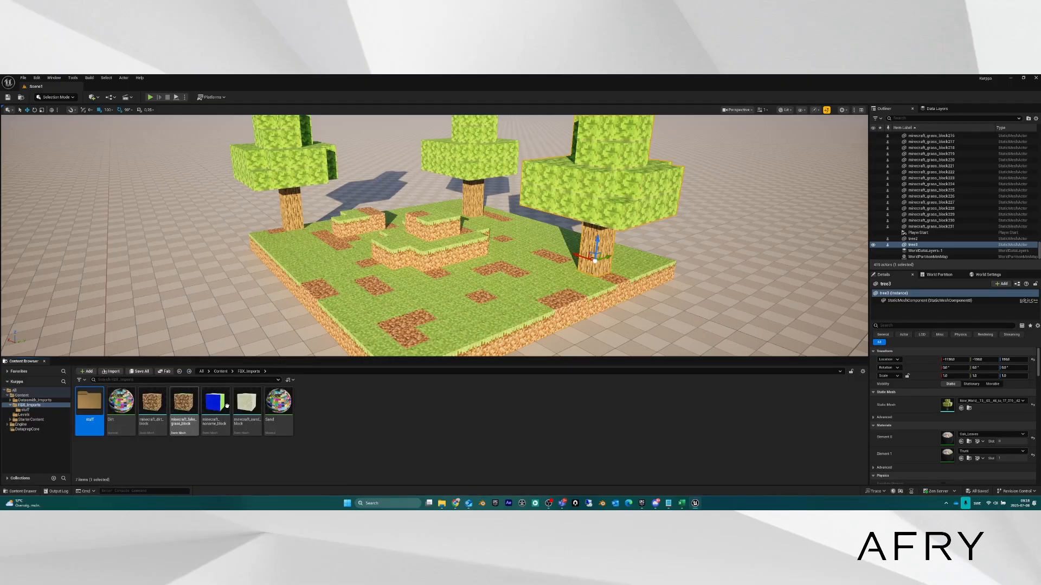
{"action": "left_click", "coordinate": [457, 421]}
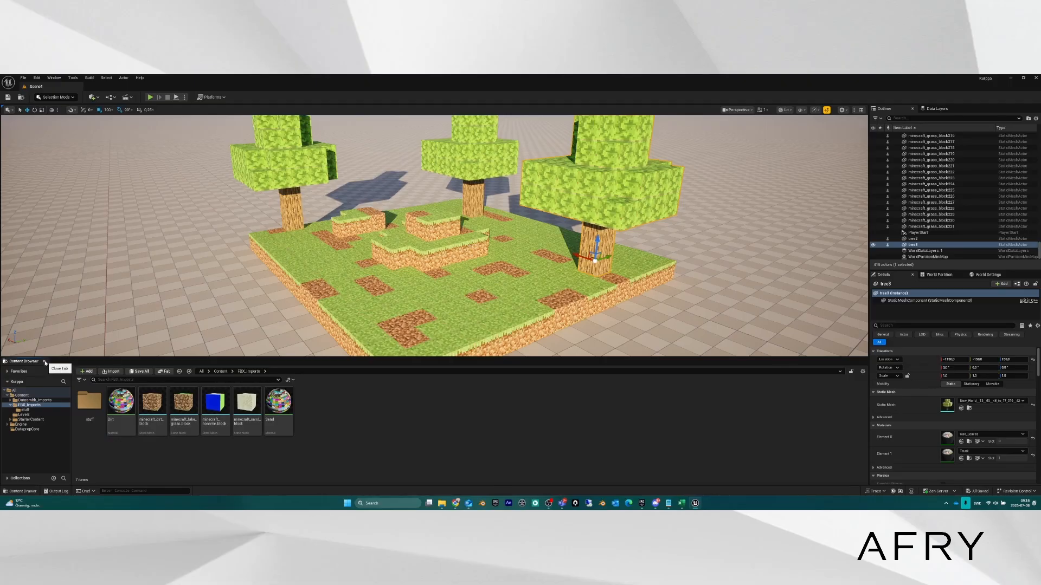
Dock the Content Drawer showing FBX_Imports into the layout and select a grass block.
{"action": "left_click", "coordinate": [45, 361]}
{"action": "left_click", "coordinate": [23, 493]}
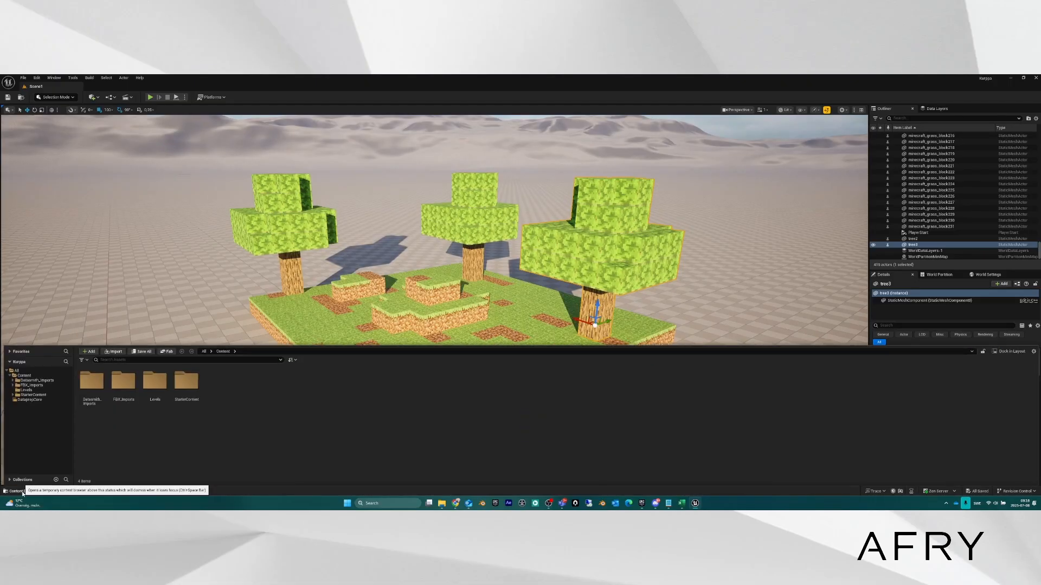
{"action": "left_click", "coordinate": [24, 377]}
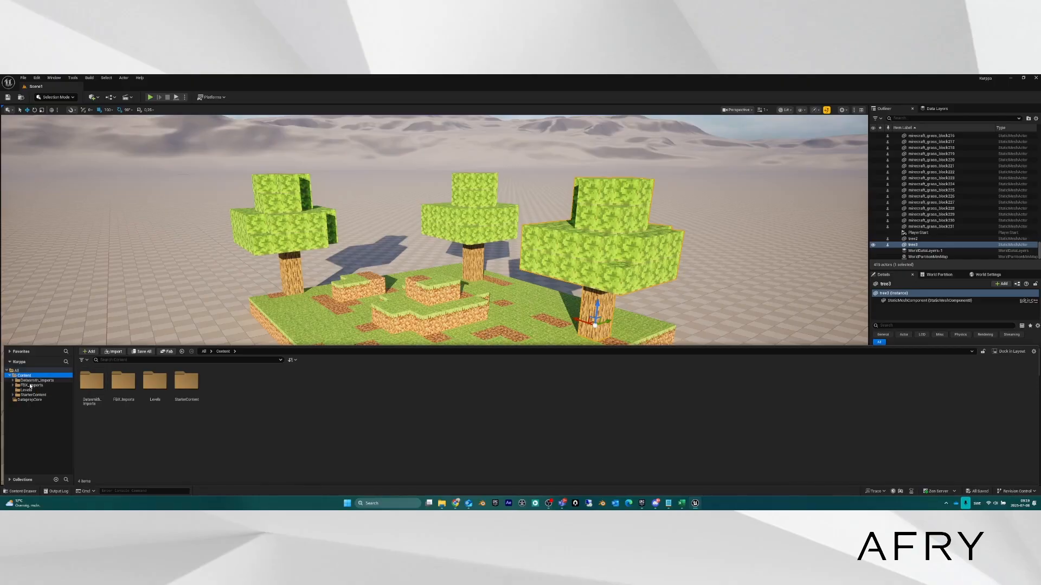
{"action": "left_click", "coordinate": [32, 385]}
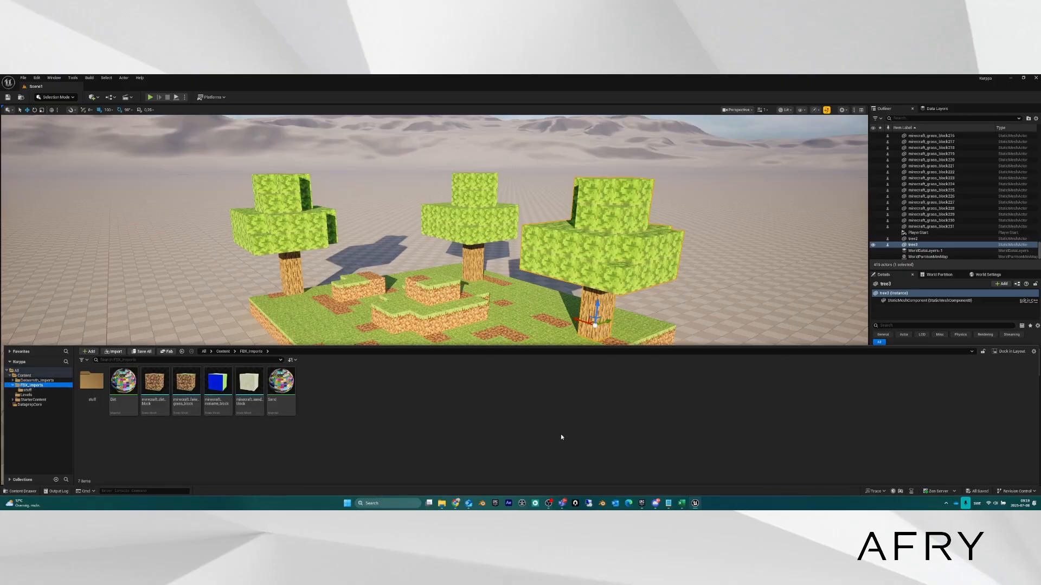
{"action": "left_click", "coordinate": [1012, 351]}
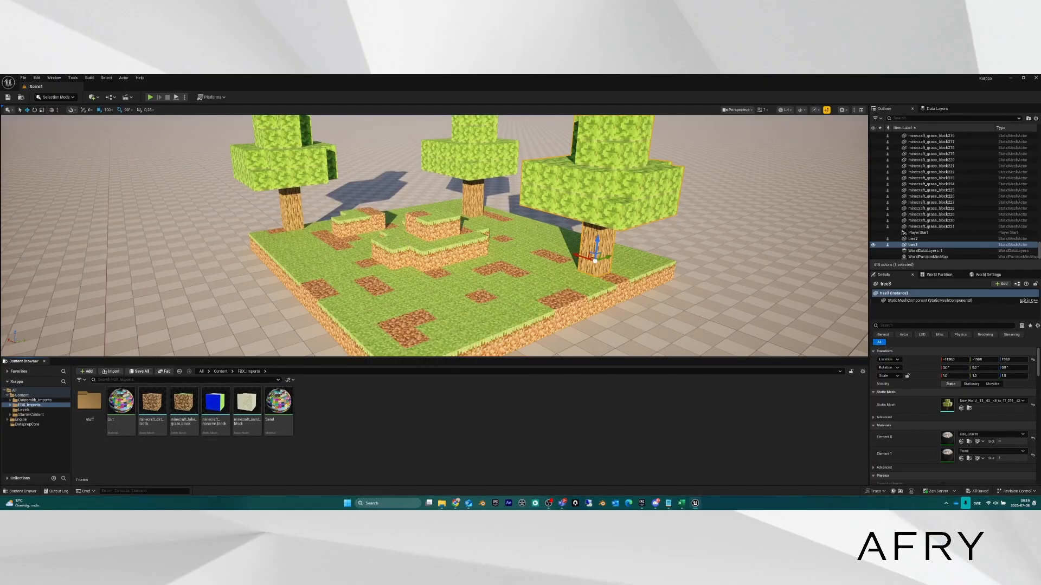
{"action": "left_click", "coordinate": [395, 252]}
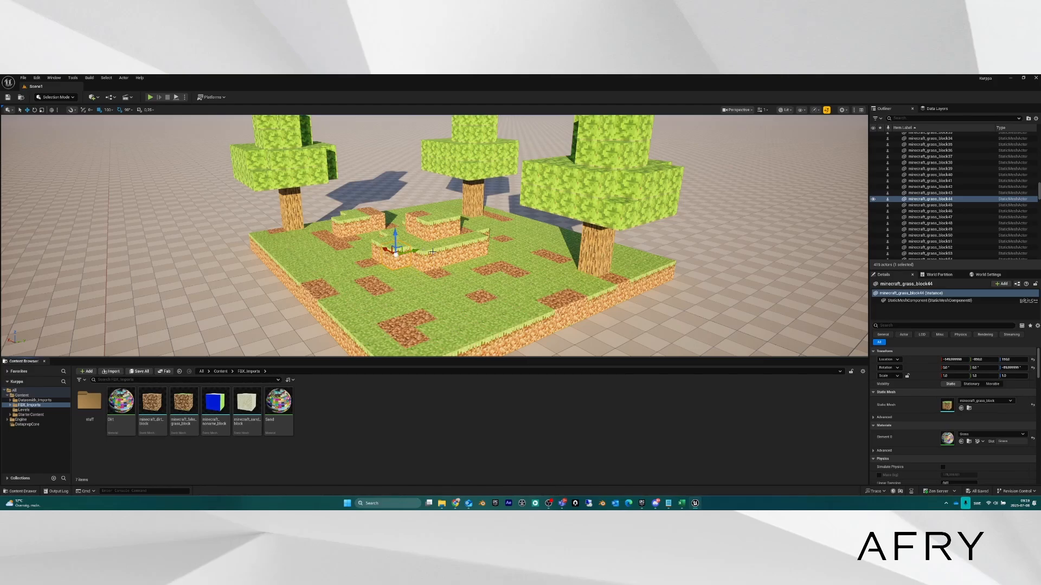
Tilt the view toward the sky and glance at Levels before returning to FBX_Imports.
{"action": "scroll", "coordinate": [459, 246], "scroll_direction": "up", "scroll_amount": 3}
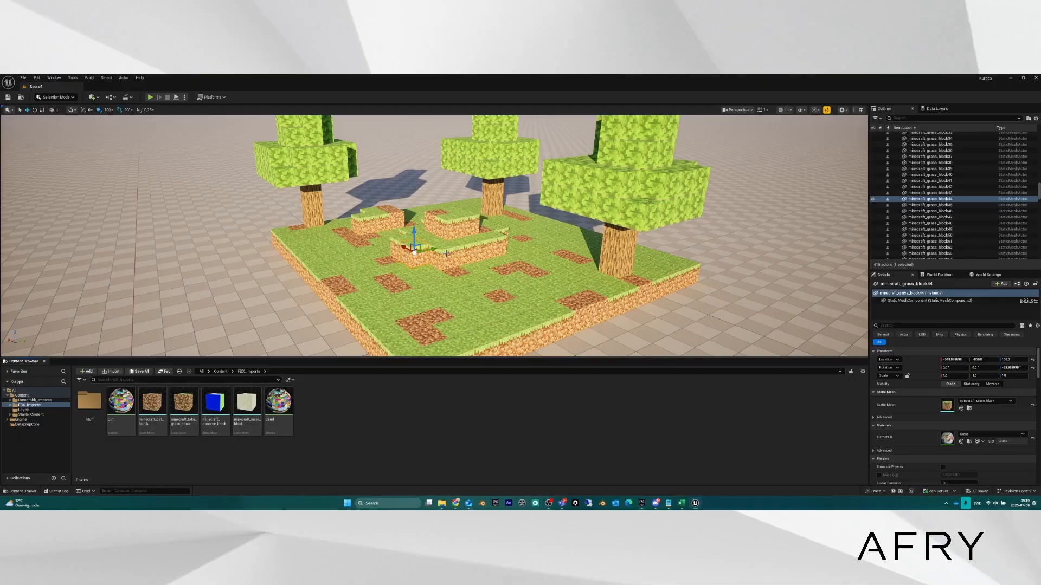
{"action": "mouse_move", "coordinate": [440, 254]}
{"action": "right_mouse_down"}
{"action": "mouse_move", "coordinate": [435, 239]}
{"action": "mouse_move", "coordinate": [446, 235]}
{"action": "mouse_move", "coordinate": [441, 246]}
{"action": "mouse_move", "coordinate": [470, 260]}
{"action": "mouse_move", "coordinate": [447, 266]}
{"action": "right_mouse_up"}
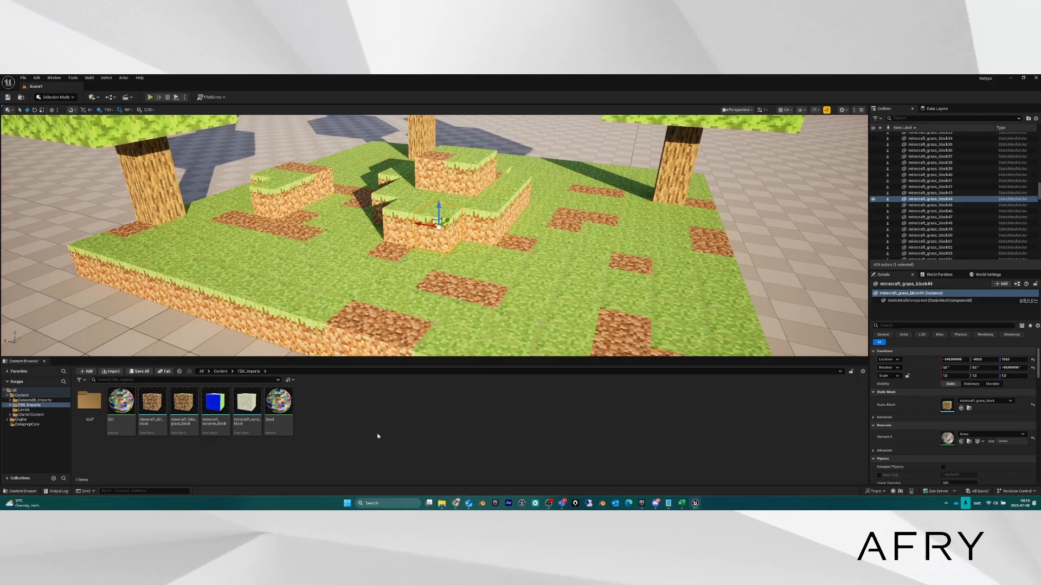
{"action": "left_click", "coordinate": [24, 411]}
{"action": "left_click", "coordinate": [29, 405]}
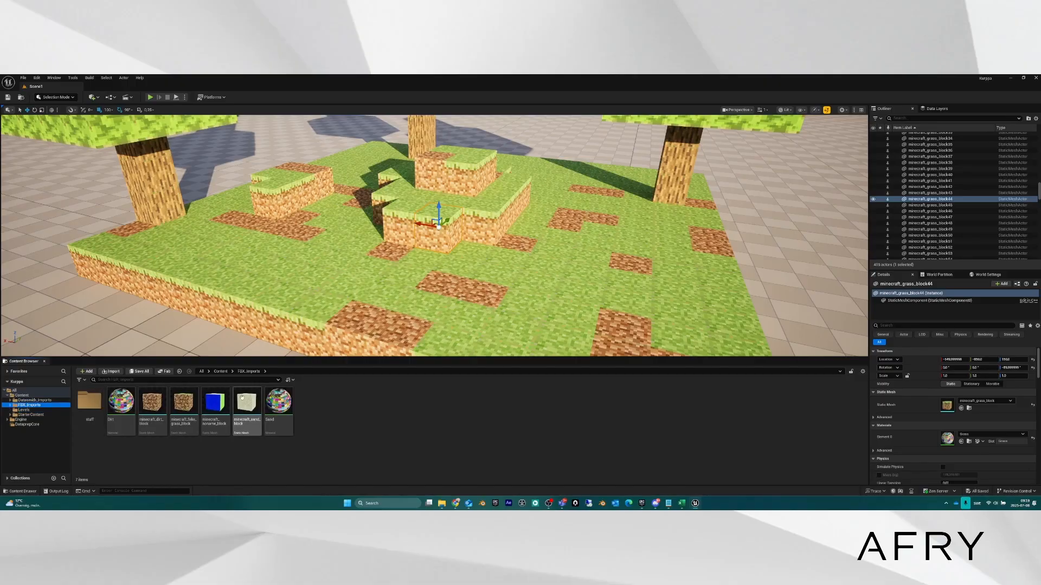
Fly the camera around the block island until the three trees are fully visible.
{"action": "key", "text": "s"}
{"action": "key", "text": "a"}
{"action": "right_click_drag", "start_coordinate": [434, 261], "coordinate": [495, 230]}
{"action": "key", "text": "w"}
{"action": "key", "text": "d"}
{"action": "right_click_drag", "start_coordinate": [434, 238], "coordinate": [359, 261]}
{"action": "key", "text": "s"}
{"action": "key", "text": "a"}
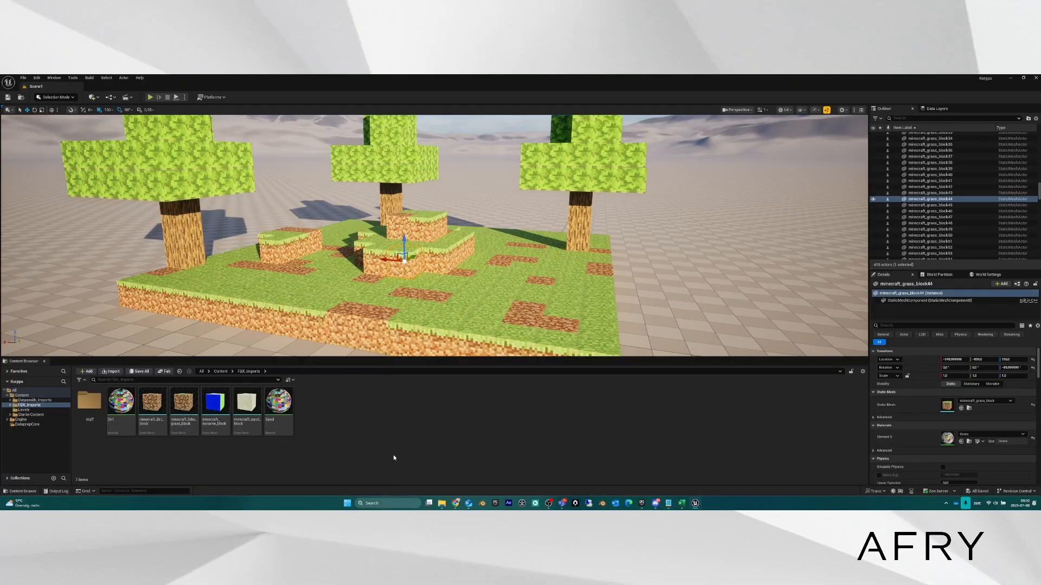
Use Show in Explorer on minecraft_fake_grass_block to open its FBX_Imports folder on disk.
{"action": "right_click", "coordinate": [184, 403]}
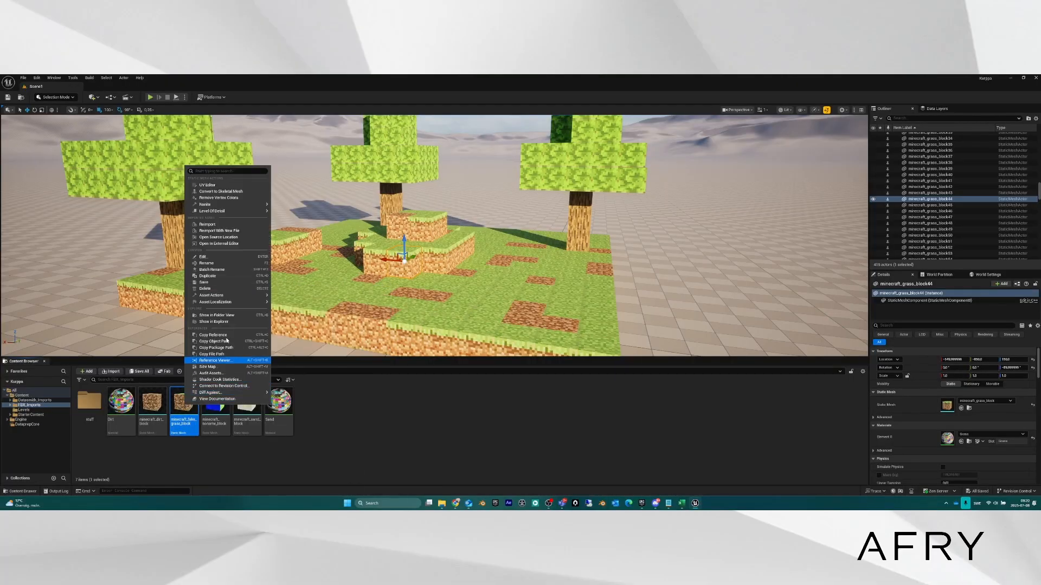
{"action": "mouse_move", "coordinate": [227, 295]}
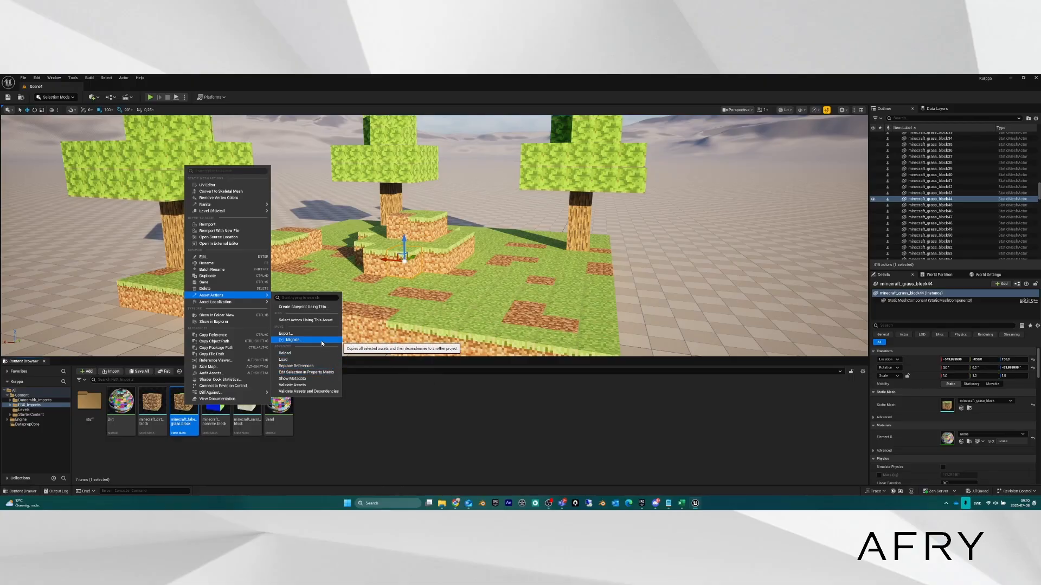
{"action": "left_click", "coordinate": [234, 321]}
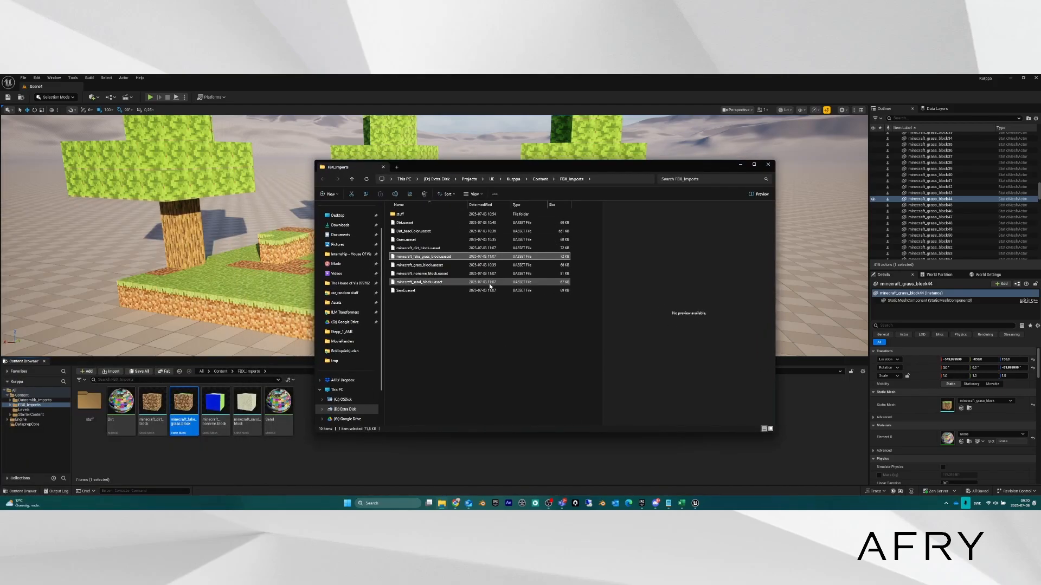
Select minecraft_grass_block.uasset in the FBX_Imports folder window, then switch back to Unreal Editor.
{"action": "left_click_drag", "start_coordinate": [449, 169], "coordinate": [480, 178]}
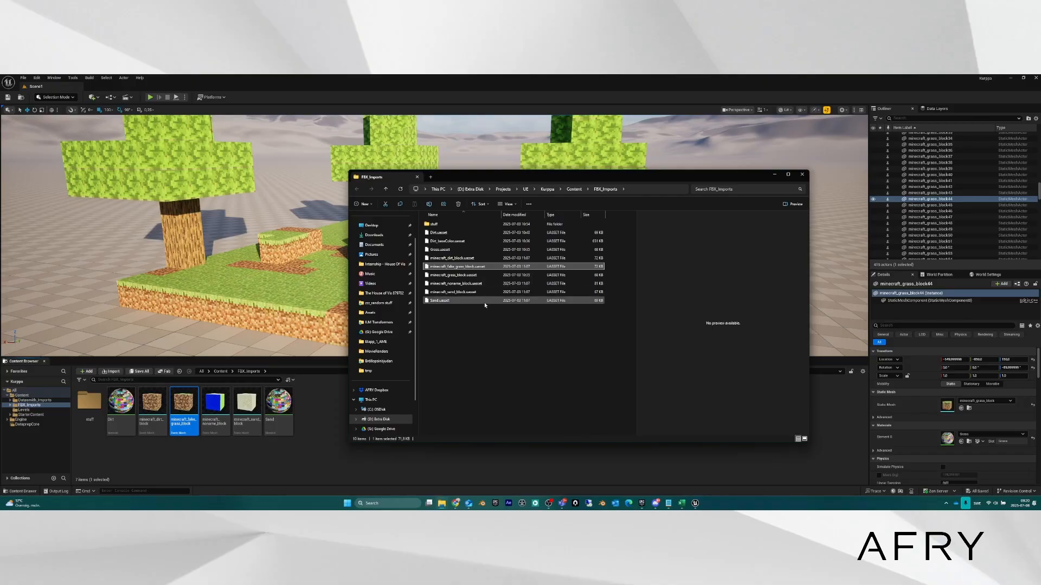
{"action": "left_click", "coordinate": [461, 277]}
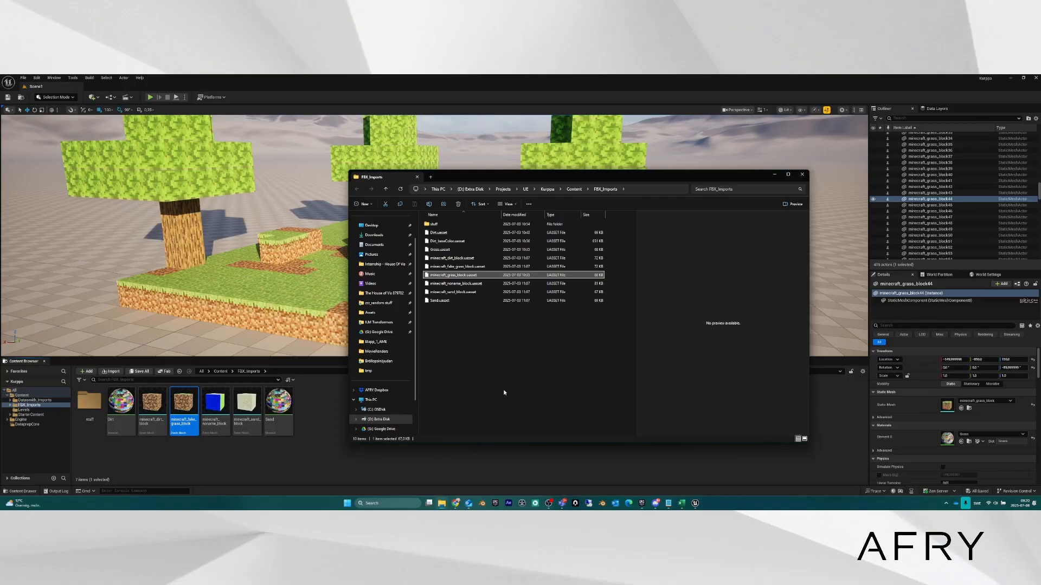
{"action": "left_click", "coordinate": [310, 418]}
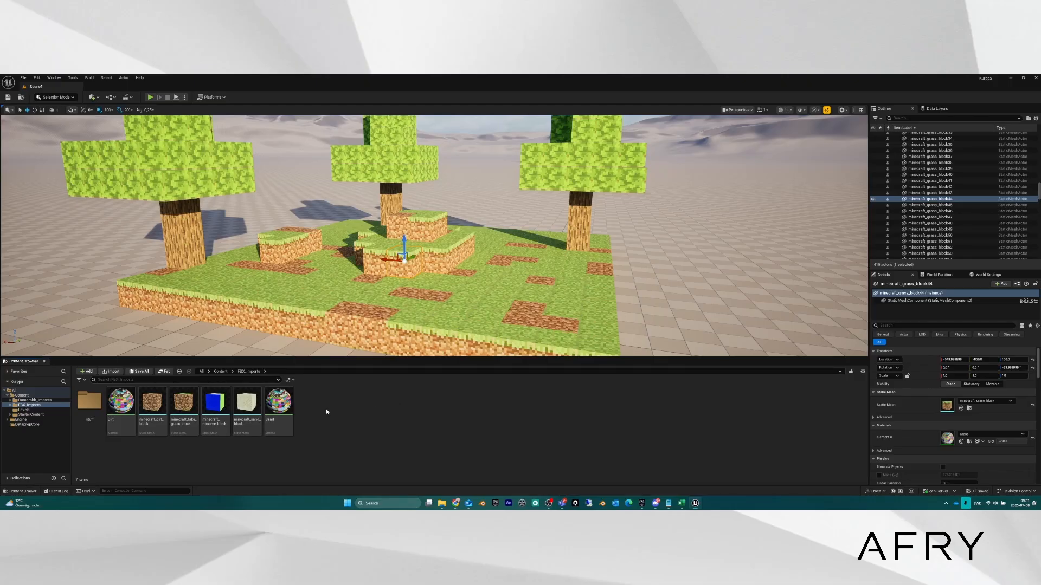
Open the Migrate Asset Report for the minecraft_fake_grass_block asset.
{"action": "right_click_drag", "start_coordinate": [369, 300], "coordinate": [360, 299]}
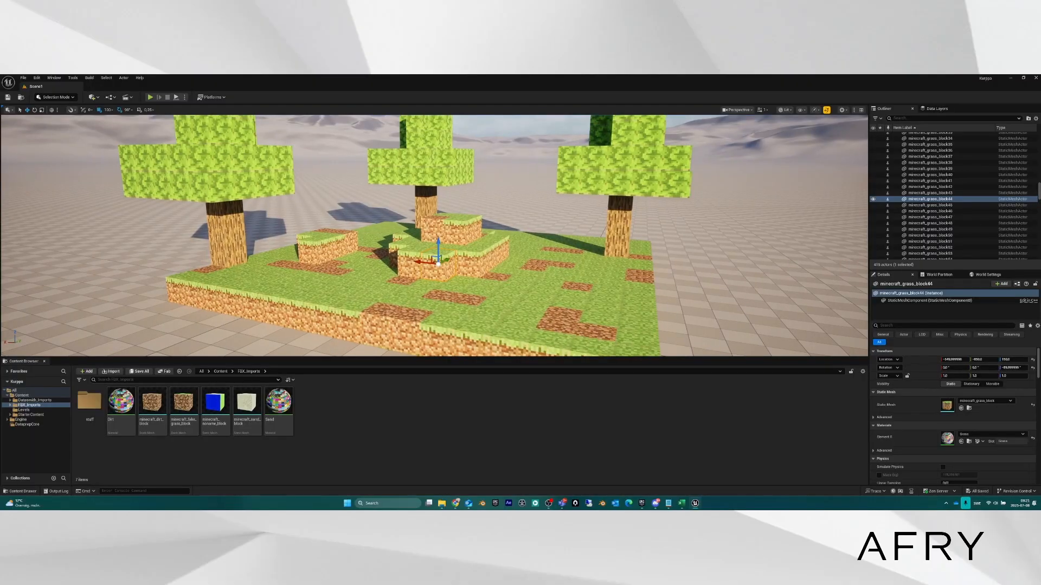
{"action": "right_click", "coordinate": [187, 404]}
{"action": "mouse_move", "coordinate": [255, 296]}
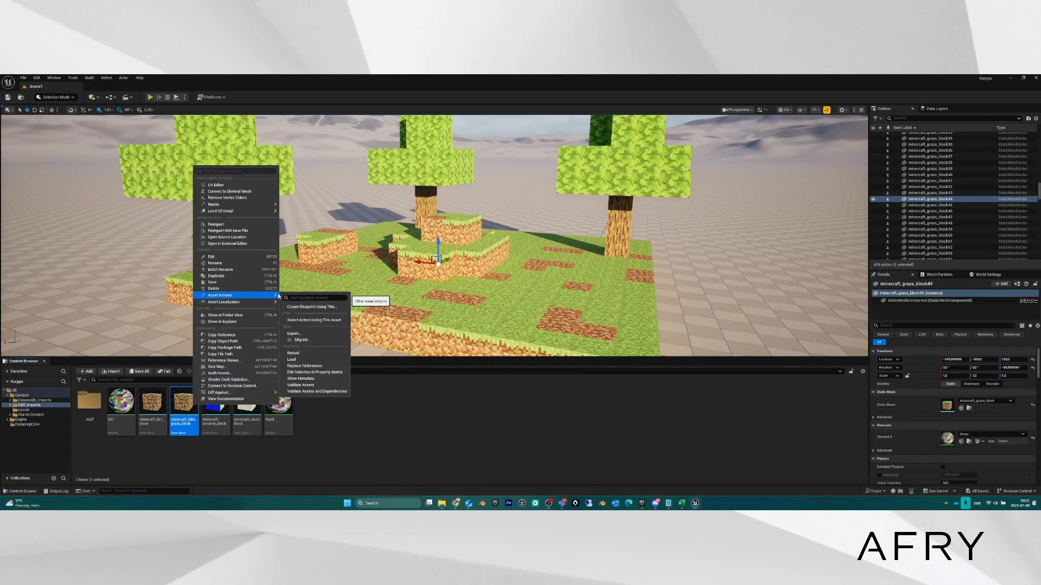
{"action": "left_click", "coordinate": [310, 341]}
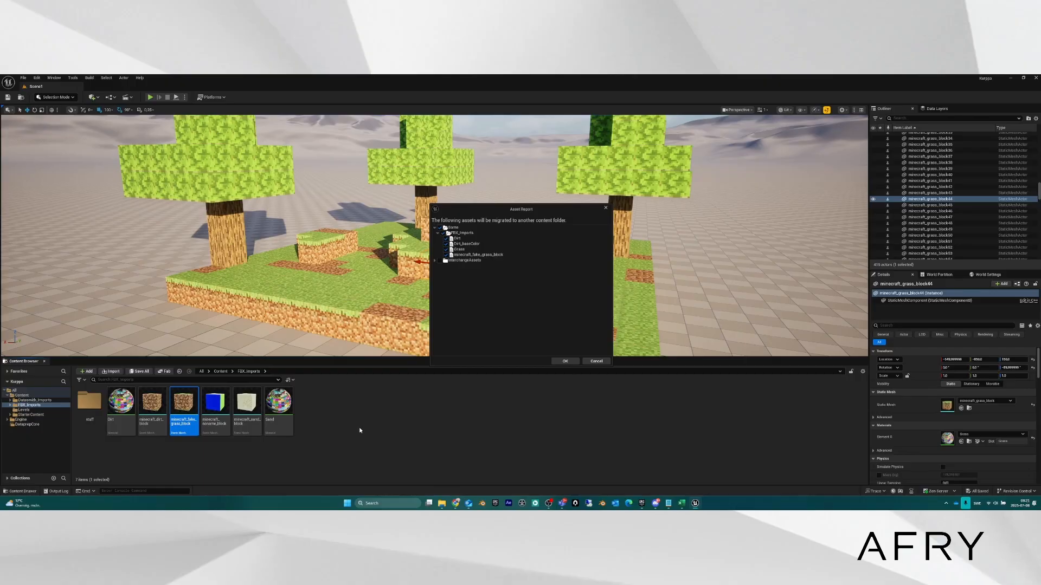
Cancel the migration and select NewDataprep Asset in the Datasmith_Imports folder.
{"action": "left_click", "coordinate": [596, 361]}
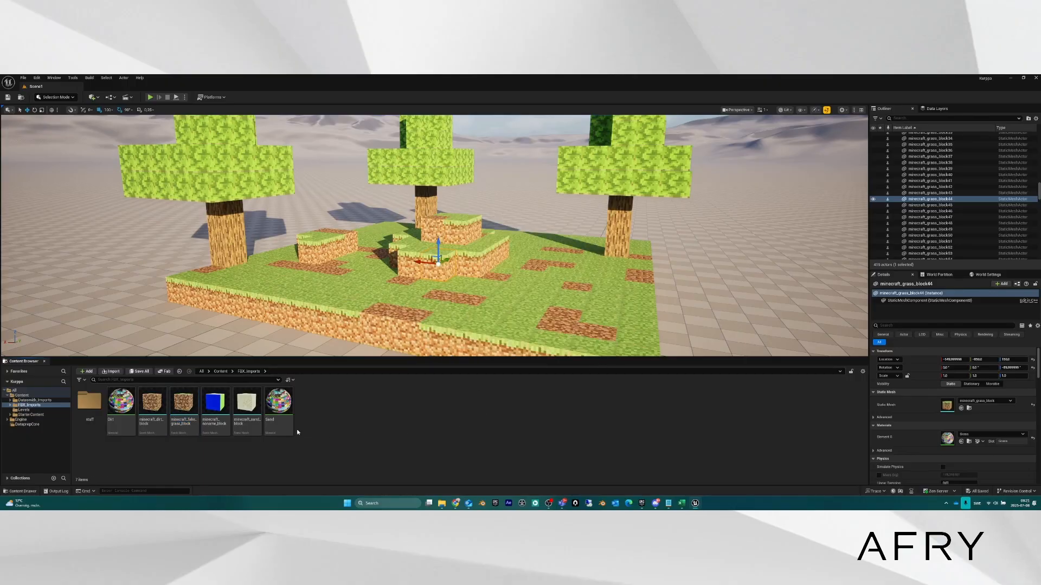
{"action": "left_click", "coordinate": [31, 401]}
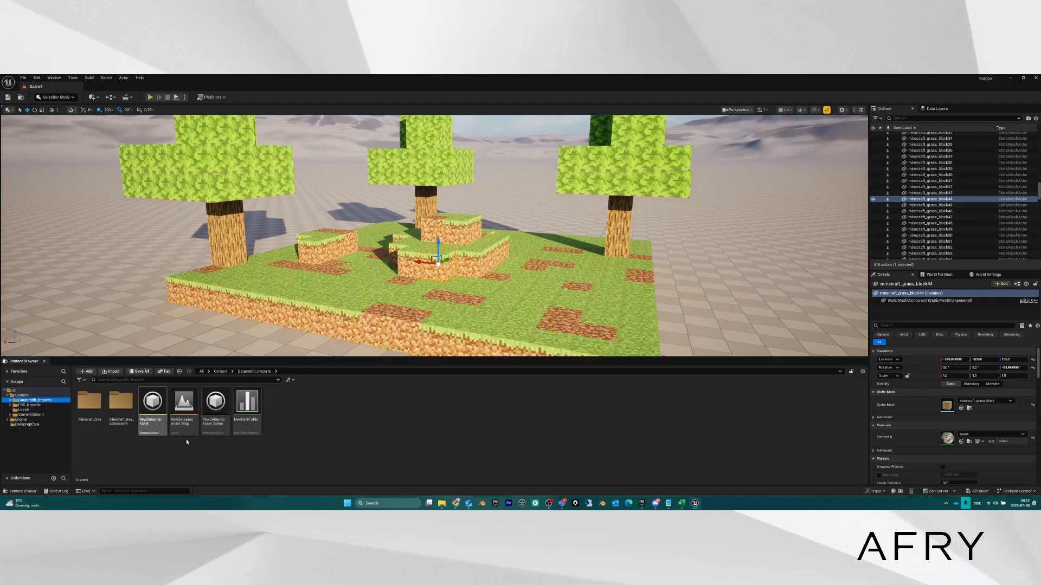
{"action": "left_click", "coordinate": [152, 407]}
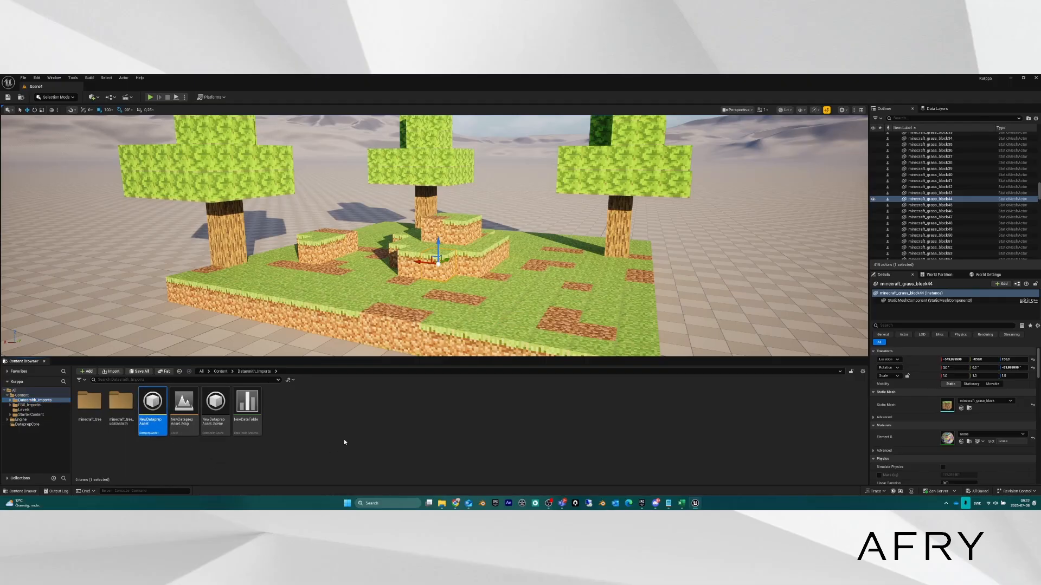
Open and close the NewDataprep Asset's Dataprep recipe, then bring up the asset's actions.
{"action": "right_click", "coordinate": [157, 426]}
{"action": "left_click", "coordinate": [156, 446]}
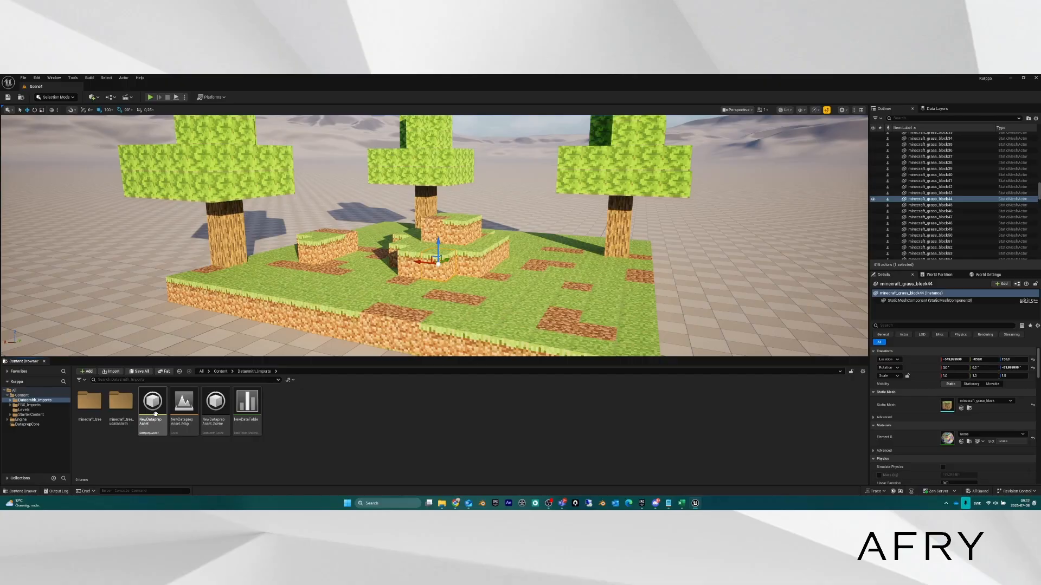
{"action": "left_click", "coordinate": [153, 408]}
{"action": "double_click", "coordinate": [154, 408]}
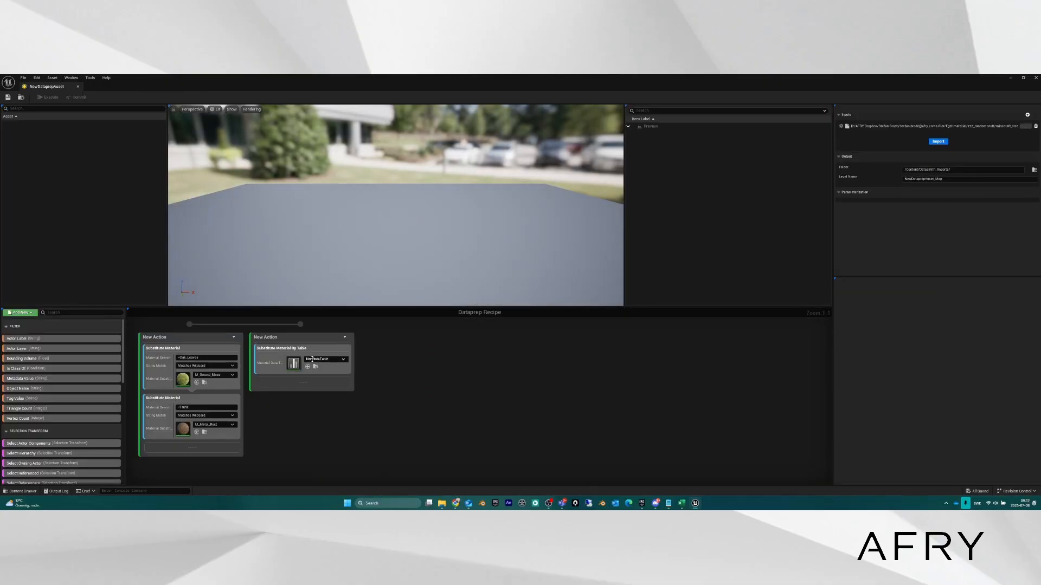
{"action": "left_click", "coordinate": [1035, 78]}
{"action": "right_click", "coordinate": [155, 405]}
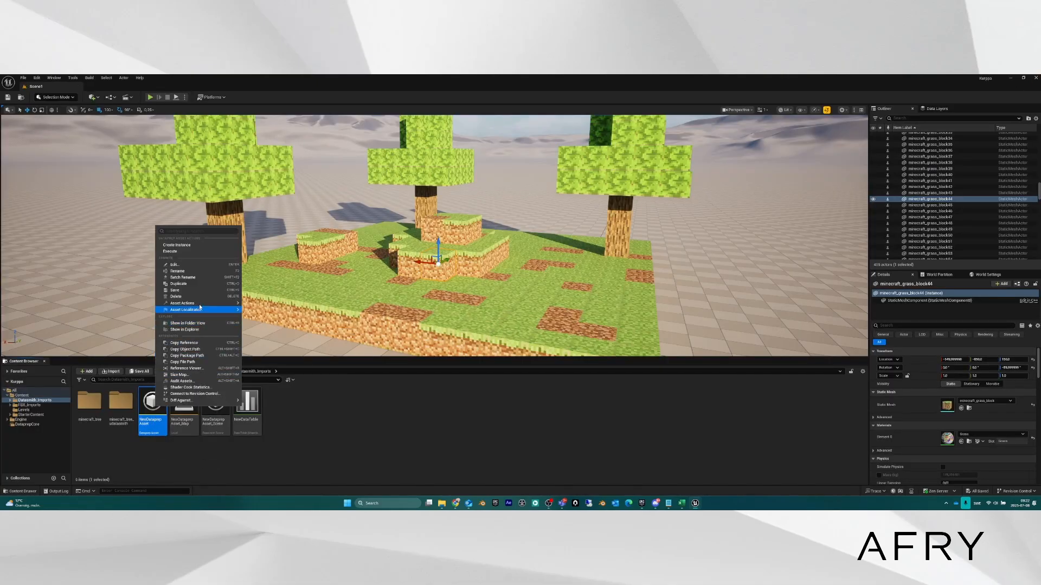
Review the materials and textures the NewDataprep Asset migration would include, then cancel it.
{"action": "mouse_move", "coordinate": [201, 303]}
{"action": "left_click", "coordinate": [264, 355]}
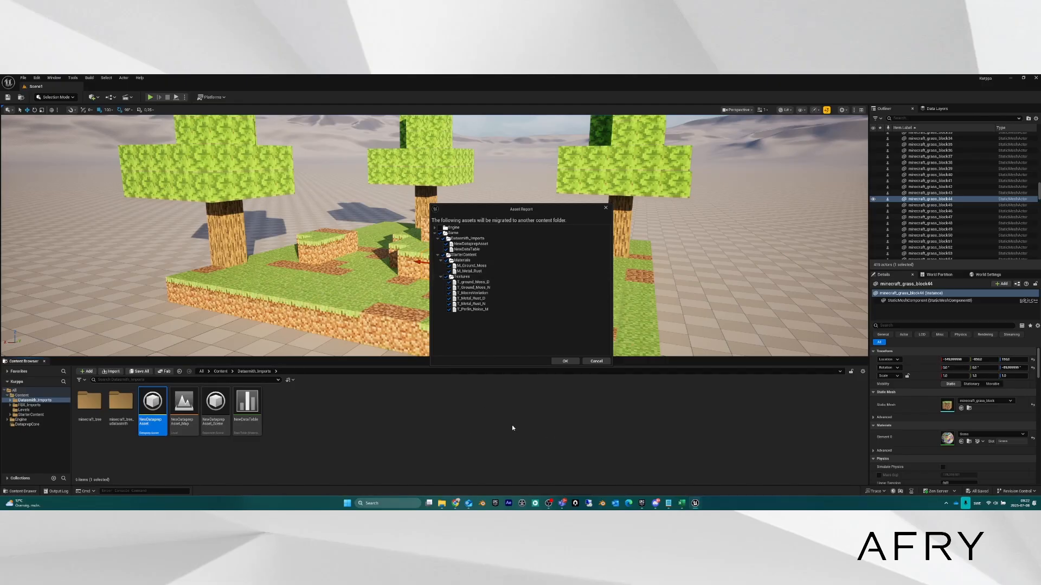
{"action": "left_click", "coordinate": [596, 361]}
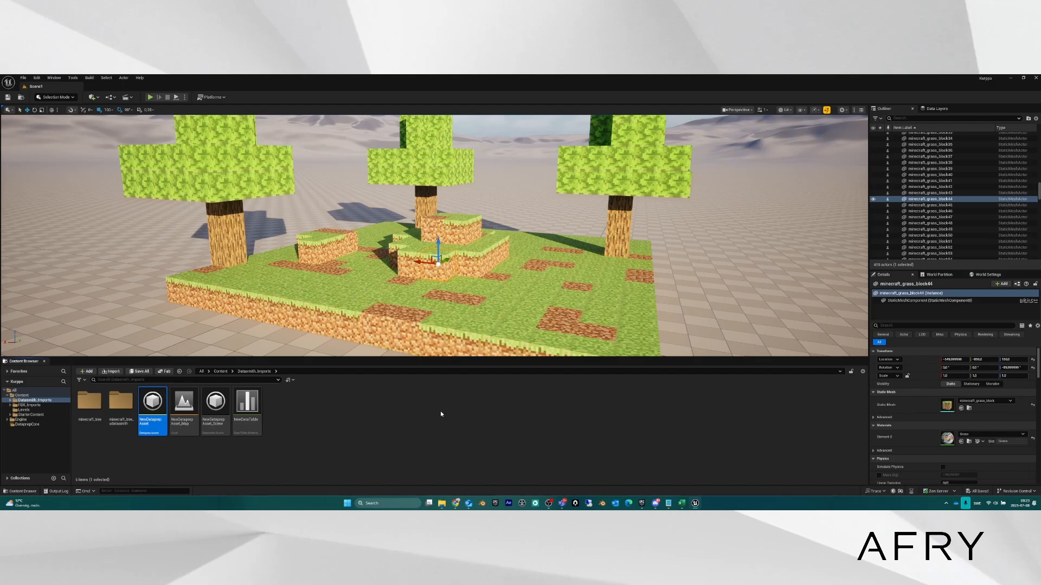
Go to the top-level Content folder to see Datasmith_Imports, FBX_imports, Levels and StarterContent.
{"action": "left_click", "coordinate": [22, 396]}
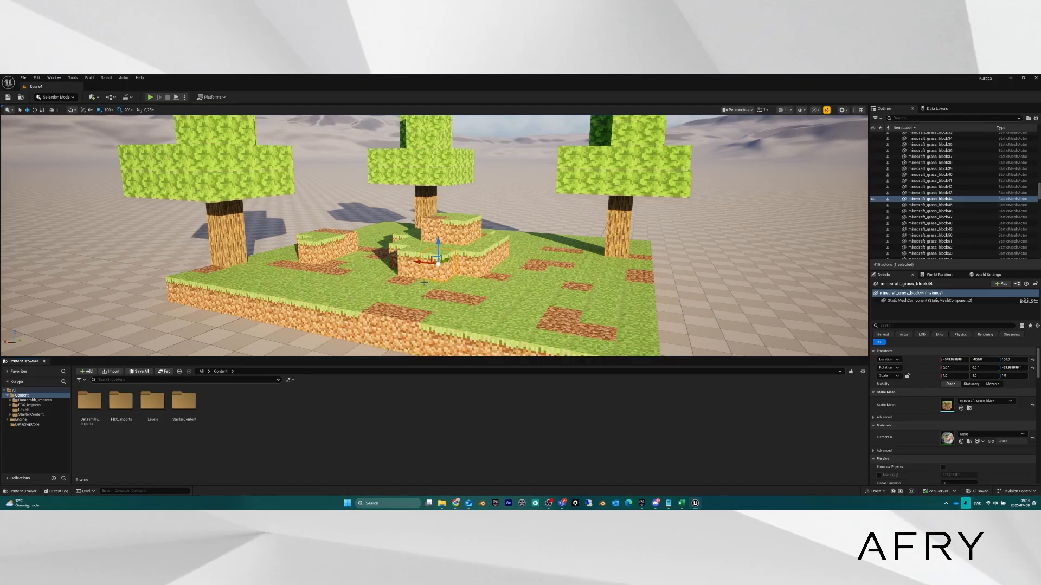
Tilt the camera up to show more sky and select the small raised grass block on the left.
{"action": "right_click_drag", "start_coordinate": [424, 282], "coordinate": [444, 307]}
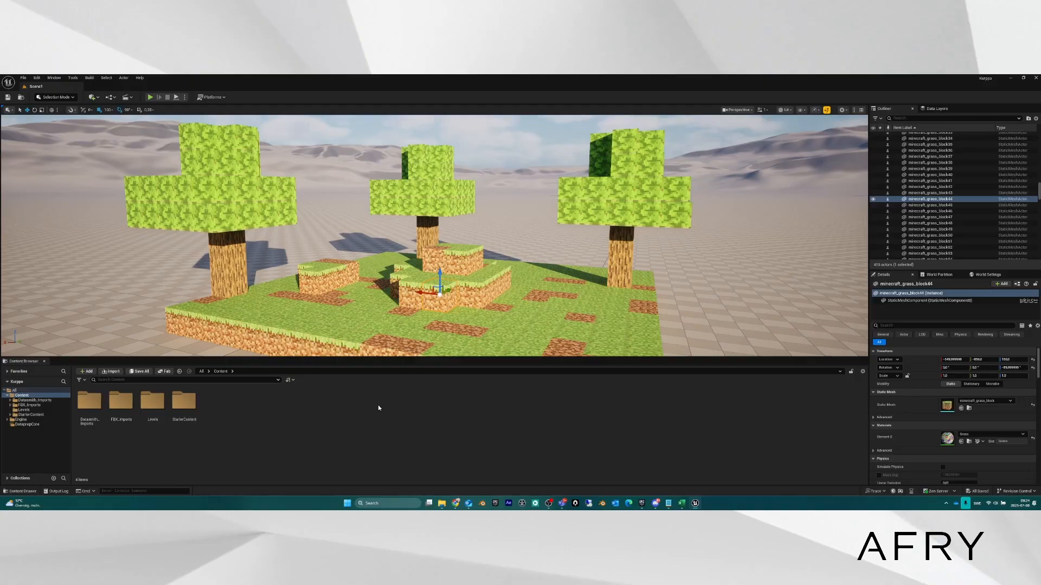
{"action": "left_click", "coordinate": [318, 279]}
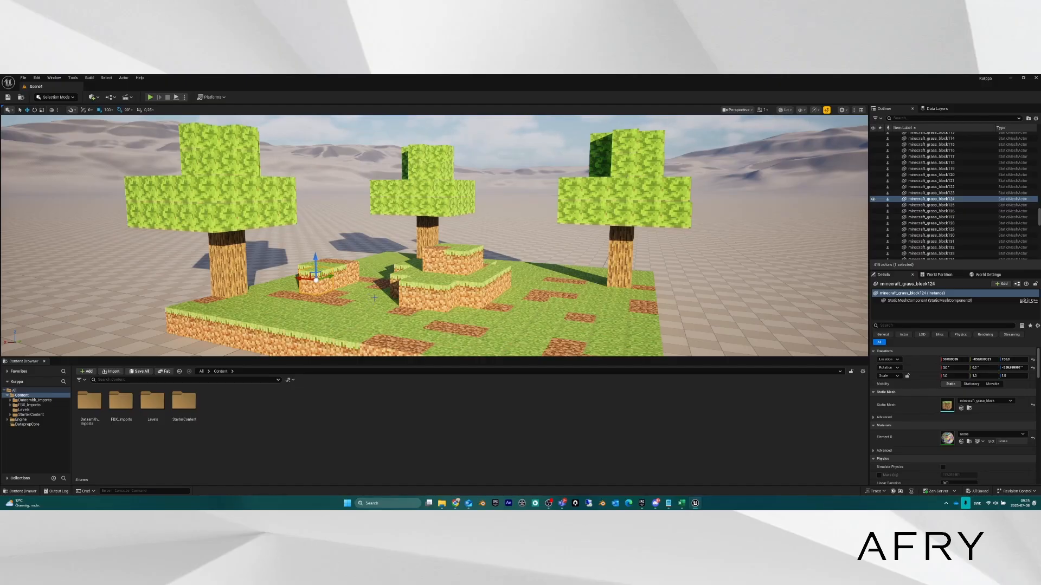
Bring the camera down close to the island and select minecraft_grass_block124 to view its Grass material.
{"action": "mouse_move", "coordinate": [373, 300]}
{"action": "right_mouse_down"}
{"action": "mouse_move", "coordinate": [361, 313]}
{"action": "mouse_move", "coordinate": [368, 302]}
{"action": "right_mouse_up"}
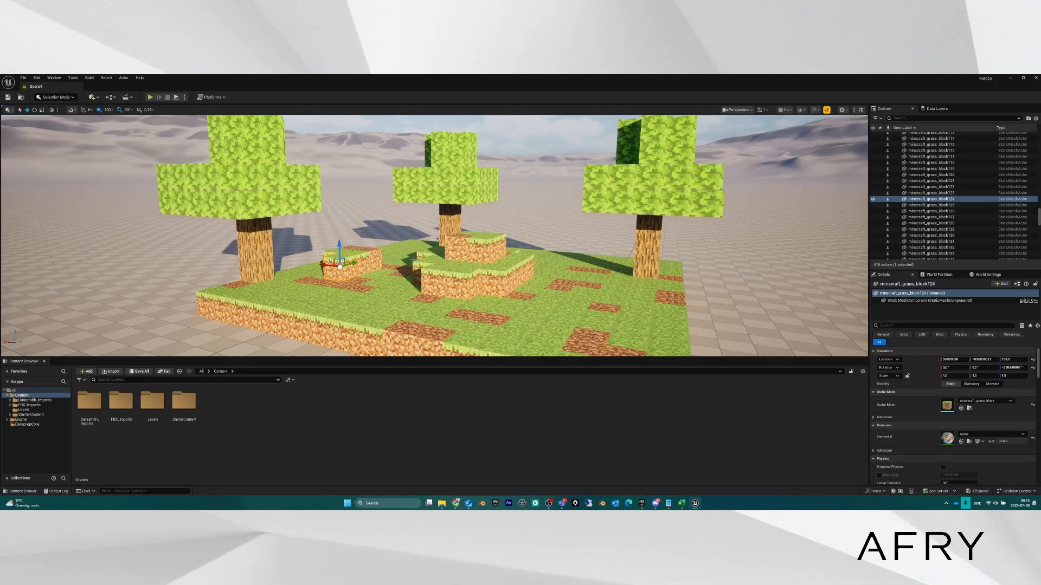
{"action": "left_click", "coordinate": [92, 142]}
{"action": "right_click_drag", "start_coordinate": [396, 224], "coordinate": [355, 190]}
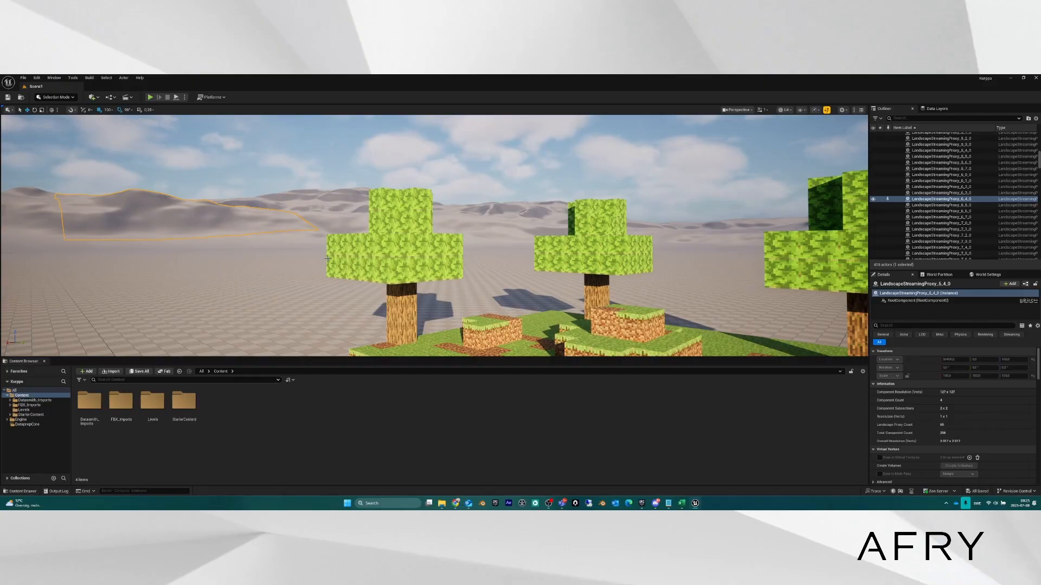
{"action": "right_click_drag", "start_coordinate": [297, 250], "coordinate": [313, 266]}
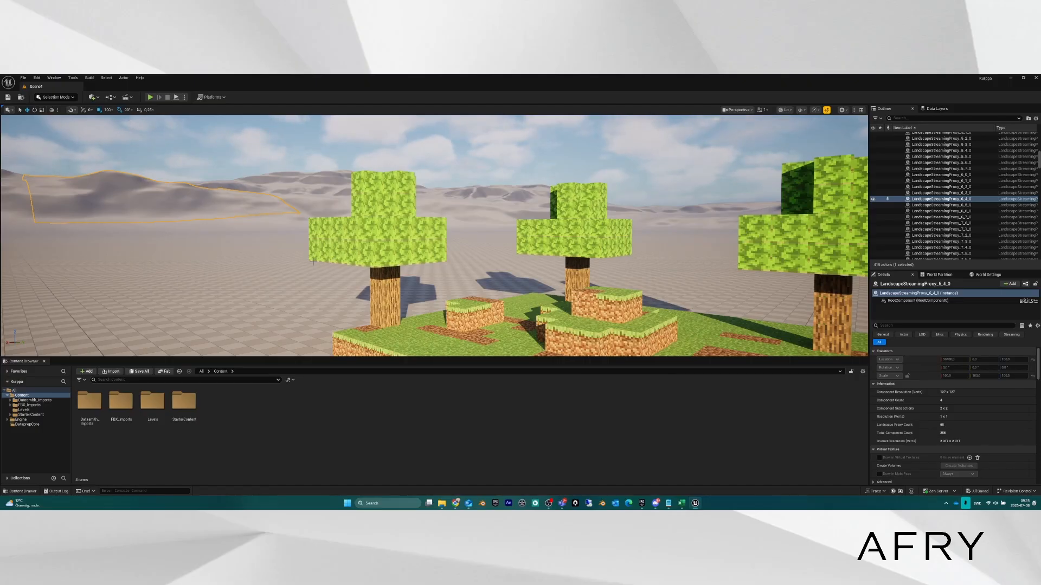
{"action": "right_click_drag", "start_coordinate": [342, 251], "coordinate": [343, 251]}
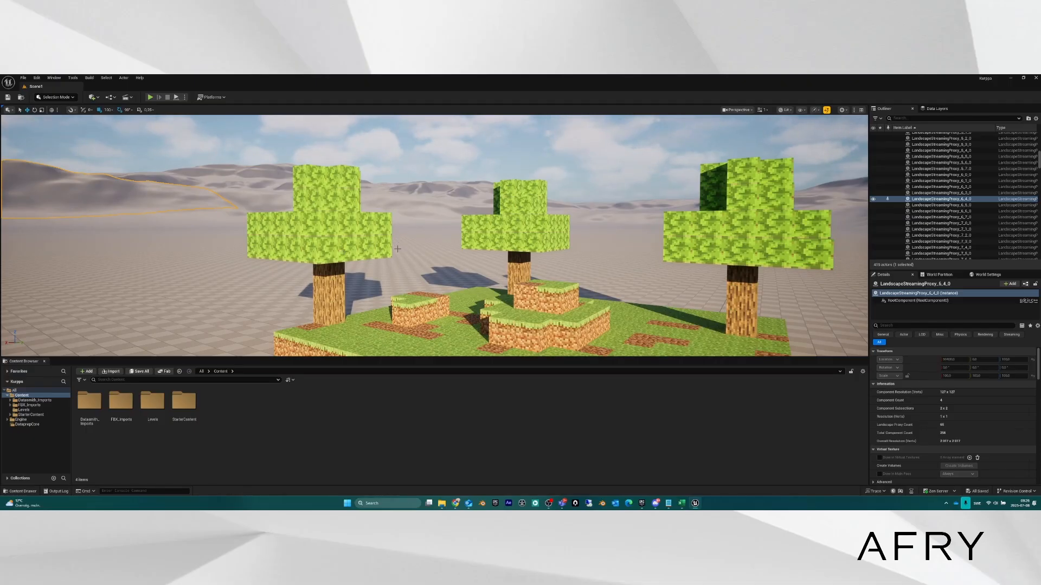
{"action": "right_click_drag", "start_coordinate": [454, 252], "coordinate": [455, 252]}
{"action": "left_click", "coordinate": [414, 287]}
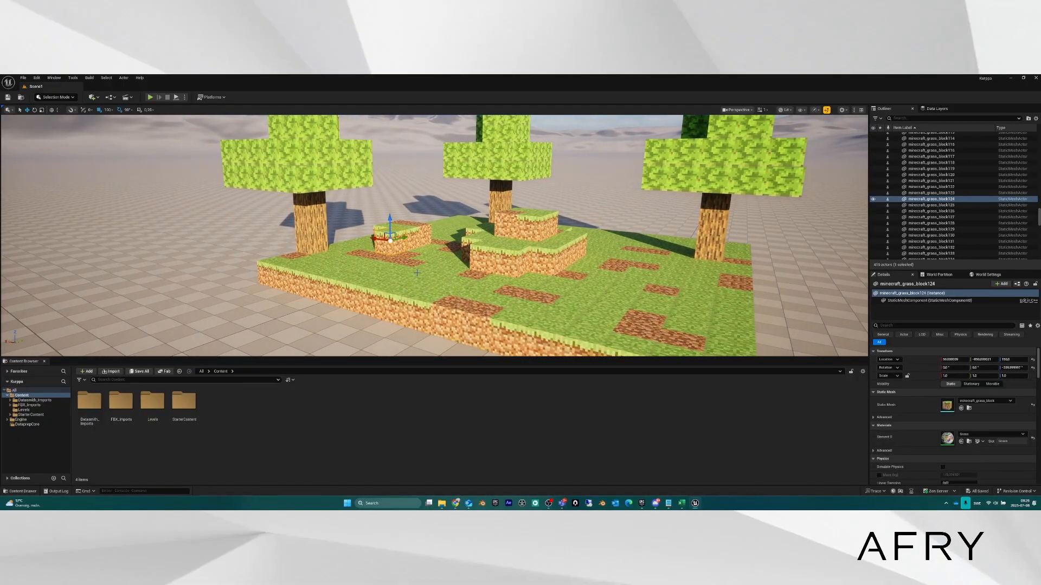
{"action": "key", "text": "ctrl+b"}
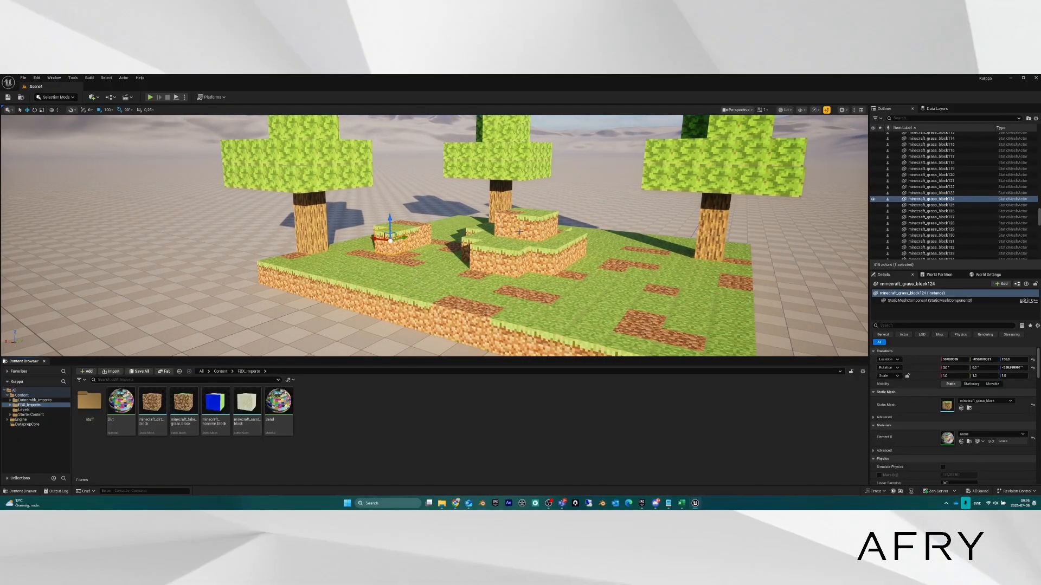
{"action": "left_click", "coordinate": [449, 307]}
{"action": "key", "text": "ctrl+b"}
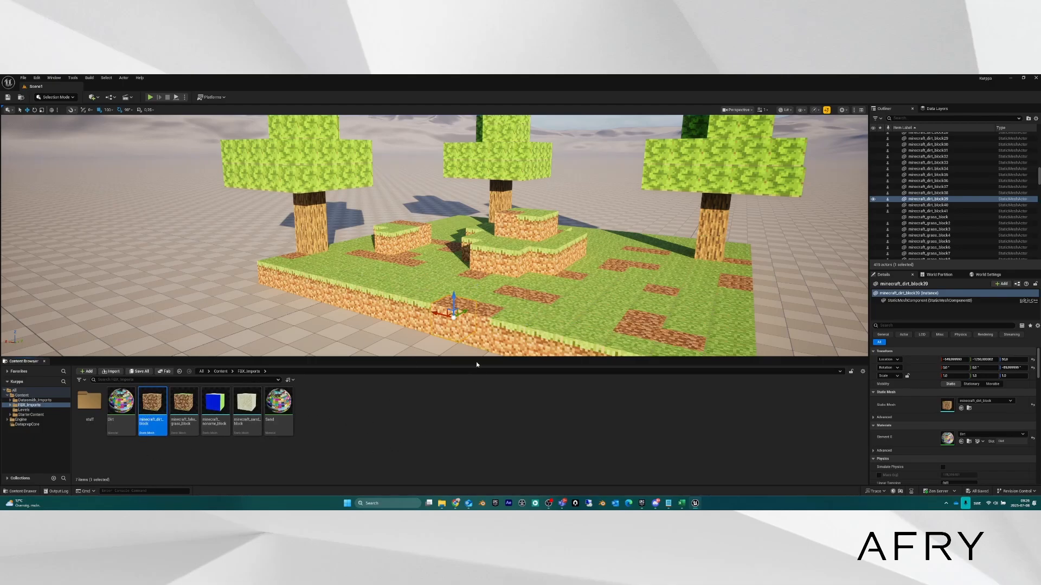
{"action": "left_click", "coordinate": [413, 288]}
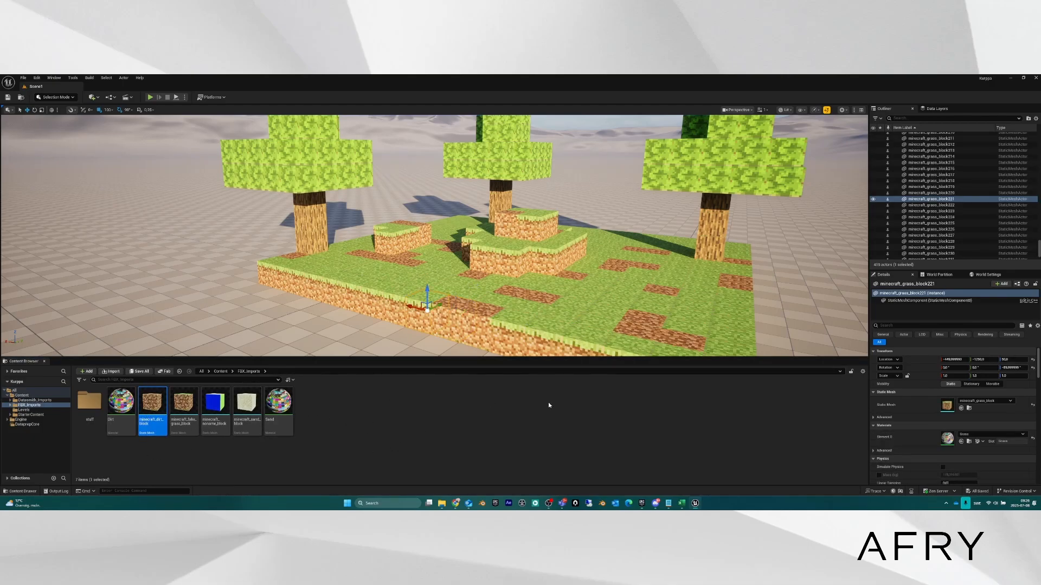
{"action": "left_click", "coordinate": [969, 409]}
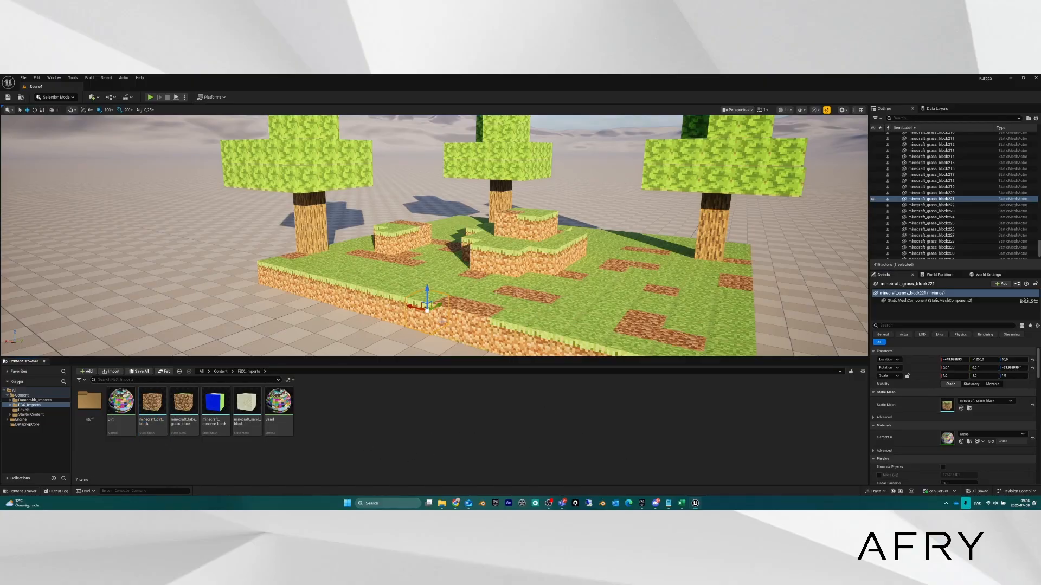
{"action": "key", "text": "ctrl+z"}
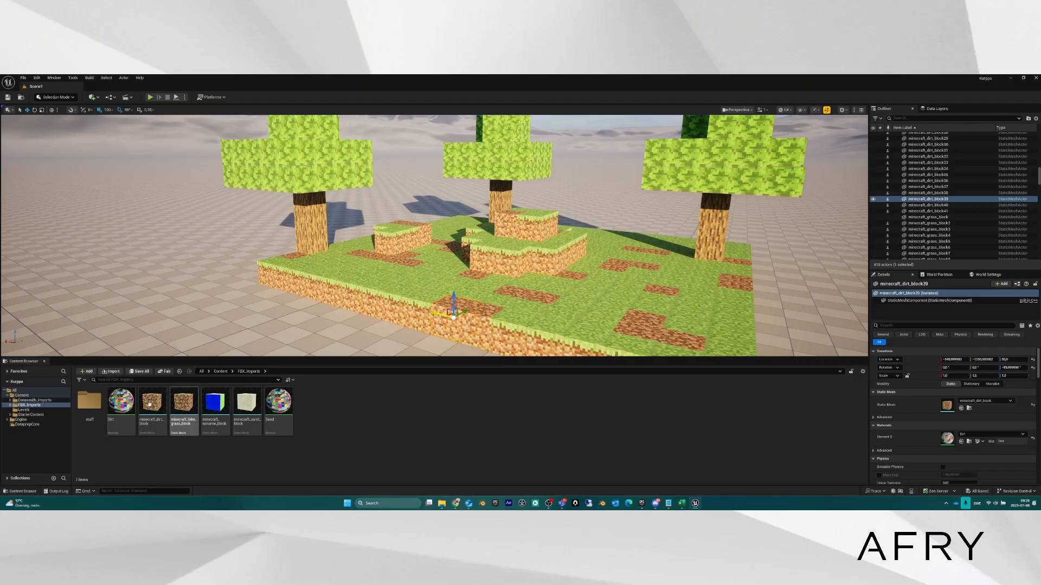
{"action": "left_click", "coordinate": [155, 401]}
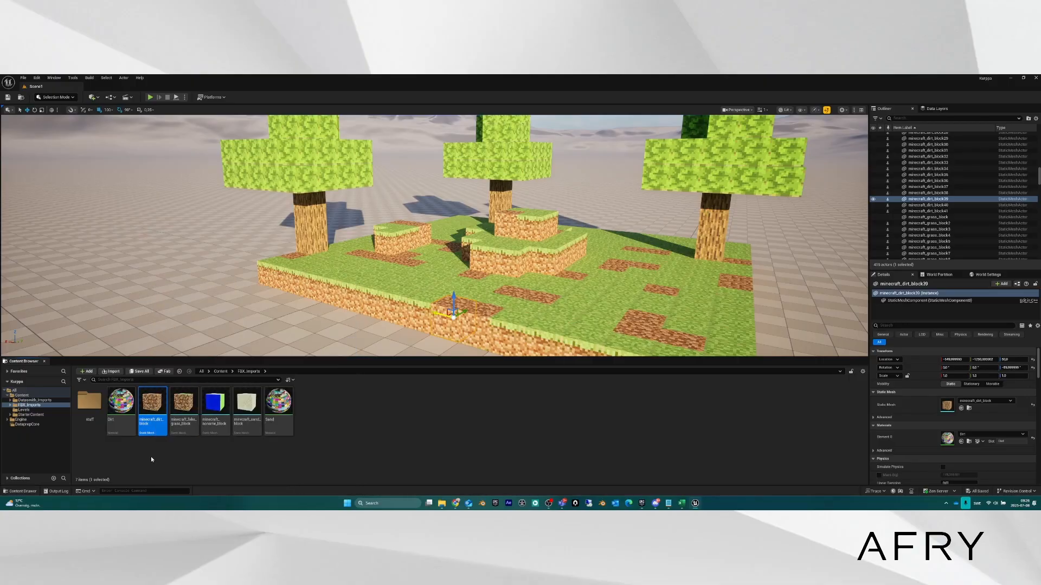
{"action": "double_click", "coordinate": [155, 402]}
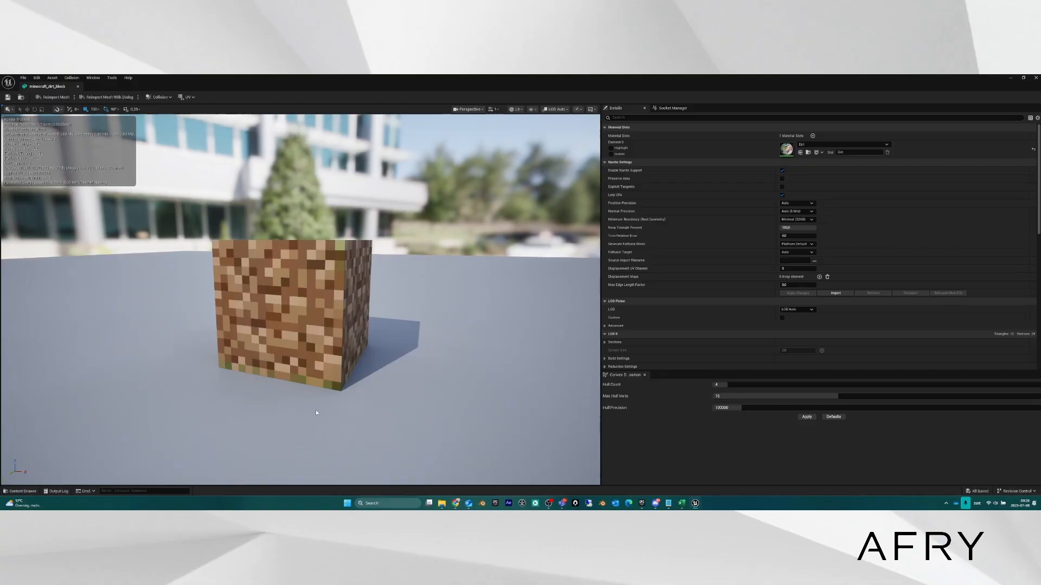
{"action": "right_click_drag", "start_coordinate": [396, 302], "coordinate": [306, 311]}
{"action": "key", "text": "a"}
{"action": "key", "text": "d"}
{"action": "key", "text": "d"}
{"action": "scroll", "coordinate": [287, 305], "scroll_direction": "down", "scroll_amount": 1}
{"action": "key", "text": "s"}
{"action": "key", "text": "d"}
{"action": "key", "text": "w"}
{"action": "key", "text": "a"}
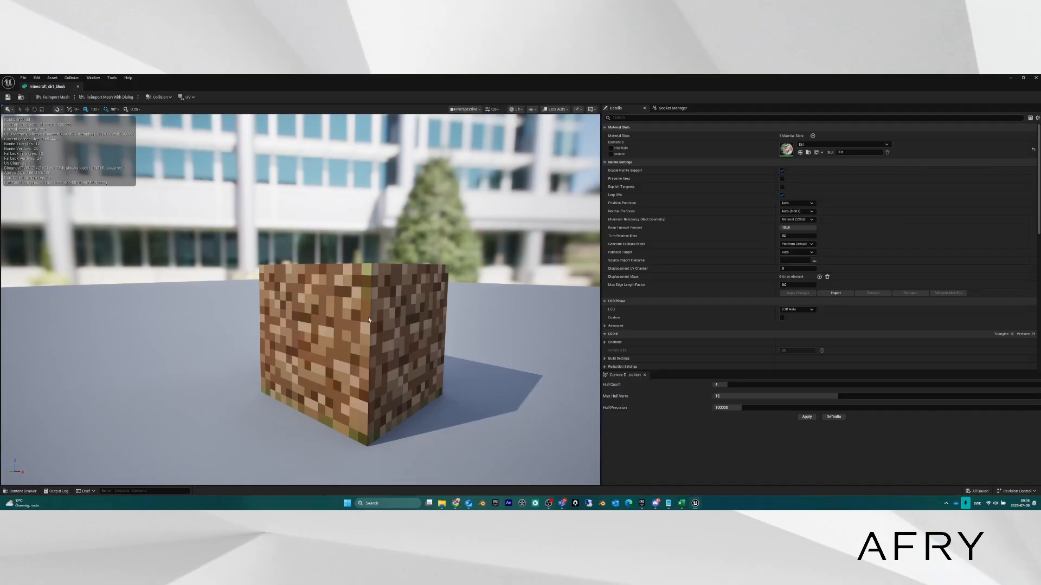
{"action": "right_click_drag", "start_coordinate": [378, 323], "coordinate": [385, 315]}
{"action": "key", "text": "s"}
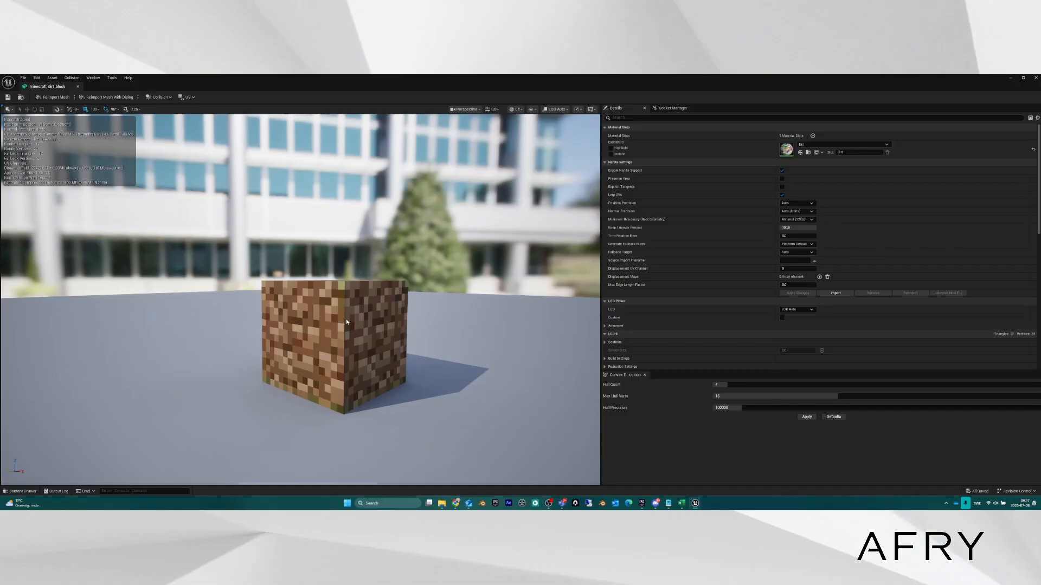
{"action": "right_click_drag", "start_coordinate": [346, 319], "coordinate": [350, 313]}
{"action": "key", "text": "s"}
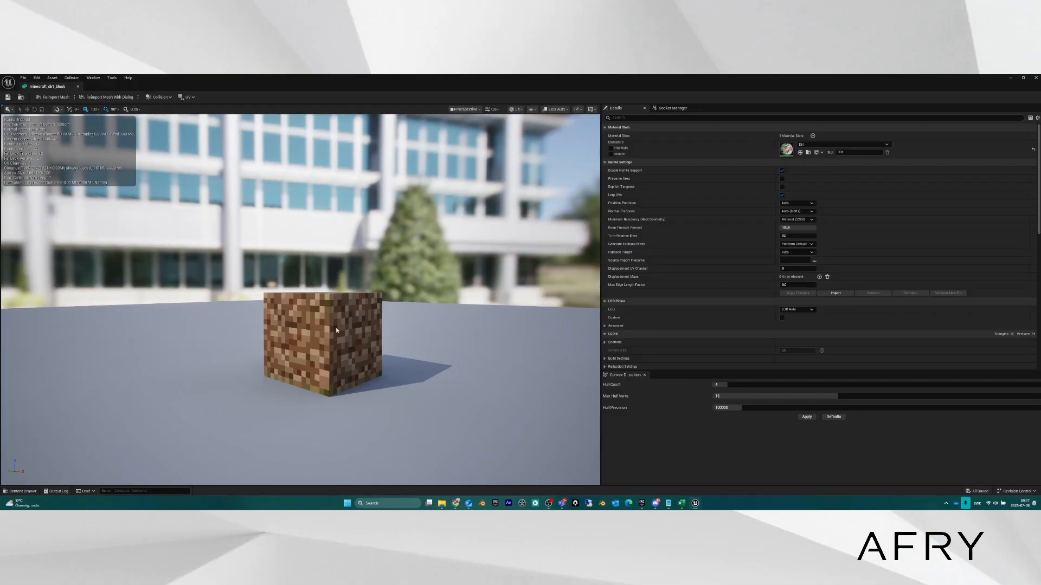
{"action": "right_click_drag", "start_coordinate": [334, 327], "coordinate": [337, 321]}
{"action": "key", "text": "s"}
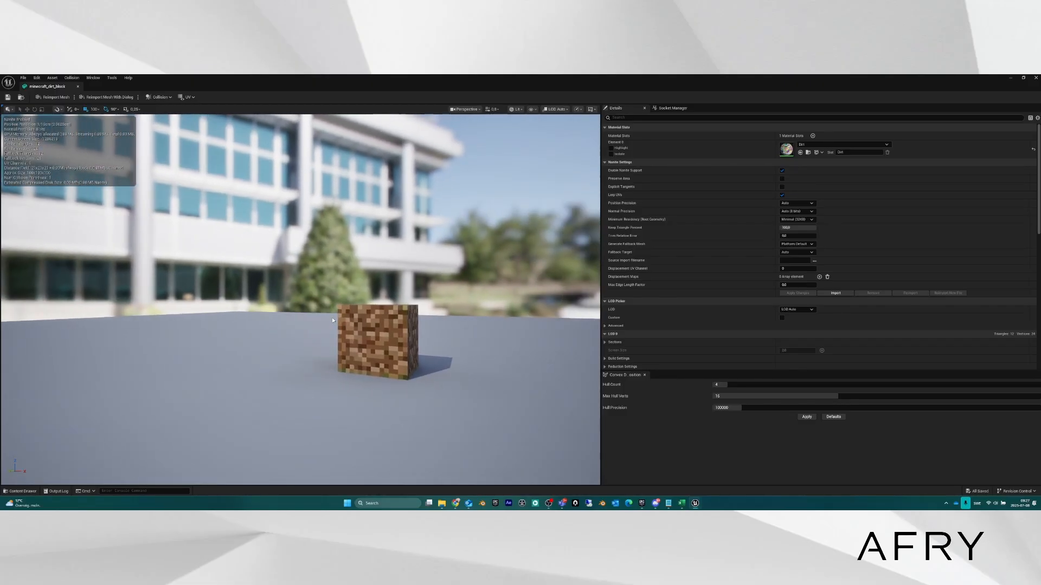
{"action": "mouse_move", "coordinate": [333, 320]}
{"action": "right_mouse_down"}
{"action": "mouse_move", "coordinate": [297, 355]}
{"action": "mouse_move", "coordinate": [334, 320]}
{"action": "right_mouse_up"}
{"action": "key", "text": "d"}
{"action": "key", "text": "w"}
{"action": "key", "text": "s"}
{"action": "key", "text": "d"}
{"action": "key", "text": "w"}
{"action": "key", "text": "a"}
{"action": "key", "text": "d"}
{"action": "key", "text": "a"}
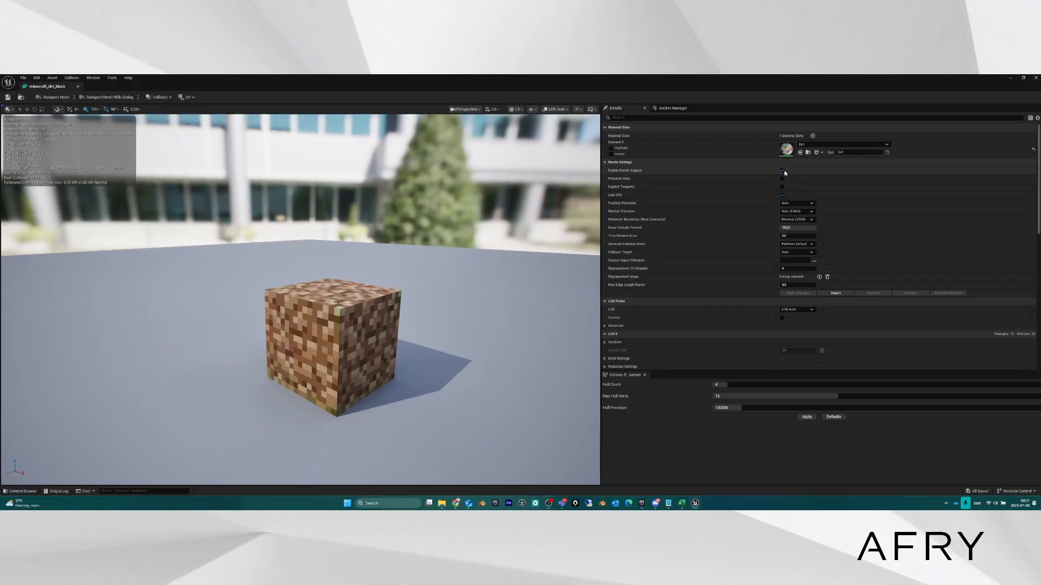
Close the dirt block mesh editor and disable Nanite on the minecraft_dirt_block mesh.
{"action": "left_click", "coordinate": [1036, 77]}
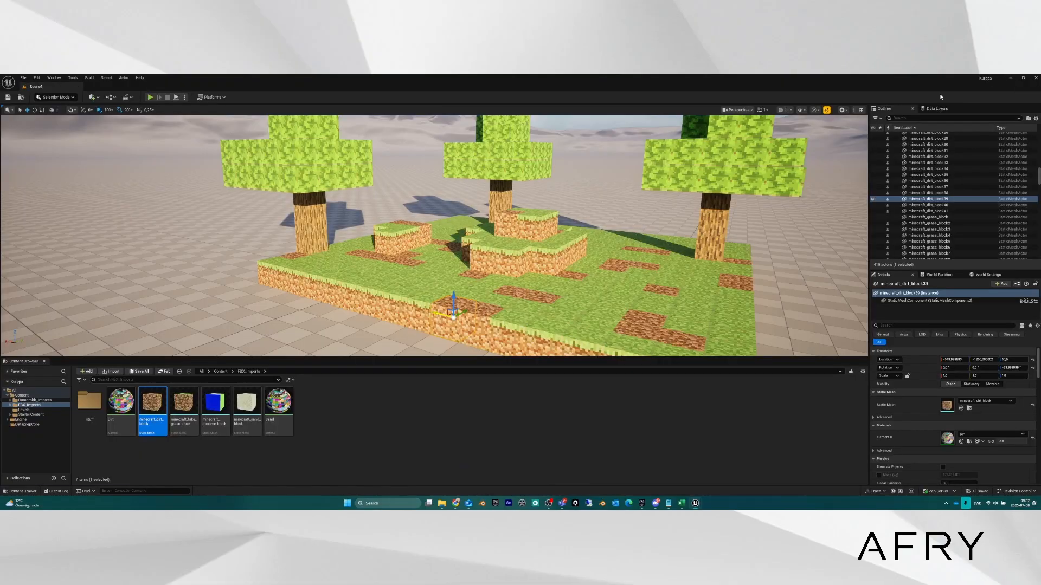
{"action": "right_click", "coordinate": [156, 412]}
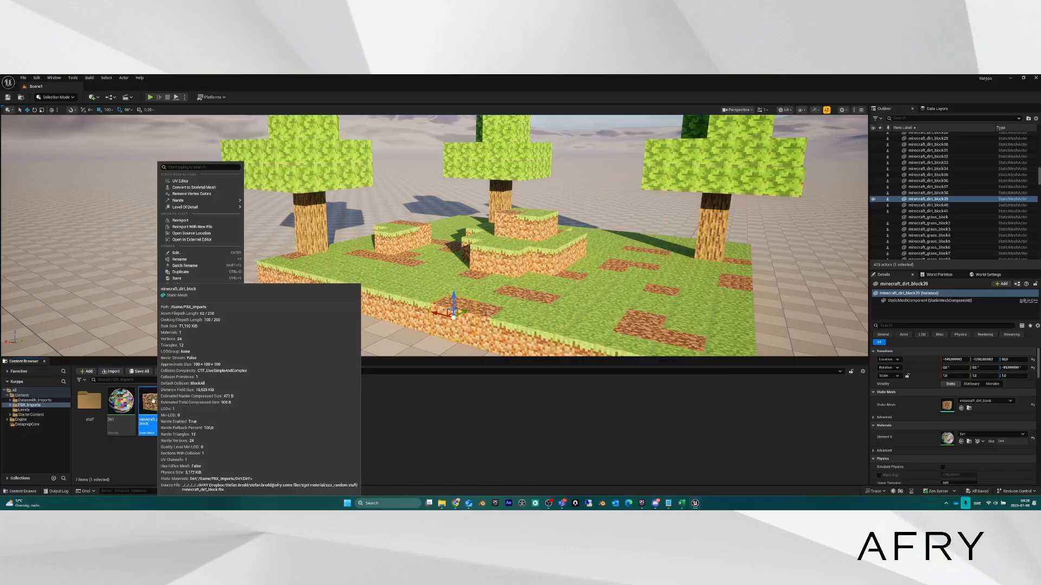
{"action": "mouse_move", "coordinate": [158, 416]}
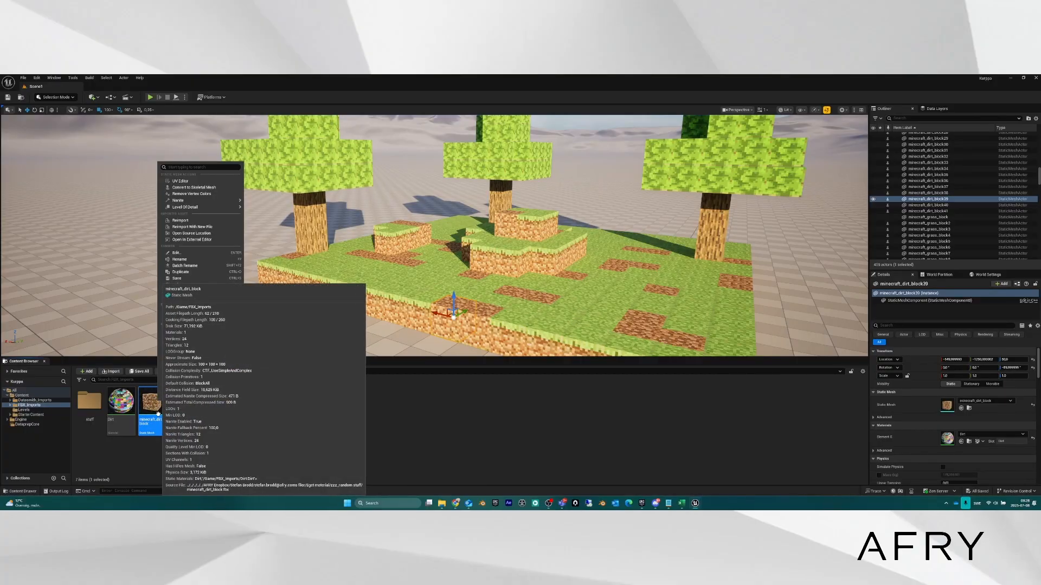
{"action": "mouse_move", "coordinate": [183, 201]}
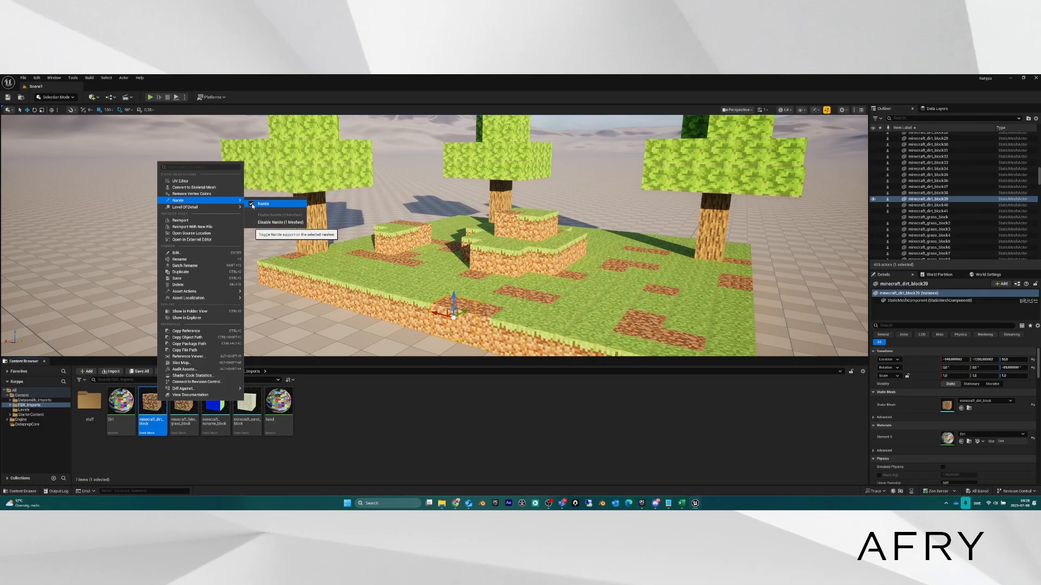
{"action": "left_click", "coordinate": [251, 204]}
Re-enable Nanite on the minecraft_dirt_block mesh.
{"action": "right_click_drag", "start_coordinate": [409, 308], "coordinate": [421, 307]}
{"action": "right_click", "coordinate": [155, 406]}
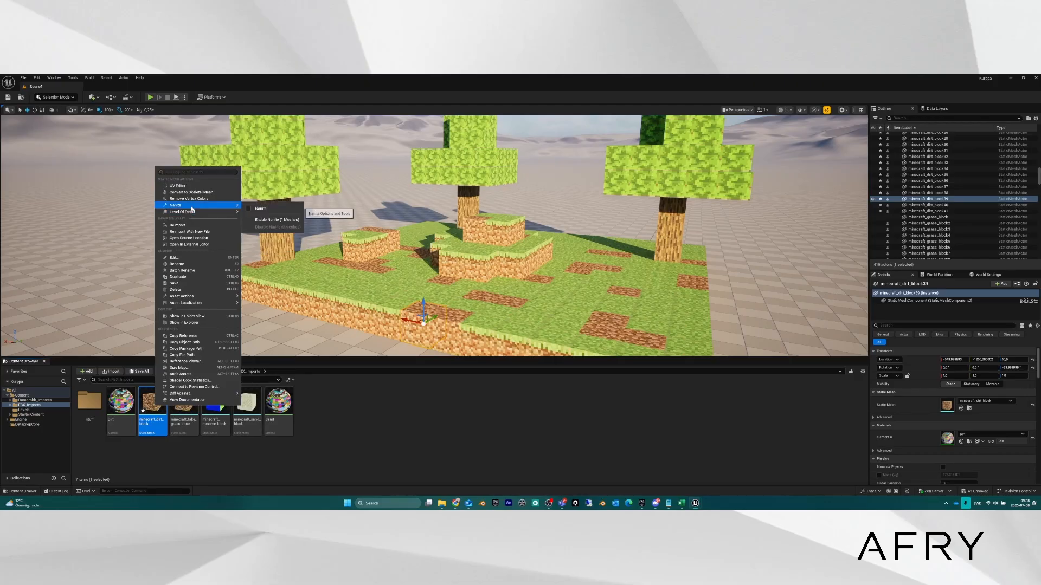
{"action": "left_click", "coordinate": [259, 210]}
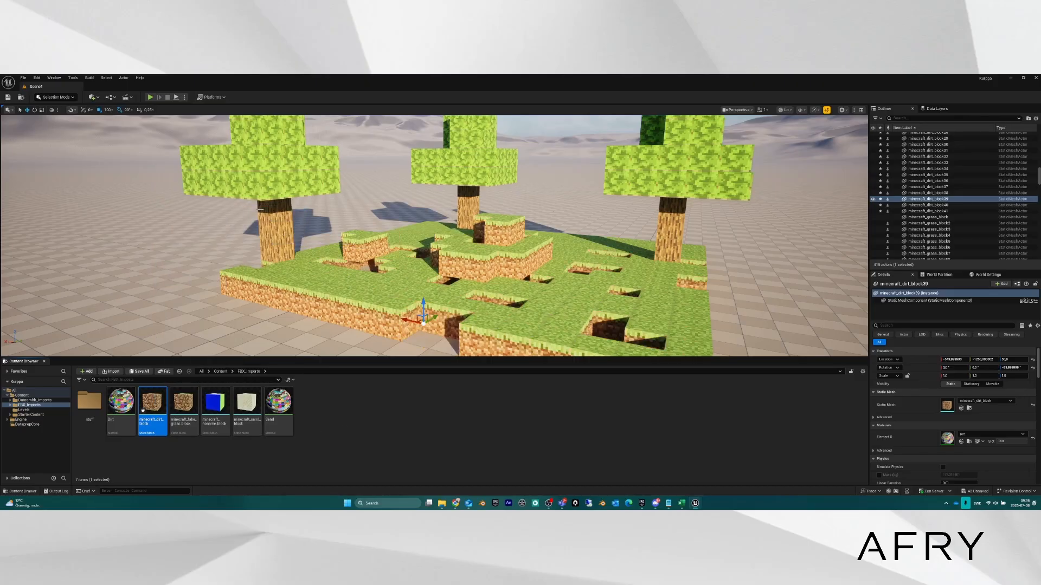
{"action": "double_click", "coordinate": [152, 403]}
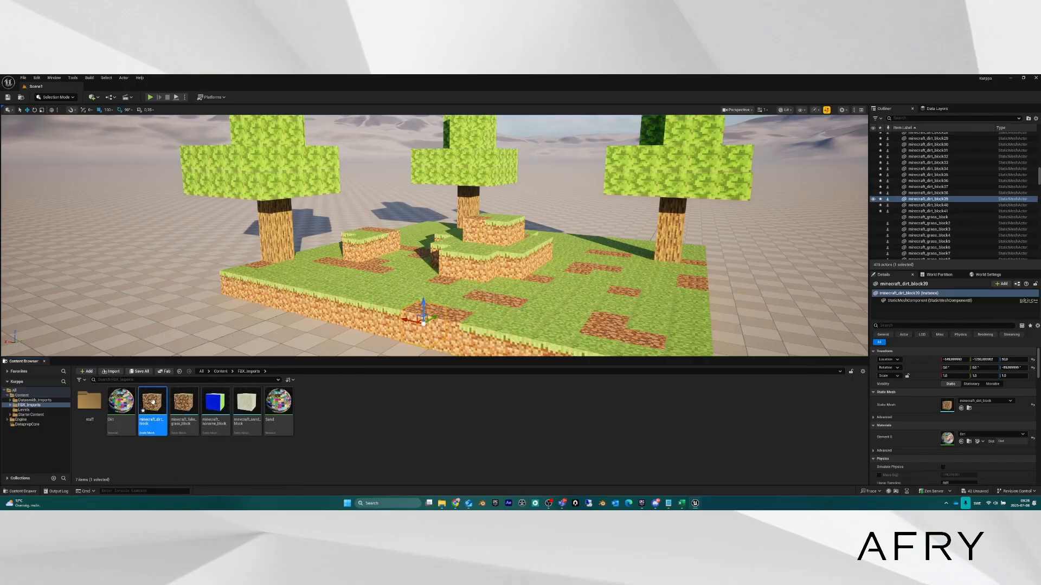
{"action": "right_click_drag", "start_coordinate": [404, 308], "coordinate": [383, 325]}
{"action": "key", "text": "d"}
{"action": "key", "text": "s"}
{"action": "key", "text": "a"}
{"action": "key", "text": "w"}
{"action": "key", "text": "s"}
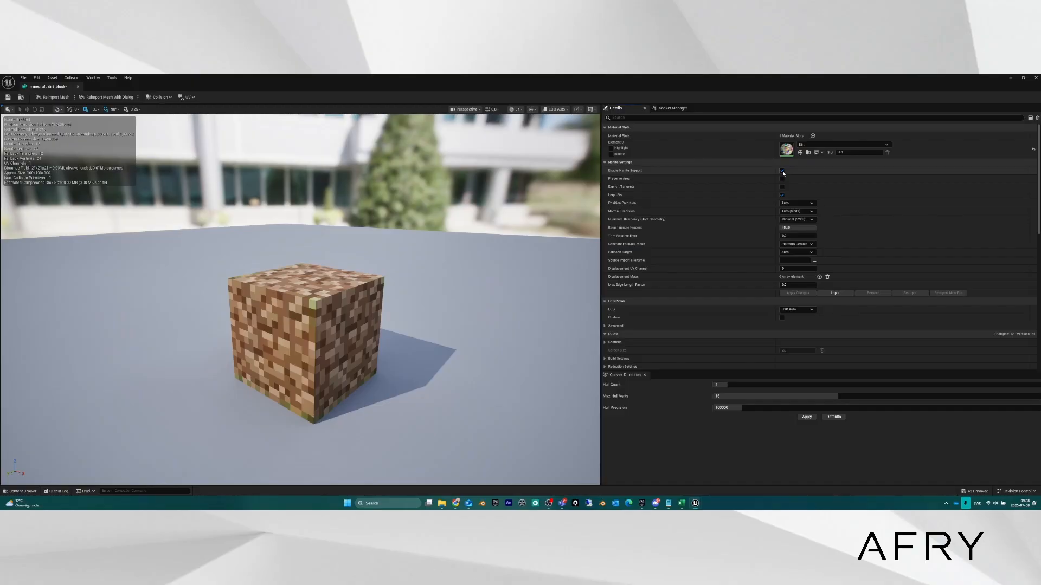
{"action": "scroll", "coordinate": [333, 320], "scroll_direction": "down", "scroll_amount": 4}
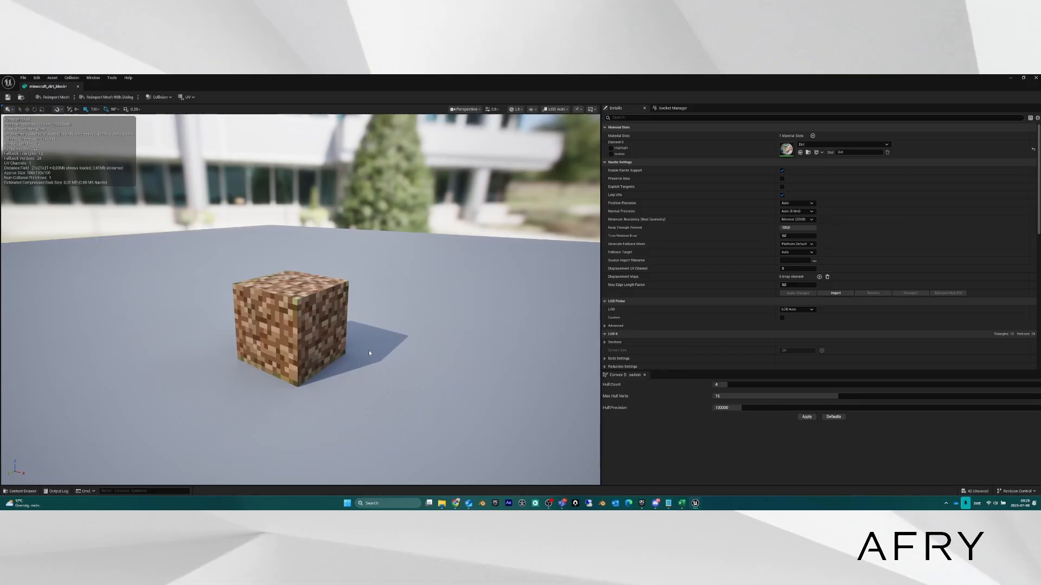
{"action": "mouse_move", "coordinate": [323, 334]}
{"action": "right_mouse_down"}
{"action": "mouse_move", "coordinate": [346, 339]}
{"action": "mouse_move", "coordinate": [327, 337]}
{"action": "right_mouse_up"}
{"action": "key", "text": "a"}
{"action": "key", "text": "w"}
{"action": "key", "text": "s"}
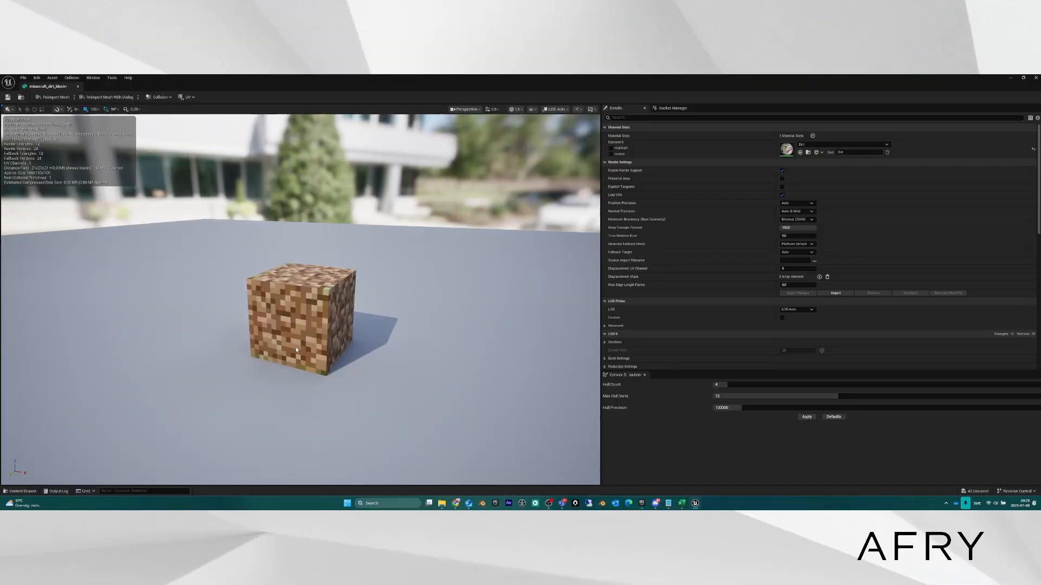
{"action": "key", "text": "d"}
{"action": "right_click_drag", "start_coordinate": [337, 332], "coordinate": [321, 328]}
{"action": "key", "text": "s"}
{"action": "key", "text": "a"}
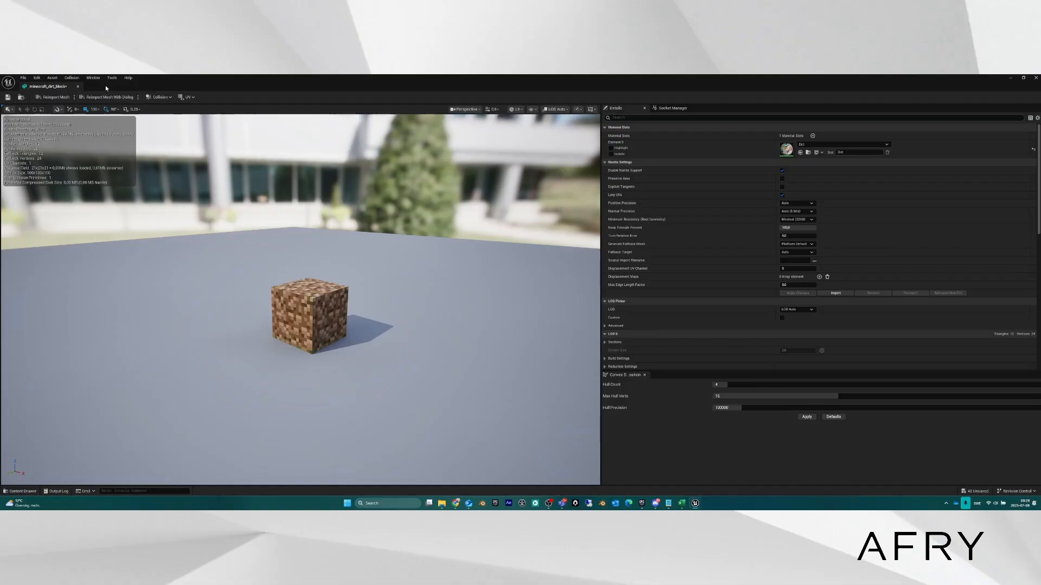
{"action": "left_click", "coordinate": [1036, 77]}
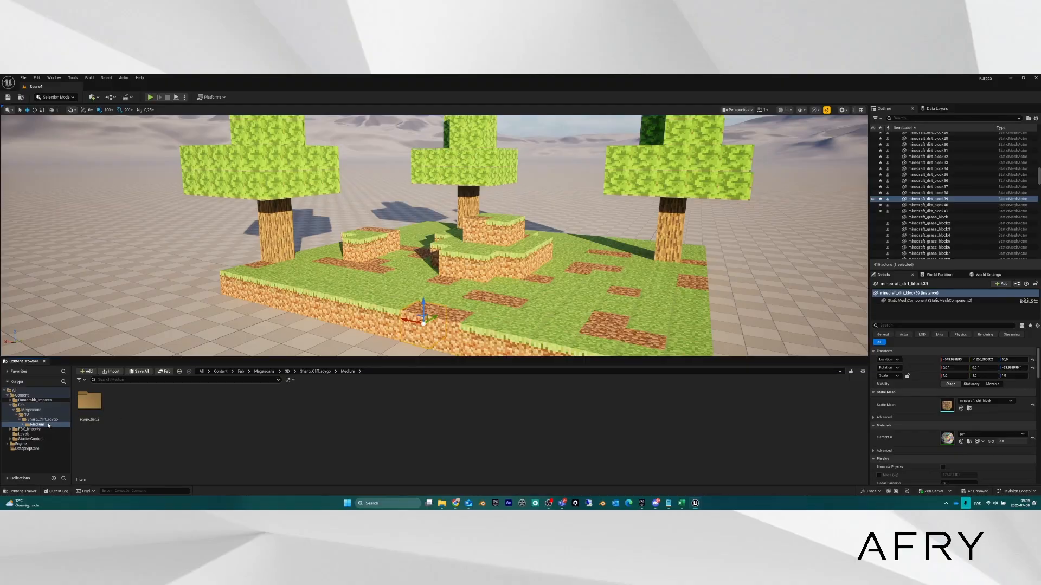
Drop the rcygo_tier_2 cliff mesh from its StaticMeshes folder into the level beside the trees.
{"action": "left_click", "coordinate": [84, 406]}
{"action": "double_click", "coordinate": [83, 406]}
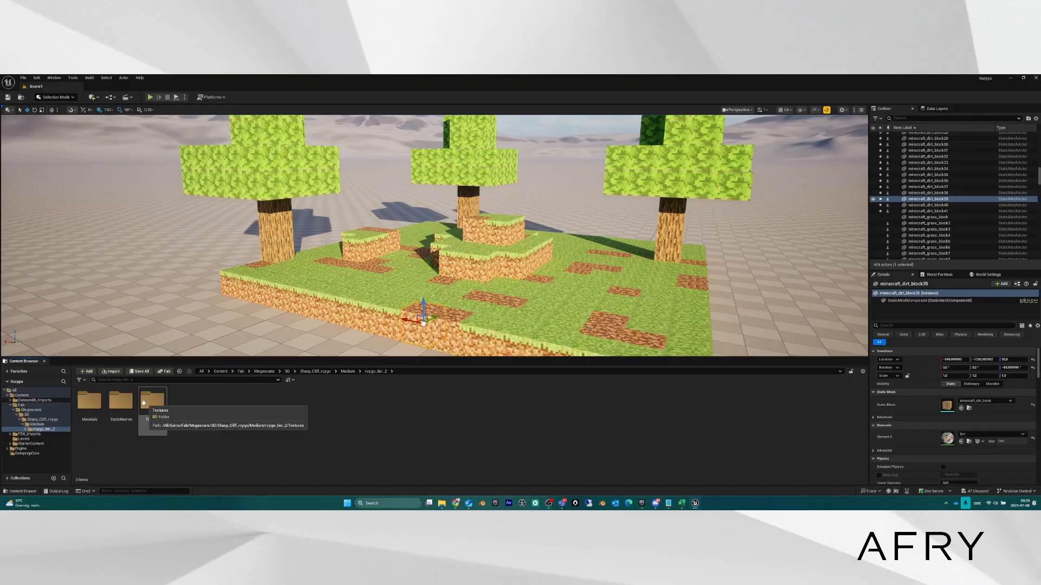
{"action": "left_click", "coordinate": [126, 419]}
{"action": "double_click", "coordinate": [126, 419]}
{"action": "left_click_drag", "start_coordinate": [90, 404], "coordinate": [103, 293]}
{"action": "right_click_drag", "start_coordinate": [103, 293], "coordinate": [5, 266]}
{"action": "key", "text": "w"}
{"action": "key", "text": "d"}
{"action": "key", "text": "s"}
{"action": "key", "text": "e"}
{"action": "right_click_drag", "start_coordinate": [417, 248], "coordinate": [417, 271]}
{"action": "key", "text": "s"}
Rotate the cliff rock 90° and shift it along X.
{"action": "key", "text": "e"}
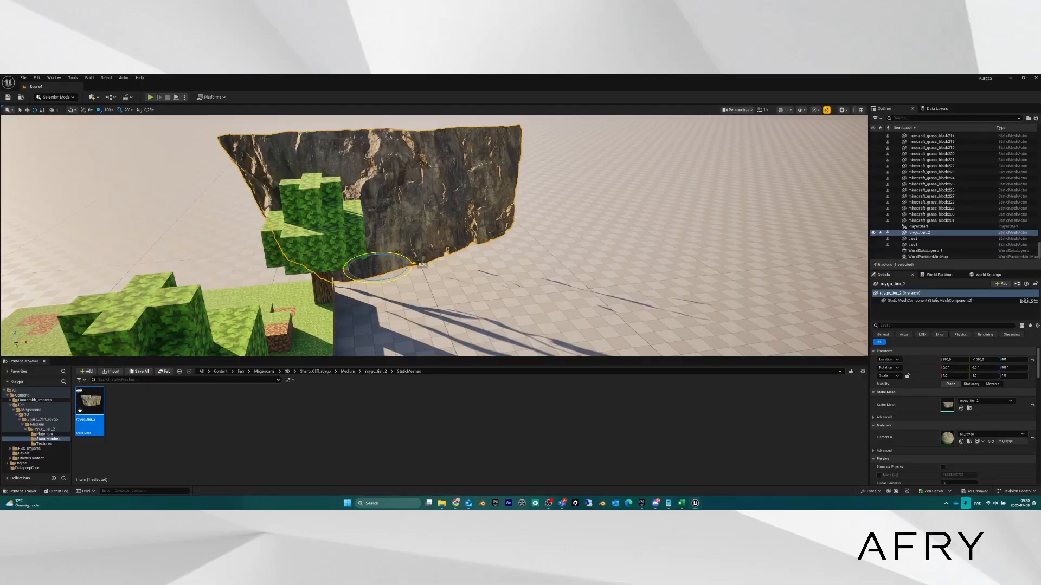
{"action": "left_click_drag", "start_coordinate": [401, 279], "coordinate": [553, 251]}
{"action": "key", "text": "w"}
{"action": "key", "text": "w"}
{"action": "right_click_drag", "start_coordinate": [552, 251], "coordinate": [664, 208]}
{"action": "key", "text": "s"}
{"action": "key", "text": "w"}
{"action": "key", "text": "s"}
{"action": "key", "text": "w"}
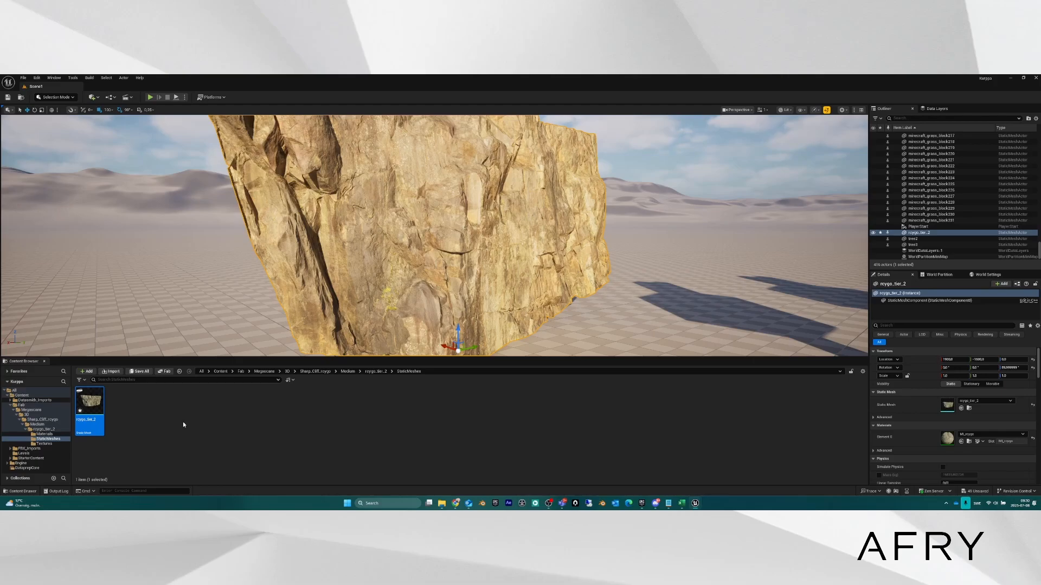
Open rcygo_tier_2 in the Static Mesh Editor, orbit it, and uncheck Enable Nanite Support.
{"action": "double_click", "coordinate": [96, 401]}
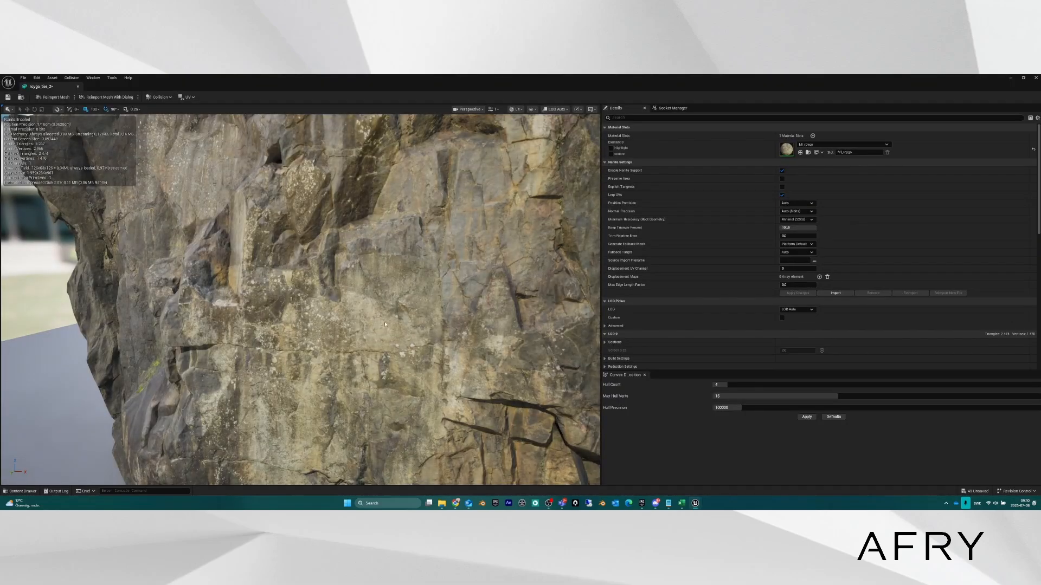
{"action": "right_click_drag", "start_coordinate": [385, 321], "coordinate": [341, 319]}
{"action": "key", "text": "s"}
{"action": "right_click_drag", "start_coordinate": [184, 200], "coordinate": [244, 211]}
{"action": "key", "text": "w"}
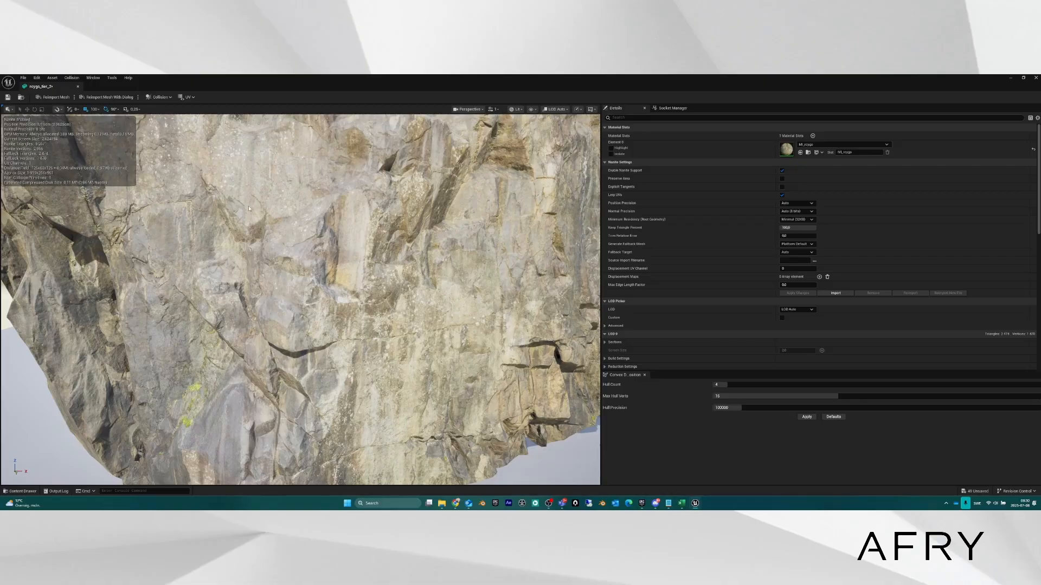
{"action": "left_click_drag", "start_coordinate": [248, 206], "coordinate": [198, 213]}
{"action": "scroll", "coordinate": [248, 206], "scroll_direction": "down", "scroll_amount": 7}
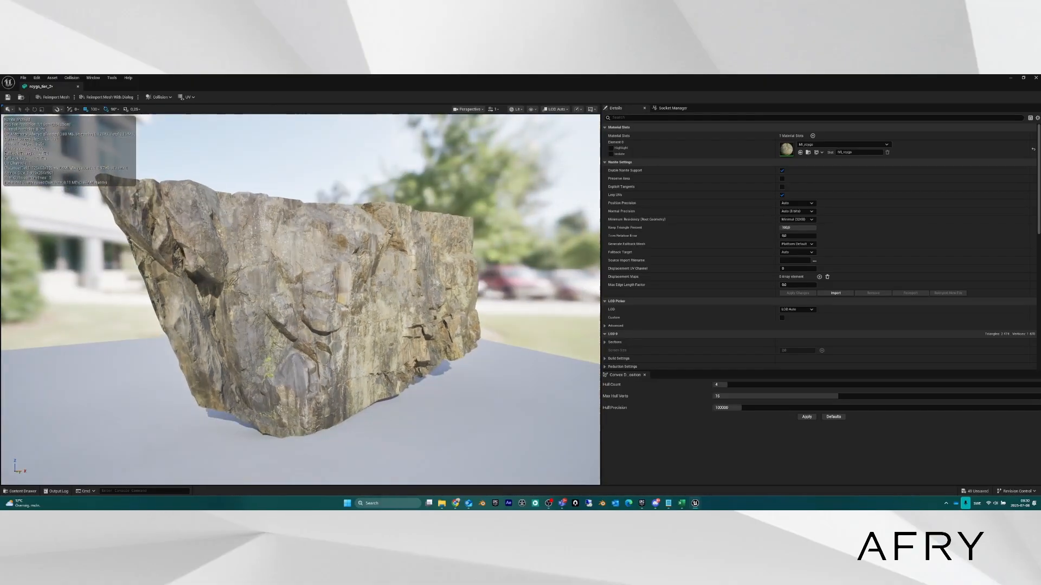
{"action": "scroll", "coordinate": [248, 206], "scroll_direction": "up", "scroll_amount": 6}
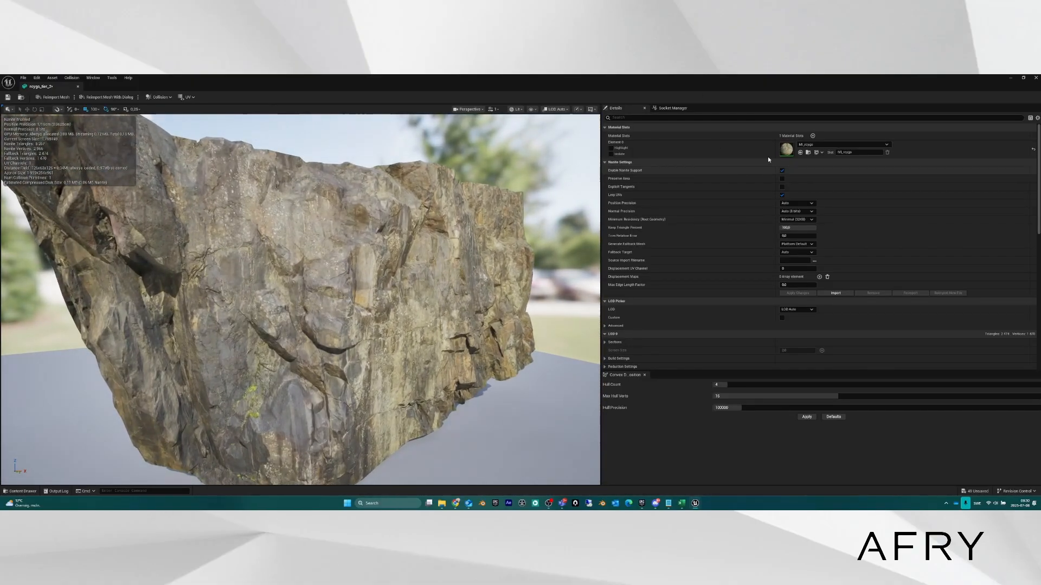
{"action": "left_click", "coordinate": [782, 170]}
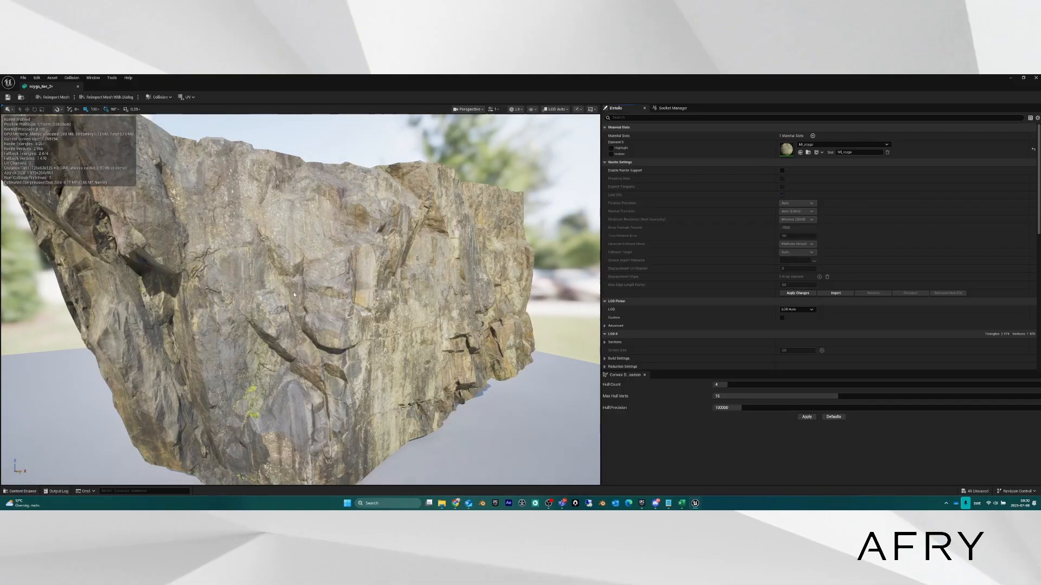
Preview the cliff rock in Wireframe view mode from several angles.
{"action": "left_click_drag", "start_coordinate": [294, 292], "coordinate": [288, 291]}
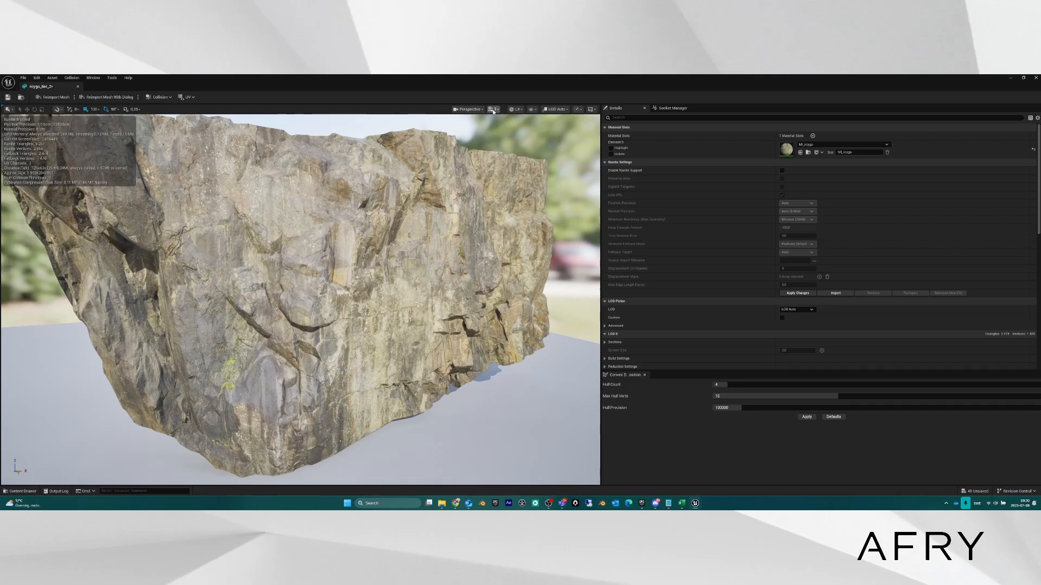
{"action": "left_click", "coordinate": [522, 110]}
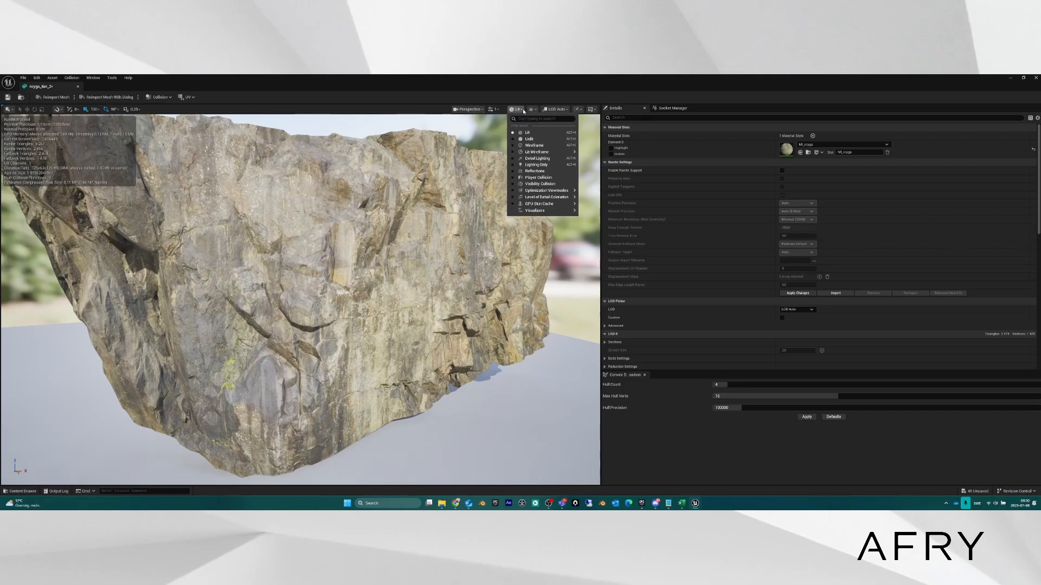
{"action": "left_click", "coordinate": [534, 146]}
{"action": "key", "text": "s"}
{"action": "mouse_move", "coordinate": [380, 274]}
{"action": "right_mouse_down"}
{"action": "mouse_move", "coordinate": [295, 261]}
{"action": "mouse_move", "coordinate": [363, 278]}
{"action": "right_mouse_up"}
{"action": "key", "text": "w"}
{"action": "key", "text": "d"}
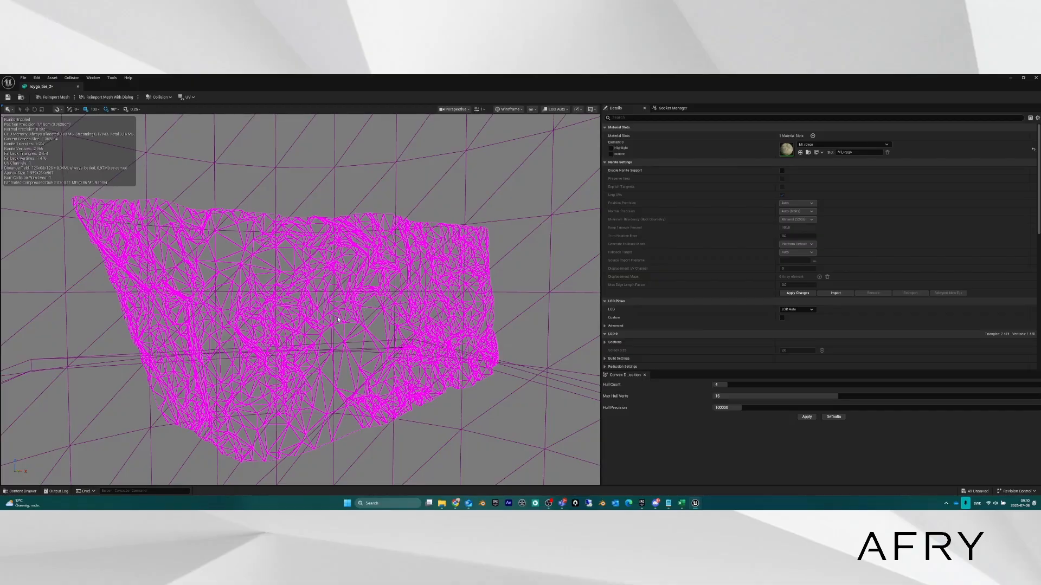
{"action": "mouse_move", "coordinate": [307, 318]}
{"action": "right_mouse_down"}
{"action": "mouse_move", "coordinate": [323, 325]}
{"action": "mouse_move", "coordinate": [293, 325]}
{"action": "right_mouse_up"}
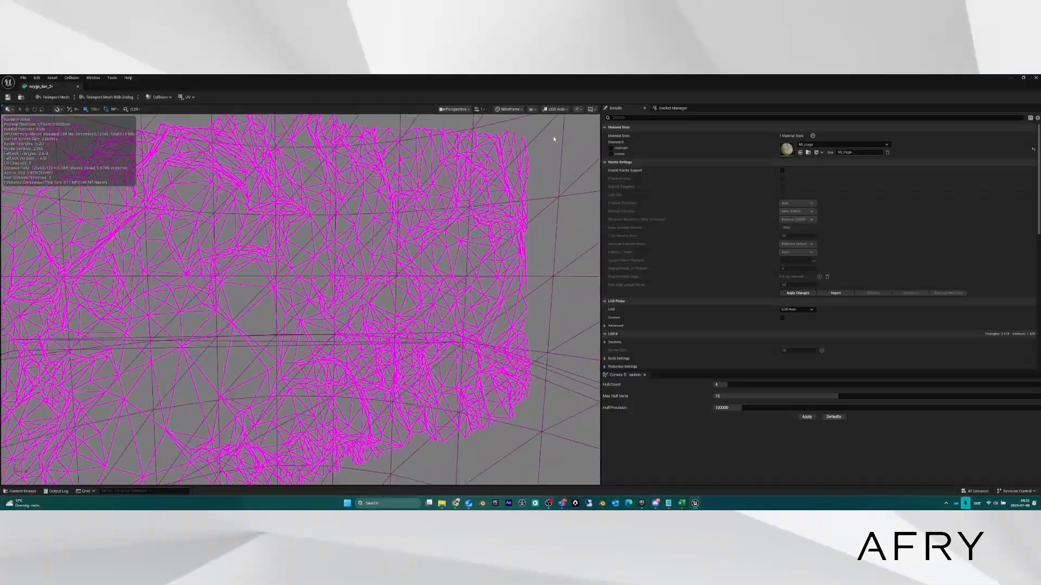
Switch the rock preview to Lit and tick Enable Nanite Support.
{"action": "left_click", "coordinate": [510, 109]}
{"action": "left_click", "coordinate": [514, 132]}
{"action": "right_click_drag", "start_coordinate": [380, 281], "coordinate": [371, 282]}
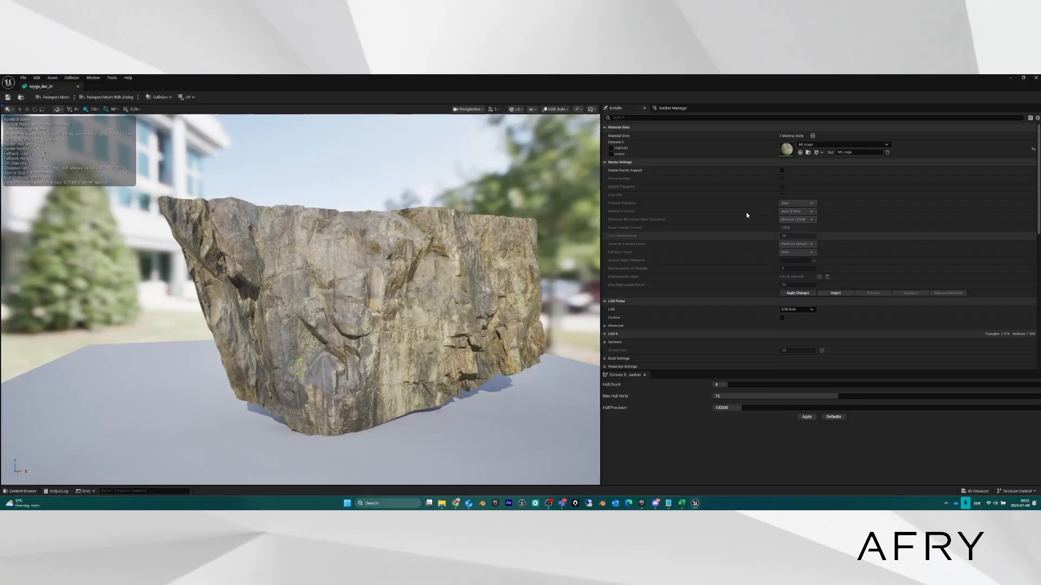
{"action": "left_click", "coordinate": [781, 171]}
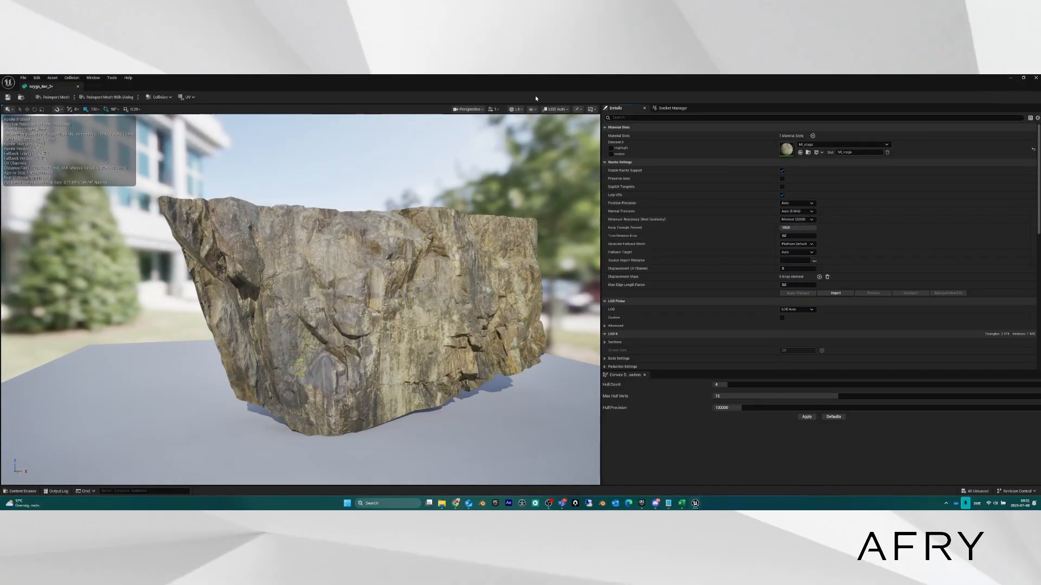
{"action": "left_click", "coordinate": [516, 109]}
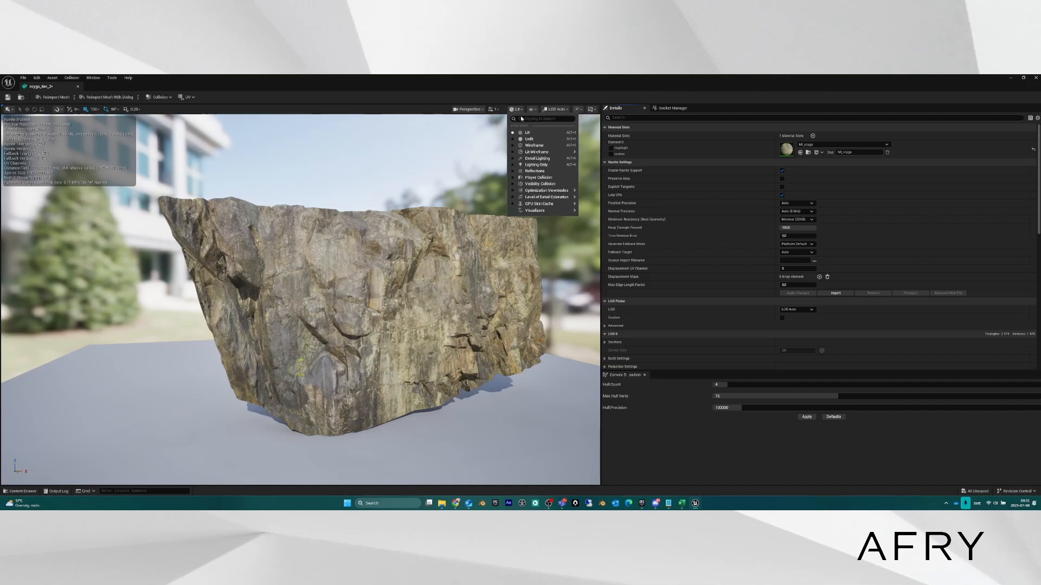
{"action": "mouse_move", "coordinate": [556, 191]}
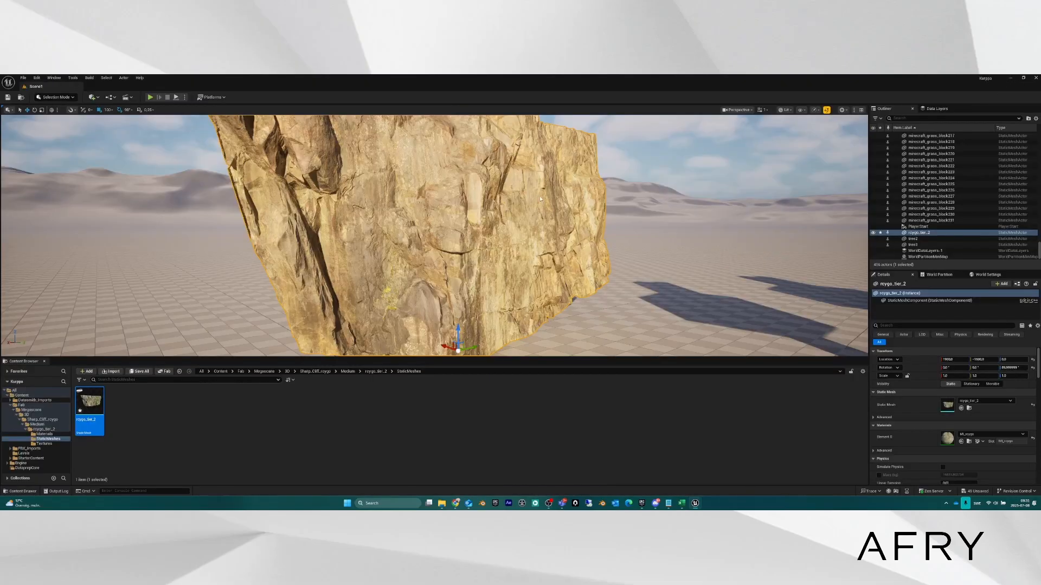
Set the level viewport to Nanite Visualization > Overview.
{"action": "right_click_drag", "start_coordinate": [455, 261], "coordinate": [637, 208]}
{"action": "key", "text": "s"}
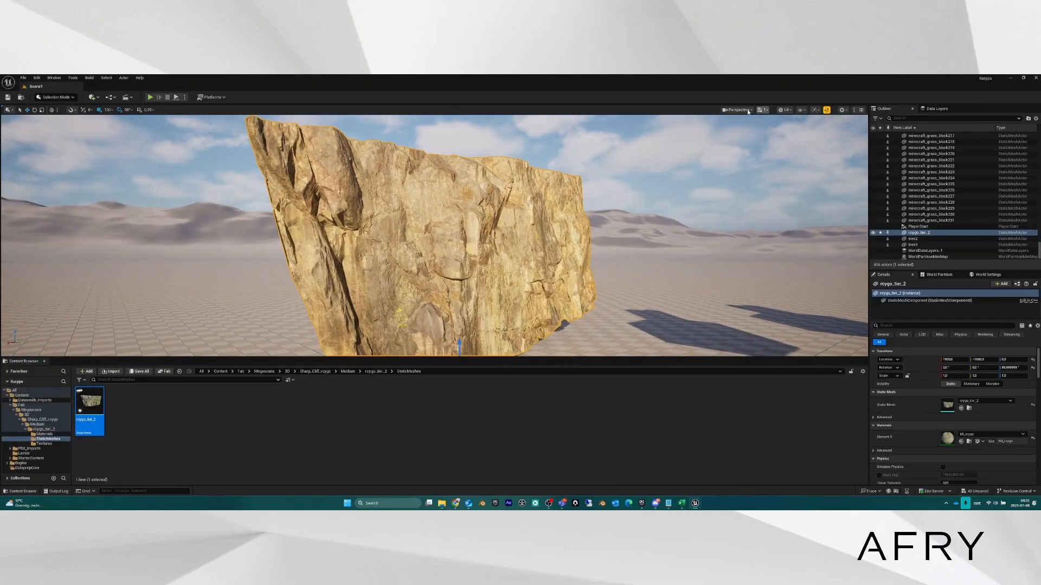
{"action": "left_click", "coordinate": [786, 109]}
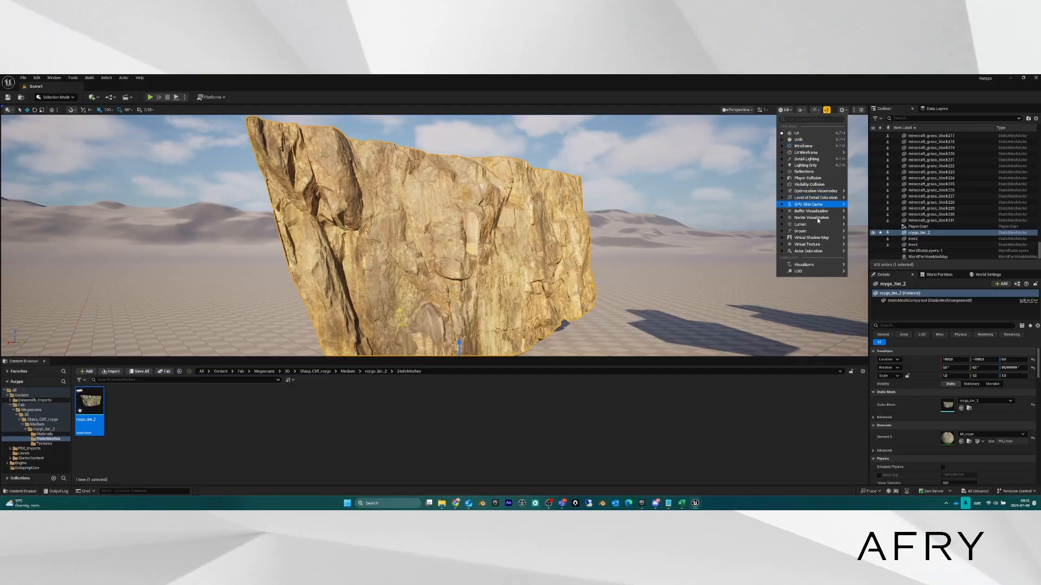
{"action": "mouse_move", "coordinate": [818, 217]}
{"action": "left_click", "coordinate": [882, 236]}
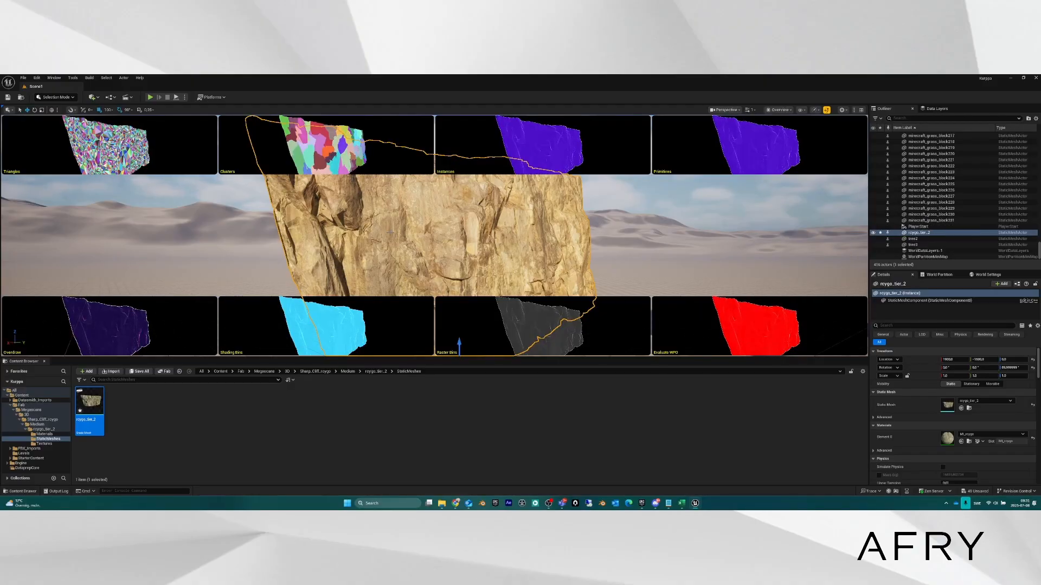
Fly toward and away from the cliff to inspect it and the block trees in Overview.
{"action": "mouse_move", "coordinate": [452, 239]}
{"action": "right_mouse_down"}
{"action": "mouse_move", "coordinate": [427, 231]}
{"action": "mouse_move", "coordinate": [474, 247]}
{"action": "mouse_move", "coordinate": [473, 235]}
{"action": "mouse_move", "coordinate": [544, 235]}
{"action": "mouse_move", "coordinate": [455, 224]}
{"action": "right_mouse_up"}
{"action": "key", "text": "w"}
{"action": "key", "text": "s"}
{"action": "key", "text": "s"}
{"action": "key", "text": "w"}
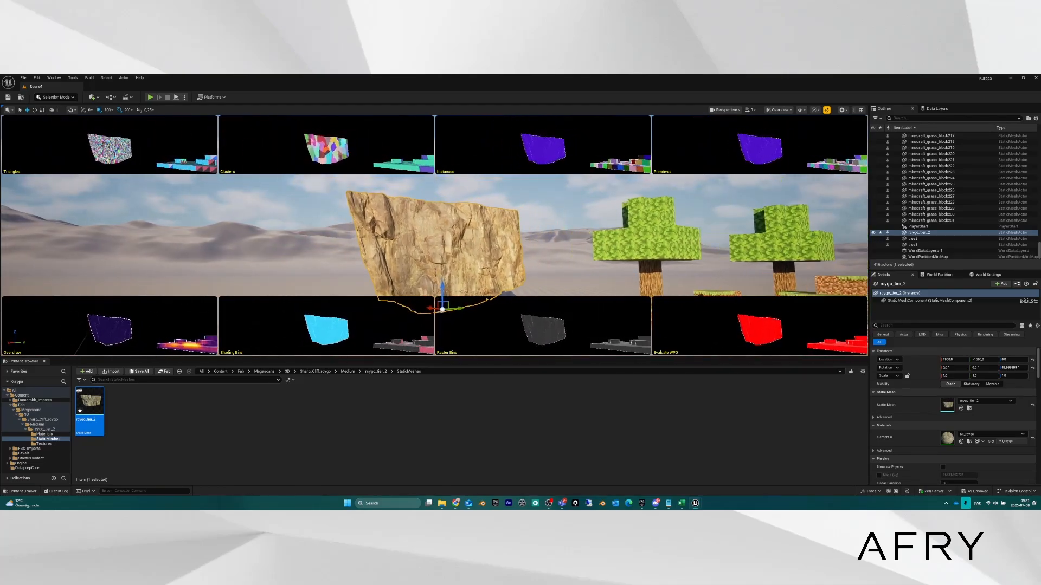
{"action": "key", "text": "s"}
{"action": "key", "text": "w"}
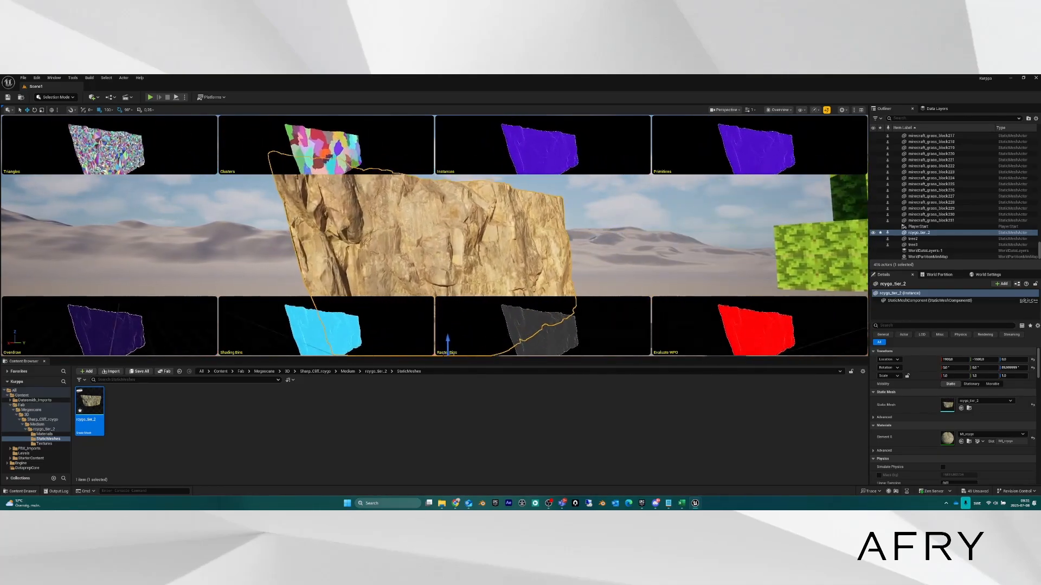
{"action": "key", "text": "w"}
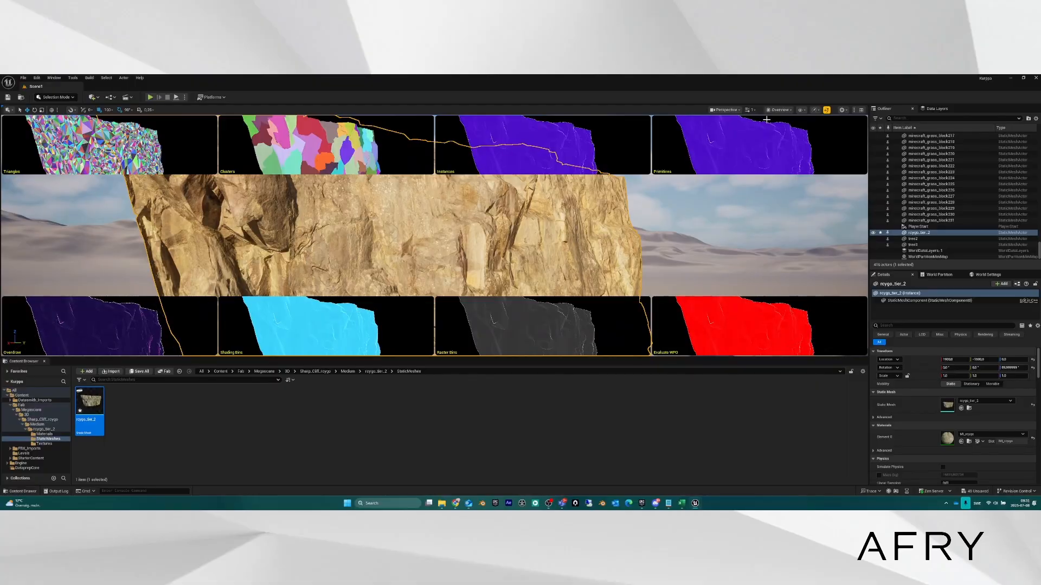
{"action": "key", "text": "s"}
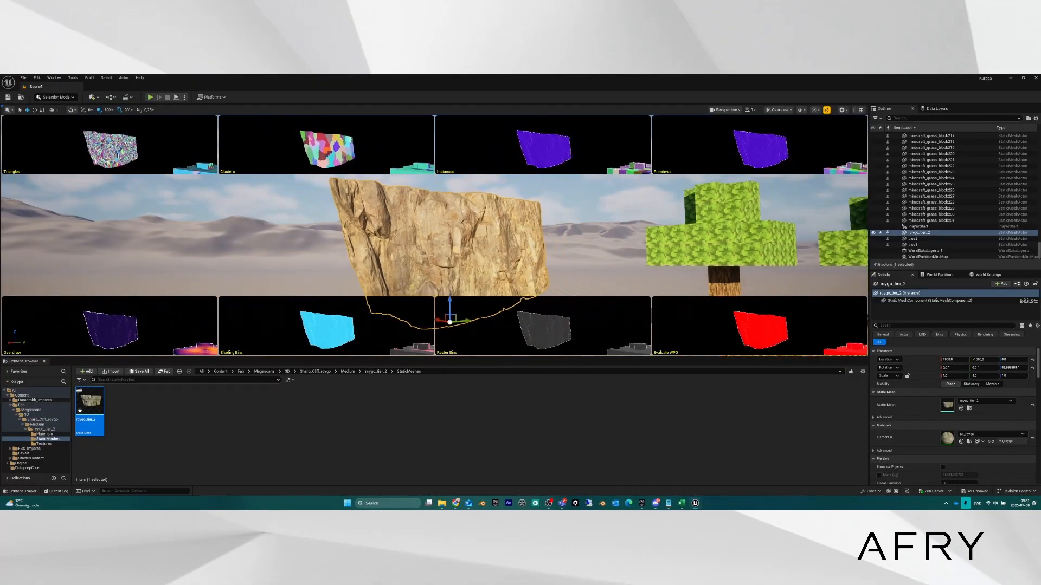
{"action": "key", "text": "s"}
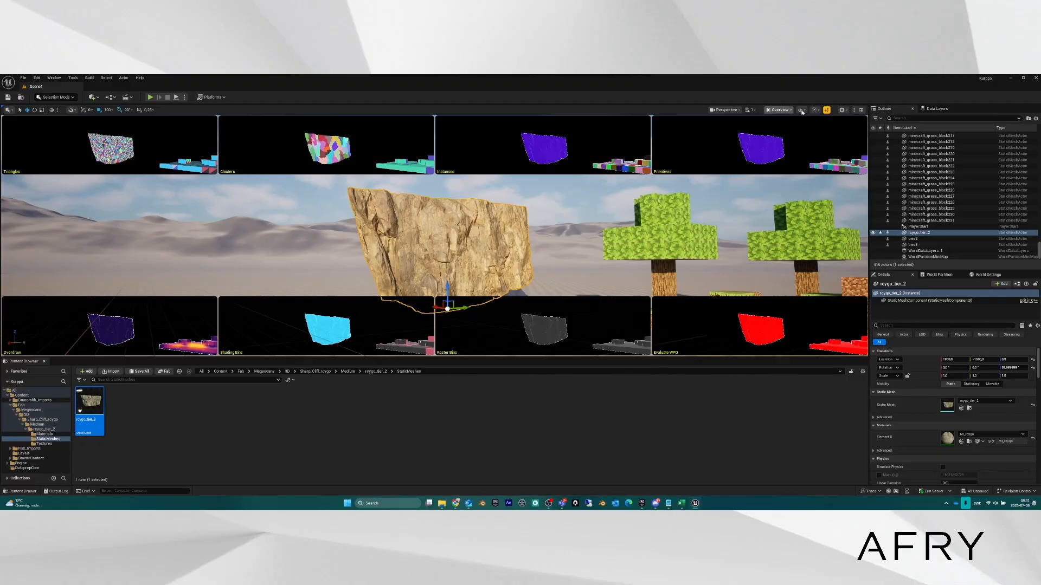
{"action": "left_click", "coordinate": [779, 109]}
{"action": "mouse_move", "coordinate": [802, 213]}
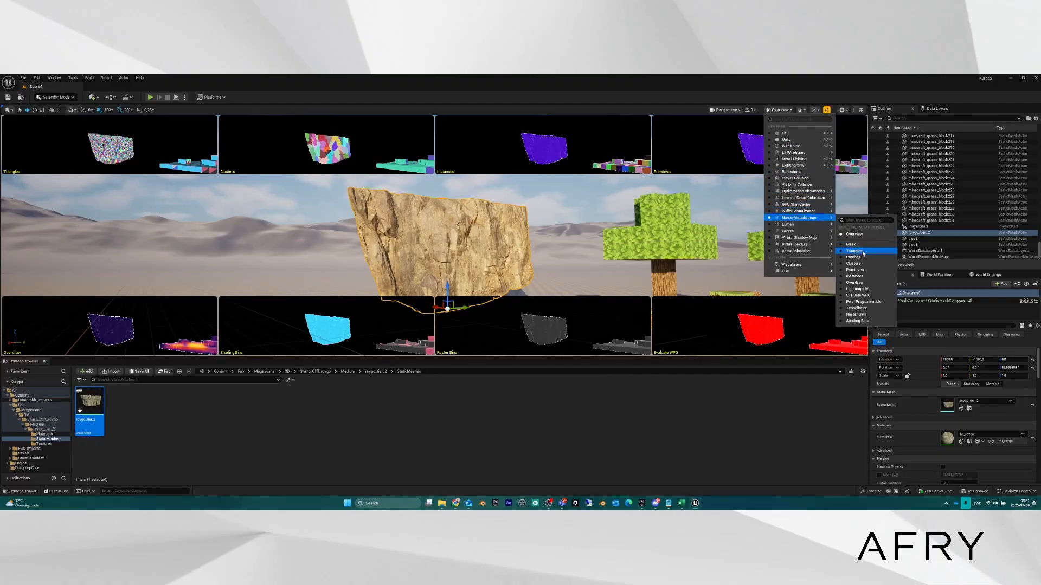
Switch to Nanite Triangles visualization and fly back to see the cliff and block terrain.
{"action": "left_click", "coordinate": [862, 252]}
{"action": "key", "text": "w"}
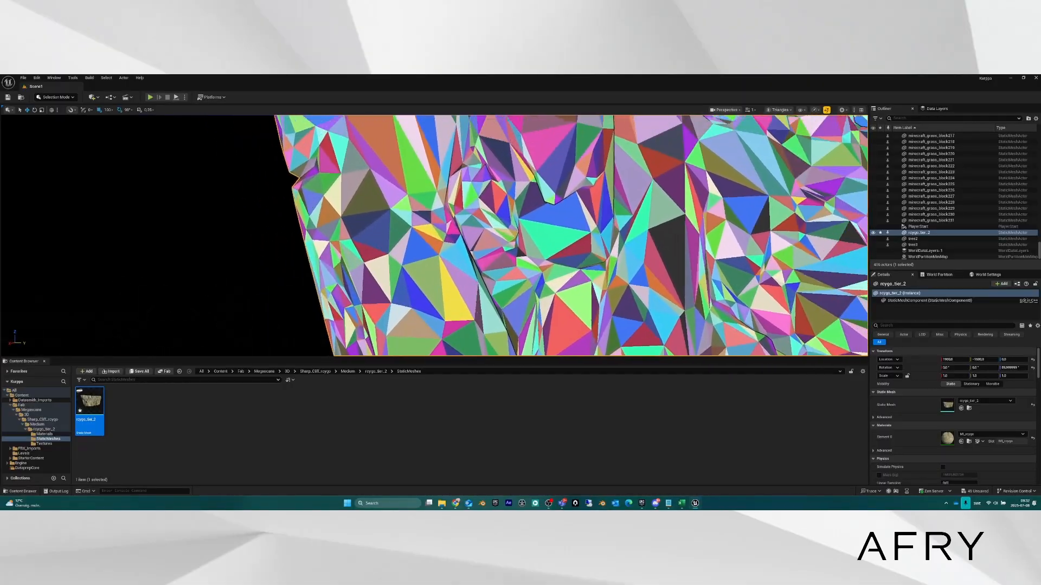
{"action": "key", "text": "s"}
{"action": "key", "text": "s"}
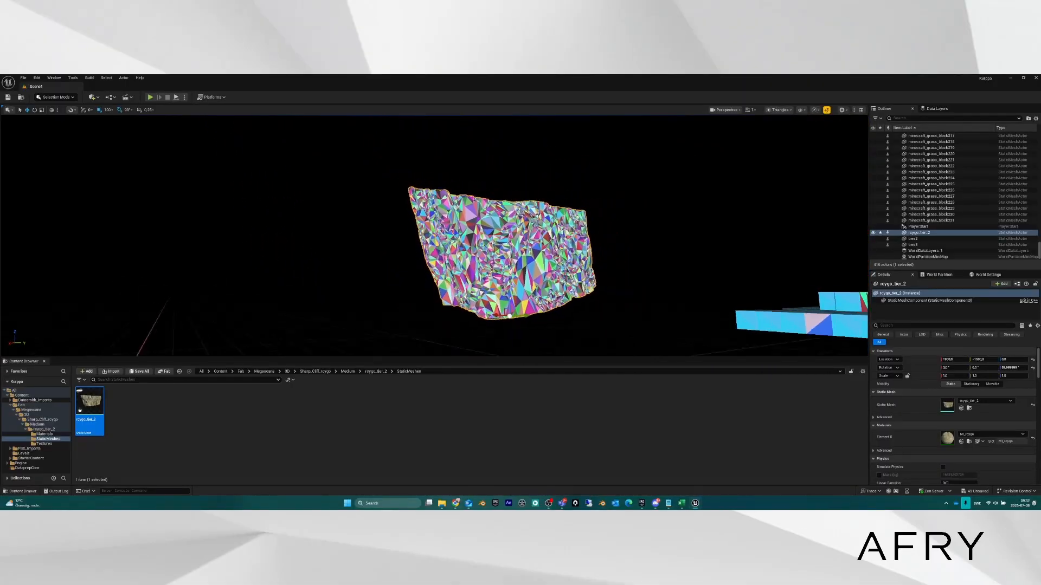
{"action": "key", "text": "s"}
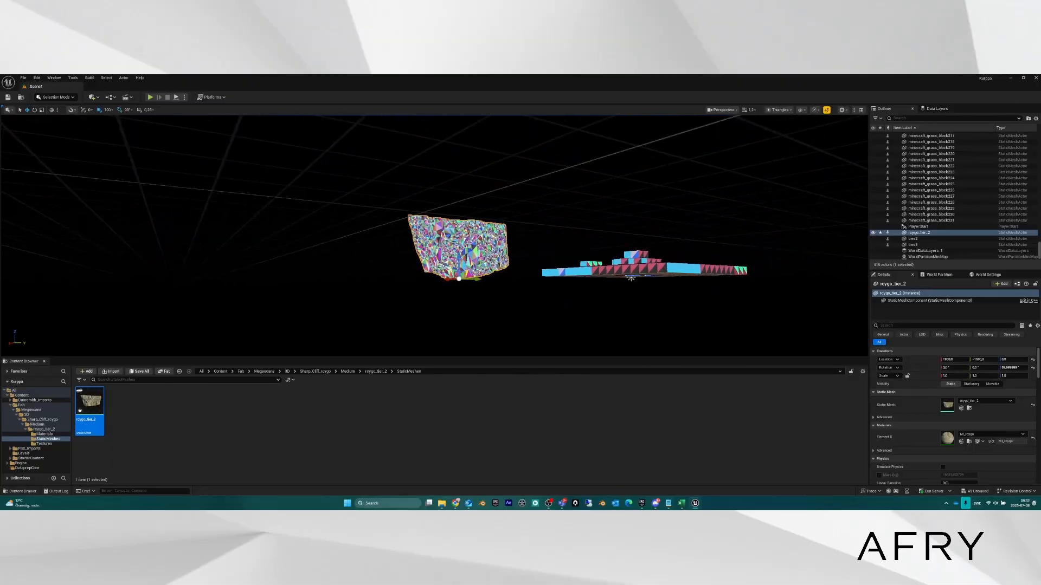
{"action": "key", "text": "s"}
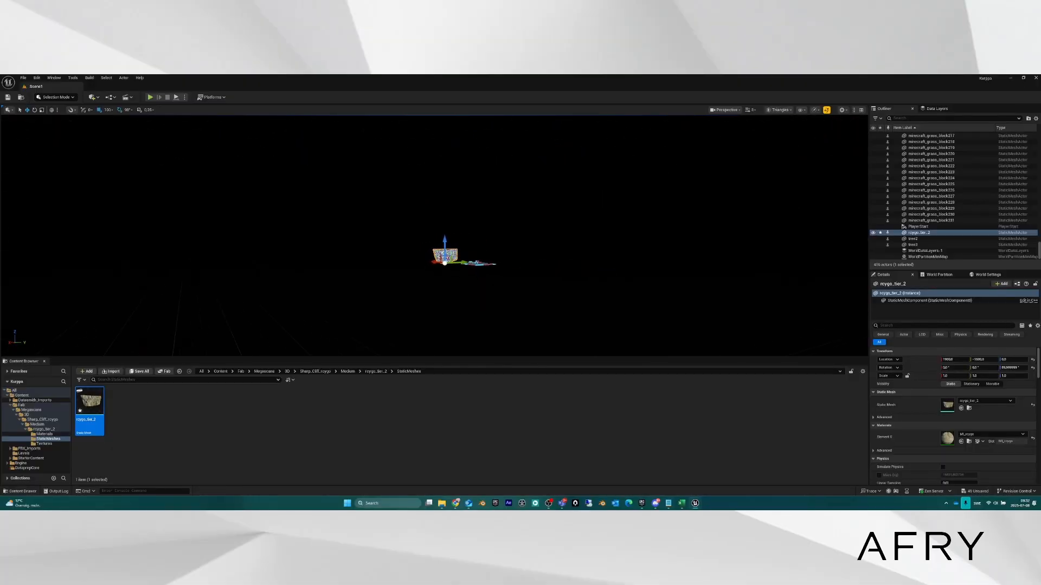
Select the landscape and fly around the cliff and the platform beside it.
{"action": "left_click", "coordinate": [457, 254]}
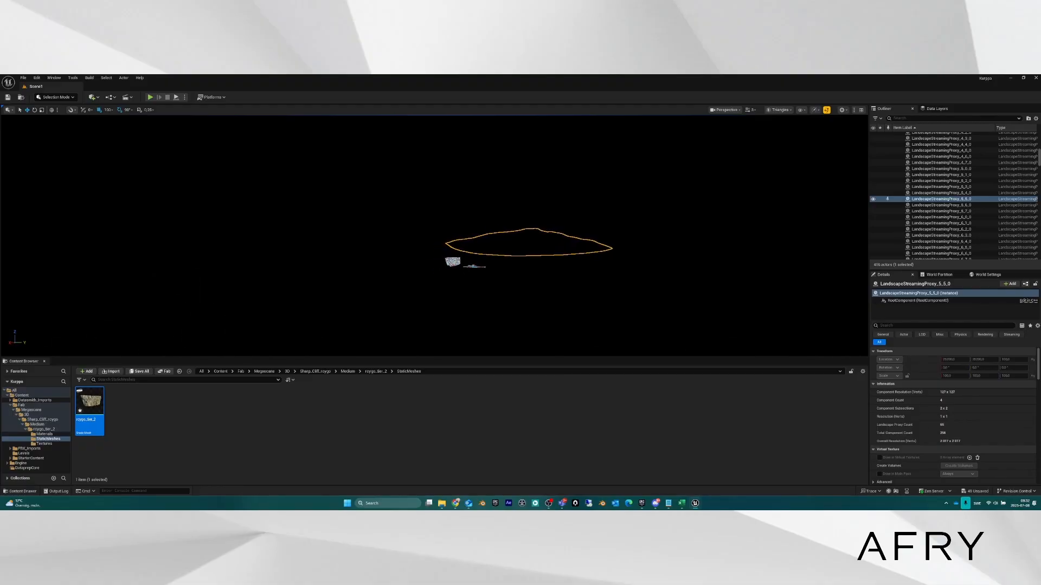
{"action": "key", "text": "w"}
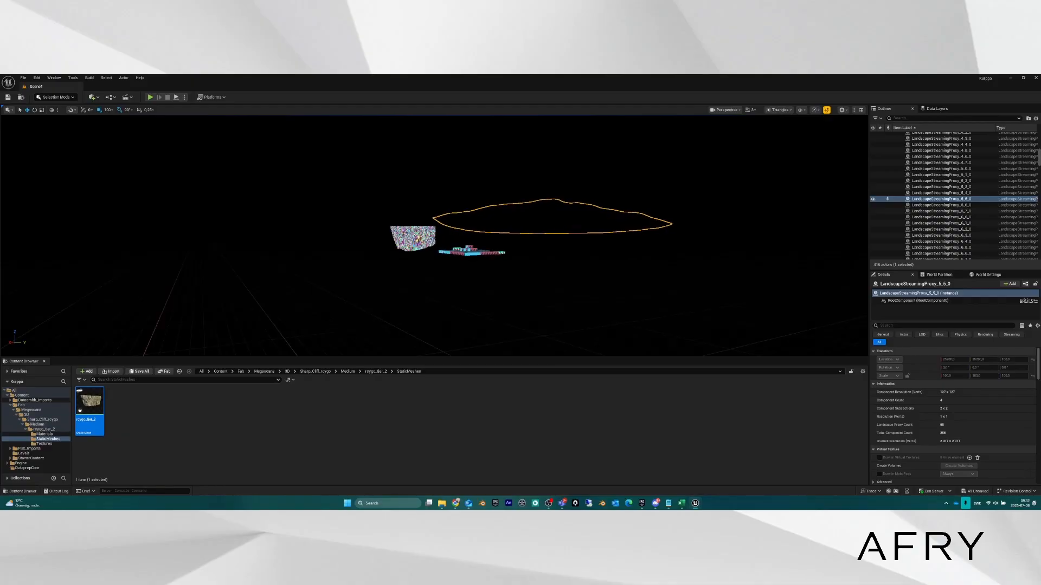
{"action": "key", "text": "w"}
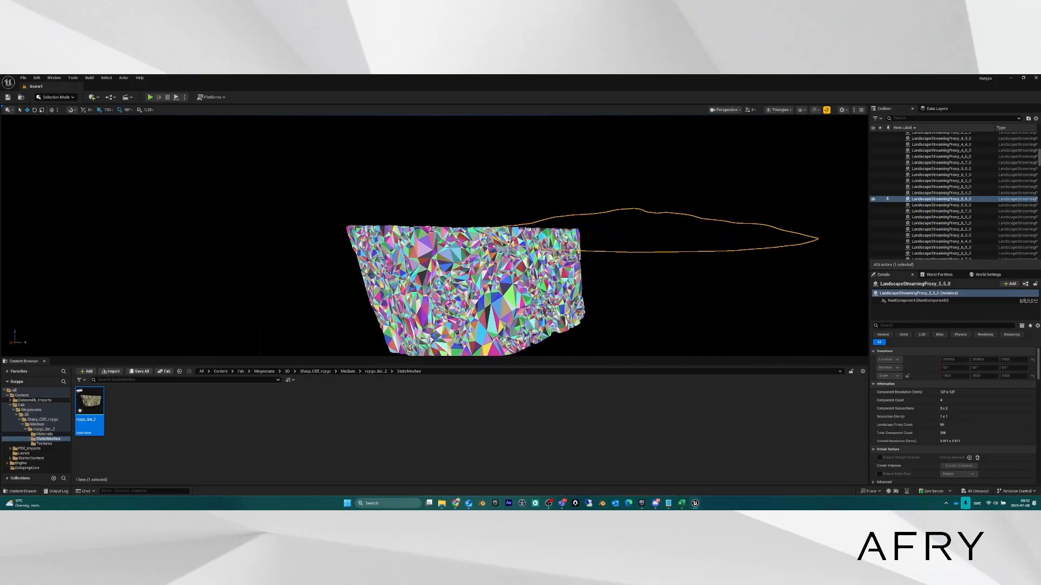
{"action": "key", "text": "s"}
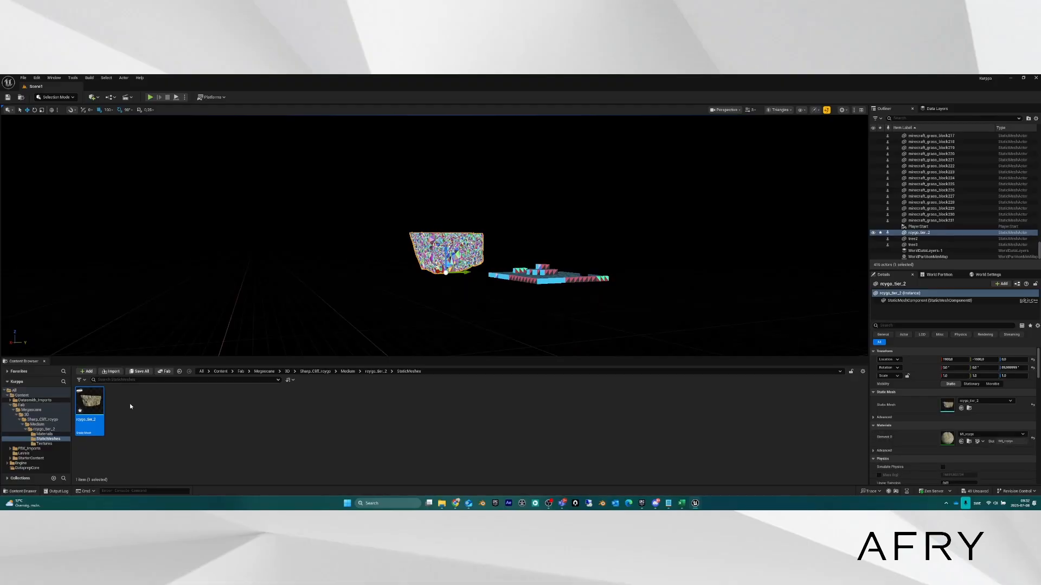
Set the rcygo_tier_2 mesh's Nanite Position Precision to 8cm, then close its mesh editor.
{"action": "double_click", "coordinate": [89, 403]}
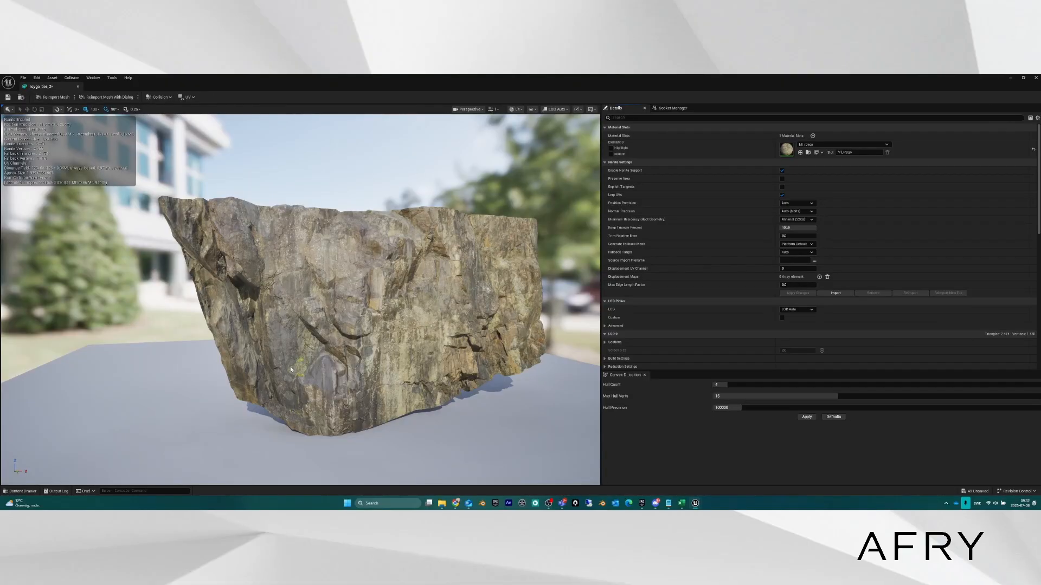
{"action": "left_click", "coordinate": [813, 203]}
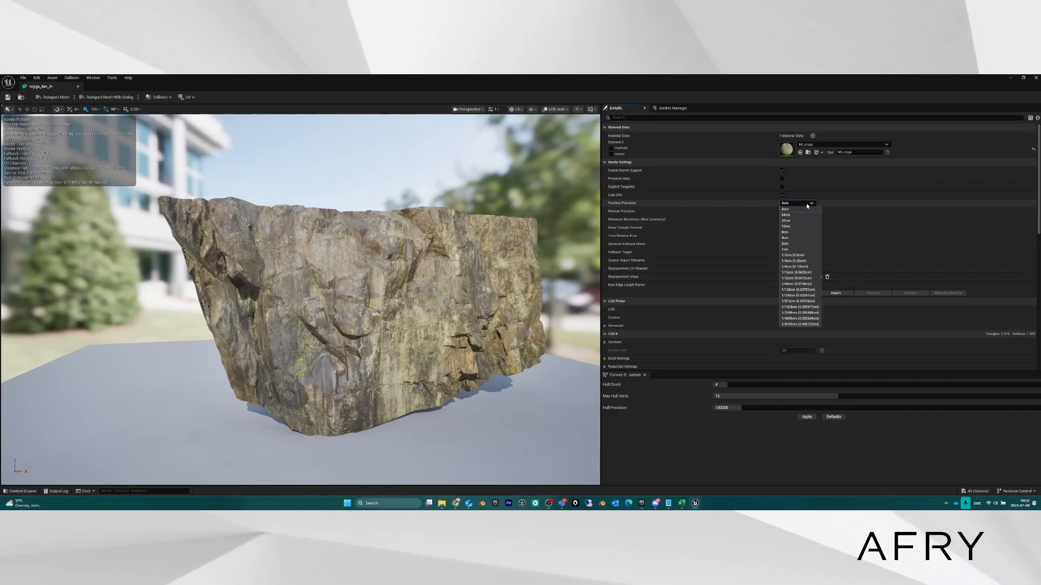
{"action": "left_click", "coordinate": [806, 206]}
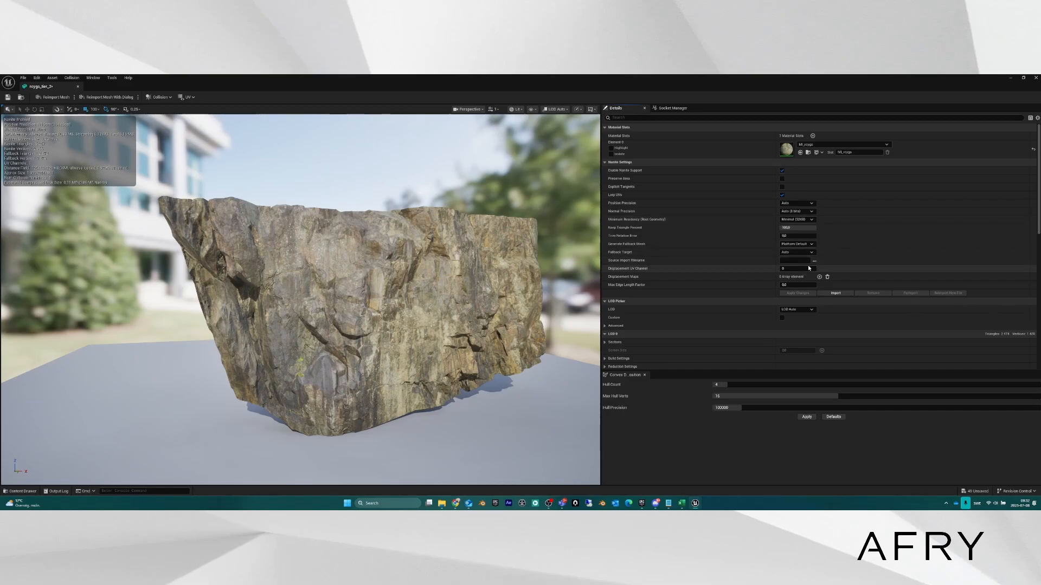
{"action": "left_click", "coordinate": [813, 203]}
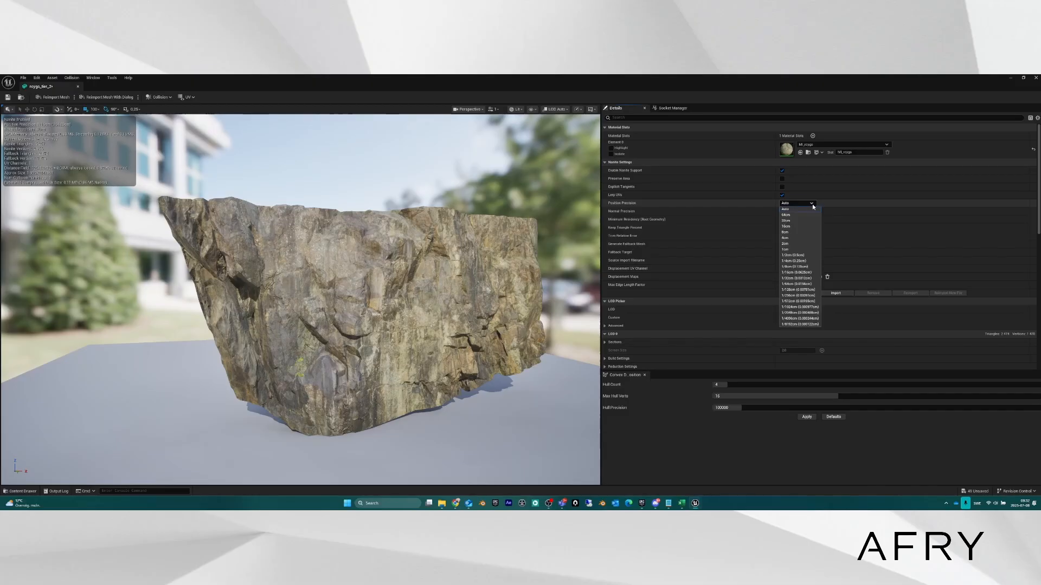
{"action": "left_click", "coordinate": [792, 232]}
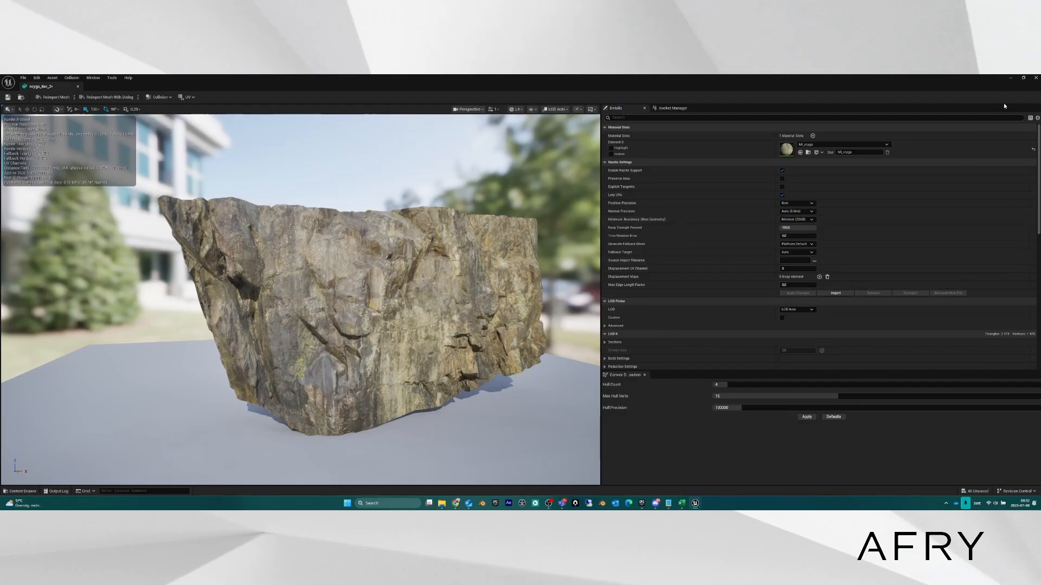
{"action": "left_click", "coordinate": [1011, 80]}
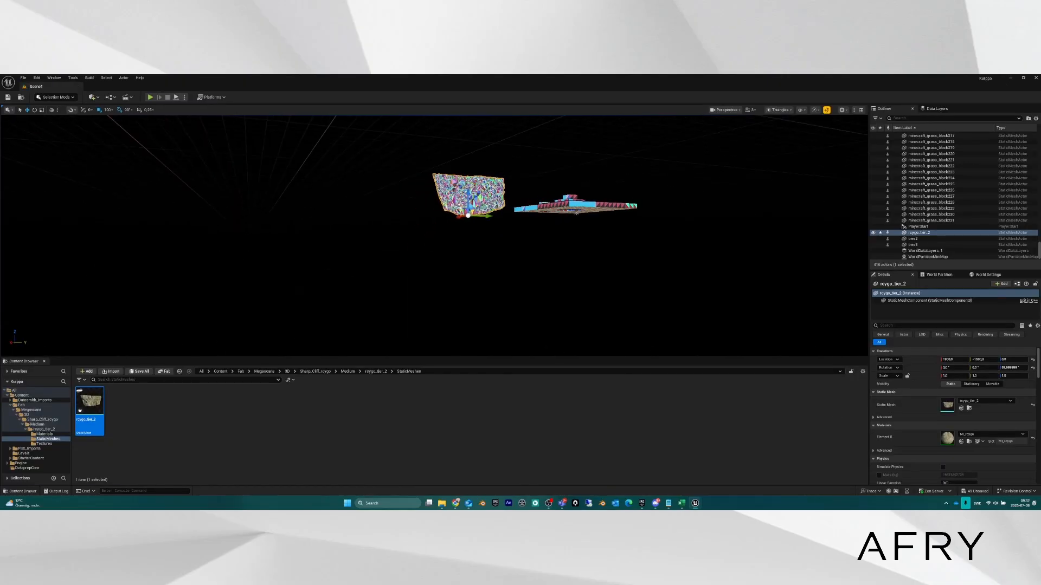
Fly around the cliff and platform, select a landscape streaming proxy, then clear the selection.
{"action": "right_click_drag", "start_coordinate": [455, 233], "coordinate": [510, 164]}
{"action": "key", "text": "w"}
{"action": "key", "text": "s"}
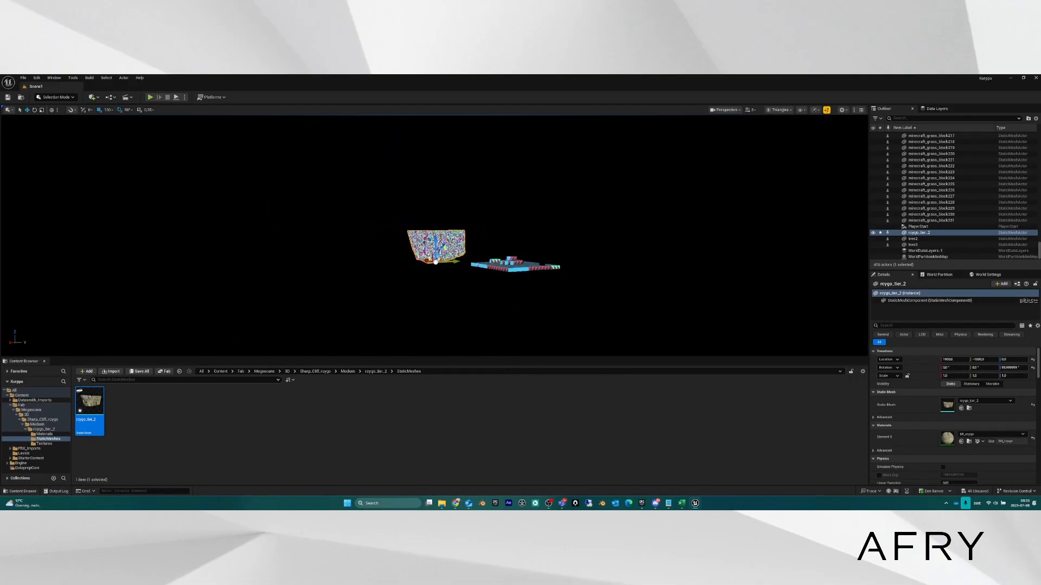
{"action": "key", "text": "w"}
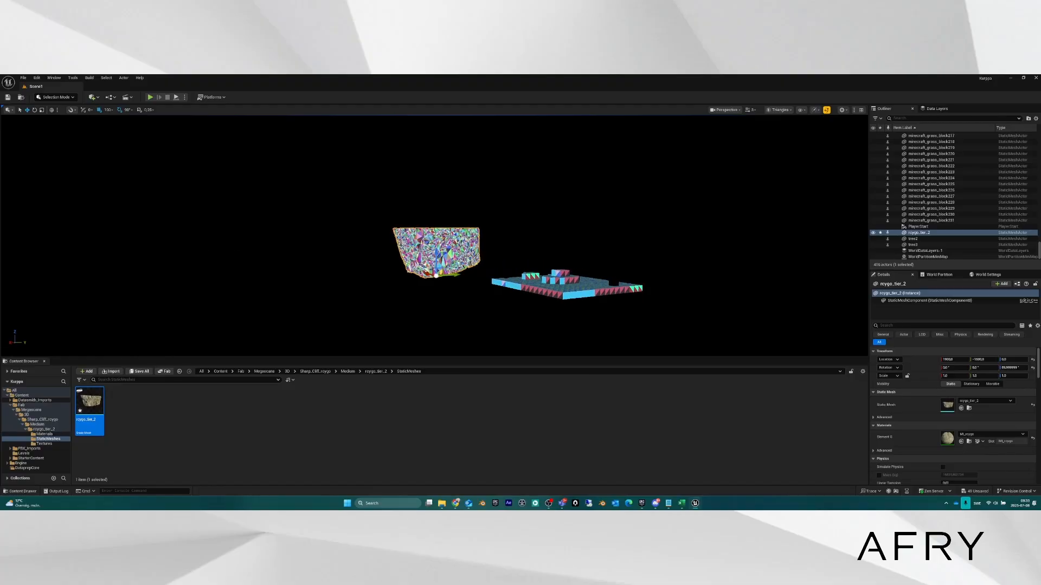
{"action": "key", "text": "s"}
{"action": "key", "text": "s"}
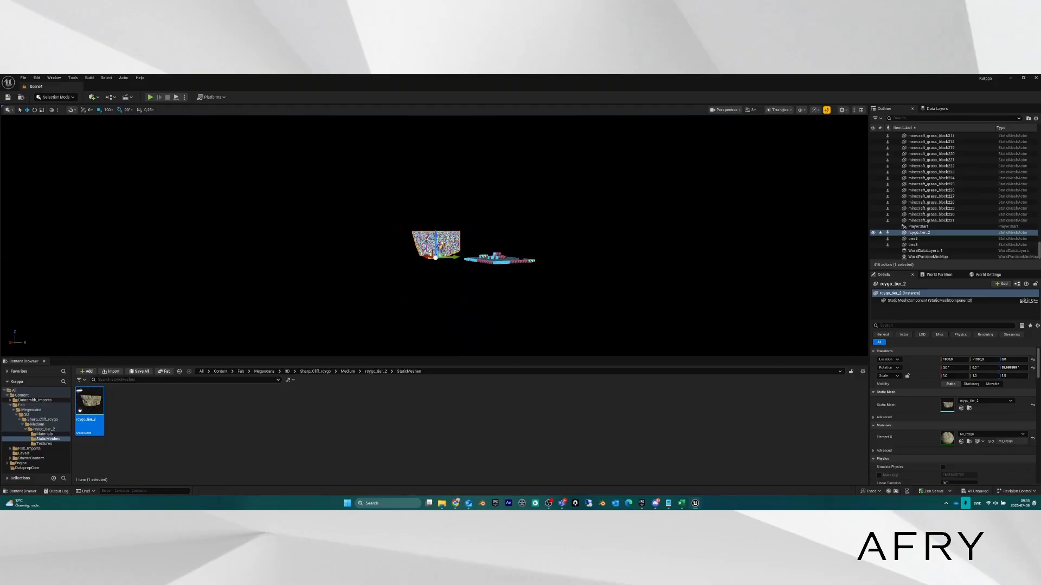
{"action": "left_click", "coordinate": [552, 219]}
{"action": "left_click", "coordinate": [401, 228]}
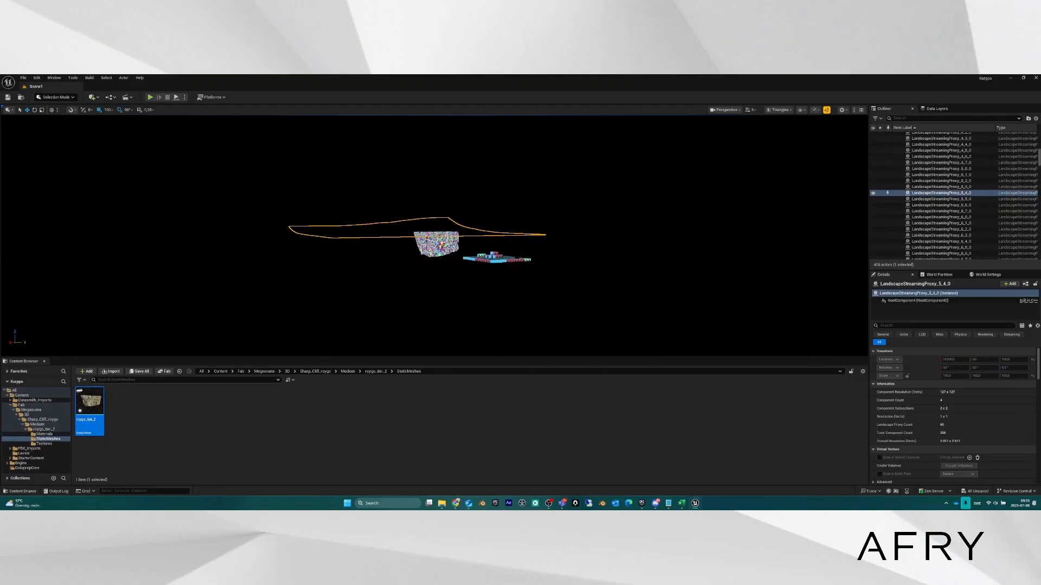
{"action": "left_click", "coordinate": [514, 156]}
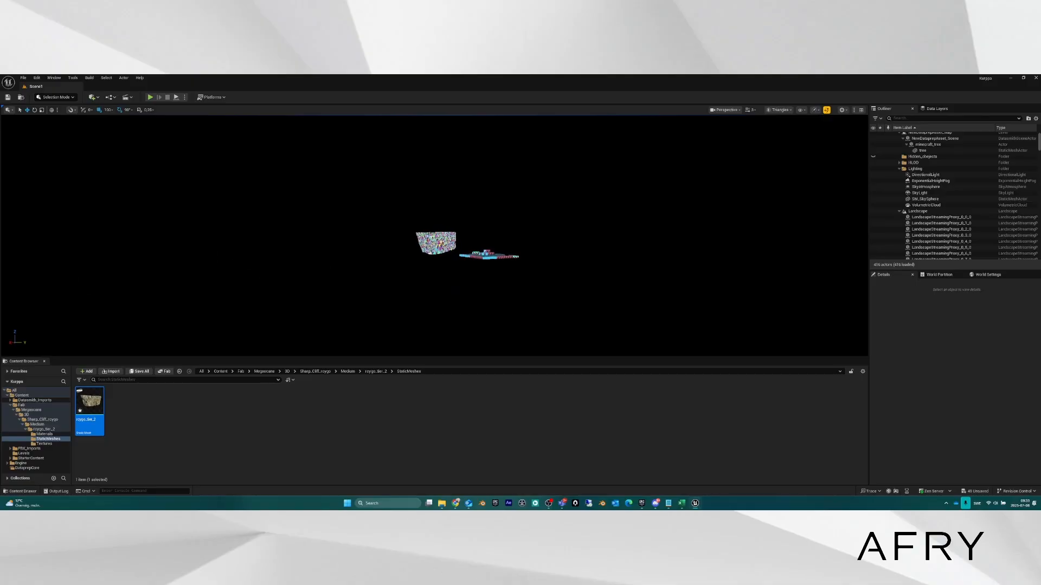
Fly the camera past the cliff and landscape and bring up the viewport View Mode list.
{"action": "key", "text": "w"}
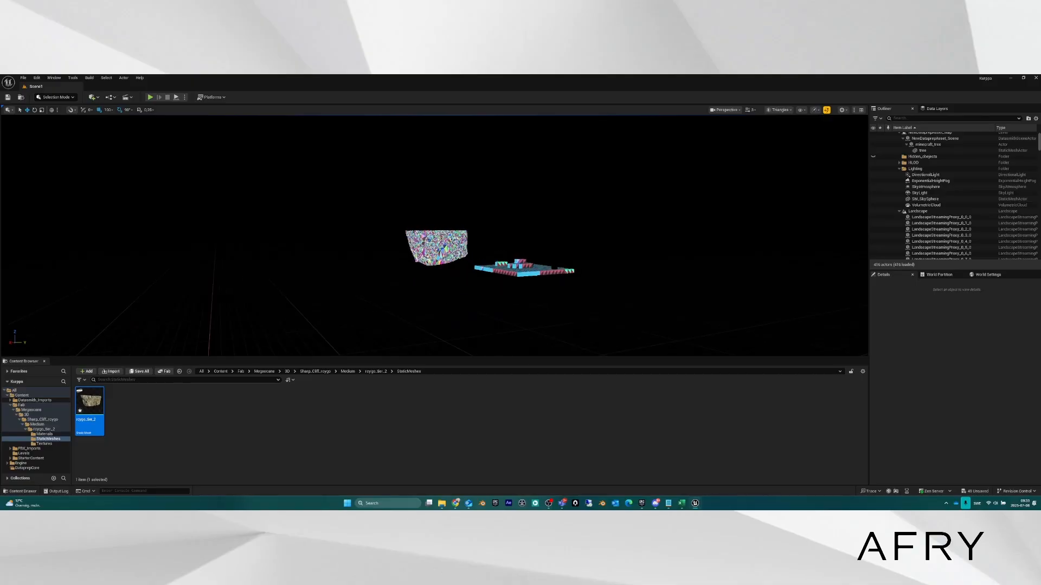
{"action": "key", "text": "s"}
{"action": "key", "text": "w"}
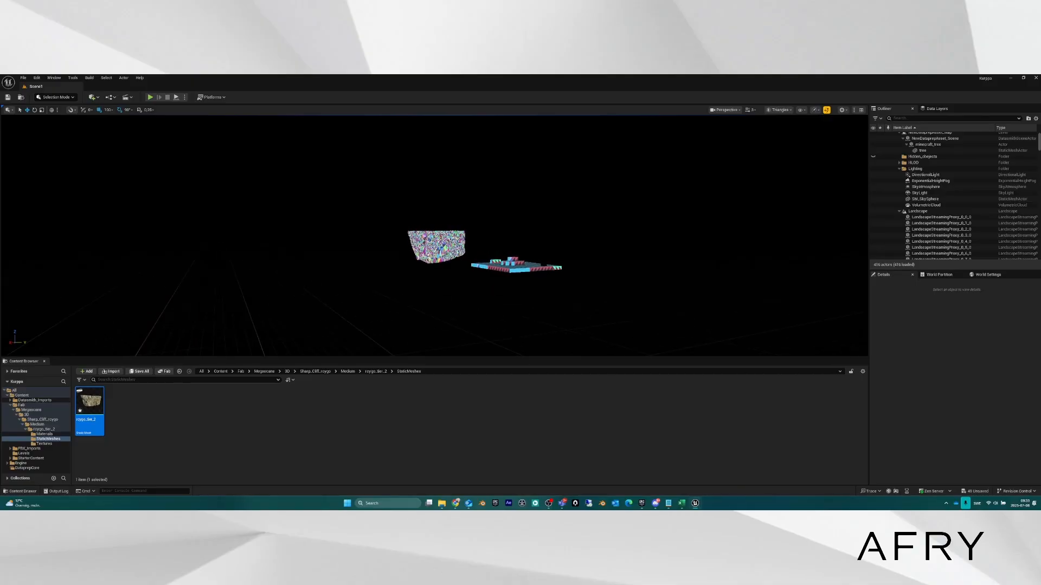
{"action": "key", "text": "s"}
{"action": "key", "text": "s"}
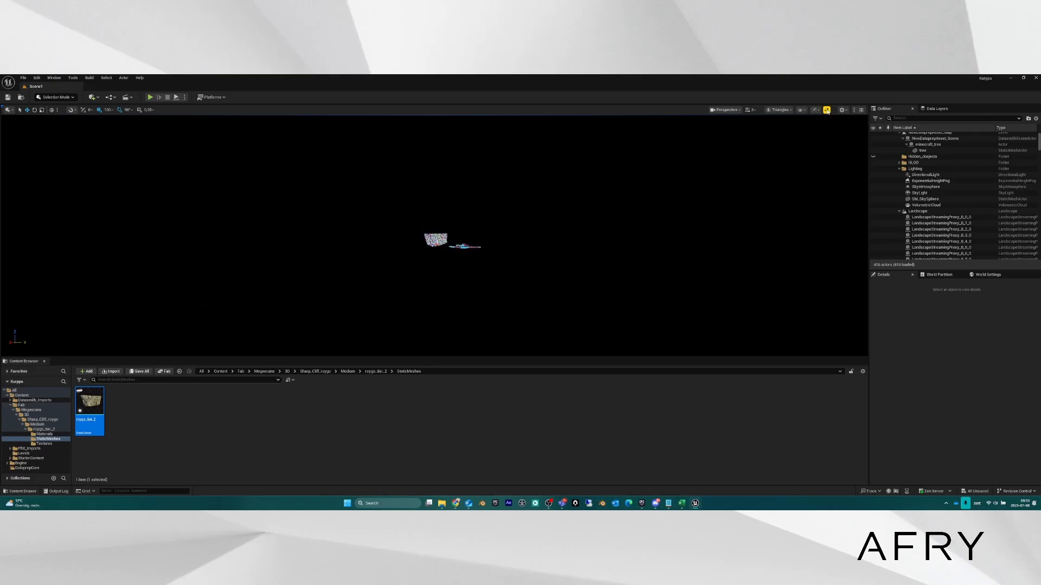
{"action": "left_click", "coordinate": [779, 110]}
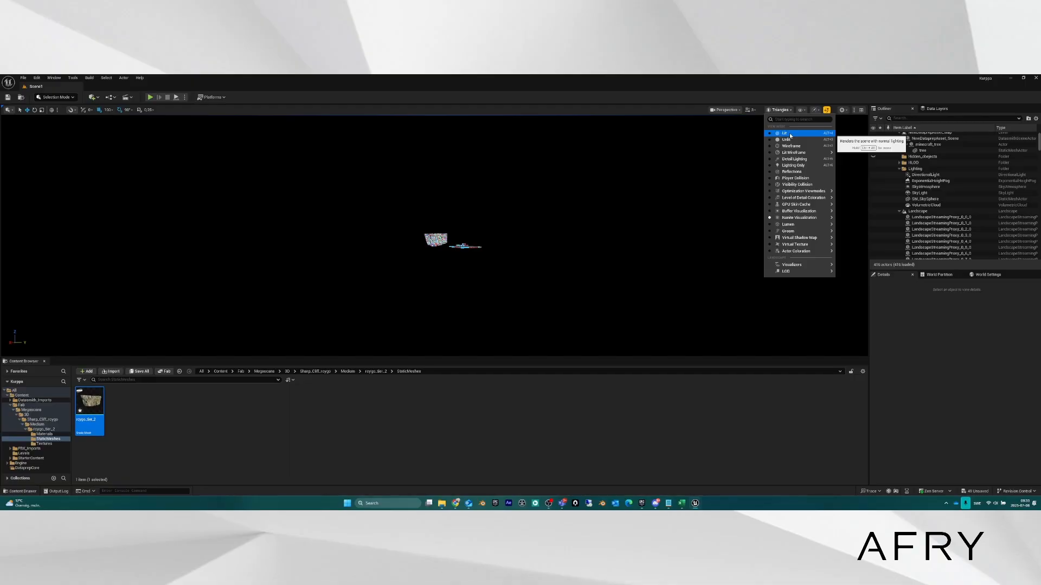
Switch the viewport to Lit and fly toward the cliff and trees.
{"action": "left_click", "coordinate": [789, 133]}
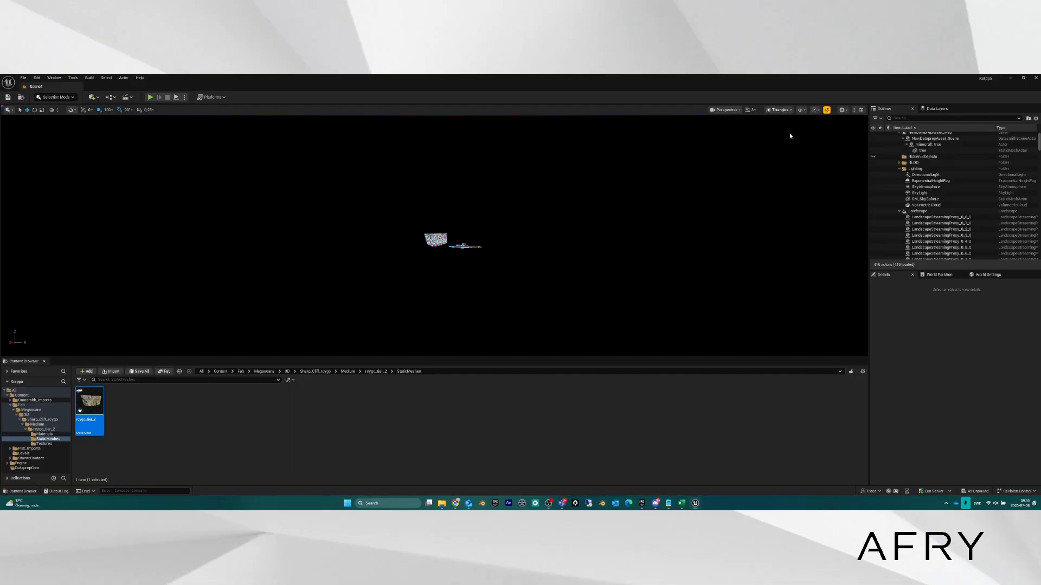
{"action": "key", "text": "w"}
{"action": "right_click_drag", "start_coordinate": [433, 236], "coordinate": [407, 253]}
{"action": "key", "text": "w"}
{"action": "key", "text": "s"}
{"action": "key", "text": "s"}
{"action": "key", "text": "s"}
{"action": "key", "text": "s"}
Fly over the dunes into the valley until the cliff rock fills the view.
{"action": "key", "text": "w"}
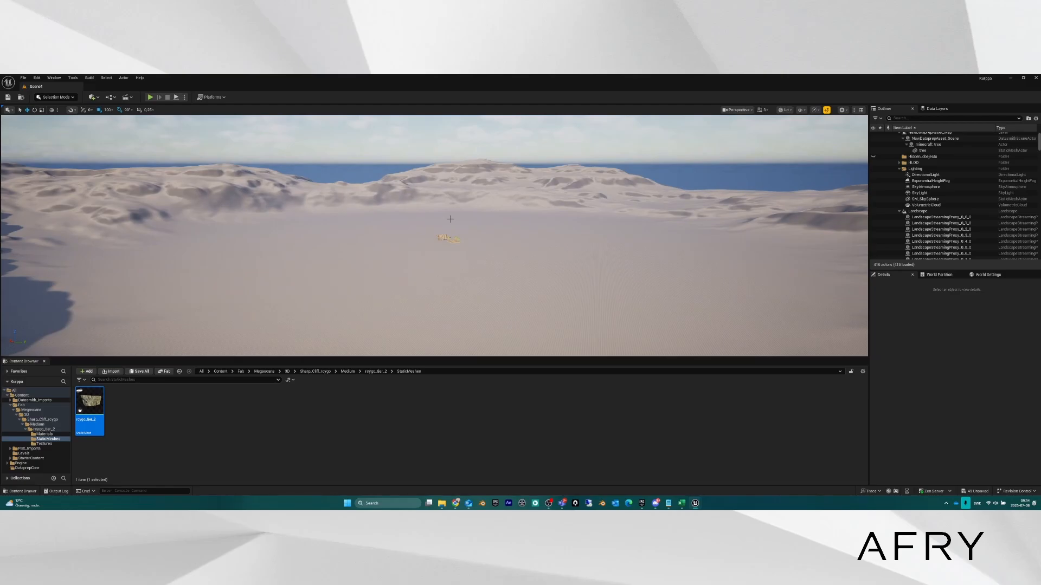
{"action": "key", "text": "w"}
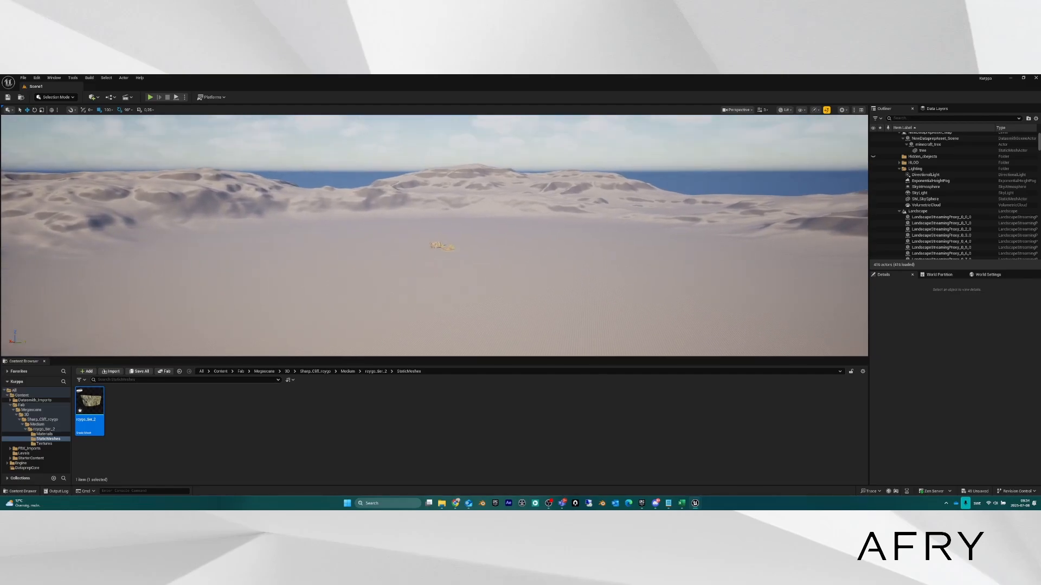
{"action": "key", "text": "w"}
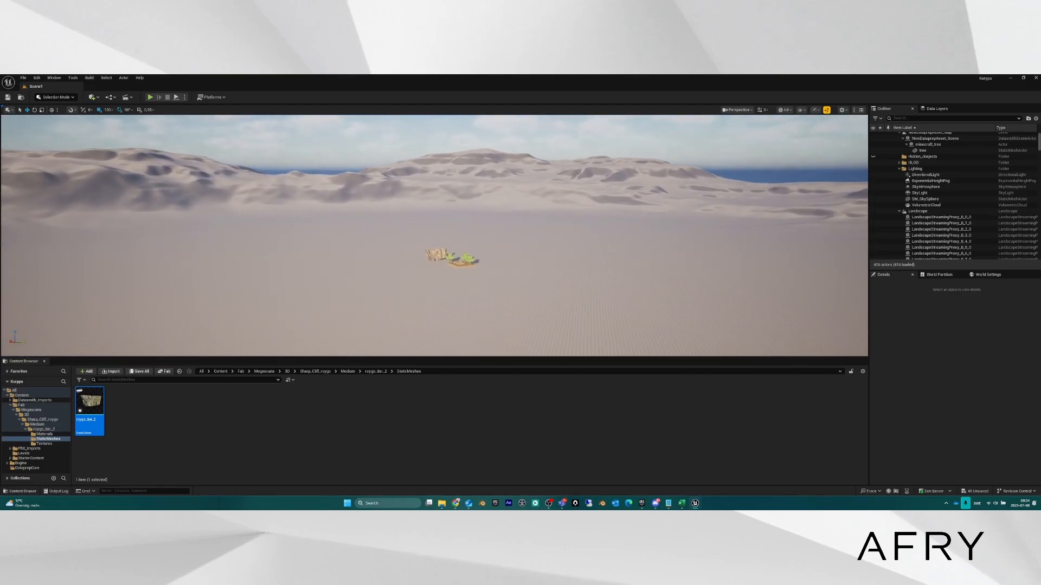
{"action": "key", "text": "w"}
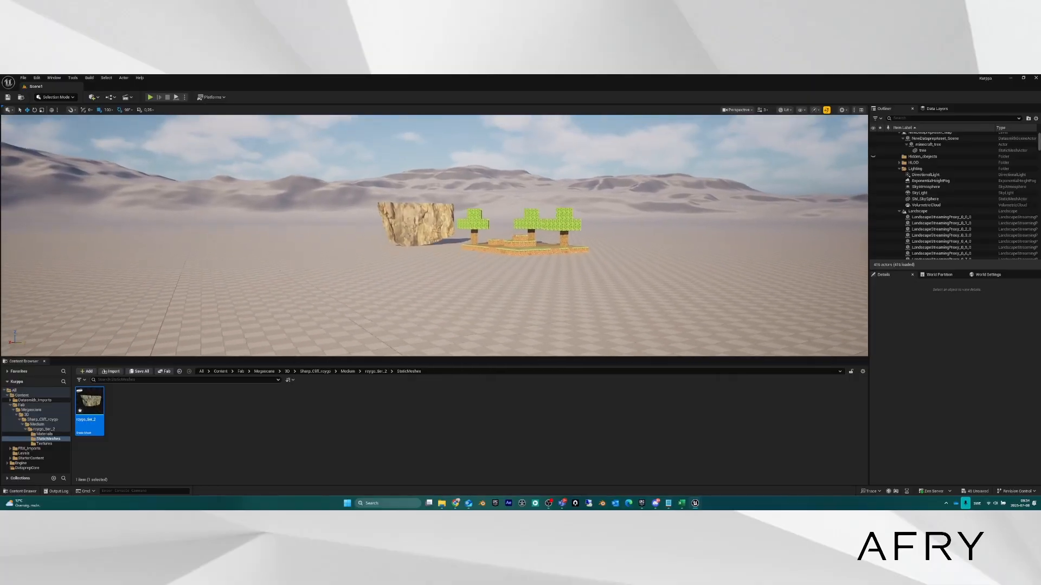
{"action": "right_click_drag", "start_coordinate": [444, 245], "coordinate": [443, 243]}
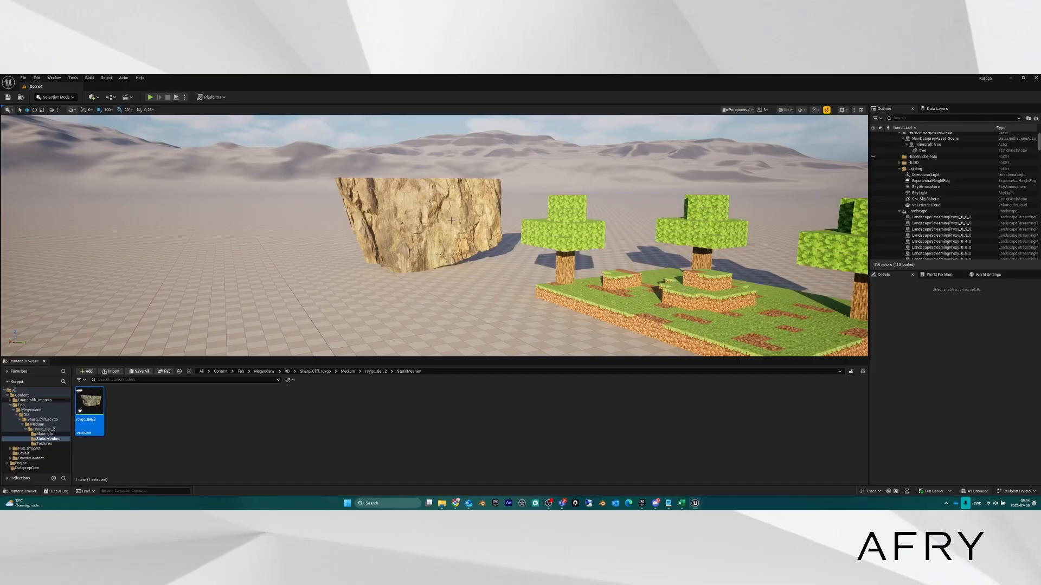
{"action": "mouse_move", "coordinate": [438, 219]}
{"action": "right_mouse_down"}
{"action": "mouse_move", "coordinate": [449, 211]}
{"action": "mouse_move", "coordinate": [426, 223]}
{"action": "mouse_move", "coordinate": [438, 222]}
{"action": "right_mouse_up"}
{"action": "key", "text": "w"}
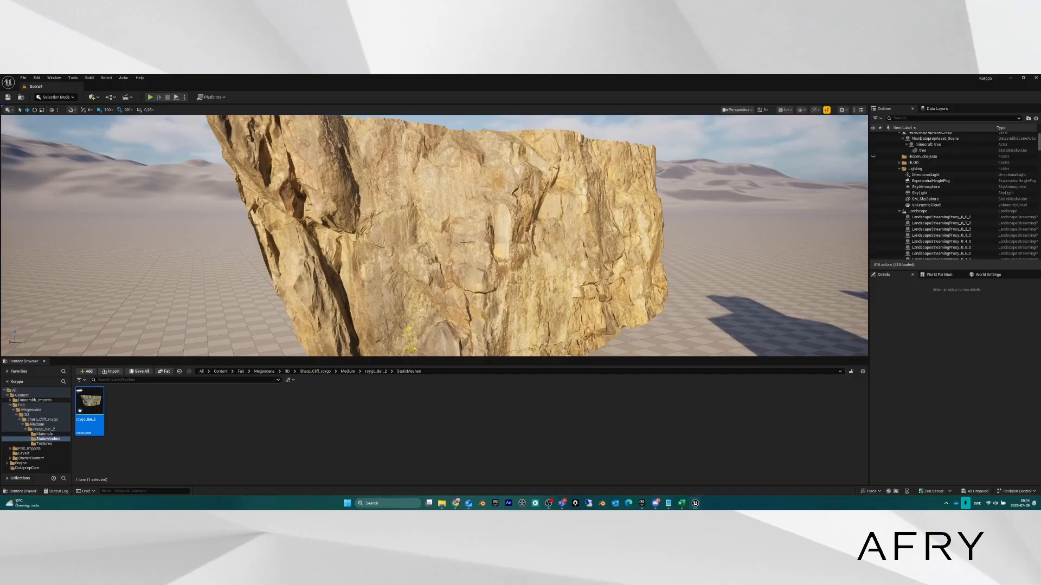
{"action": "right_click_drag", "start_coordinate": [462, 241], "coordinate": [471, 239]}
Back away and select the rcygo_tier_2 cliff rock to show its transform and mesh details.
{"action": "key", "text": "s"}
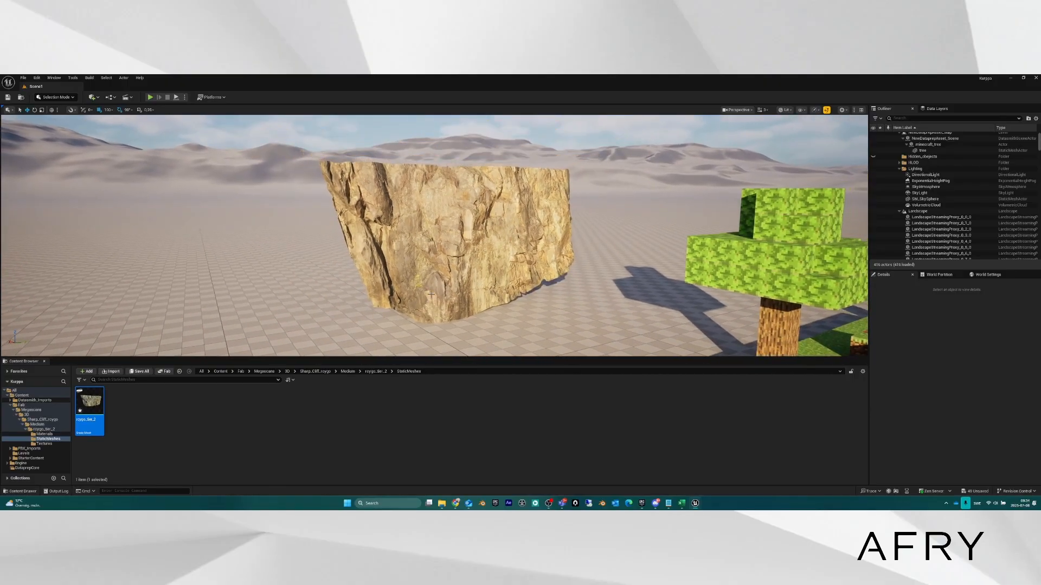
{"action": "left_click", "coordinate": [471, 253]}
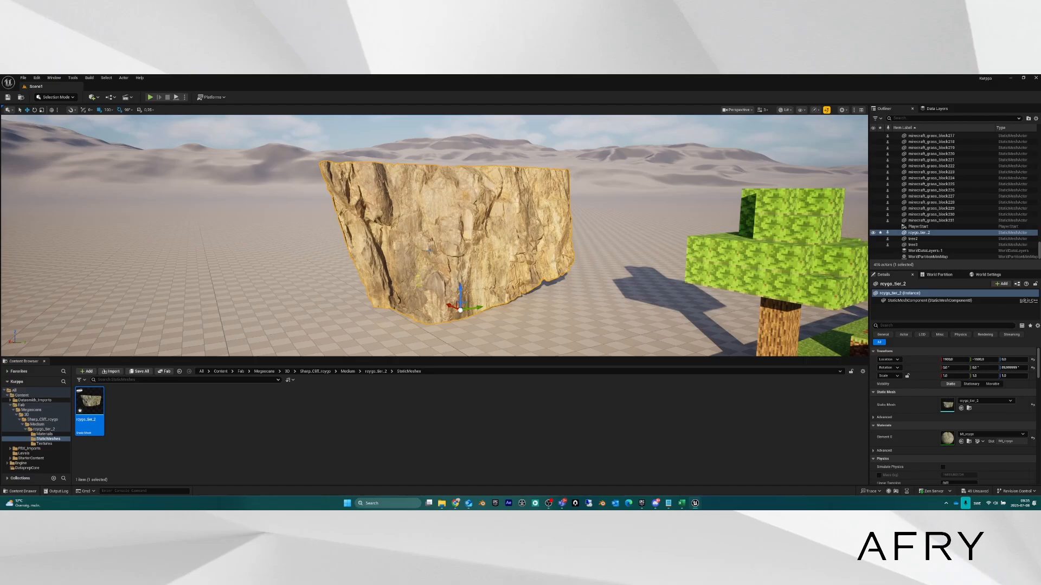
Frame the tree platform, select the left tree tree2, and browse to its mesh with Ctrl+B.
{"action": "mouse_move", "coordinate": [440, 238]}
{"action": "right_mouse_down"}
{"action": "mouse_move", "coordinate": [477, 234]}
{"action": "mouse_move", "coordinate": [450, 231]}
{"action": "mouse_move", "coordinate": [430, 246]}
{"action": "right_mouse_up"}
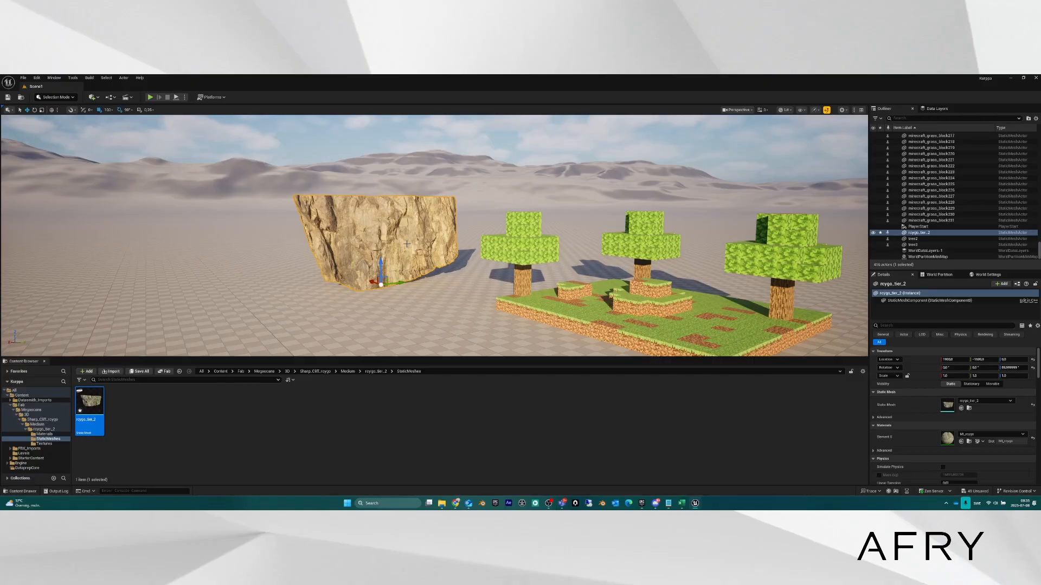
{"action": "scroll", "coordinate": [415, 234], "scroll_direction": "up", "scroll_amount": 5}
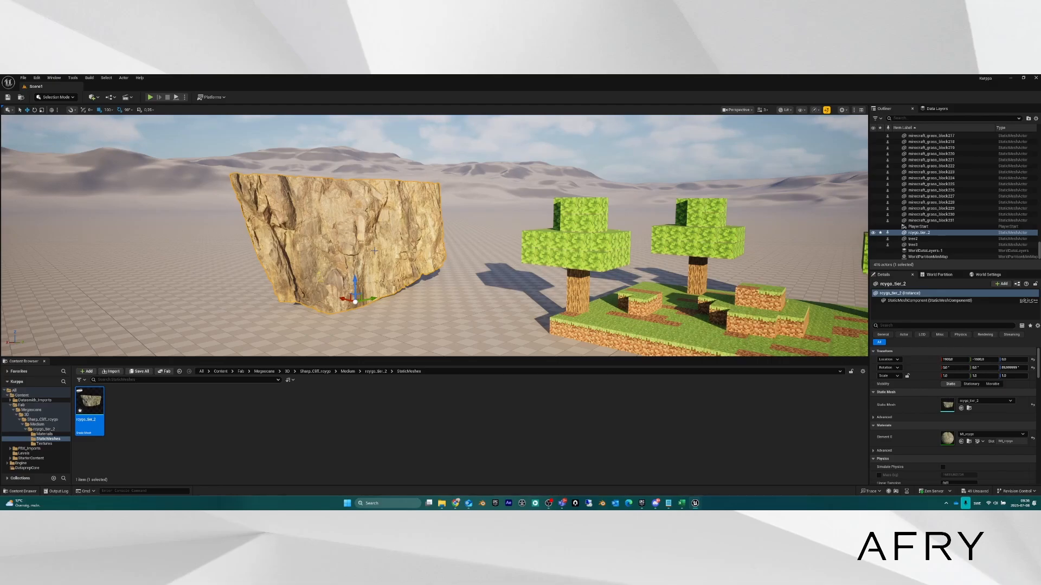
{"action": "key", "text": "d"}
{"action": "right_click_drag", "start_coordinate": [485, 271], "coordinate": [486, 277]}
{"action": "key", "text": "w"}
{"action": "key", "text": "s"}
{"action": "left_click", "coordinate": [277, 237]}
{"action": "key", "text": "a"}
{"action": "right_click_drag", "start_coordinate": [276, 236], "coordinate": [275, 248]}
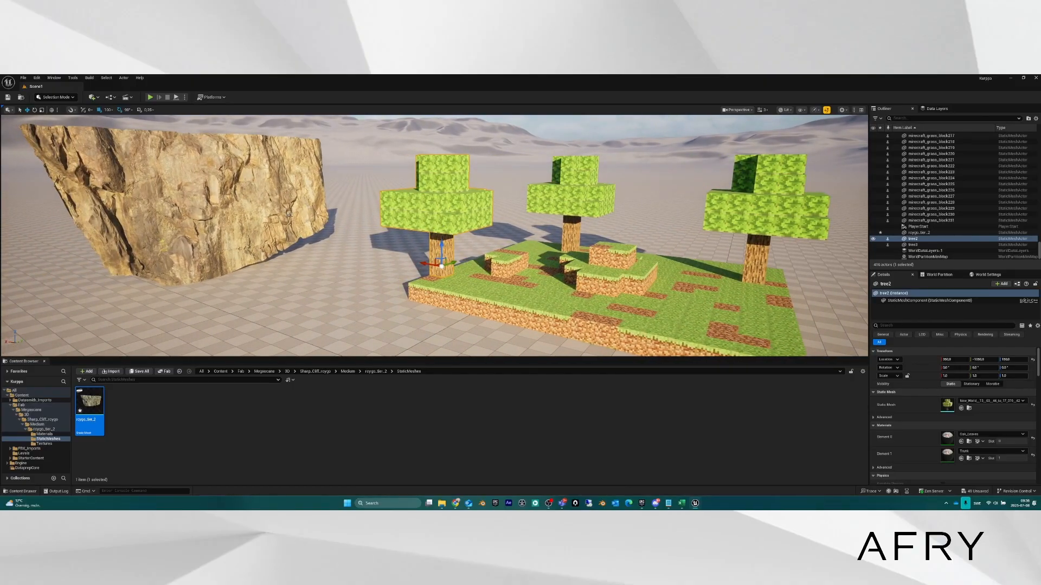
{"action": "key", "text": "ctrl+b"}
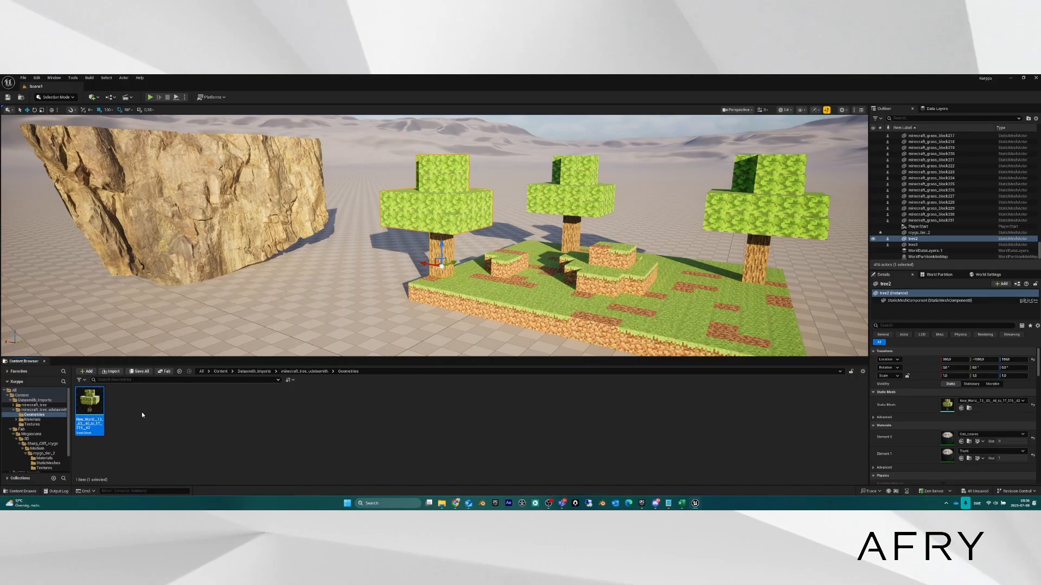
Open the tree static mesh in the Static Mesh Editor and orbit the preview around it.
{"action": "double_click", "coordinate": [82, 400]}
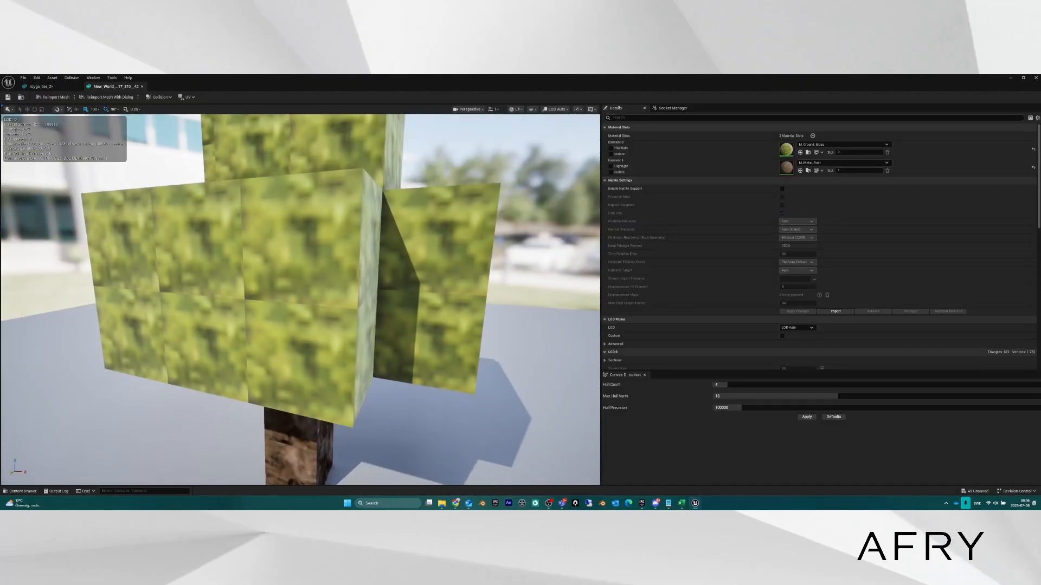
{"action": "key", "text": "s"}
{"action": "right_click_drag", "start_coordinate": [407, 280], "coordinate": [407, 280]}
{"action": "key", "text": "d"}
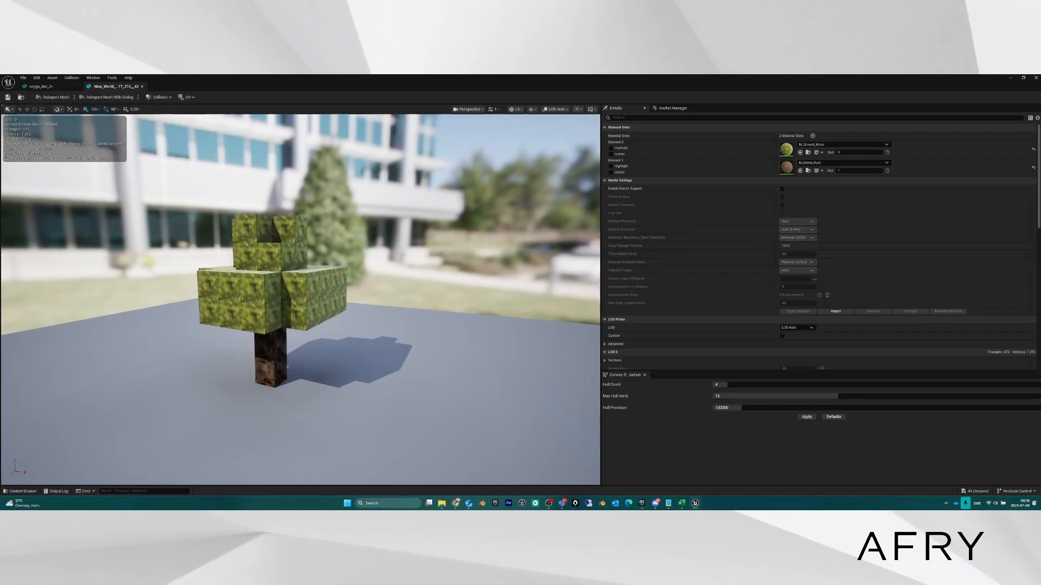
{"action": "key", "text": "d"}
{"action": "right_click_drag", "start_coordinate": [461, 244], "coordinate": [423, 256]}
{"action": "key", "text": "w"}
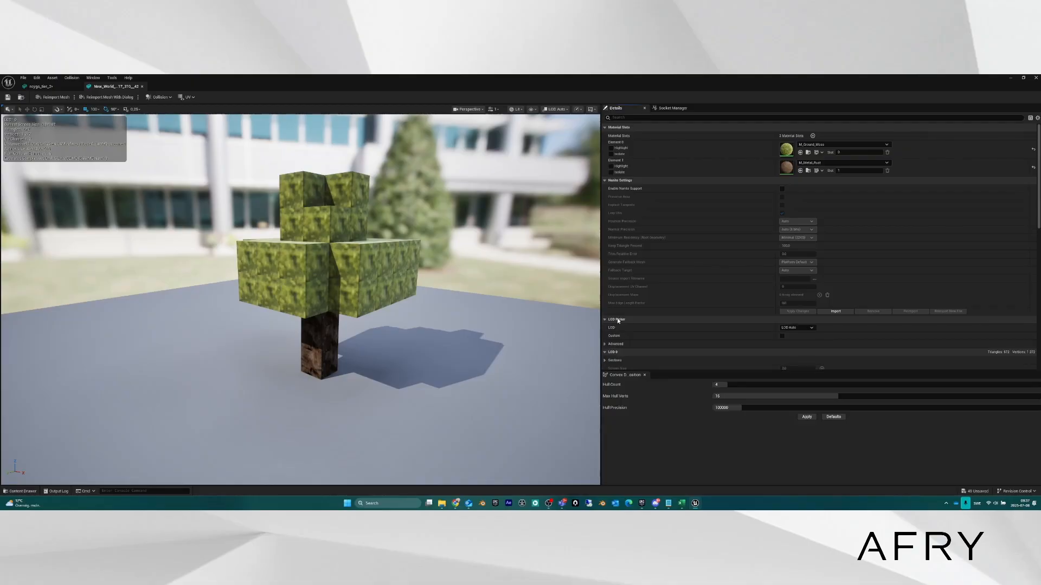
Collapse Nanite Settings and scroll down to the LOD Settings.
{"action": "scroll", "coordinate": [678, 320], "scroll_direction": "down", "scroll_amount": 2}
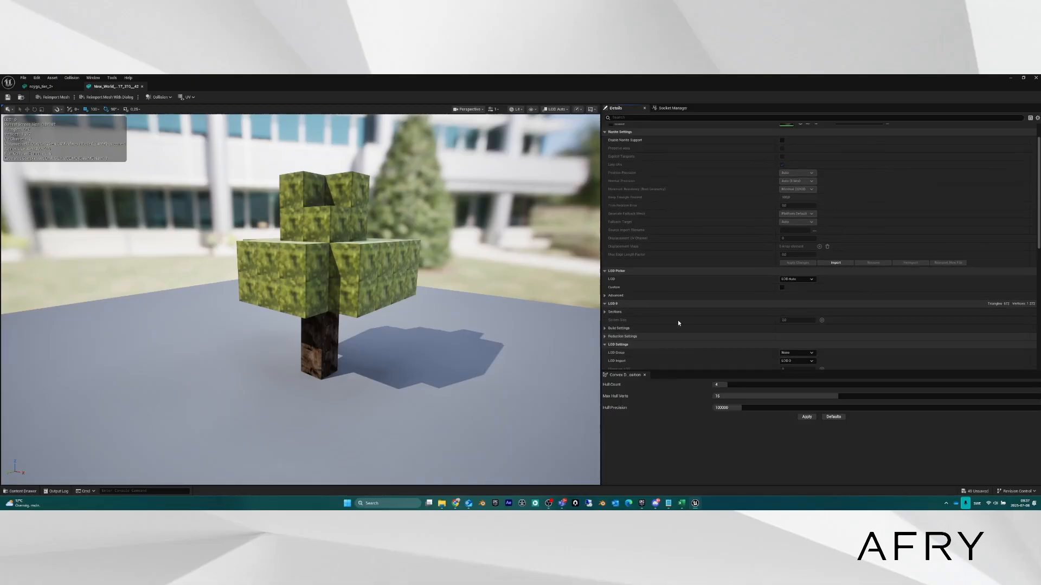
{"action": "scroll", "coordinate": [677, 323], "scroll_direction": "up", "scroll_amount": 2}
{"action": "left_click", "coordinate": [676, 180]}
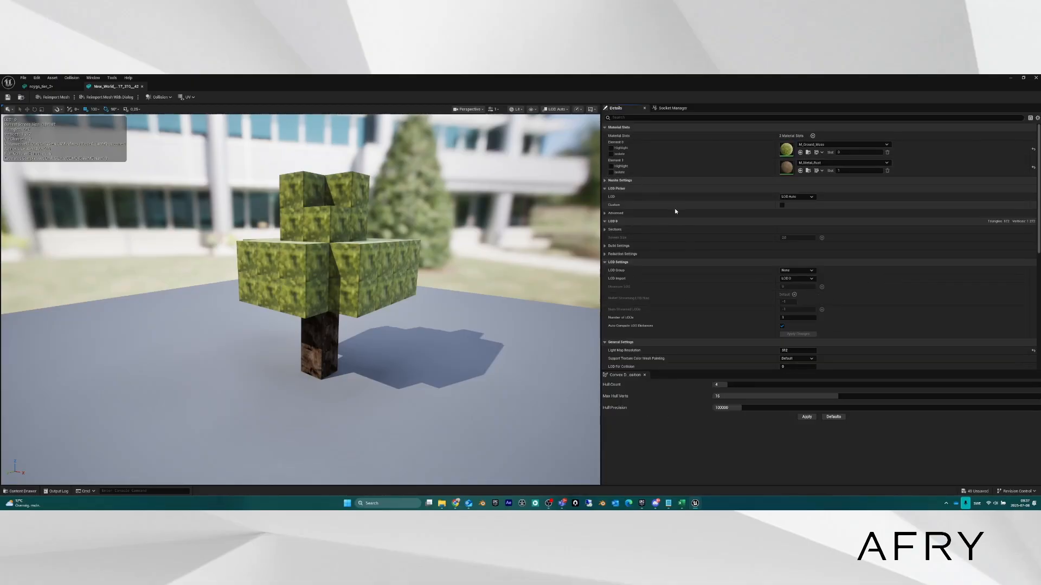
{"action": "scroll", "coordinate": [678, 212], "scroll_direction": "down", "scroll_amount": 1}
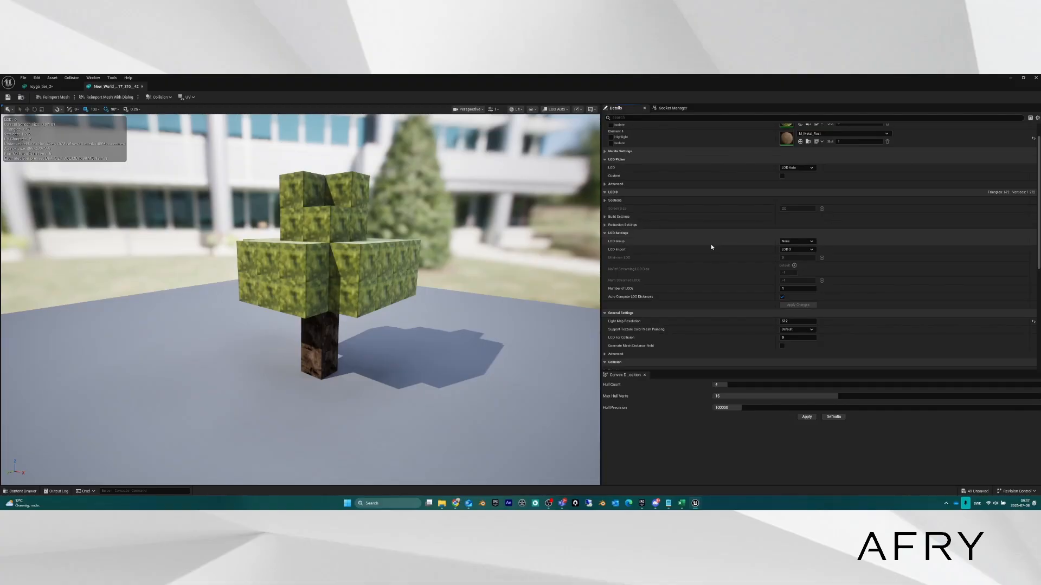
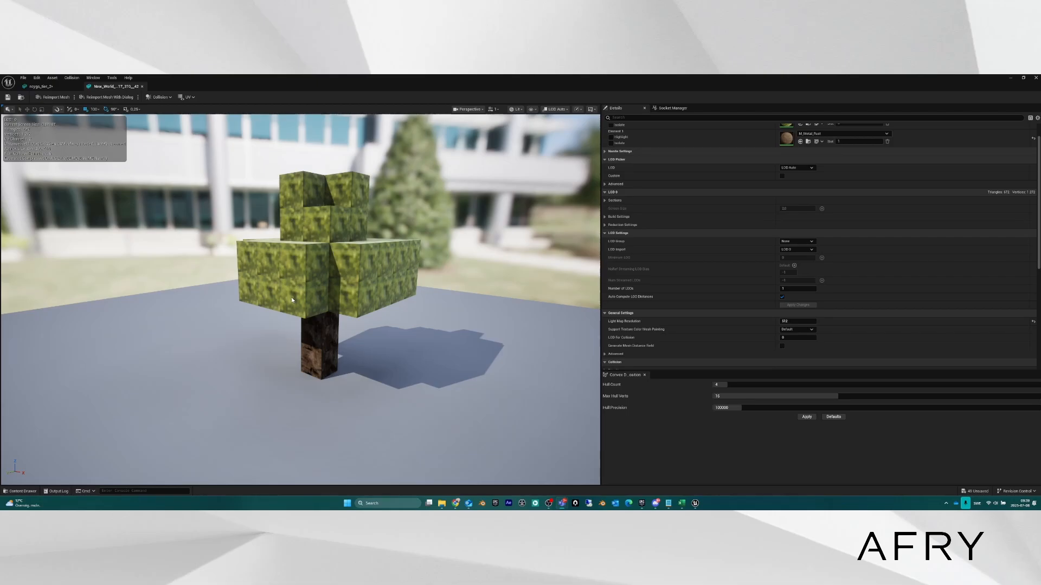
Orbit the tree preview and open the LOD Import dropdown under LOD Settings.
{"action": "left_click_drag", "start_coordinate": [292, 300], "coordinate": [336, 273]}
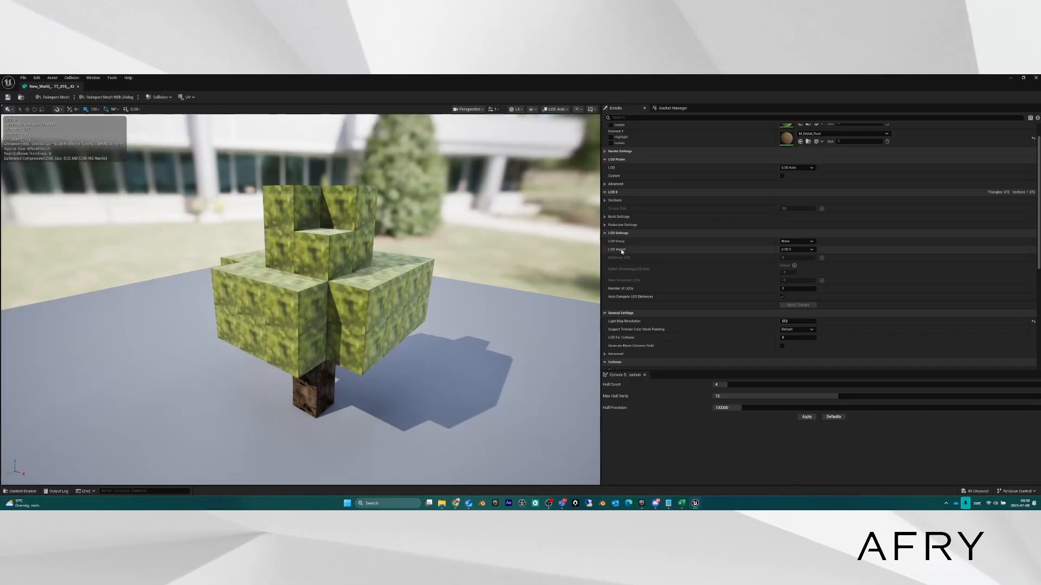
{"action": "left_click", "coordinate": [812, 251]}
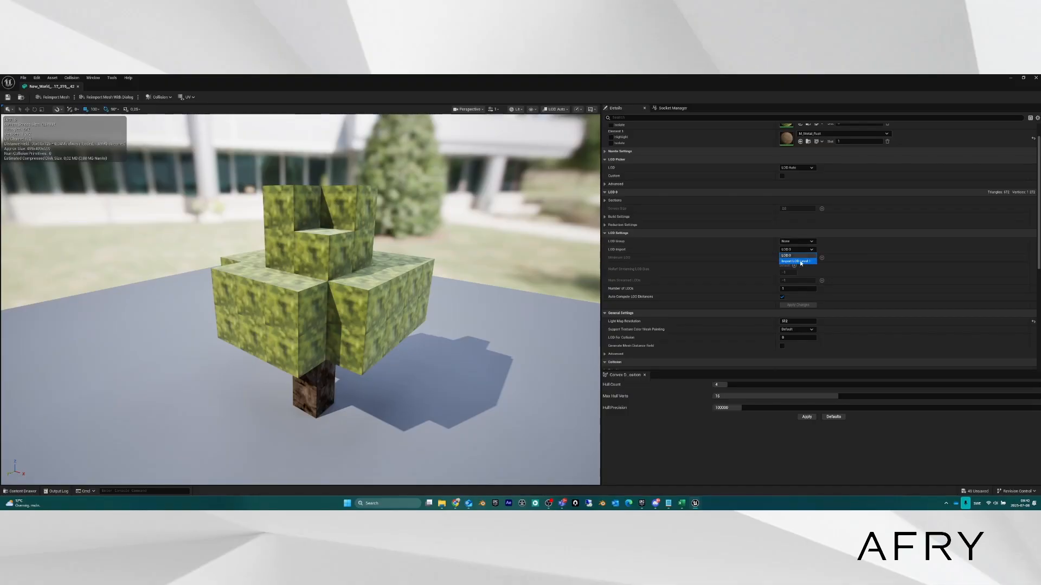
Import minecraft_tree_LOD1.fbx from the zzz_random stuff folder as LOD Level 1.
{"action": "left_click", "coordinate": [804, 262]}
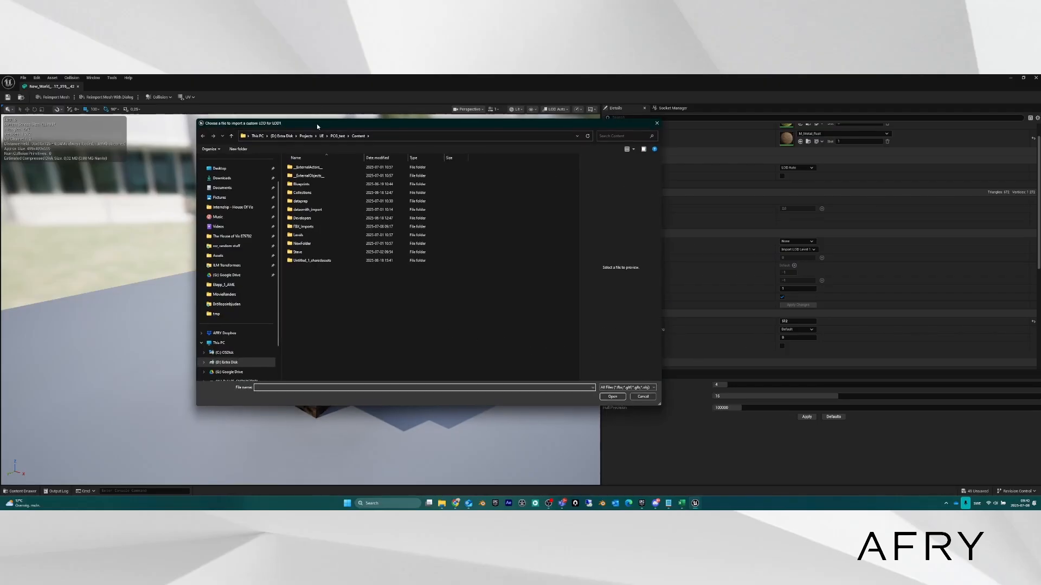
{"action": "left_click_drag", "start_coordinate": [316, 124], "coordinate": [329, 142]}
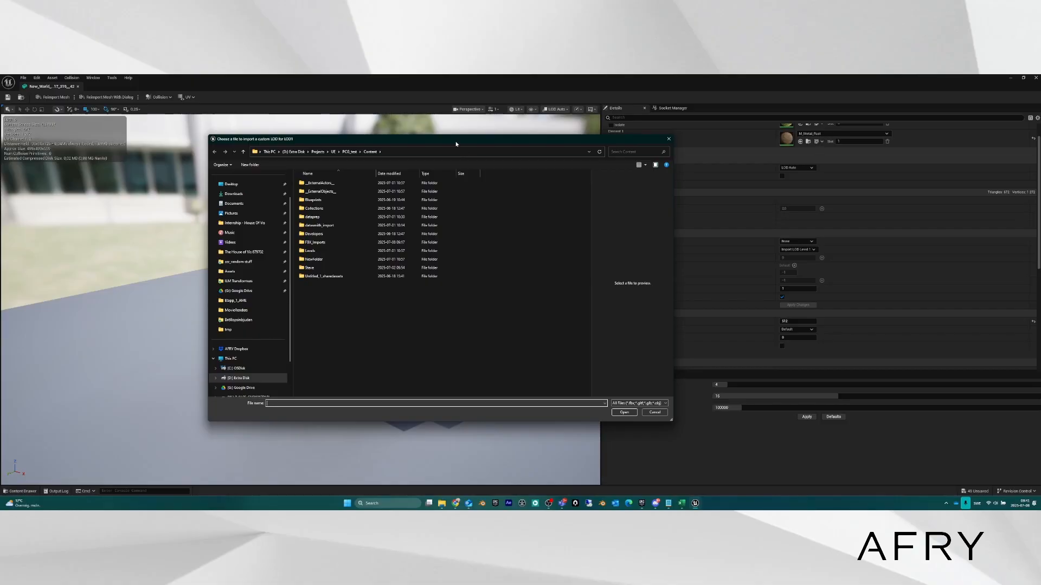
{"action": "left_click_drag", "start_coordinate": [456, 143], "coordinate": [572, 154]}
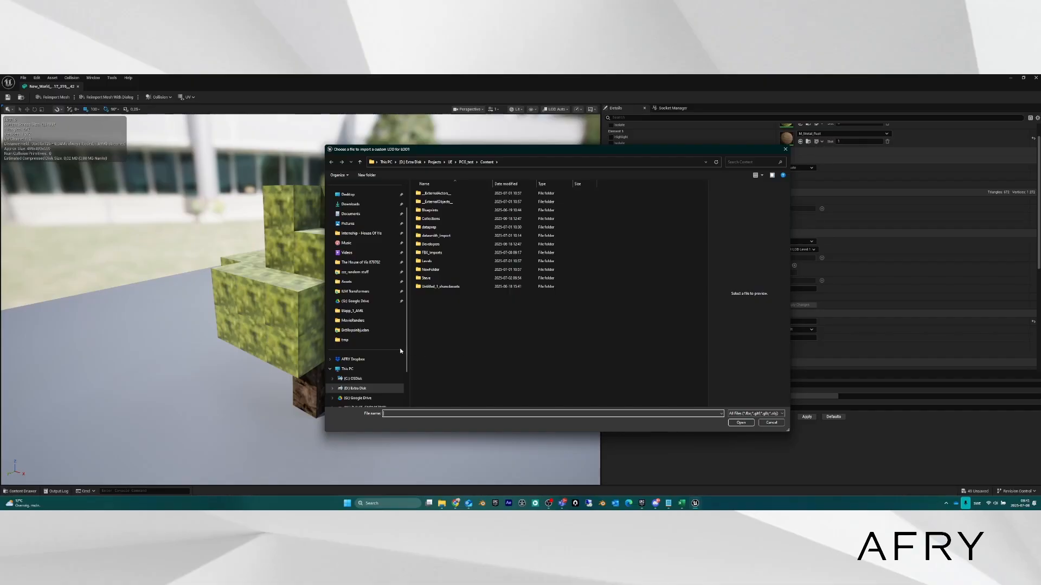
{"action": "scroll", "coordinate": [382, 347], "scroll_direction": "down", "scroll_amount": 1}
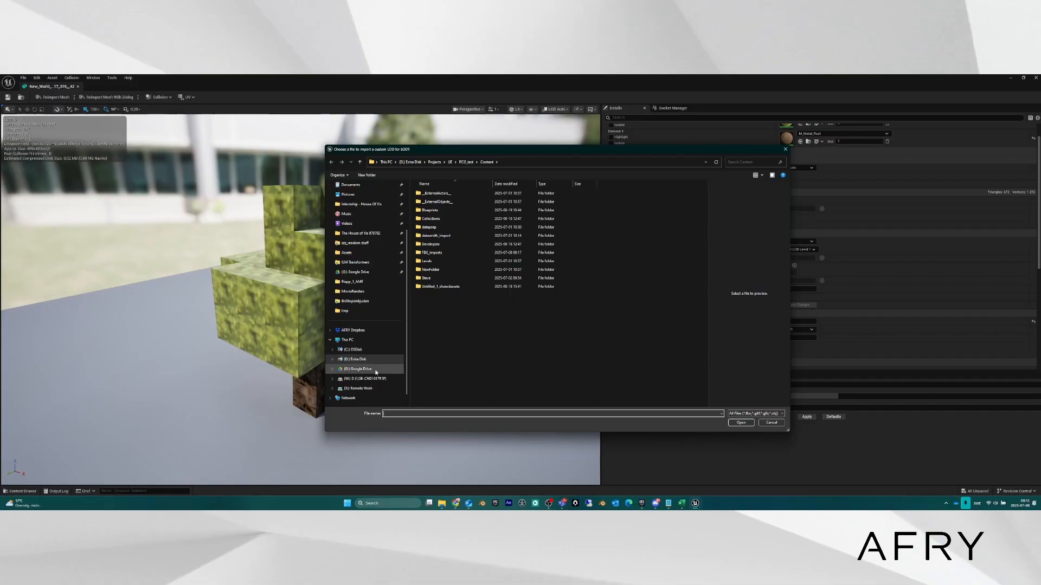
{"action": "left_click", "coordinate": [355, 243]}
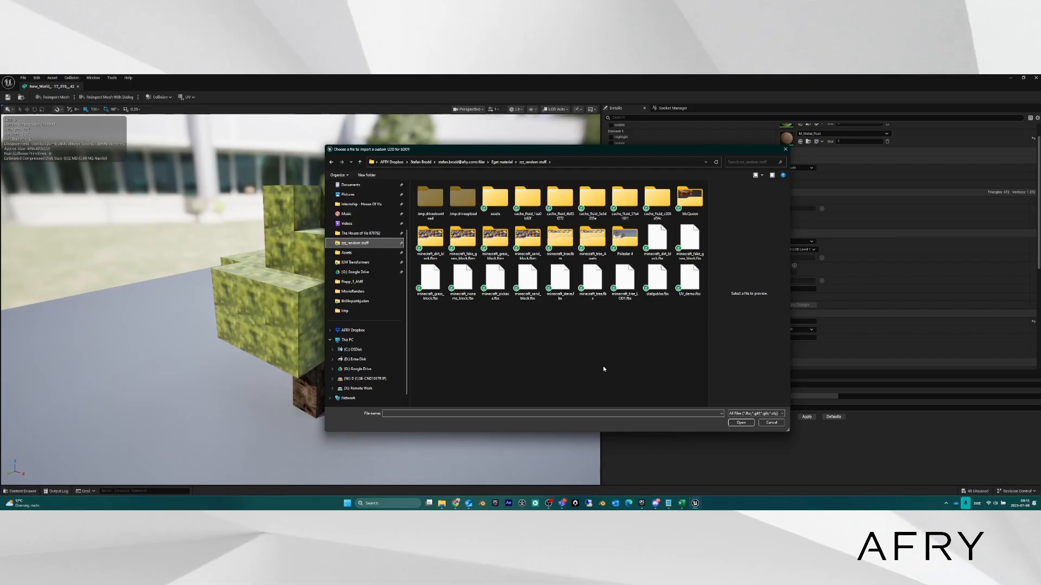
{"action": "left_click", "coordinate": [626, 281]}
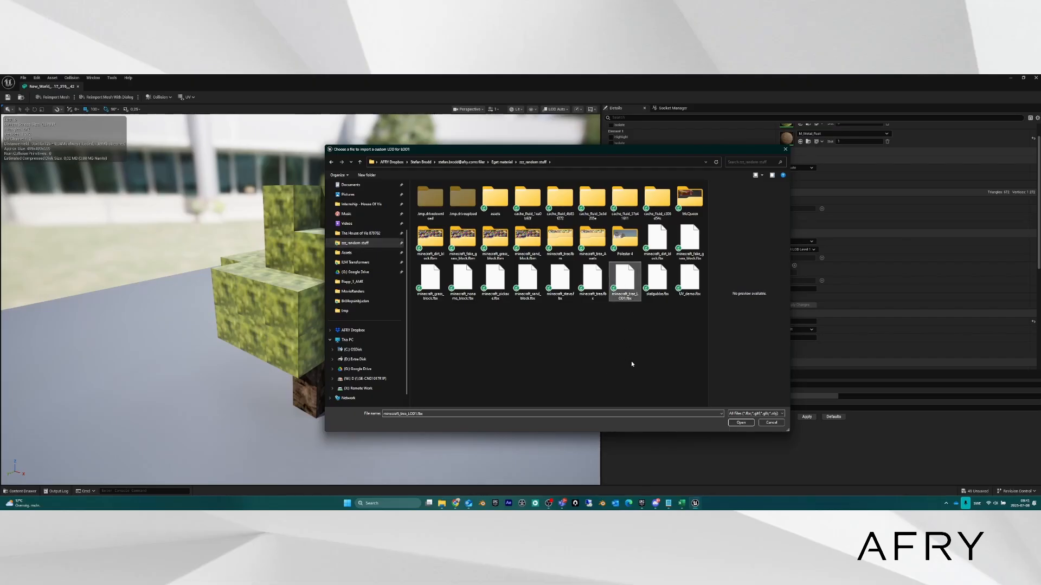
{"action": "double_click", "coordinate": [627, 279]}
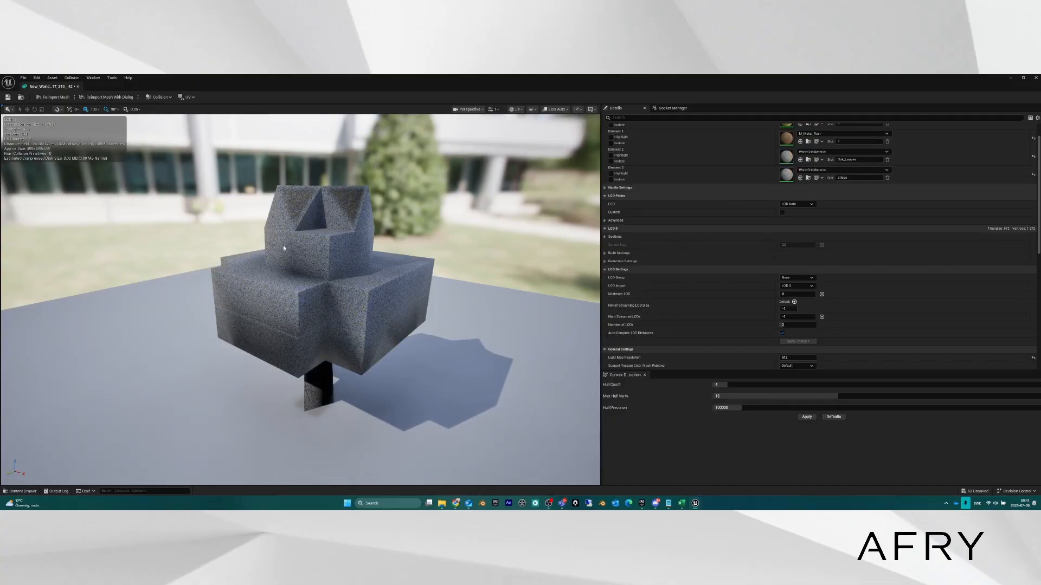
Orbit and fly toward and away from the tree to watch textured LOD 0 swap to grey LOD 1.
{"action": "left_click_drag", "start_coordinate": [348, 329], "coordinate": [496, 297]}
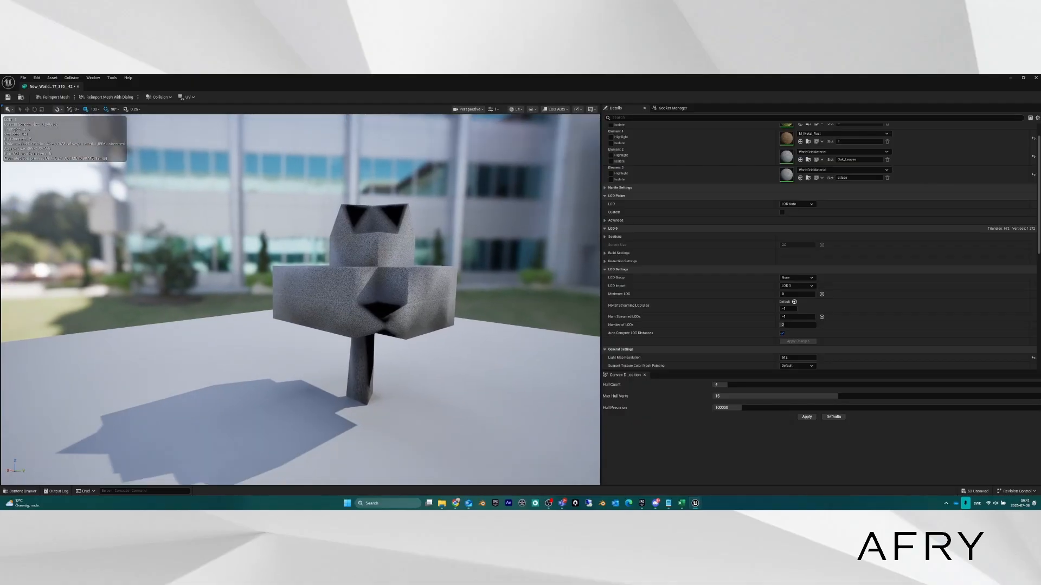
{"action": "right_click_drag", "start_coordinate": [353, 296], "coordinate": [233, 297]}
{"action": "right_click_drag", "start_coordinate": [298, 297], "coordinate": [403, 289]}
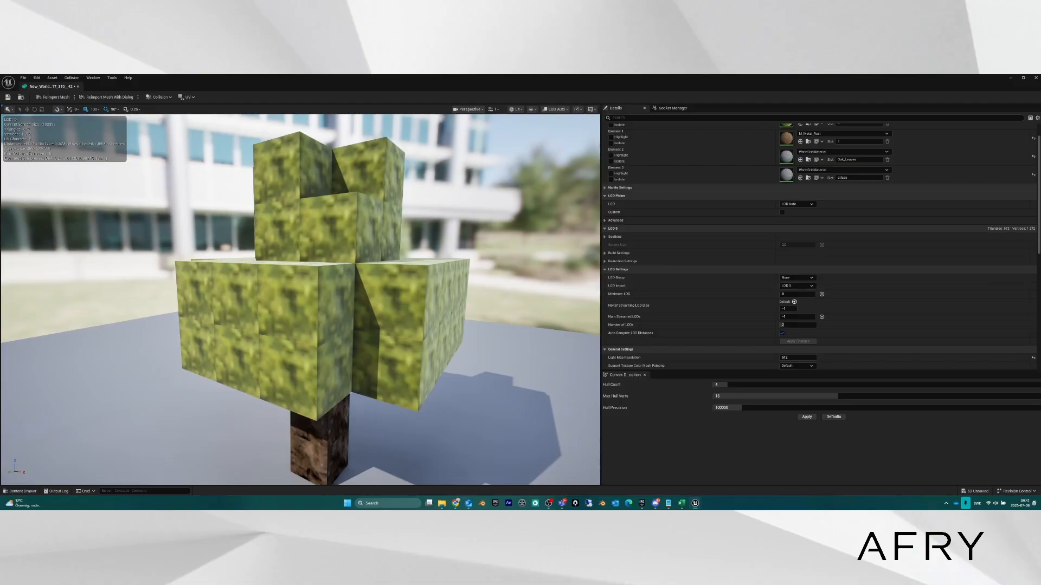
{"action": "mouse_move", "coordinate": [326, 295]}
{"action": "right_mouse_down"}
{"action": "mouse_move", "coordinate": [328, 282]}
{"action": "mouse_move", "coordinate": [321, 291]}
{"action": "right_mouse_up"}
{"action": "key", "text": "s"}
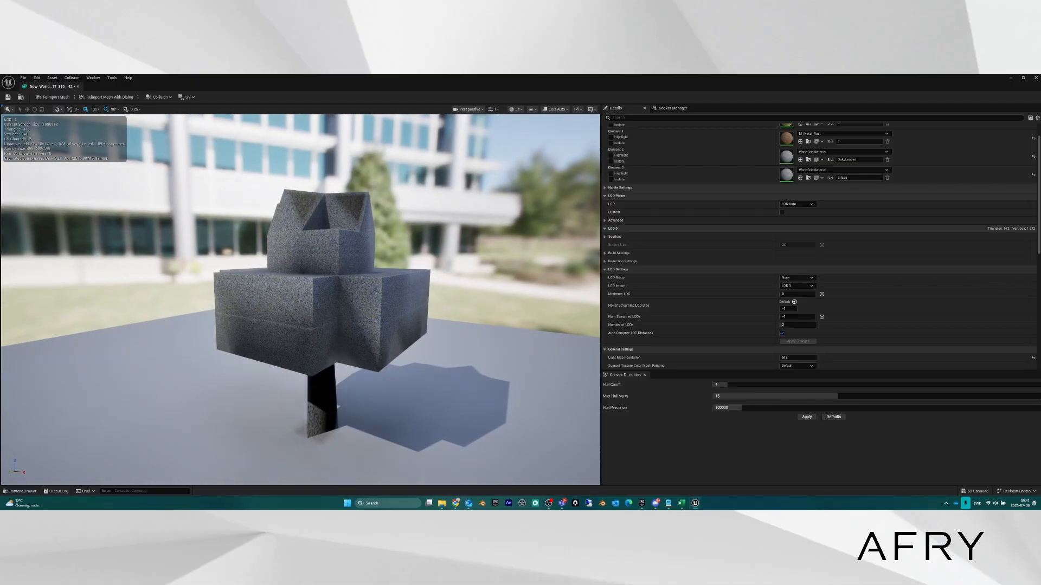
{"action": "key", "text": "w"}
{"action": "key", "text": "s"}
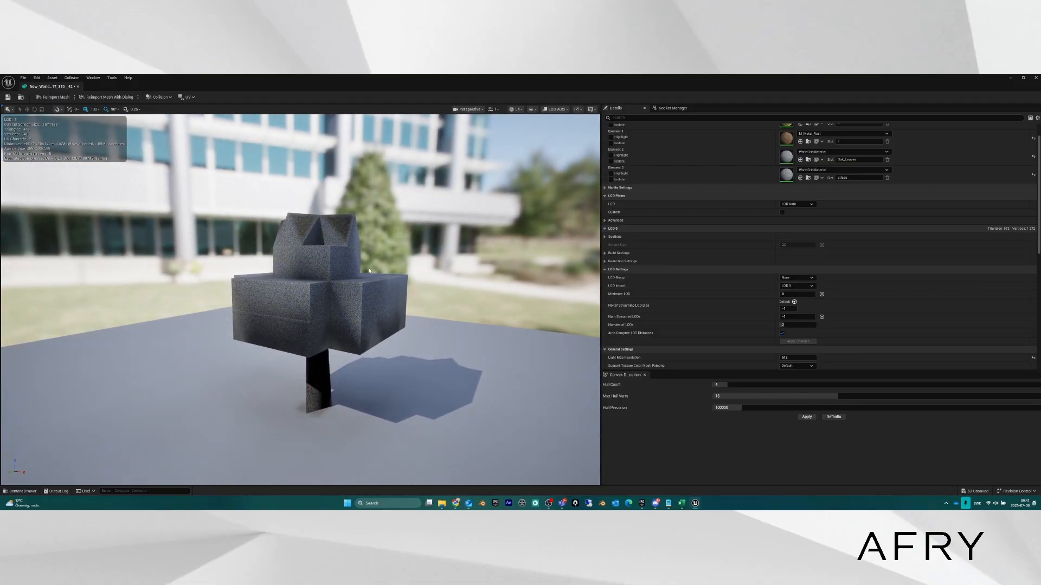
{"action": "key", "text": "w"}
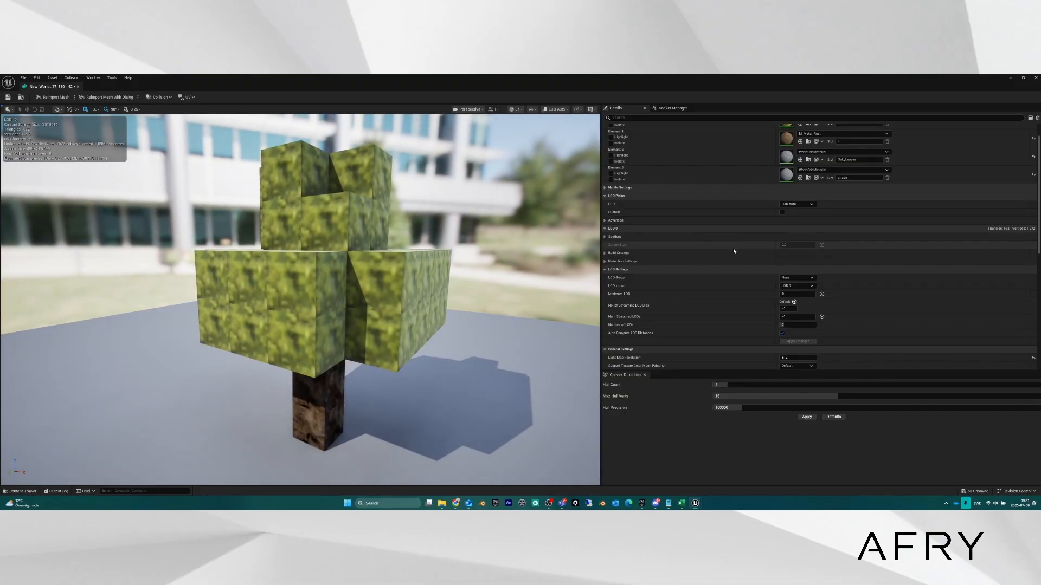
{"action": "scroll", "coordinate": [762, 195], "scroll_direction": "up", "scroll_amount": 2}
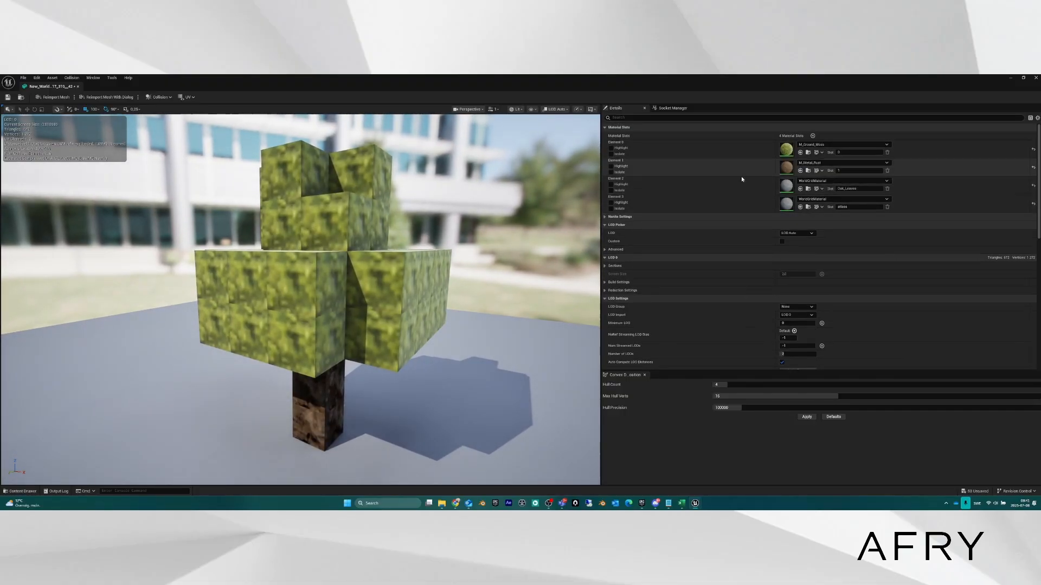
Float the mesh editor window and try M_Ground_Moss and M_Metal_Rust on the material slots.
{"action": "double_click", "coordinate": [328, 81]}
{"action": "left_click_drag", "start_coordinate": [516, 116], "coordinate": [451, 129]}
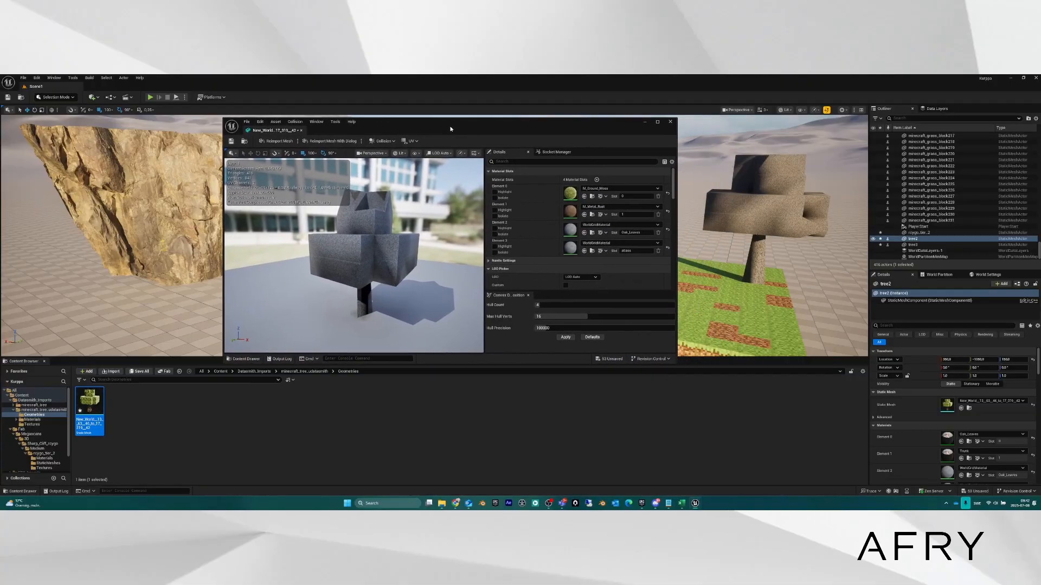
{"action": "left_click", "coordinate": [592, 196]}
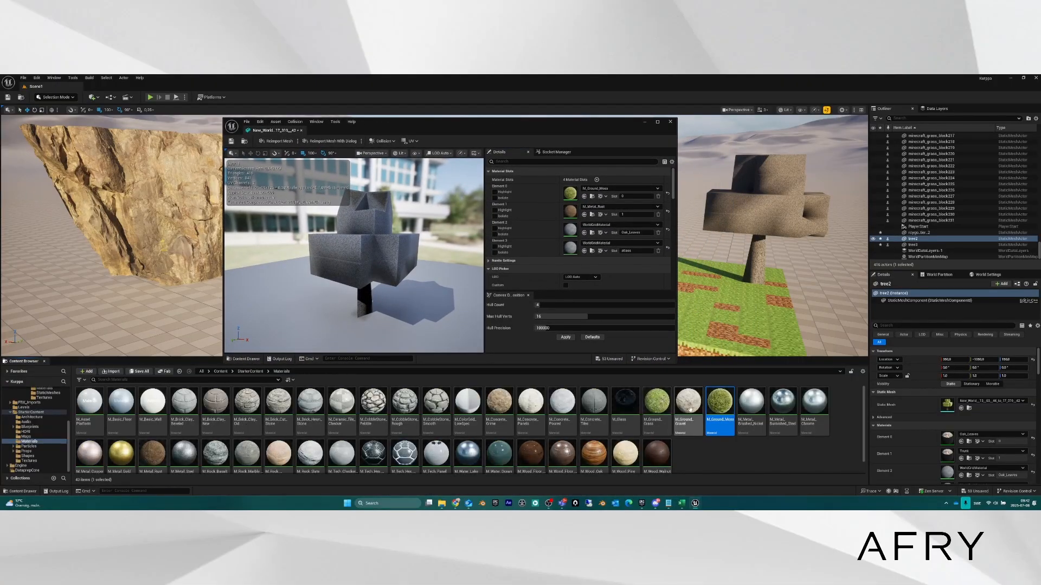
{"action": "left_click_drag", "start_coordinate": [718, 403], "coordinate": [573, 232]}
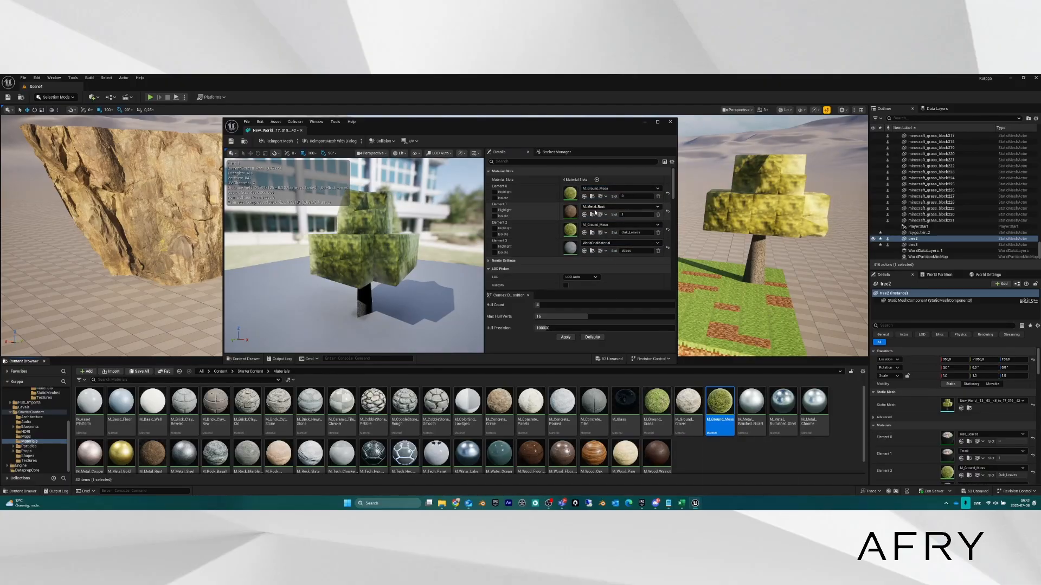
{"action": "left_click_drag", "start_coordinate": [152, 454], "coordinate": [568, 247]}
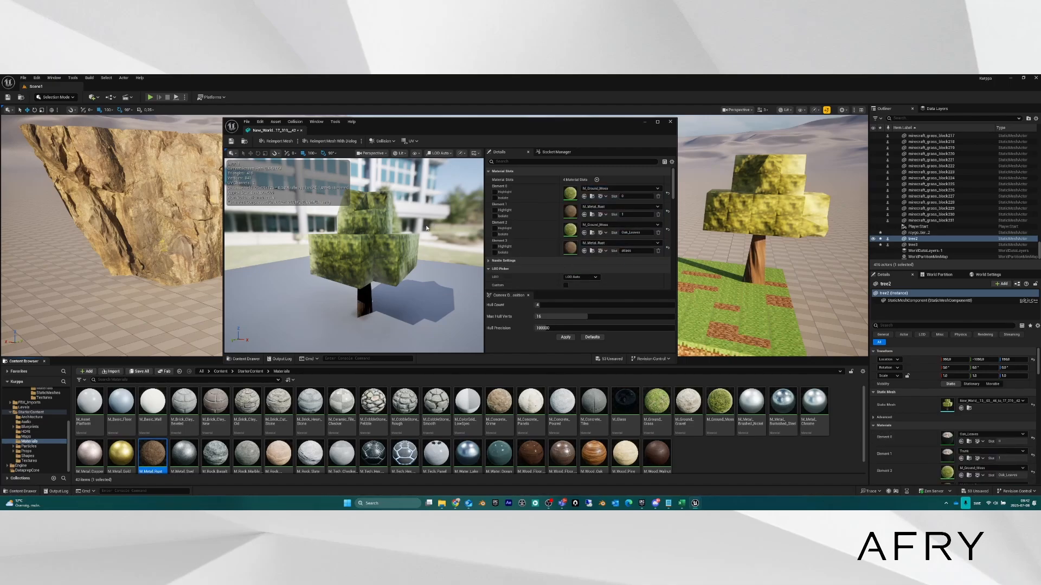
{"action": "left_click", "coordinate": [658, 123]}
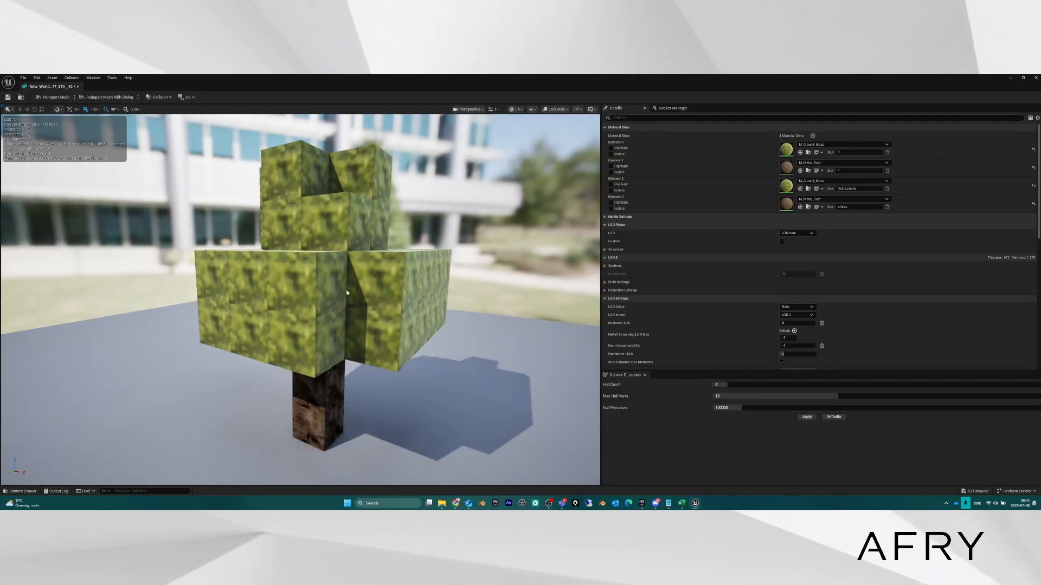
{"action": "left_click_drag", "start_coordinate": [316, 80], "coordinate": [530, 130]}
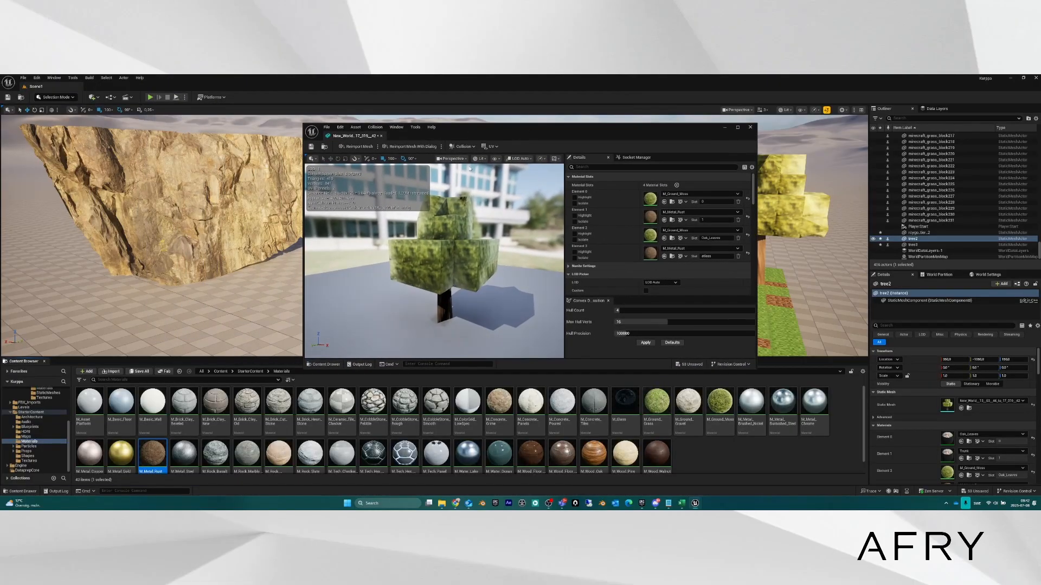
{"action": "scroll", "coordinate": [50, 415], "scroll_direction": "up", "scroll_amount": 2}
{"action": "scroll", "coordinate": [51, 439], "scroll_direction": "up", "scroll_amount": 3}
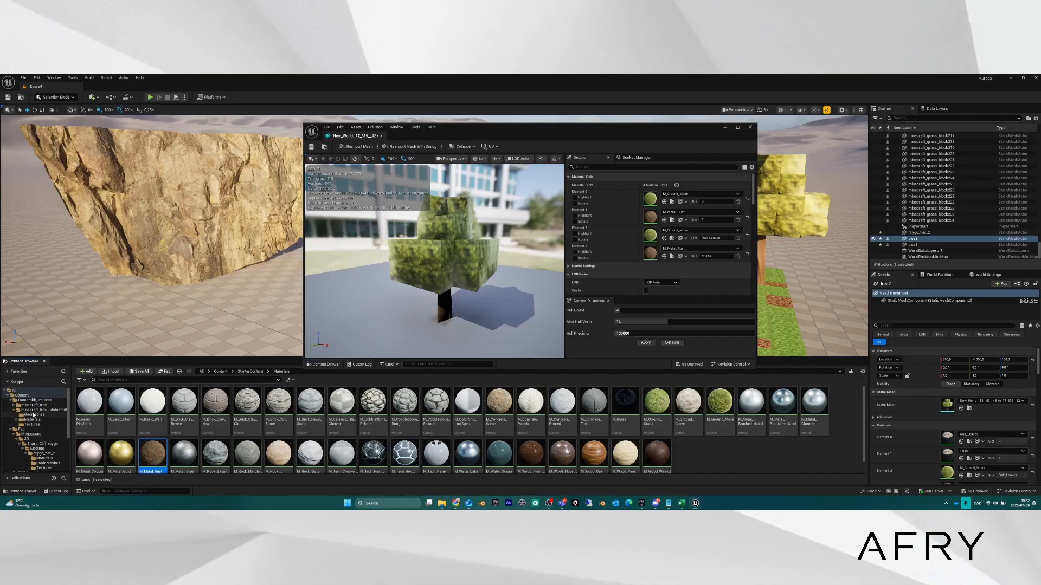
Assign Oak_Leaves to the leaf slots and Trunk to Elements 1 and 3.
{"action": "left_click", "coordinate": [31, 420]}
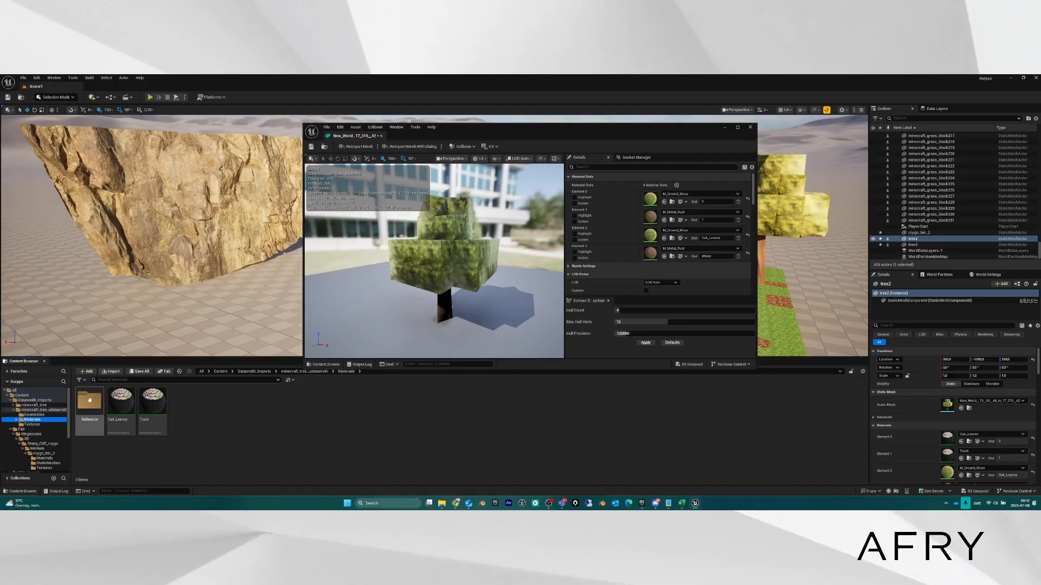
{"action": "left_click", "coordinate": [89, 400]}
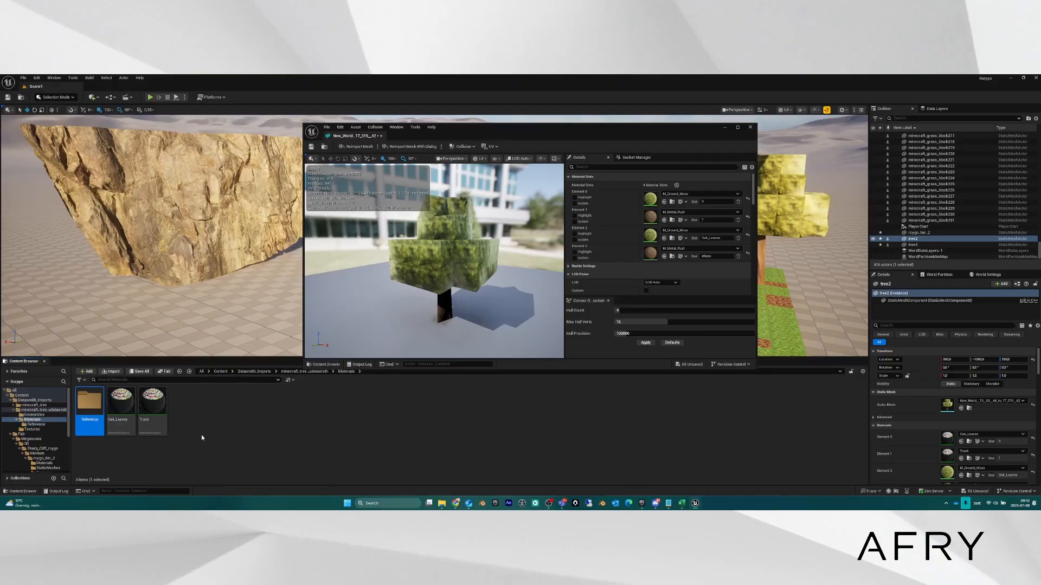
{"action": "left_click_drag", "start_coordinate": [121, 404], "coordinate": [645, 203]}
{"action": "left_click_drag", "start_coordinate": [120, 404], "coordinate": [673, 238]}
{"action": "left_click_drag", "start_coordinate": [163, 415], "coordinate": [672, 219]}
{"action": "left_click_drag", "start_coordinate": [154, 419], "coordinate": [672, 254]}
Maximize the mesh editor and preview the tree up close at LOD 0.
{"action": "left_click", "coordinate": [738, 128]}
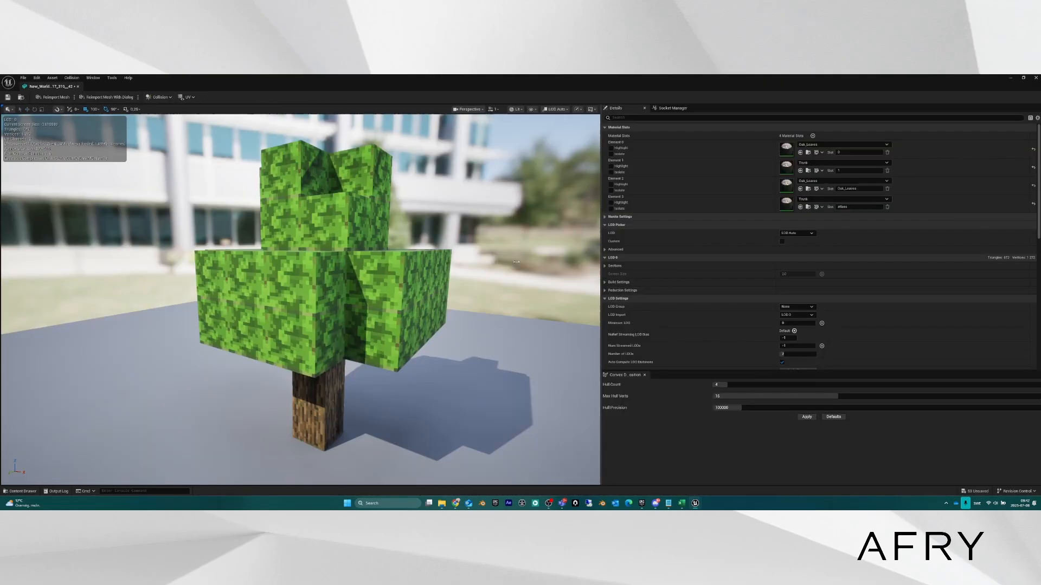
{"action": "scroll", "coordinate": [343, 406], "scroll_direction": "up", "scroll_amount": 2}
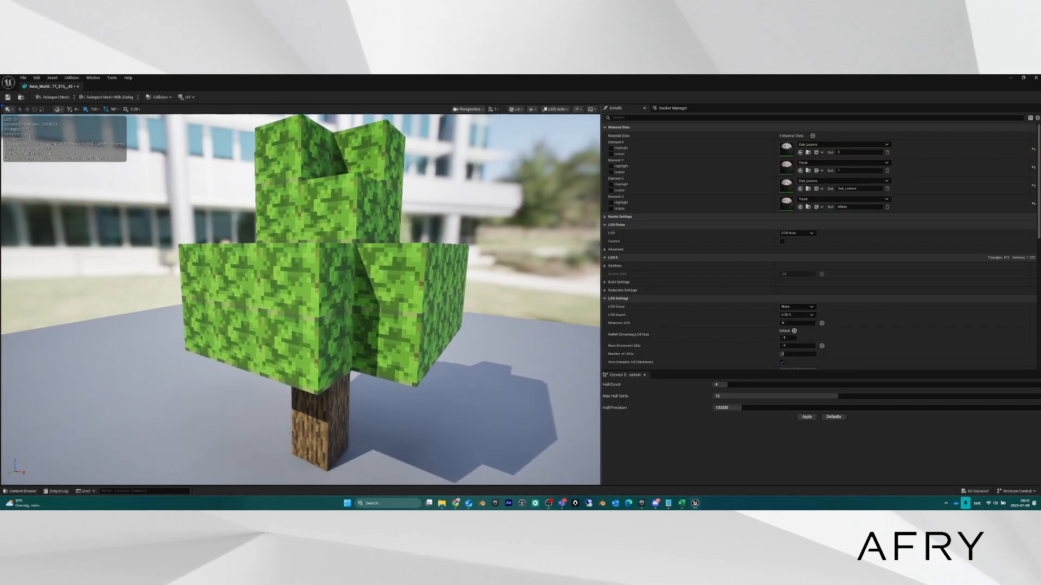
{"action": "scroll", "coordinate": [344, 406], "scroll_direction": "down", "scroll_amount": 6}
{"action": "scroll", "coordinate": [344, 406], "scroll_direction": "up", "scroll_amount": 4}
{"action": "scroll", "coordinate": [344, 406], "scroll_direction": "down", "scroll_amount": 3}
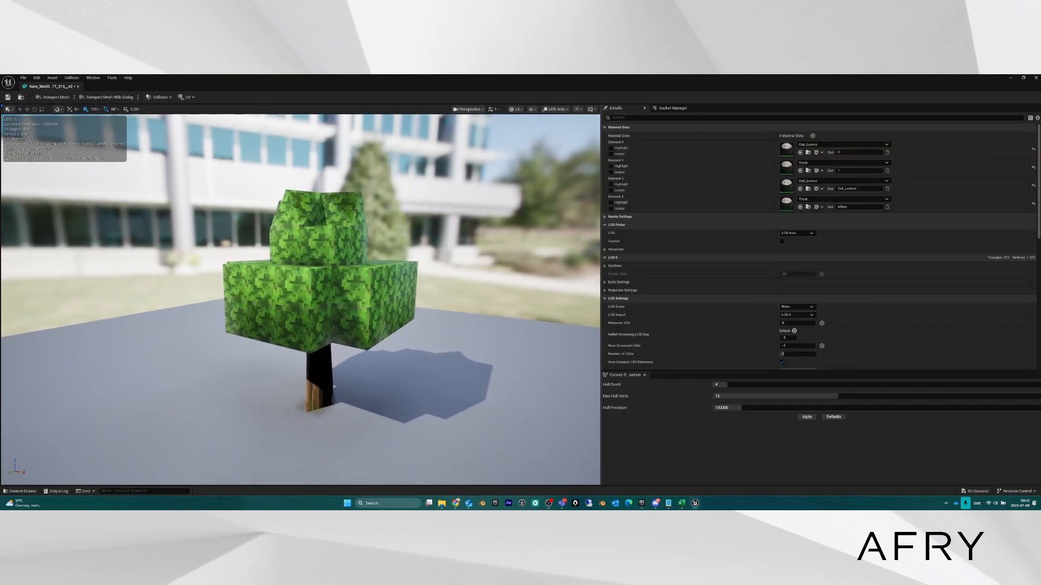
{"action": "scroll", "coordinate": [344, 406], "scroll_direction": "up", "scroll_amount": 3}
{"action": "scroll", "coordinate": [344, 406], "scroll_direction": "down", "scroll_amount": 3}
{"action": "scroll", "coordinate": [343, 406], "scroll_direction": "up", "scroll_amount": 2}
{"action": "scroll", "coordinate": [344, 406], "scroll_direction": "up", "scroll_amount": 1}
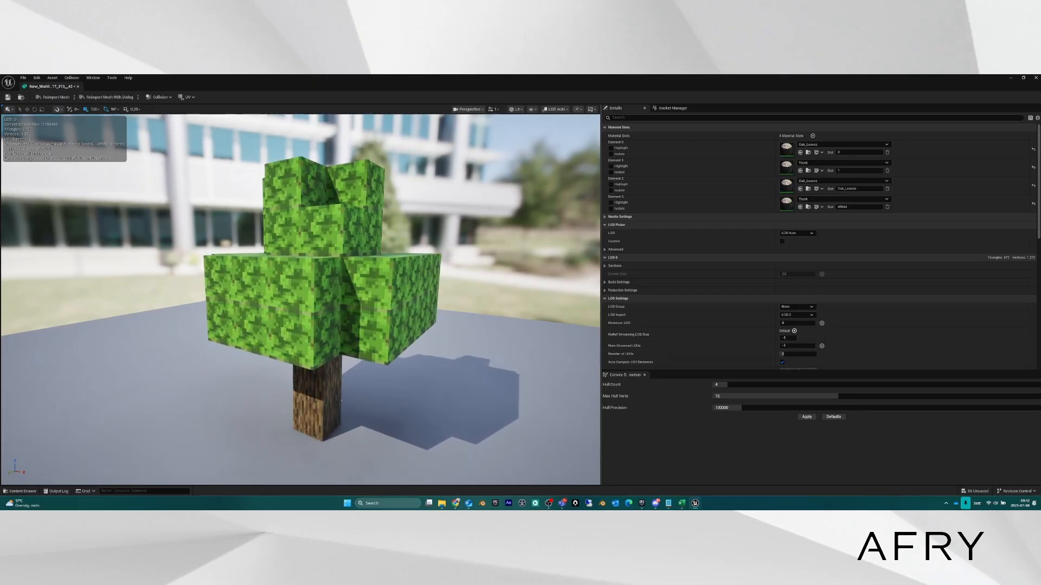
{"action": "scroll", "coordinate": [343, 406], "scroll_direction": "down", "scroll_amount": 2}
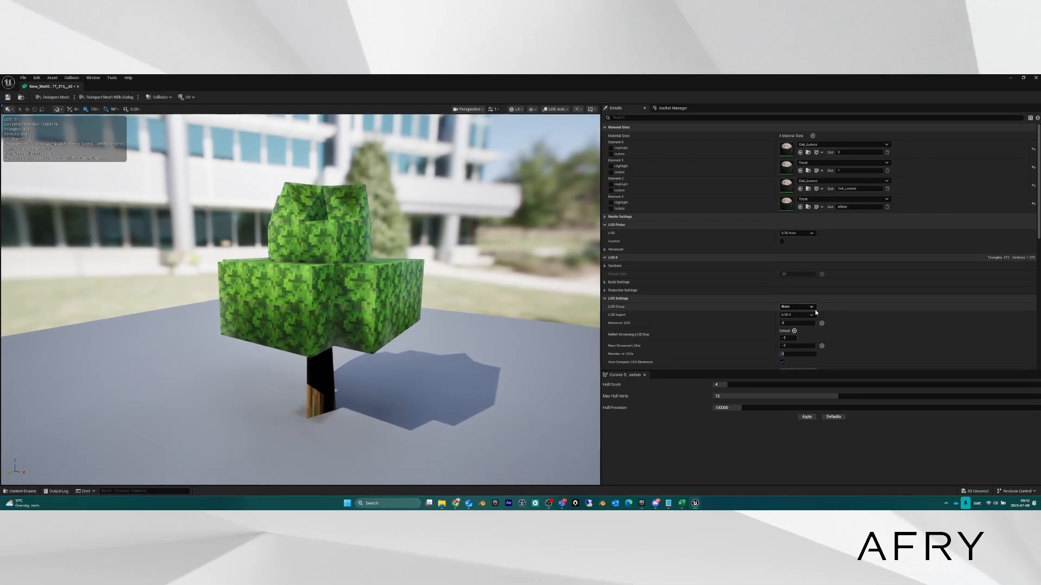
{"action": "scroll", "coordinate": [819, 319], "scroll_direction": "down", "scroll_amount": 3}
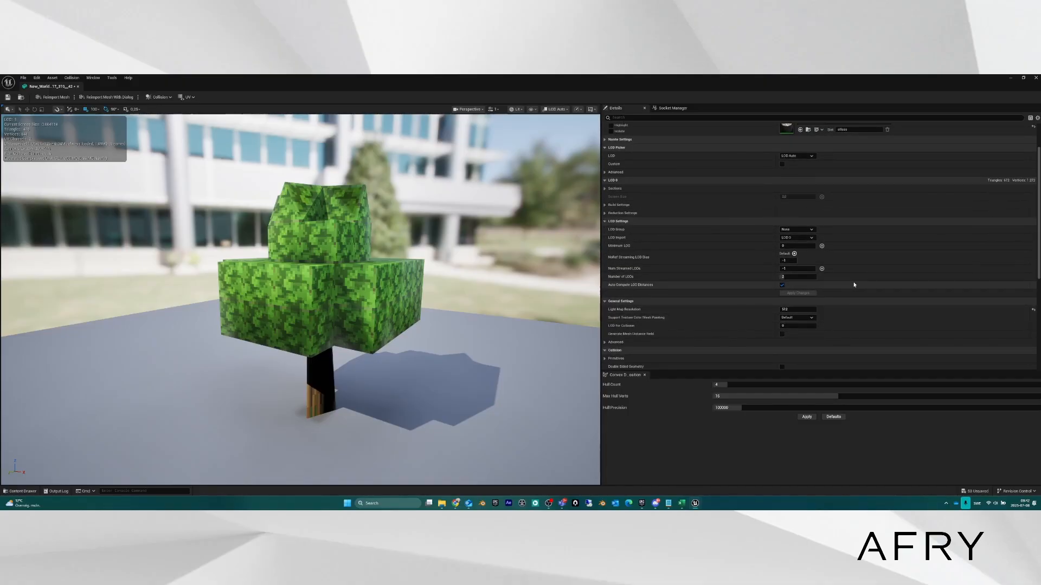
{"action": "scroll", "coordinate": [854, 284], "scroll_direction": "down", "scroll_amount": 1}
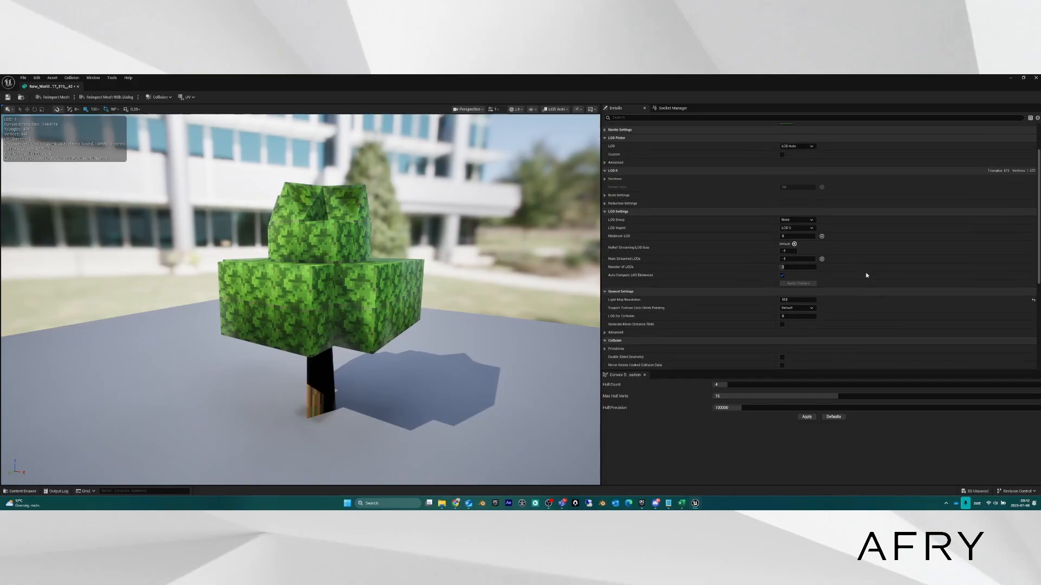
{"action": "scroll", "coordinate": [865, 274], "scroll_direction": "up", "scroll_amount": 1}
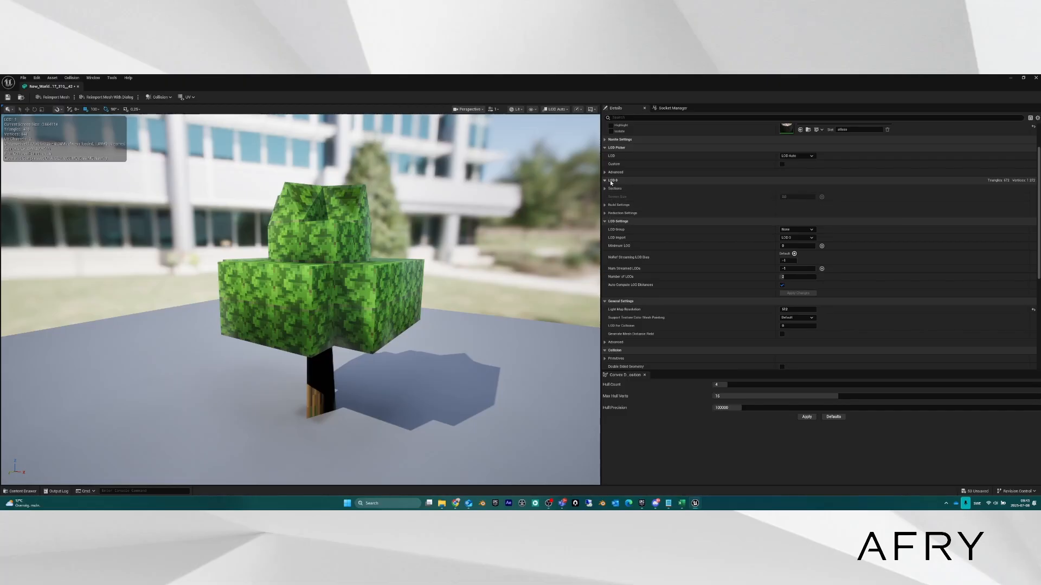
{"action": "scroll", "coordinate": [611, 182], "scroll_direction": "up", "scroll_amount": 2}
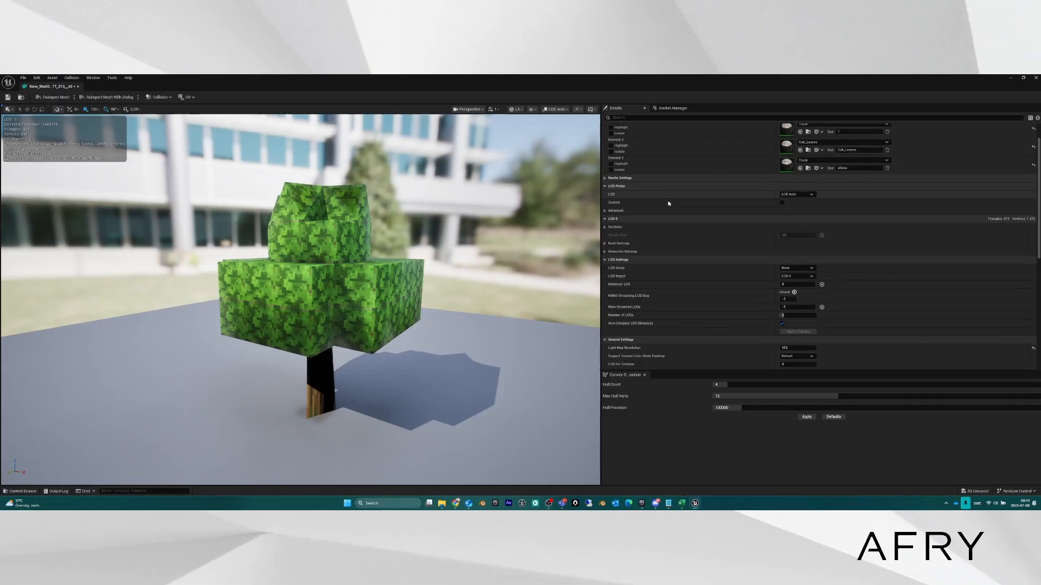
{"action": "left_click", "coordinate": [811, 194]}
{"action": "left_click", "coordinate": [792, 211]}
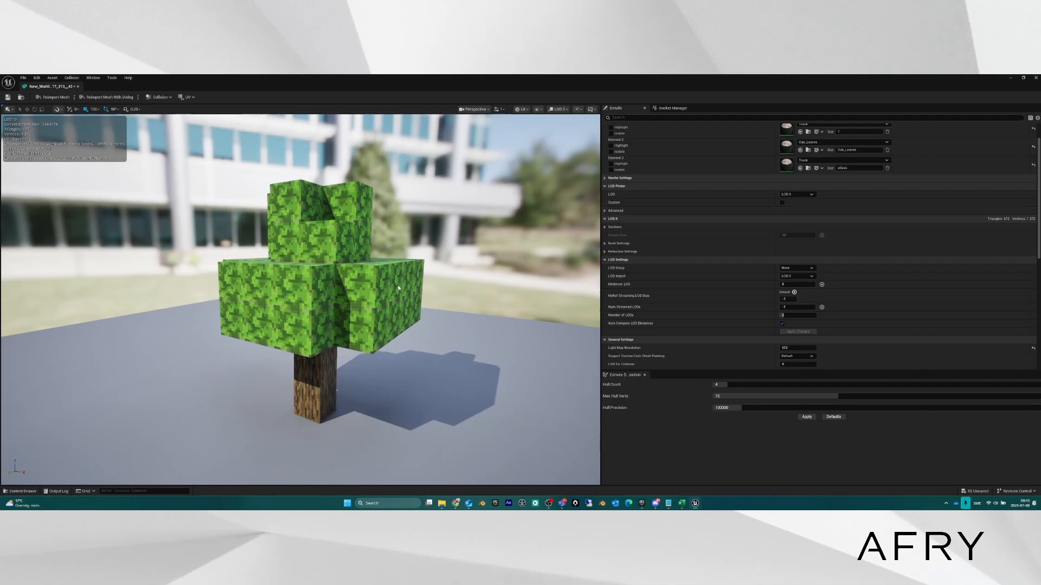
{"action": "right_click_drag", "start_coordinate": [349, 427], "coordinate": [340, 438]}
{"action": "key", "text": "w"}
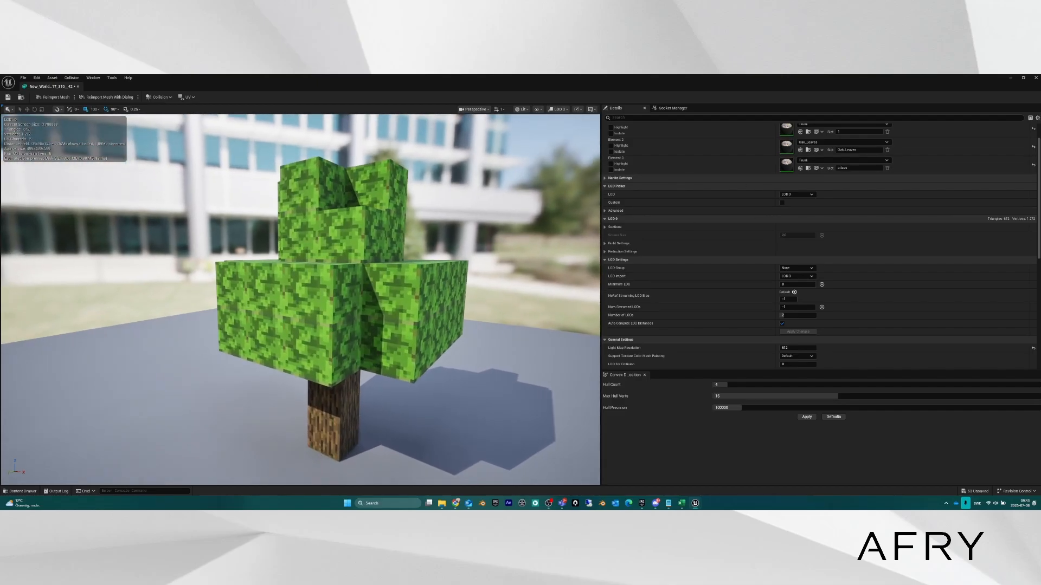
Expand Advanced, inspect the tree at LOD 1, then set the preview back to LOD Auto.
{"action": "left_click", "coordinate": [606, 210]}
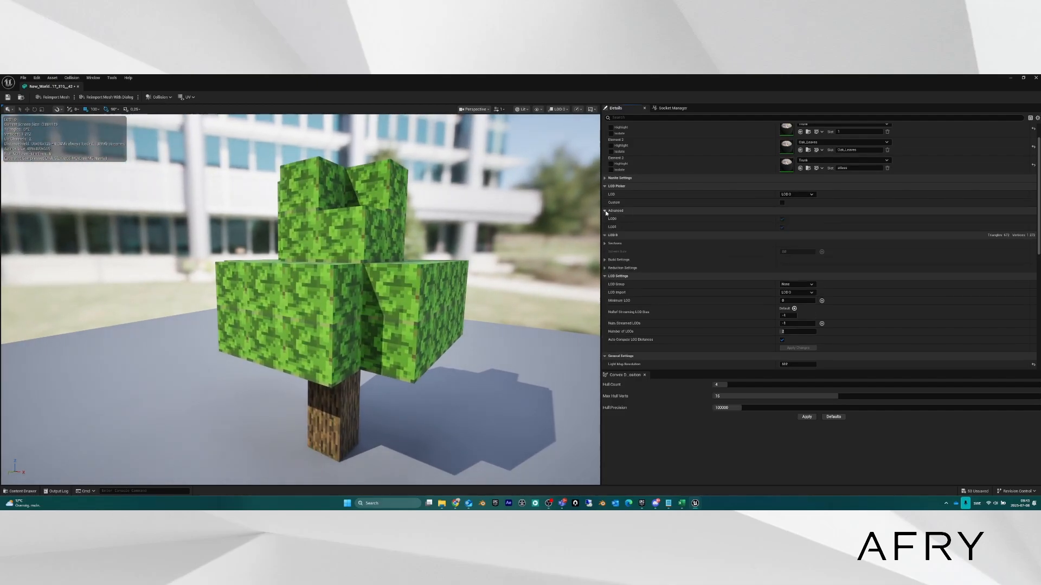
{"action": "left_click", "coordinate": [813, 194]}
{"action": "left_click", "coordinate": [794, 218]}
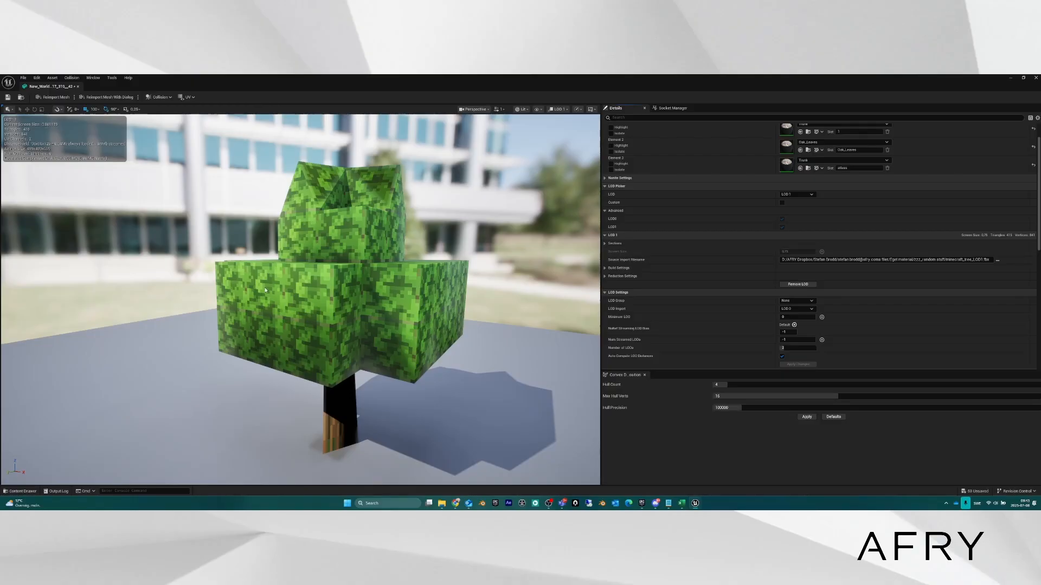
{"action": "scroll", "coordinate": [315, 299], "scroll_direction": "up", "scroll_amount": 5}
{"action": "scroll", "coordinate": [315, 300], "scroll_direction": "down", "scroll_amount": 5}
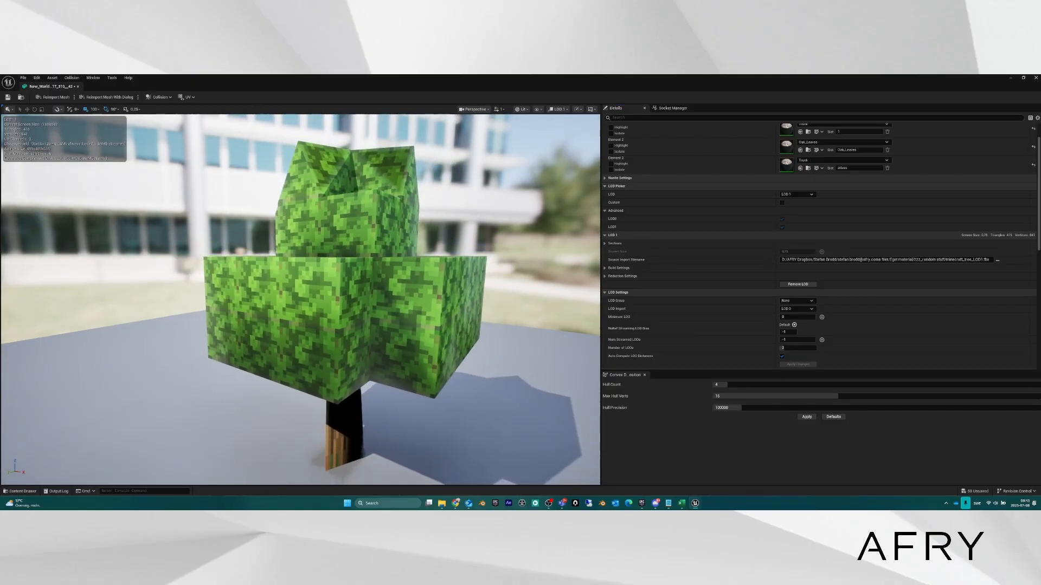
{"action": "scroll", "coordinate": [314, 300], "scroll_direction": "up", "scroll_amount": 2}
{"action": "mouse_move", "coordinate": [314, 299]}
{"action": "right_mouse_down"}
{"action": "mouse_move", "coordinate": [314, 260]}
{"action": "mouse_move", "coordinate": [314, 304]}
{"action": "right_mouse_up"}
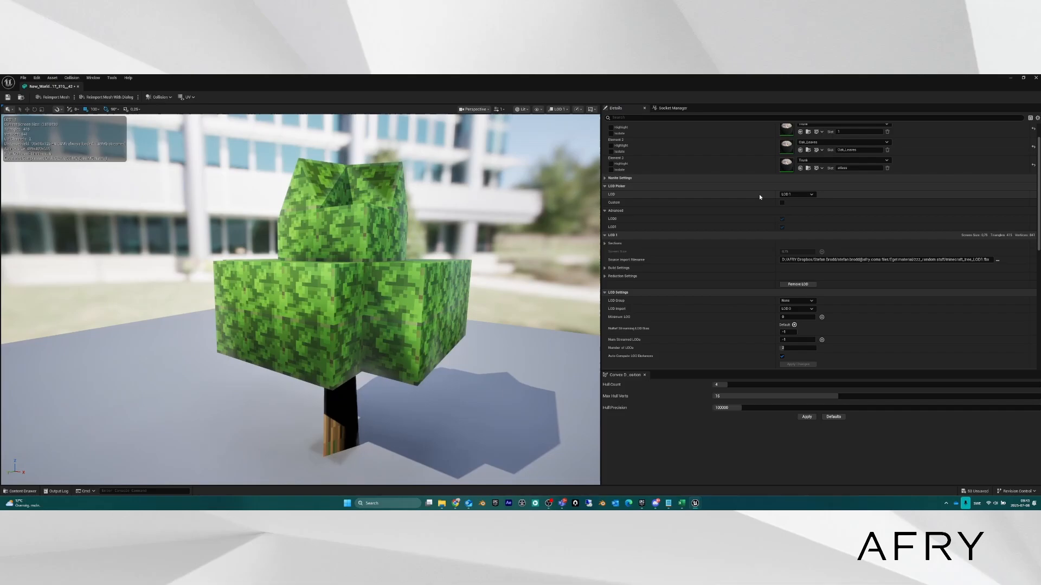
{"action": "left_click", "coordinate": [802, 195]}
{"action": "left_click", "coordinate": [788, 202]}
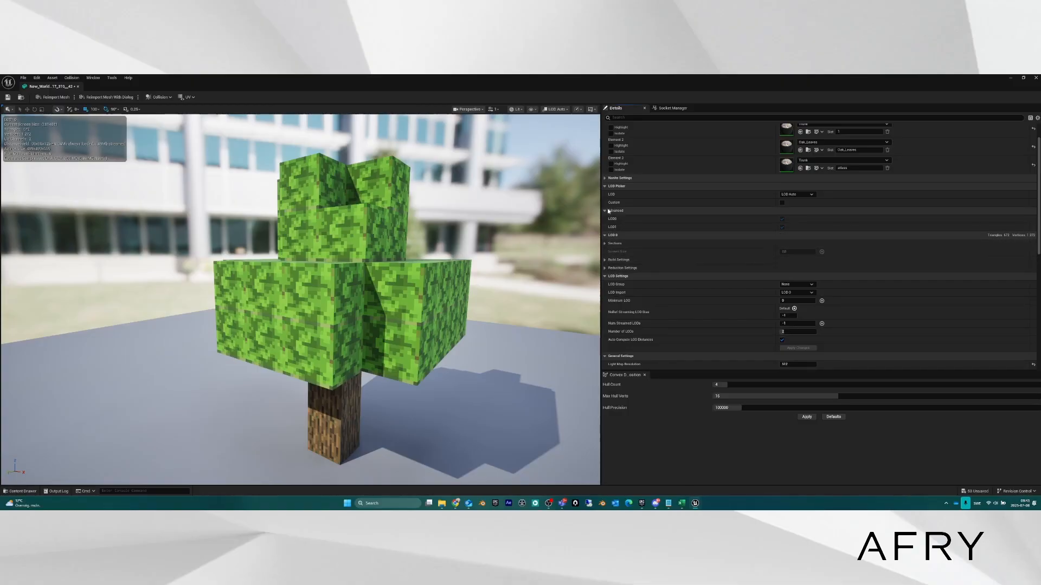
{"action": "scroll", "coordinate": [643, 213], "scroll_direction": "up", "scroll_amount": 1}
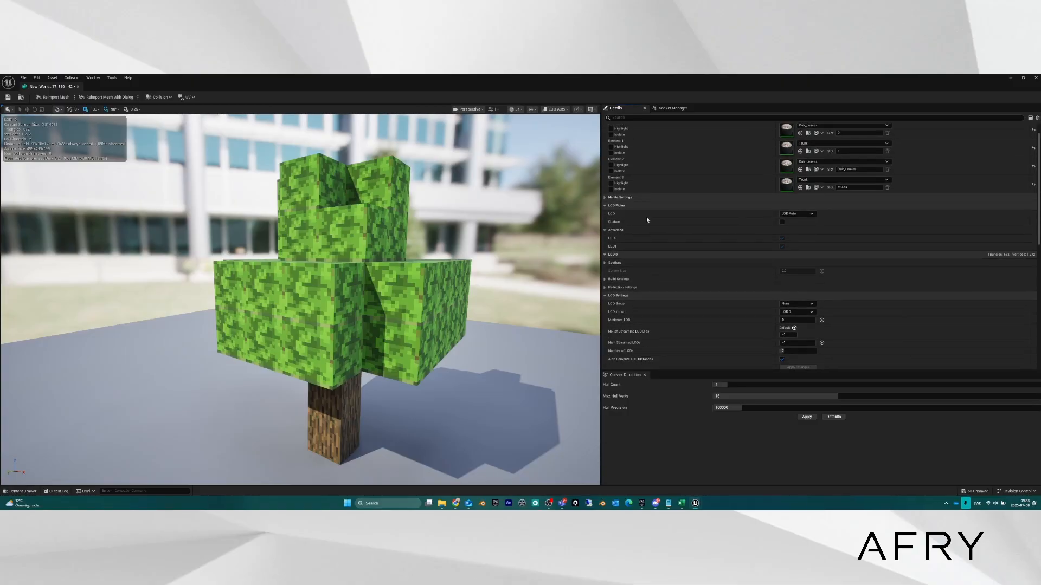
{"action": "scroll", "coordinate": [646, 216], "scroll_direction": "down", "scroll_amount": 5}
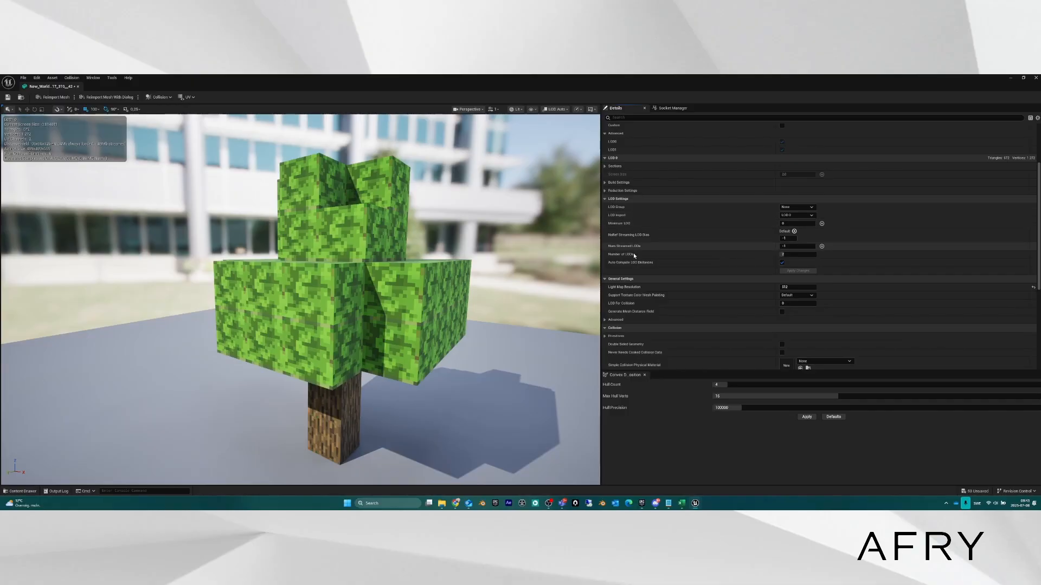
{"action": "scroll", "coordinate": [634, 255], "scroll_direction": "down", "scroll_amount": 3}
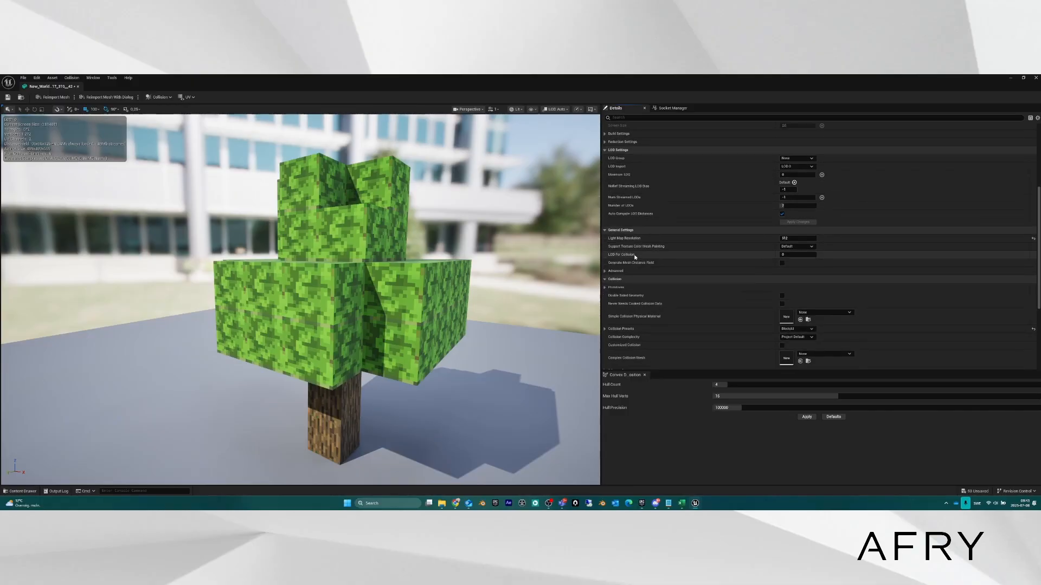
{"action": "scroll", "coordinate": [635, 256], "scroll_direction": "down", "scroll_amount": 6}
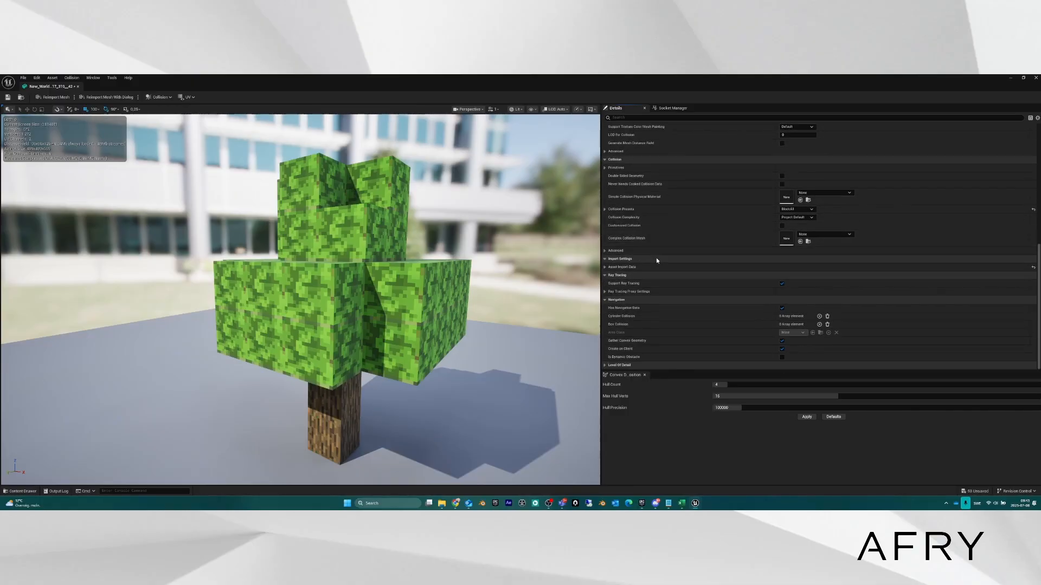
{"action": "scroll", "coordinate": [658, 258], "scroll_direction": "up", "scroll_amount": 8}
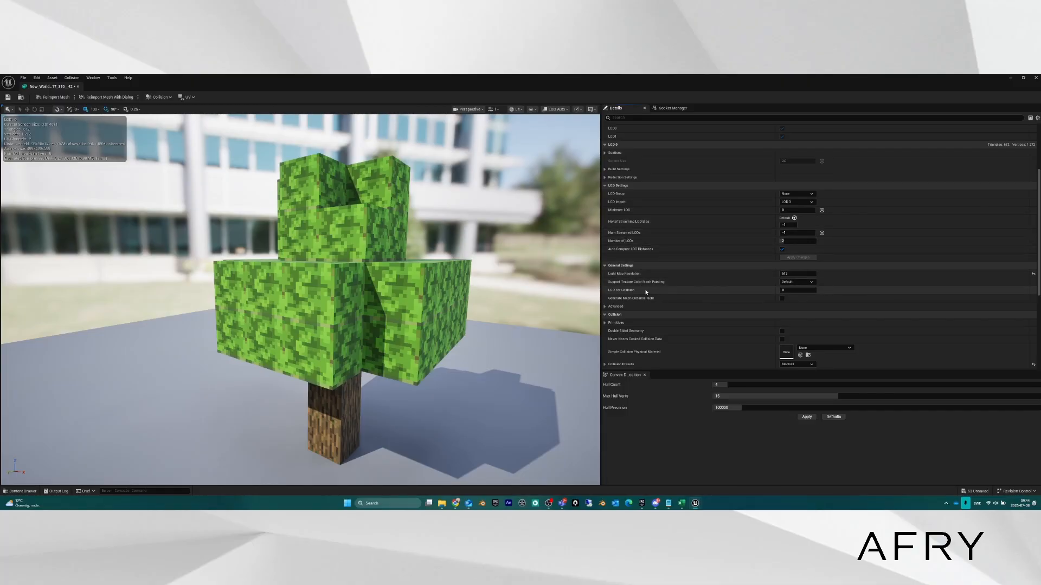
{"action": "left_click", "coordinate": [604, 307]}
{"action": "scroll", "coordinate": [668, 246], "scroll_direction": "up", "scroll_amount": 1}
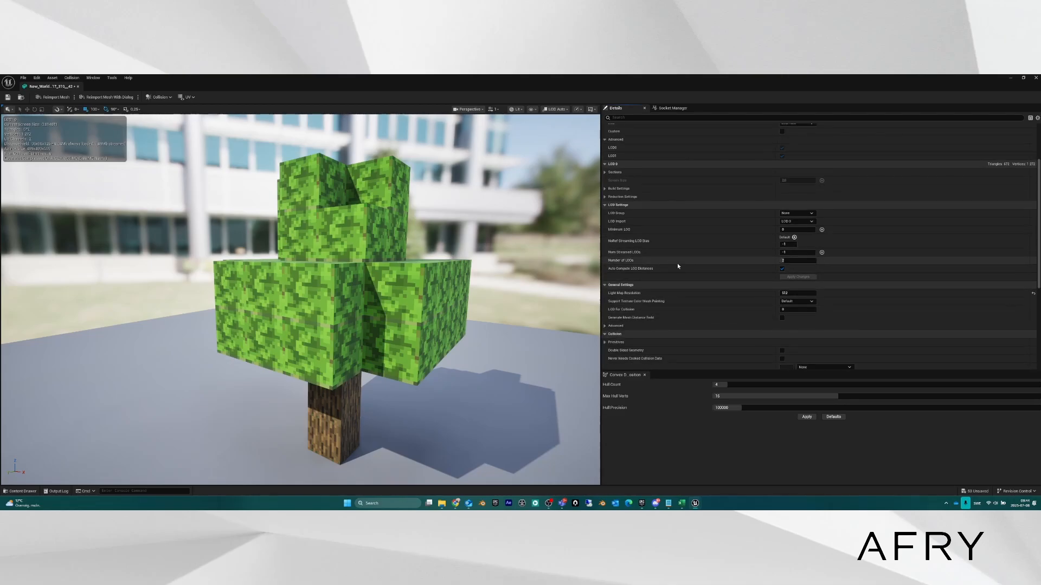
{"action": "scroll", "coordinate": [677, 269], "scroll_direction": "up", "scroll_amount": 4}
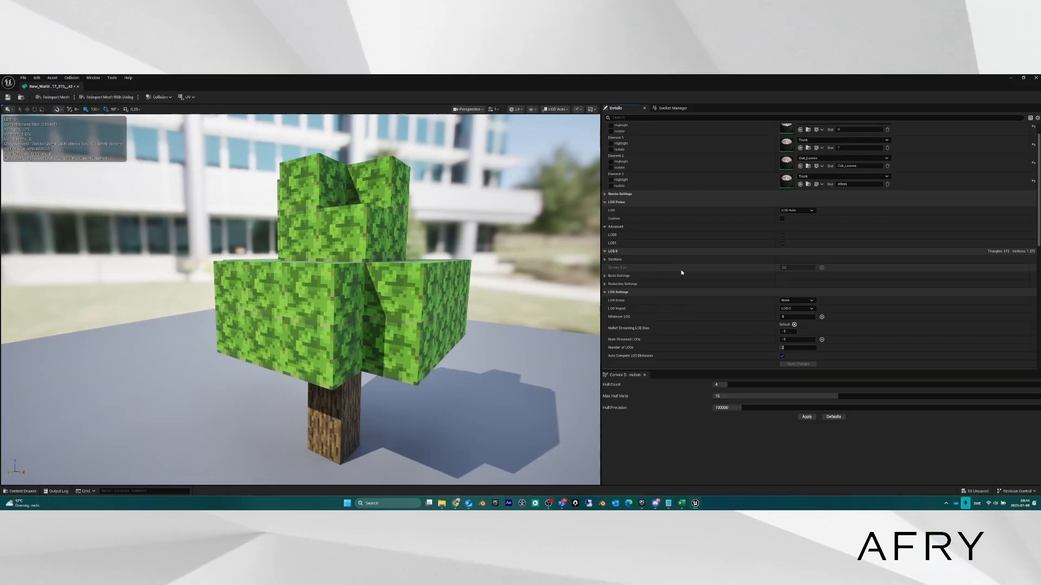
{"action": "scroll", "coordinate": [671, 239], "scroll_direction": "up", "scroll_amount": 1}
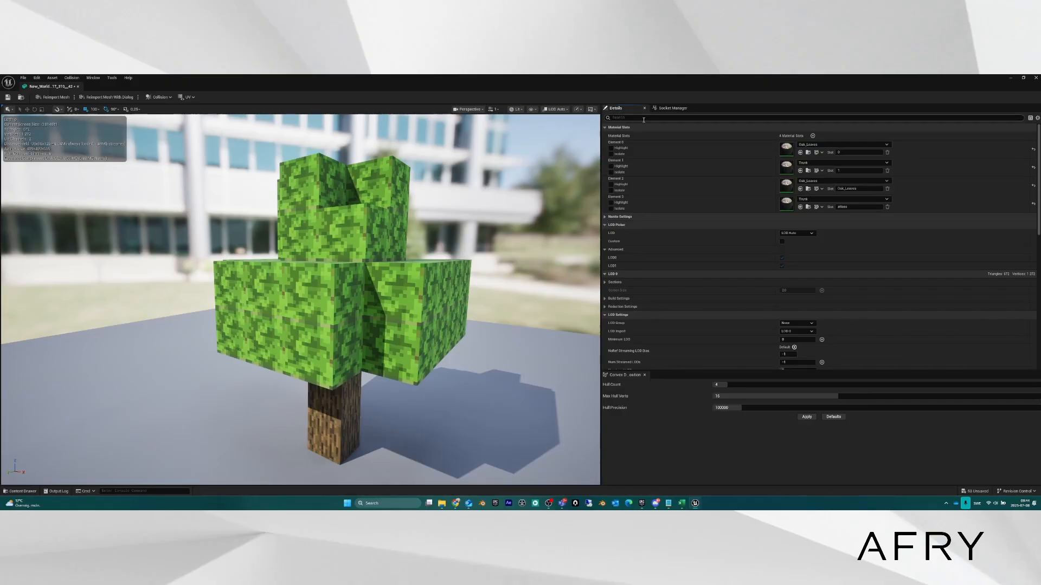
{"action": "left_click", "coordinate": [1030, 119]}
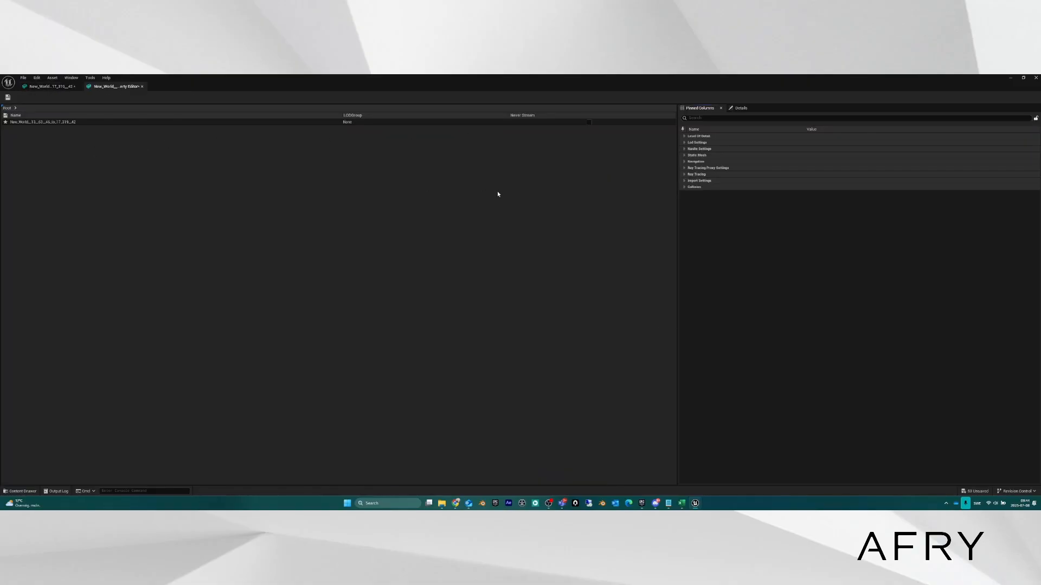
{"action": "left_click", "coordinate": [721, 109]}
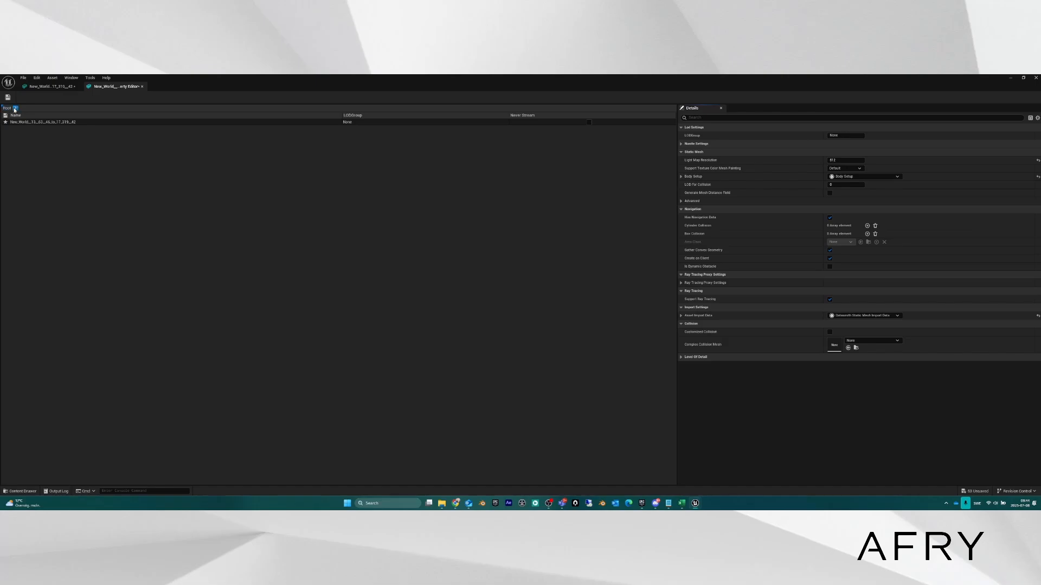
{"action": "left_click", "coordinate": [142, 86]}
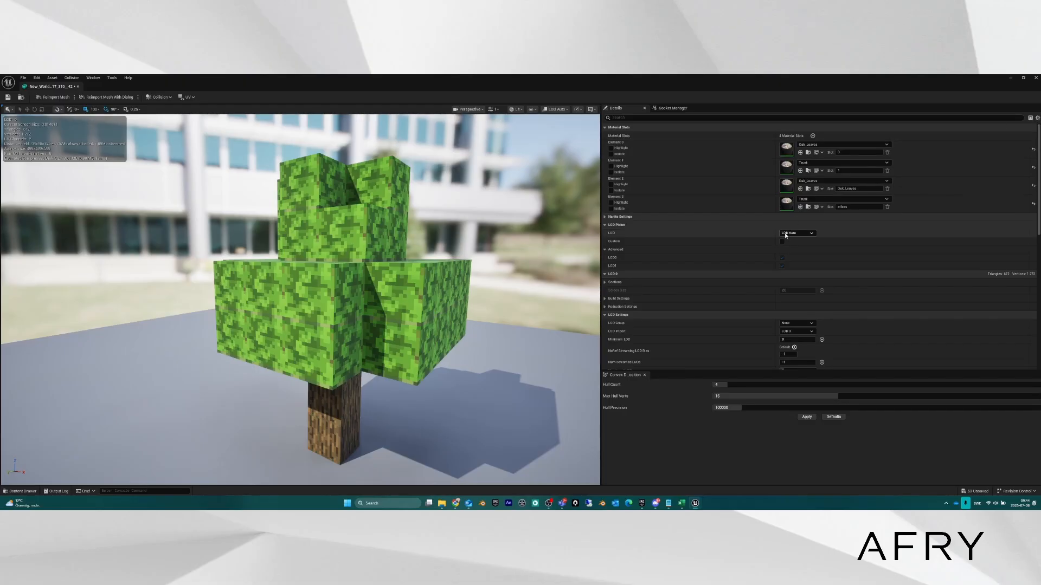
Scroll down the Details panel and minimize the Static Mesh Editor to return to the level.
{"action": "scroll", "coordinate": [729, 248], "scroll_direction": "down", "scroll_amount": 3}
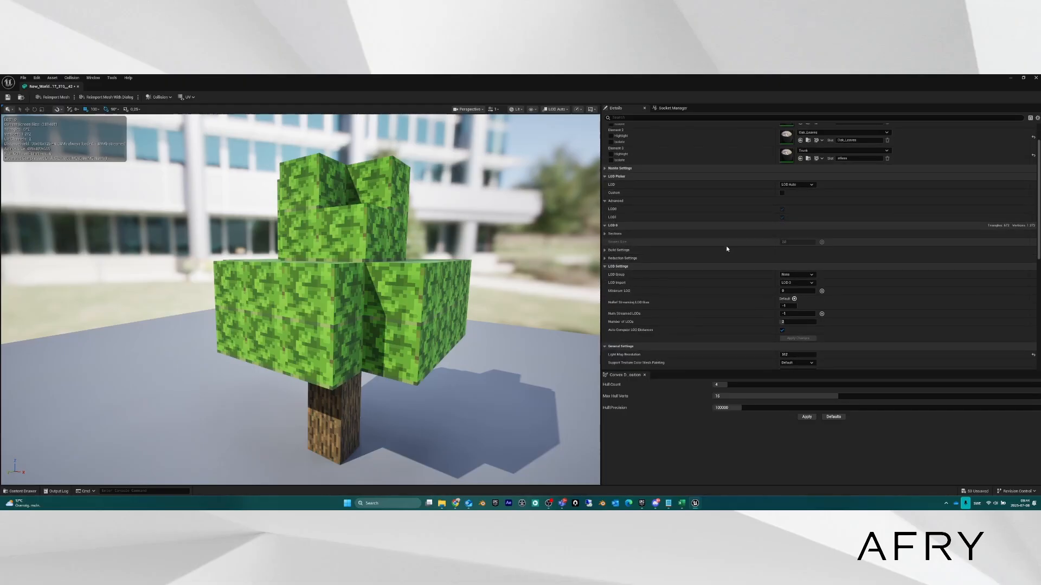
{"action": "scroll", "coordinate": [726, 246], "scroll_direction": "down", "scroll_amount": 2}
{"action": "scroll", "coordinate": [715, 240], "scroll_direction": "down", "scroll_amount": 3}
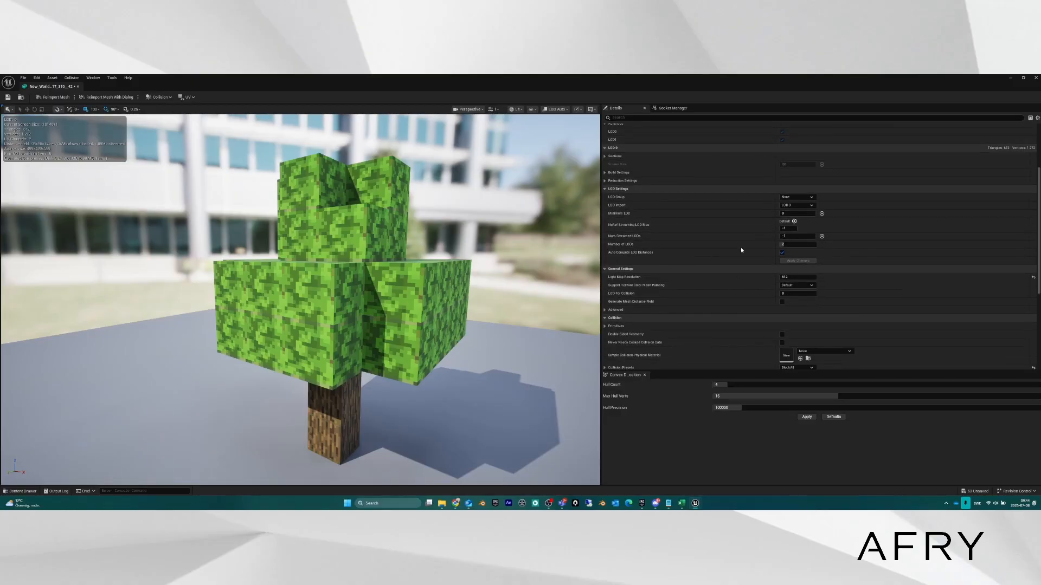
{"action": "left_click", "coordinate": [1010, 79]}
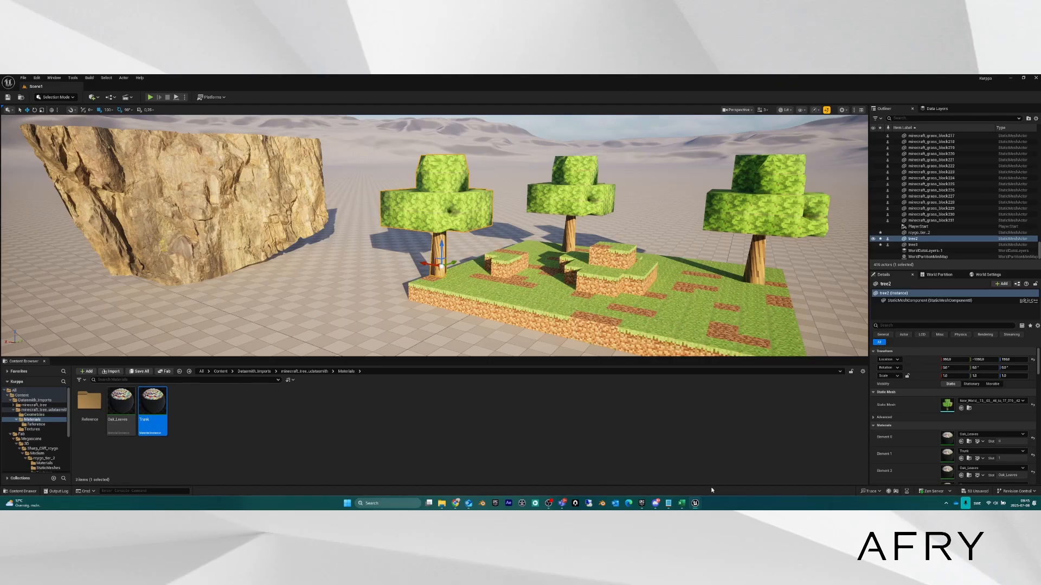
Switch back to the New_World tree mesh editor and tick Custom under LOD Picker.
{"action": "mouse_move", "coordinate": [695, 504]}
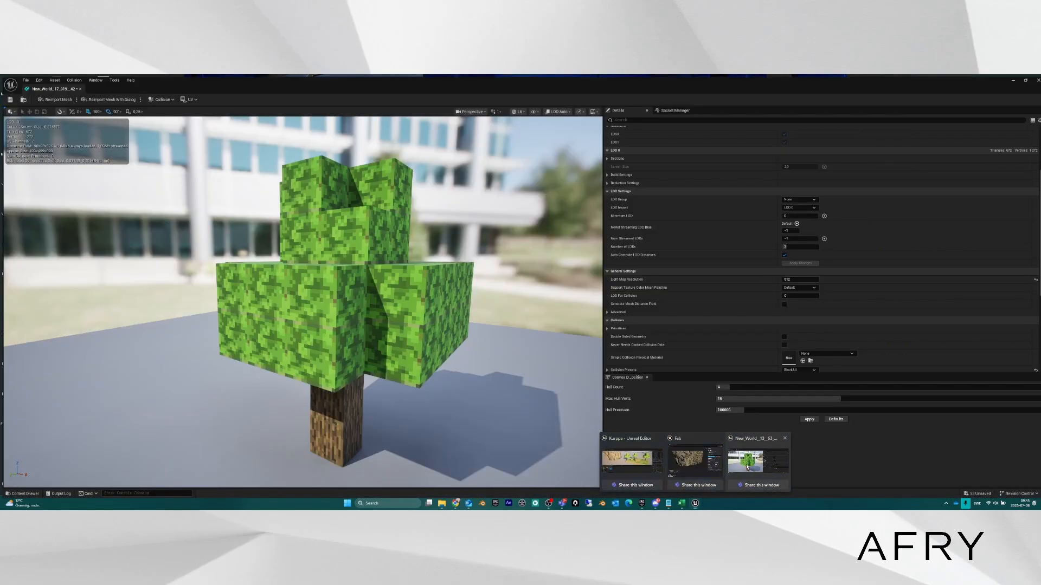
{"action": "left_click", "coordinate": [727, 468]}
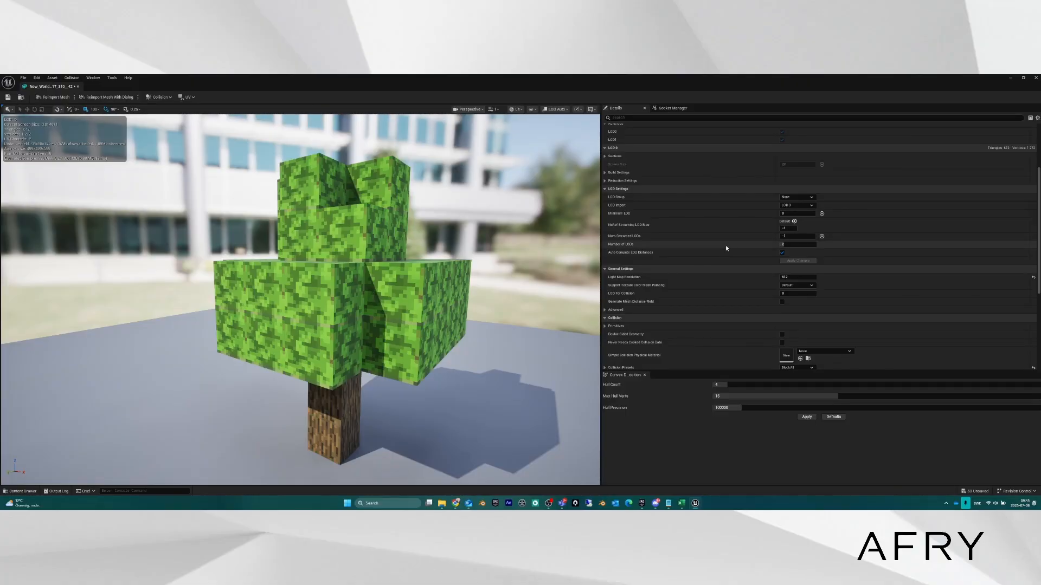
{"action": "scroll", "coordinate": [725, 239], "scroll_direction": "up", "scroll_amount": 3}
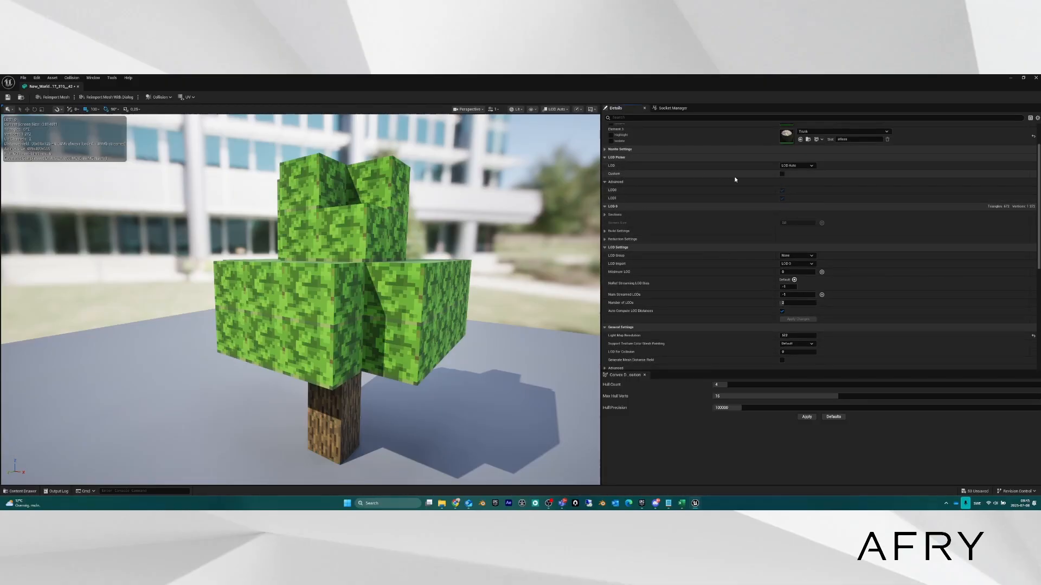
{"action": "left_click", "coordinate": [781, 174]}
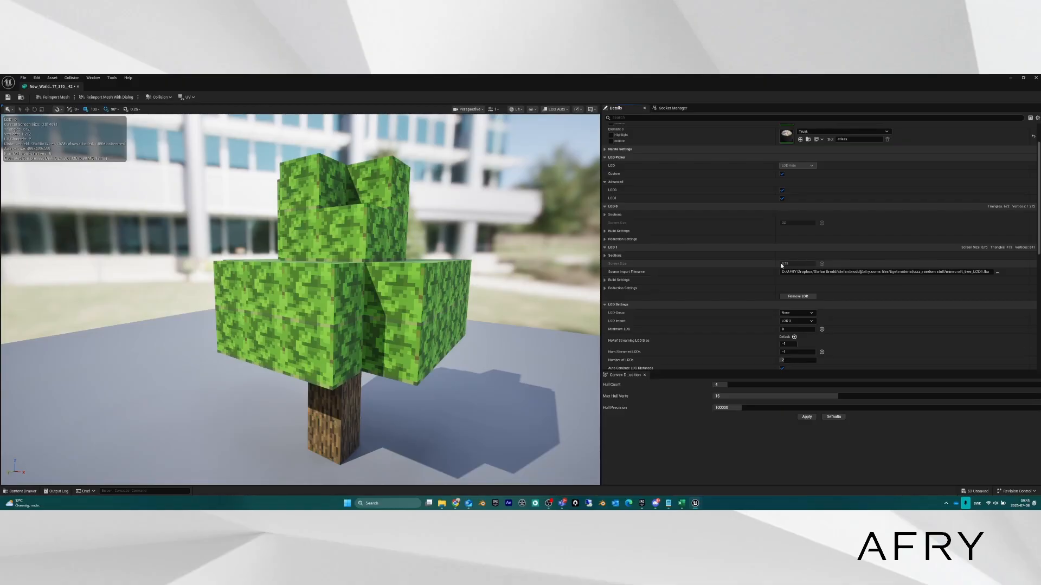
{"action": "left_click", "coordinate": [604, 256]}
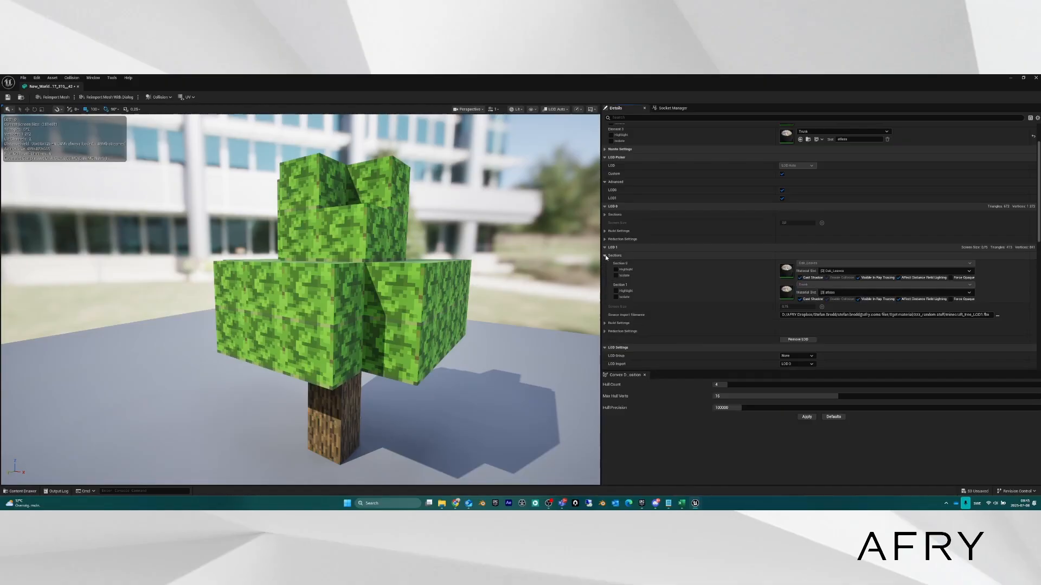
{"action": "left_click", "coordinate": [605, 256]}
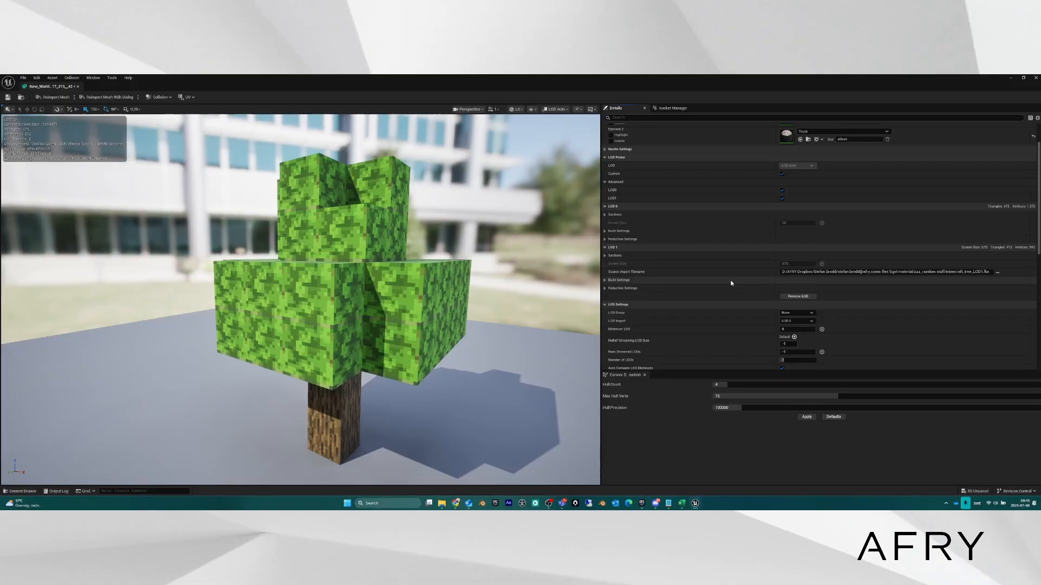
{"action": "right_click_drag", "start_coordinate": [358, 297], "coordinate": [353, 297]}
{"action": "key", "text": "s"}
{"action": "key", "text": "w"}
{"action": "key", "text": "s"}
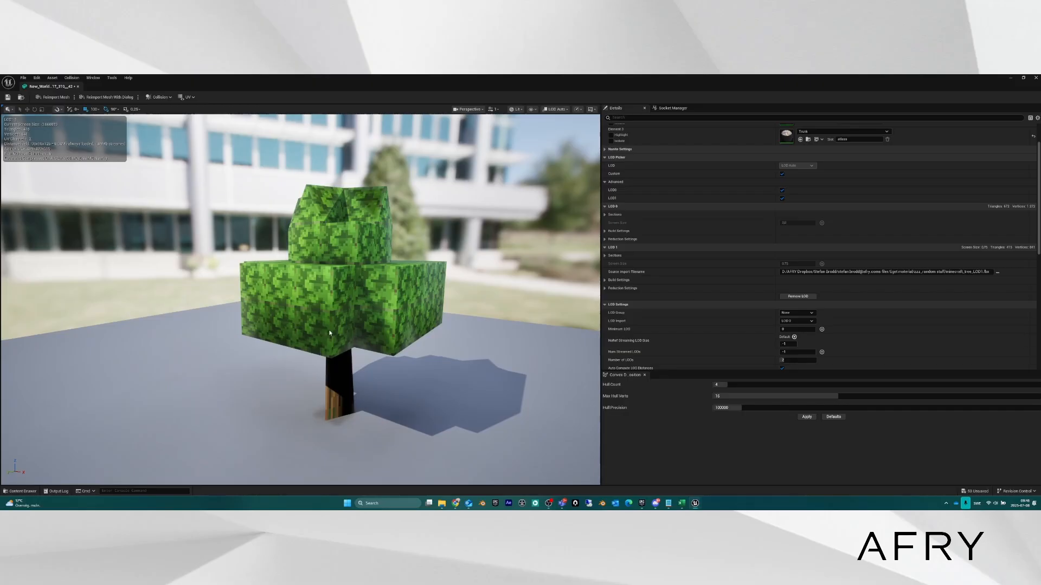
{"action": "right_click_drag", "start_coordinate": [330, 334], "coordinate": [347, 307]}
{"action": "key", "text": "w"}
{"action": "key", "text": "s"}
{"action": "key", "text": "s"}
{"action": "key", "text": "w"}
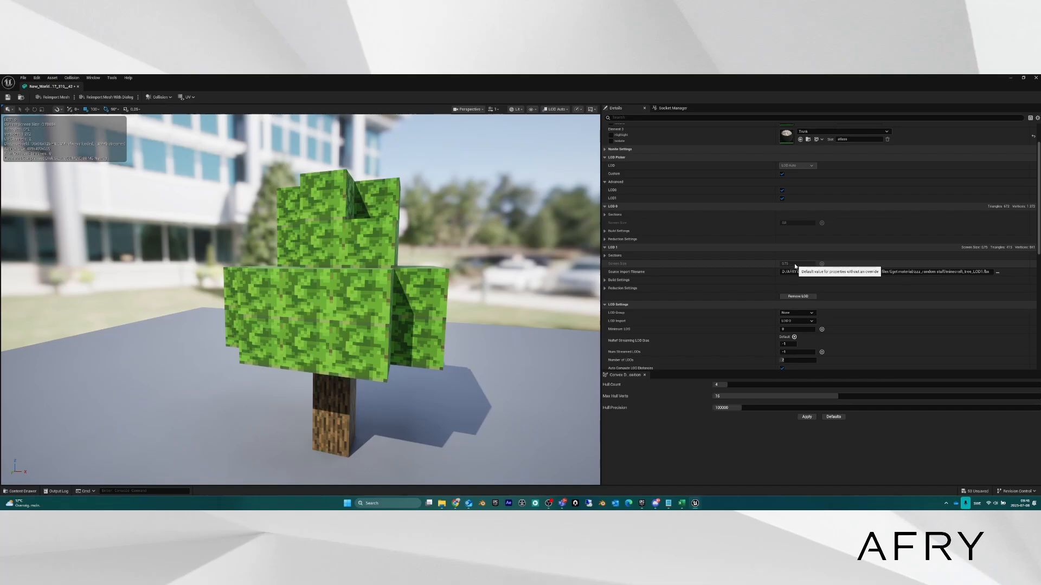
{"action": "right_click_drag", "start_coordinate": [380, 296], "coordinate": [333, 213]}
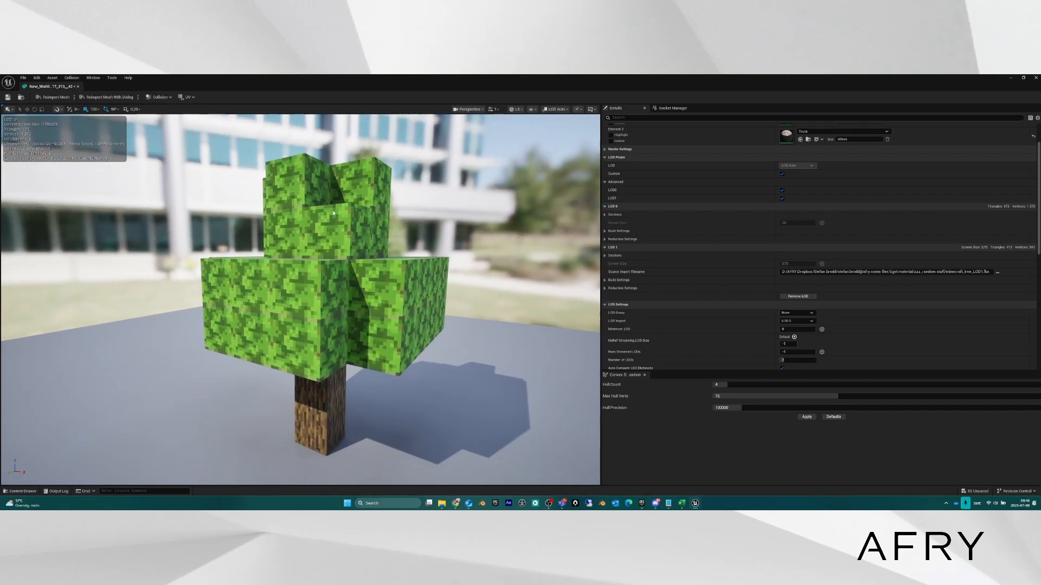
{"action": "right_click_drag", "start_coordinate": [335, 272], "coordinate": [341, 259]}
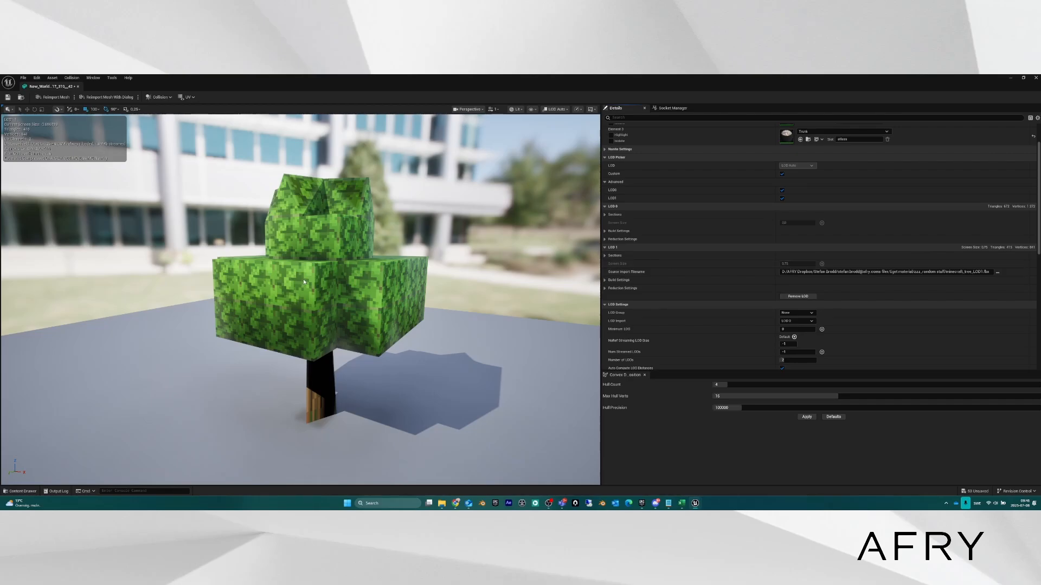
{"action": "right_click_drag", "start_coordinate": [304, 282], "coordinate": [344, 287]}
{"action": "key", "text": "w"}
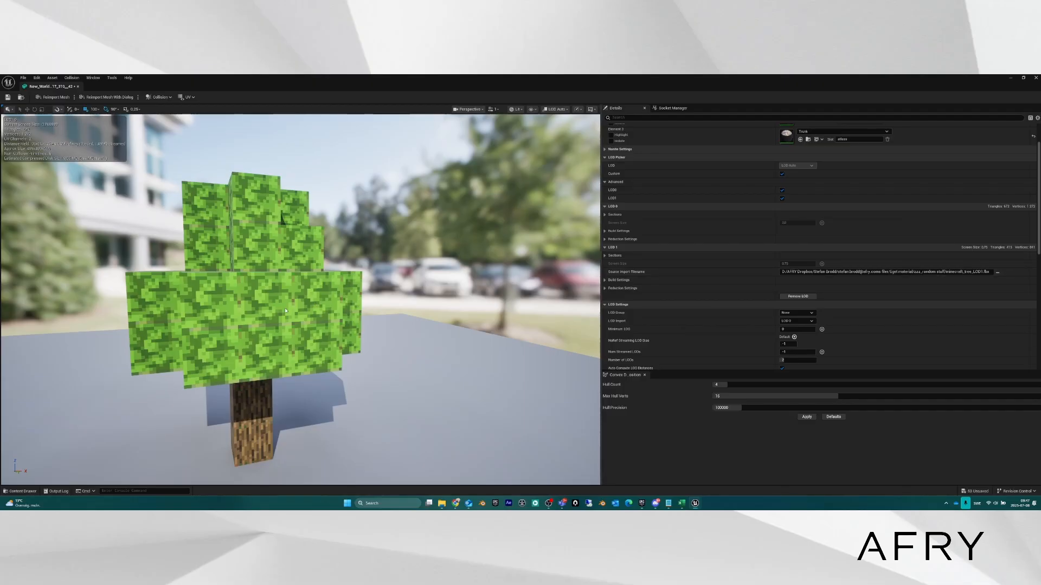
{"action": "right_click_drag", "start_coordinate": [339, 283], "coordinate": [271, 287]}
{"action": "scroll", "coordinate": [713, 223], "scroll_direction": "up", "scroll_amount": 3}
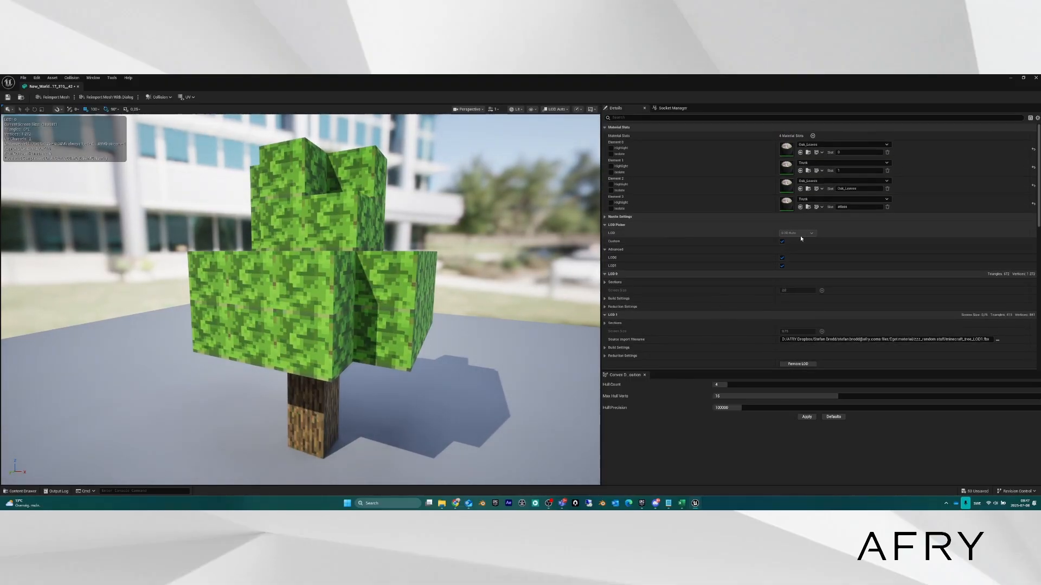
Untick LOD Picker Custom and choose Import LOD Level 2 from the LOD Import dropdown.
{"action": "left_click", "coordinate": [783, 242]}
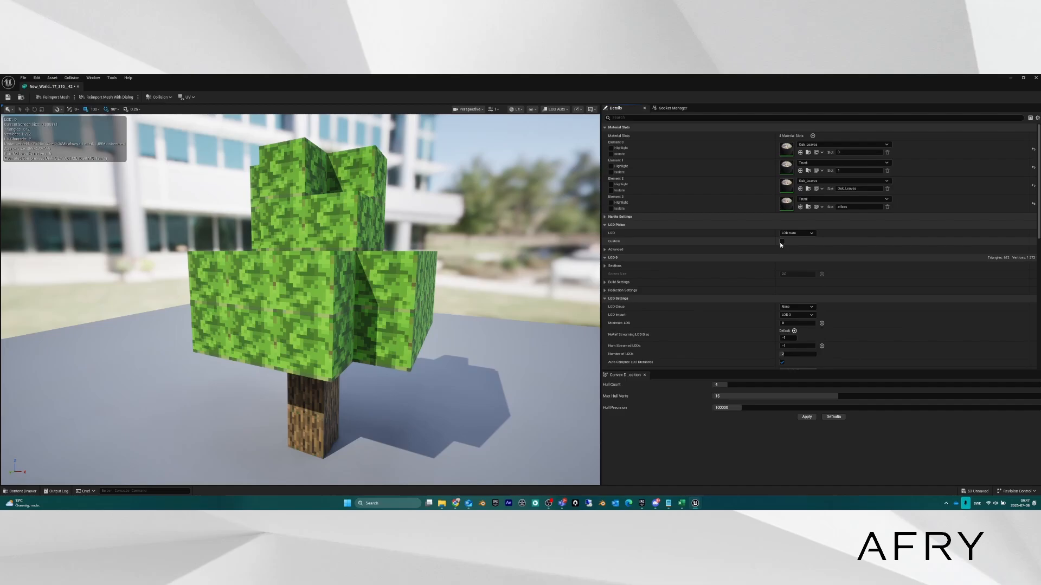
{"action": "left_click", "coordinate": [812, 234]}
{"action": "left_click", "coordinate": [813, 235]}
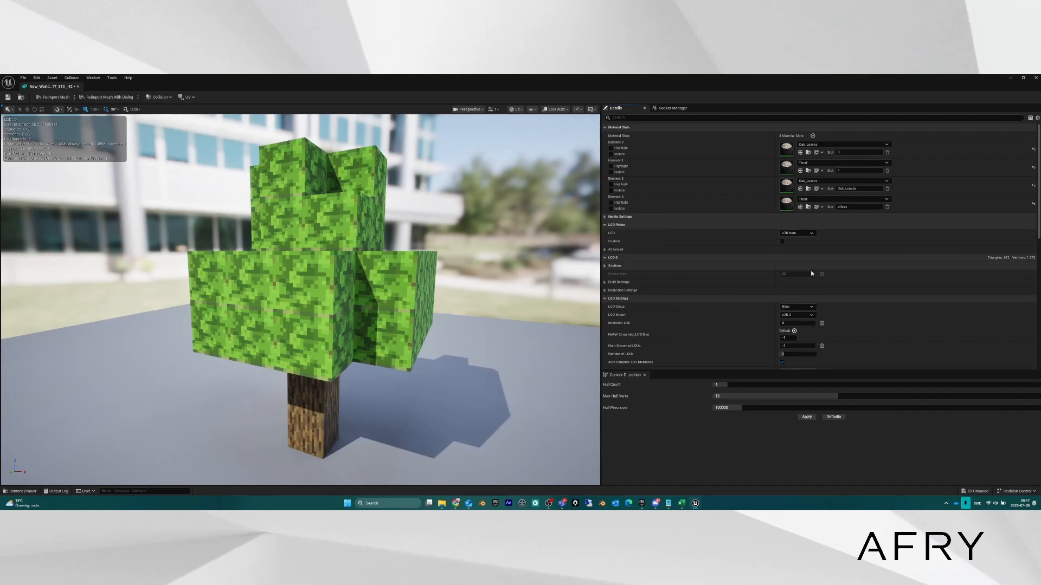
{"action": "left_click", "coordinate": [811, 315]}
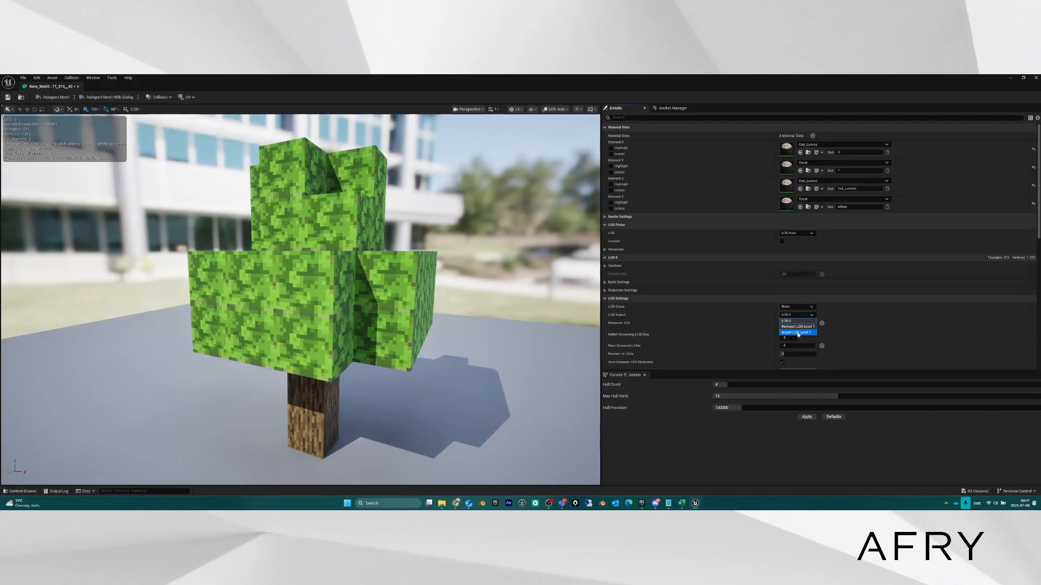
{"action": "left_click", "coordinate": [799, 332]}
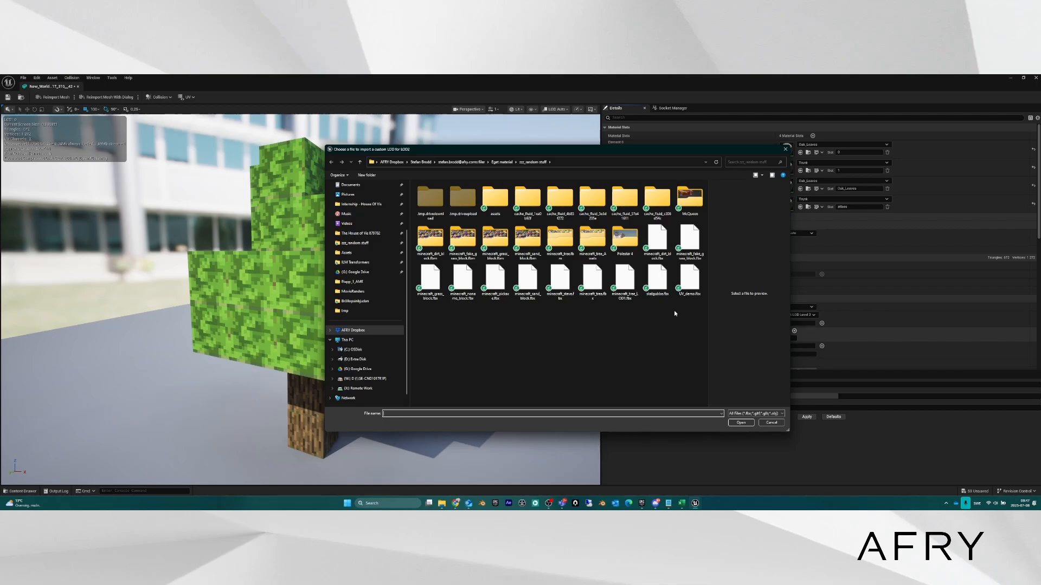
Cancel the LOD 2 file picker with Escape.
{"action": "key", "text": "Escape"}
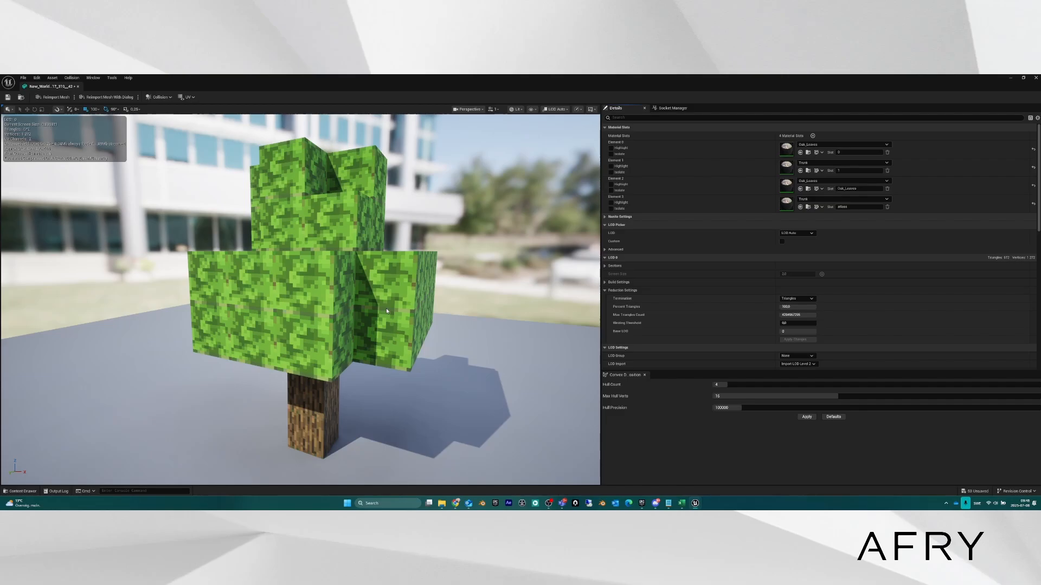
Orbit the tree preview slightly, then minimize the Static Mesh Editor.
{"action": "left_click_drag", "start_coordinate": [387, 310], "coordinate": [343, 303]}
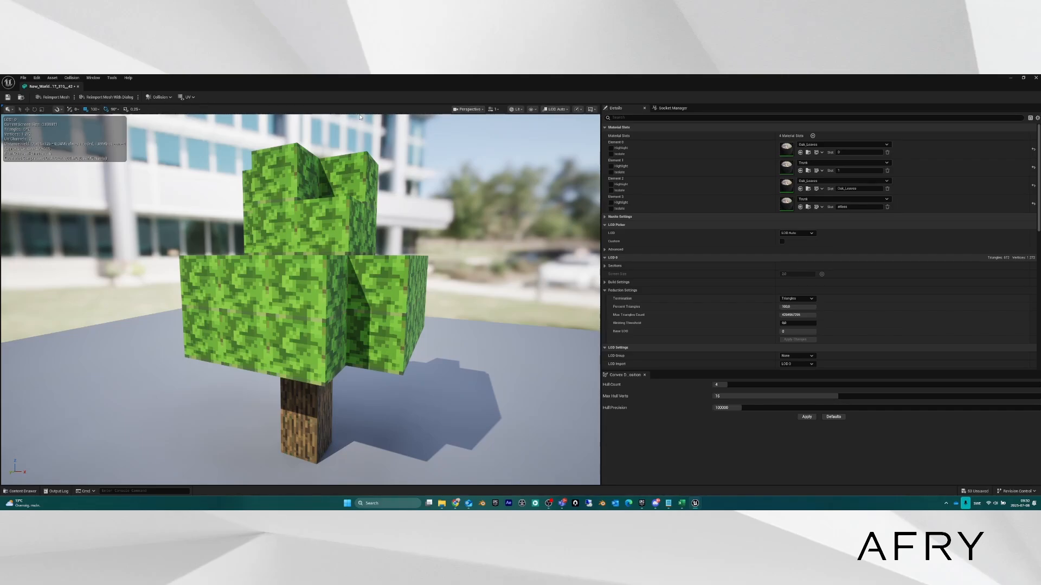
{"action": "left_click", "coordinate": [1010, 78]}
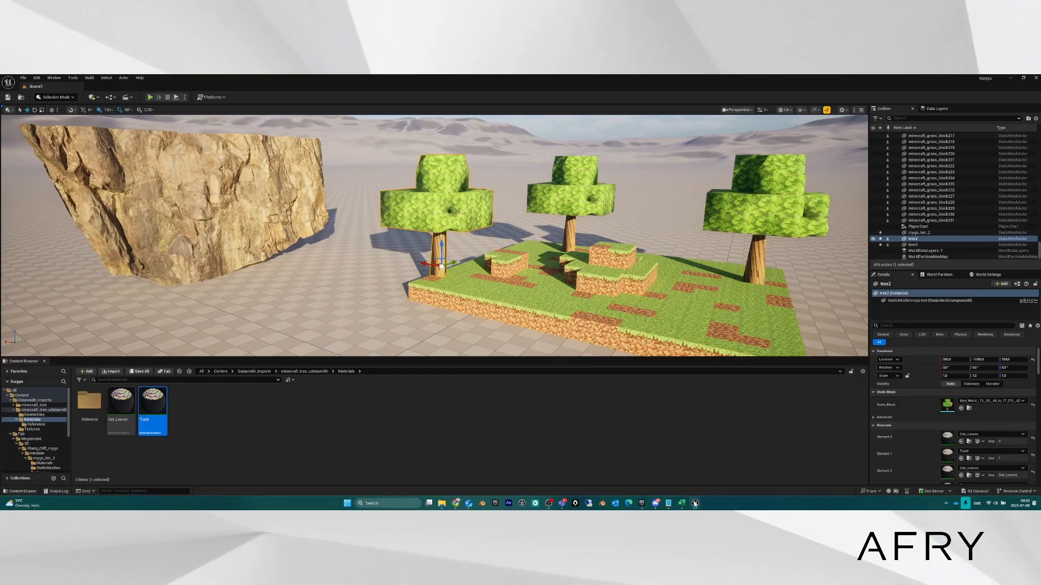
Bring the tree static mesh editor back to the front from its taskbar preview.
{"action": "mouse_move", "coordinate": [695, 503]}
{"action": "left_click", "coordinate": [751, 458]}
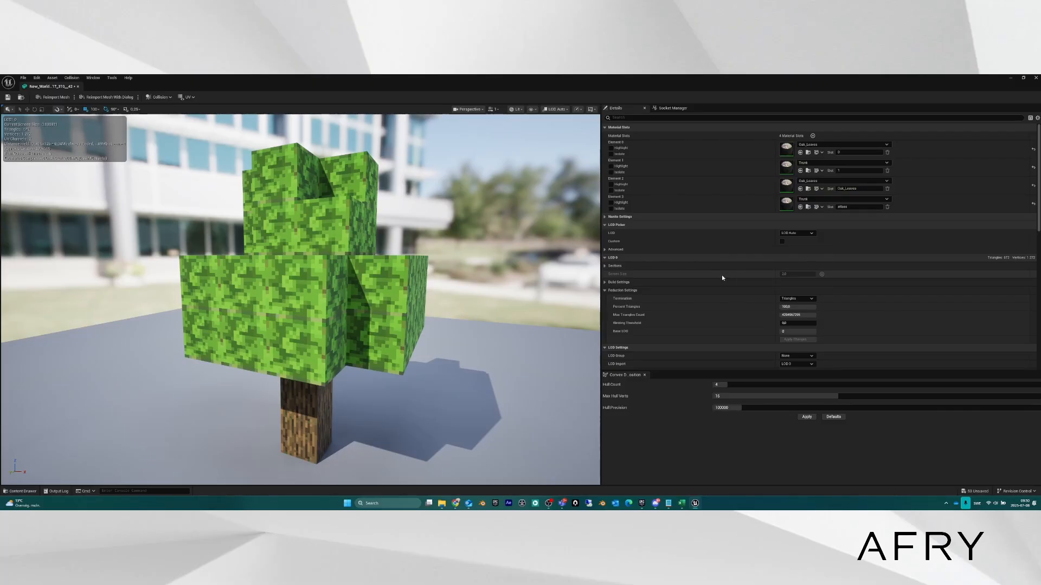
Turn off automatic LOD distance calculation so the LOD screen sizes can be edited.
{"action": "scroll", "coordinate": [710, 292], "scroll_direction": "down", "scroll_amount": 2}
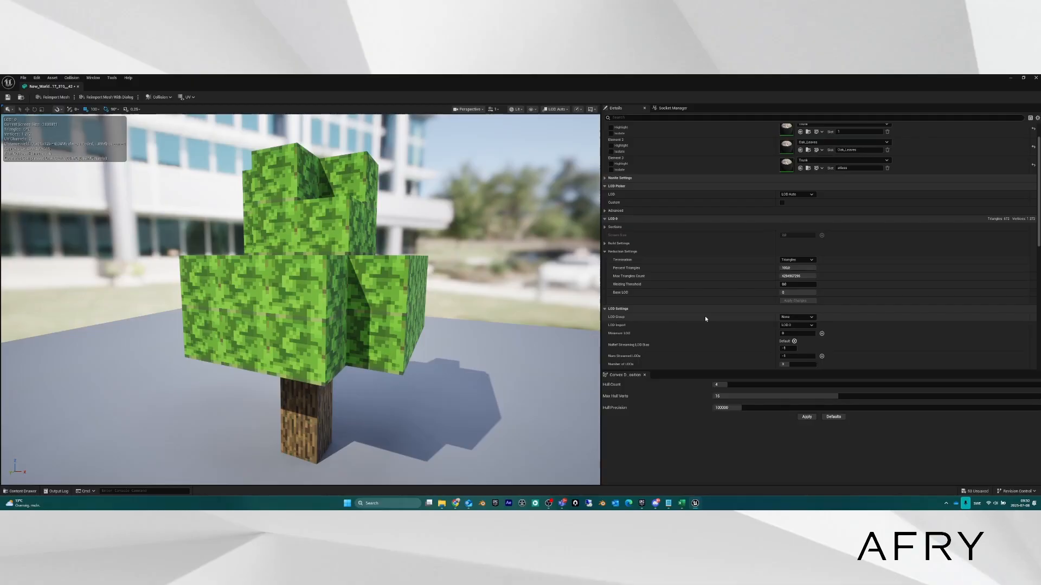
{"action": "scroll", "coordinate": [704, 316], "scroll_direction": "down", "scroll_amount": 4}
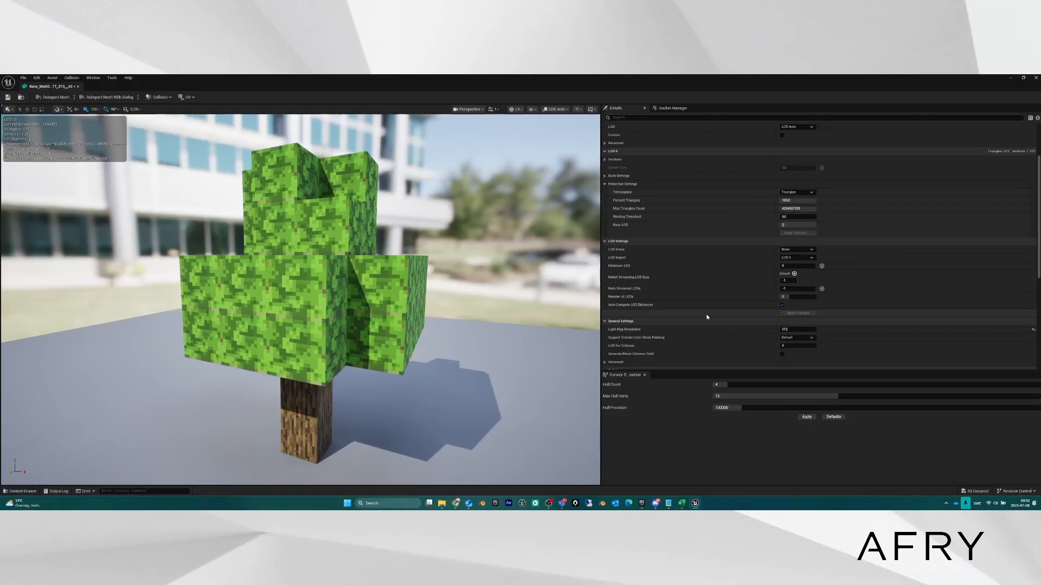
{"action": "scroll", "coordinate": [706, 317], "scroll_direction": "down", "scroll_amount": 1}
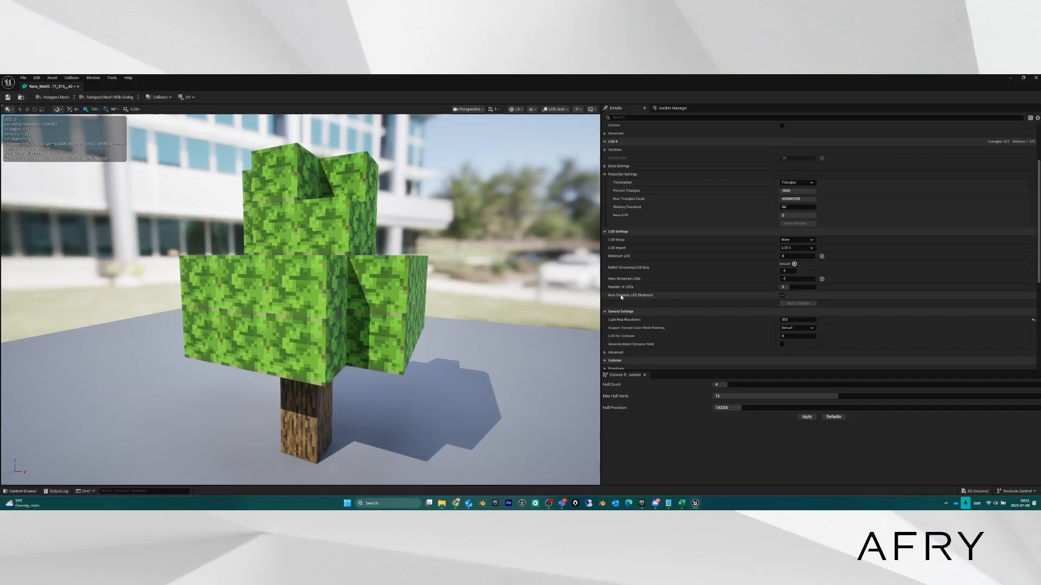
{"action": "left_click", "coordinate": [782, 296]}
{"action": "left_click", "coordinate": [782, 296]}
{"action": "left_click", "coordinate": [782, 296]}
{"action": "left_click", "coordinate": [781, 296]}
{"action": "left_click", "coordinate": [782, 295]}
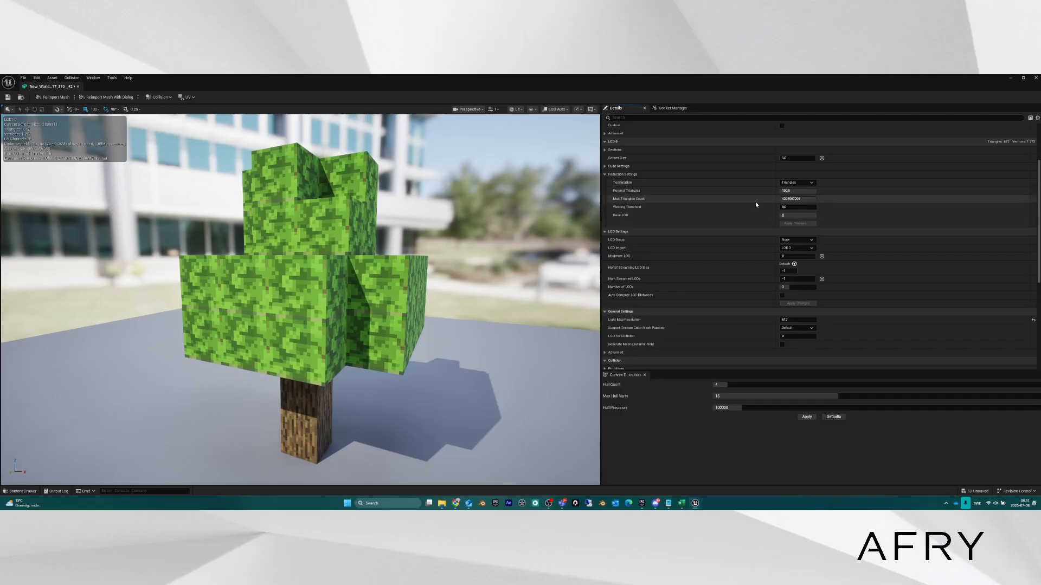
{"action": "scroll", "coordinate": [708, 190], "scroll_direction": "up", "scroll_amount": 4}
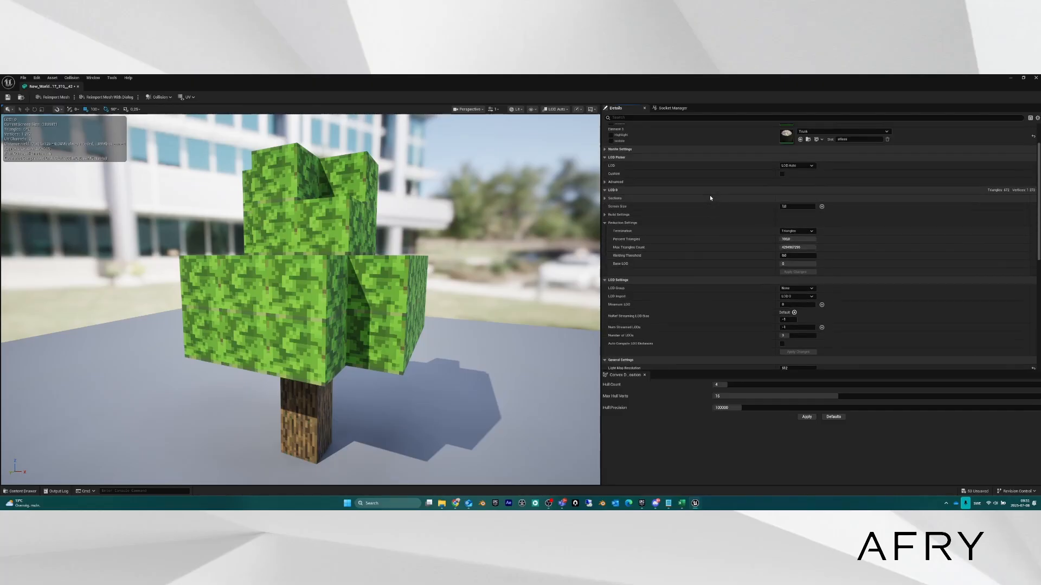
Preview LOD 1 and set its screen size to 0.66.
{"action": "left_click", "coordinate": [812, 194]}
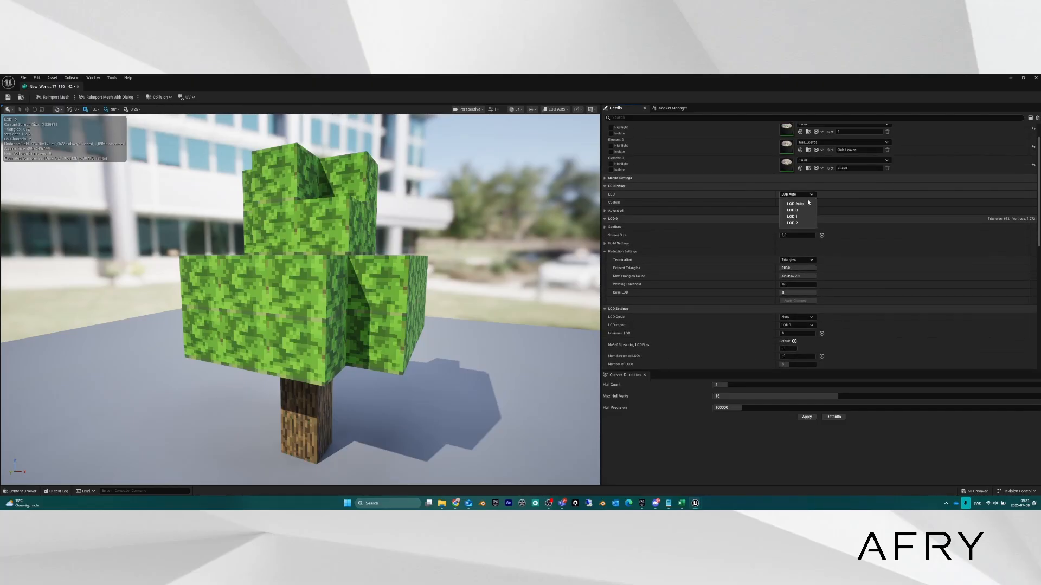
{"action": "left_click", "coordinate": [800, 217]}
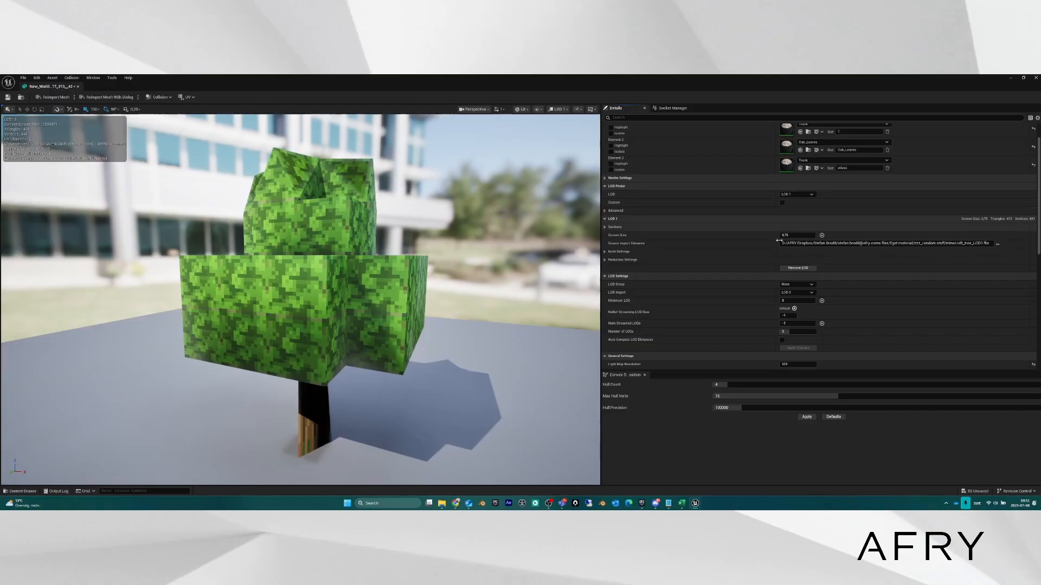
{"action": "left_click", "coordinate": [794, 236]}
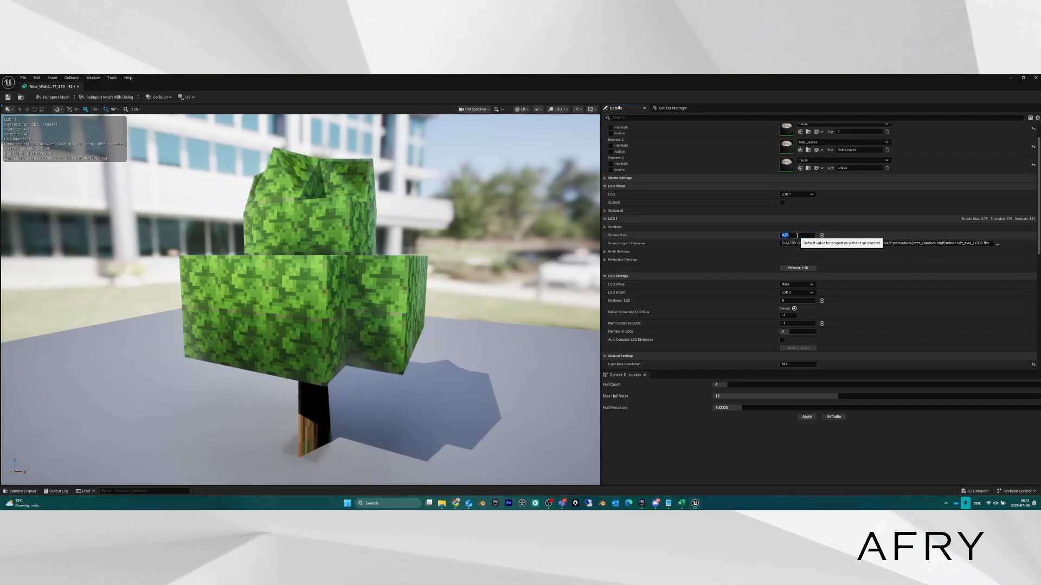
{"action": "type", "text": ",66"}
{"action": "key", "text": "Return"}
{"action": "mouse_move", "coordinate": [488, 401]}
{"action": "right_mouse_down"}
{"action": "mouse_move", "coordinate": [488, 450]}
{"action": "mouse_move", "coordinate": [487, 401]}
{"action": "right_mouse_up"}
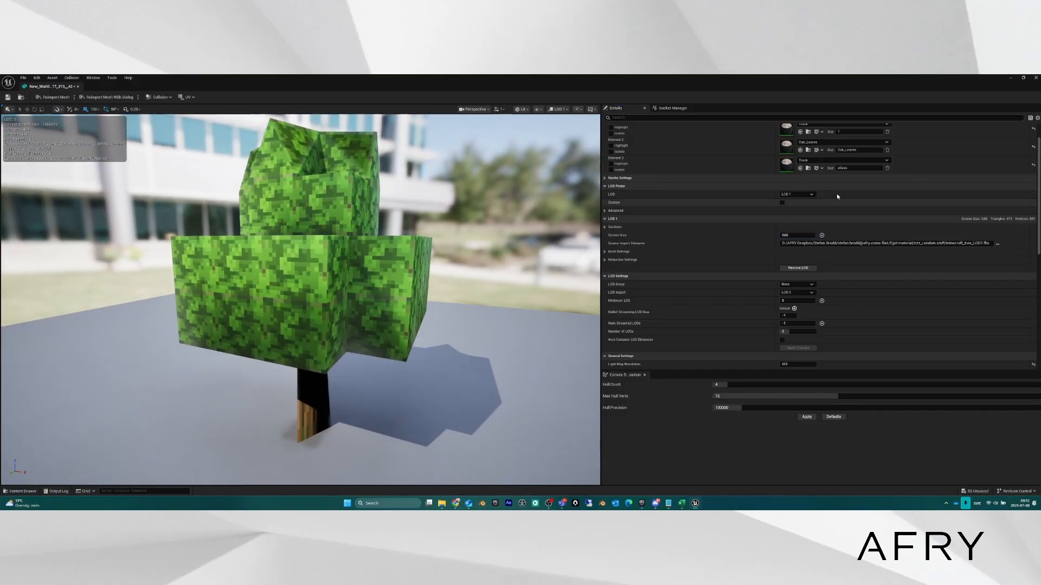
Return the preview to LOD Auto and dolly the camera to test LOD switching.
{"action": "left_click", "coordinate": [802, 195]}
{"action": "left_click", "coordinate": [798, 204]}
{"action": "mouse_move", "coordinate": [368, 261]}
{"action": "right_mouse_down"}
{"action": "mouse_move", "coordinate": [369, 312]}
{"action": "mouse_move", "coordinate": [369, 280]}
{"action": "right_mouse_up"}
{"action": "left_click", "coordinate": [814, 194]}
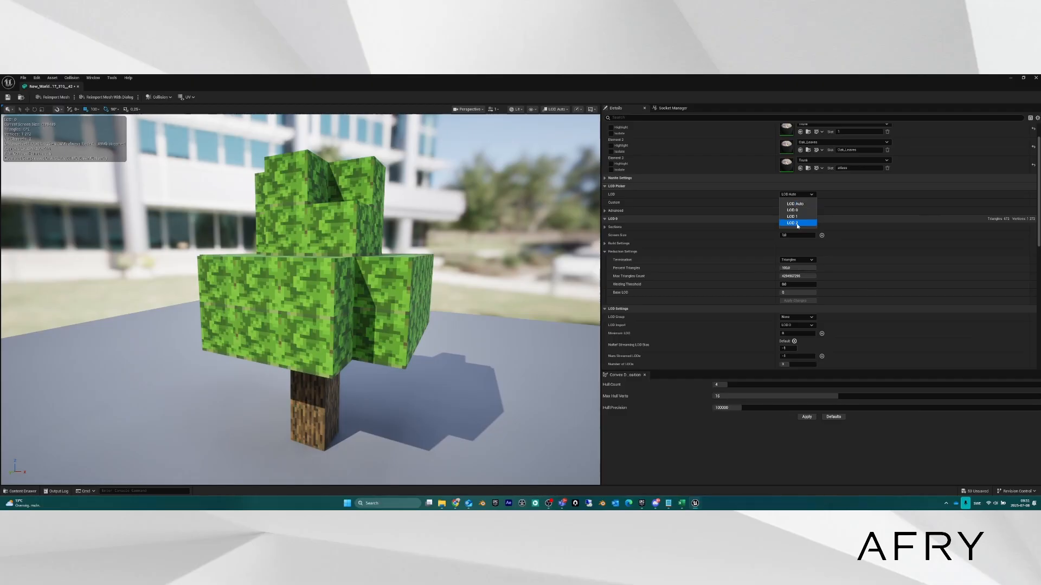
Preview LOD 2 and set its screen size to 0.33.
{"action": "left_click", "coordinate": [796, 224]}
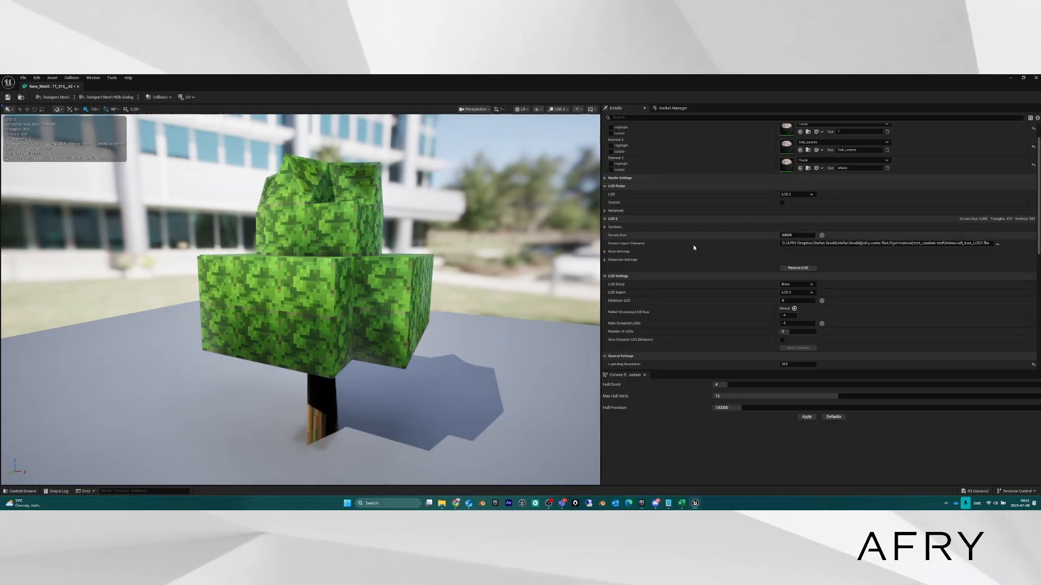
{"action": "scroll", "coordinate": [694, 238], "scroll_direction": "down", "scroll_amount": 2}
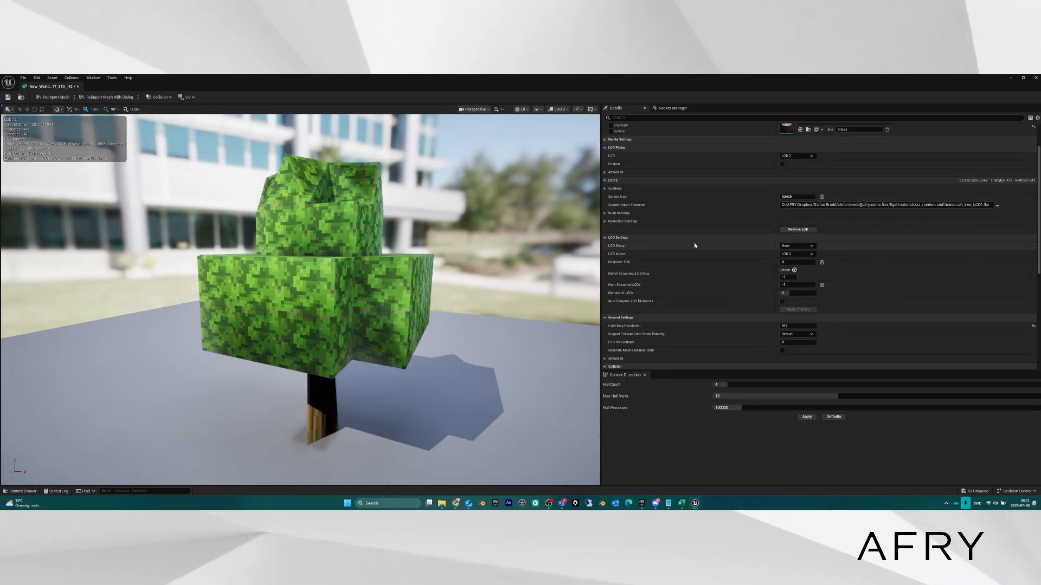
{"action": "left_click", "coordinate": [796, 197]}
{"action": "type", "text": "0,33"}
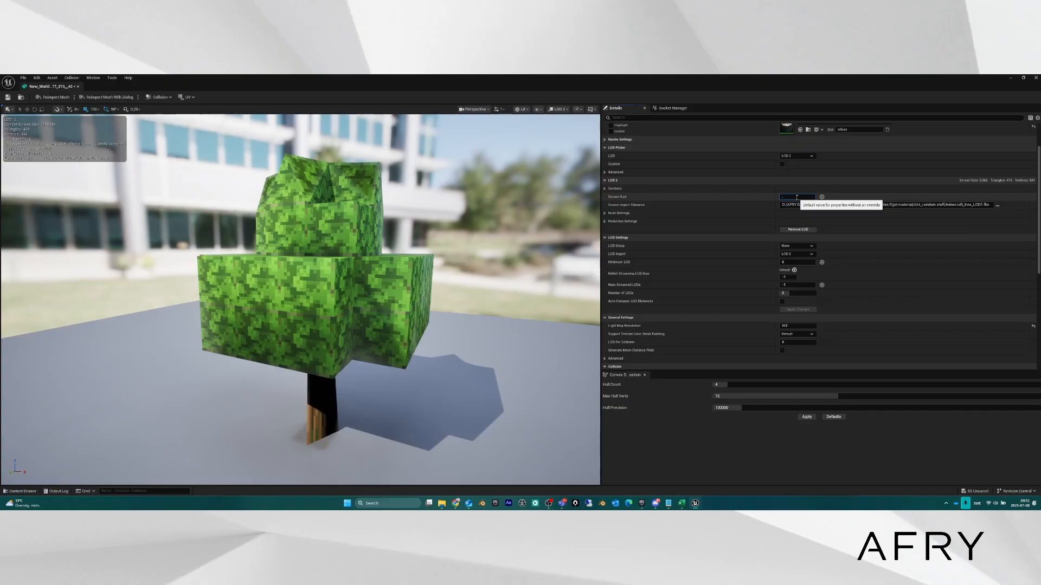
{"action": "key", "text": "Return"}
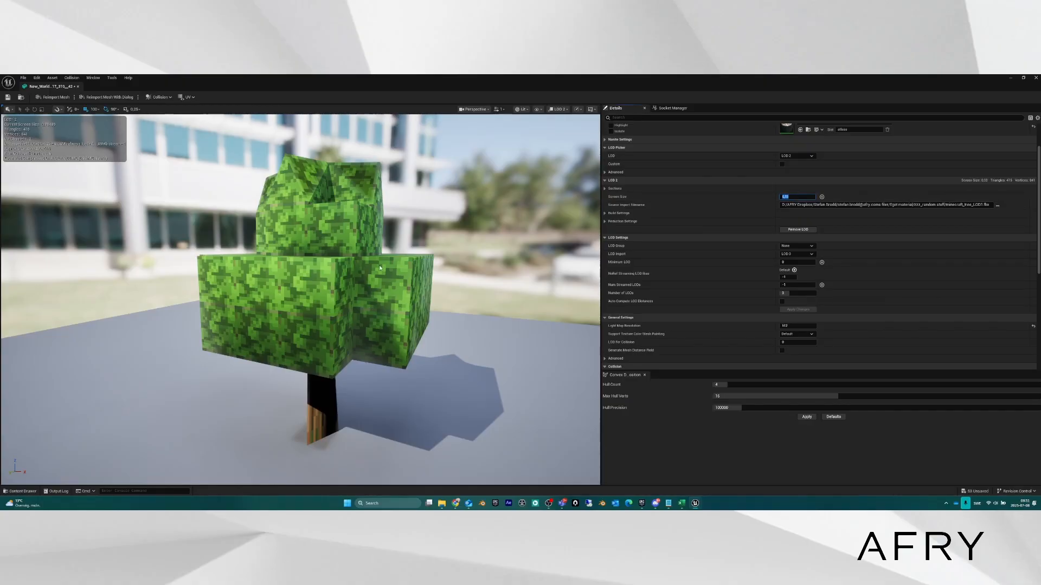
Move the camera toward the tree and expand the LOD 2 Reduction Settings.
{"action": "scroll", "coordinate": [334, 289], "scroll_direction": "down", "scroll_amount": 5}
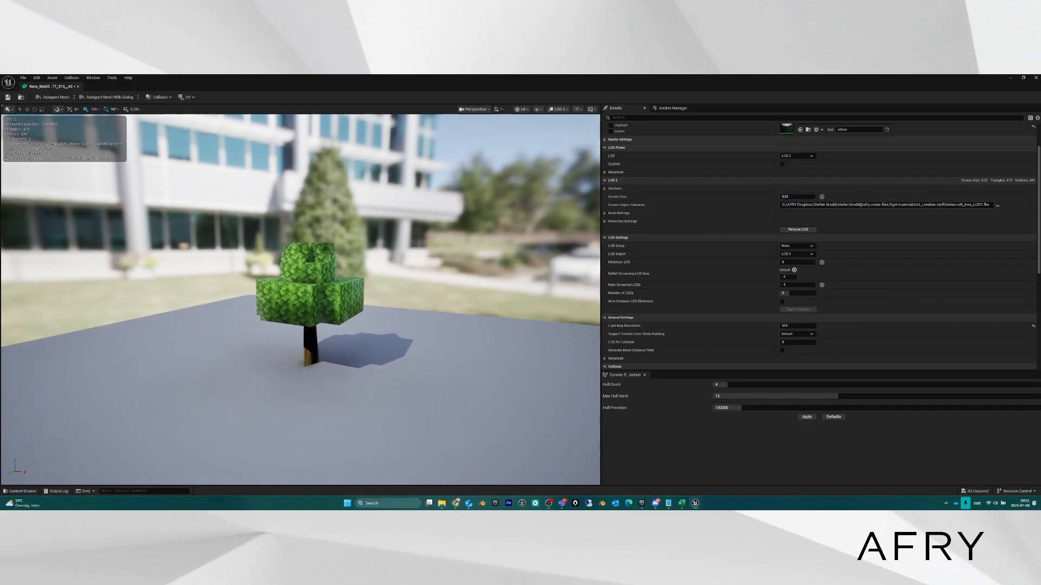
{"action": "scroll", "coordinate": [335, 289], "scroll_direction": "up", "scroll_amount": 3}
{"action": "scroll", "coordinate": [335, 289], "scroll_direction": "down", "scroll_amount": 3}
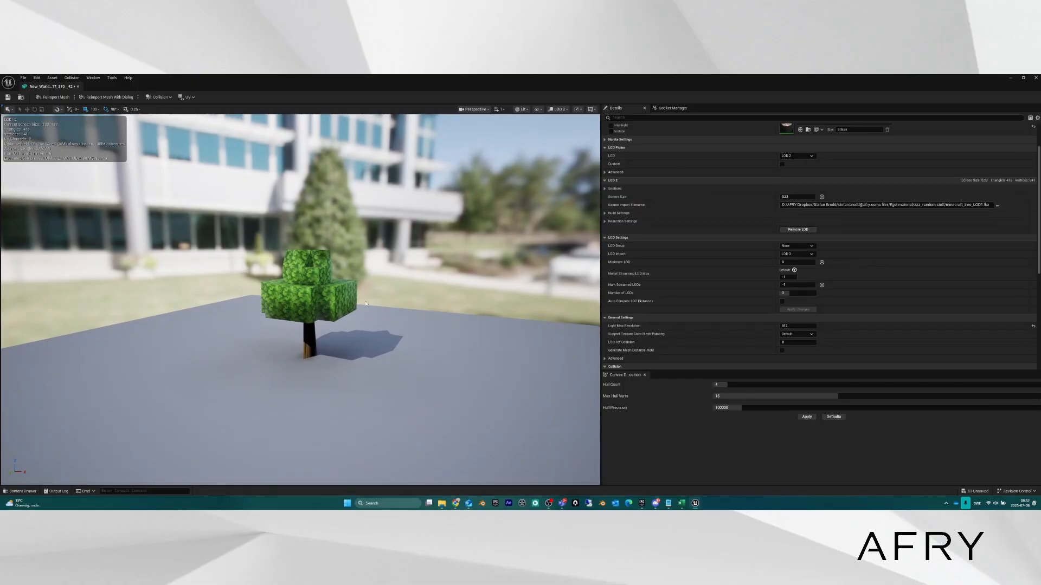
{"action": "mouse_move", "coordinate": [347, 260]}
{"action": "right_mouse_down"}
{"action": "mouse_move", "coordinate": [340, 248]}
{"action": "mouse_move", "coordinate": [346, 268]}
{"action": "right_mouse_up"}
{"action": "key", "text": "w"}
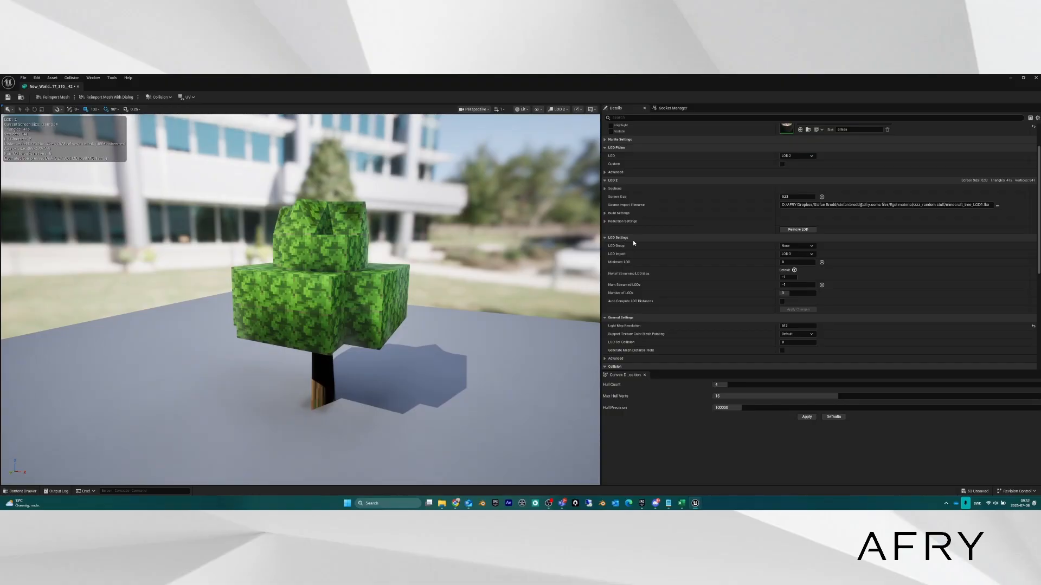
{"action": "left_click", "coordinate": [605, 222]}
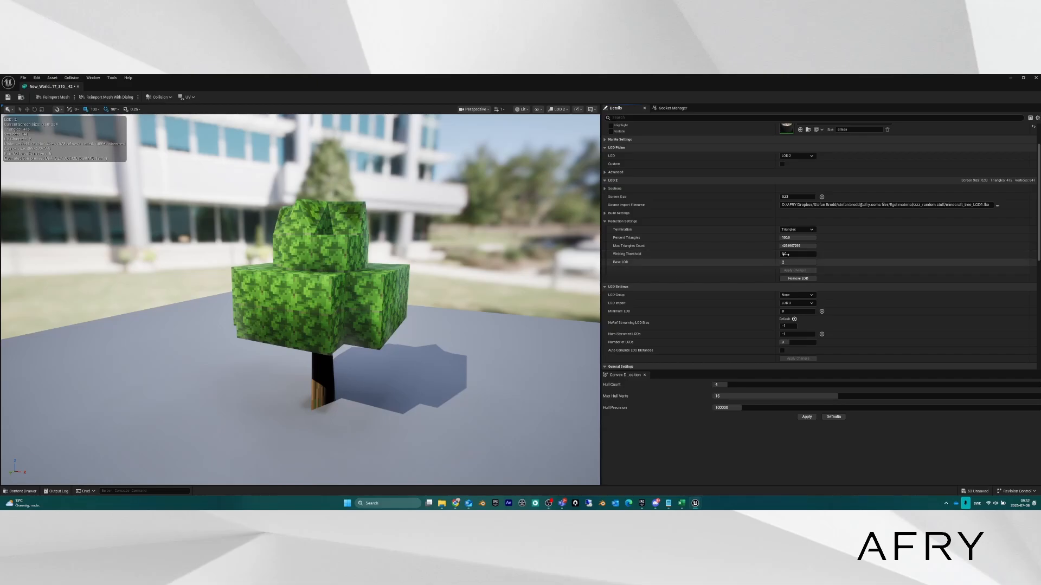
Lower LOD 2 Percent Triangles to about 24 and apply the changes.
{"action": "left_click", "coordinate": [797, 238]}
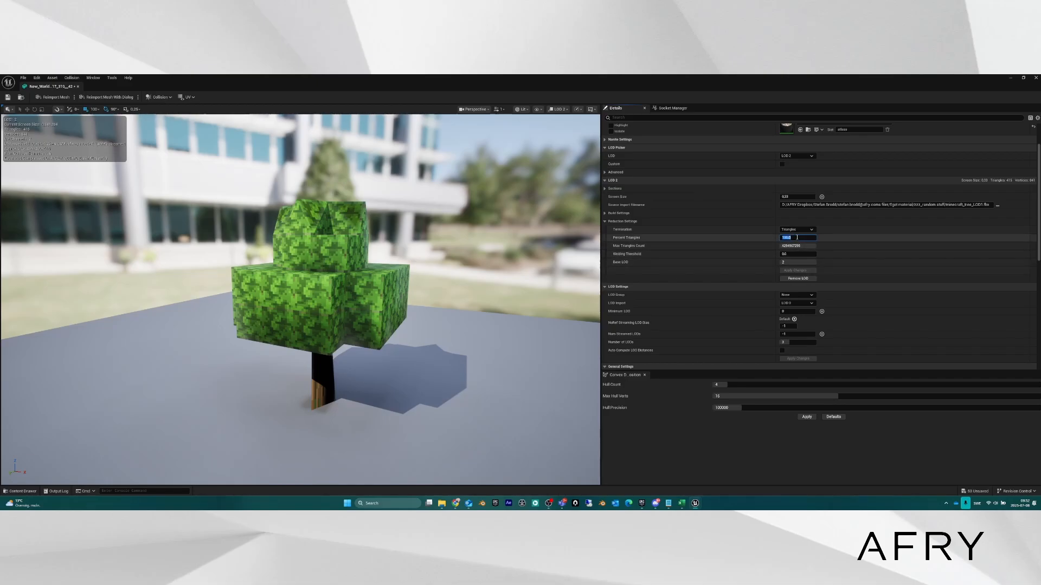
{"action": "scroll", "coordinate": [300, 299], "scroll_direction": "down", "scroll_amount": 8}
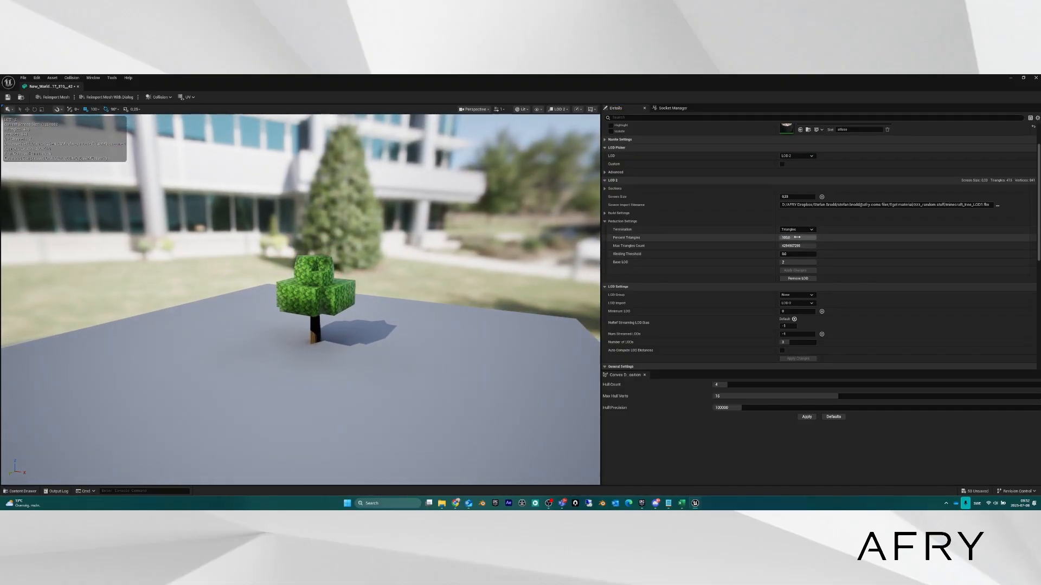
{"action": "left_click_drag", "start_coordinate": [797, 238], "coordinate": [786, 238]}
{"action": "left_click_drag", "start_coordinate": [806, 239], "coordinate": [785, 238]}
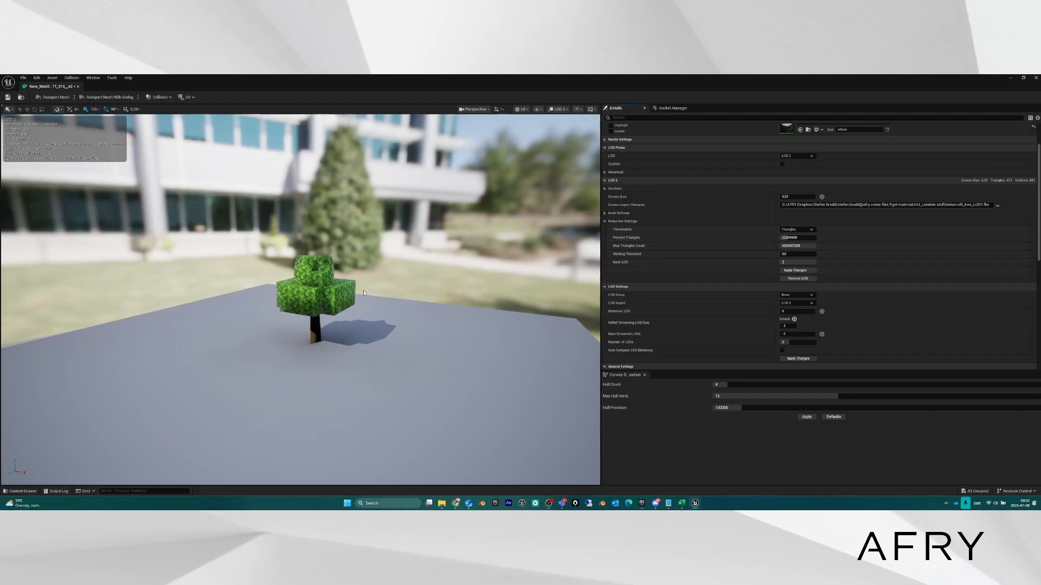
{"action": "right_click_drag", "start_coordinate": [488, 287], "coordinate": [498, 283]}
{"action": "key", "text": "w"}
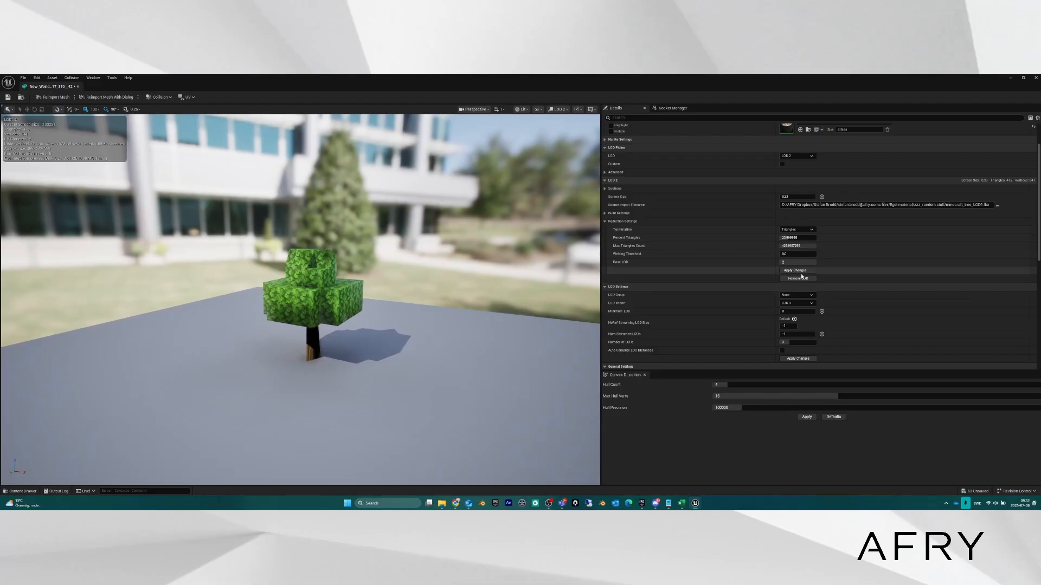
{"action": "left_click", "coordinate": [794, 270]}
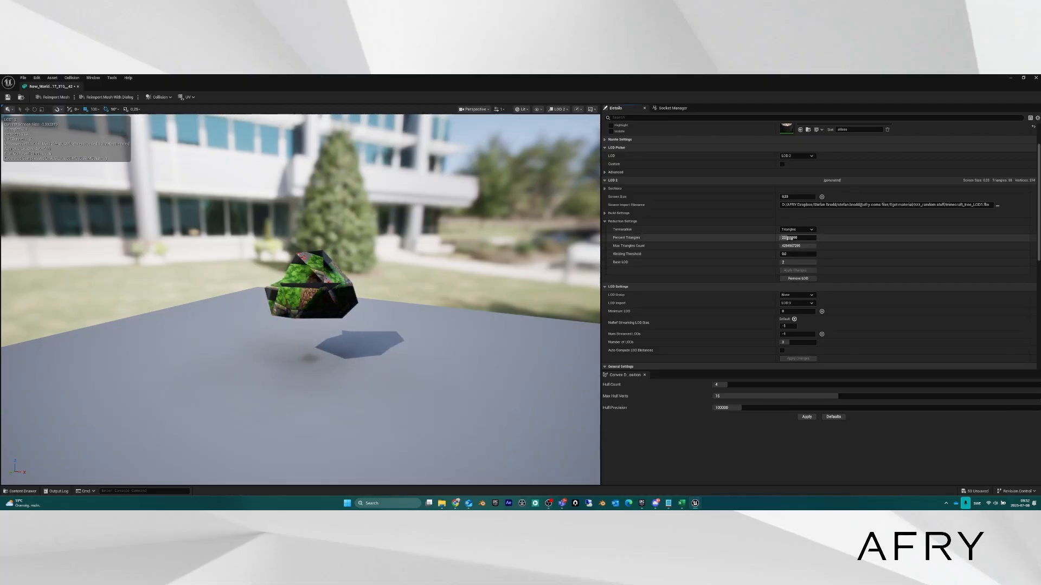
Raise Percent Triangles to about 41, reapply, inspect the tree, and close the mesh editor.
{"action": "left_click_drag", "start_coordinate": [787, 238], "coordinate": [797, 237]}
{"action": "left_click", "coordinate": [796, 270]}
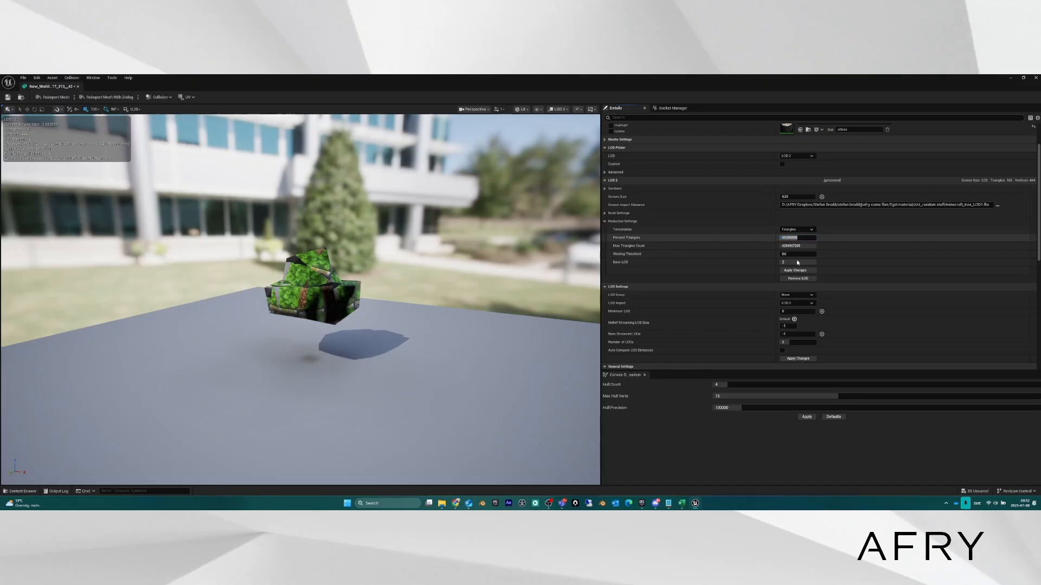
{"action": "left_click", "coordinate": [797, 273]}
{"action": "right_click_drag", "start_coordinate": [328, 281], "coordinate": [355, 300]}
{"action": "right_click_drag", "start_coordinate": [304, 267], "coordinate": [304, 268]}
{"action": "key", "text": "a"}
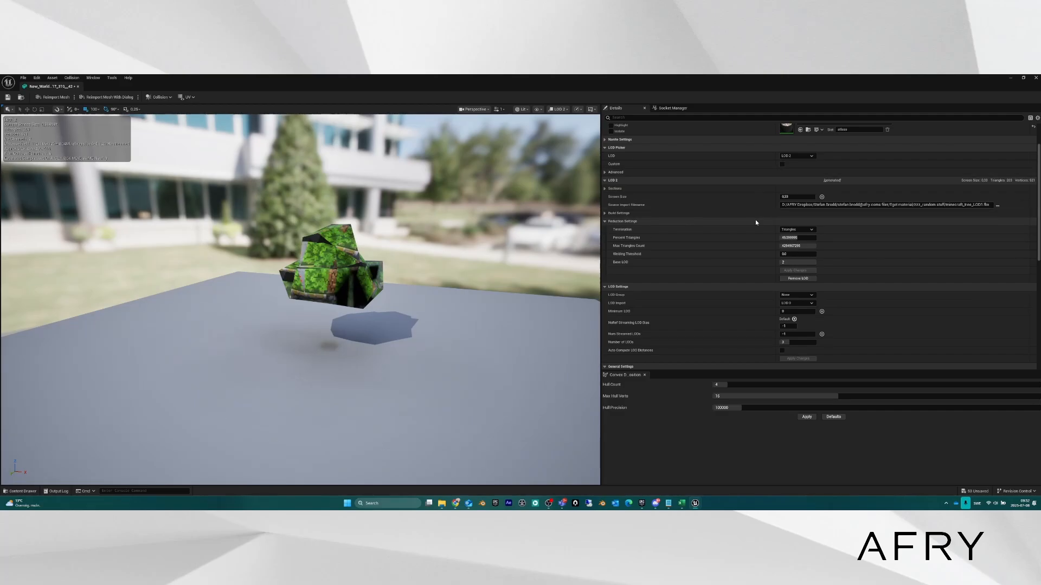
{"action": "scroll", "coordinate": [758, 217], "scroll_direction": "up", "scroll_amount": 3}
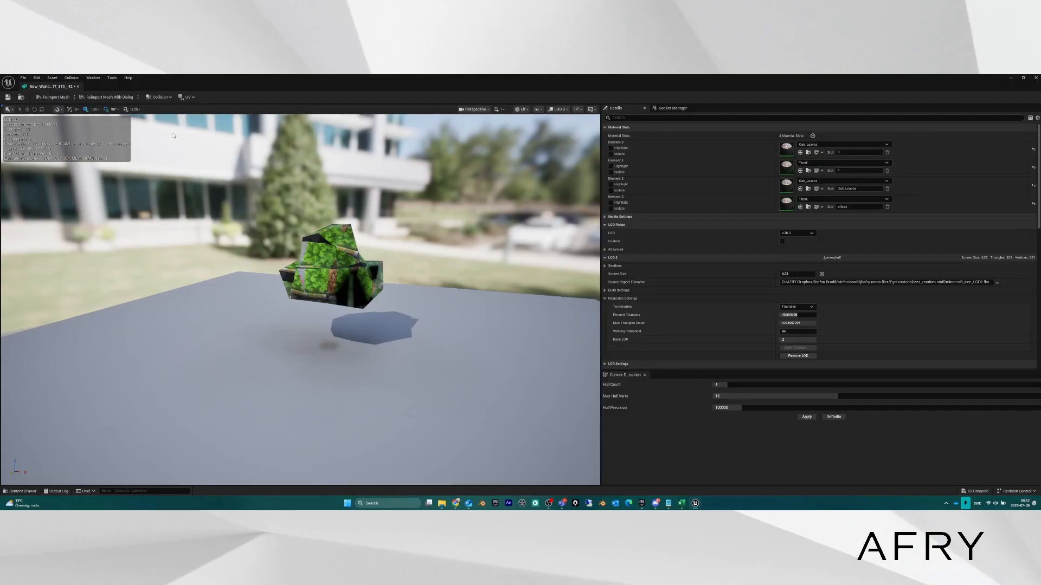
{"action": "left_click", "coordinate": [1036, 79]}
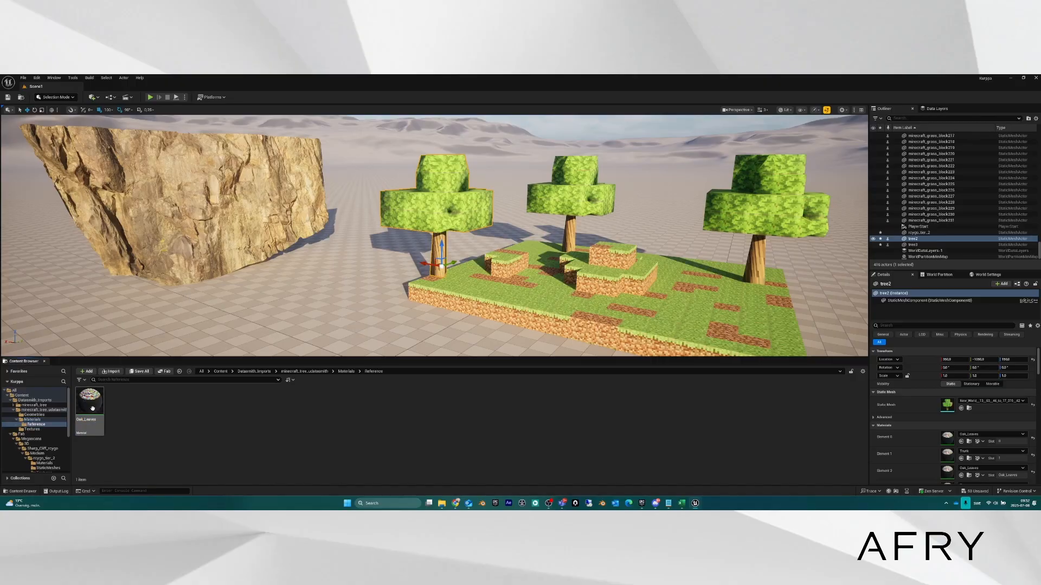
Open the Oak_Leaves material and its leaf texture atlas.
{"action": "double_click", "coordinate": [121, 404]}
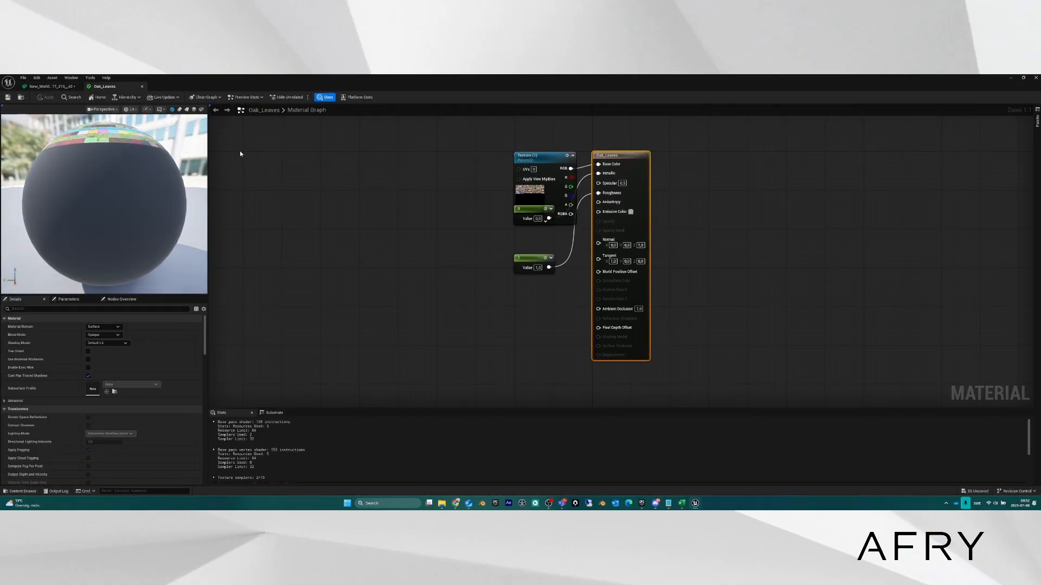
{"action": "left_click", "coordinate": [534, 192]}
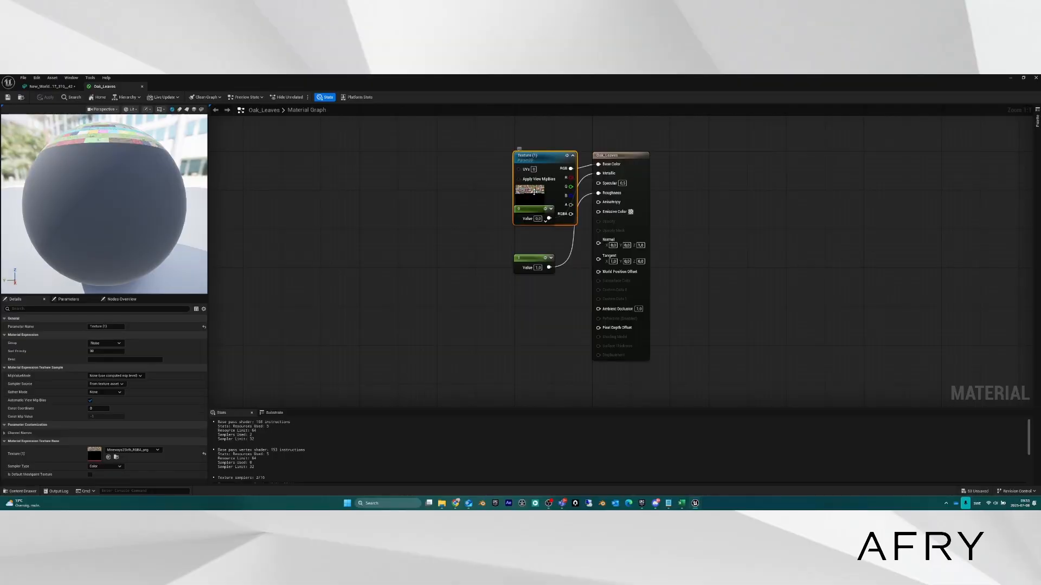
{"action": "double_click", "coordinate": [90, 457]}
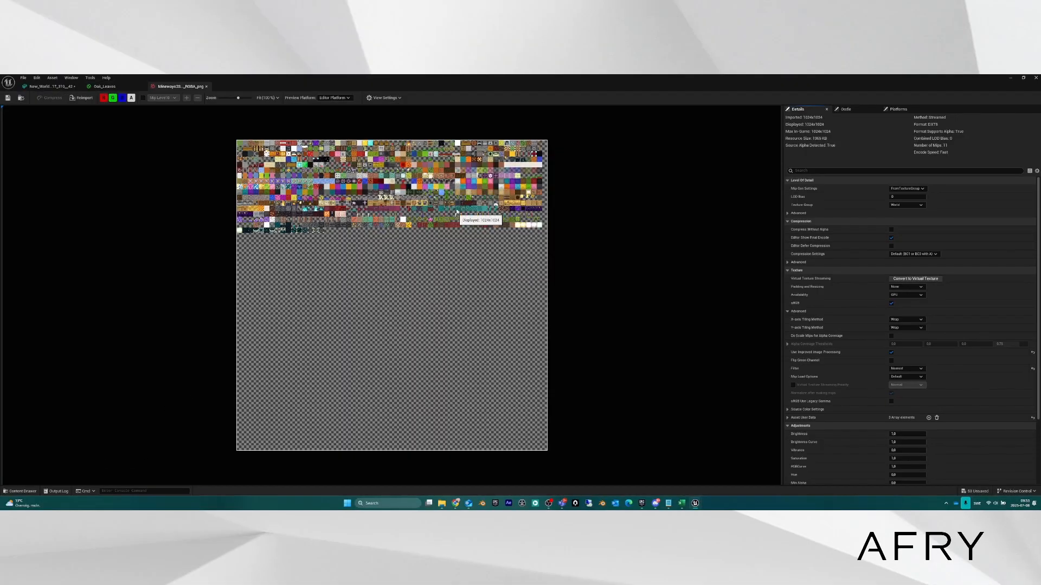
Zoom and pan across the block-texture atlas, then minimize the texture editor.
{"action": "scroll", "coordinate": [461, 166], "scroll_direction": "up", "scroll_amount": 5}
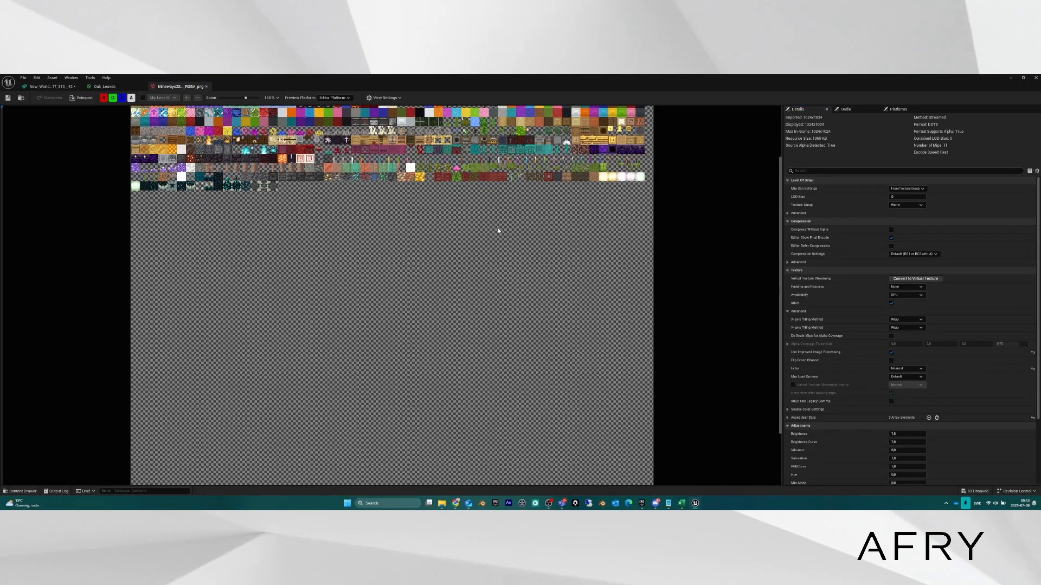
{"action": "scroll", "coordinate": [497, 230], "scroll_direction": "up", "scroll_amount": 2}
{"action": "scroll", "coordinate": [453, 263], "scroll_direction": "up", "scroll_amount": 3}
{"action": "scroll", "coordinate": [453, 262], "scroll_direction": "up", "scroll_amount": 2}
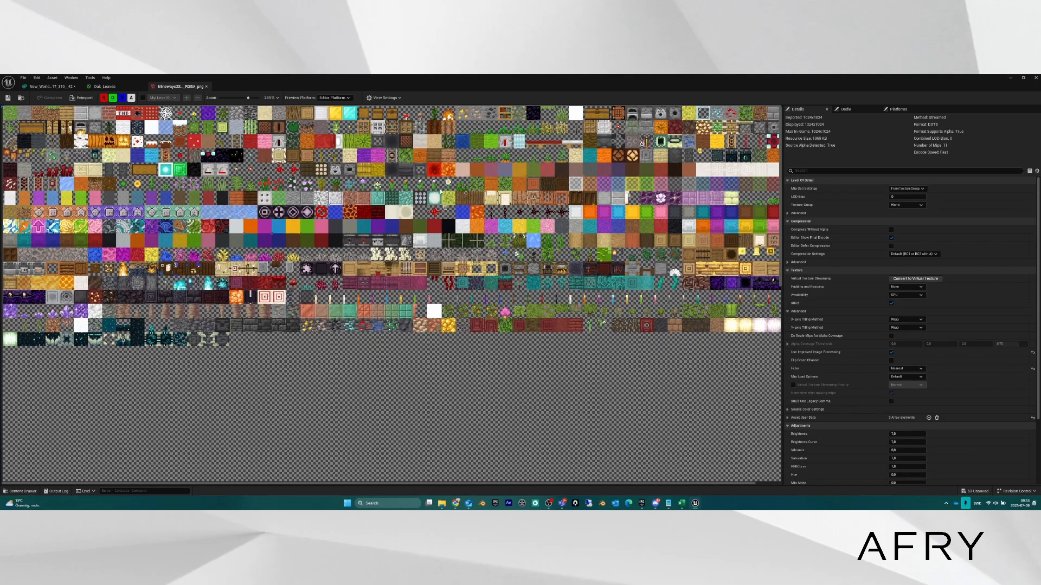
{"action": "right_click_drag", "start_coordinate": [394, 204], "coordinate": [366, 205]}
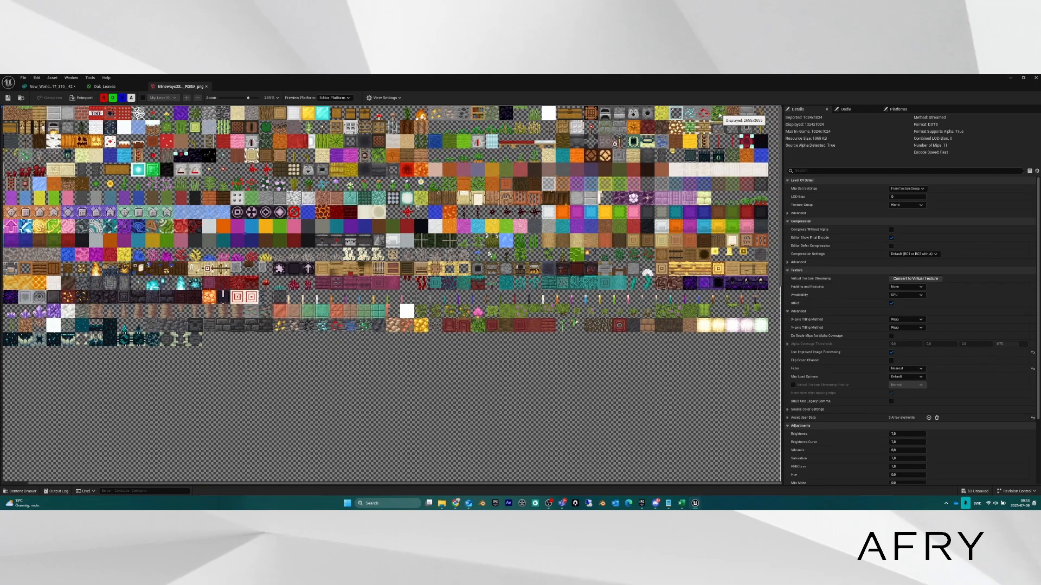
{"action": "scroll", "coordinate": [548, 245], "scroll_direction": "up", "scroll_amount": 2}
{"action": "right_click_drag", "start_coordinate": [549, 245], "coordinate": [470, 245]}
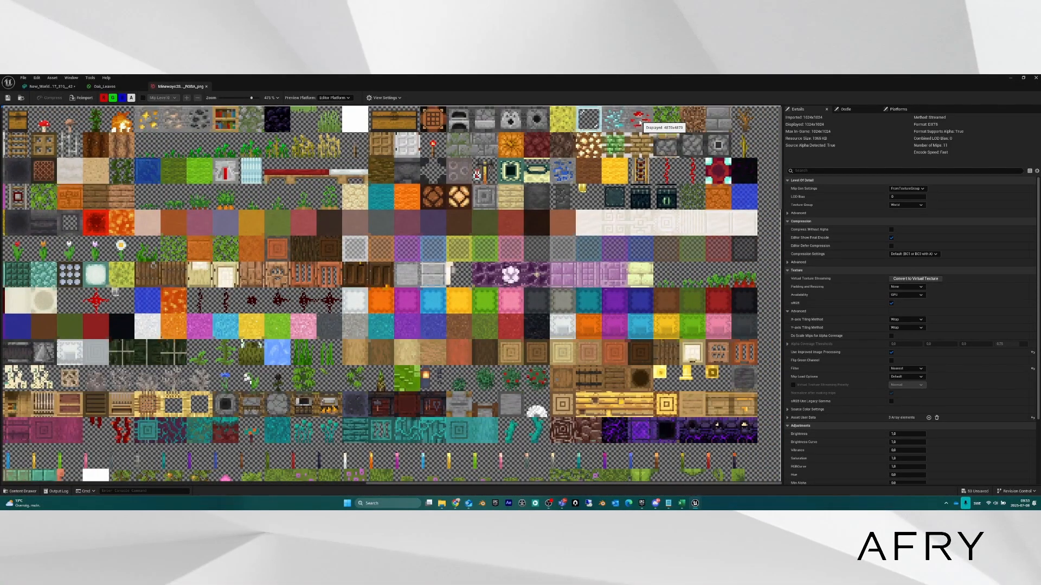
{"action": "left_click", "coordinate": [1011, 79]}
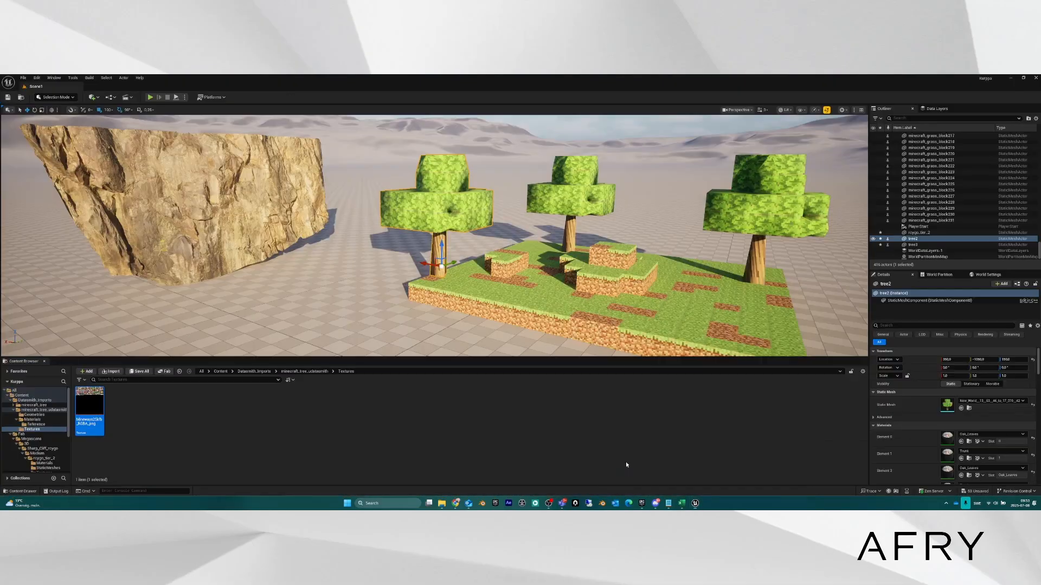
Restore the asset editor, switch to the New_World static mesh tab, and orbit around the reduced leaves.
{"action": "left_click", "coordinate": [758, 460]}
{"action": "left_click", "coordinate": [51, 86]}
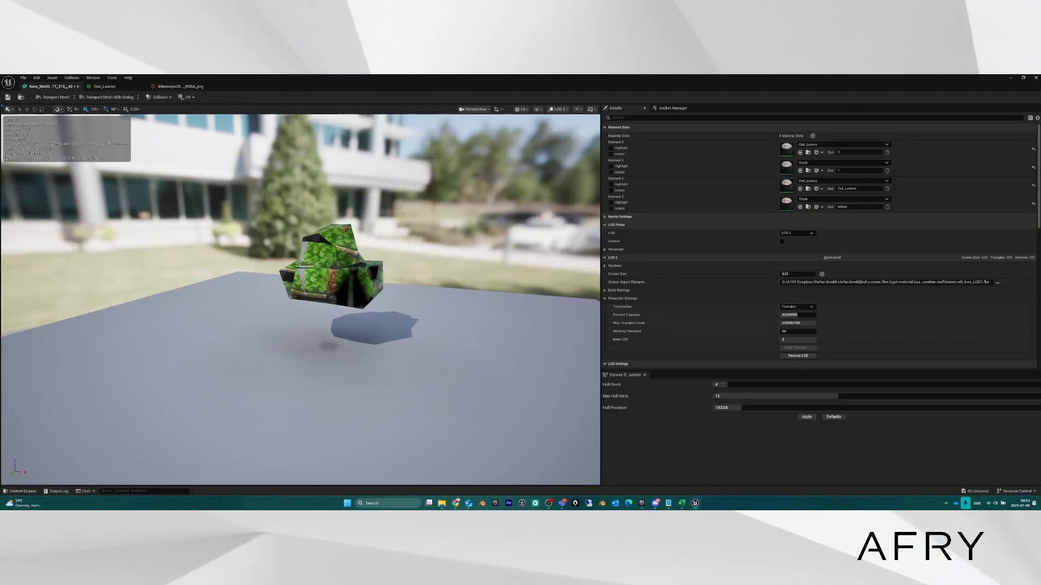
{"action": "right_click_drag", "start_coordinate": [317, 281], "coordinate": [490, 290]}
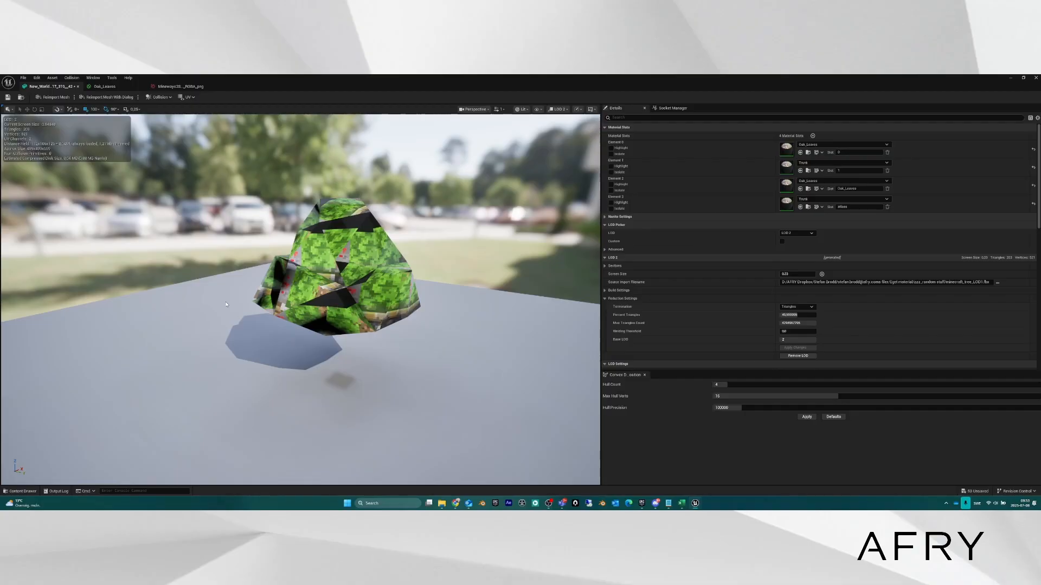
Save the tree static mesh with its LOD changes.
{"action": "left_click", "coordinate": [9, 99]}
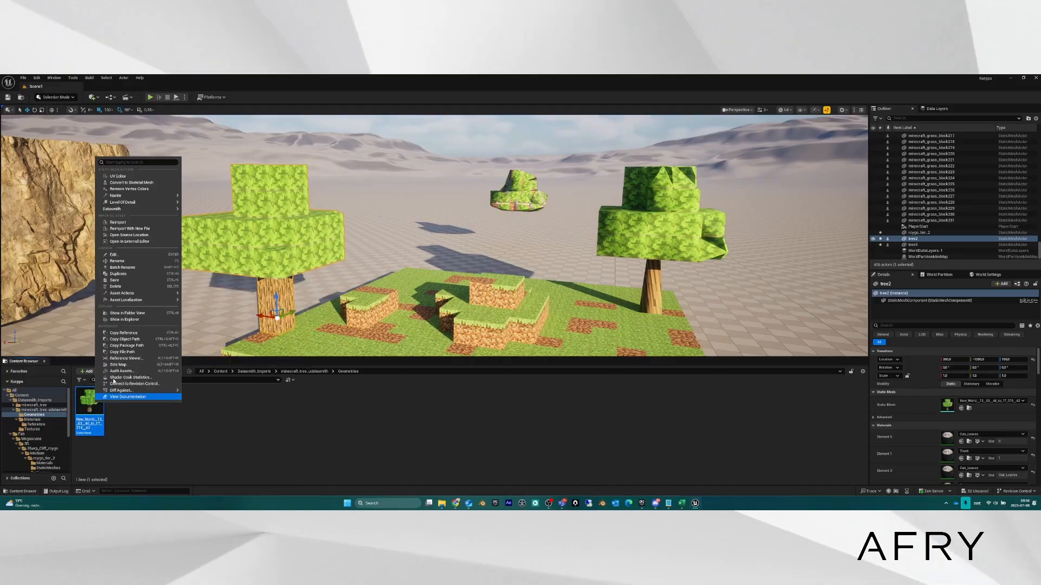
Choose Nanite > Enable Nanite for the tree mesh and fly around to inspect the trees.
{"action": "mouse_move", "coordinate": [142, 195]}
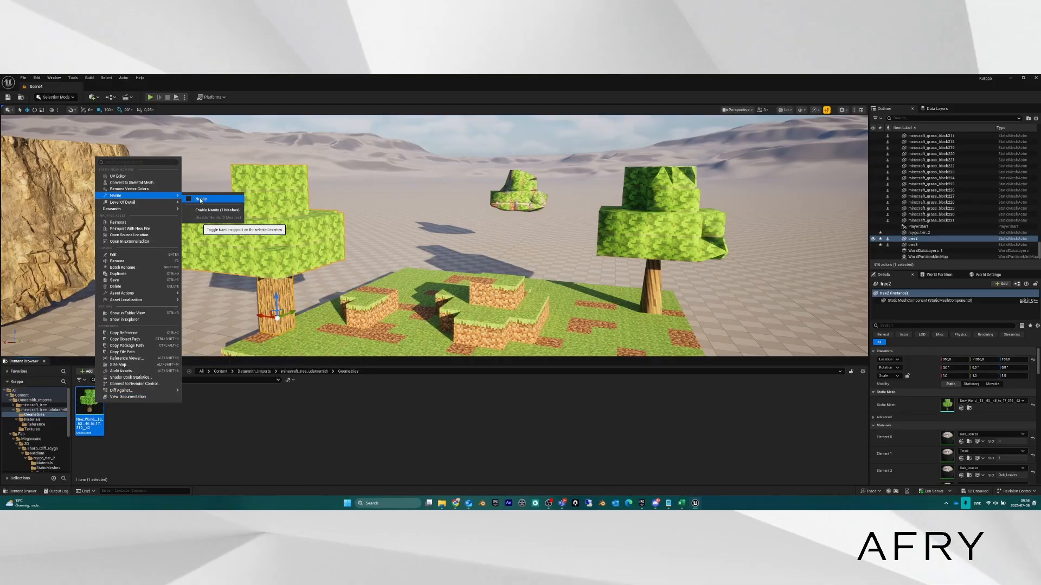
{"action": "left_click", "coordinate": [200, 200]}
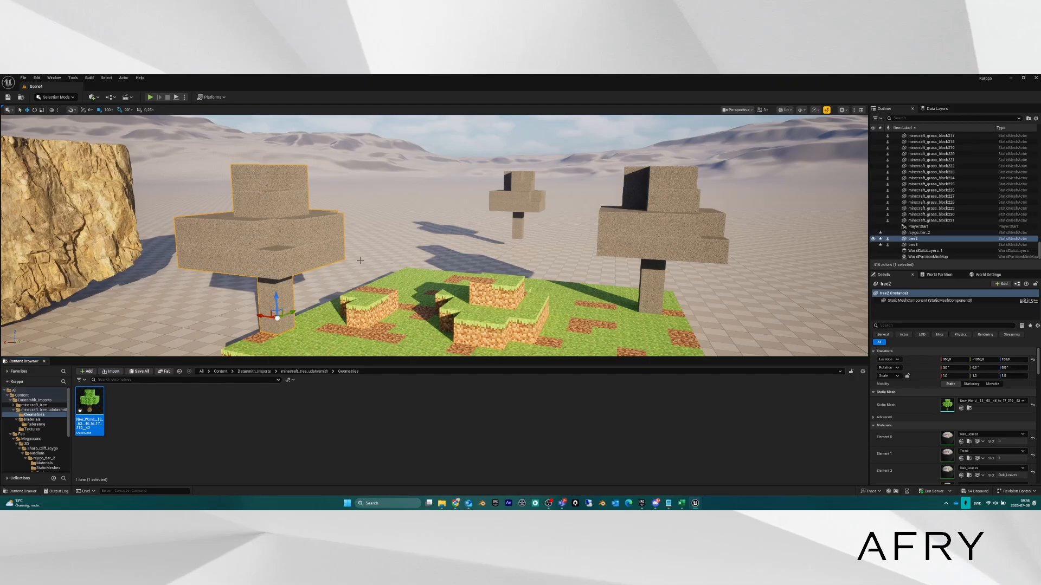
{"action": "key", "text": "s"}
{"action": "mouse_move", "coordinate": [373, 255]}
{"action": "right_mouse_down"}
{"action": "mouse_move", "coordinate": [354, 243]}
{"action": "mouse_move", "coordinate": [294, 261]}
{"action": "mouse_move", "coordinate": [370, 250]}
{"action": "right_mouse_up"}
{"action": "key", "text": "w"}
{"action": "key", "text": "s"}
{"action": "key", "text": "w"}
{"action": "key", "text": "w"}
{"action": "key", "text": "s"}
{"action": "key", "text": "s"}
{"action": "key", "text": "w"}
{"action": "key", "text": "a"}
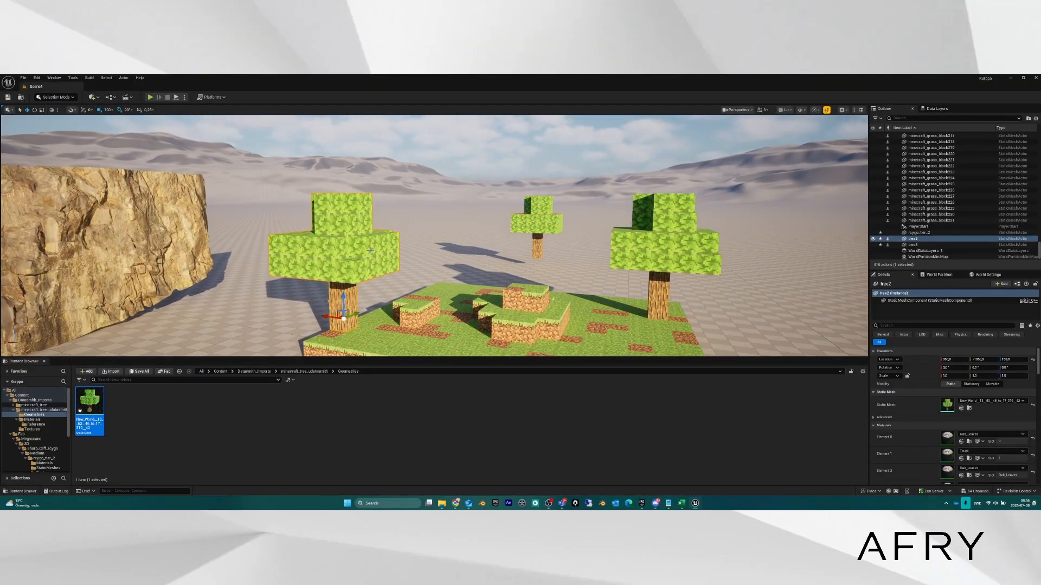
Disable Nanite on the tree mesh asset via Nanite > Disable Nanite.
{"action": "right_click", "coordinate": [93, 407]}
{"action": "mouse_move", "coordinate": [145, 202]}
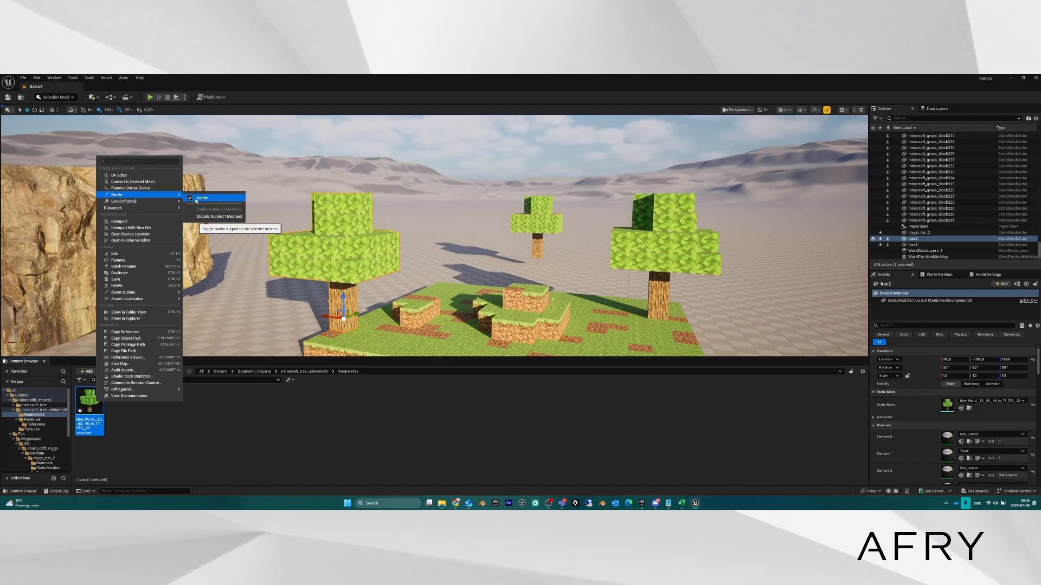
{"action": "left_click", "coordinate": [214, 216]}
Fly through the level comparing the low-detail distant tree with tree2, the grass and the rock.
{"action": "key", "text": "s"}
{"action": "right_click_drag", "start_coordinate": [418, 256], "coordinate": [448, 261]}
{"action": "scroll", "coordinate": [418, 256], "scroll_direction": "down", "scroll_amount": 1}
{"action": "key", "text": "w"}
{"action": "key", "text": "d"}
{"action": "key", "text": "a"}
{"action": "scroll", "coordinate": [417, 257], "scroll_direction": "down", "scroll_amount": 2}
{"action": "key", "text": "s"}
{"action": "key", "text": "a"}
{"action": "key", "text": "d"}
{"action": "key", "text": "s"}
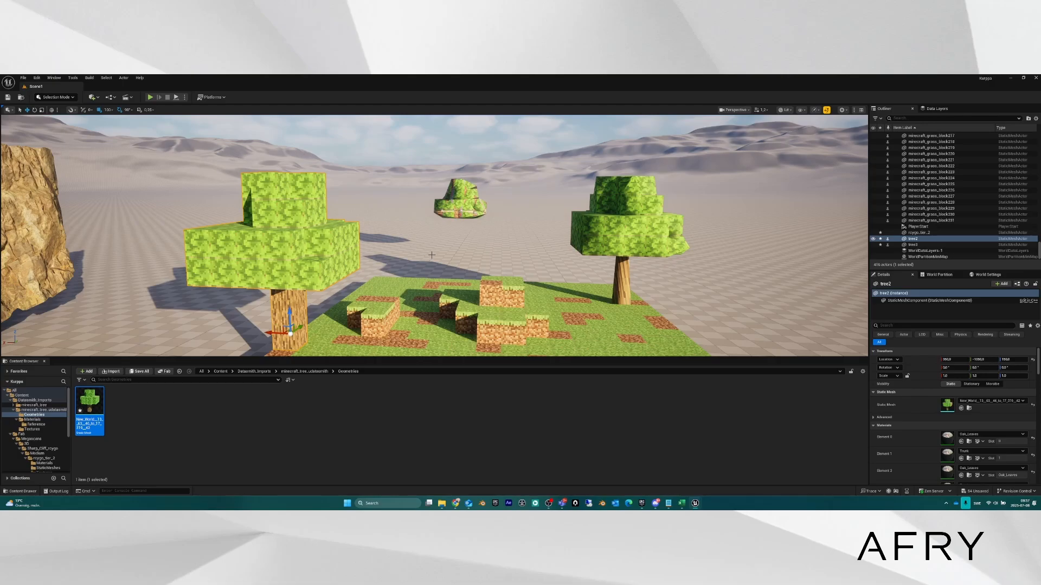
{"action": "key", "text": "d"}
{"action": "right_click_drag", "start_coordinate": [431, 255], "coordinate": [411, 244]}
{"action": "key", "text": "s"}
{"action": "key", "text": "w"}
{"action": "key", "text": "w"}
{"action": "key", "text": "s"}
{"action": "key", "text": "w"}
{"action": "key", "text": "w"}
{"action": "key", "text": "d"}
{"action": "key", "text": "a"}
{"action": "key", "text": "a"}
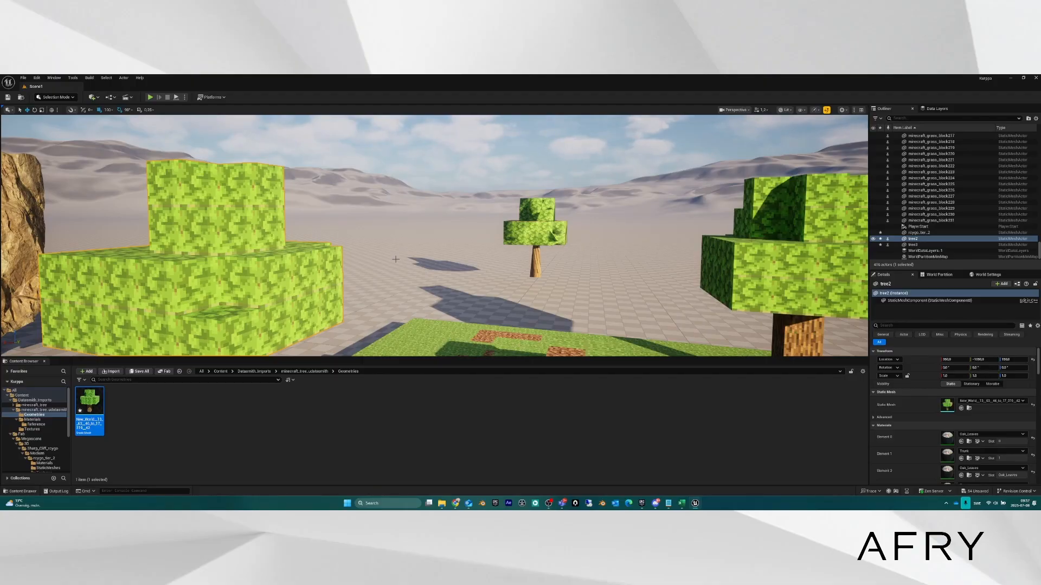
{"action": "right_click_drag", "start_coordinate": [413, 260], "coordinate": [397, 291]}
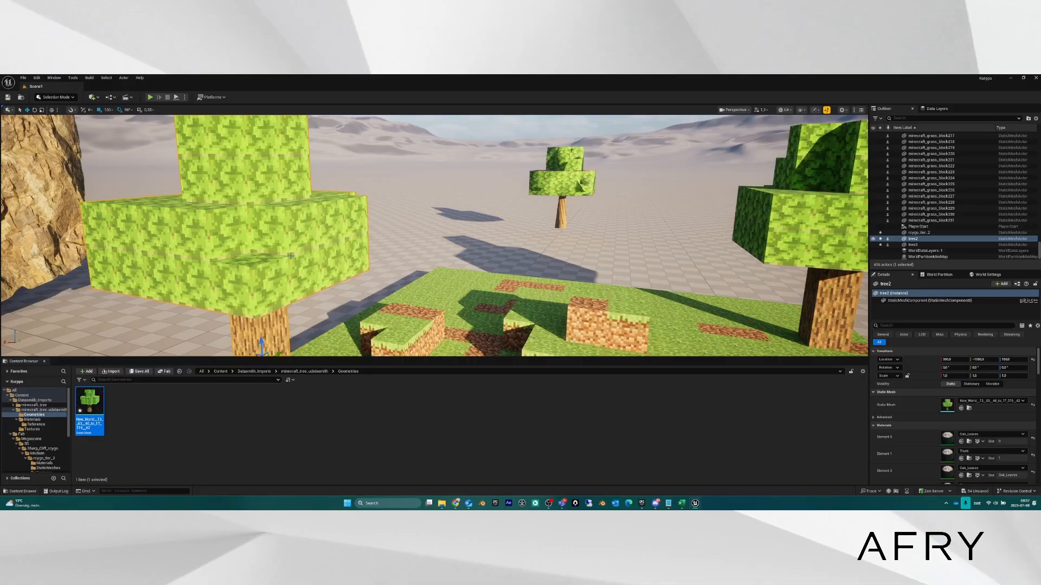
{"action": "mouse_move", "coordinate": [370, 244]}
{"action": "right_mouse_down"}
{"action": "mouse_move", "coordinate": [341, 271]}
{"action": "mouse_move", "coordinate": [355, 239]}
{"action": "right_mouse_up"}
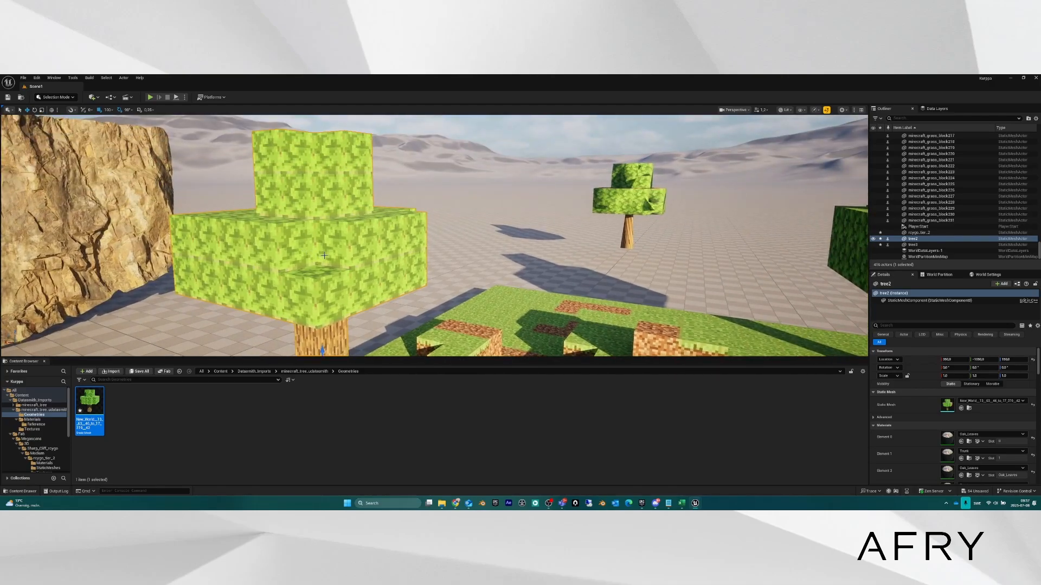
{"action": "scroll", "coordinate": [943, 412], "scroll_direction": "down", "scroll_amount": 3}
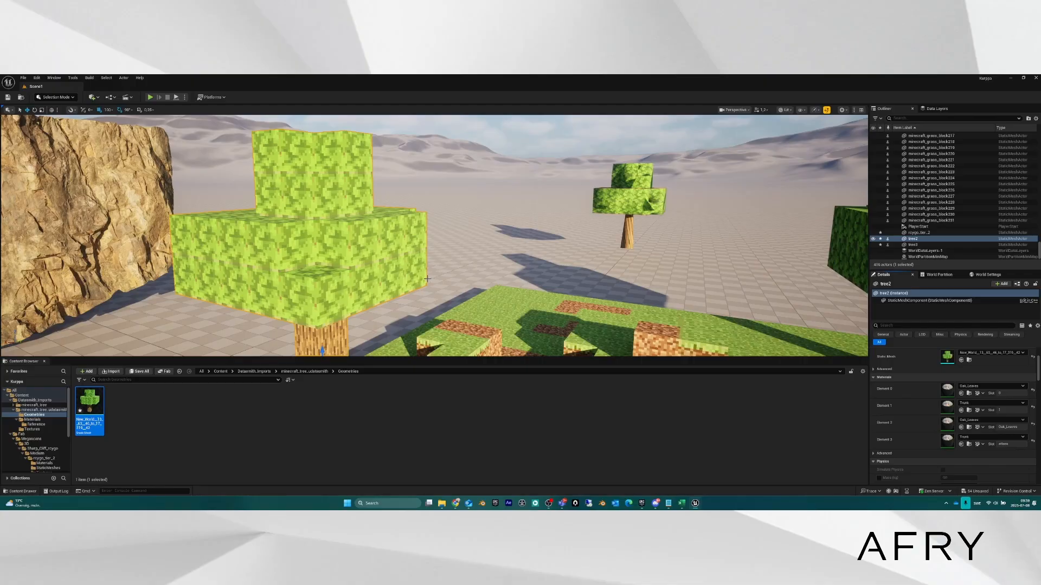
{"action": "key", "text": "s"}
{"action": "right_click_drag", "start_coordinate": [417, 271], "coordinate": [458, 270]}
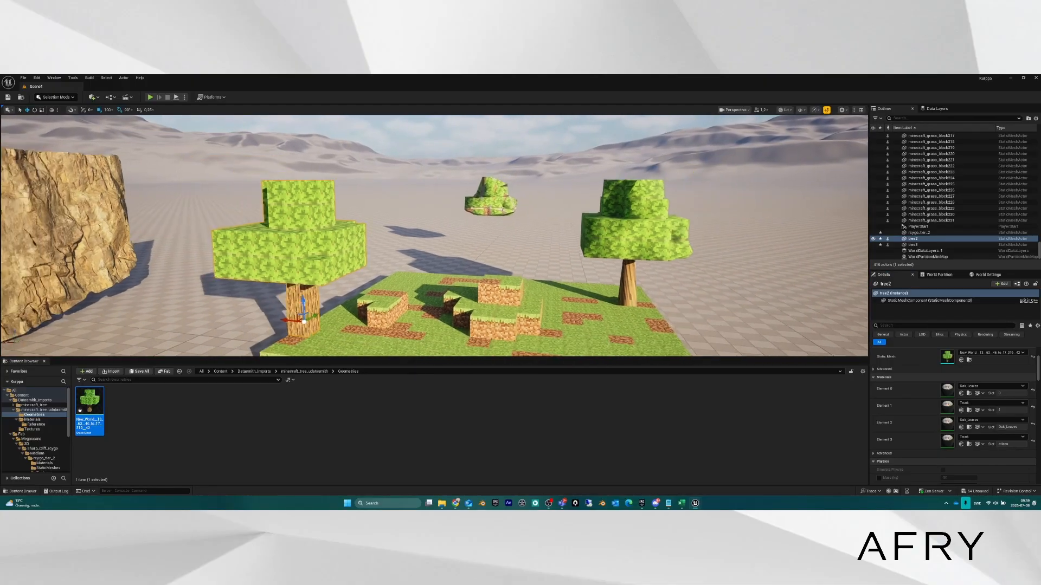
{"action": "right_click_drag", "start_coordinate": [387, 258], "coordinate": [399, 271]}
{"action": "key", "text": "a"}
{"action": "key", "text": "w"}
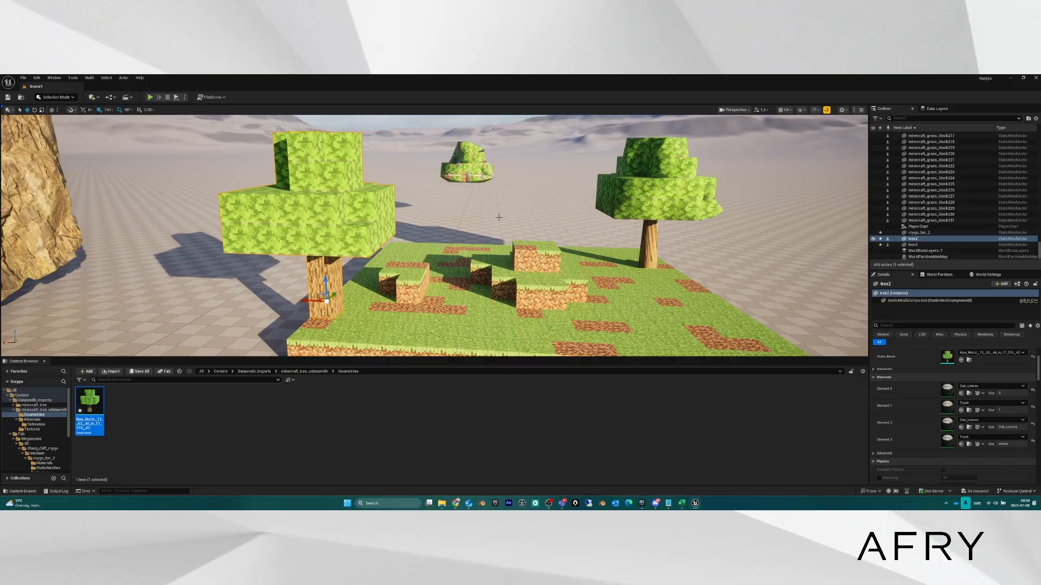
{"action": "key", "text": "d"}
{"action": "right_click_drag", "start_coordinate": [499, 217], "coordinate": [450, 209]}
{"action": "key", "text": "s"}
{"action": "key", "text": "a"}
{"action": "key", "text": "w"}
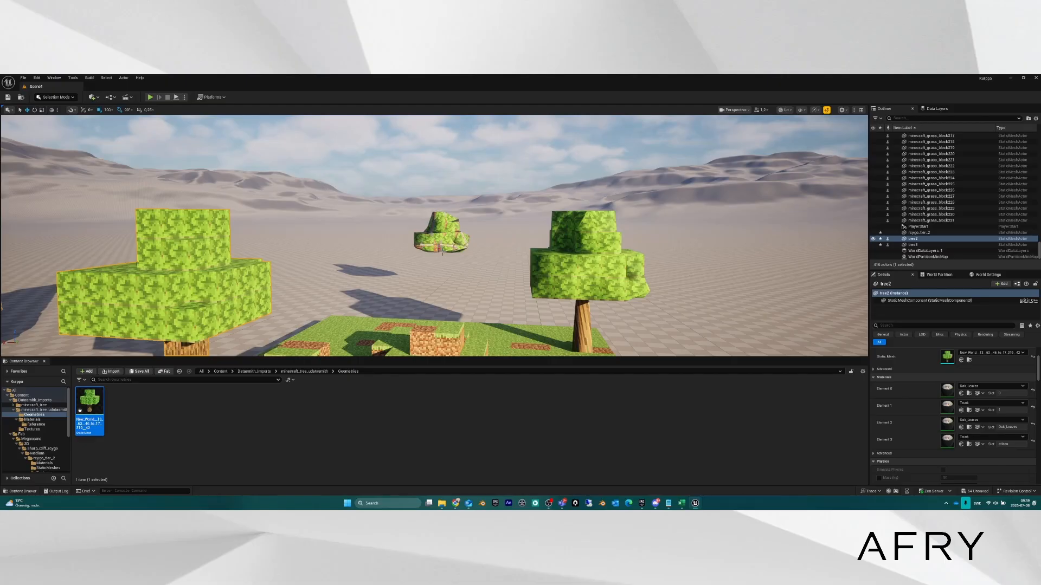
{"action": "key", "text": "s"}
{"action": "mouse_move", "coordinate": [442, 253]}
{"action": "right_mouse_down"}
{"action": "mouse_move", "coordinate": [429, 268]}
{"action": "mouse_move", "coordinate": [446, 249]}
{"action": "right_mouse_up"}
{"action": "key", "text": "w"}
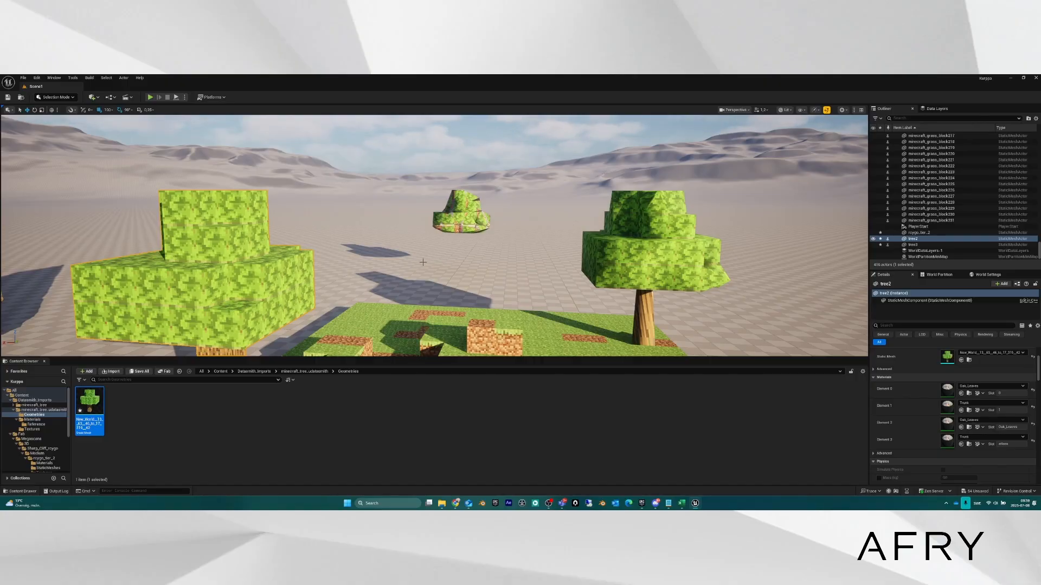
{"action": "right_click_drag", "start_coordinate": [423, 261], "coordinate": [416, 269]}
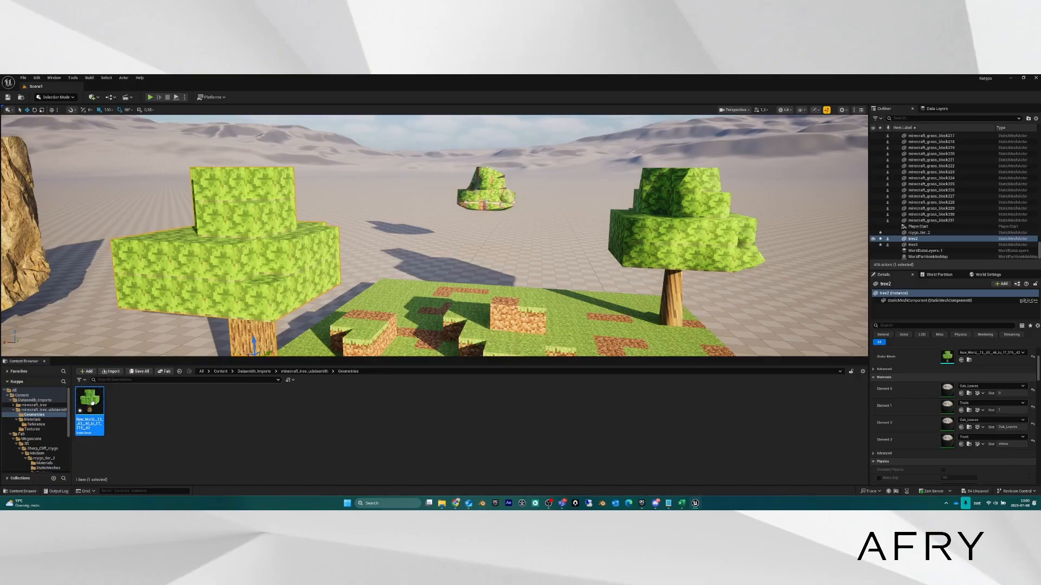
Open the tree mesh in the Static Mesh editor and enable Nanite Support.
{"action": "double_click", "coordinate": [89, 412]}
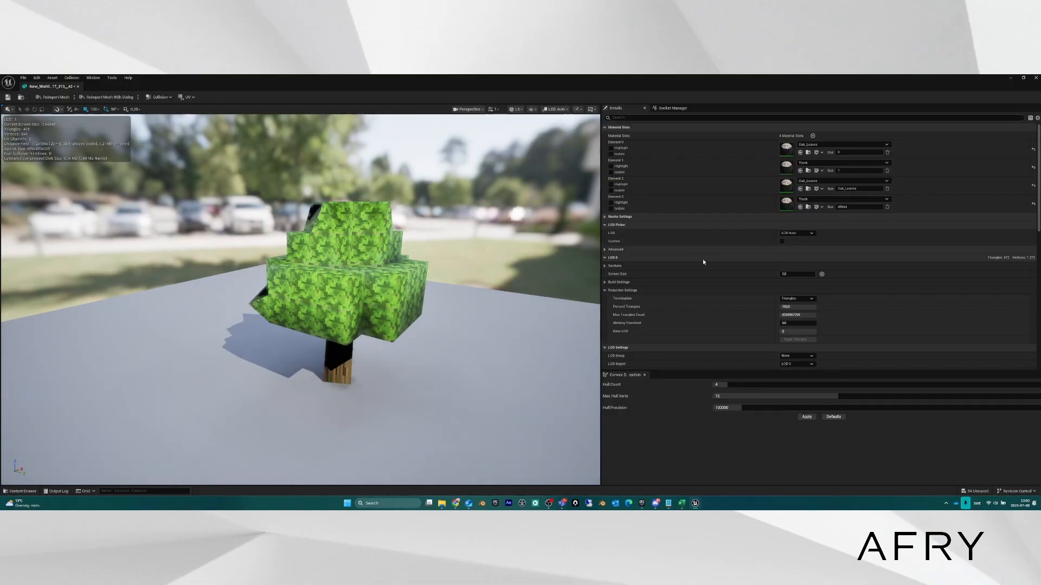
{"action": "scroll", "coordinate": [382, 282], "scroll_direction": "up", "scroll_amount": 5}
{"action": "left_click_drag", "start_coordinate": [378, 263], "coordinate": [415, 260]}
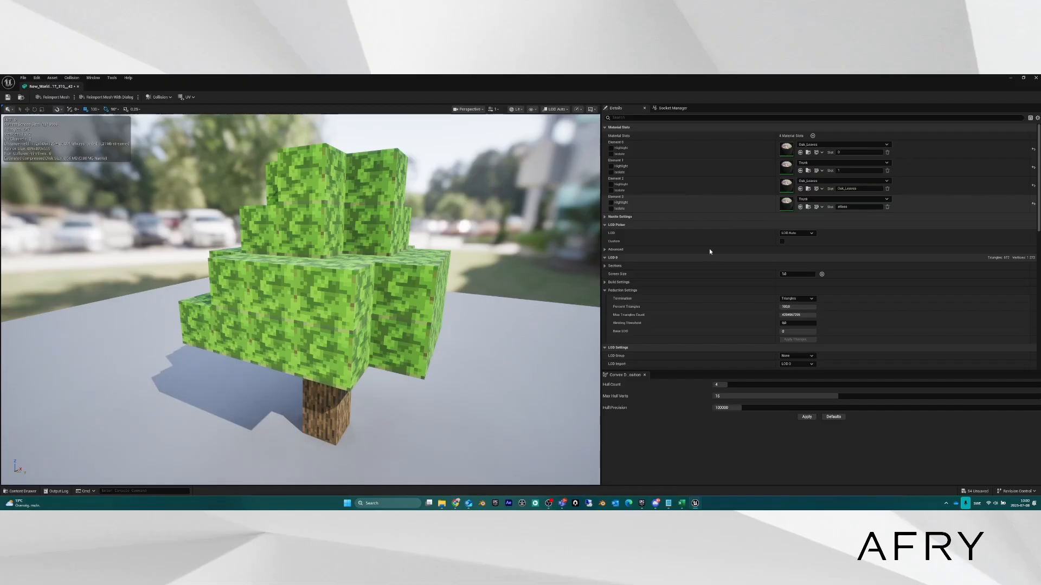
{"action": "left_click", "coordinate": [620, 217]}
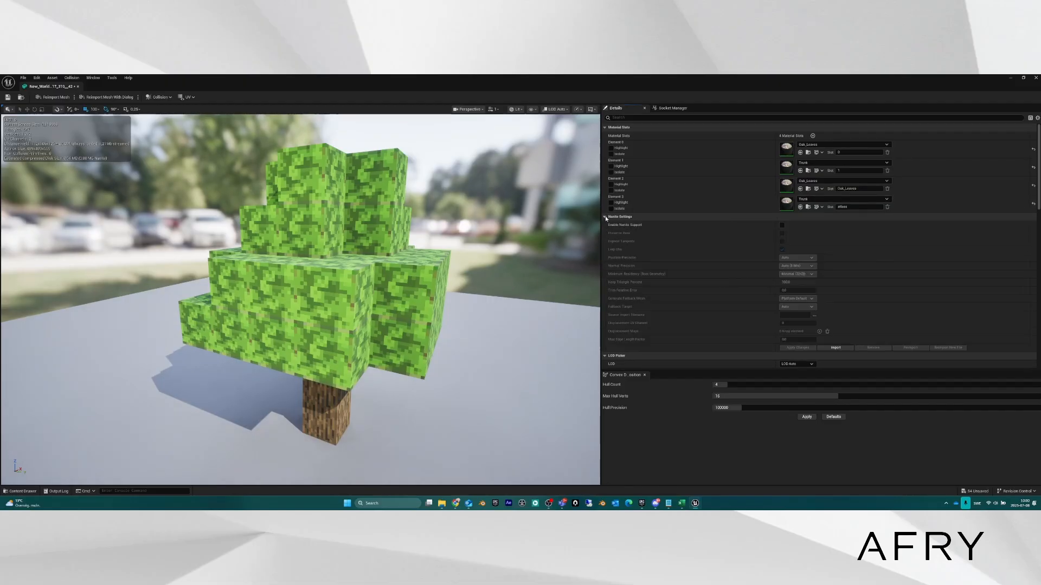
{"action": "left_click", "coordinate": [782, 225]}
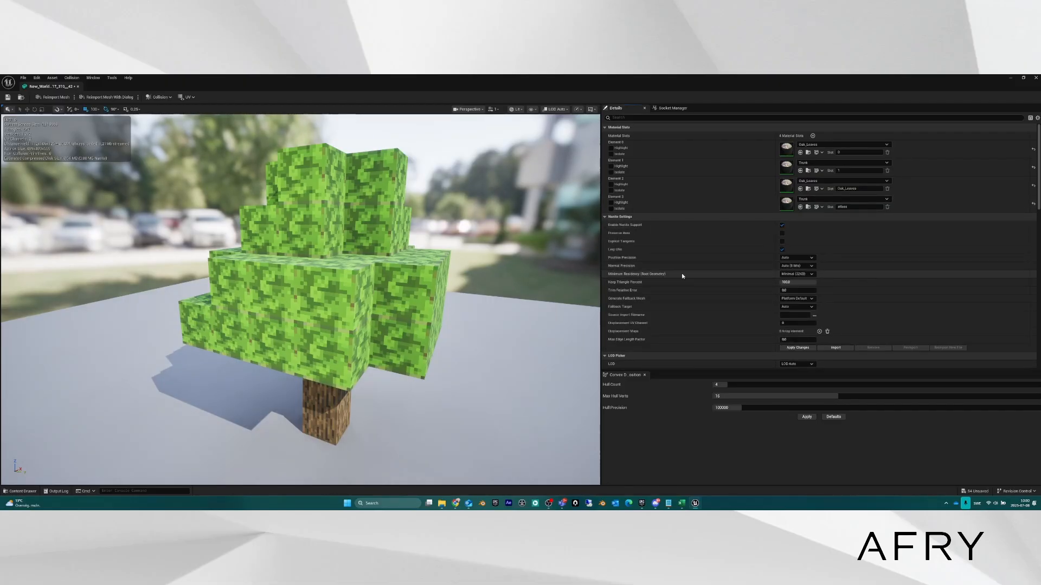
Switch the preview to LOD 0 and fly around the tree to inspect it.
{"action": "key", "text": "s"}
{"action": "key", "text": "w"}
{"action": "key", "text": "a"}
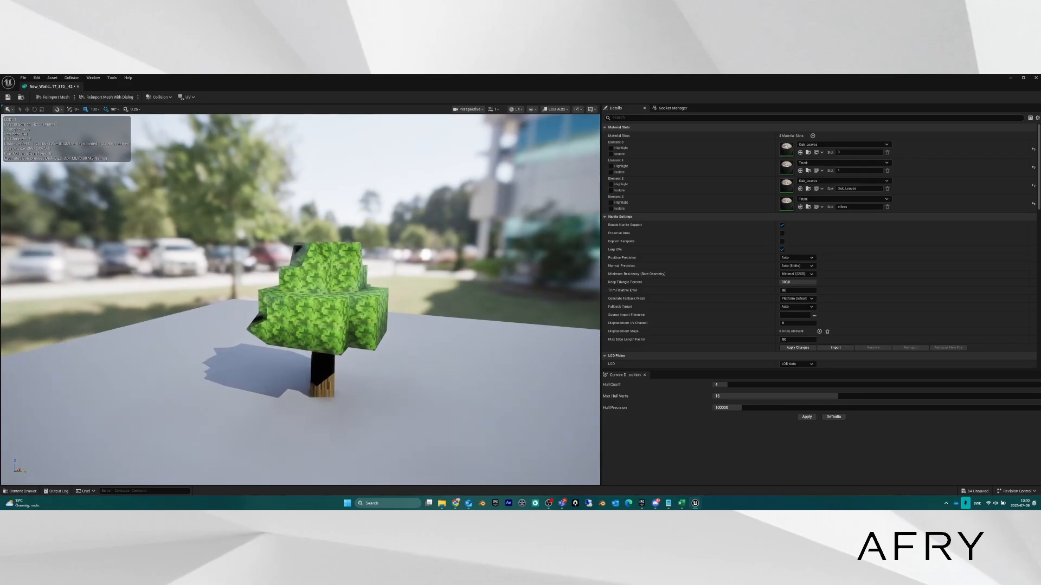
{"action": "right_click_drag", "start_coordinate": [300, 300], "coordinate": [330, 305]}
{"action": "key", "text": "s"}
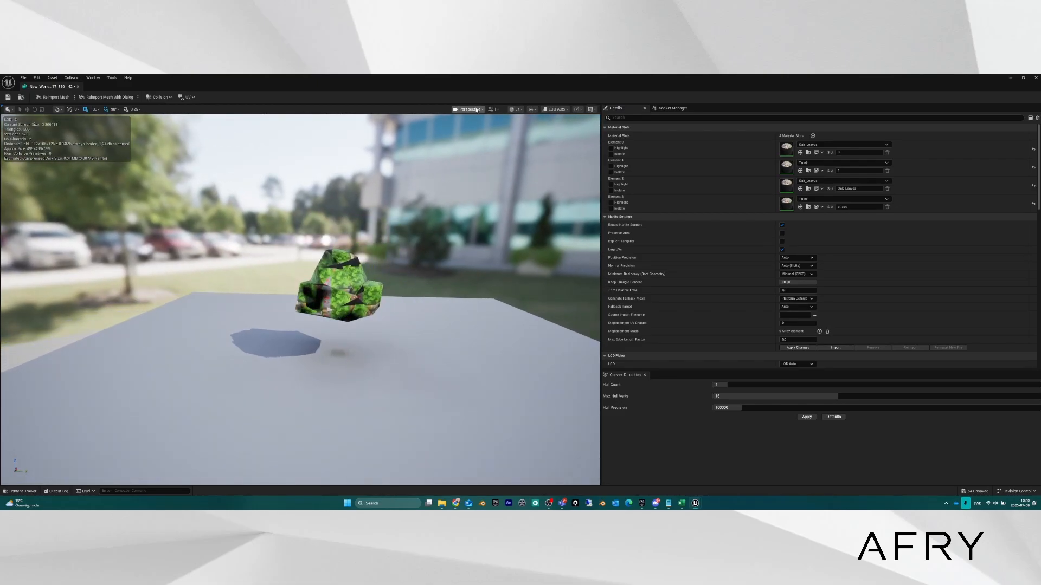
{"action": "left_click", "coordinate": [566, 110]}
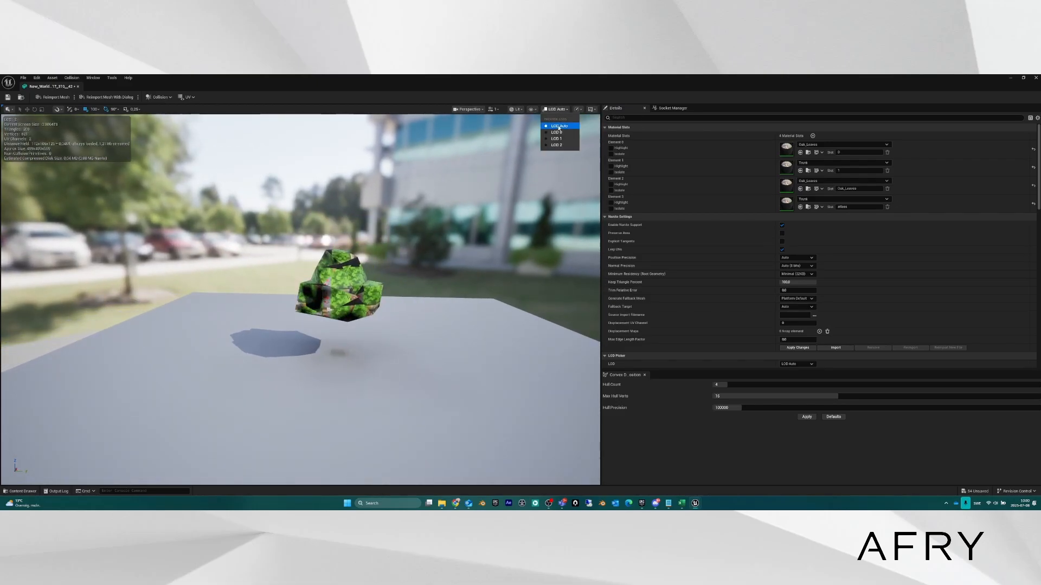
{"action": "left_click", "coordinate": [556, 132]}
{"action": "key", "text": "w"}
{"action": "key", "text": "d"}
{"action": "right_click_drag", "start_coordinate": [368, 274], "coordinate": [338, 271]}
{"action": "key", "text": "w"}
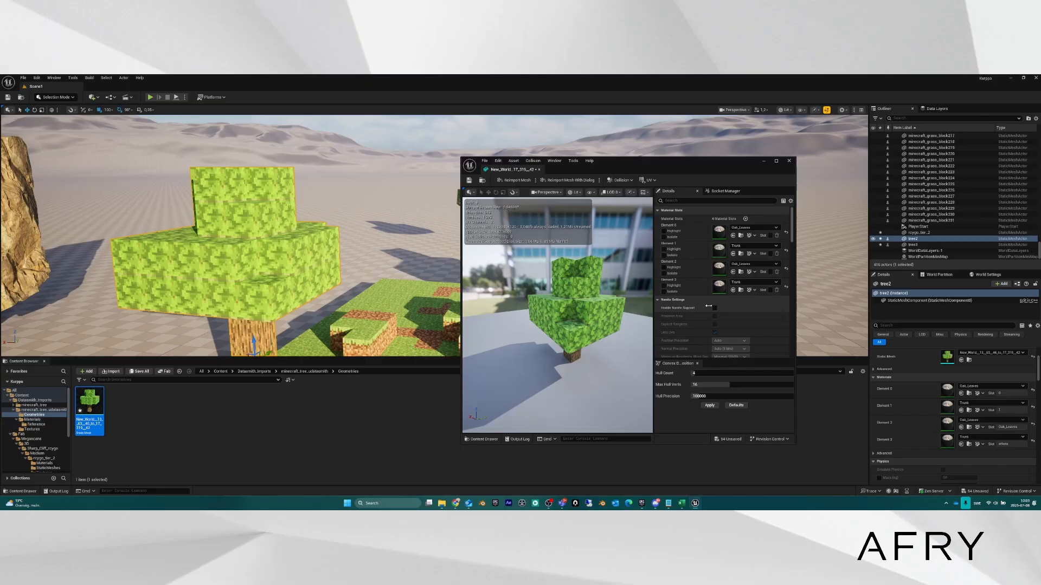
Tick Enable Nanite Support, widen the mesh editor, and bring up the Collision menu.
{"action": "left_click", "coordinate": [714, 308]}
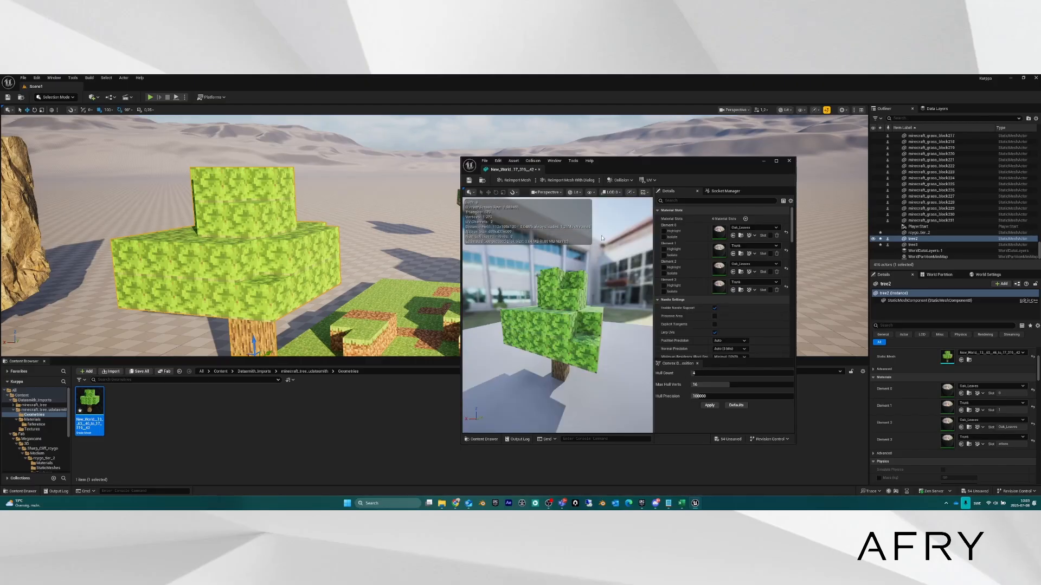
{"action": "left_click_drag", "start_coordinate": [462, 243], "coordinate": [420, 242]}
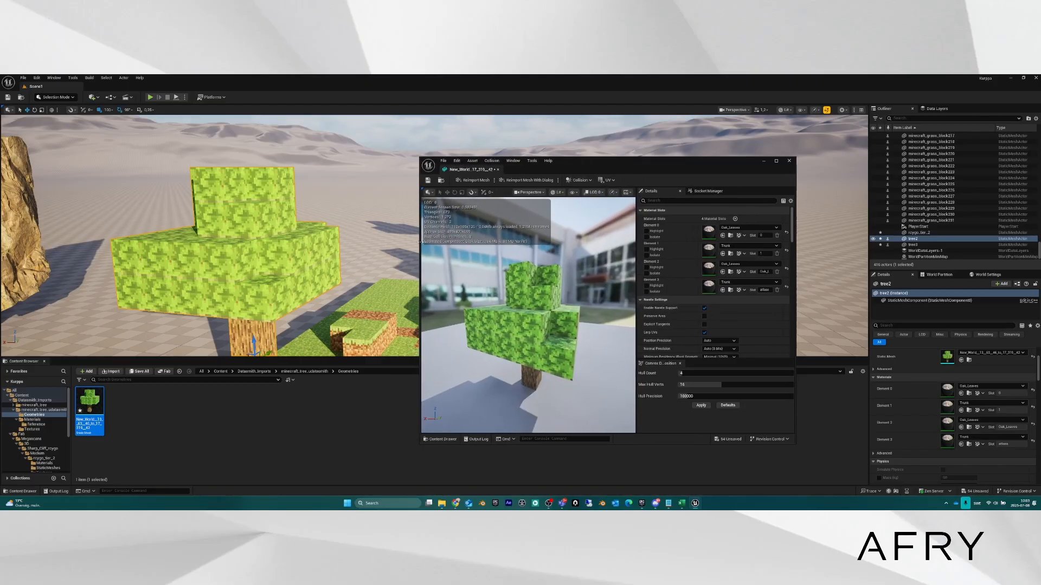
{"action": "left_click", "coordinate": [590, 181]}
{"action": "left_click", "coordinate": [590, 181]}
{"action": "left_click", "coordinate": [591, 181]}
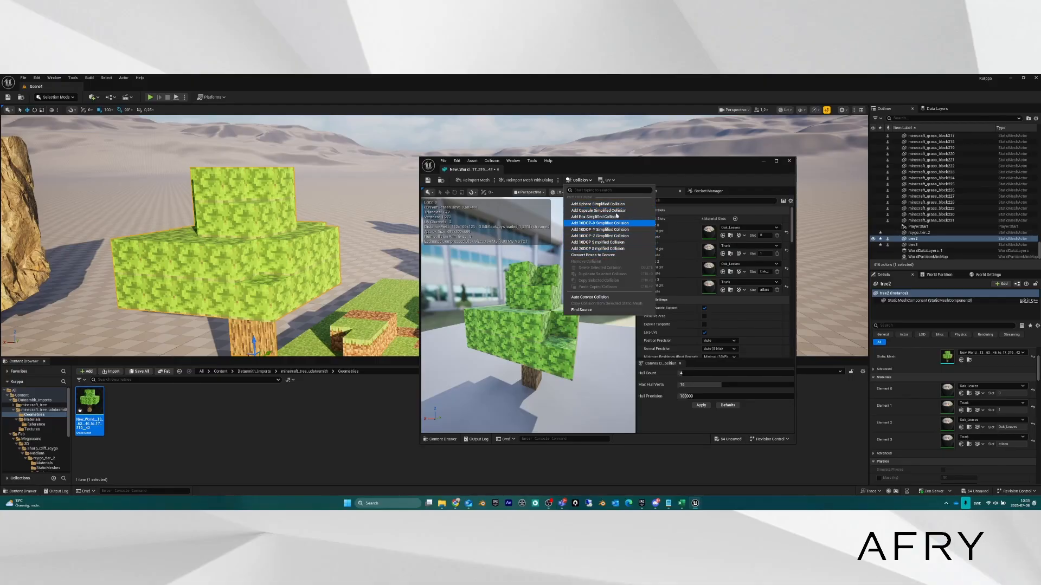
{"action": "left_click", "coordinate": [580, 181]}
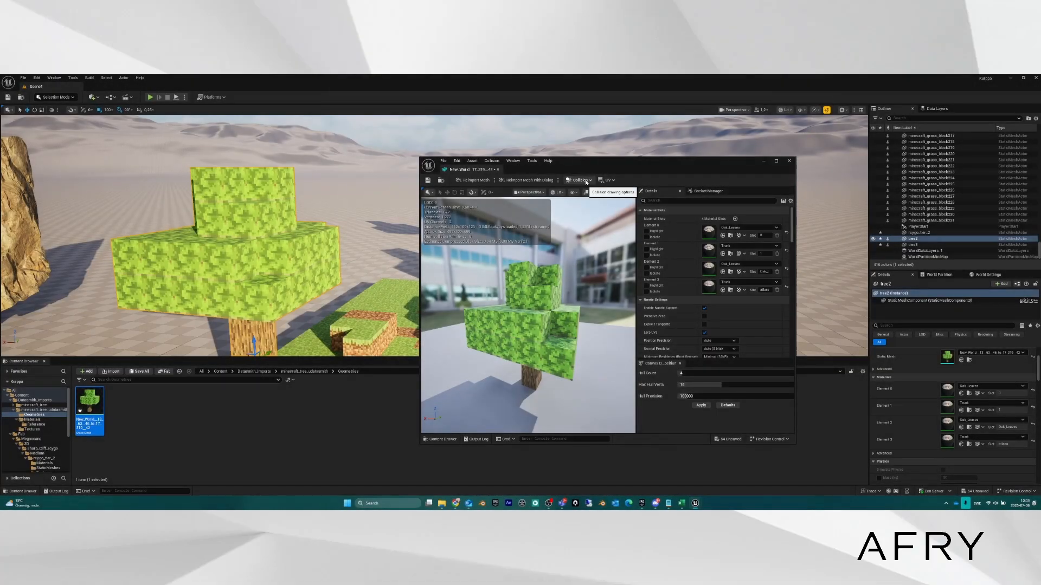
{"action": "left_click", "coordinate": [580, 180]}
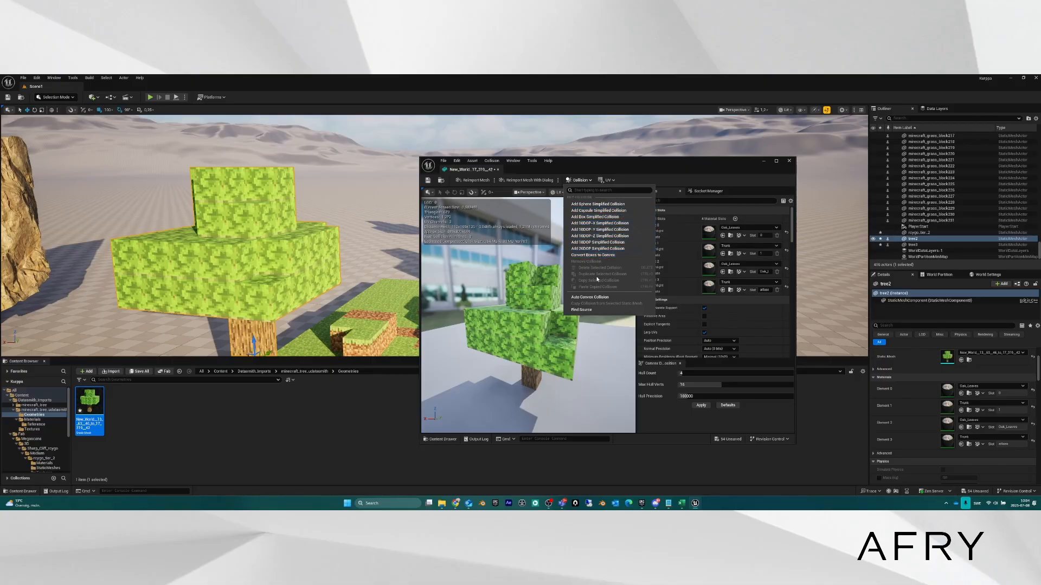
Generate Auto Convex Collision for the tree and inspect it from several angles.
{"action": "left_click", "coordinate": [591, 298]}
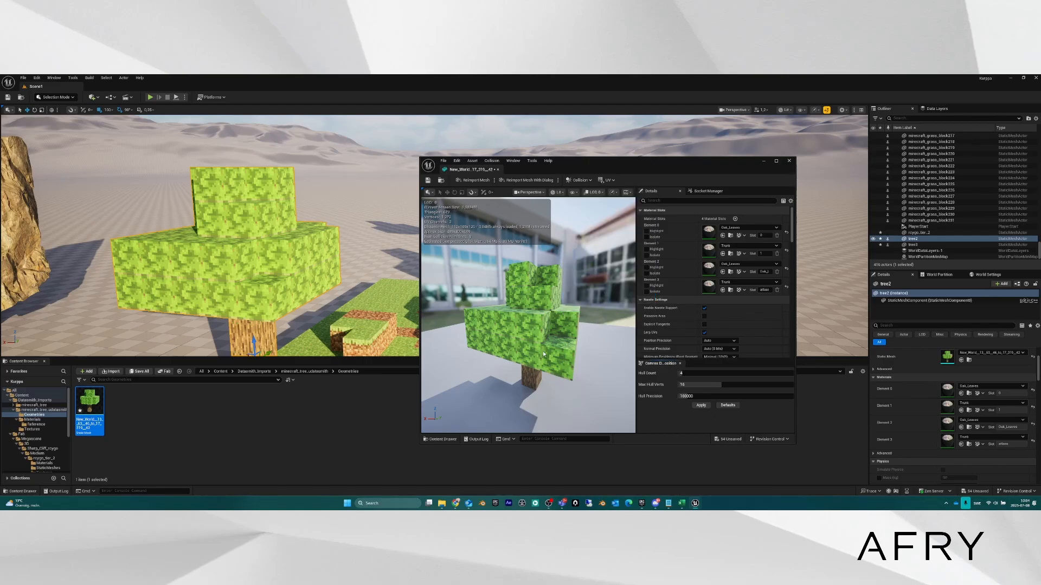
{"action": "left_click_drag", "start_coordinate": [542, 350], "coordinate": [590, 348]}
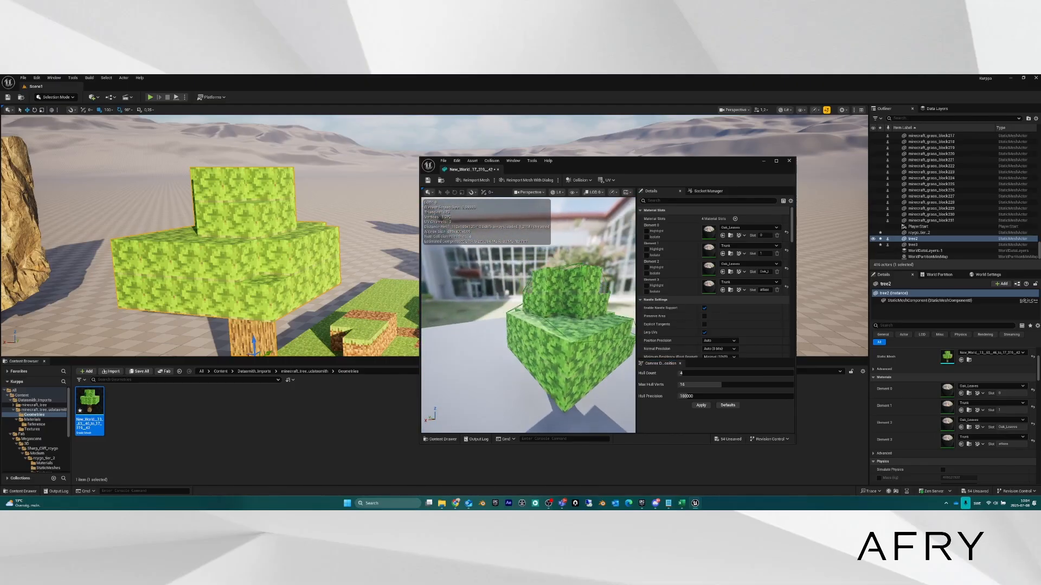
{"action": "key", "text": "w"}
{"action": "right_click_drag", "start_coordinate": [591, 348], "coordinate": [623, 347]}
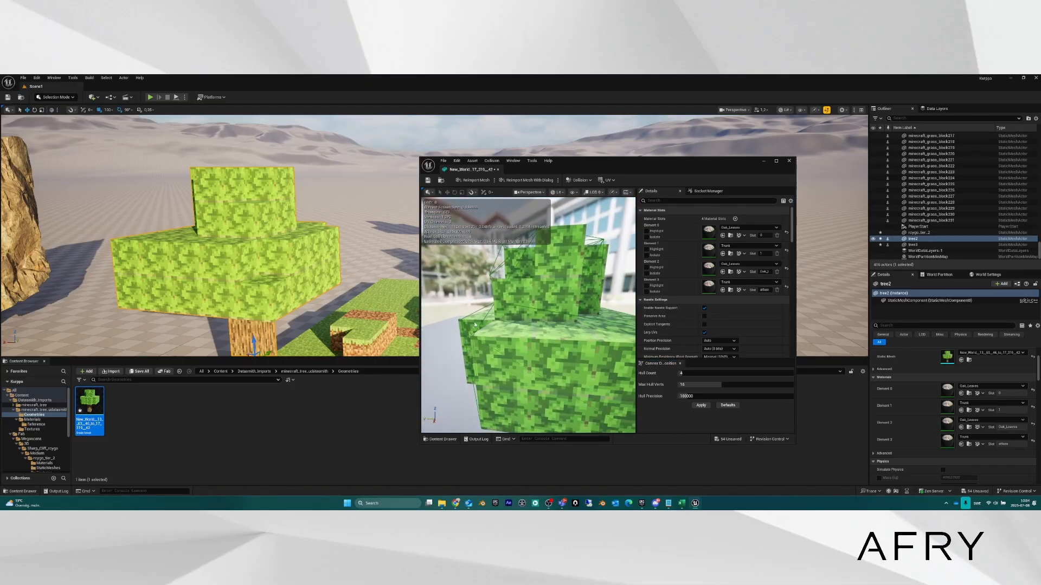
{"action": "key", "text": "a"}
{"action": "right_click_drag", "start_coordinate": [540, 252], "coordinate": [596, 251]}
{"action": "key", "text": "s"}
{"action": "key", "text": "w"}
{"action": "key", "text": "w"}
{"action": "key", "text": "s"}
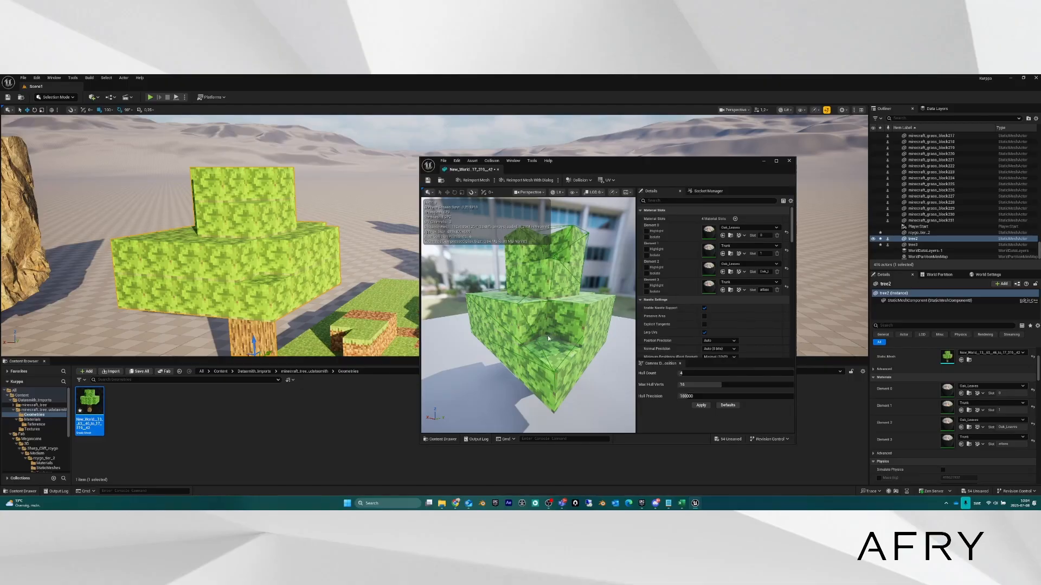
{"action": "left_click_drag", "start_coordinate": [548, 336], "coordinate": [569, 331]}
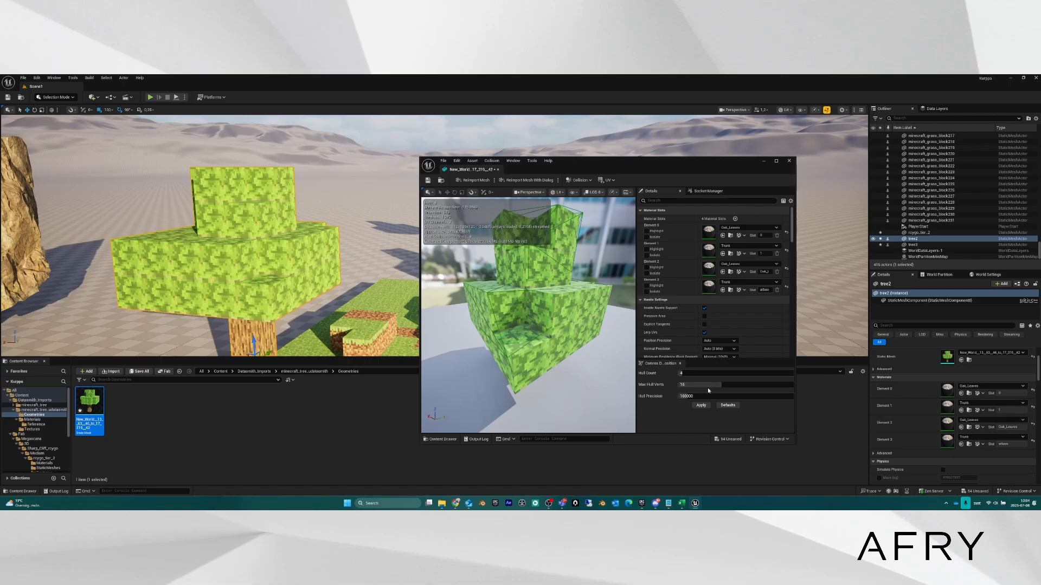
Raise Hull Count to 12 and Max Hull Verts to 24, applying after each change.
{"action": "left_click_drag", "start_coordinate": [692, 374], "coordinate": [696, 375]}
{"action": "left_click", "coordinate": [701, 405]}
{"action": "right_click_drag", "start_coordinate": [580, 350], "coordinate": [570, 329]}
{"action": "left_click_drag", "start_coordinate": [684, 374], "coordinate": [696, 373]}
{"action": "left_click", "coordinate": [702, 406]}
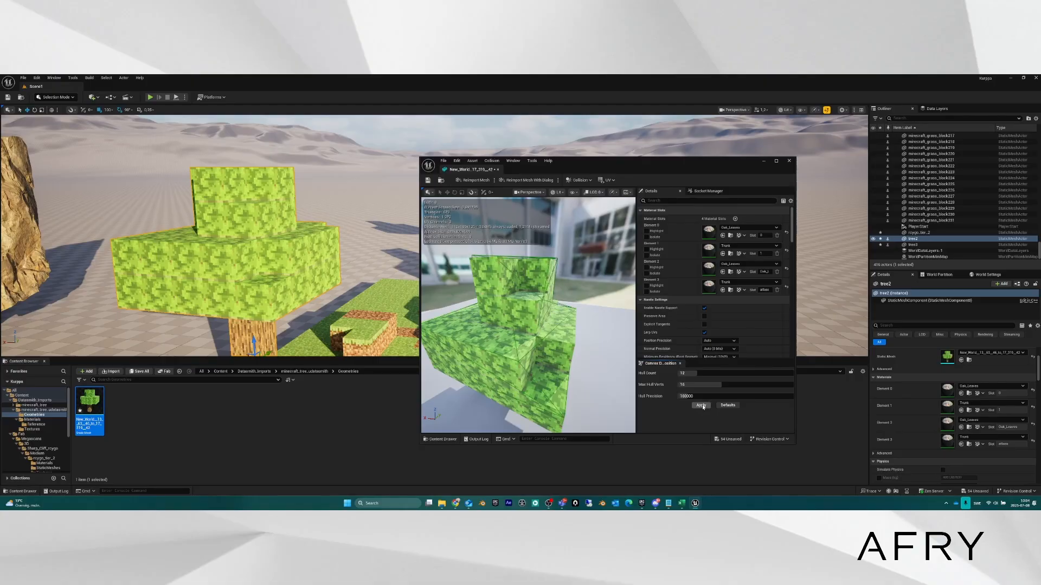
{"action": "left_click_drag", "start_coordinate": [721, 385], "coordinate": [757, 385]}
{"action": "left_click", "coordinate": [700, 405]}
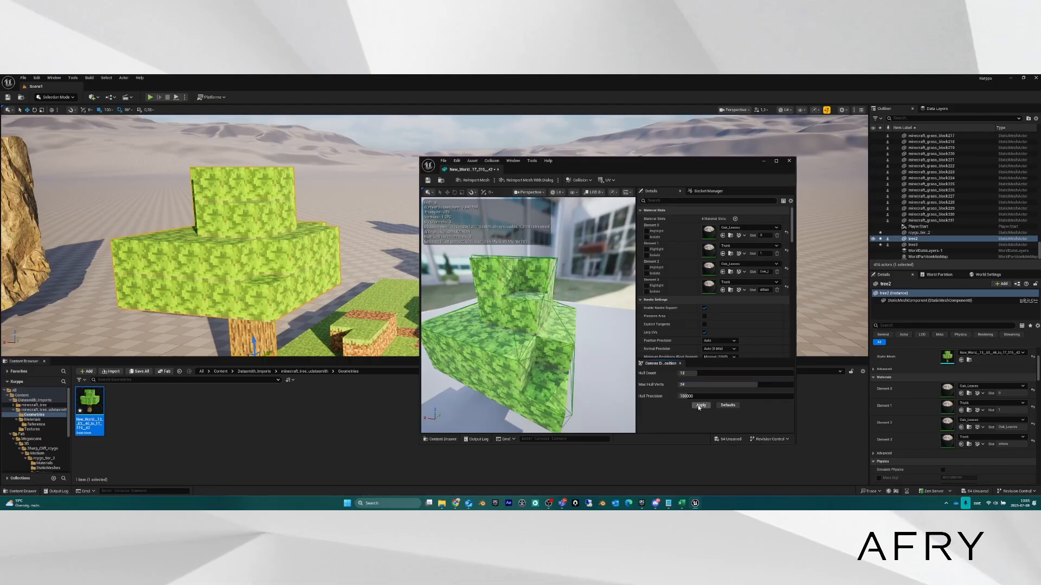
{"action": "right_click_drag", "start_coordinate": [575, 336], "coordinate": [425, 328]}
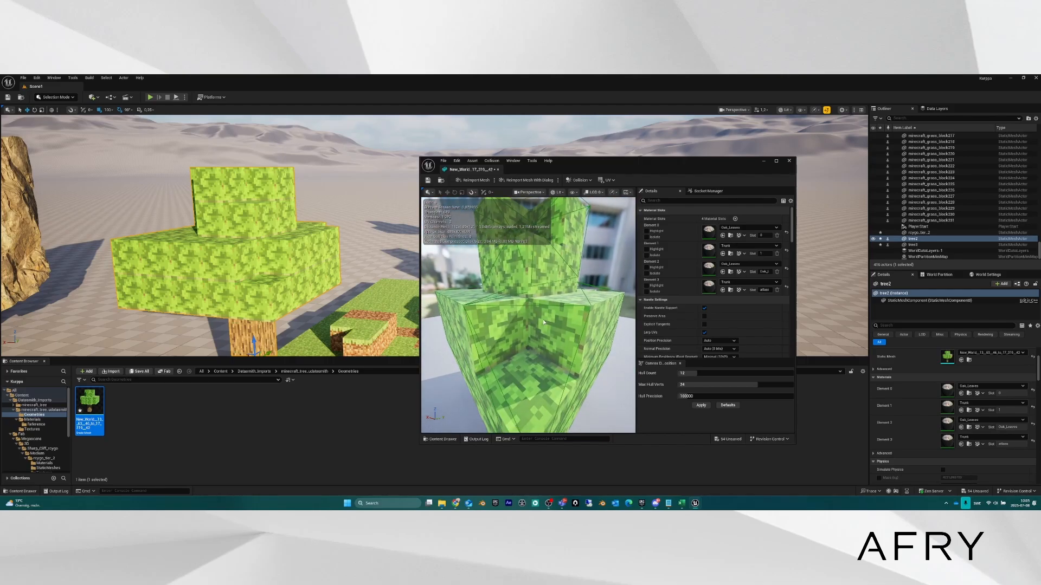
Set Hull Precision to 240000 and apply the convex decomposition.
{"action": "scroll", "coordinate": [550, 335], "scroll_direction": "down", "scroll_amount": 10}
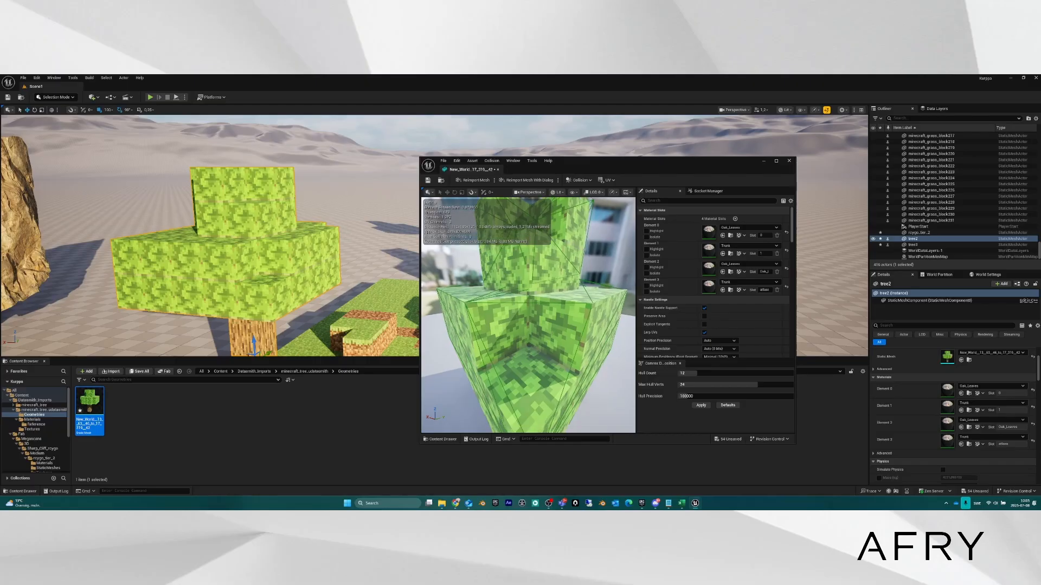
{"action": "left_click_drag", "start_coordinate": [698, 396], "coordinate": [715, 396]}
{"action": "left_click", "coordinate": [699, 407]}
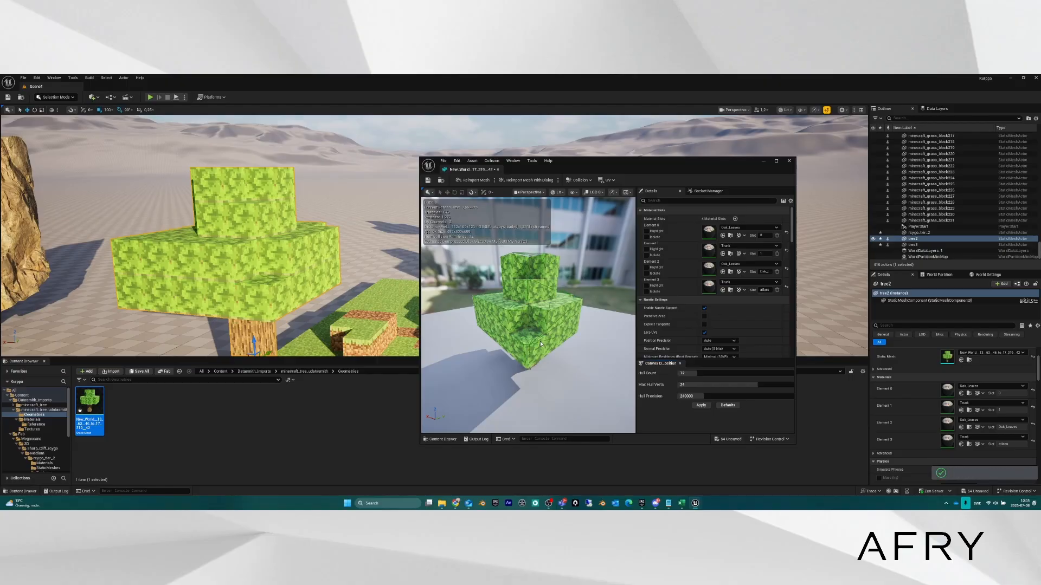
{"action": "right_click_drag", "start_coordinate": [541, 344], "coordinate": [574, 343]}
Set Hull Count 23 and Max Hull Verts 29, apply, and orbit to inspect the hulls.
{"action": "left_click_drag", "start_coordinate": [694, 373], "coordinate": [779, 384]}
{"action": "left_click", "coordinate": [701, 404]}
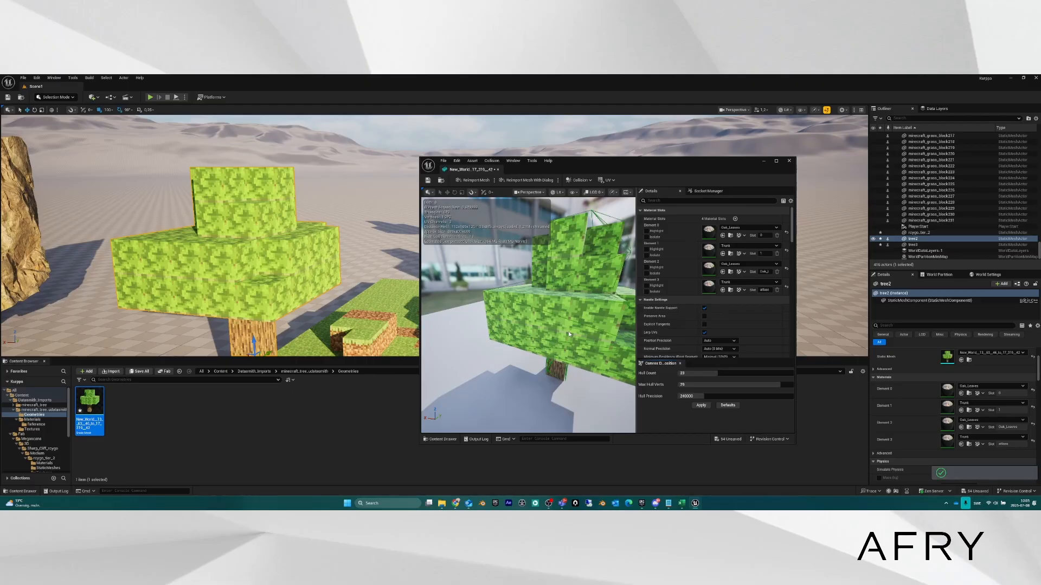
{"action": "right_click_drag", "start_coordinate": [569, 333], "coordinate": [574, 355]}
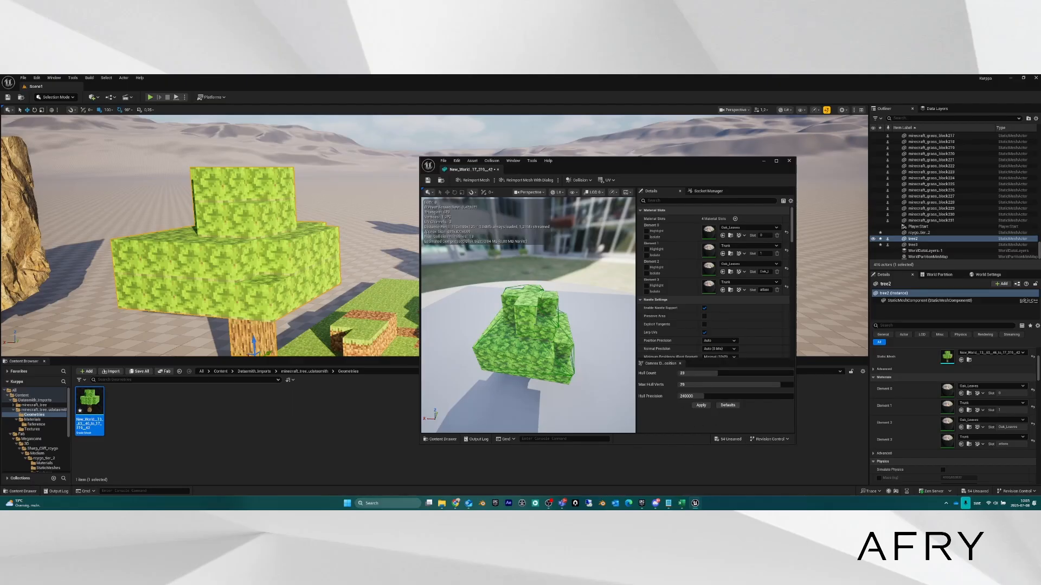
{"action": "right_click_drag", "start_coordinate": [534, 320], "coordinate": [610, 326]}
{"action": "left_click_drag", "start_coordinate": [528, 320], "coordinate": [537, 279], "text": "alt"}
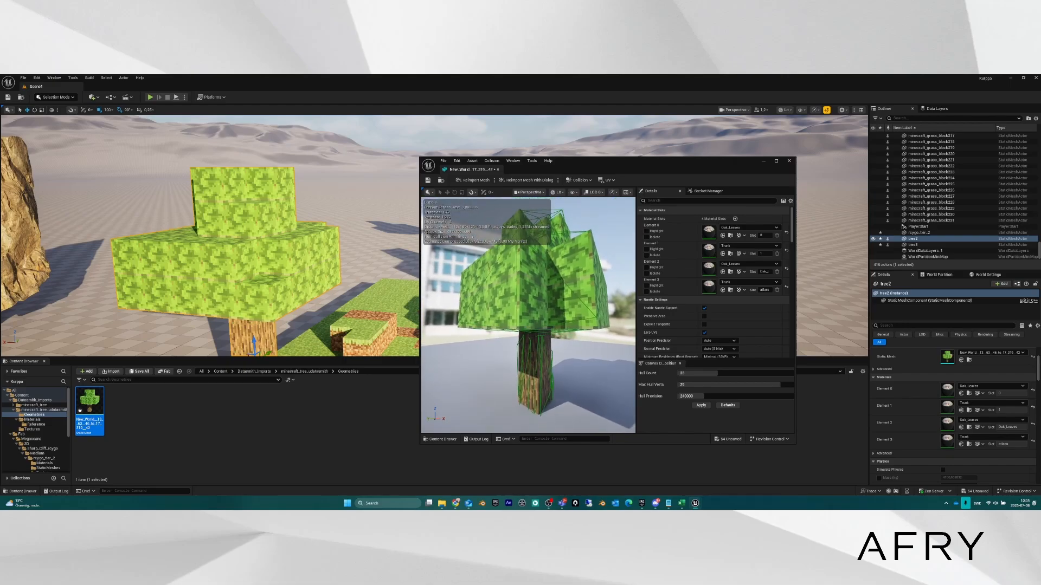
{"action": "right_click_drag", "start_coordinate": [533, 320], "coordinate": [433, 325]}
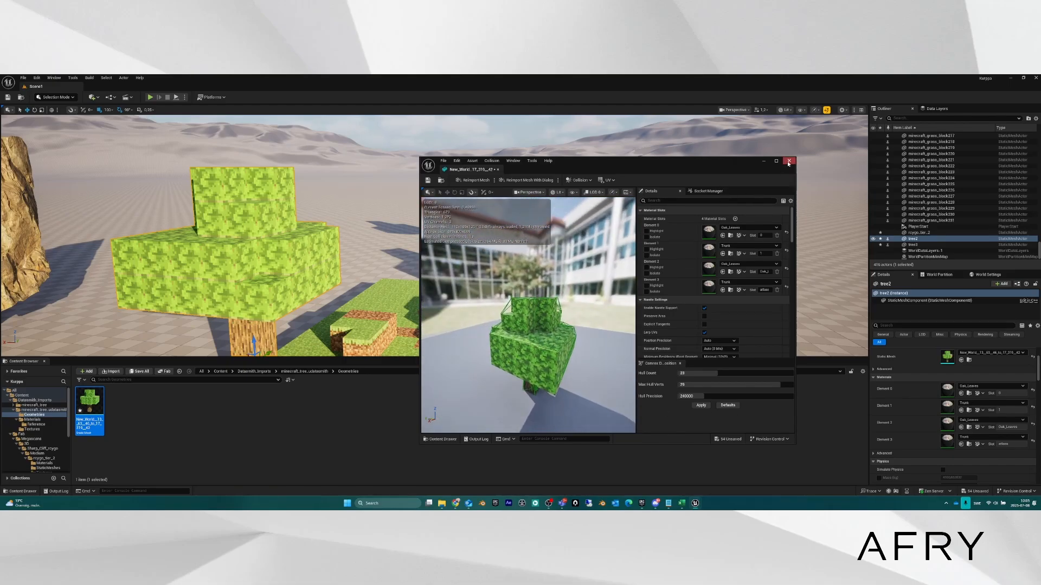
Scroll to the Collision section and open the Collision Presets dropdown, currently BlockAll.
{"action": "scroll", "coordinate": [681, 333], "scroll_direction": "down", "scroll_amount": 5}
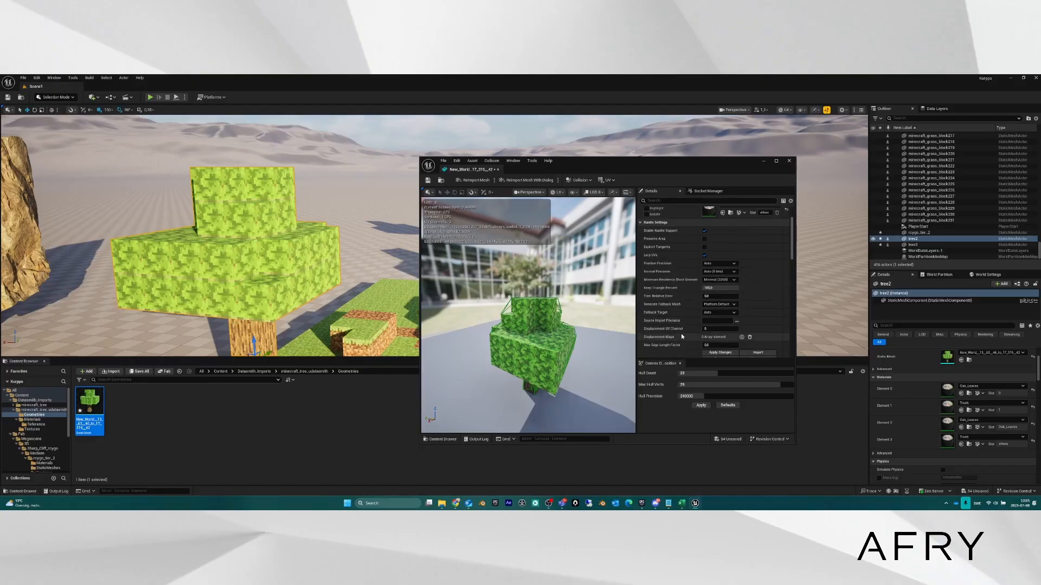
{"action": "scroll", "coordinate": [665, 343], "scroll_direction": "down", "scroll_amount": 5}
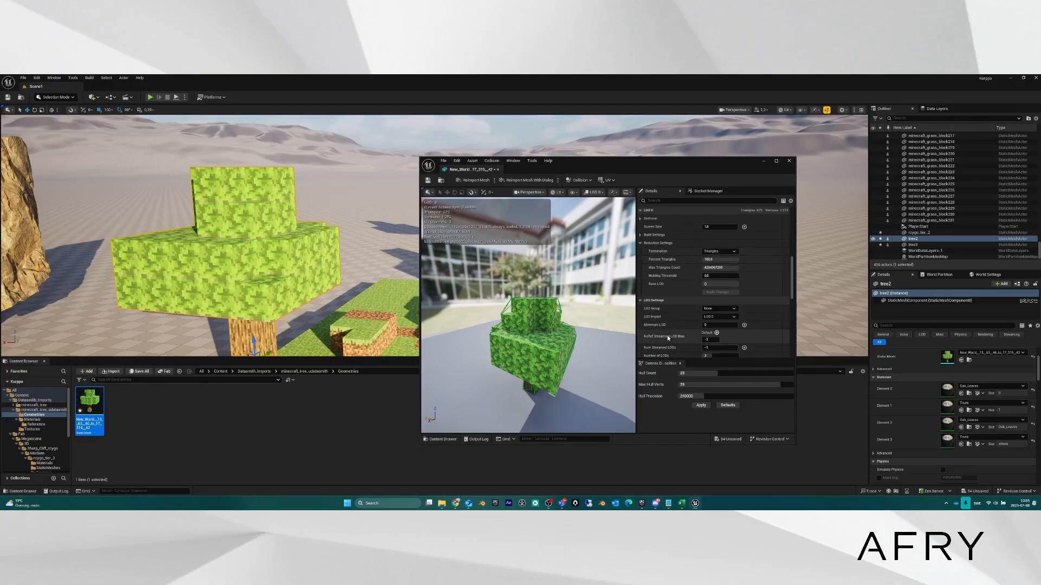
{"action": "scroll", "coordinate": [680, 322], "scroll_direction": "down", "scroll_amount": 4}
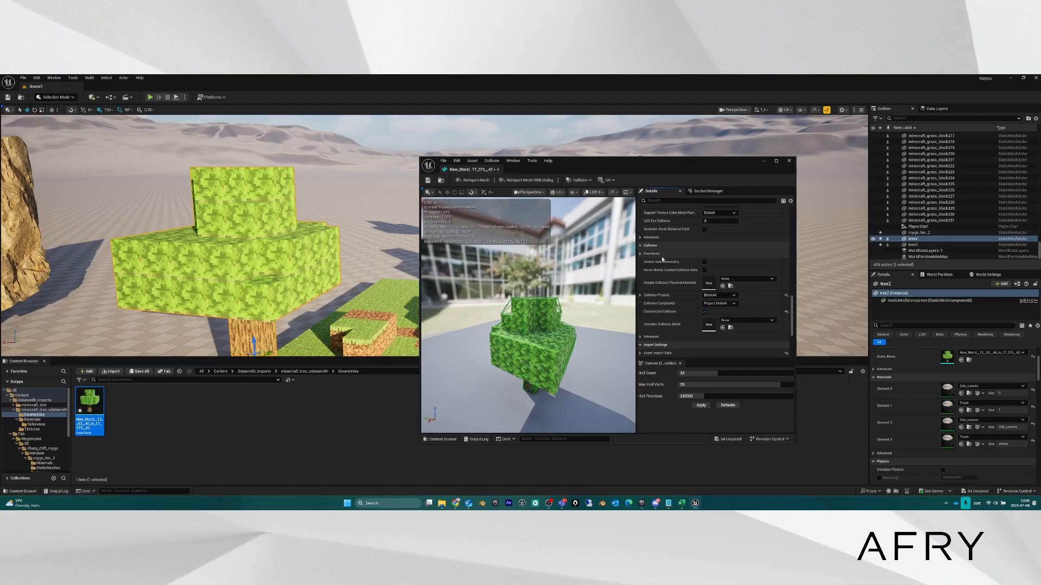
{"action": "scroll", "coordinate": [695, 304], "scroll_direction": "down", "scroll_amount": 3}
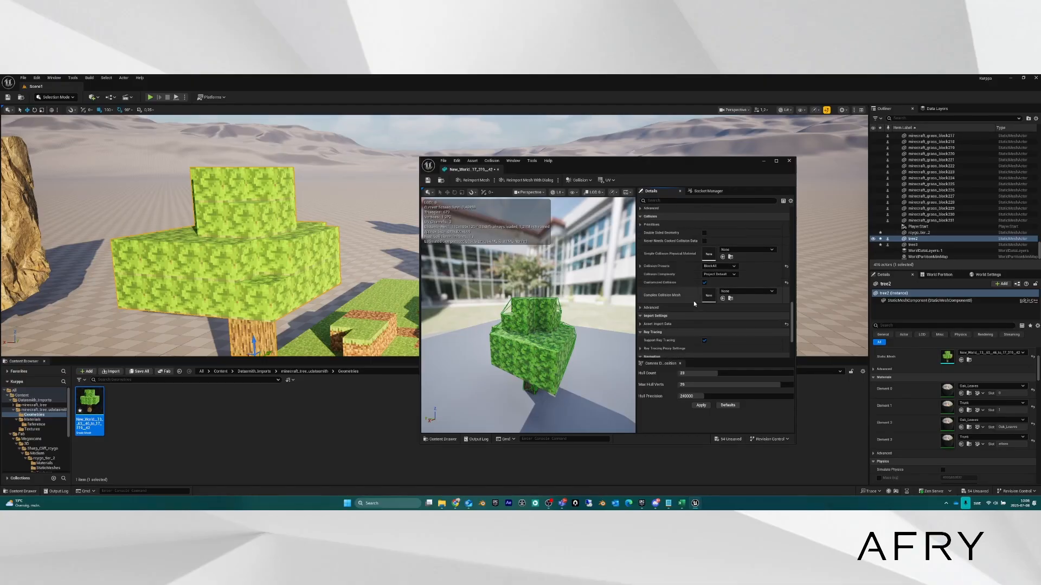
{"action": "scroll", "coordinate": [693, 304], "scroll_direction": "down", "scroll_amount": 2}
{"action": "scroll", "coordinate": [694, 304], "scroll_direction": "up", "scroll_amount": 2}
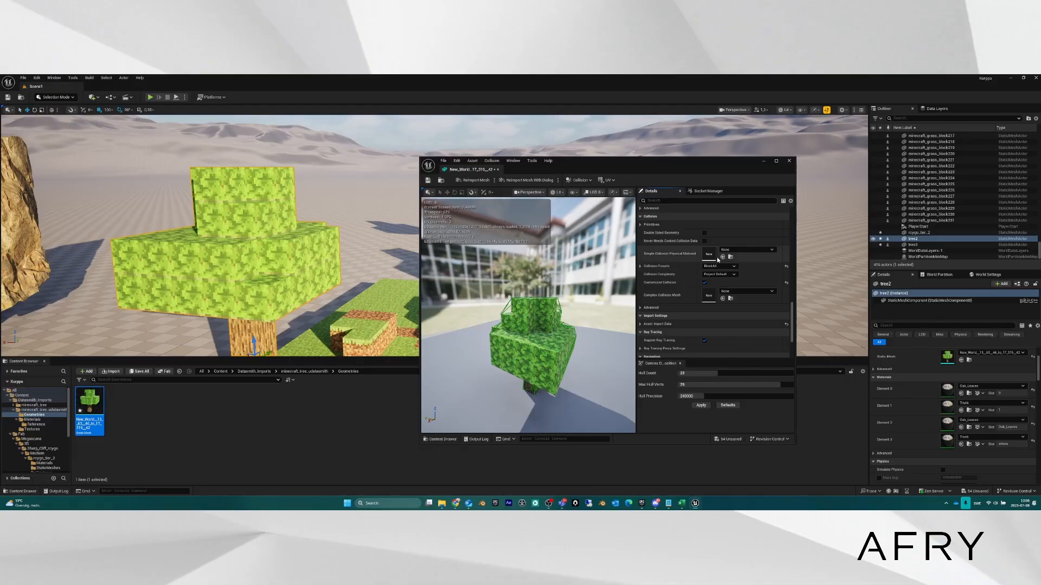
{"action": "left_click", "coordinate": [734, 266]}
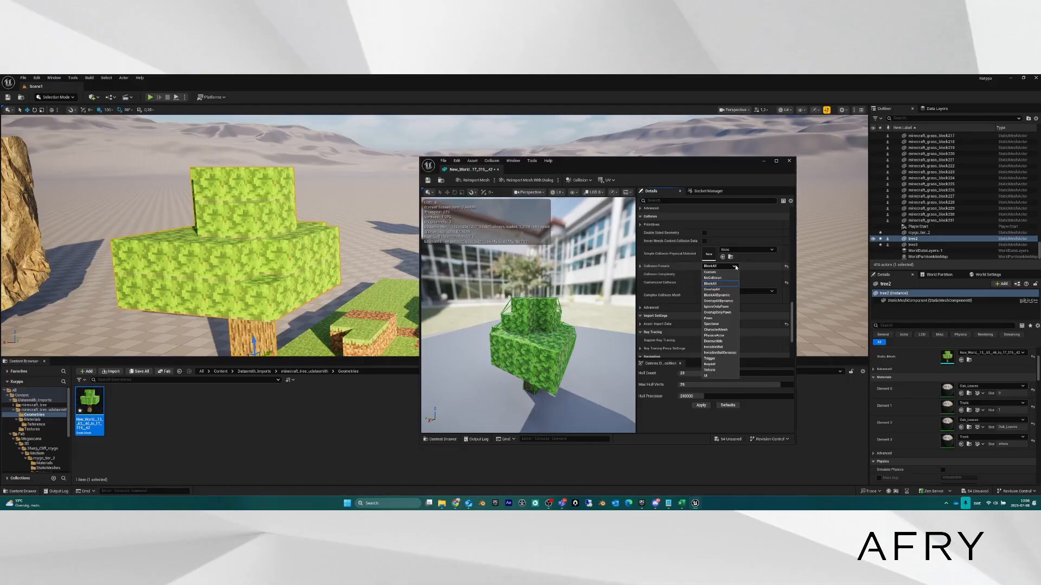
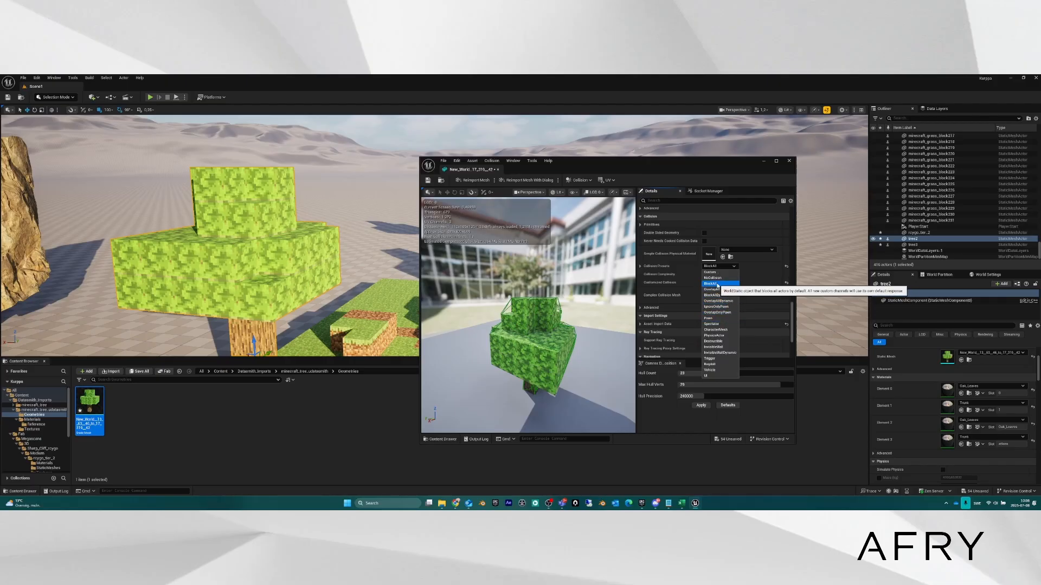
Try the NoCollision preset on the tree mesh, then set Collision Presets back to BlockAll.
{"action": "left_click", "coordinate": [717, 286]}
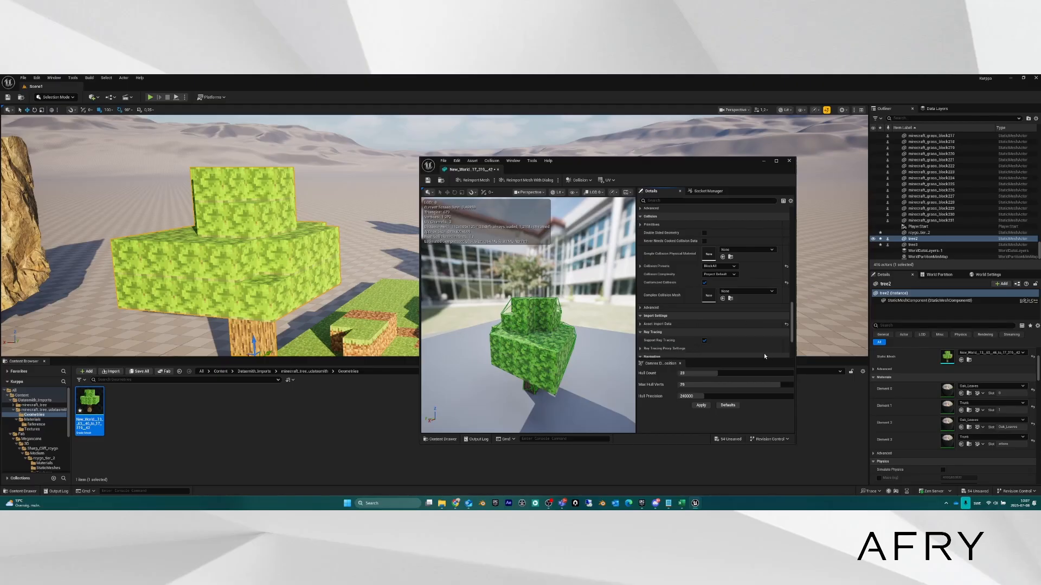
{"action": "left_click", "coordinate": [728, 266]}
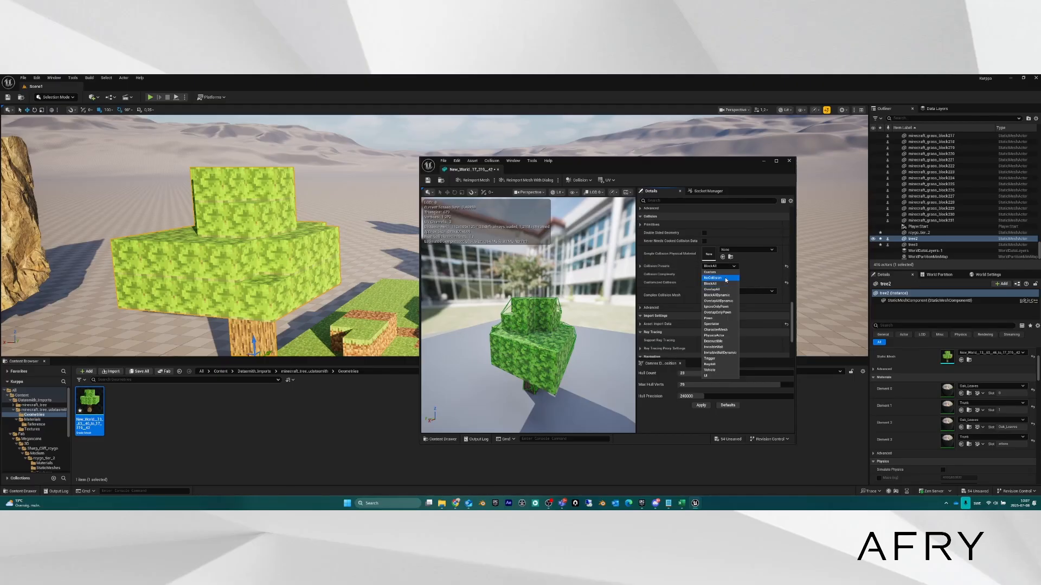
{"action": "left_click", "coordinate": [726, 278]}
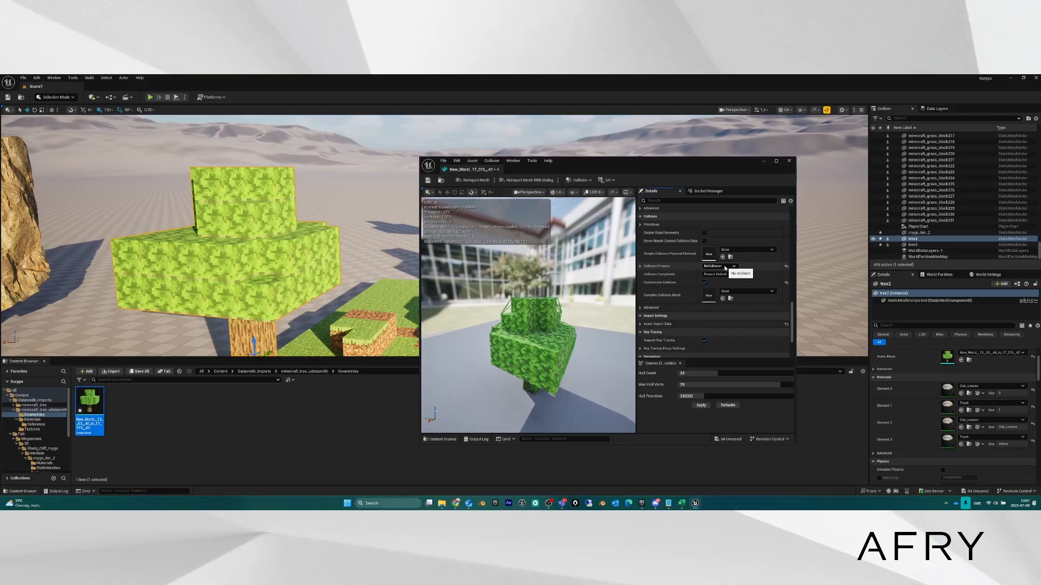
{"action": "left_click", "coordinate": [725, 266]}
{"action": "left_click", "coordinate": [725, 283]}
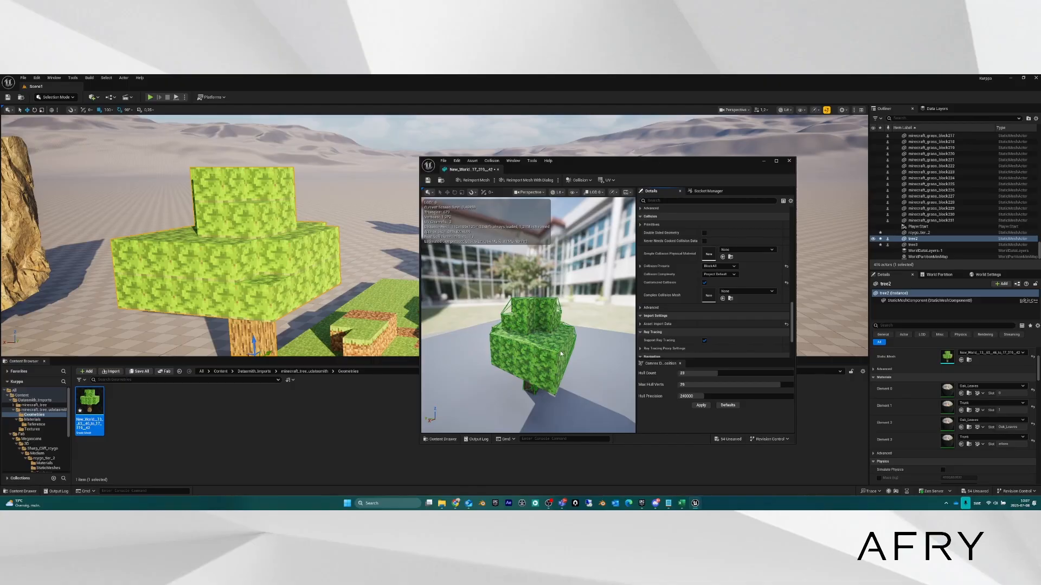
Use the tree mesh as its own Complex Collision Mesh, save, close, and accept the LOD changes.
{"action": "left_click", "coordinate": [724, 299]}
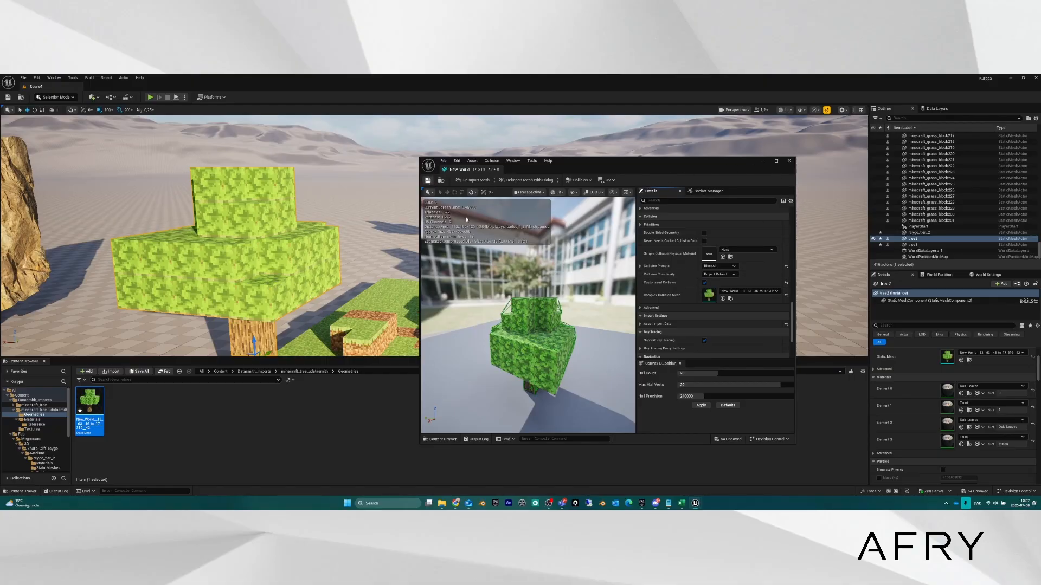
{"action": "key", "text": "ctrl+s"}
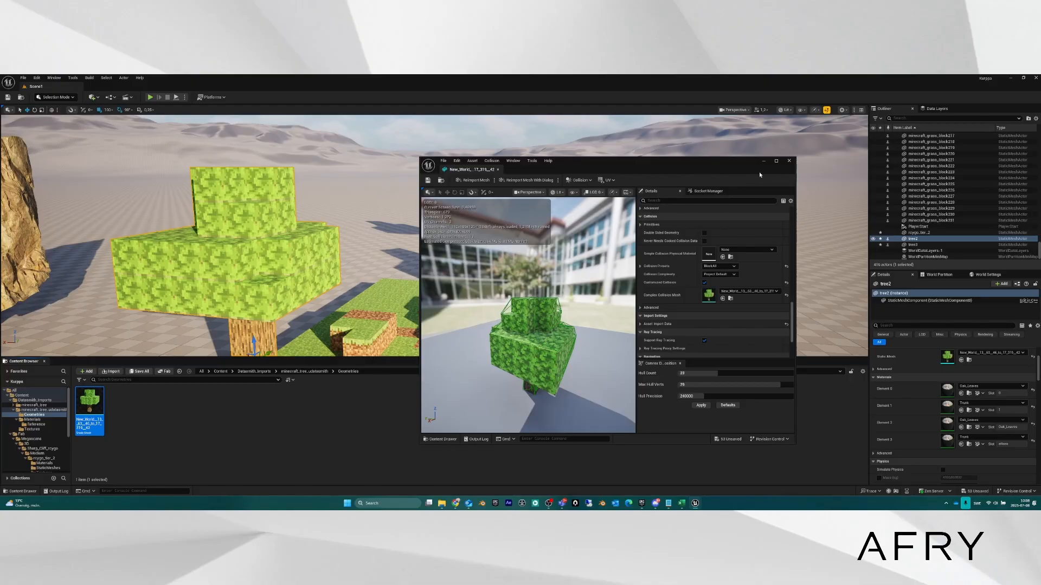
{"action": "left_click", "coordinate": [788, 161]}
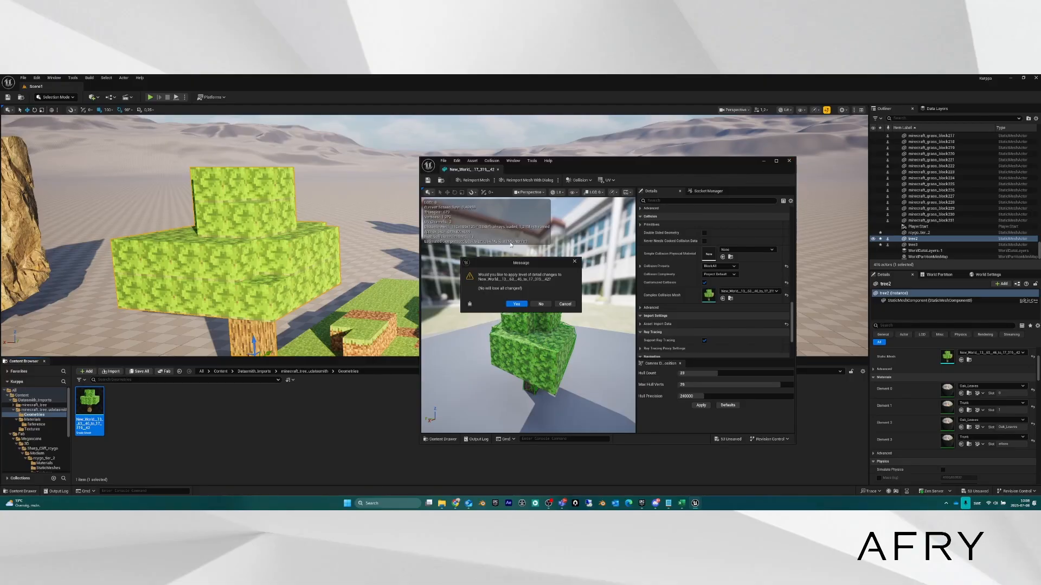
{"action": "left_click", "coordinate": [522, 306]}
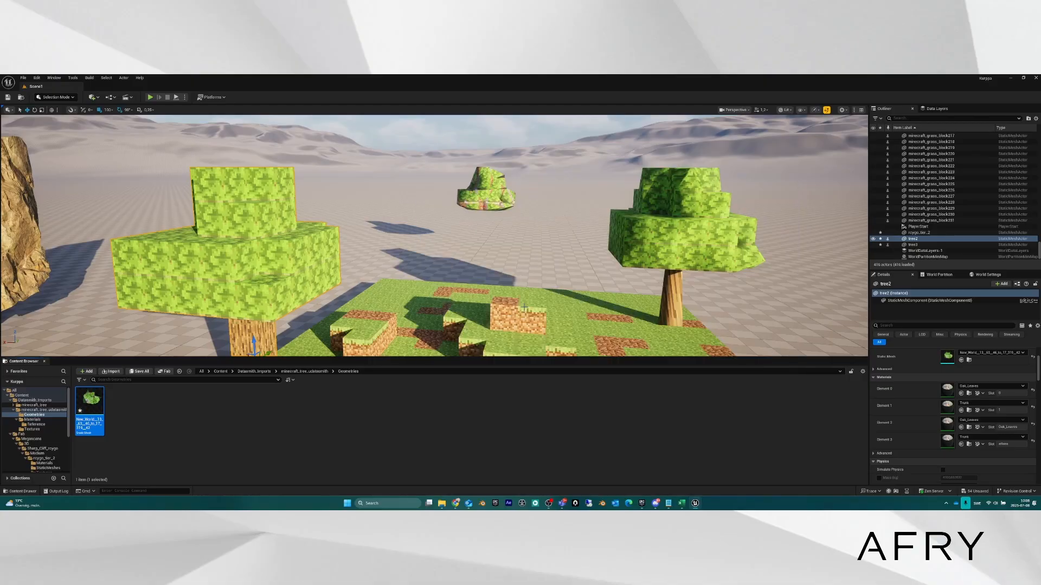
{"action": "right_click_drag", "start_coordinate": [491, 274], "coordinate": [437, 298]}
{"action": "key", "text": "d"}
{"action": "key", "text": "s"}
{"action": "key", "text": "w"}
{"action": "key", "text": "d"}
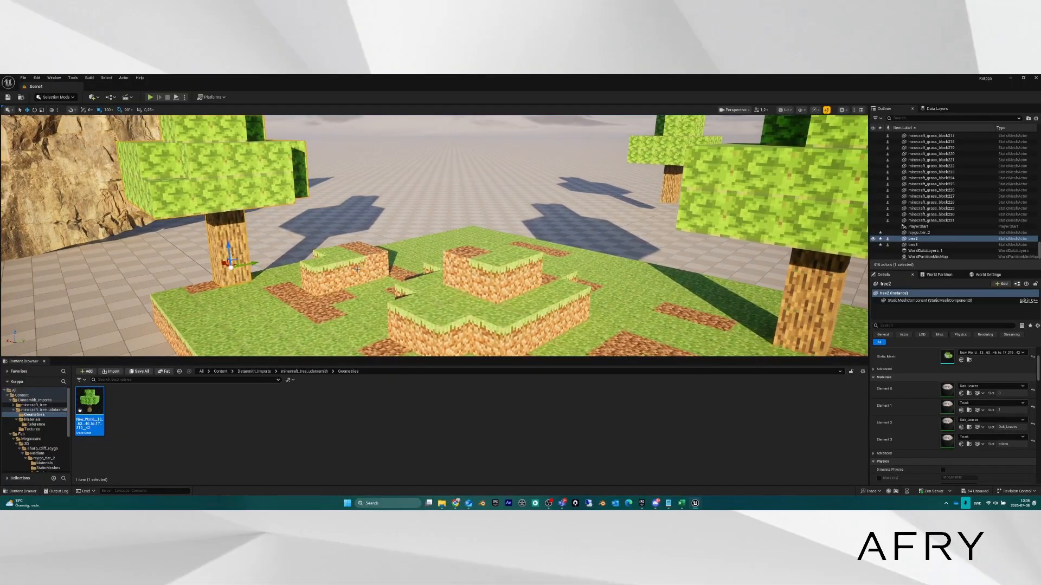
{"action": "right_click_drag", "start_coordinate": [381, 253], "coordinate": [396, 271]}
{"action": "key", "text": "s"}
{"action": "key", "text": "e"}
{"action": "key", "text": "w"}
{"action": "key", "text": "s"}
{"action": "key", "text": "w"}
{"action": "key", "text": "w"}
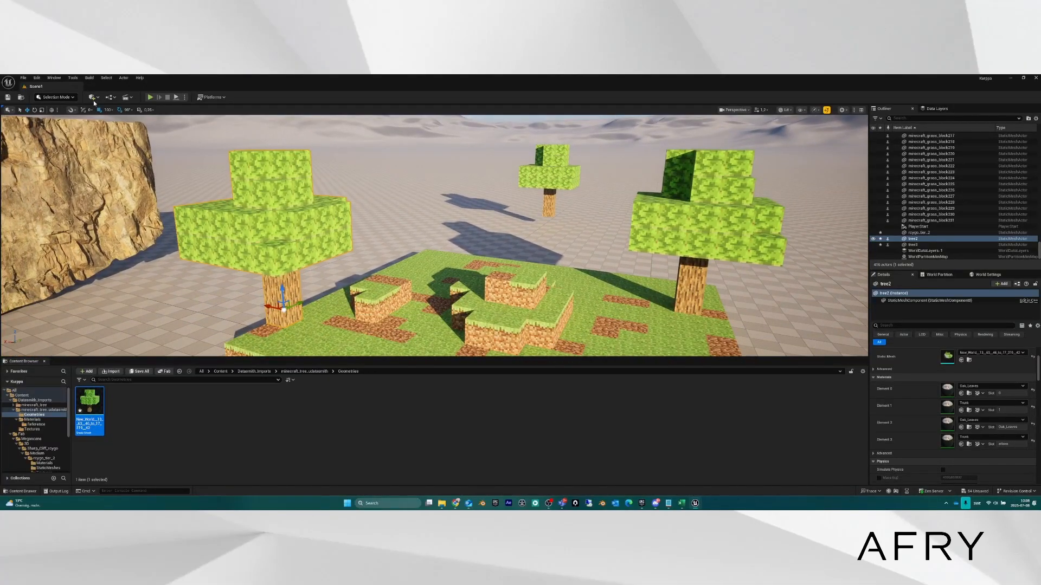
{"action": "left_click", "coordinate": [86, 372]}
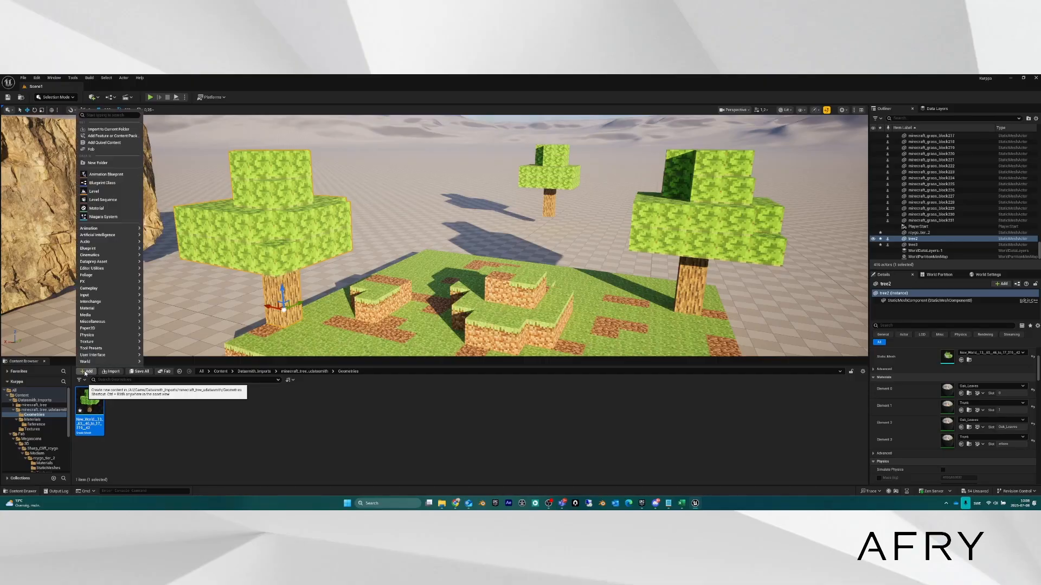
{"action": "left_click", "coordinate": [111, 136]}
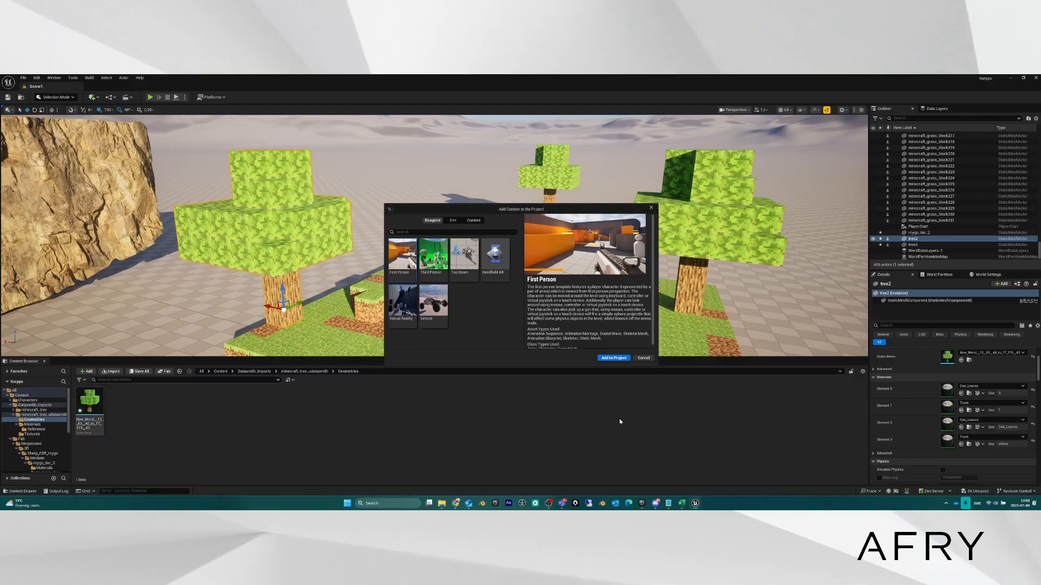
{"action": "left_click", "coordinate": [650, 209]}
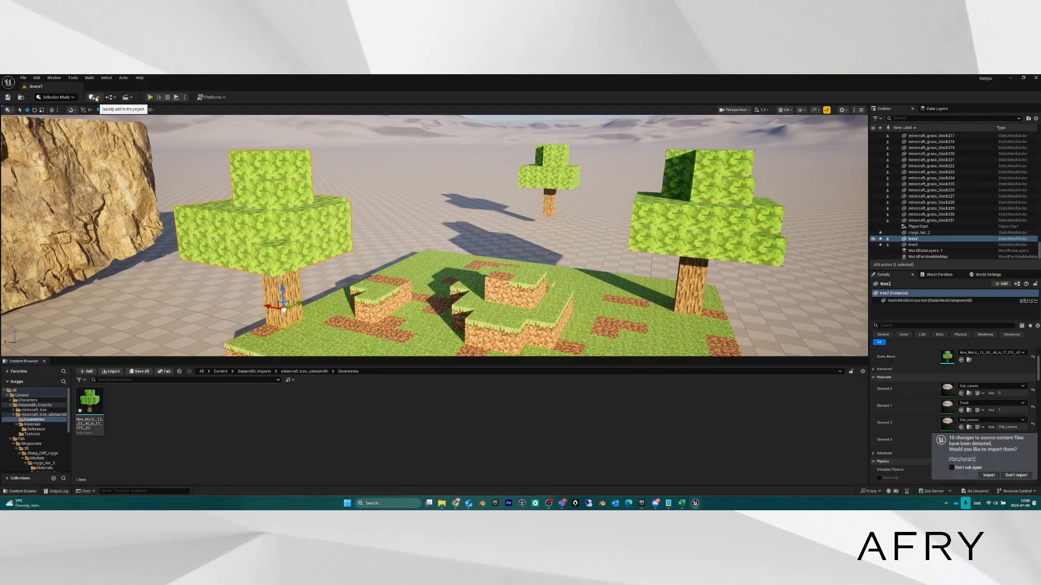
Add a Player Start actor by searching 'player' in the quick-add list.
{"action": "left_click", "coordinate": [97, 99]}
{"action": "mouse_move", "coordinate": [120, 205]}
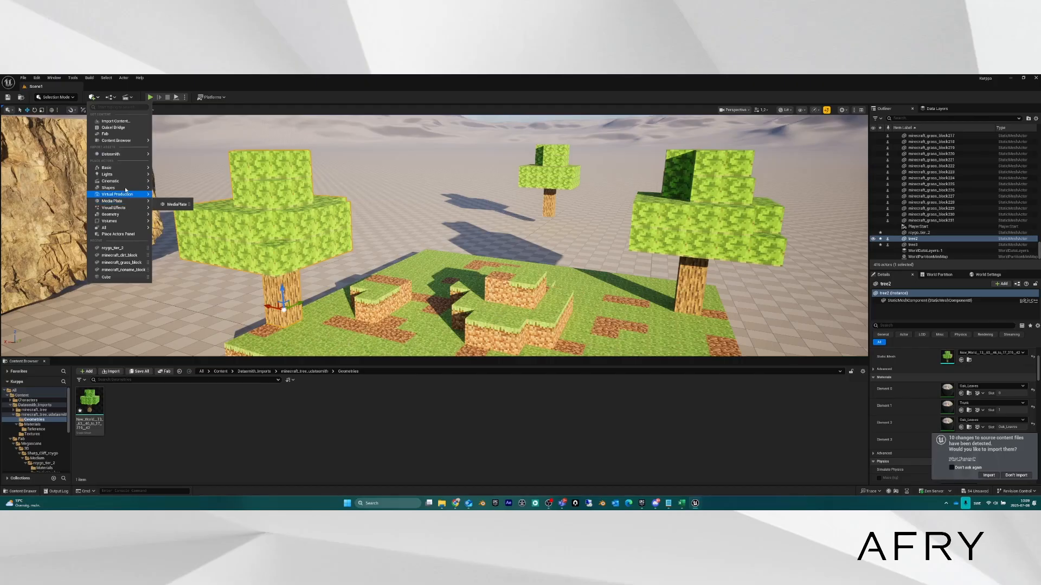
{"action": "type", "text": "pla"}
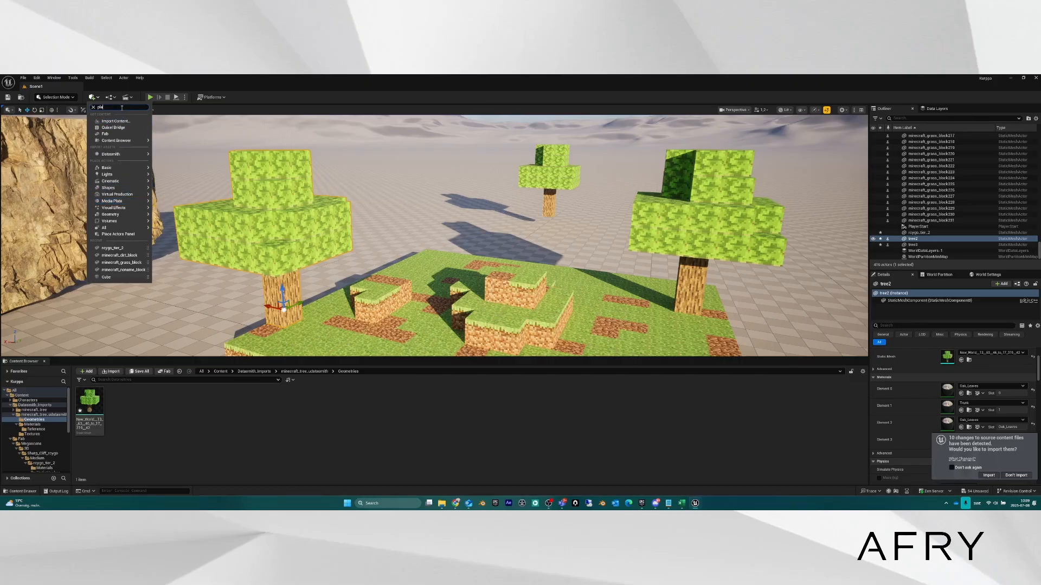
{"action": "type", "text": "yer"}
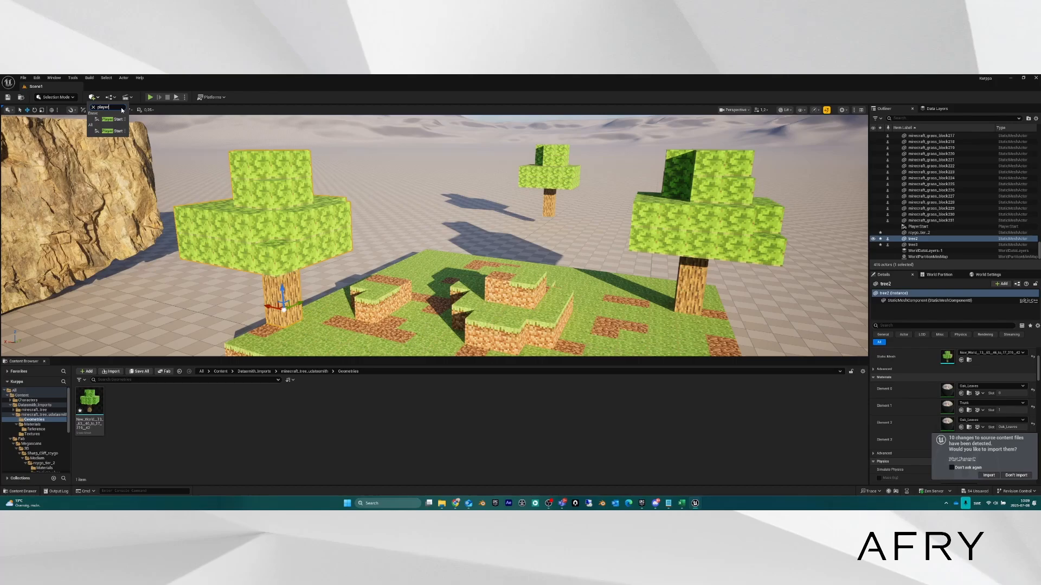
{"action": "key", "text": "Return"}
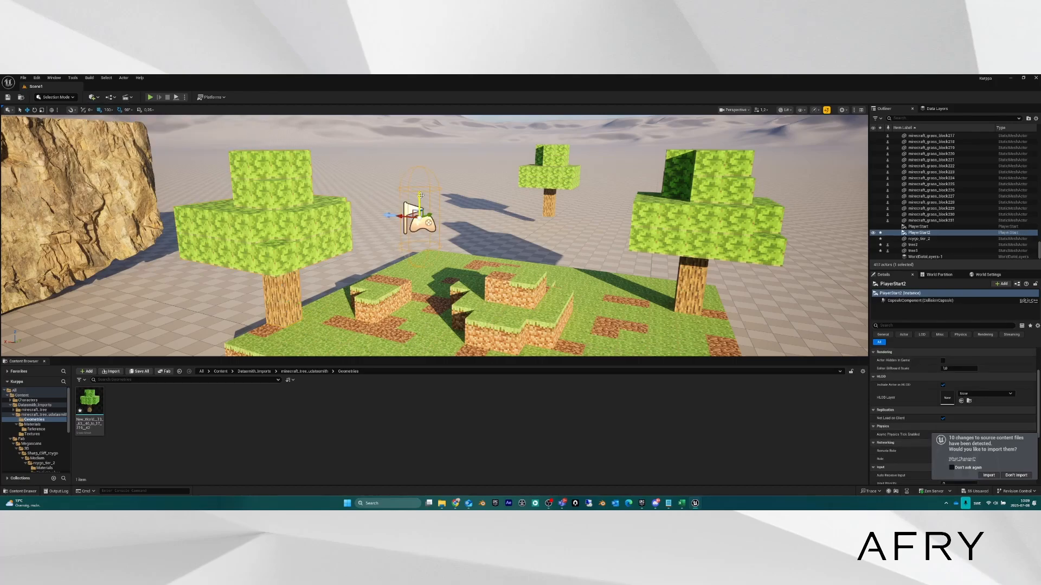
Move the Player Start up above the left tree and off to its left side.
{"action": "left_click_drag", "start_coordinate": [421, 195], "coordinate": [419, 137]}
{"action": "right_click_drag", "start_coordinate": [458, 231], "coordinate": [458, 231]}
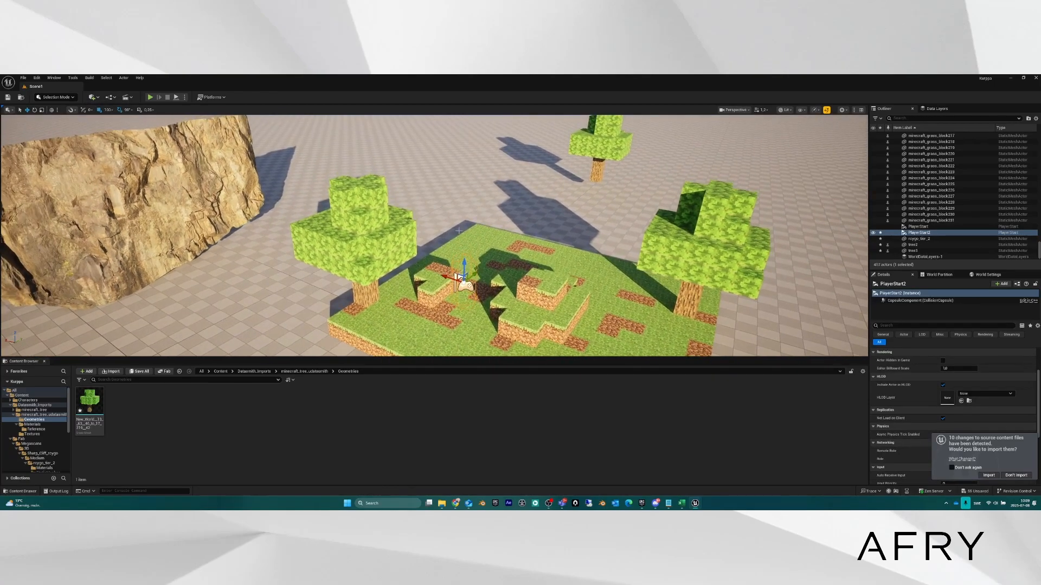
{"action": "left_click_drag", "start_coordinate": [464, 279], "coordinate": [354, 129]}
{"action": "right_click_drag", "start_coordinate": [361, 146], "coordinate": [508, 147]}
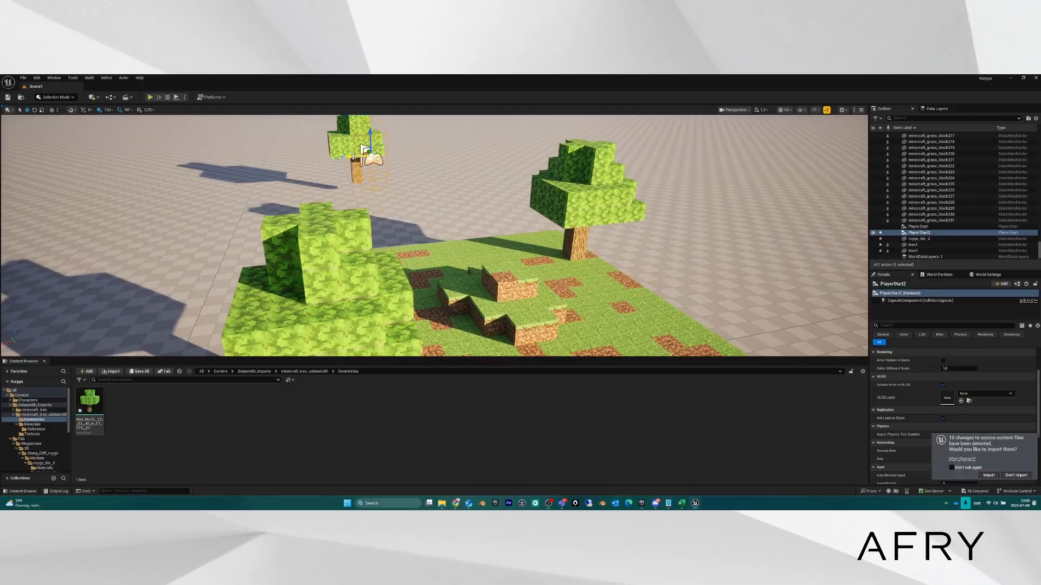
{"action": "left_click_drag", "start_coordinate": [353, 156], "coordinate": [296, 158]}
{"action": "right_click_drag", "start_coordinate": [295, 159], "coordinate": [340, 190]}
{"action": "left_click_drag", "start_coordinate": [392, 163], "coordinate": [320, 162]}
{"action": "key", "text": "d"}
{"action": "right_click_drag", "start_coordinate": [321, 163], "coordinate": [238, 164]}
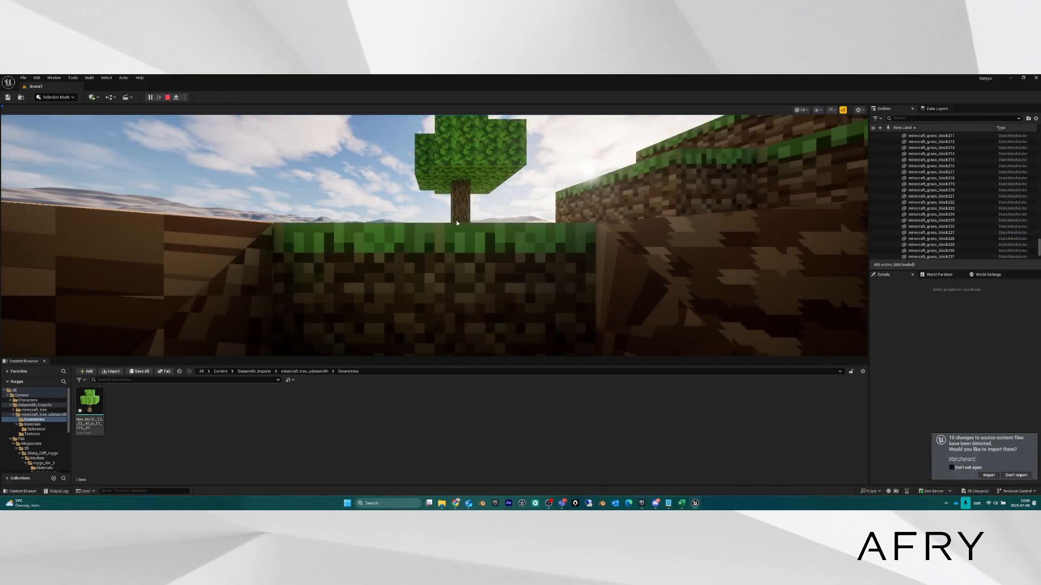
Take control of the character and move toward the dirt wall and grass blocks.
{"action": "left_click", "coordinate": [470, 228]}
{"action": "key", "text": "w"}
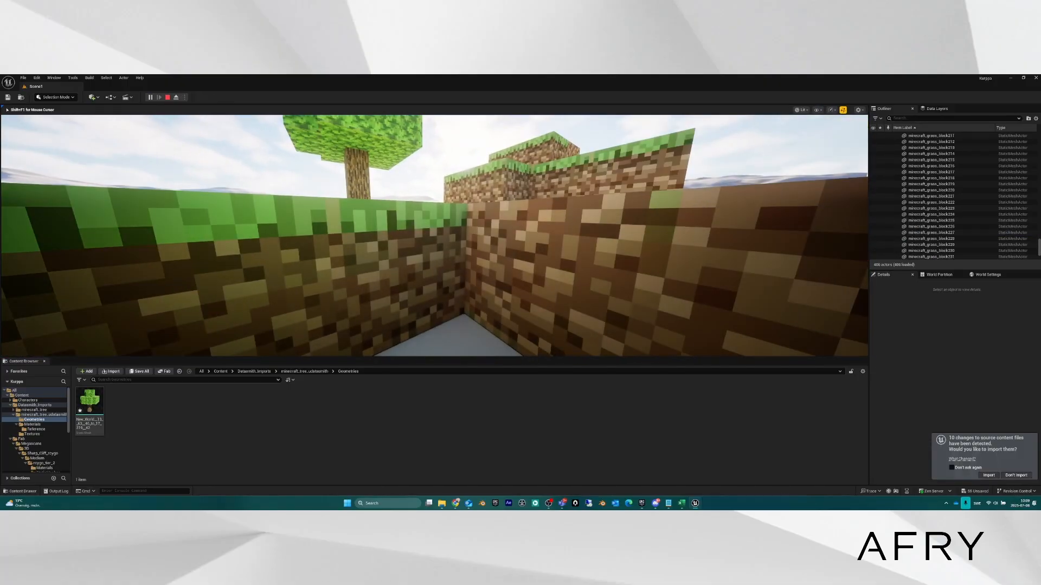
{"action": "key", "text": "w"}
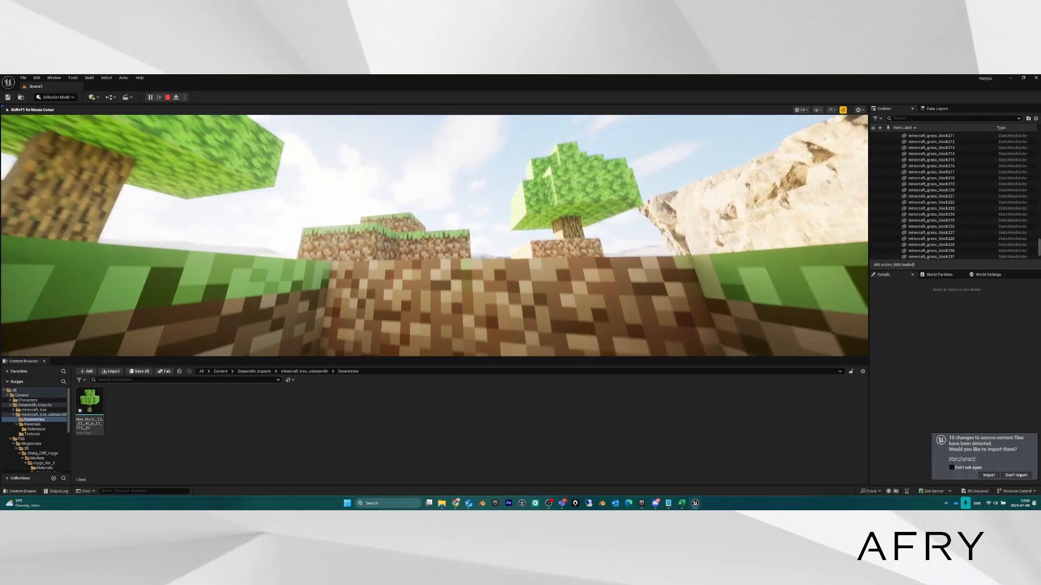
{"action": "key", "text": "w"}
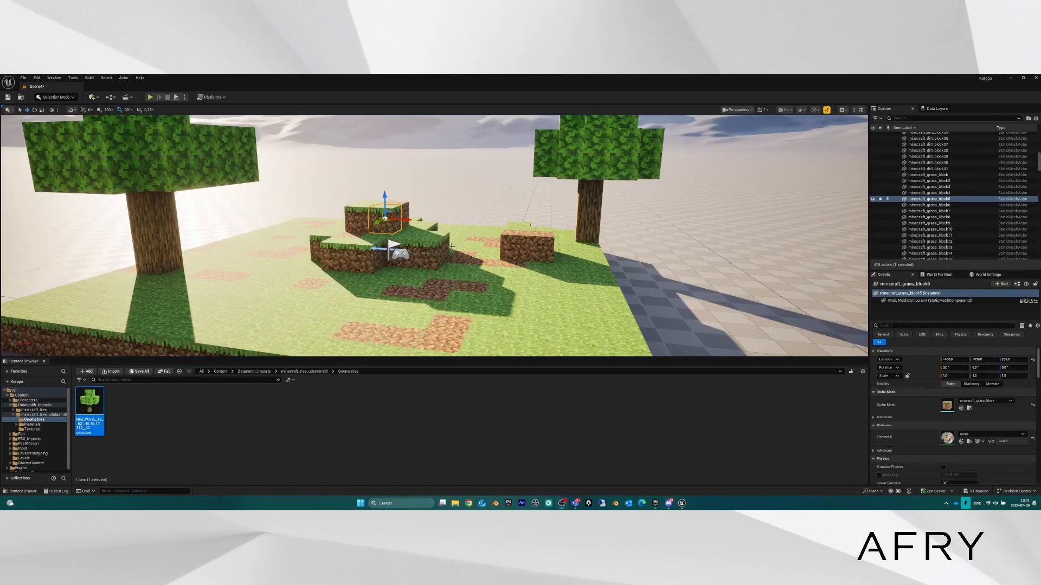
{"action": "key", "text": "w"}
{"action": "mouse_move", "coordinate": [452, 247]}
{"action": "right_mouse_down"}
{"action": "mouse_move", "coordinate": [456, 271]}
{"action": "mouse_move", "coordinate": [442, 274]}
{"action": "mouse_move", "coordinate": [470, 249]}
{"action": "mouse_move", "coordinate": [405, 275]}
{"action": "mouse_move", "coordinate": [451, 247]}
{"action": "right_mouse_up"}
{"action": "key", "text": "d"}
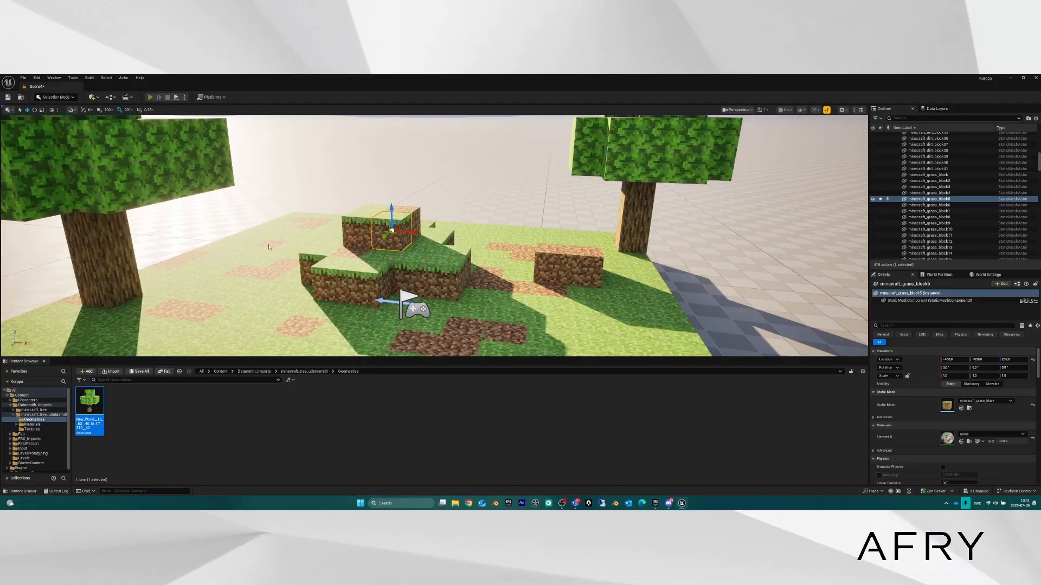
Restart play with Alt+P and walk and jump across the dirt and grass blocks to the tree.
{"action": "key", "text": "alt+p"}
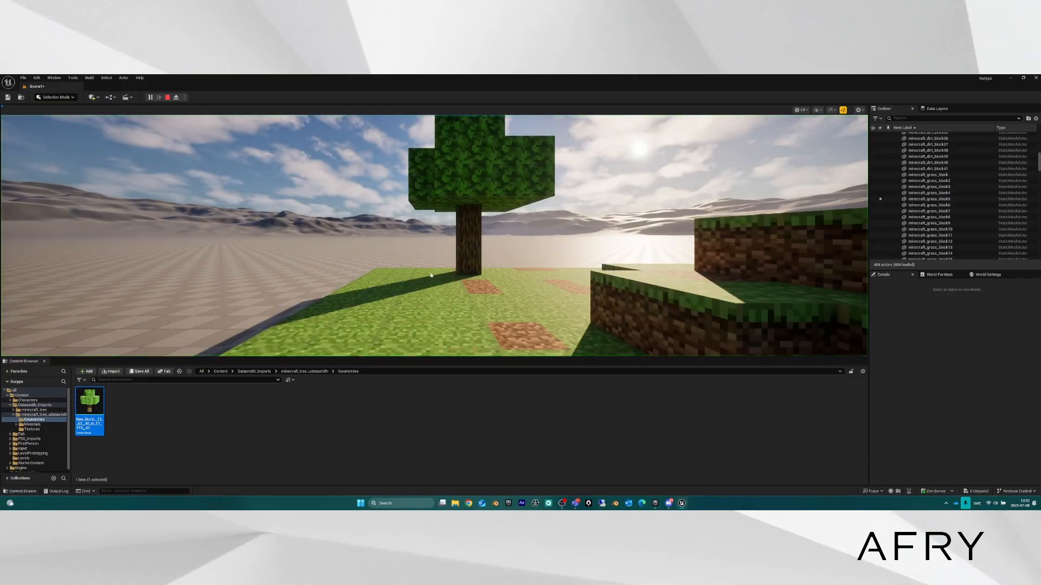
{"action": "key", "text": "w"}
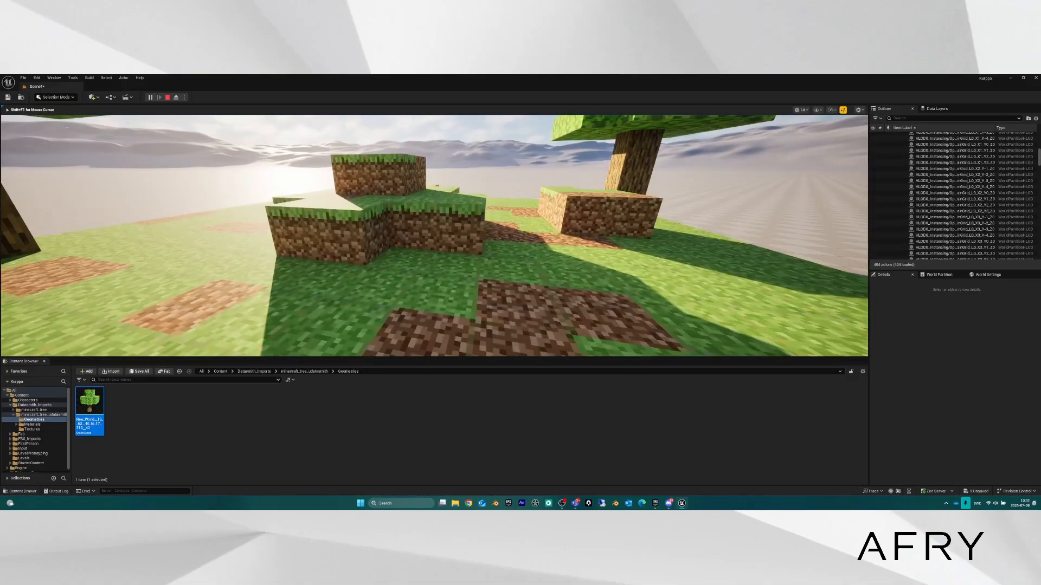
{"action": "key", "text": "w"}
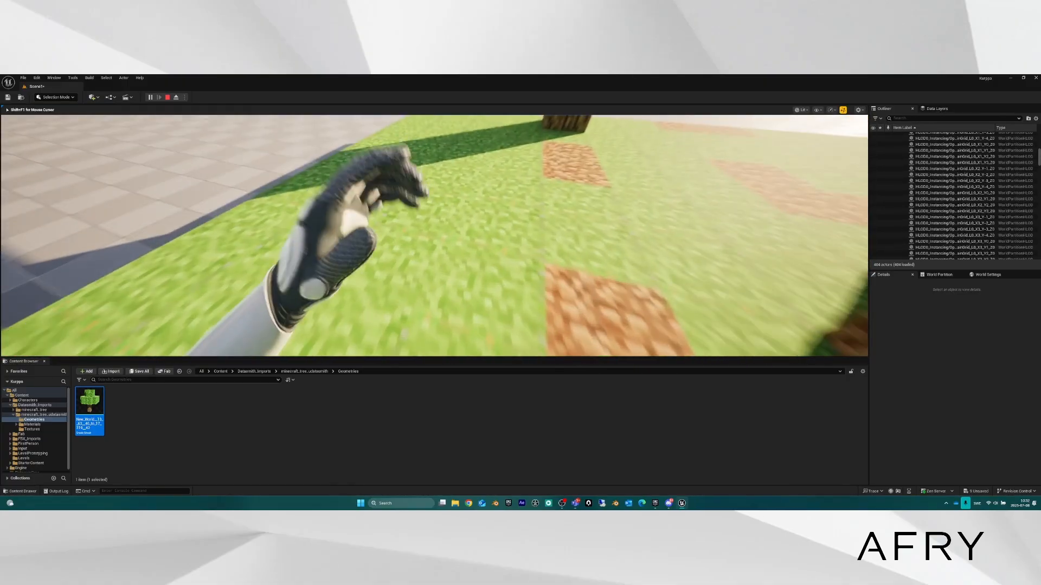
{"action": "key", "text": "w"}
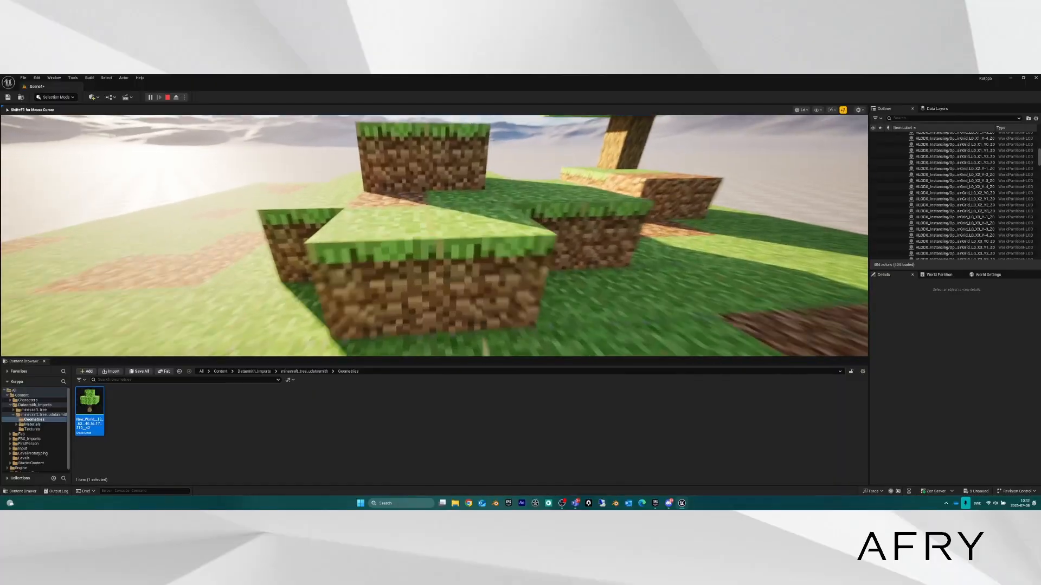
{"action": "key", "text": "space"}
{"action": "key", "text": "s"}
{"action": "key", "text": "w"}
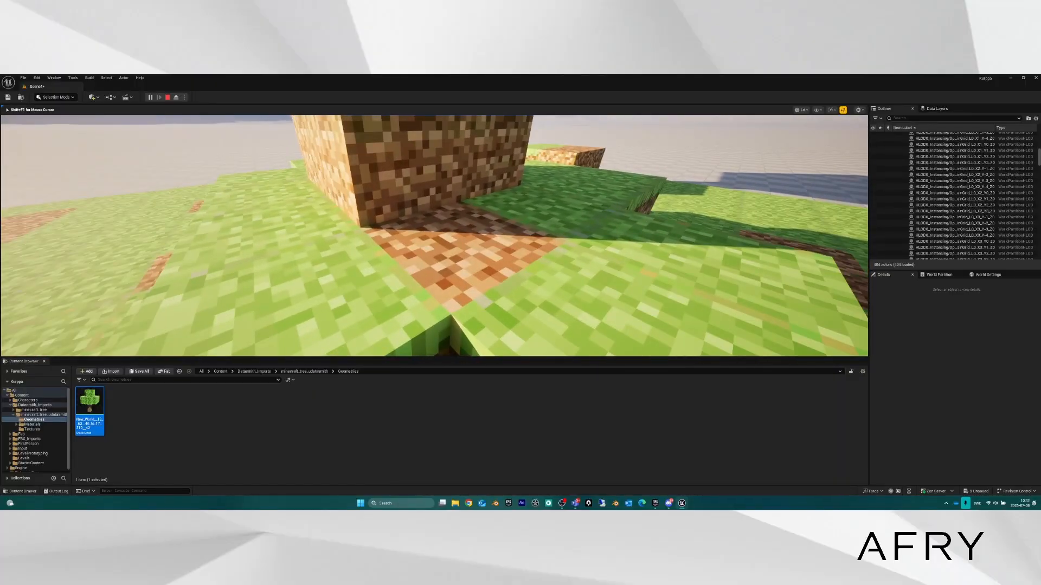
{"action": "key", "text": "space"}
{"action": "key", "text": "w"}
{"action": "key", "text": "space"}
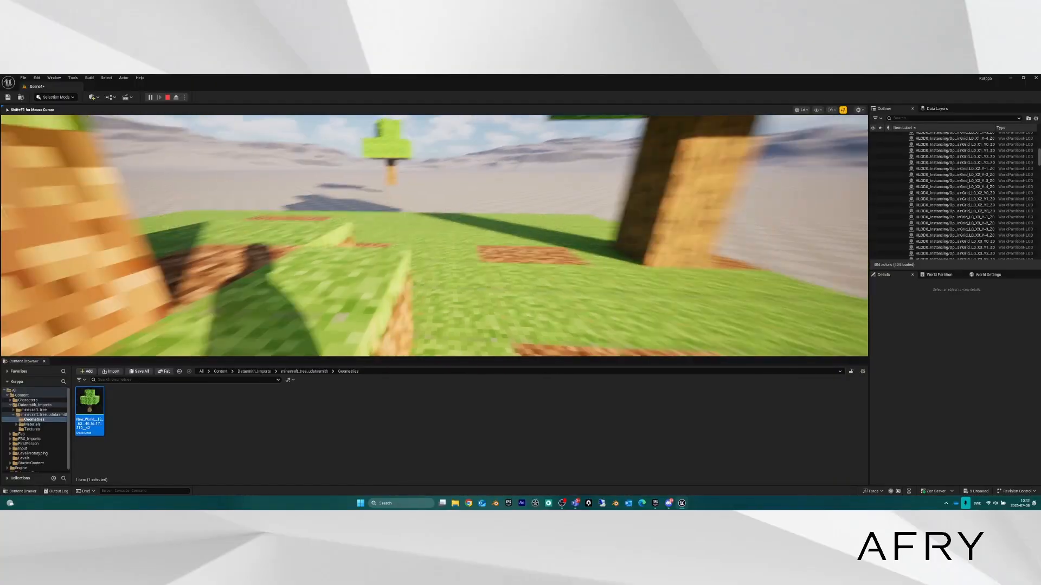
{"action": "key", "text": "w"}
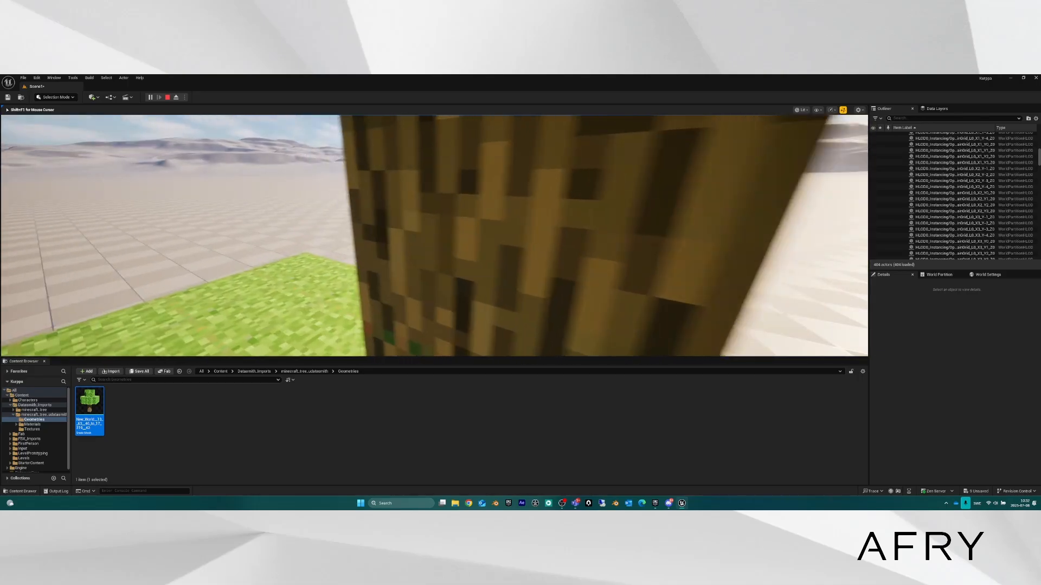
{"action": "key", "text": "w"}
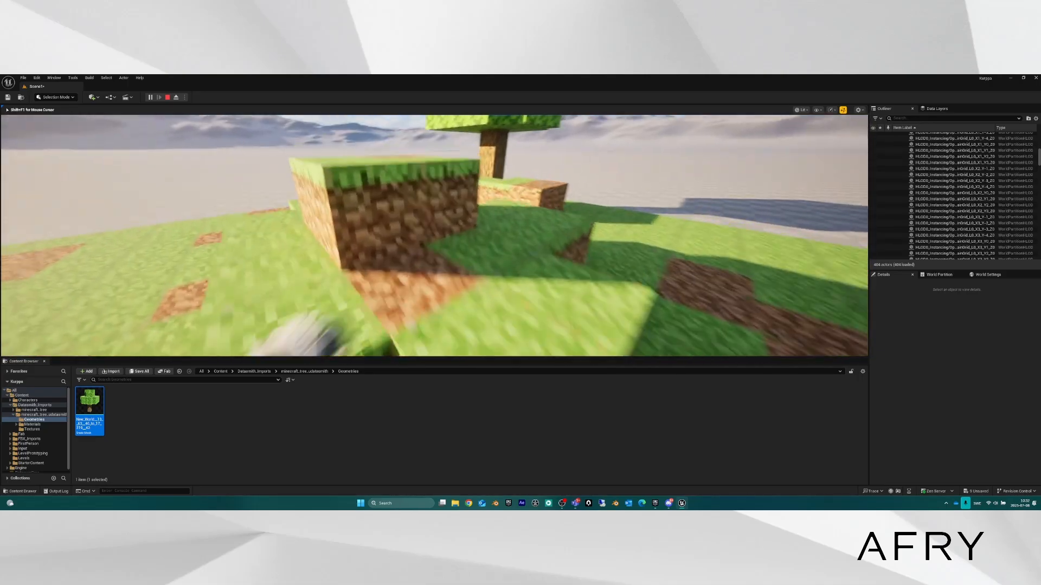
{"action": "key", "text": "space"}
{"action": "key", "text": "w"}
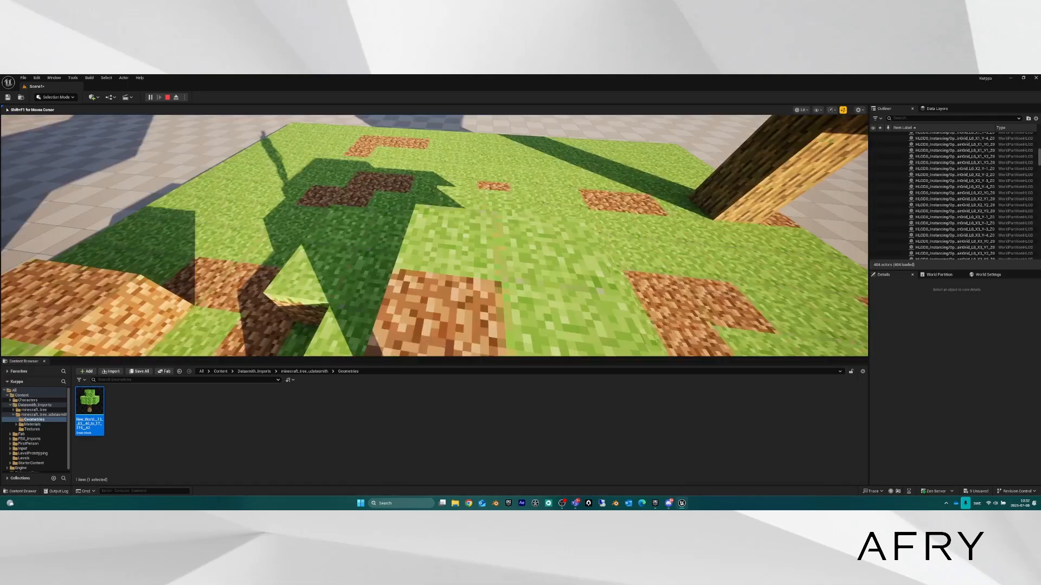
{"action": "key", "text": "space"}
{"action": "key", "text": "w"}
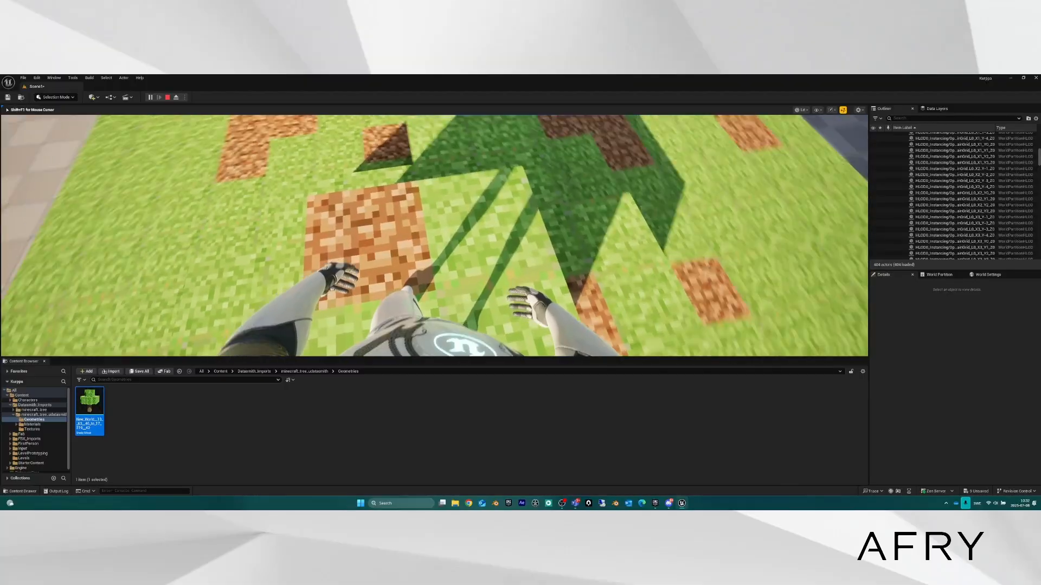
Stop the play session, pull the camera back over the scene, and select tree2.
{"action": "key", "text": "Escape"}
{"action": "key", "text": "s"}
{"action": "right_click_drag", "start_coordinate": [490, 273], "coordinate": [520, 165]}
{"action": "left_click", "coordinate": [359, 233]}
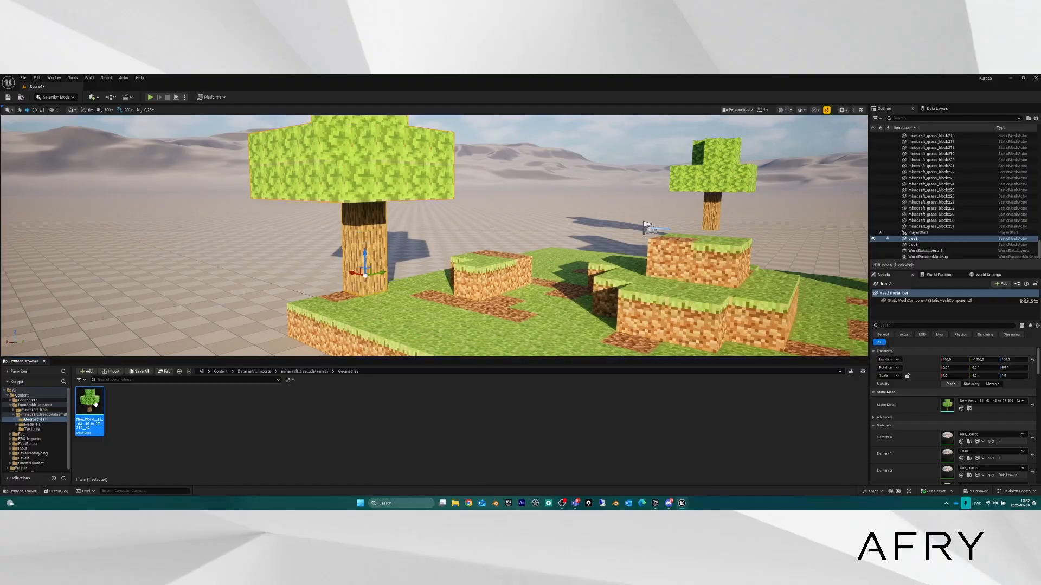
Set the tree mesh's Collision Presets to NoCollision, save and close it, then start Play.
{"action": "right_click_drag", "start_coordinate": [566, 208], "coordinate": [635, 209]}
{"action": "key", "text": "a"}
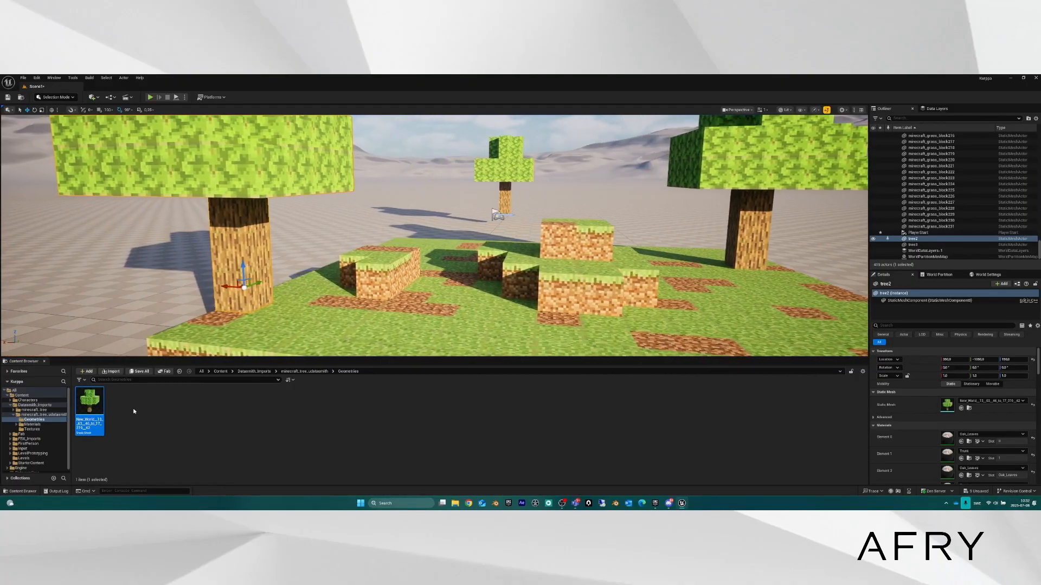
{"action": "double_click", "coordinate": [96, 402]}
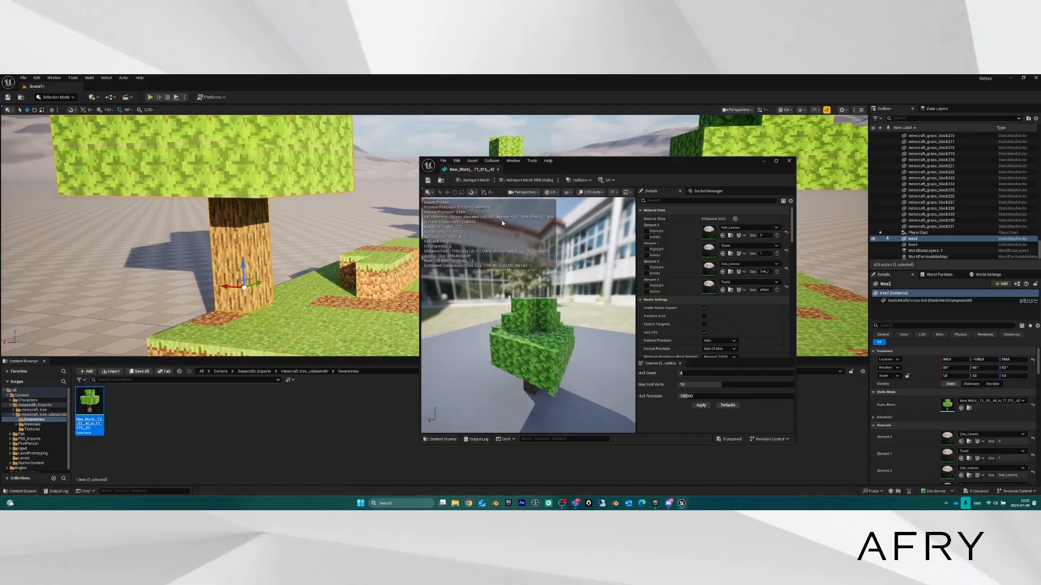
{"action": "scroll", "coordinate": [674, 317], "scroll_direction": "down", "scroll_amount": 10}
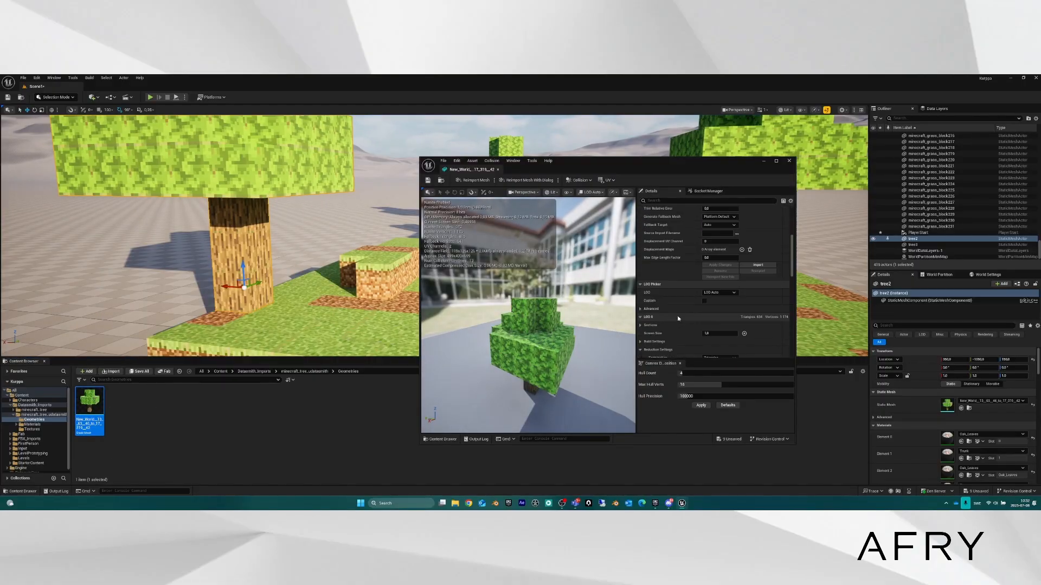
{"action": "scroll", "coordinate": [683, 313], "scroll_direction": "down", "scroll_amount": 2}
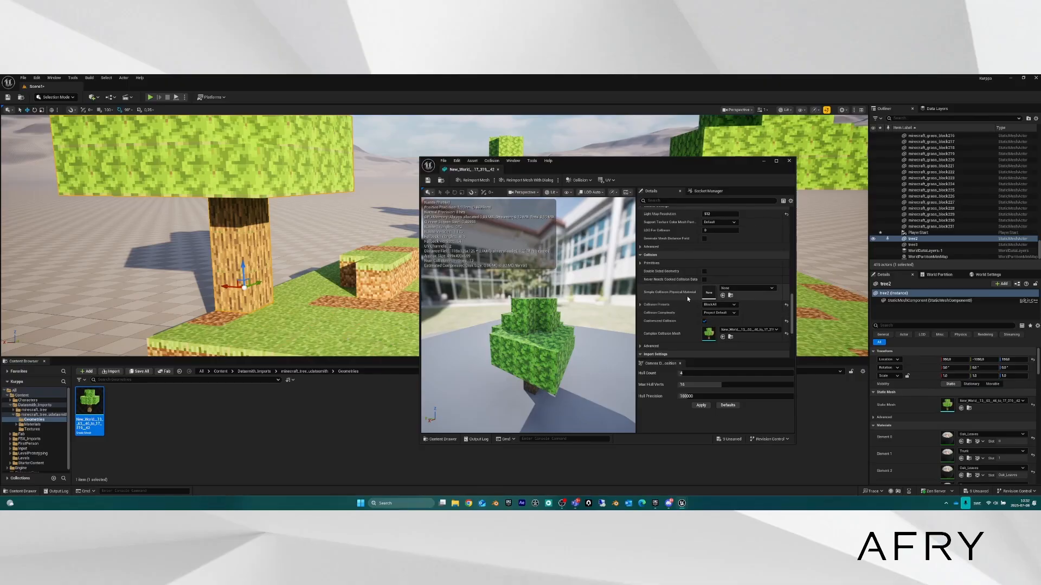
{"action": "left_click", "coordinate": [734, 305]}
{"action": "left_click", "coordinate": [712, 316]}
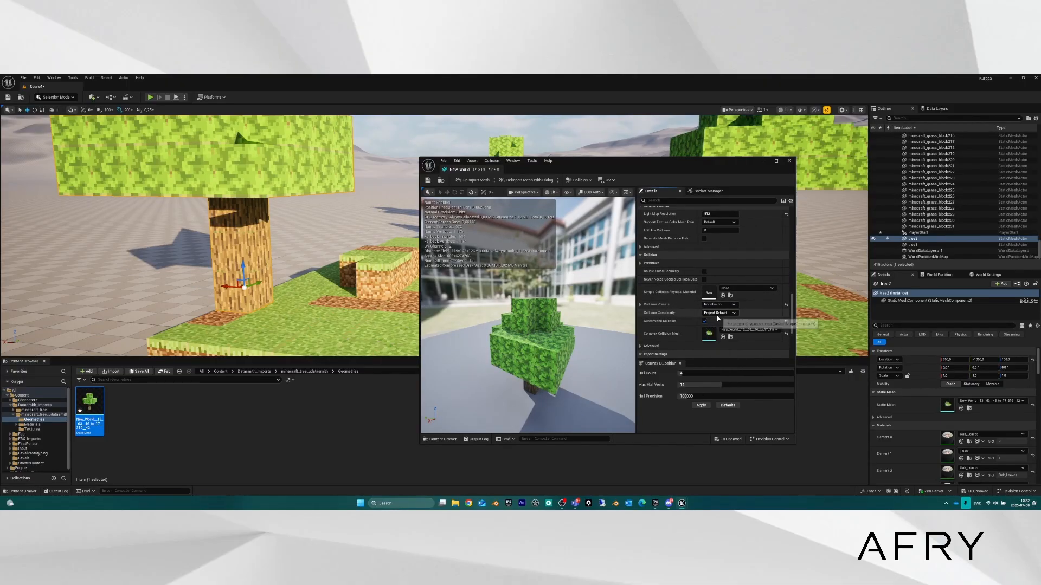
{"action": "left_click", "coordinate": [427, 180]}
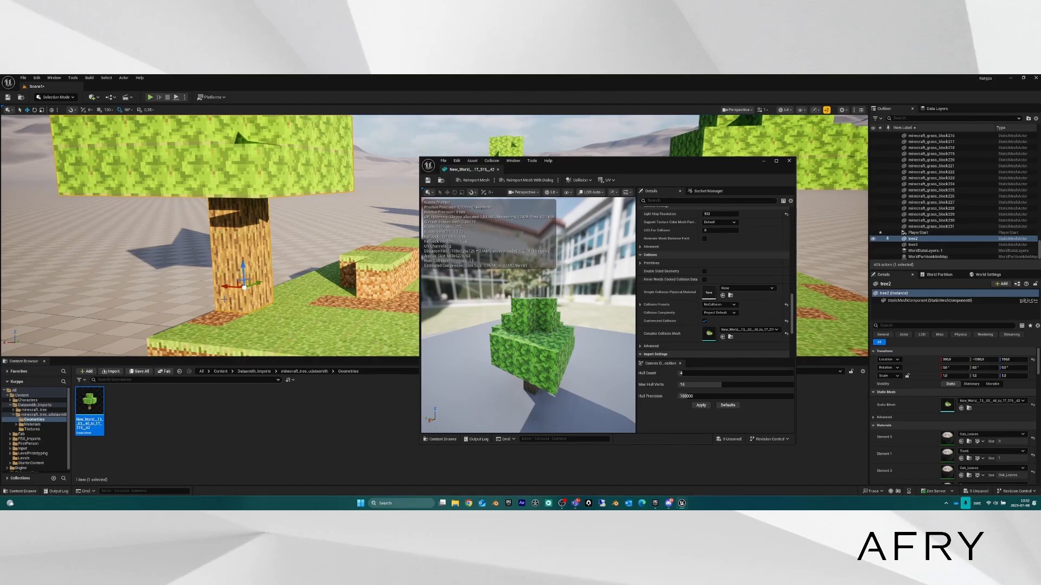
{"action": "left_click", "coordinate": [789, 161]}
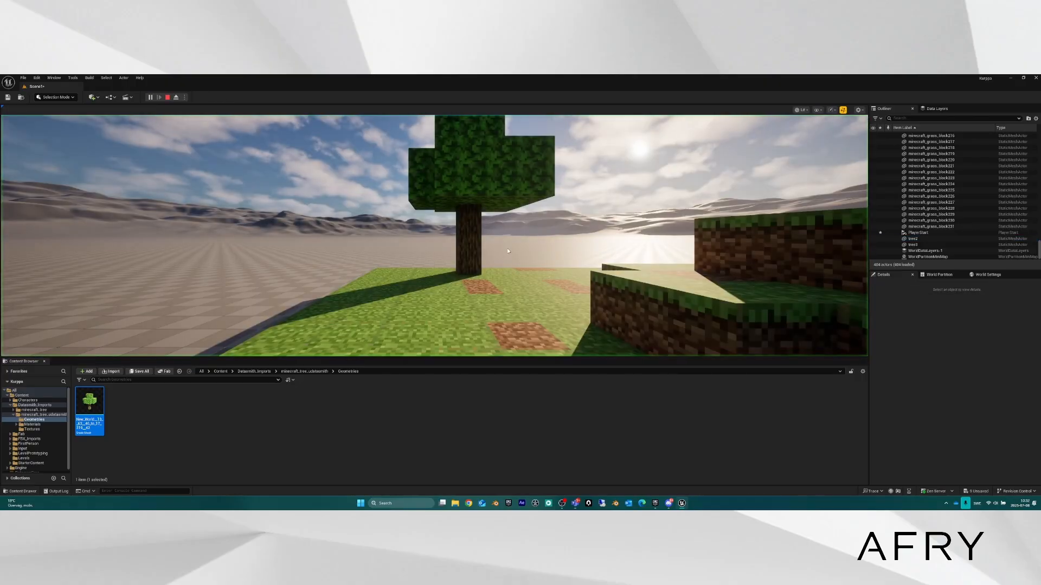
{"action": "left_click", "coordinate": [381, 286]}
Walk and jump straight through the tree trunks to confirm no collision, then stop with Esc.
{"action": "key", "text": "w"}
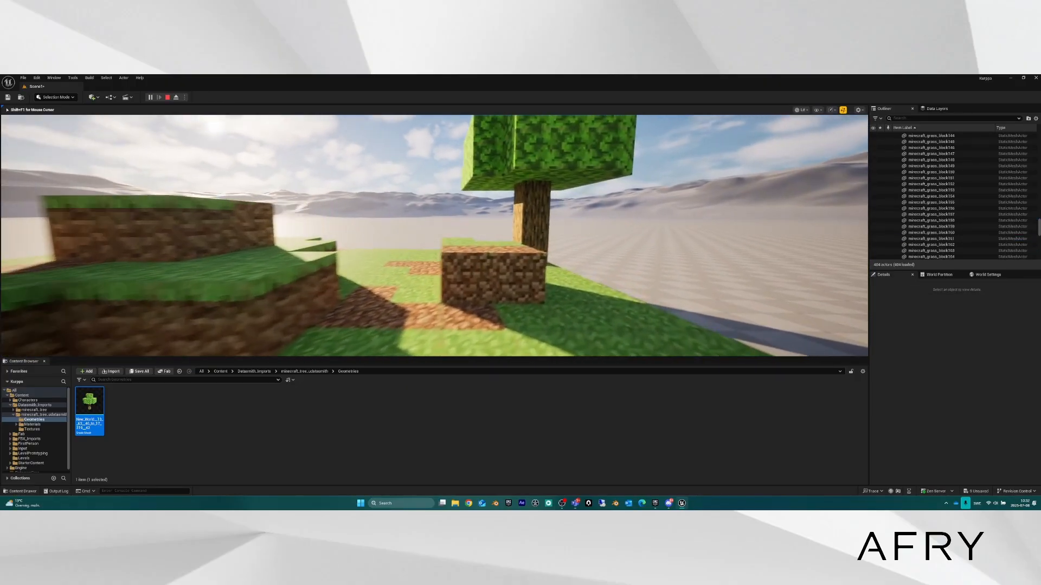
{"action": "key", "text": "space"}
{"action": "key", "text": "w"}
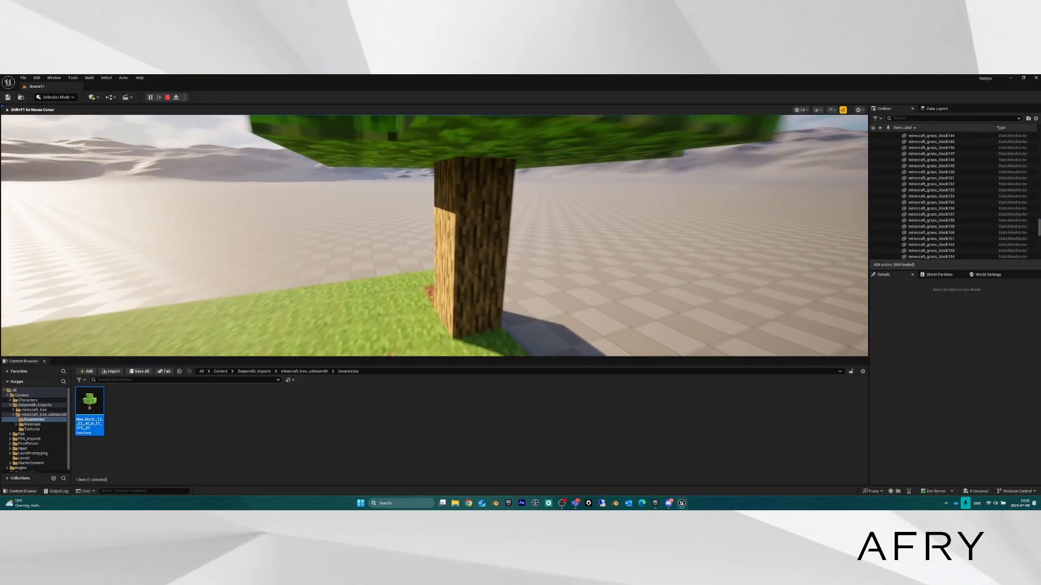
{"action": "key", "text": "w"}
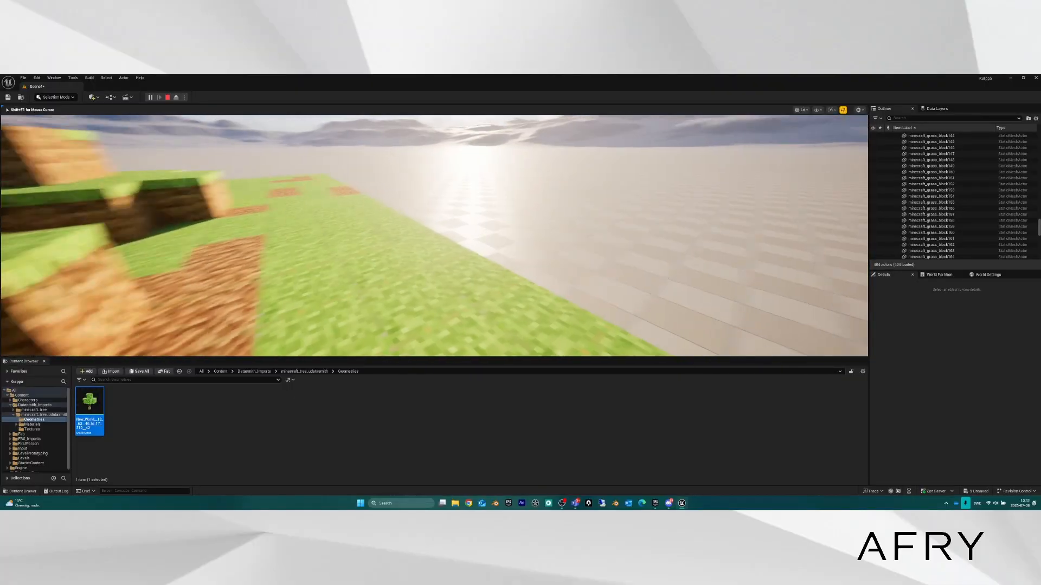
{"action": "key", "text": "s"}
{"action": "key", "text": "w"}
{"action": "key", "text": "space"}
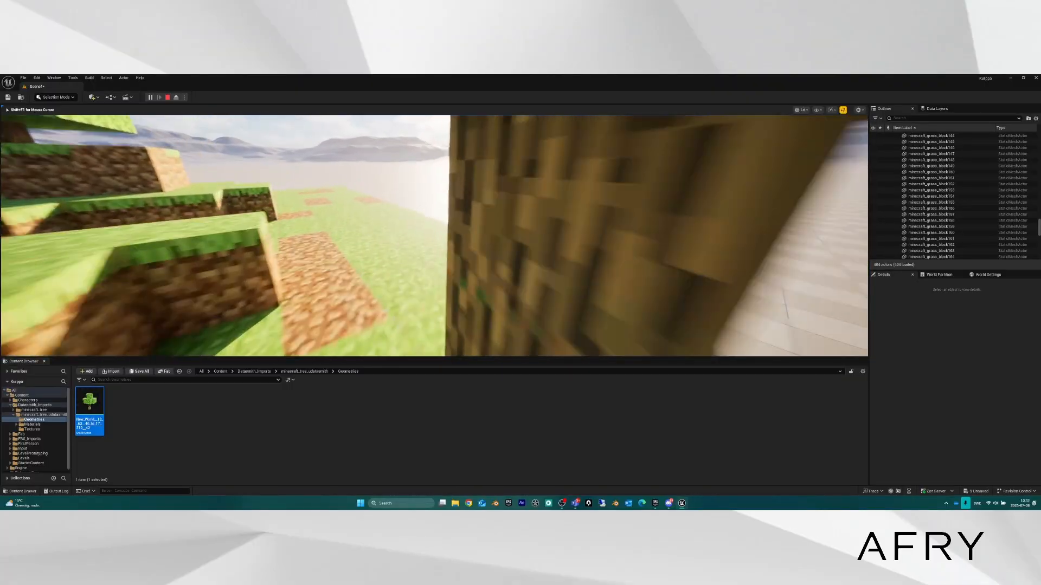
{"action": "key", "text": "space"}
{"action": "key", "text": "w"}
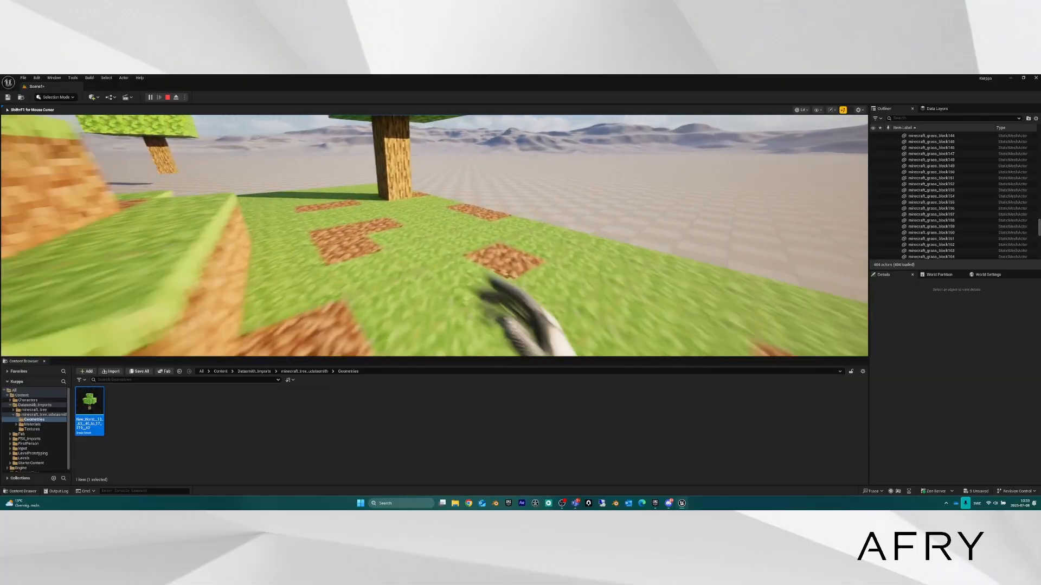
{"action": "key", "text": "w"}
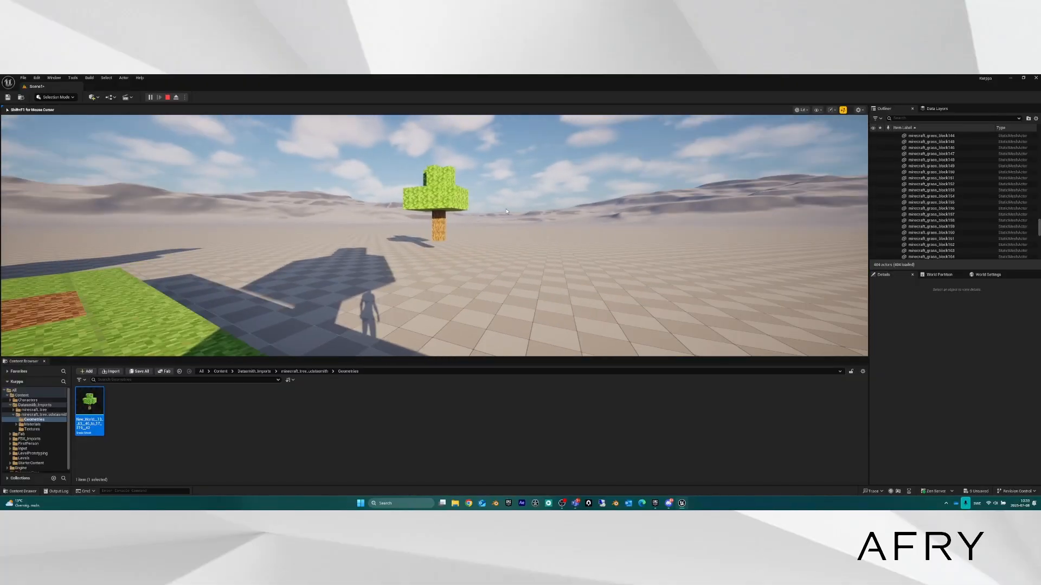
{"action": "key", "text": "Escape"}
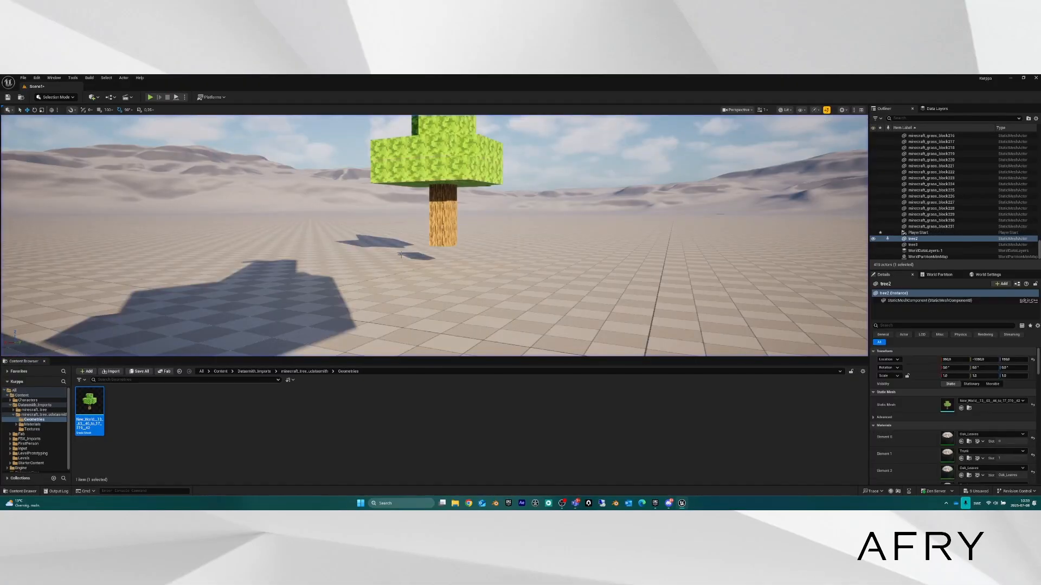
Change the tree mesh's Collision Presets from NoCollision to BlockAll and close the mesh editor.
{"action": "double_click", "coordinate": [90, 404]}
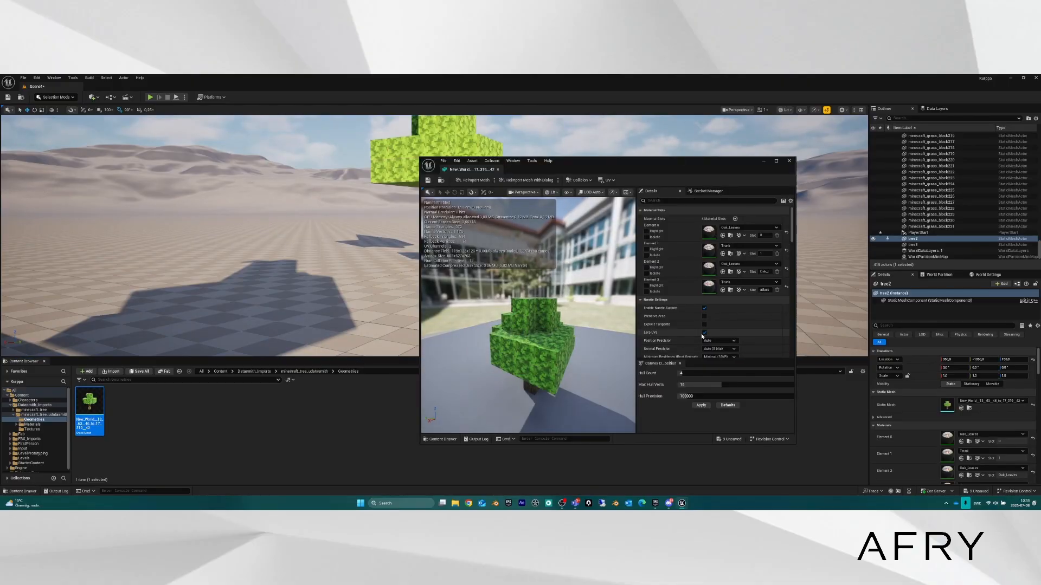
{"action": "scroll", "coordinate": [681, 329], "scroll_direction": "down", "scroll_amount": 3}
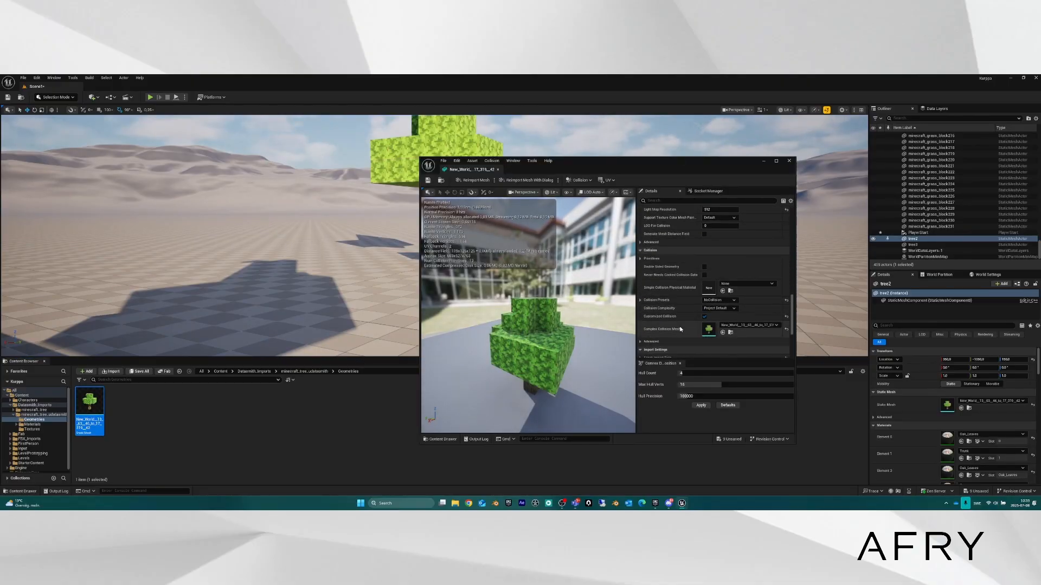
{"action": "left_click", "coordinate": [719, 300]}
{"action": "left_click", "coordinate": [723, 317]}
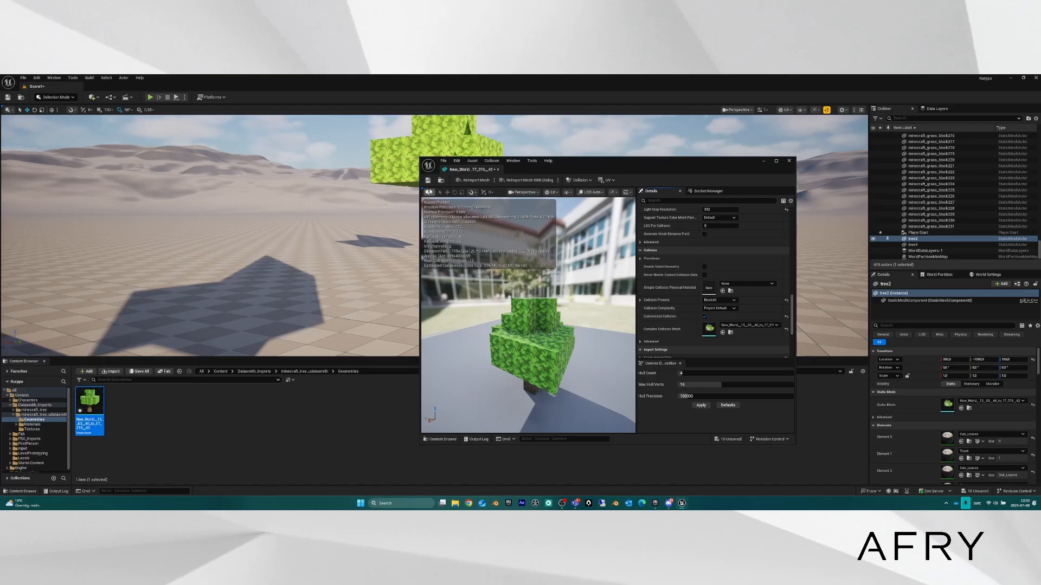
{"action": "left_click", "coordinate": [789, 161]}
Fly the camera back over the platform, then select tree3 and frame it with F.
{"action": "right_click_drag", "start_coordinate": [689, 216], "coordinate": [534, 244]}
{"action": "key", "text": "s"}
{"action": "key", "text": "s"}
{"action": "key", "text": "w"}
{"action": "key", "text": "s"}
{"action": "right_click_drag", "start_coordinate": [389, 352], "coordinate": [389, 342]}
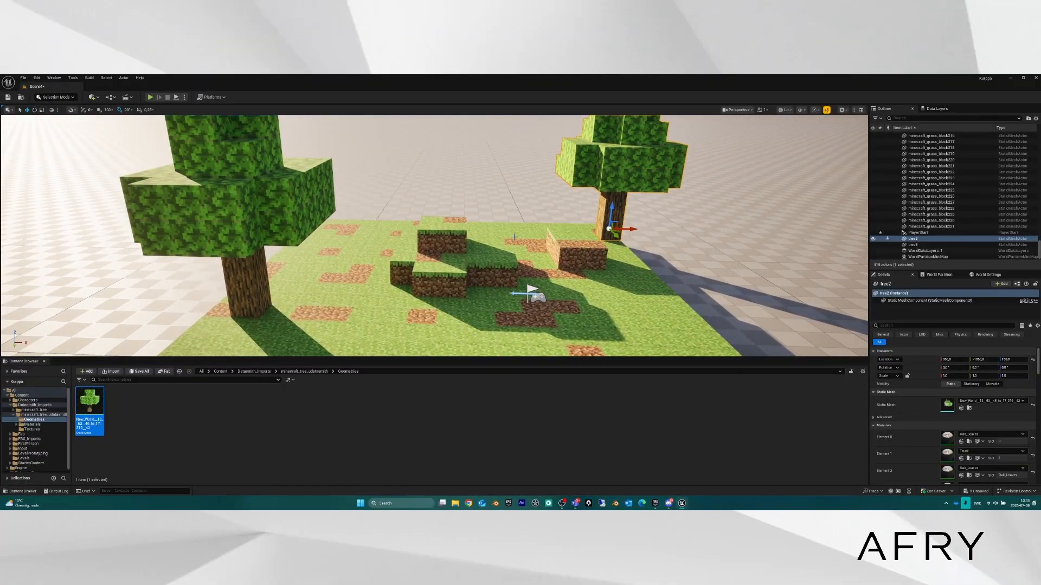
{"action": "right_click_drag", "start_coordinate": [486, 235], "coordinate": [483, 263]}
{"action": "key", "text": "s"}
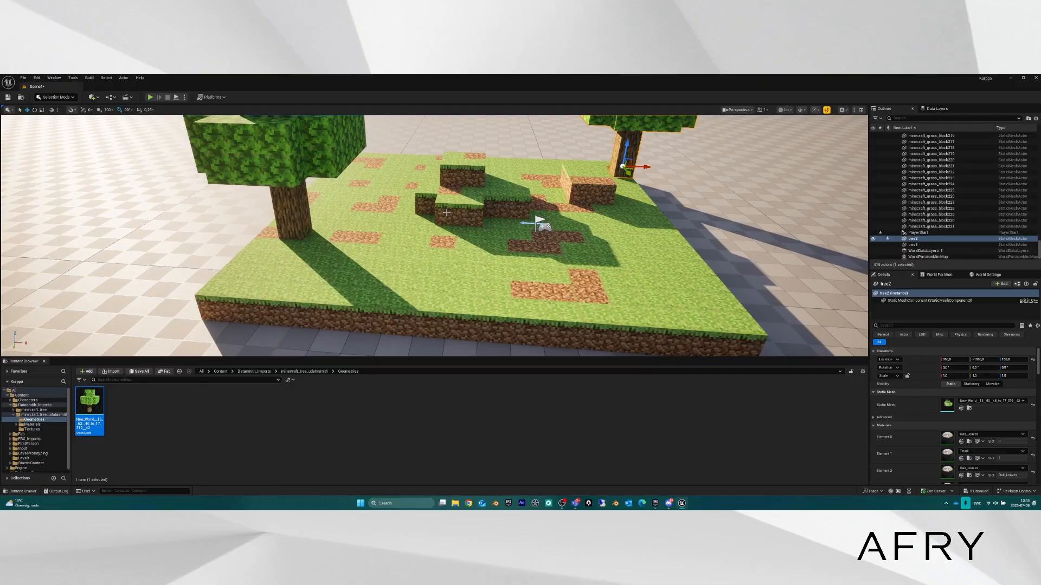
{"action": "left_click", "coordinate": [313, 222]}
{"action": "key", "text": "f"}
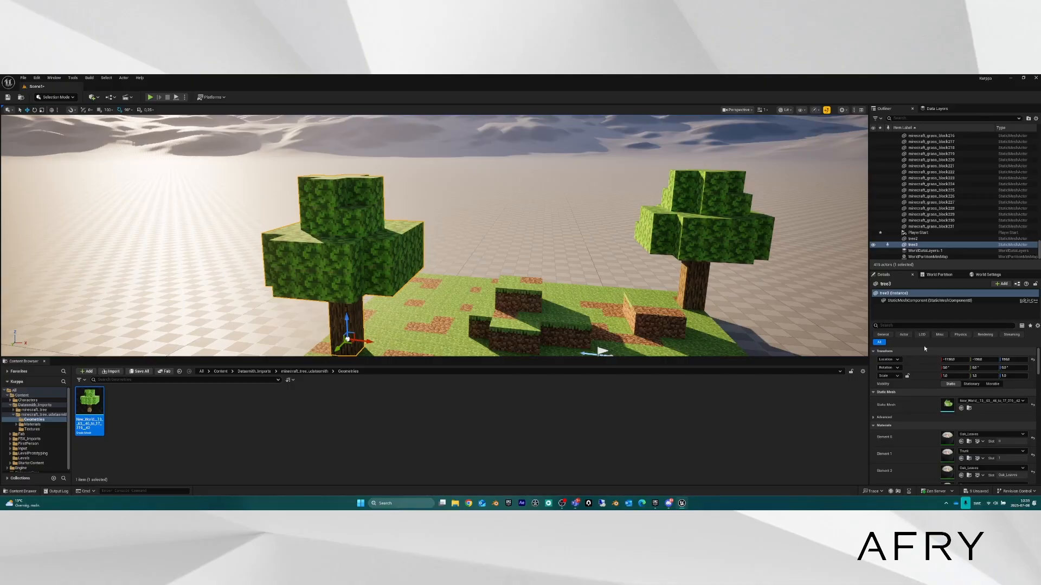
Override the placed tree3 actor's Collision Presets from Default to NoCollision.
{"action": "scroll", "coordinate": [921, 367], "scroll_direction": "down", "scroll_amount": 5}
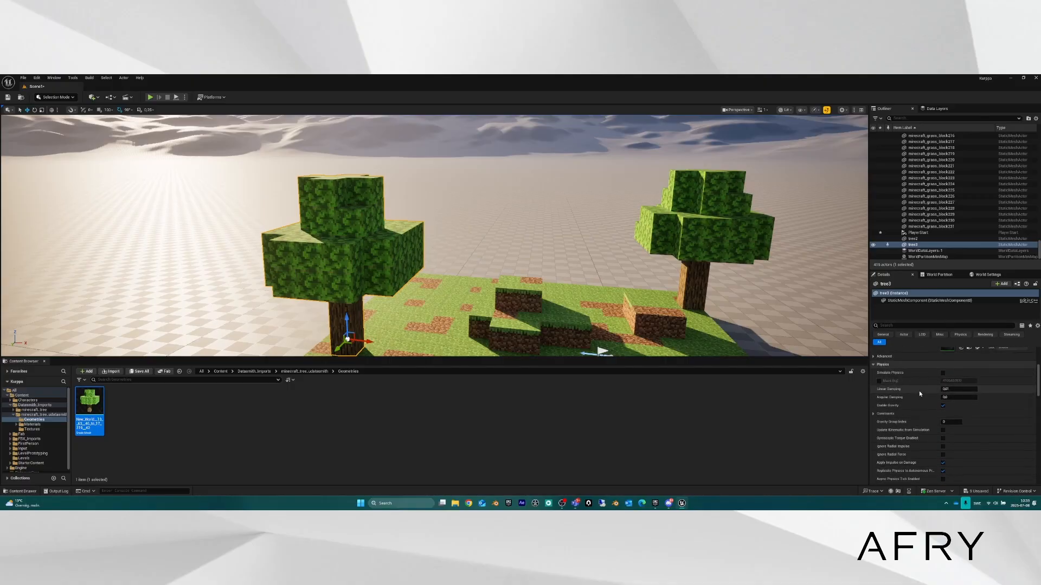
{"action": "scroll", "coordinate": [919, 391], "scroll_direction": "down", "scroll_amount": 4}
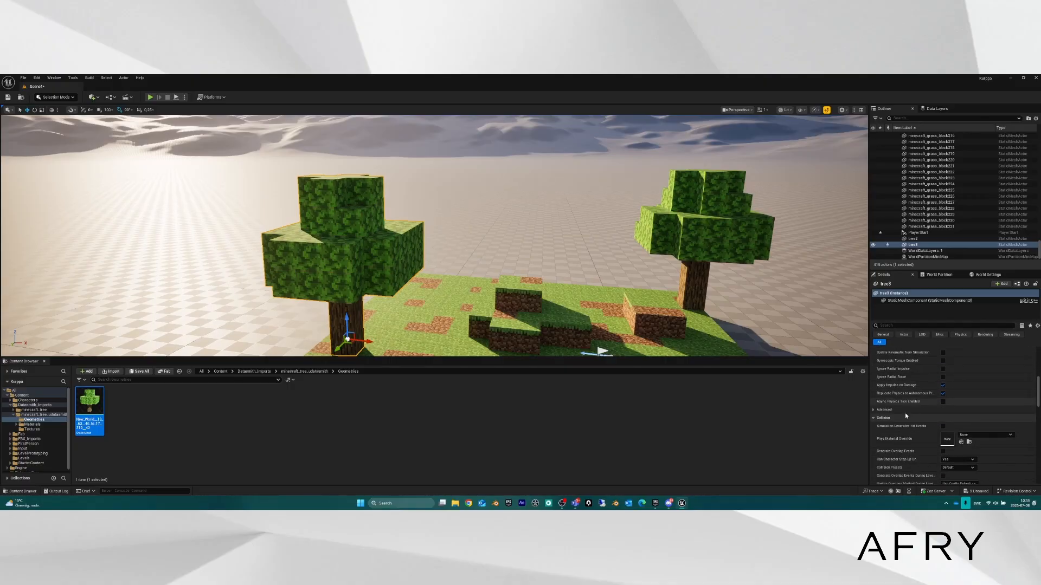
{"action": "scroll", "coordinate": [892, 422], "scroll_direction": "down", "scroll_amount": 1}
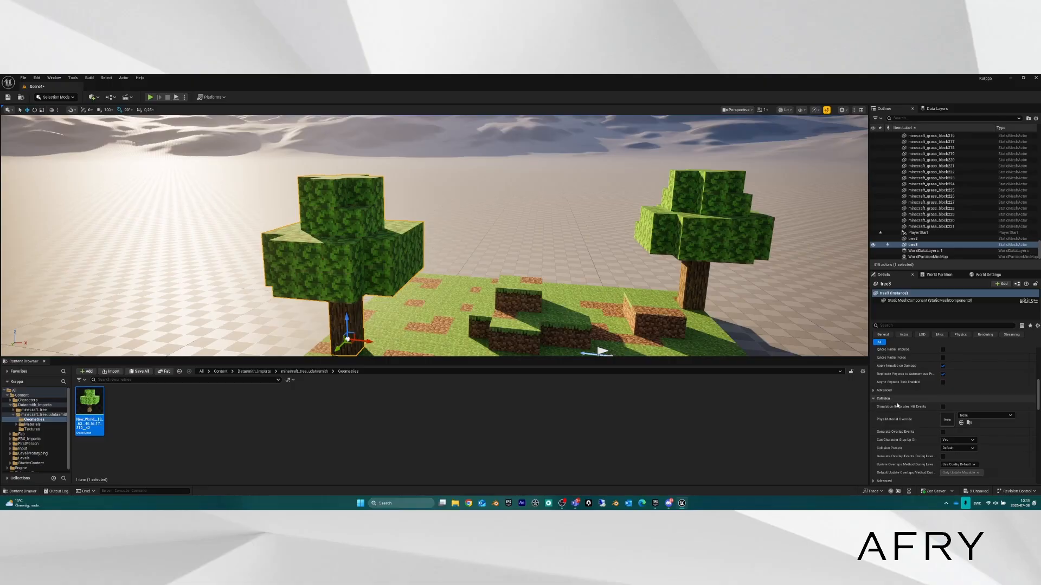
{"action": "scroll", "coordinate": [900, 443], "scroll_direction": "down", "scroll_amount": 1}
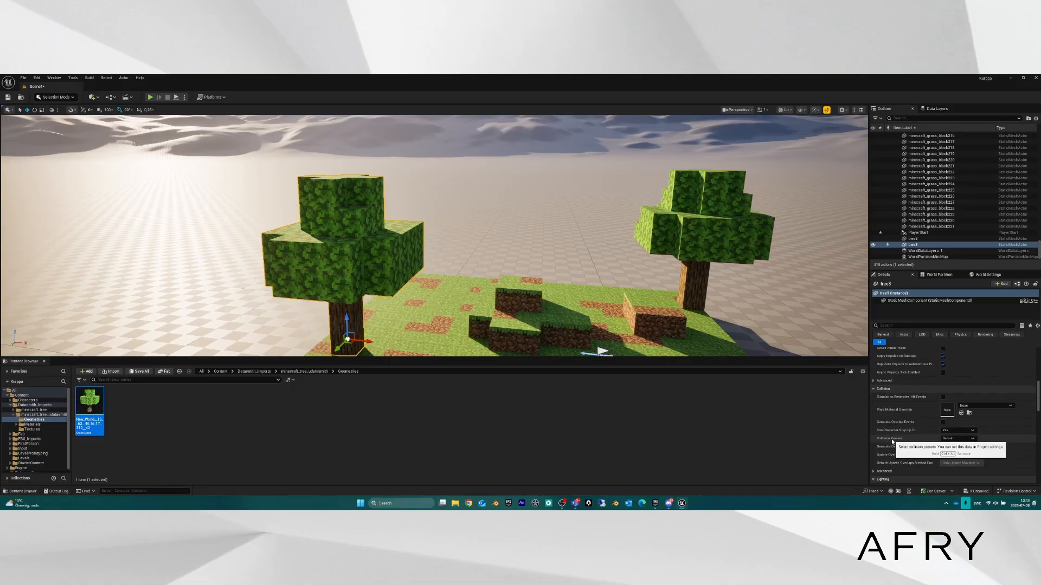
{"action": "left_click", "coordinate": [966, 440]}
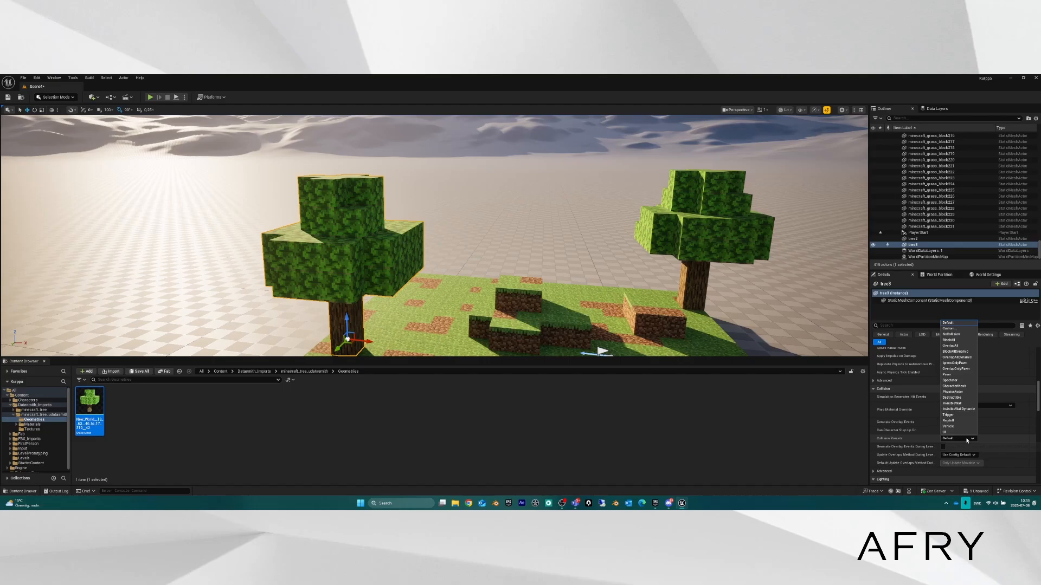
{"action": "left_click", "coordinate": [953, 334]}
{"action": "mouse_move", "coordinate": [339, 234]}
{"action": "right_mouse_down"}
{"action": "mouse_move", "coordinate": [332, 268]}
{"action": "mouse_move", "coordinate": [331, 245]}
{"action": "right_mouse_up"}
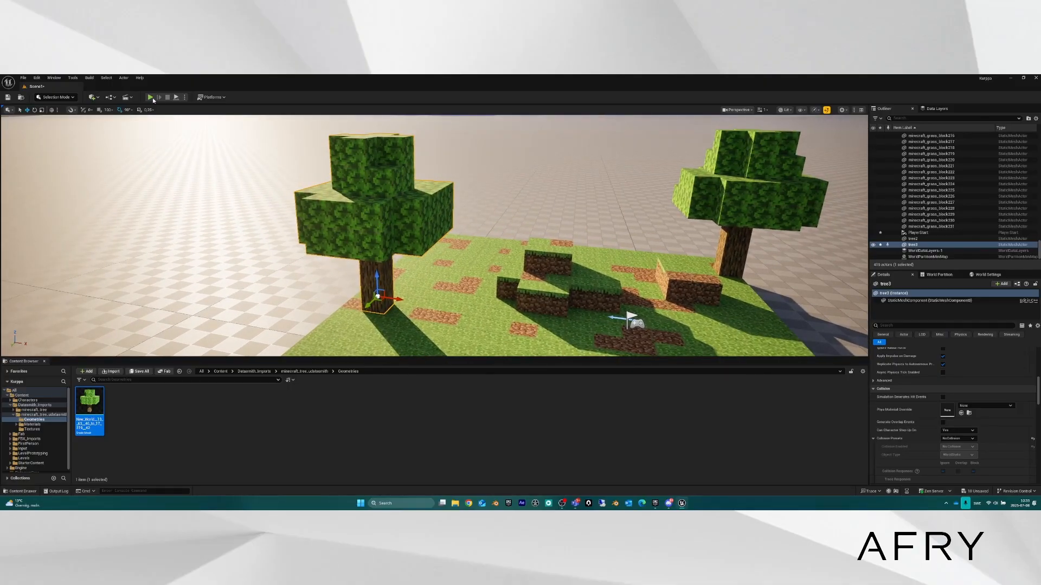
Play-test with Alt+P, walking up to tree trunks and jumping onto stacked grass blocks, then Esc.
{"action": "key", "text": "alt+p"}
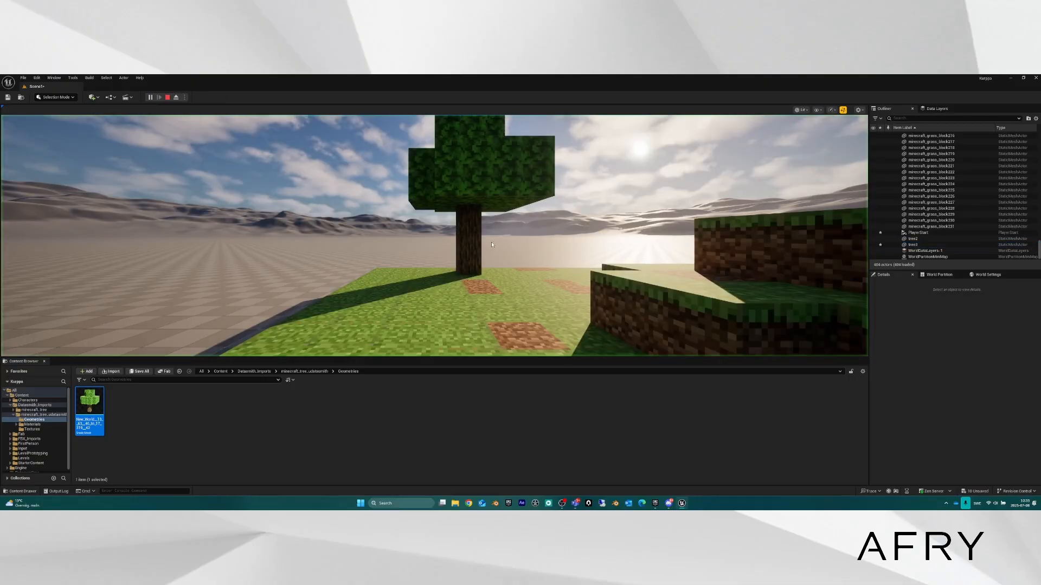
{"action": "key", "text": "w"}
{"action": "key", "text": "w"}
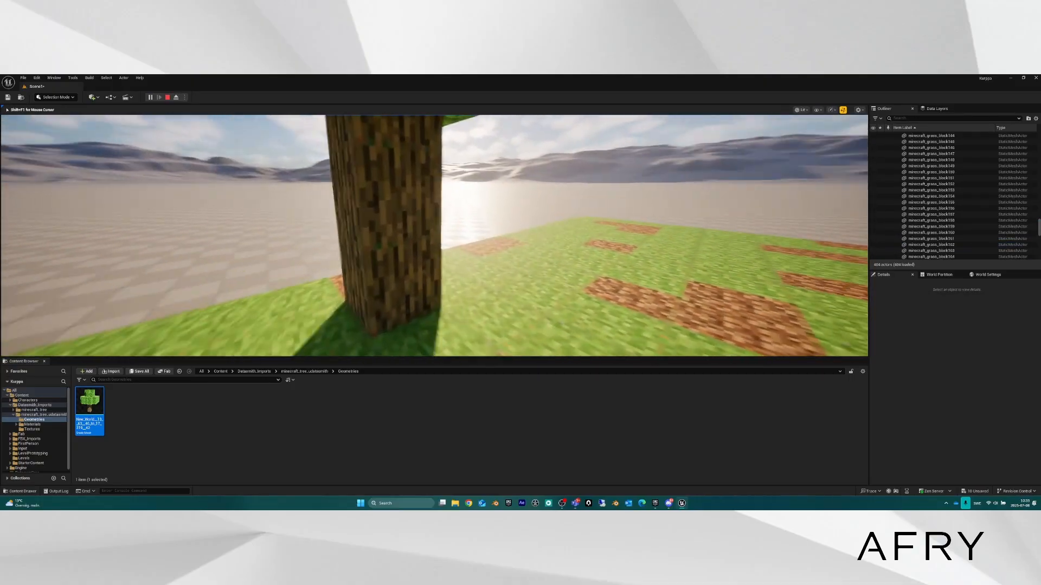
{"action": "key", "text": "w"}
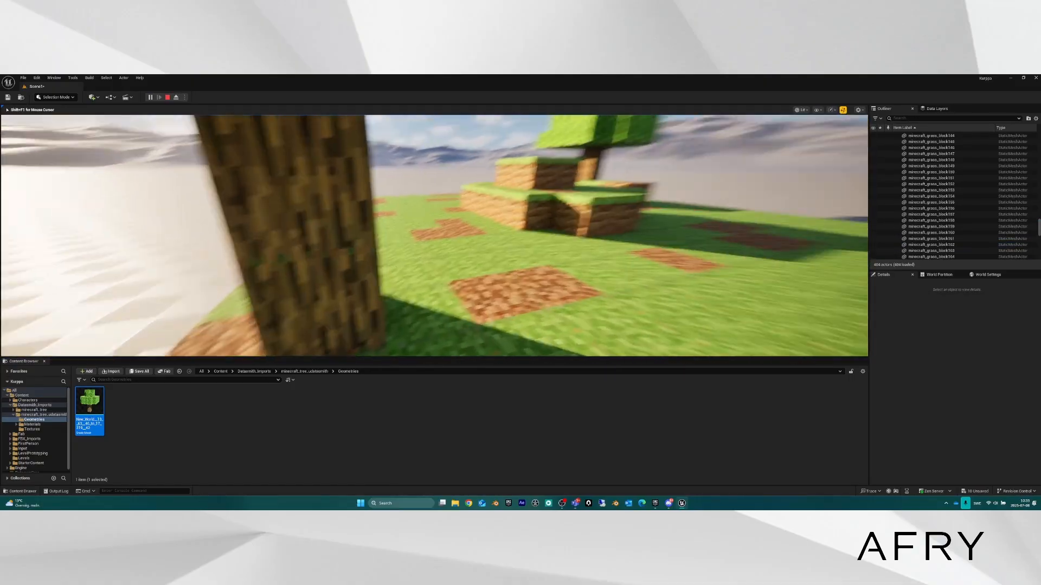
{"action": "key", "text": "w"}
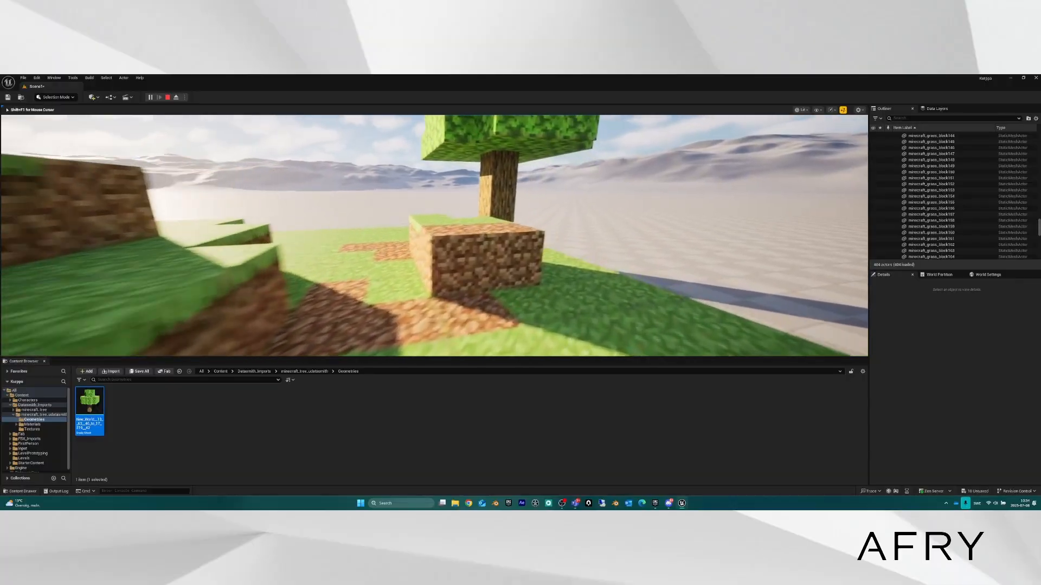
{"action": "key", "text": "w"}
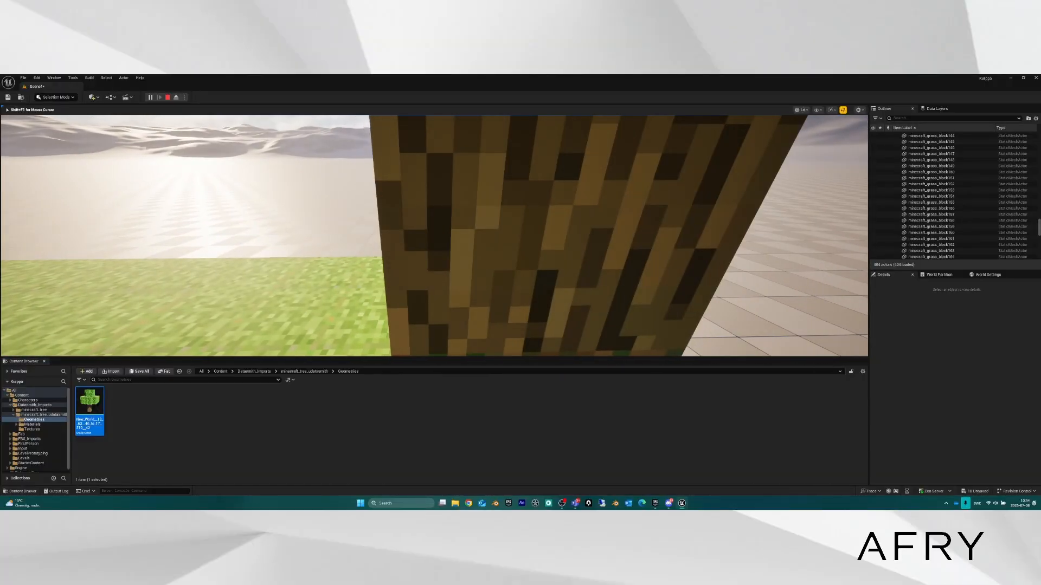
{"action": "key", "text": "s"}
{"action": "key", "text": "w"}
{"action": "key", "text": "w"}
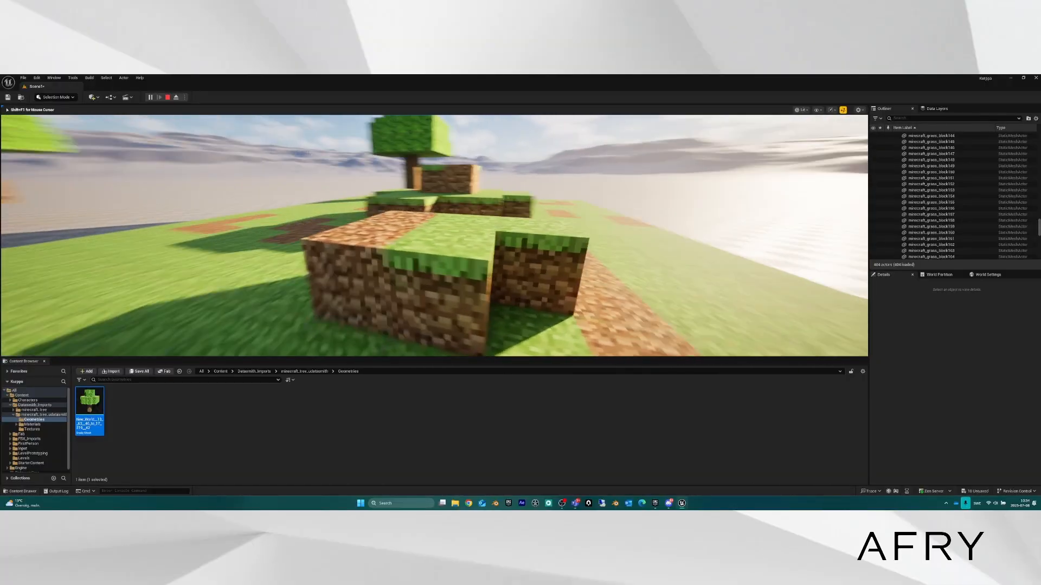
{"action": "key", "text": "space"}
{"action": "key", "text": "w"}
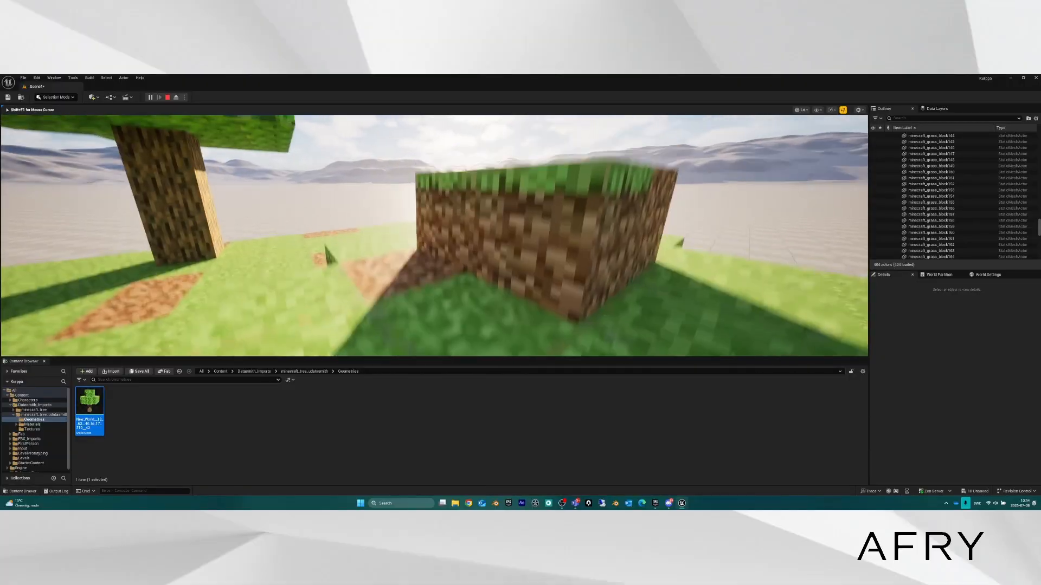
{"action": "key", "text": "space"}
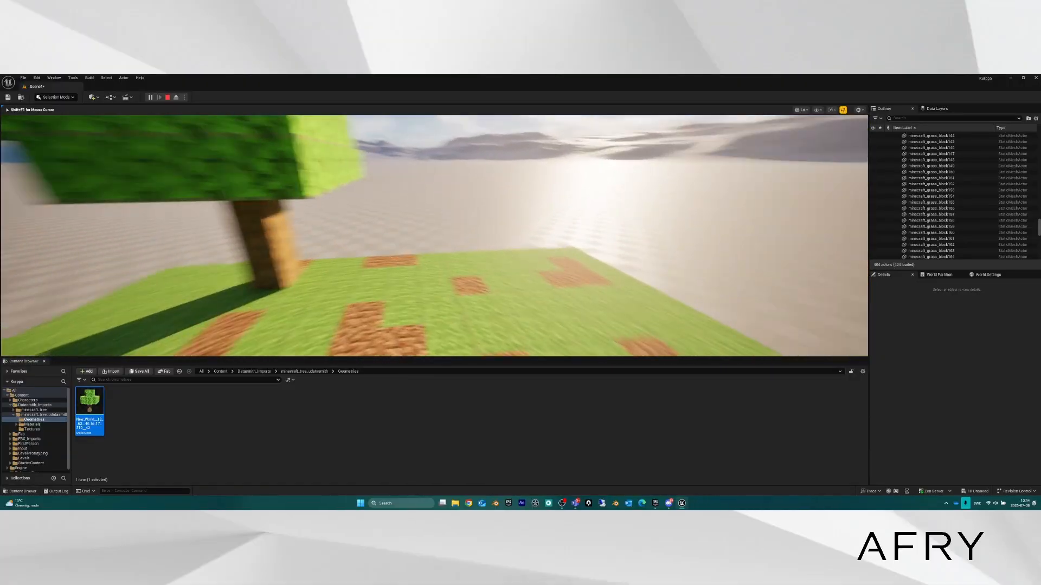
{"action": "key", "text": "Escape"}
{"action": "key", "text": "Escape"}
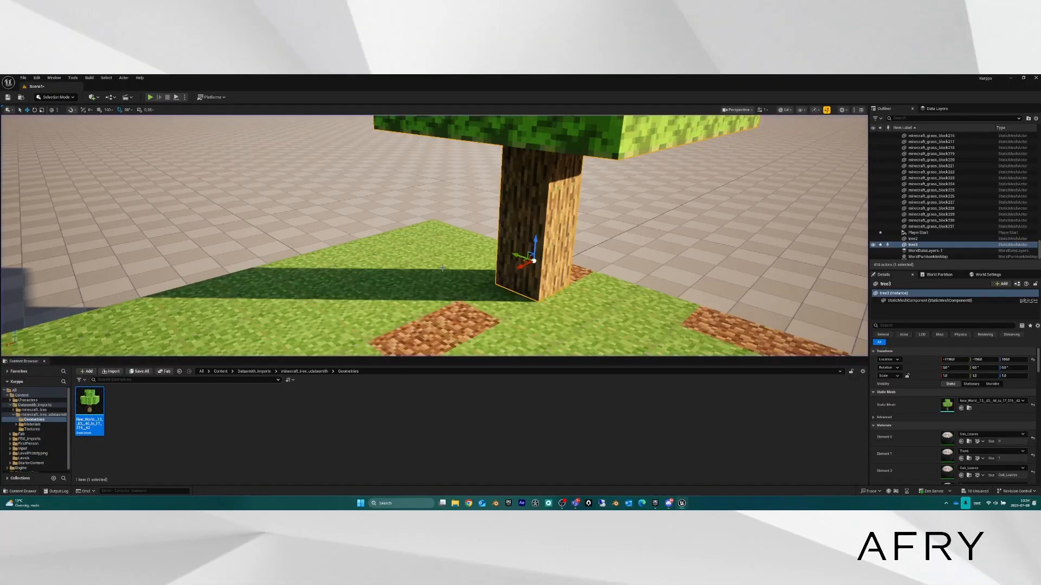
Fly the camera around tree3, then pull back to show the whole island with both trees.
{"action": "right_click_drag", "start_coordinate": [348, 239], "coordinate": [537, 228]}
{"action": "key", "text": "w"}
{"action": "key", "text": "a"}
{"action": "key", "text": "s"}
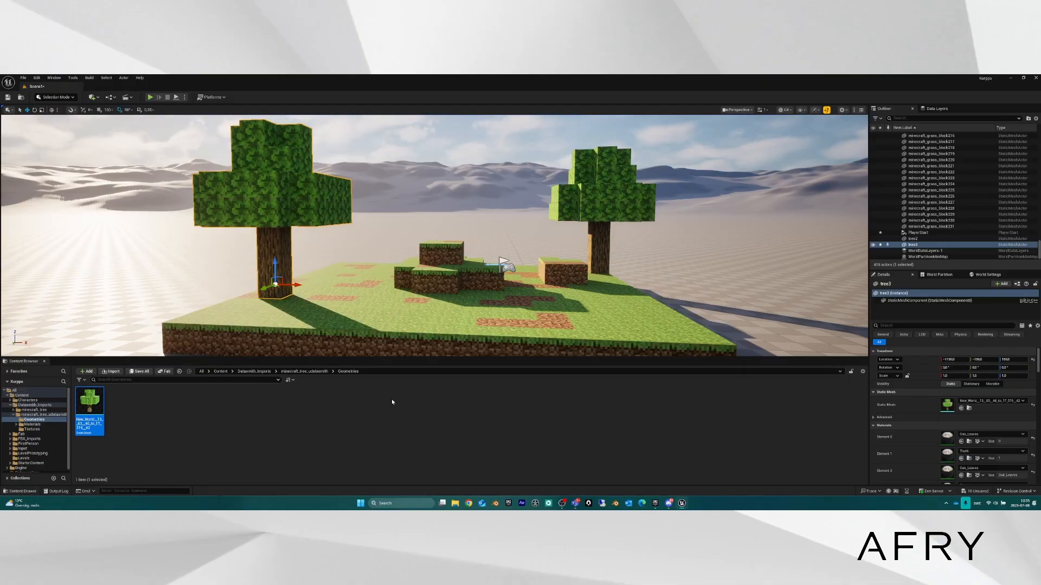
{"action": "left_click", "coordinate": [424, 344]}
{"action": "right_click_drag", "start_coordinate": [423, 343], "coordinate": [434, 379]}
{"action": "key", "text": "w"}
{"action": "key", "text": "d"}
{"action": "key", "text": "w"}
{"action": "key", "text": "a"}
{"action": "right_click_drag", "start_coordinate": [376, 286], "coordinate": [428, 284]}
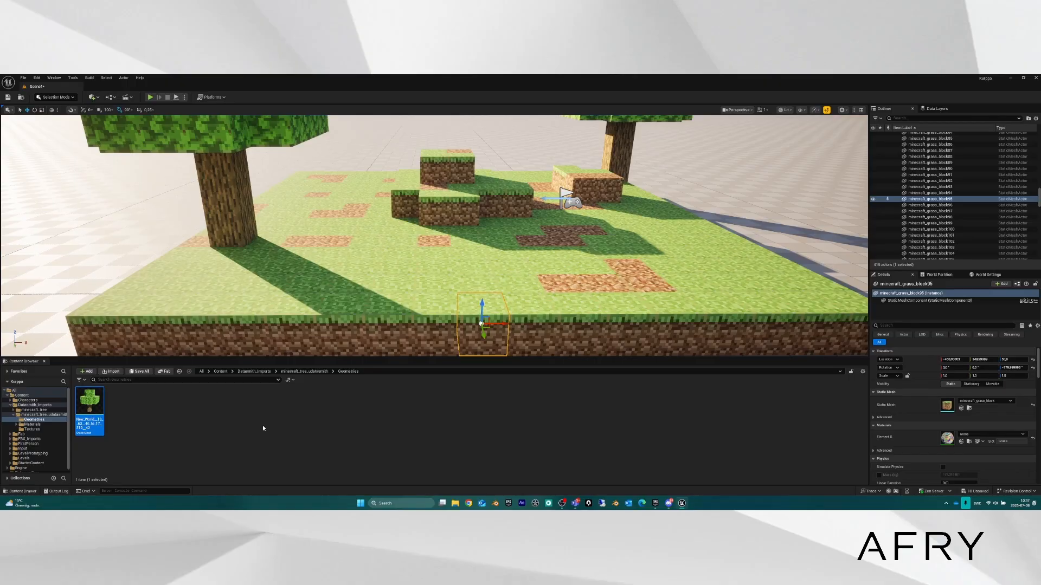
{"action": "key", "text": "s"}
{"action": "right_click_drag", "start_coordinate": [437, 300], "coordinate": [726, 268]}
{"action": "key", "text": "s"}
{"action": "key", "text": "a"}
{"action": "key", "text": "a"}
{"action": "key", "text": "a"}
{"action": "key", "text": "a"}
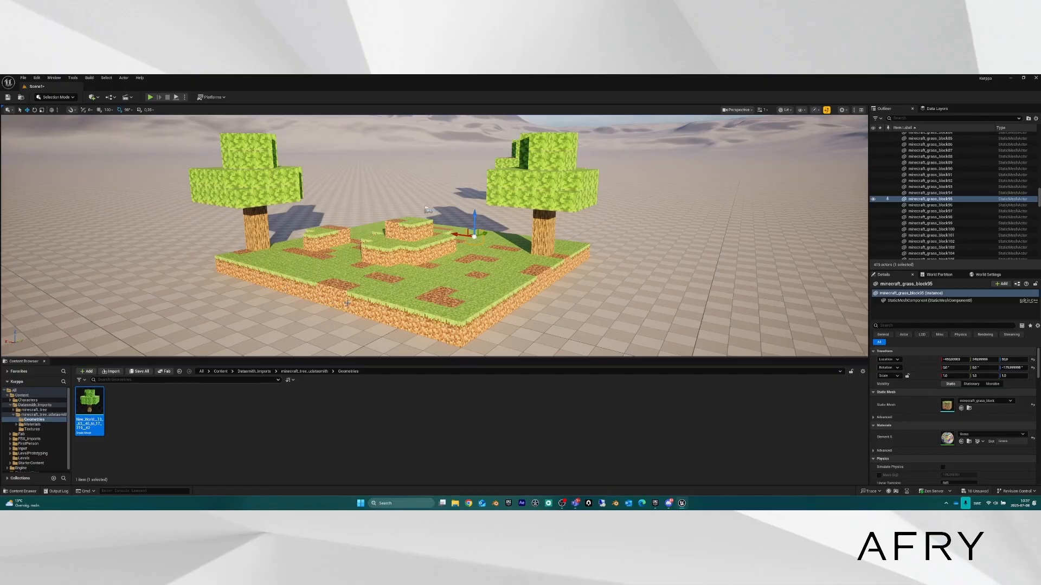
{"action": "left_click", "coordinate": [413, 304]}
{"action": "left_click", "coordinate": [376, 286]}
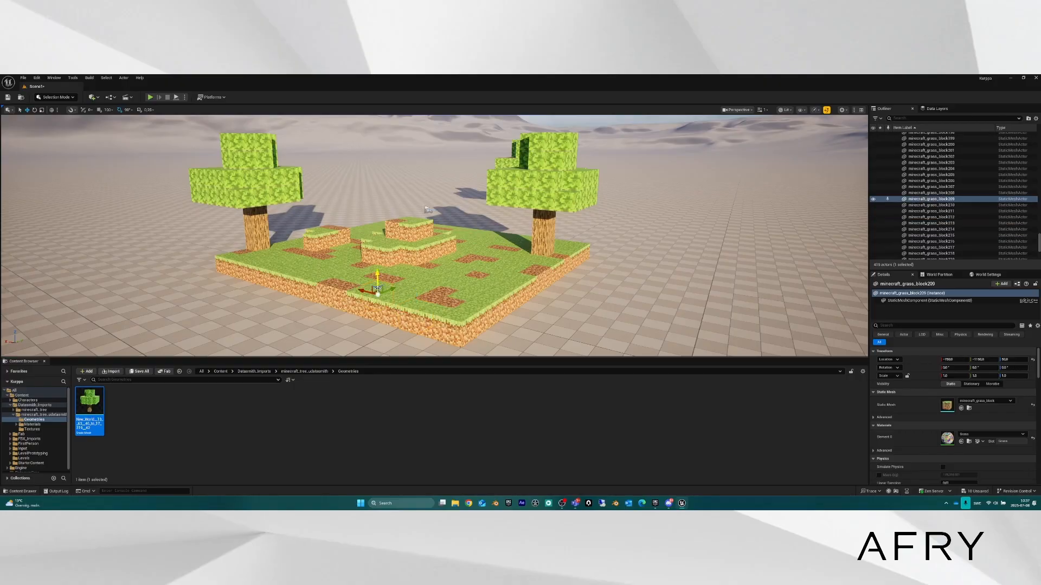
{"action": "left_click", "coordinate": [376, 295]}
{"action": "left_click", "coordinate": [345, 286]}
{"action": "left_click", "coordinate": [351, 277]}
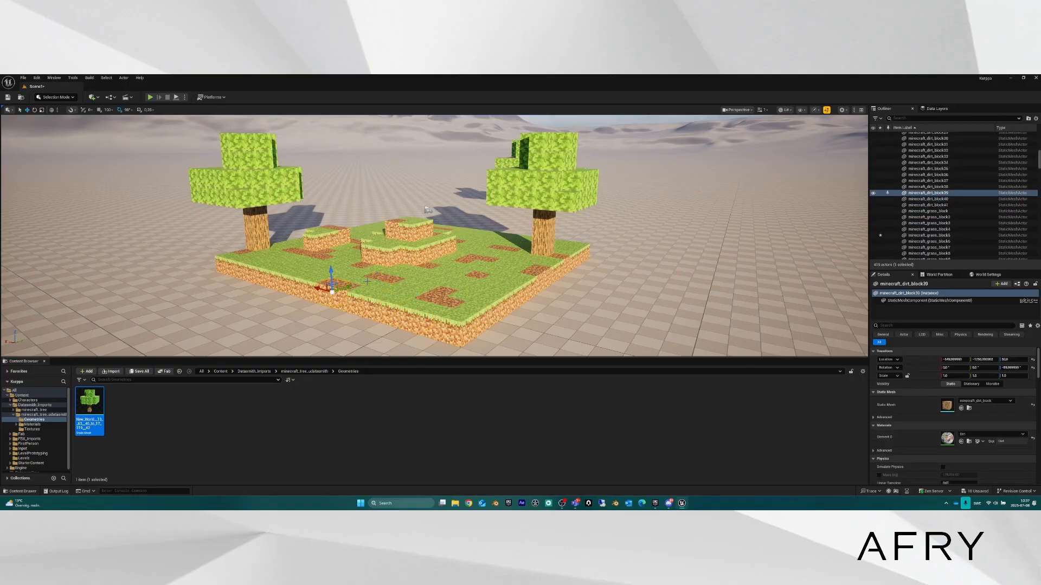
{"action": "right_click_drag", "start_coordinate": [370, 196], "coordinate": [370, 172]}
{"action": "key", "text": "w"}
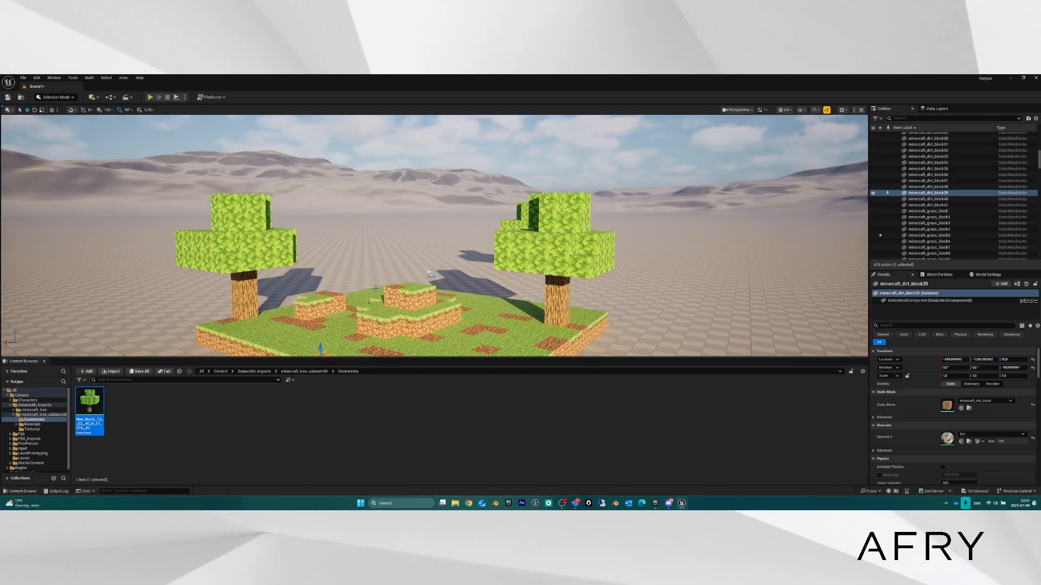
{"action": "right_click_drag", "start_coordinate": [379, 271], "coordinate": [378, 292]}
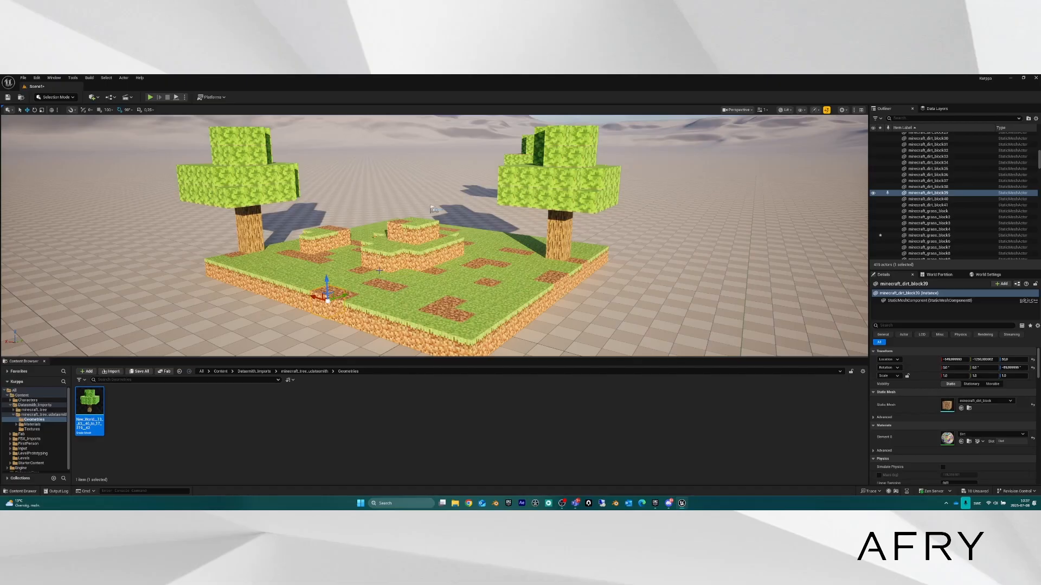
{"action": "right_click_drag", "start_coordinate": [441, 272], "coordinate": [440, 273]}
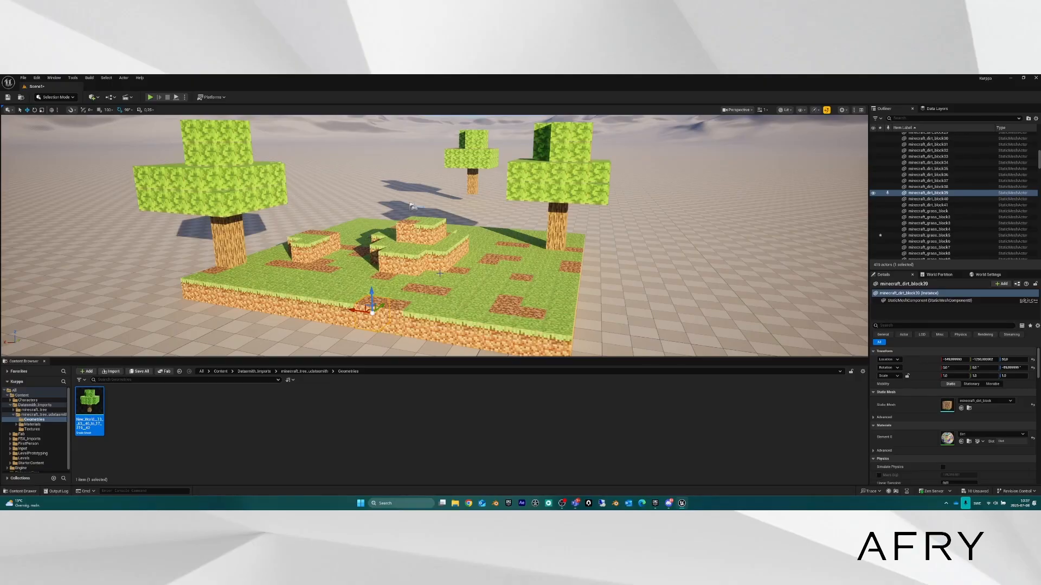
{"action": "key", "text": "s"}
{"action": "right_click_drag", "start_coordinate": [434, 272], "coordinate": [542, 250]}
{"action": "scroll", "coordinate": [434, 271], "scroll_direction": "up", "scroll_amount": 5}
{"action": "right_click_drag", "start_coordinate": [142, 160], "coordinate": [113, 168]}
{"action": "left_click", "coordinate": [399, 204]}
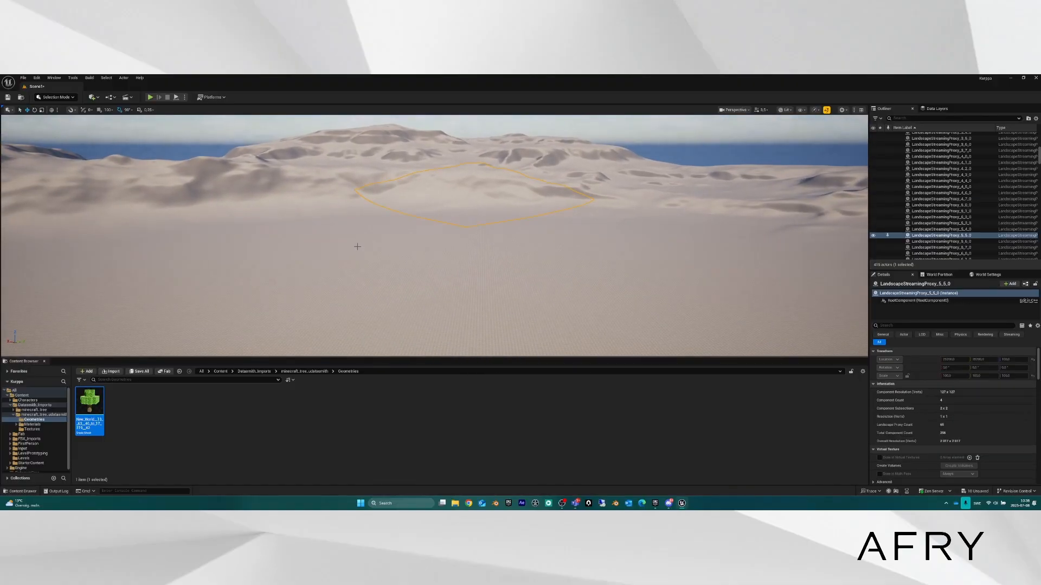
{"action": "mouse_move", "coordinate": [357, 244]}
{"action": "right_mouse_down"}
{"action": "mouse_move", "coordinate": [401, 237]}
{"action": "mouse_move", "coordinate": [369, 234]}
{"action": "right_mouse_up"}
{"action": "right_click_drag", "start_coordinate": [480, 326], "coordinate": [567, 386]}
{"action": "scroll", "coordinate": [569, 339], "scroll_direction": "up", "scroll_amount": 3}
{"action": "key", "text": "s"}
{"action": "scroll", "coordinate": [567, 401], "scroll_direction": "up", "scroll_amount": 3}
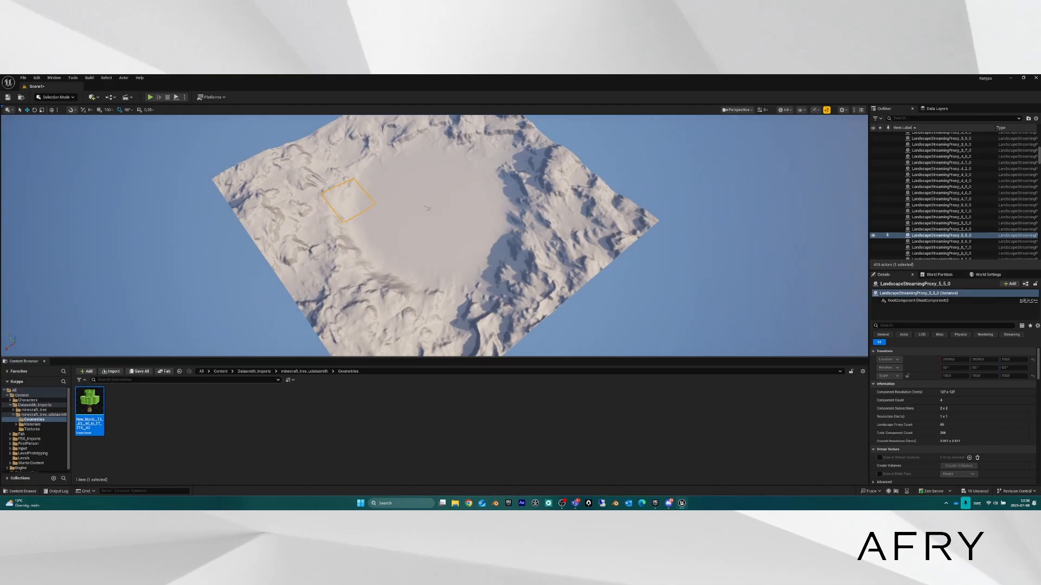
{"action": "key", "text": "w"}
{"action": "key", "text": "d"}
{"action": "right_click_drag", "start_coordinate": [758, 227], "coordinate": [677, 222]}
{"action": "scroll", "coordinate": [737, 227], "scroll_direction": "down", "scroll_amount": 2}
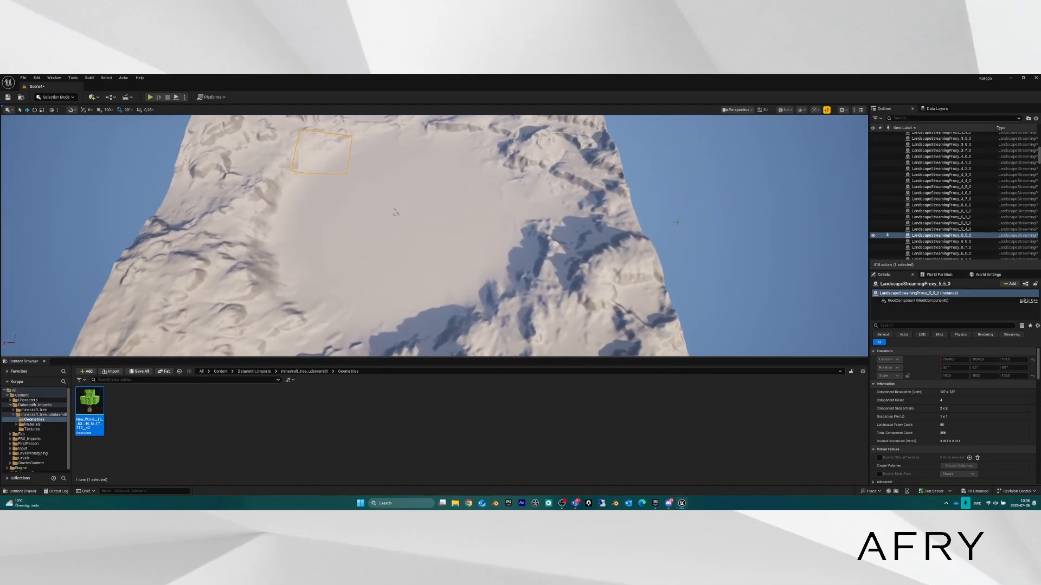
{"action": "scroll", "coordinate": [956, 205], "scroll_direction": "up", "scroll_amount": 12}
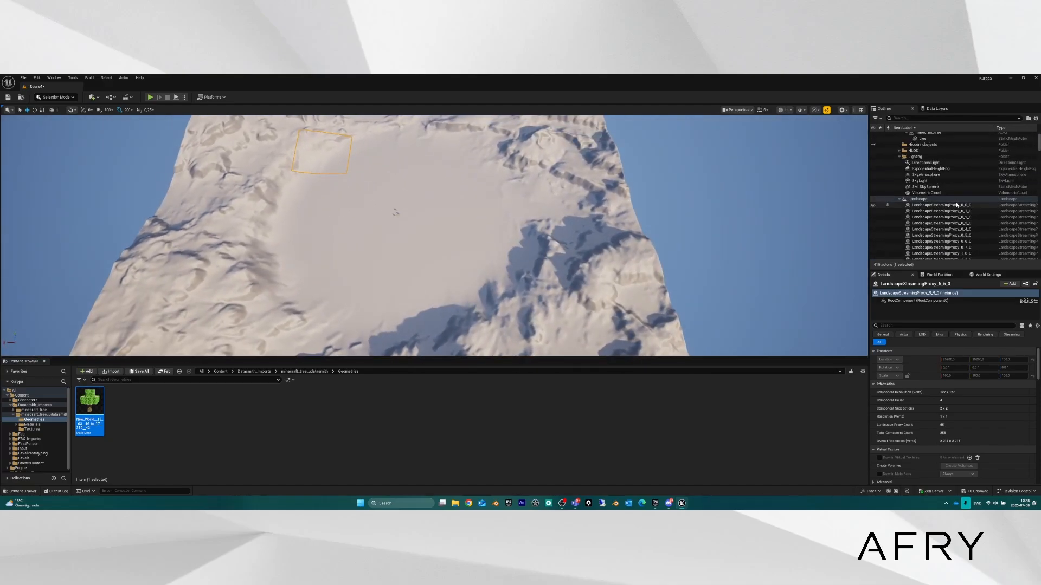
{"action": "scroll", "coordinate": [957, 205], "scroll_direction": "up", "scroll_amount": 2}
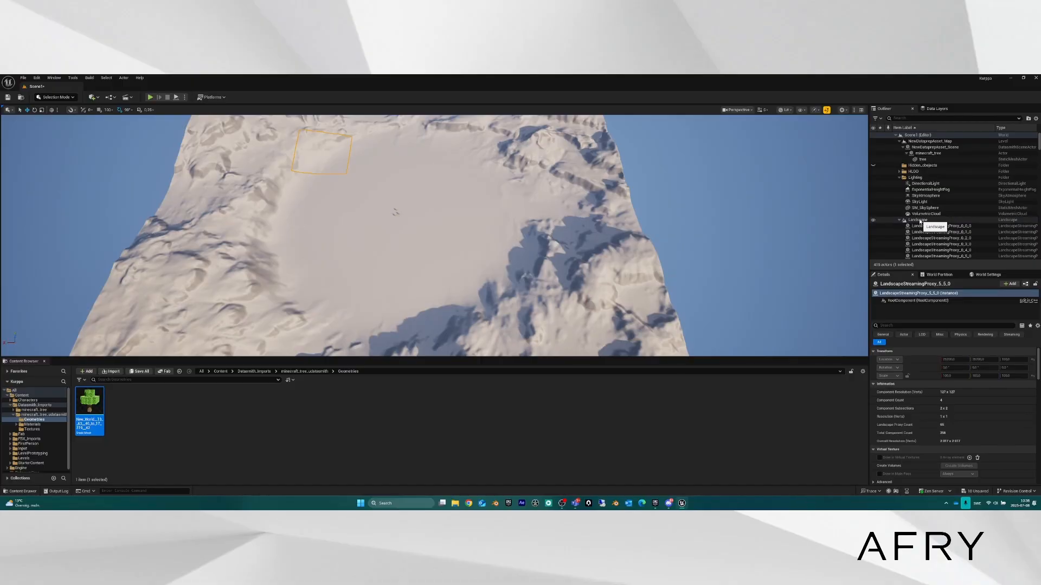
{"action": "left_click", "coordinate": [899, 220]}
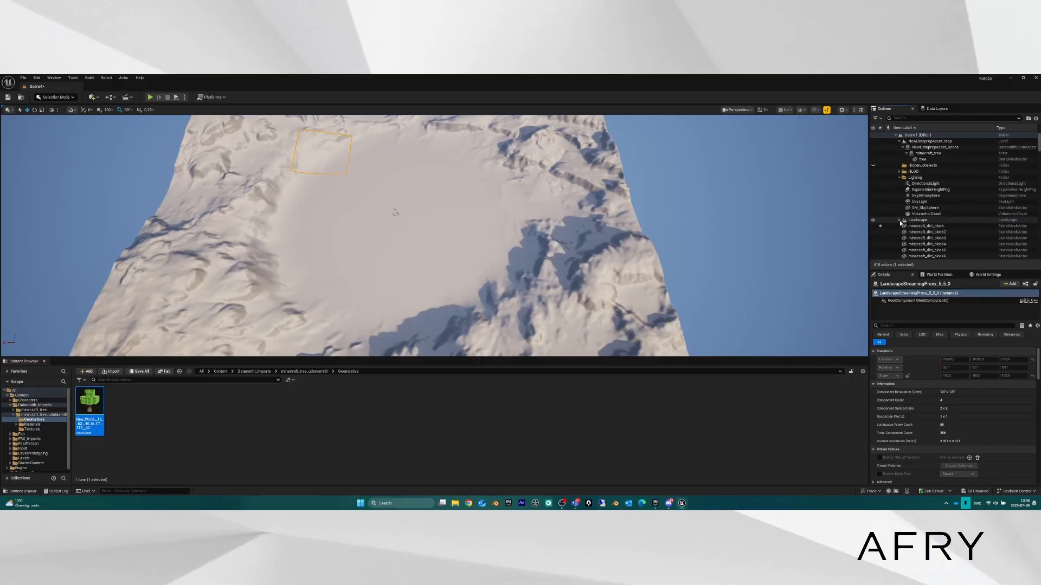
{"action": "left_click", "coordinate": [899, 220]}
{"action": "left_click", "coordinate": [932, 227]}
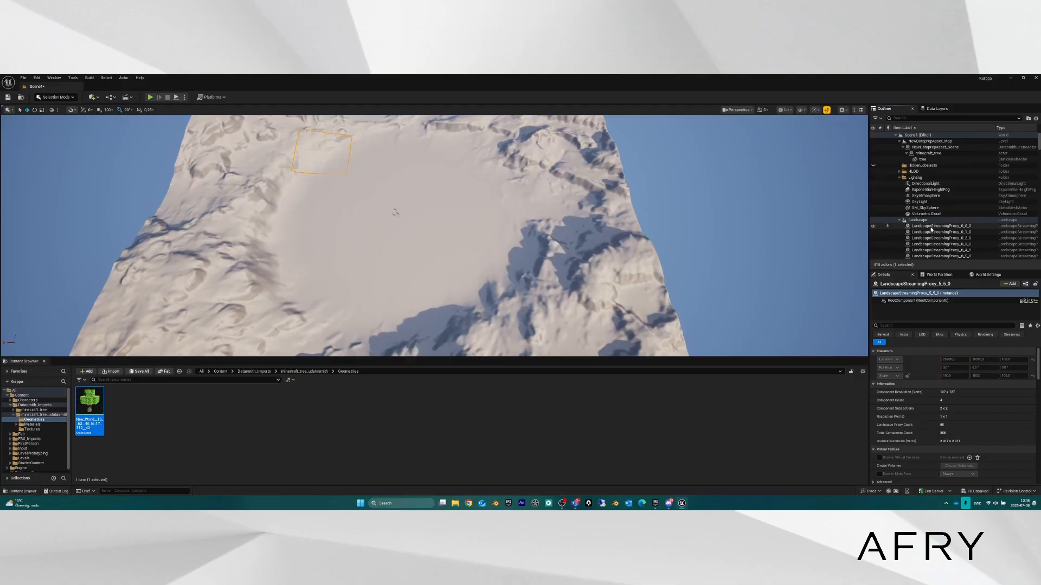
{"action": "double_click", "coordinate": [932, 227]}
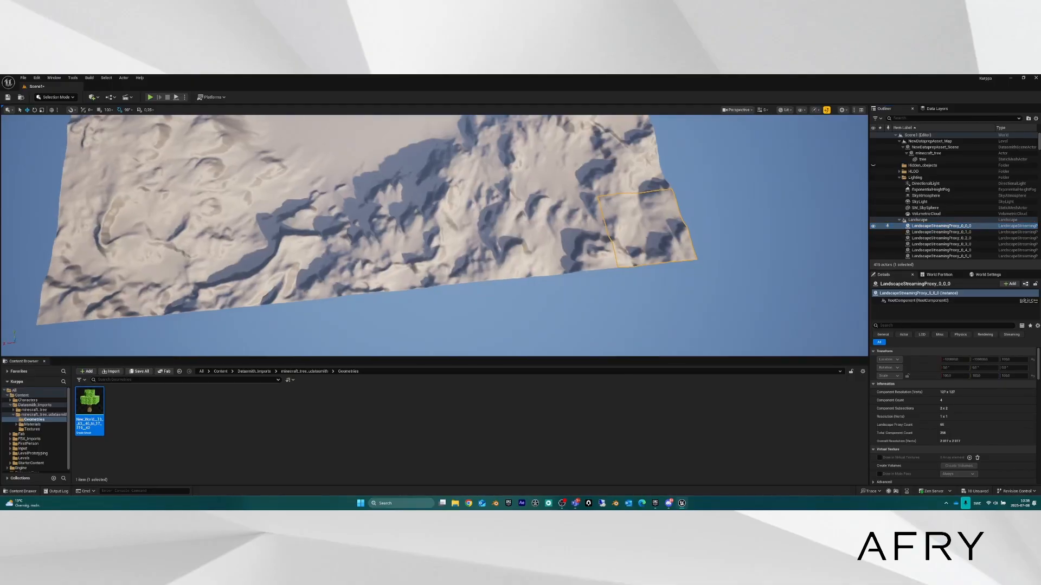
{"action": "left_click", "coordinate": [430, 275]}
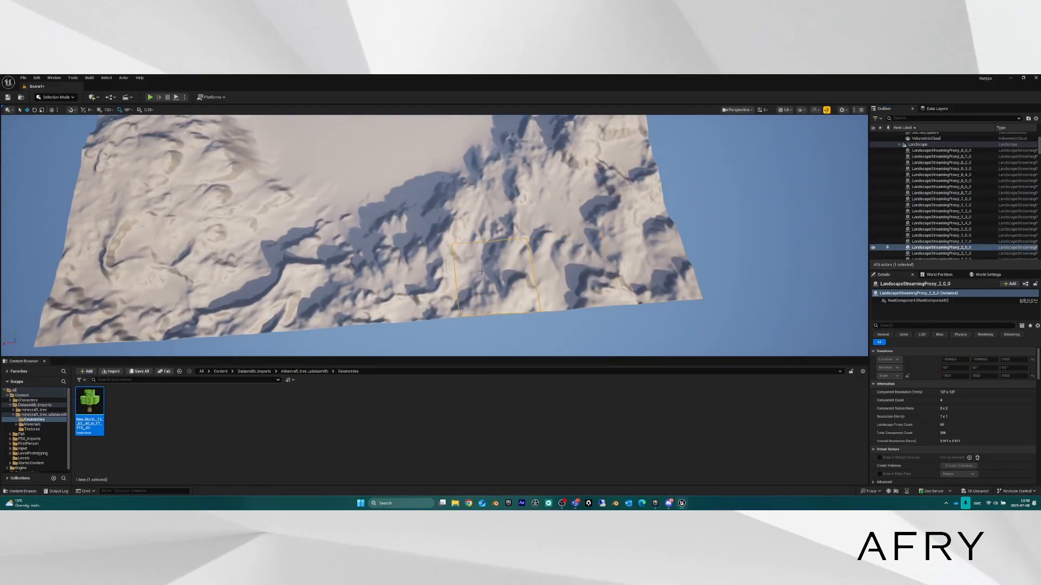
{"action": "left_click", "coordinate": [337, 287]}
{"action": "left_click", "coordinate": [260, 290]}
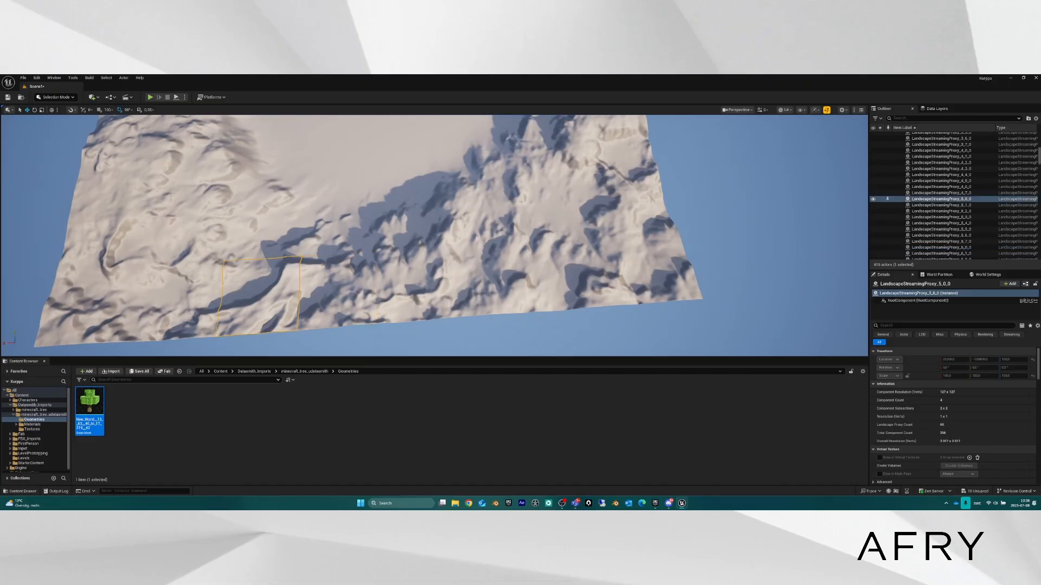
{"action": "left_click", "coordinate": [187, 293]}
{"action": "left_click", "coordinate": [130, 294]}
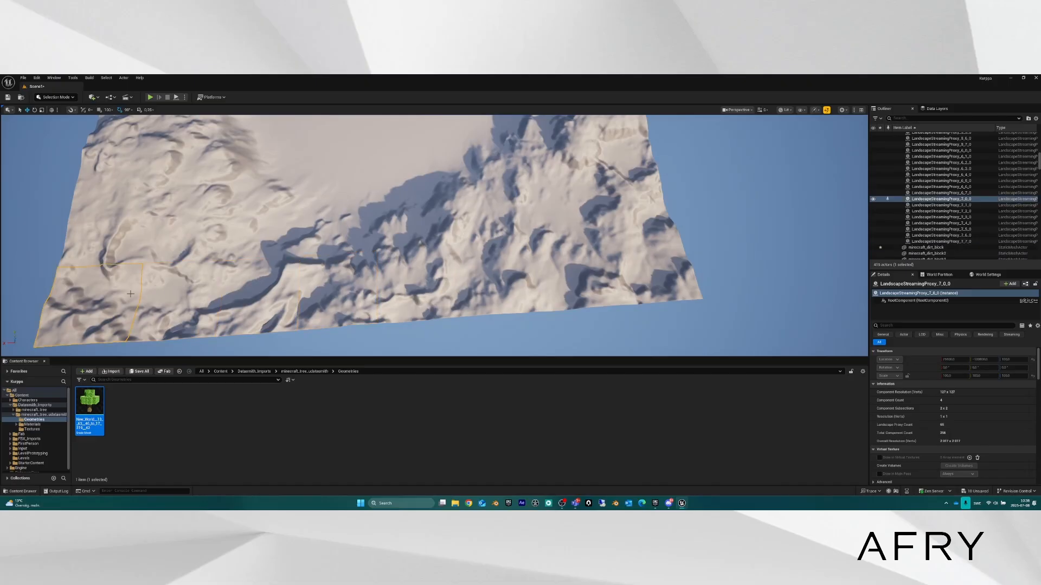
{"action": "left_click", "coordinate": [391, 161]}
{"action": "key", "text": "f"}
{"action": "right_click_drag", "start_coordinate": [391, 161], "coordinate": [388, 250]}
{"action": "left_click", "coordinate": [388, 250]}
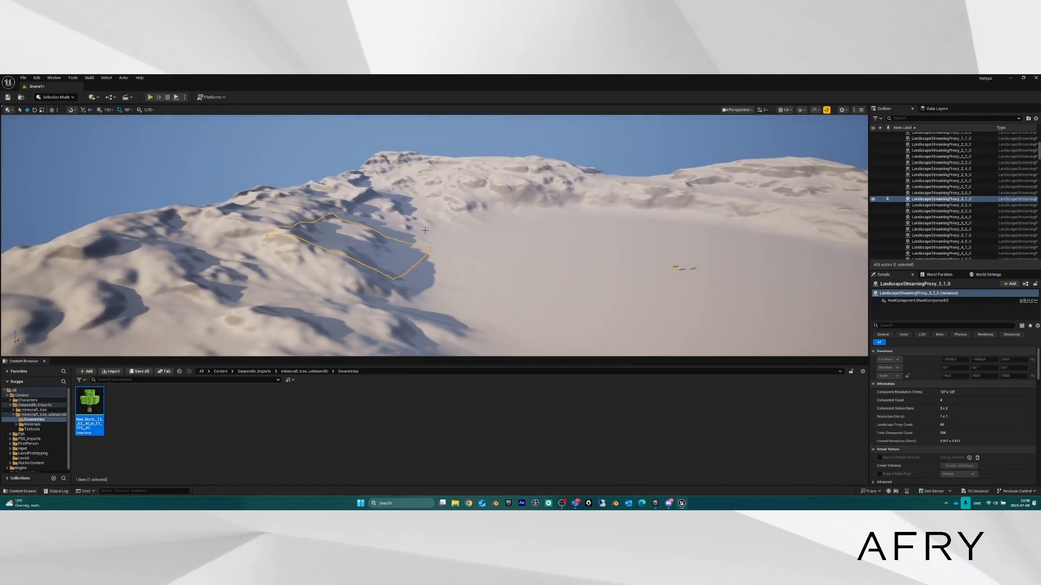
{"action": "left_click", "coordinate": [409, 230]}
{"action": "left_click", "coordinate": [482, 239]}
{"action": "left_click", "coordinate": [480, 268]}
{"action": "left_click", "coordinate": [390, 250]}
{"action": "right_click_drag", "start_coordinate": [514, 205], "coordinate": [427, 208]}
{"action": "left_click", "coordinate": [515, 208]}
{"action": "left_click", "coordinate": [521, 287]}
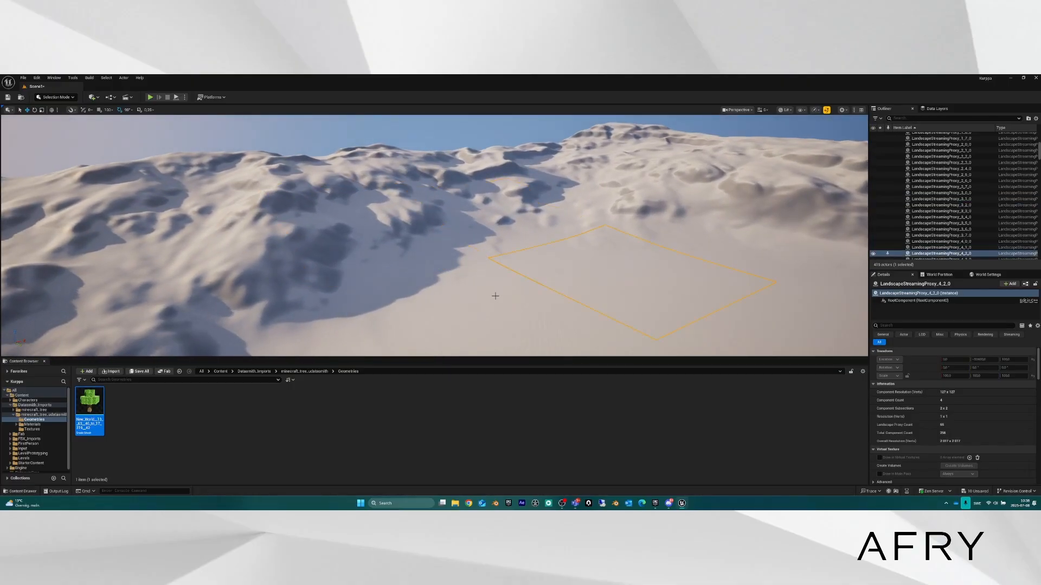
{"action": "left_click", "coordinate": [490, 294]}
{"action": "left_click", "coordinate": [417, 244]}
{"action": "left_click", "coordinate": [223, 209]}
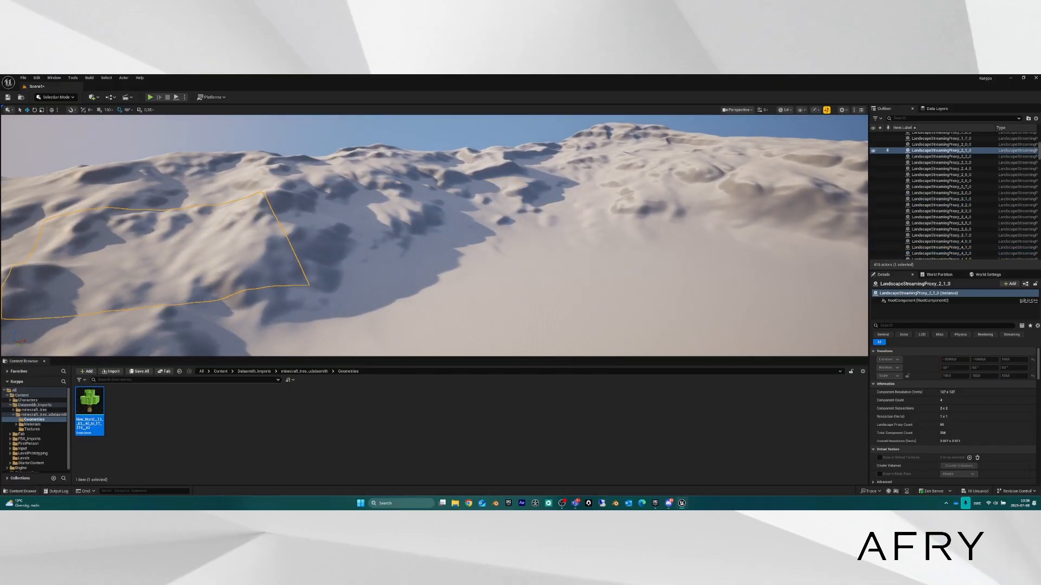
{"action": "left_click", "coordinate": [222, 182]}
{"action": "left_click", "coordinate": [288, 303]}
{"action": "right_click_drag", "start_coordinate": [333, 279], "coordinate": [362, 312]}
{"action": "left_click", "coordinate": [142, 195]}
{"action": "right_click_drag", "start_coordinate": [359, 236], "coordinate": [336, 216]}
{"action": "left_click", "coordinate": [359, 236]}
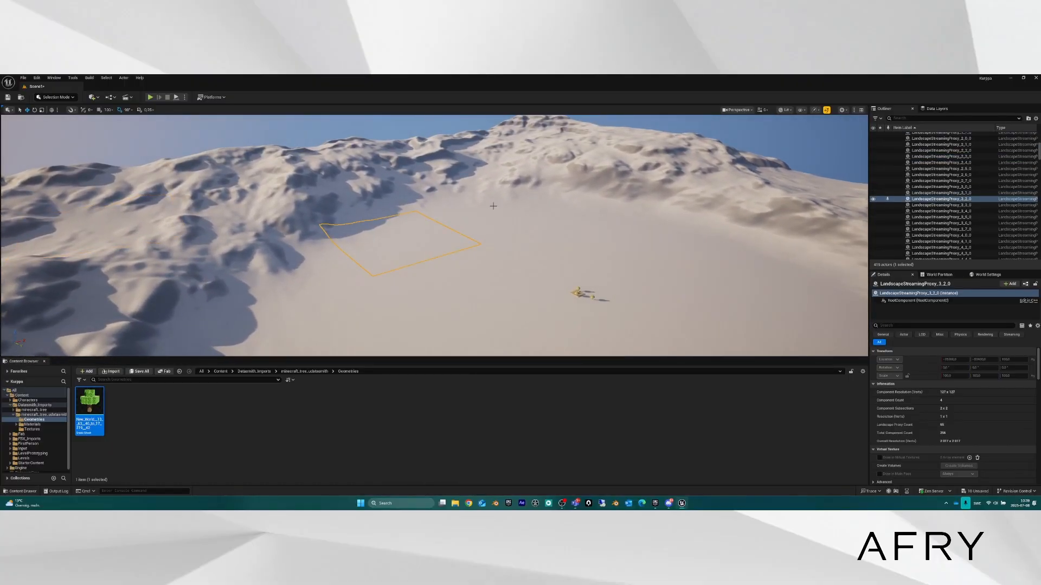
{"action": "left_click", "coordinate": [937, 247]}
{"action": "mouse_move", "coordinate": [457, 232]}
{"action": "right_mouse_down"}
{"action": "mouse_move", "coordinate": [499, 287]}
{"action": "mouse_move", "coordinate": [462, 214]}
{"action": "right_mouse_up"}
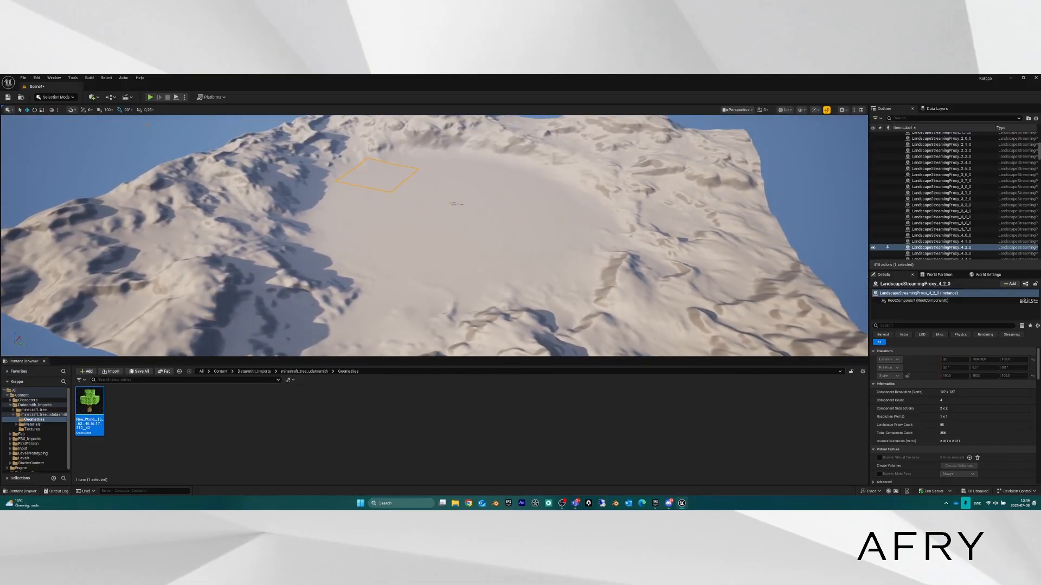
Switch to Landscape mode and expand the Edit Layers list to show Flat Middle and Base Landscape.
{"action": "left_click", "coordinate": [60, 97]}
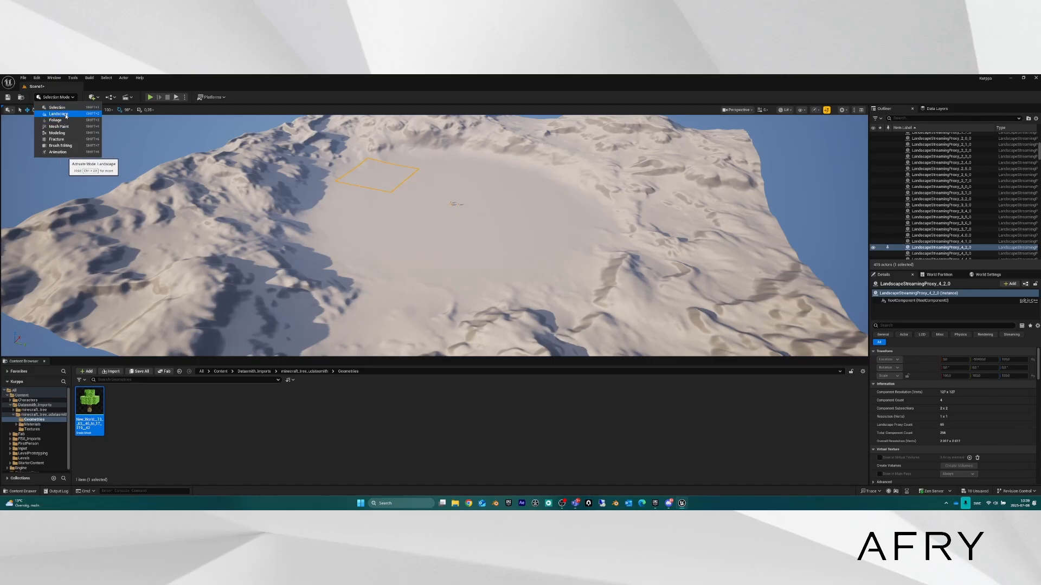
{"action": "left_click", "coordinate": [66, 115]}
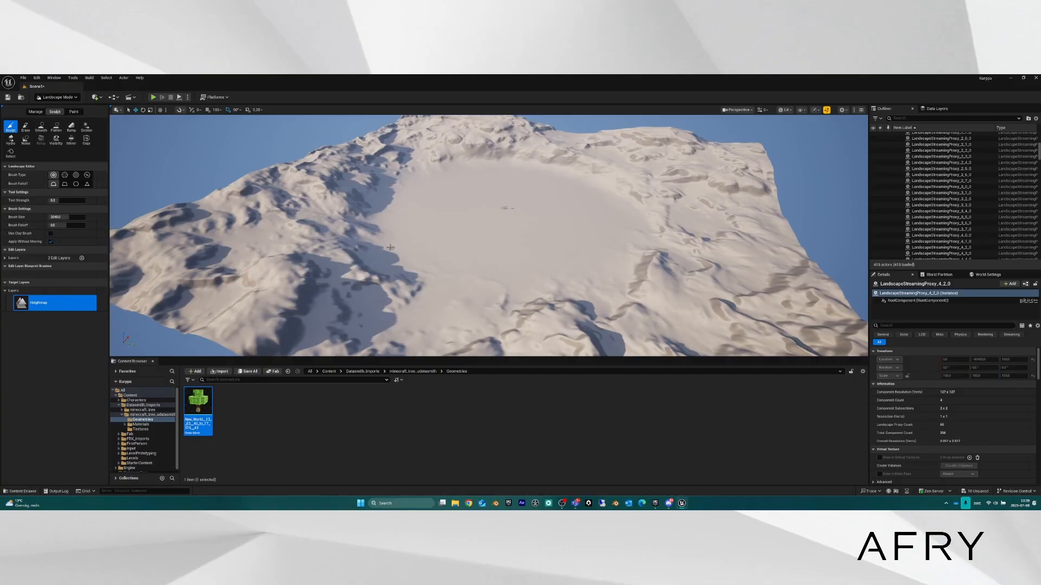
{"action": "mouse_move", "coordinate": [416, 242]}
{"action": "right_mouse_down"}
{"action": "mouse_move", "coordinate": [440, 258]}
{"action": "mouse_move", "coordinate": [485, 237]}
{"action": "right_mouse_up"}
{"action": "left_click", "coordinate": [6, 258]}
Fly across the landscape, then back away to view the whole crater.
{"action": "key", "text": "w"}
{"action": "right_click_drag", "start_coordinate": [488, 235], "coordinate": [428, 225]}
{"action": "left_click_drag", "start_coordinate": [428, 225], "coordinate": [401, 226]}
{"action": "key", "text": "w"}
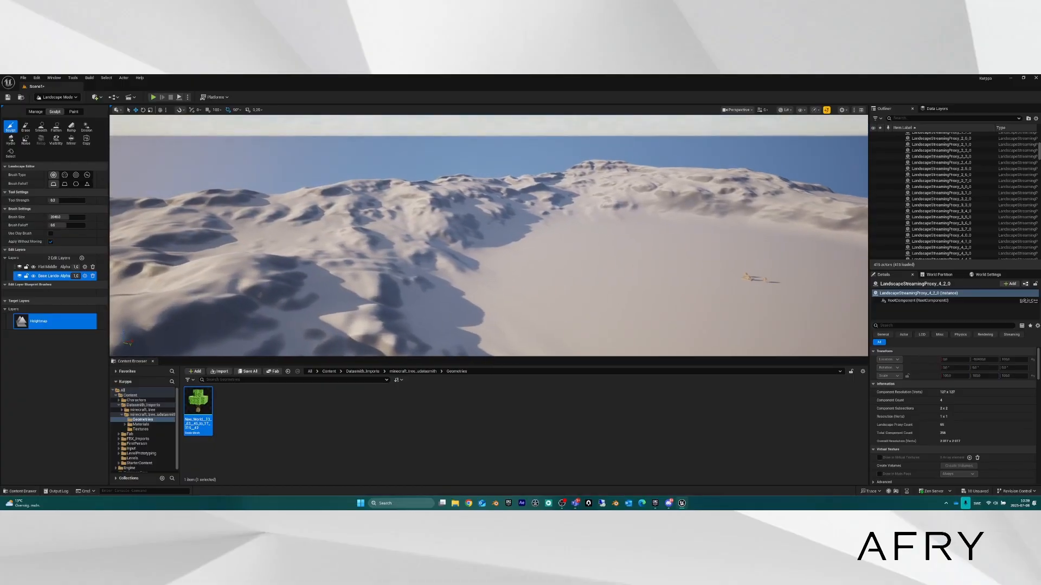
{"action": "mouse_move", "coordinate": [401, 225]}
{"action": "right_mouse_down"}
{"action": "mouse_move", "coordinate": [456, 232]}
{"action": "mouse_move", "coordinate": [381, 219]}
{"action": "right_mouse_up"}
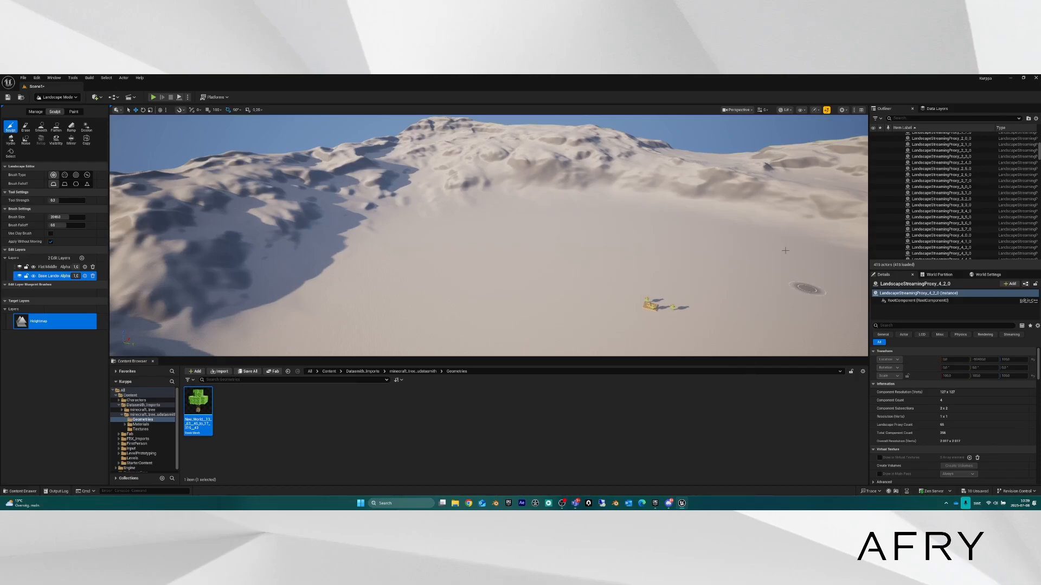
{"action": "mouse_move", "coordinate": [333, 219]}
{"action": "right_mouse_down"}
{"action": "mouse_move", "coordinate": [380, 221]}
{"action": "mouse_move", "coordinate": [355, 210]}
{"action": "right_mouse_up"}
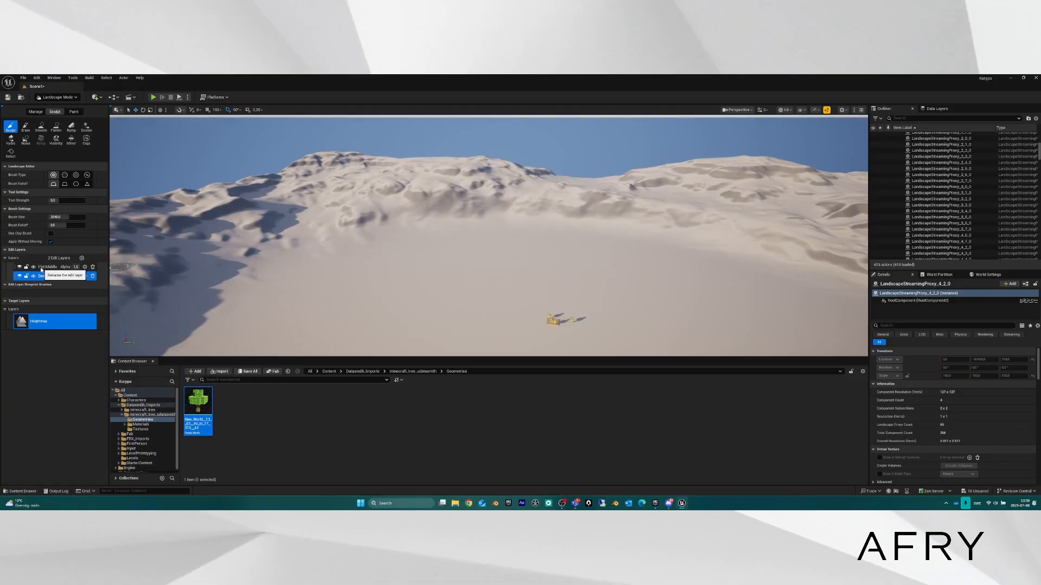
{"action": "right_click_drag", "start_coordinate": [228, 238], "coordinate": [241, 251]}
{"action": "key", "text": "s"}
{"action": "right_click_drag", "start_coordinate": [369, 248], "coordinate": [384, 264]}
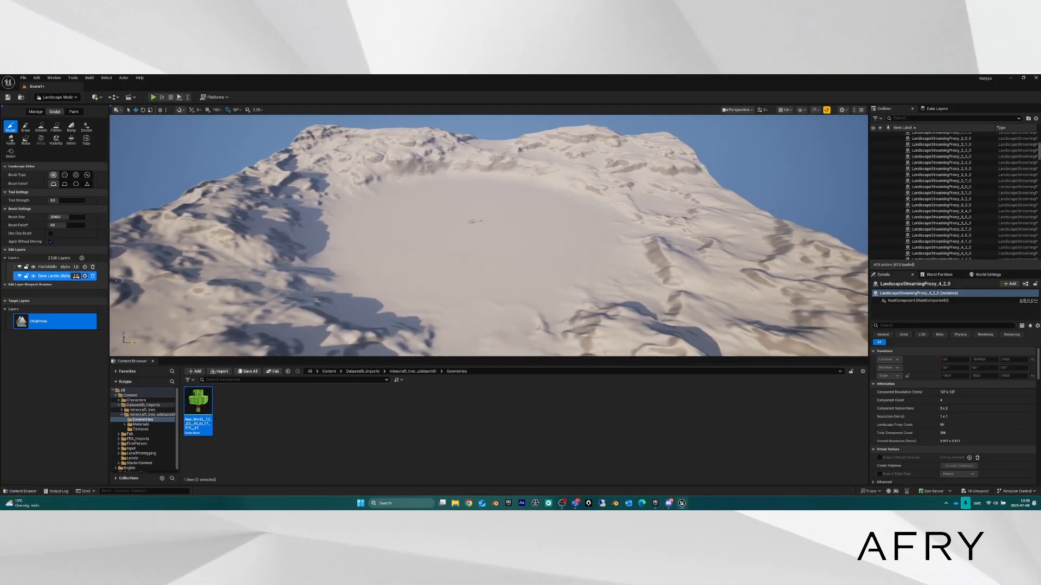
Select Flat Middle and hide it to inspect the U-shaped lake beneath.
{"action": "left_click", "coordinate": [40, 267]}
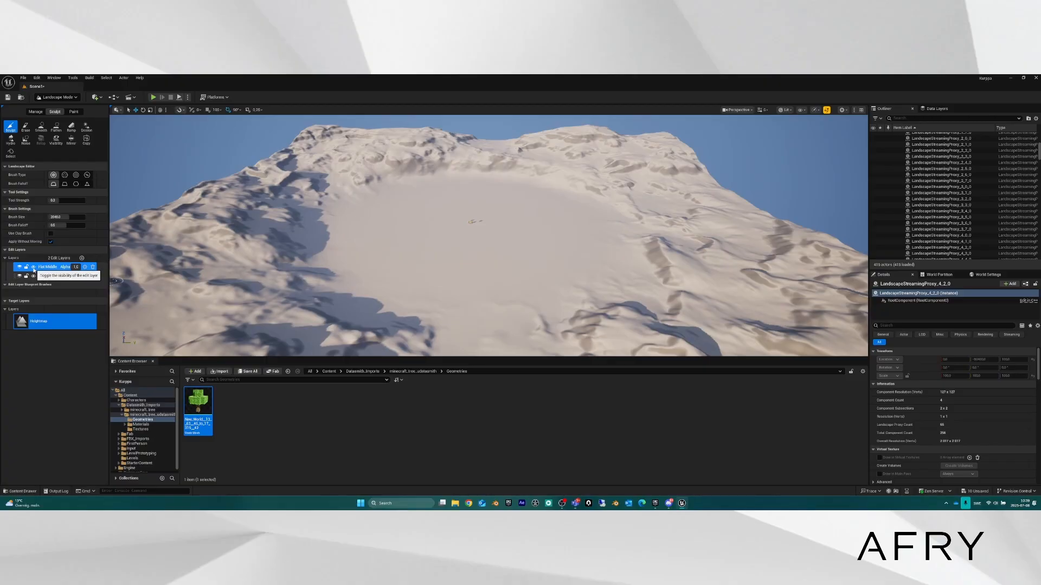
{"action": "left_click", "coordinate": [33, 268]}
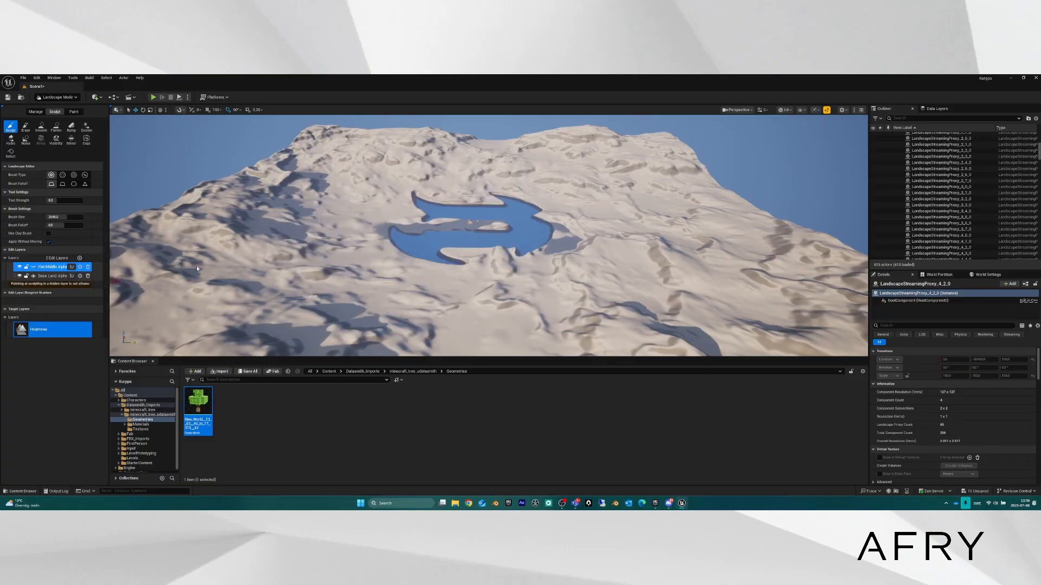
{"action": "key", "text": "d"}
{"action": "right_click_drag", "start_coordinate": [512, 272], "coordinate": [445, 277]}
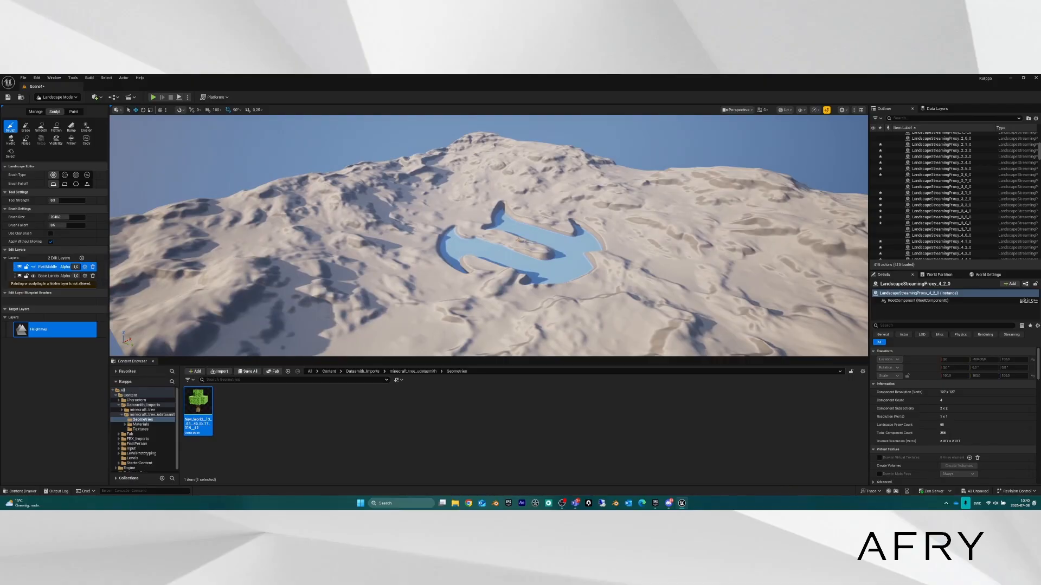
{"action": "key", "text": "d"}
{"action": "right_click_drag", "start_coordinate": [520, 260], "coordinate": [469, 320]}
{"action": "key", "text": "w"}
{"action": "scroll", "coordinate": [466, 274], "scroll_direction": "up", "scroll_amount": 2}
{"action": "key", "text": "e"}
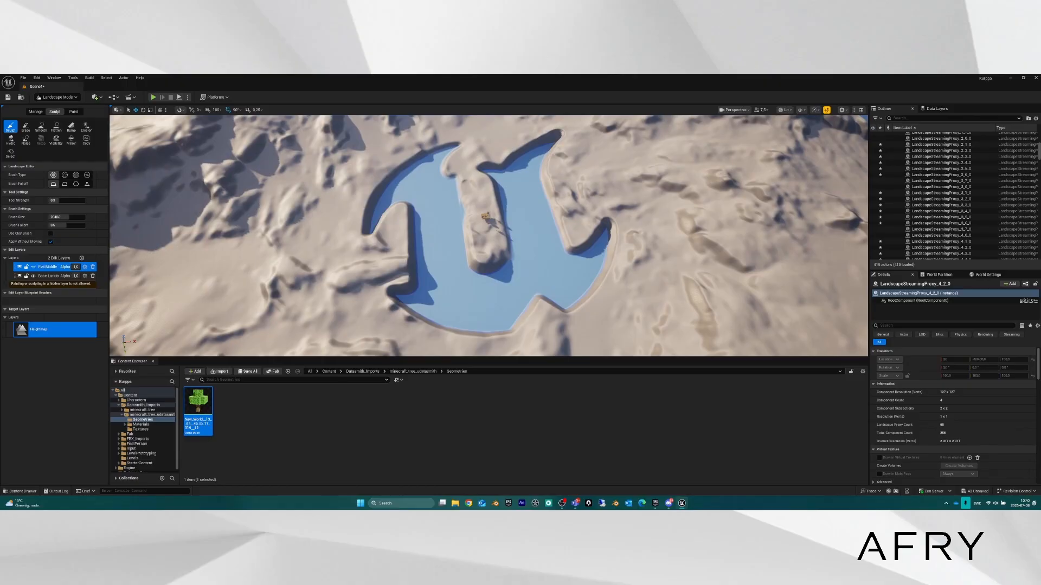
{"action": "right_click_drag", "start_coordinate": [528, 194], "coordinate": [523, 170]}
{"action": "key", "text": "w"}
{"action": "key", "text": "q"}
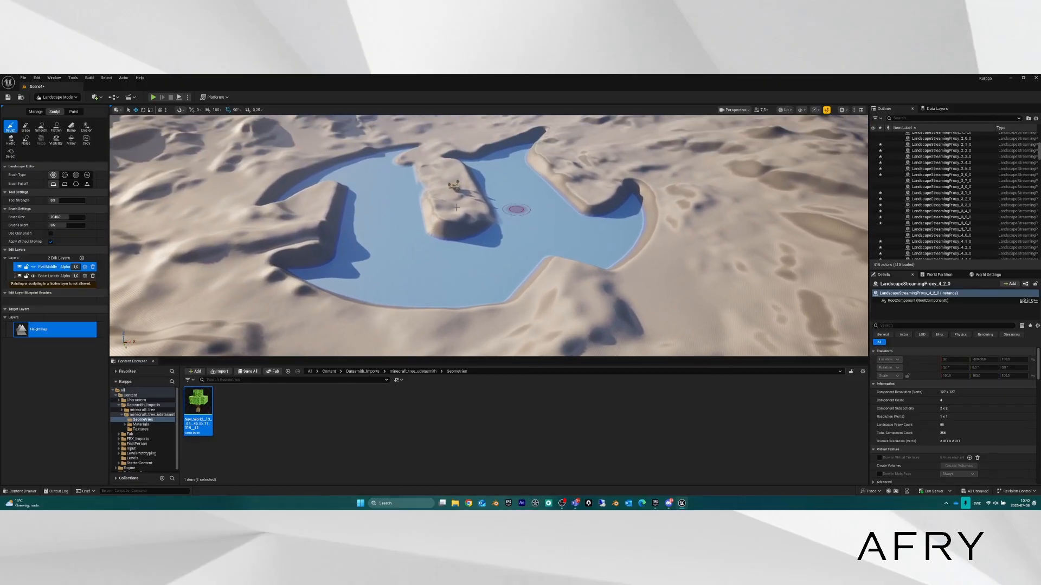
Show Flat Middle again and set its alpha to 1, flattening the basin.
{"action": "left_click", "coordinate": [33, 267]}
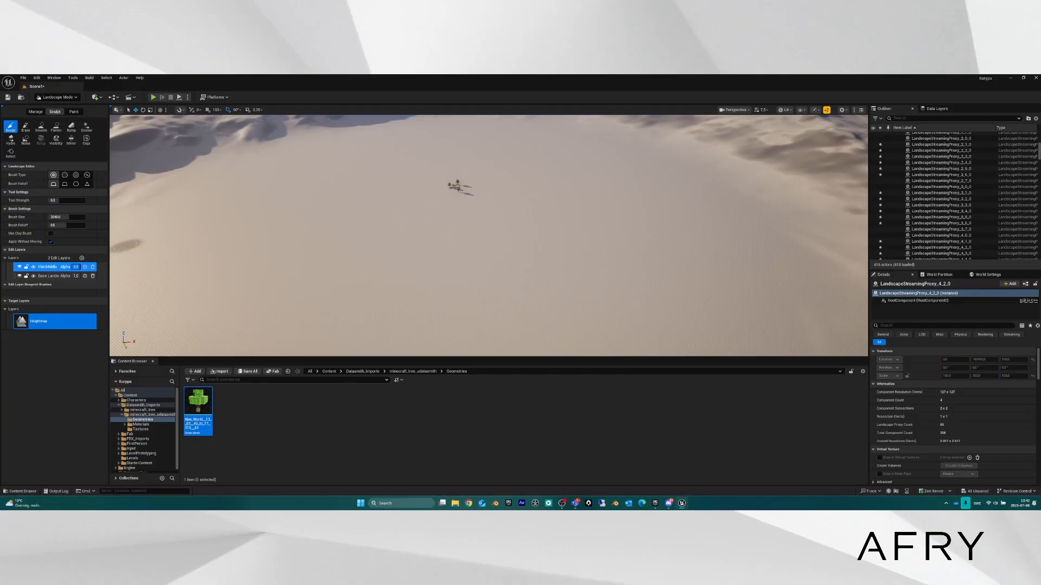
{"action": "mouse_move", "coordinate": [76, 267]}
{"action": "left_mouse_down"}
{"action": "mouse_move", "coordinate": [65, 267]}
{"action": "mouse_move", "coordinate": [76, 267]}
{"action": "left_mouse_up"}
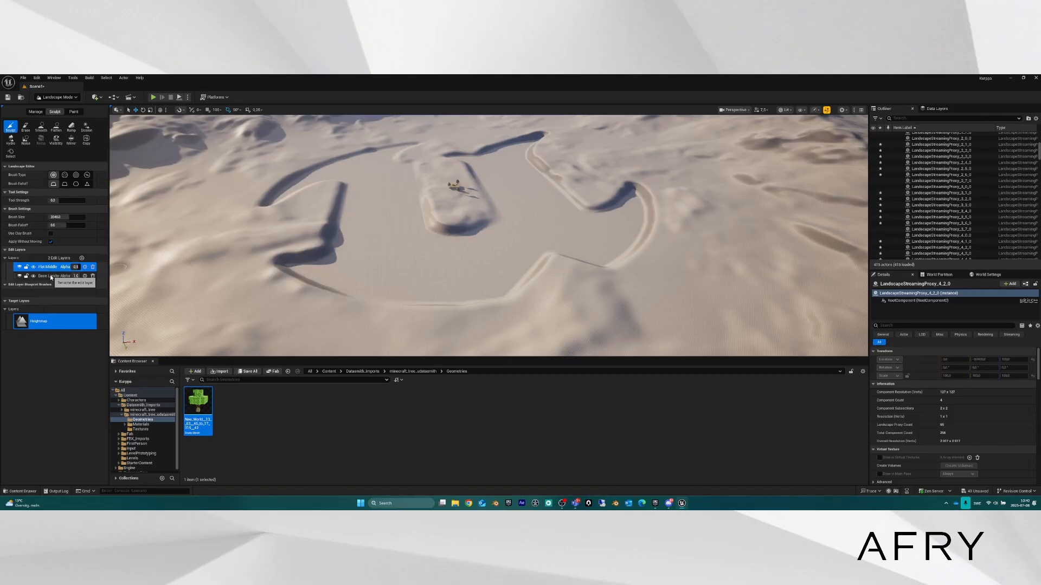
{"action": "right_click_drag", "start_coordinate": [454, 261], "coordinate": [477, 233]}
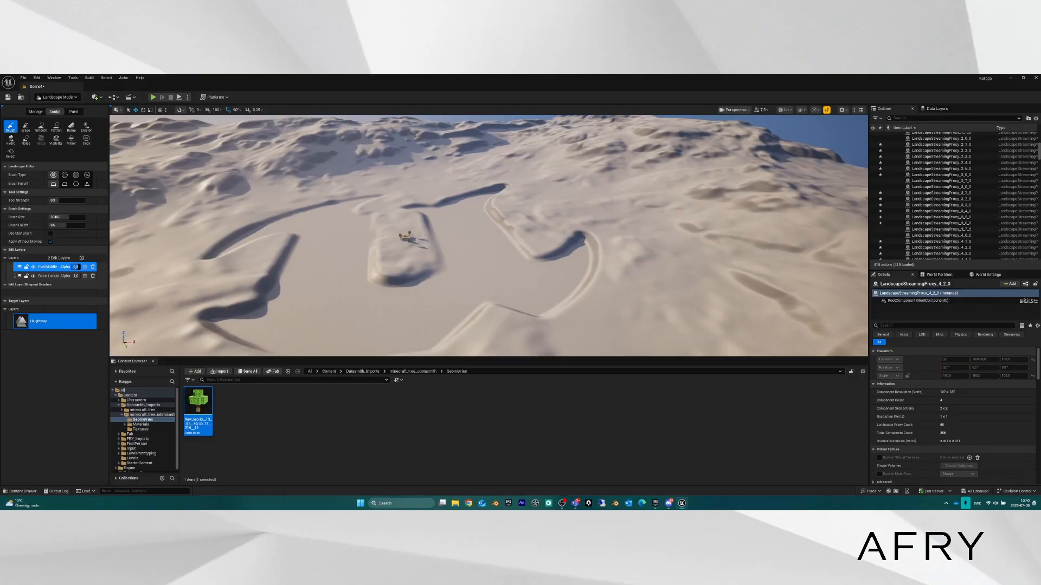
{"action": "type", "text": "1"}
{"action": "key", "text": "Return"}
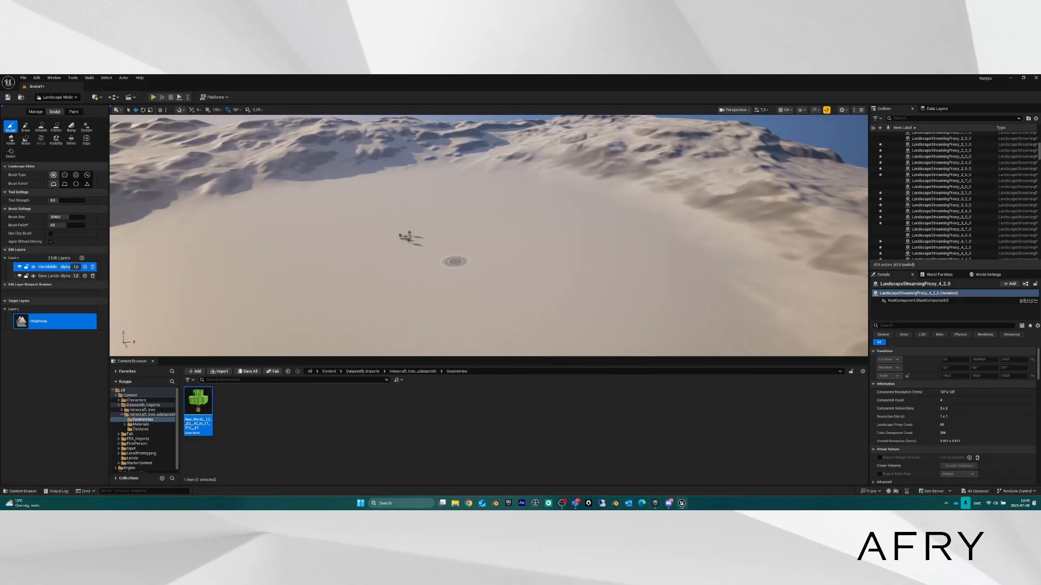
{"action": "key", "text": "w"}
{"action": "mouse_move", "coordinate": [455, 261]}
{"action": "right_mouse_down"}
{"action": "mouse_move", "coordinate": [434, 241]}
{"action": "mouse_move", "coordinate": [420, 274]}
{"action": "right_mouse_up"}
{"action": "key", "text": "s"}
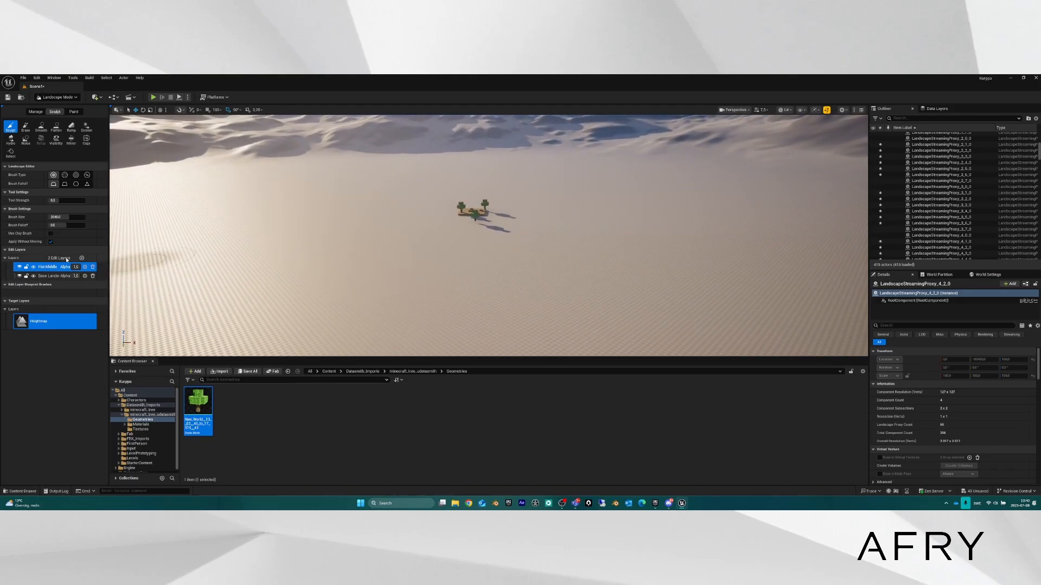
Dismiss the Flat Middle context menu and bring up the Pick Landscape Edit Layer Class dialog.
{"action": "mouse_move", "coordinate": [347, 189]}
{"action": "right_mouse_down"}
{"action": "mouse_move", "coordinate": [315, 169]}
{"action": "mouse_move", "coordinate": [314, 189]}
{"action": "mouse_move", "coordinate": [317, 172]}
{"action": "right_mouse_up"}
{"action": "key", "text": "a"}
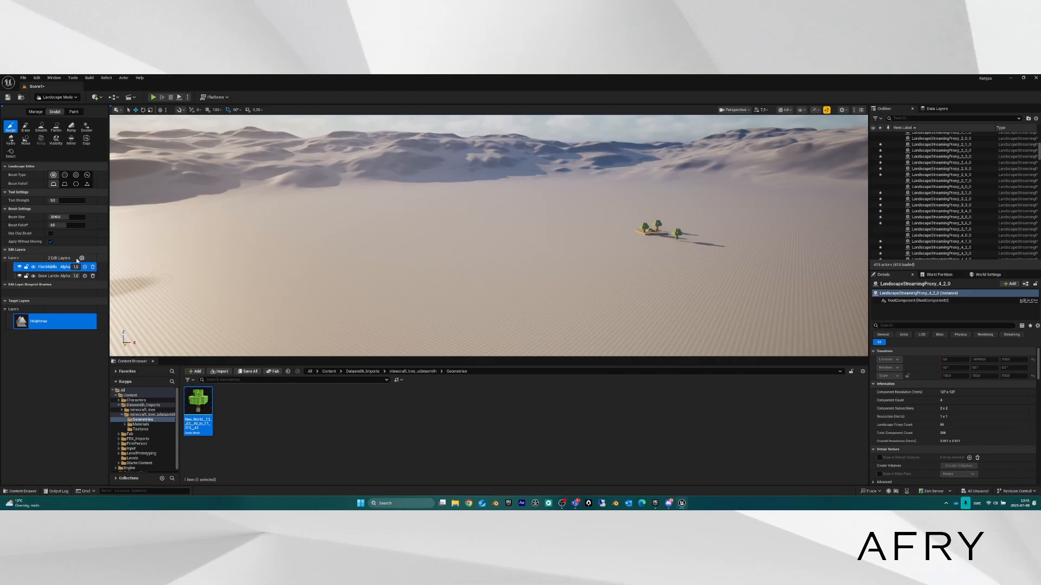
{"action": "right_click", "coordinate": [49, 268]}
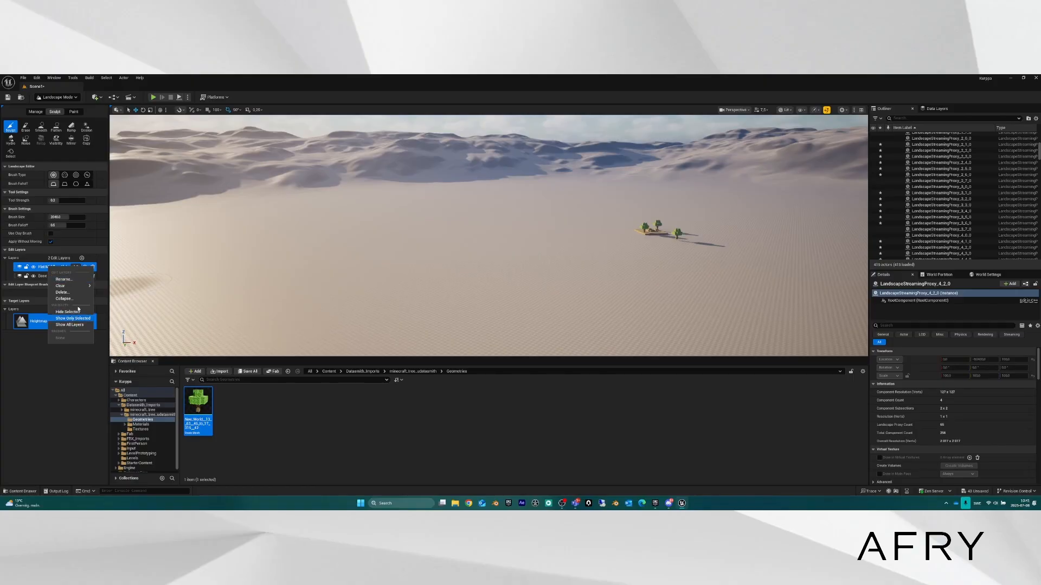
{"action": "mouse_move", "coordinate": [77, 284]}
{"action": "left_click", "coordinate": [61, 397]}
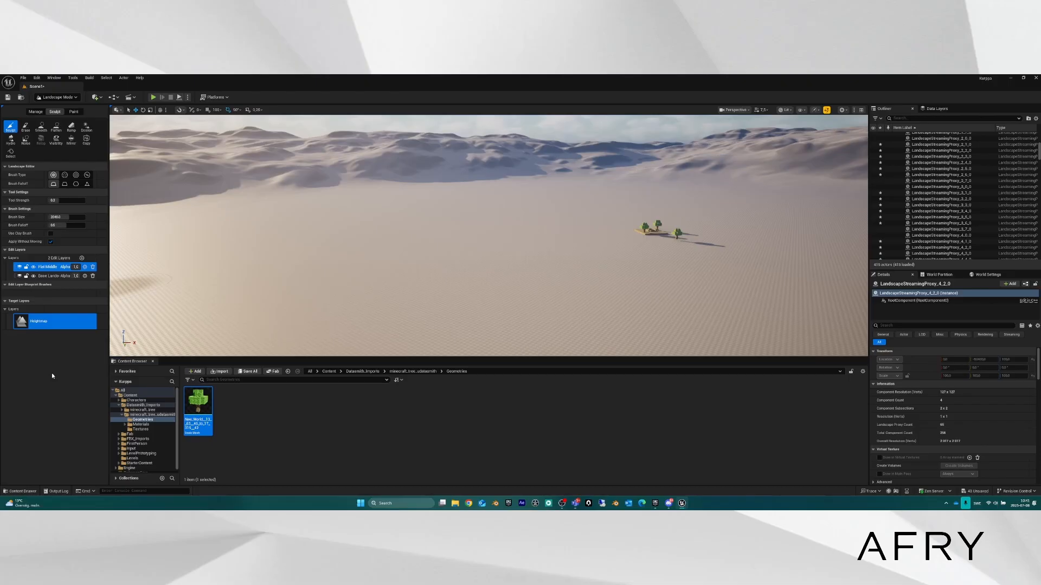
{"action": "left_click", "coordinate": [82, 258]}
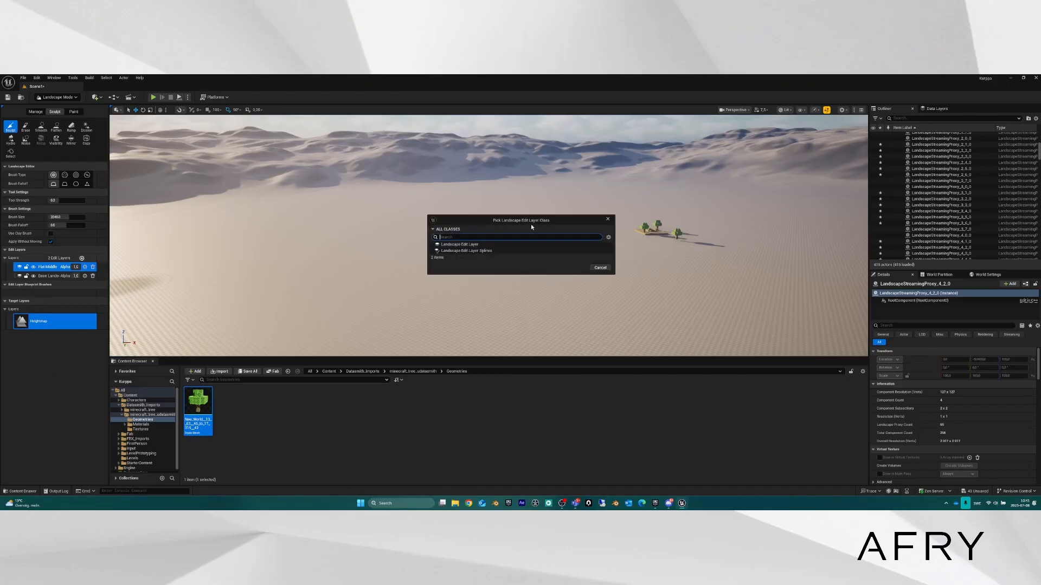
Create a standard Landscape Edit Layer named Layer above Flat Middle and keep it selected.
{"action": "left_click", "coordinate": [462, 245]}
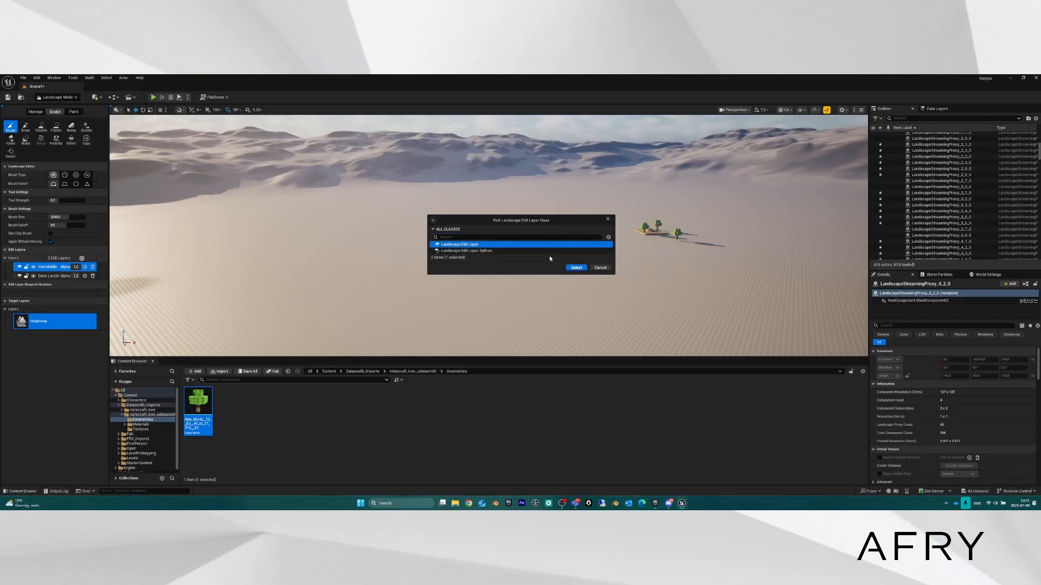
{"action": "left_click", "coordinate": [578, 270]}
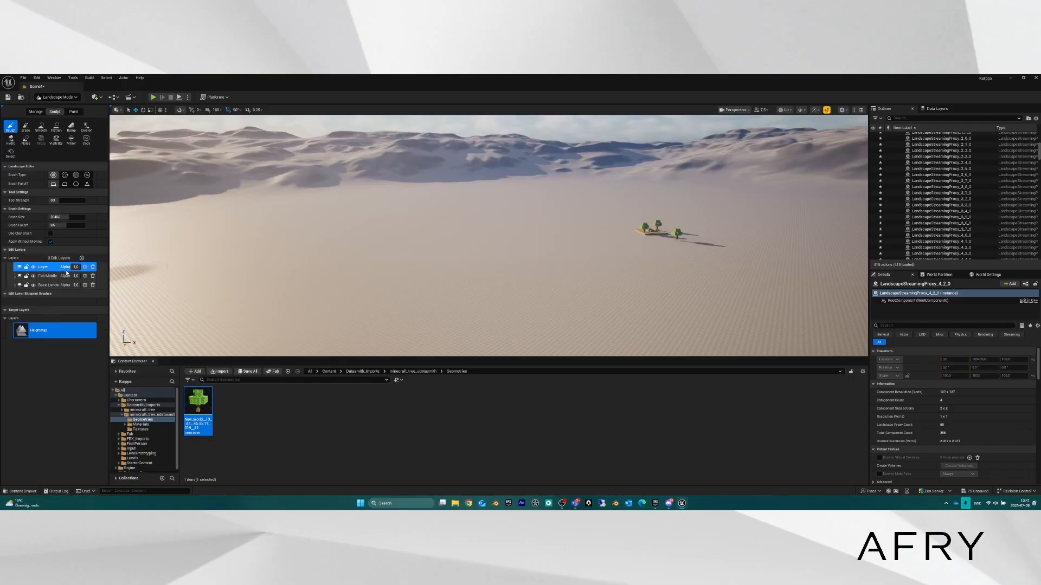
{"action": "double_click", "coordinate": [47, 268]}
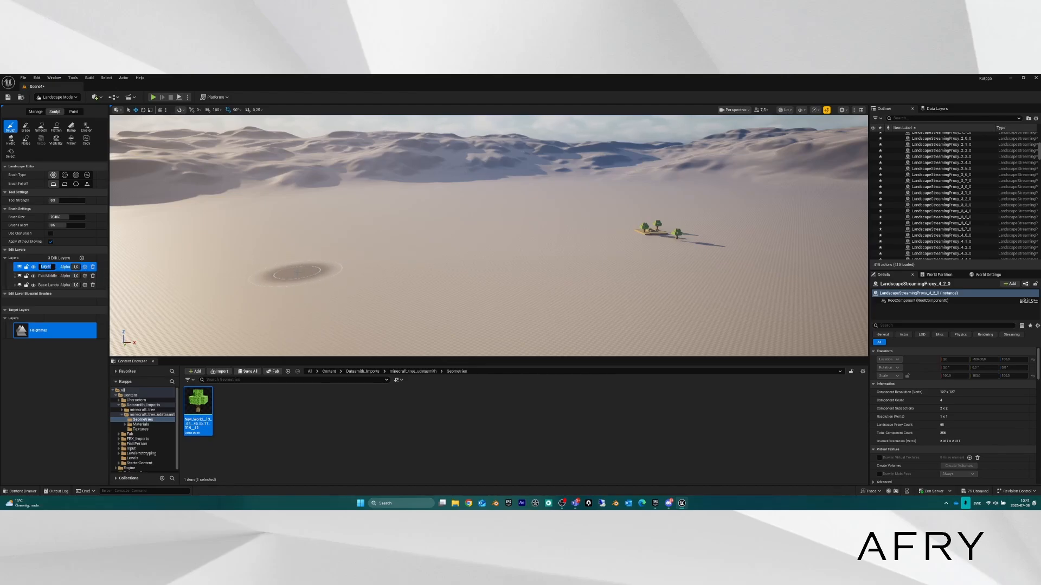
{"action": "left_click", "coordinate": [47, 267]}
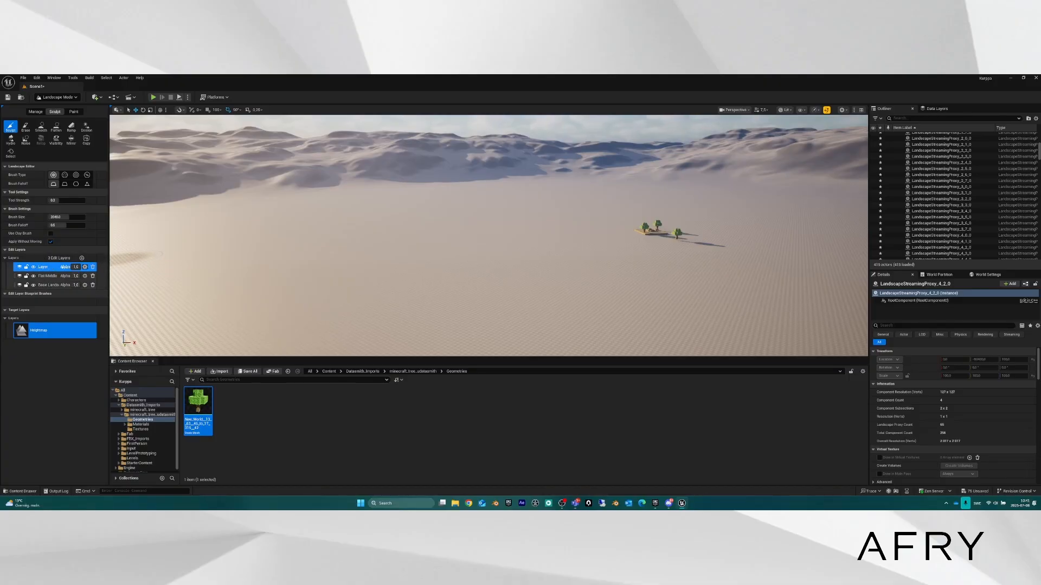
{"action": "left_click", "coordinate": [49, 276]}
{"action": "left_click", "coordinate": [44, 267]}
Reduce the sculpt brush size to about 1940.
{"action": "mouse_move", "coordinate": [357, 241]}
{"action": "right_mouse_down"}
{"action": "mouse_move", "coordinate": [325, 237]}
{"action": "mouse_move", "coordinate": [352, 265]}
{"action": "mouse_move", "coordinate": [347, 250]}
{"action": "mouse_move", "coordinate": [336, 258]}
{"action": "mouse_move", "coordinate": [350, 263]}
{"action": "mouse_move", "coordinate": [336, 259]}
{"action": "right_mouse_up"}
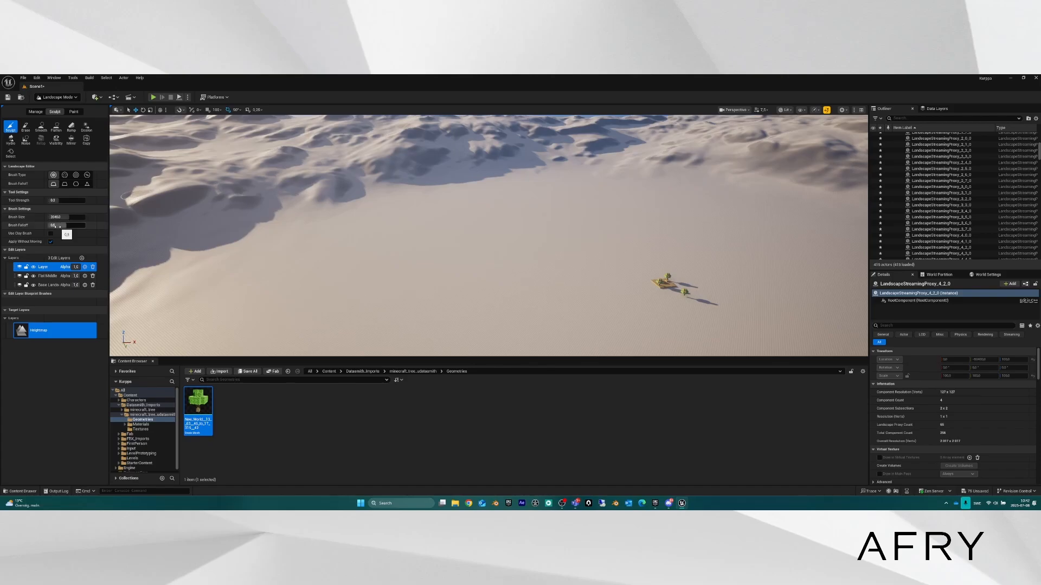
{"action": "right_click_drag", "start_coordinate": [479, 278], "coordinate": [488, 323]}
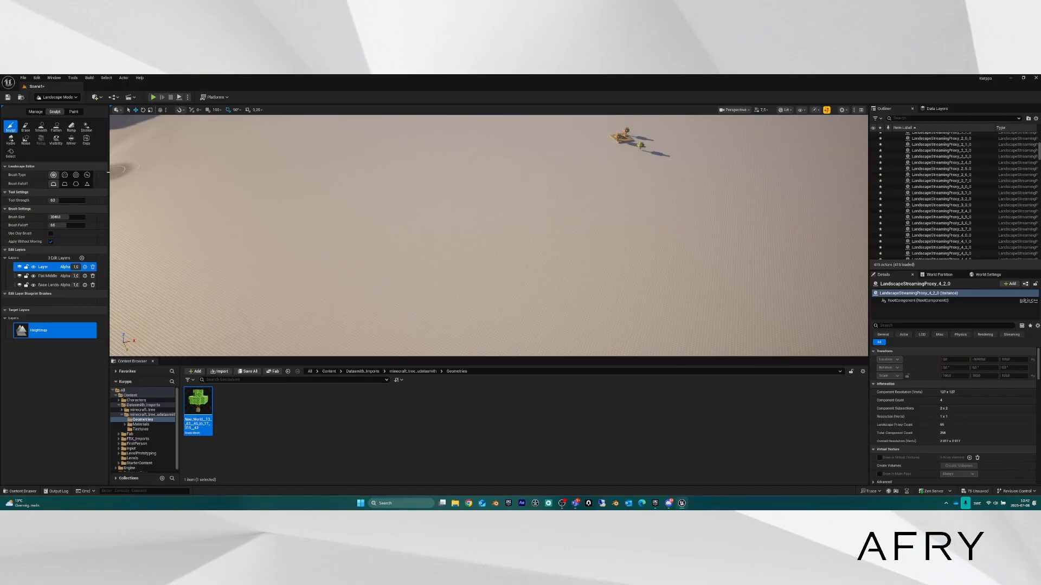
{"action": "mouse_move", "coordinate": [66, 218]}
{"action": "left_mouse_down"}
{"action": "mouse_move", "coordinate": [84, 218]}
{"action": "mouse_move", "coordinate": [65, 217]}
{"action": "left_mouse_up"}
{"action": "left_click", "coordinate": [62, 217]}
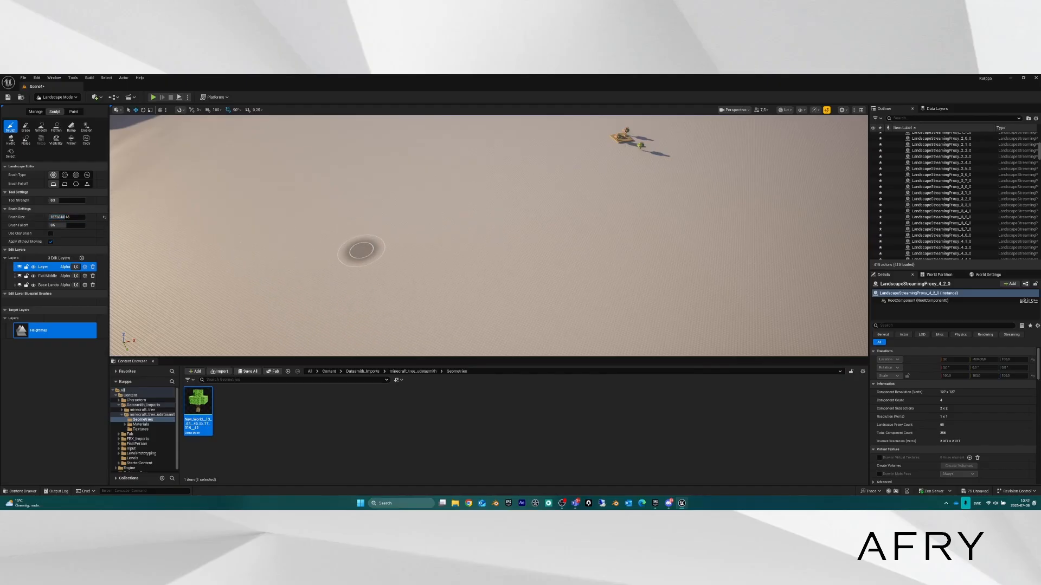
{"action": "left_click", "coordinate": [65, 216]}
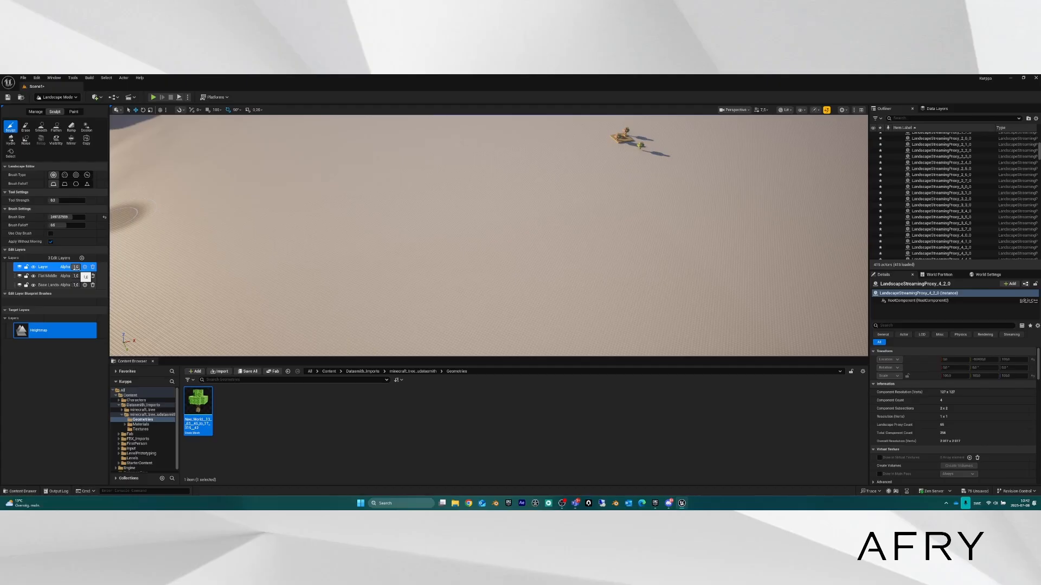
Open the new Layer's edit-layer settings and set its alpha to about 0.6.
{"action": "left_click", "coordinate": [84, 268]}
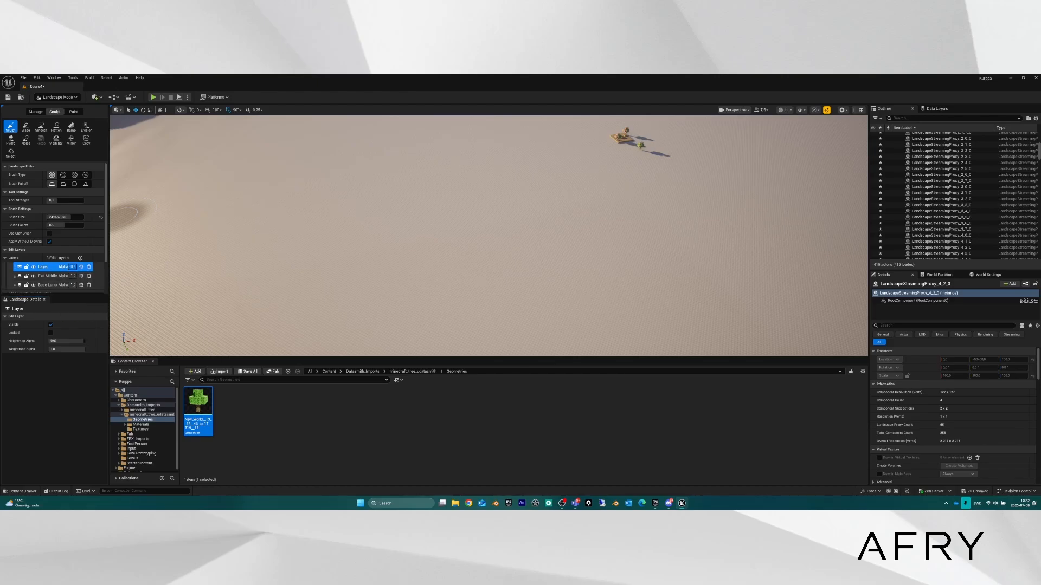
{"action": "left_click_drag", "start_coordinate": [72, 267], "coordinate": [73, 267]}
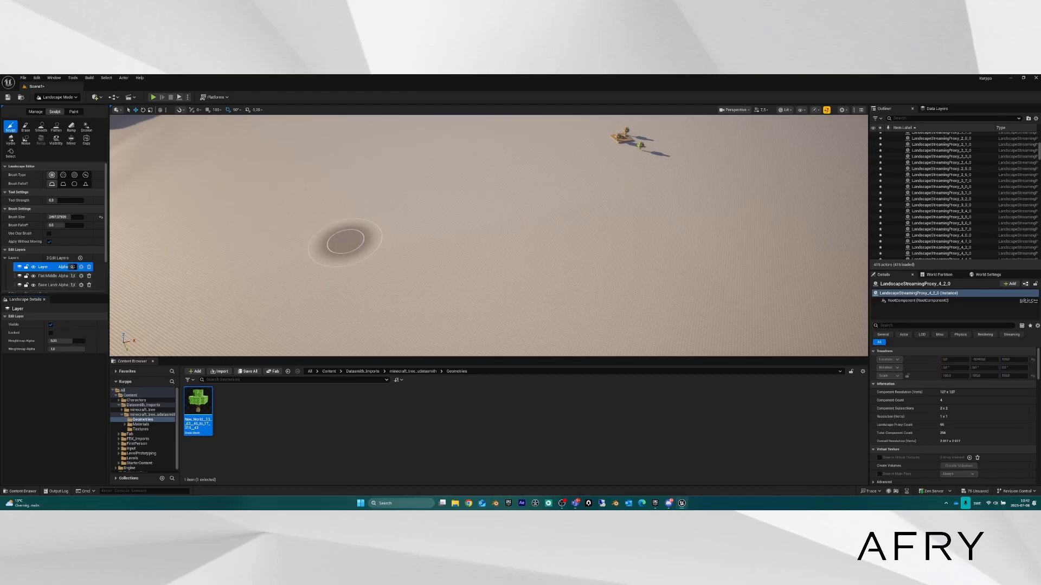
{"action": "right_click_drag", "start_coordinate": [419, 251], "coordinate": [420, 221]}
{"action": "right_click", "coordinate": [407, 258]}
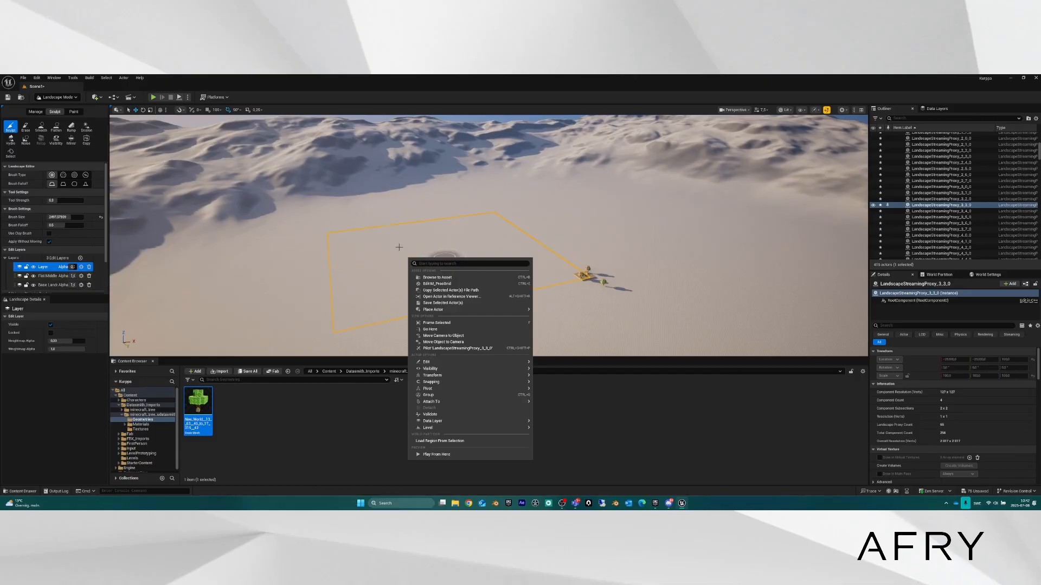
Raise Layer's alpha to about 0.86, then test Flat Middle's alpha at 0.7 and 0.4 before restoring 1.0.
{"action": "left_click_drag", "start_coordinate": [72, 267], "coordinate": [73, 266]}
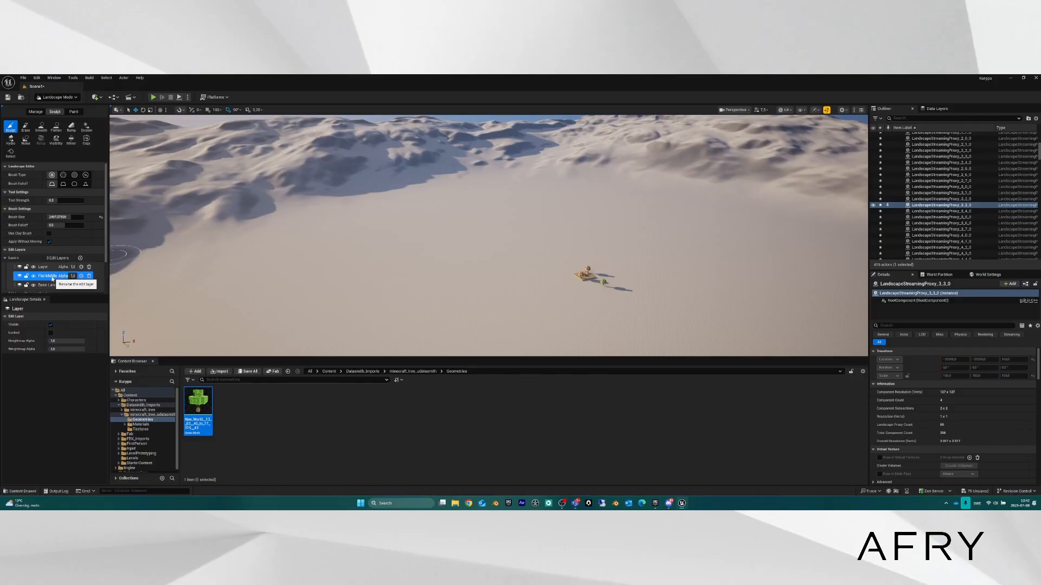
{"action": "left_click", "coordinate": [48, 276]}
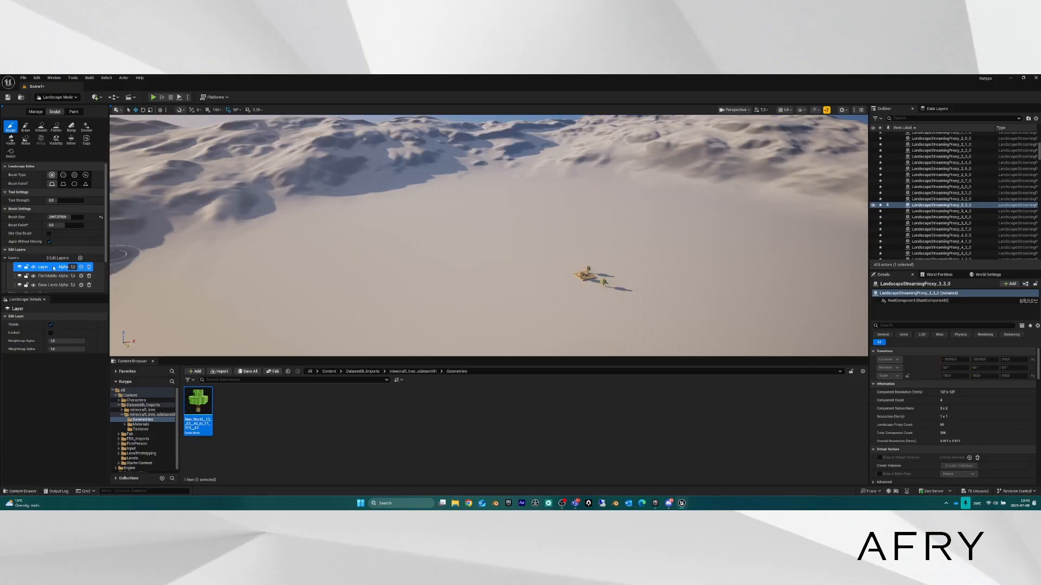
{"action": "mouse_move", "coordinate": [325, 273]}
{"action": "left_mouse_down"}
{"action": "mouse_move", "coordinate": [412, 309]}
{"action": "mouse_move", "coordinate": [320, 298]}
{"action": "left_mouse_up"}
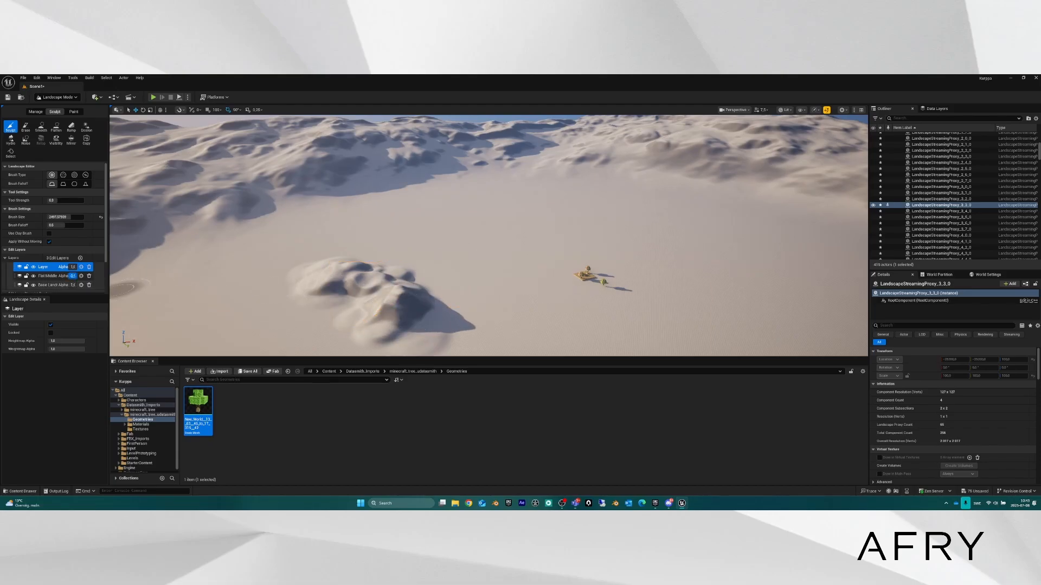
{"action": "left_click_drag", "start_coordinate": [73, 276], "coordinate": [72, 275]}
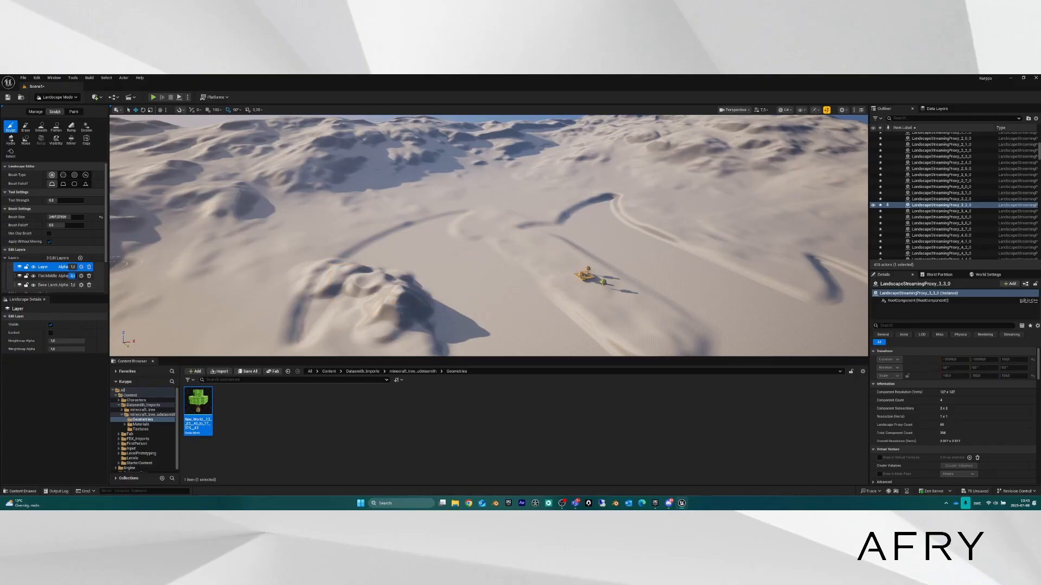
{"action": "left_click_drag", "start_coordinate": [72, 276], "coordinate": [75, 276]}
{"action": "key", "text": "s"}
{"action": "right_click_drag", "start_coordinate": [520, 270], "coordinate": [495, 293]}
Sculpt new hills on the flat ground with a deep hollow in the middle.
{"action": "key", "text": "w"}
{"action": "key", "text": "e"}
{"action": "mouse_move", "coordinate": [507, 239]}
{"action": "right_mouse_down"}
{"action": "mouse_move", "coordinate": [507, 266]}
{"action": "mouse_move", "coordinate": [477, 274]}
{"action": "right_mouse_up"}
{"action": "mouse_move", "coordinate": [507, 239]}
{"action": "left_mouse_down"}
{"action": "mouse_move", "coordinate": [465, 270]}
{"action": "mouse_move", "coordinate": [473, 251]}
{"action": "mouse_move", "coordinate": [361, 255]}
{"action": "mouse_move", "coordinate": [478, 249]}
{"action": "mouse_move", "coordinate": [371, 205]}
{"action": "mouse_move", "coordinate": [569, 260]}
{"action": "mouse_move", "coordinate": [704, 274]}
{"action": "left_mouse_up"}
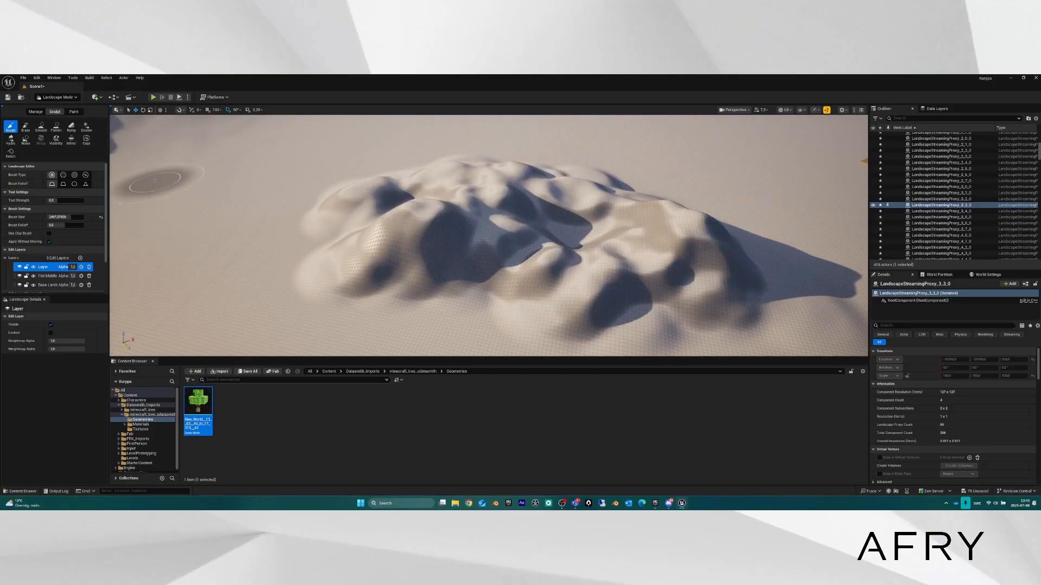
{"action": "mouse_move", "coordinate": [434, 220]}
{"action": "left_mouse_down"}
{"action": "mouse_move", "coordinate": [441, 213]}
{"action": "mouse_move", "coordinate": [408, 220]}
{"action": "mouse_move", "coordinate": [429, 254]}
{"action": "mouse_move", "coordinate": [417, 233]}
{"action": "mouse_move", "coordinate": [409, 244]}
{"action": "mouse_move", "coordinate": [422, 239]}
{"action": "mouse_move", "coordinate": [423, 255]}
{"action": "mouse_move", "coordinate": [374, 235]}
{"action": "left_mouse_up"}
{"action": "mouse_move", "coordinate": [374, 235]}
{"action": "right_mouse_down"}
{"action": "mouse_move", "coordinate": [434, 282]}
{"action": "mouse_move", "coordinate": [466, 239]}
{"action": "mouse_move", "coordinate": [265, 230]}
{"action": "mouse_move", "coordinate": [293, 228]}
{"action": "right_mouse_up"}
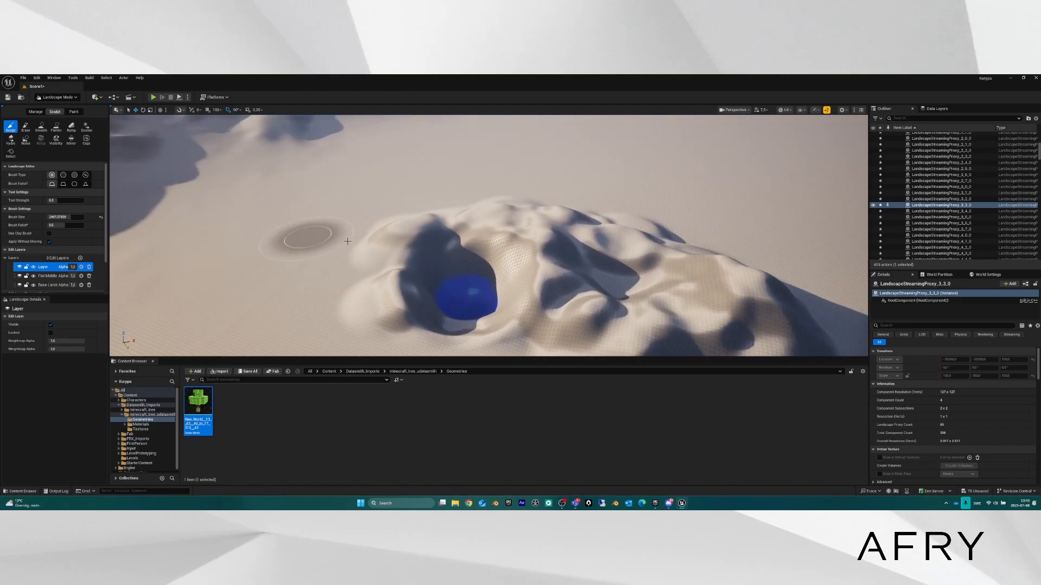
{"action": "mouse_move", "coordinate": [469, 277]}
{"action": "left_mouse_down"}
{"action": "mouse_move", "coordinate": [464, 311]}
{"action": "mouse_move", "coordinate": [467, 274]}
{"action": "mouse_move", "coordinate": [551, 251]}
{"action": "mouse_move", "coordinate": [514, 232]}
{"action": "mouse_move", "coordinate": [548, 241]}
{"action": "mouse_move", "coordinate": [382, 219]}
{"action": "left_mouse_up"}
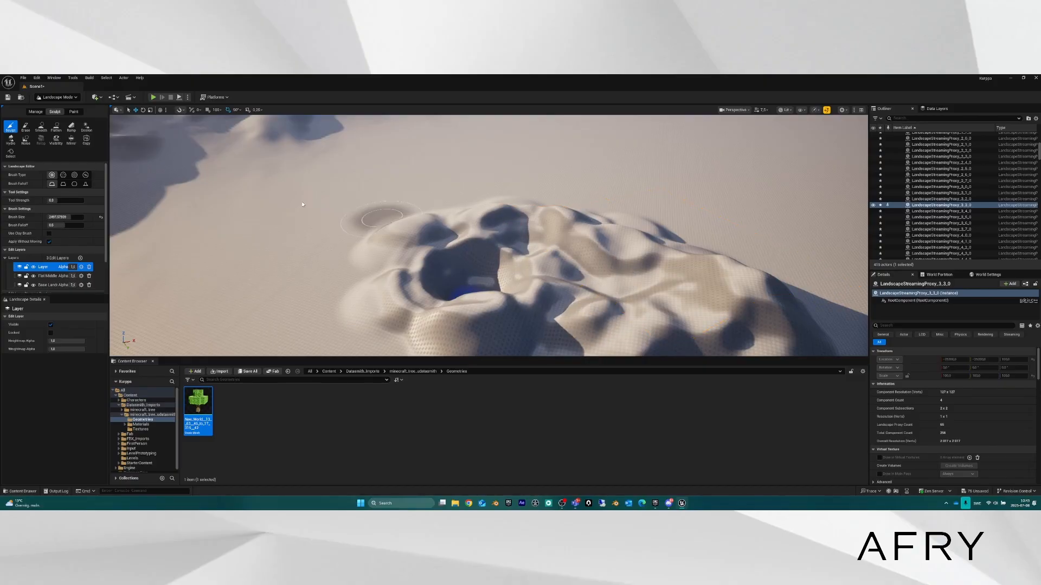
Erase the carved hollows and bumps along the hill's left and lower edges.
{"action": "left_click", "coordinate": [25, 128]}
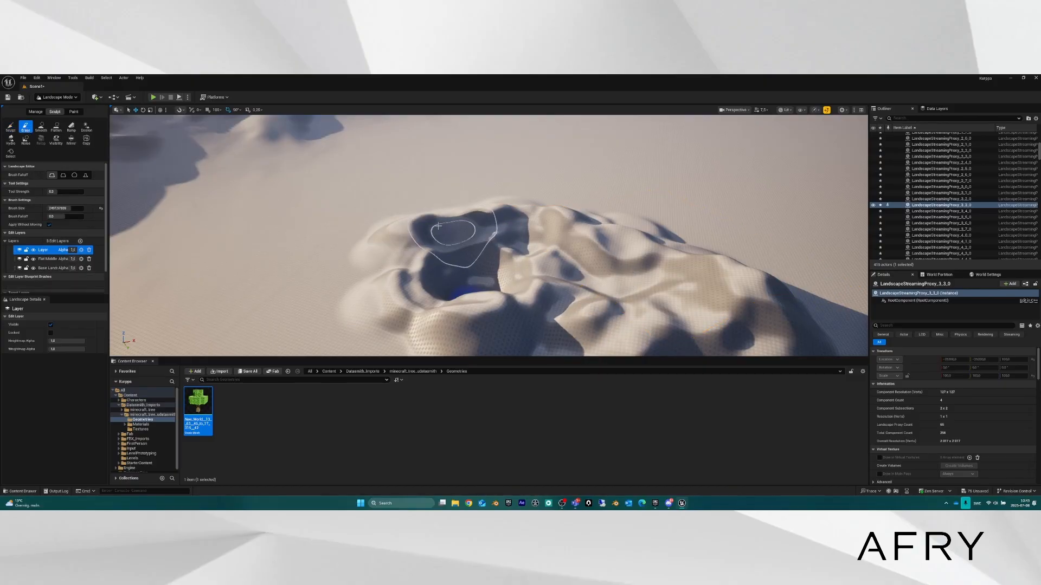
{"action": "mouse_move", "coordinate": [438, 225]}
{"action": "left_mouse_down"}
{"action": "mouse_move", "coordinate": [450, 239]}
{"action": "mouse_move", "coordinate": [383, 223]}
{"action": "mouse_move", "coordinate": [404, 310]}
{"action": "mouse_move", "coordinate": [501, 275]}
{"action": "mouse_move", "coordinate": [370, 303]}
{"action": "mouse_move", "coordinate": [478, 250]}
{"action": "mouse_move", "coordinate": [485, 287]}
{"action": "left_mouse_up"}
{"action": "right_click_drag", "start_coordinate": [462, 267], "coordinate": [509, 293]}
{"action": "mouse_move", "coordinate": [401, 279]}
{"action": "left_mouse_down"}
{"action": "mouse_move", "coordinate": [430, 283]}
{"action": "mouse_move", "coordinate": [371, 251]}
{"action": "left_mouse_up"}
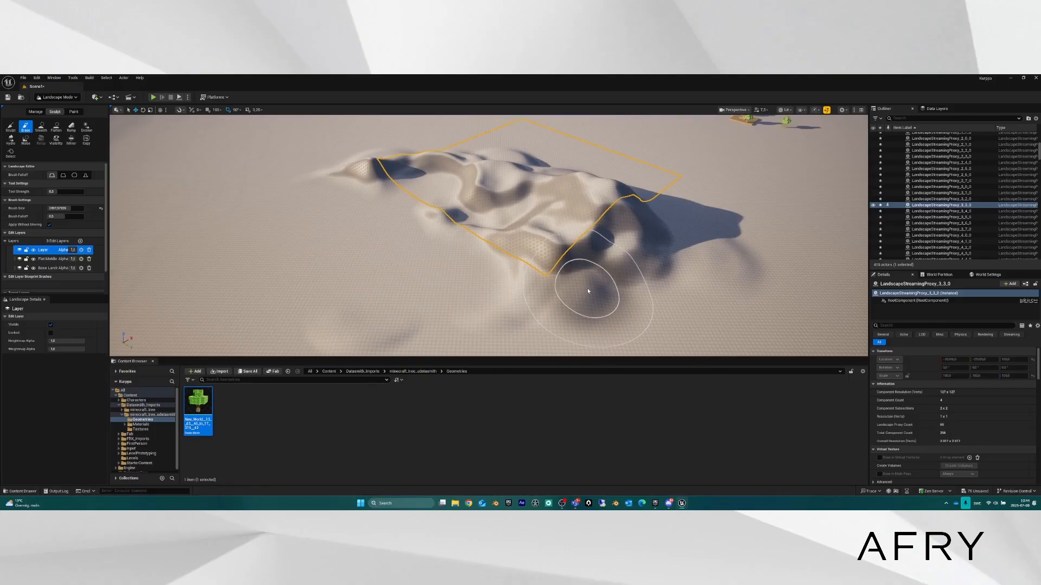
{"action": "mouse_move", "coordinate": [602, 296]}
{"action": "left_mouse_down"}
{"action": "mouse_move", "coordinate": [521, 296]}
{"action": "mouse_move", "coordinate": [325, 330]}
{"action": "mouse_move", "coordinate": [642, 264]}
{"action": "mouse_move", "coordinate": [545, 256]}
{"action": "mouse_move", "coordinate": [609, 260]}
{"action": "mouse_move", "coordinate": [715, 232]}
{"action": "mouse_move", "coordinate": [544, 230]}
{"action": "mouse_move", "coordinate": [522, 255]}
{"action": "mouse_move", "coordinate": [564, 244]}
{"action": "mouse_move", "coordinate": [581, 267]}
{"action": "mouse_move", "coordinate": [548, 259]}
{"action": "left_mouse_up"}
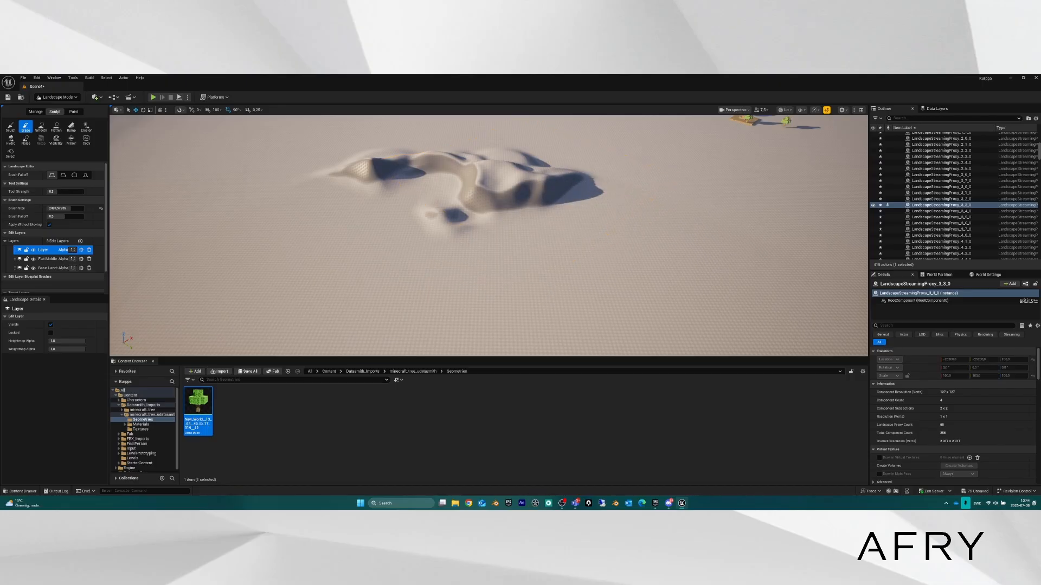
{"action": "mouse_move", "coordinate": [547, 259]}
{"action": "right_mouse_down"}
{"action": "mouse_move", "coordinate": [661, 266]}
{"action": "mouse_move", "coordinate": [520, 201]}
{"action": "mouse_move", "coordinate": [544, 203]}
{"action": "mouse_move", "coordinate": [504, 244]}
{"action": "mouse_move", "coordinate": [484, 229]}
{"action": "mouse_move", "coordinate": [503, 221]}
{"action": "right_mouse_up"}
{"action": "key", "text": "w"}
{"action": "scroll", "coordinate": [534, 209], "scroll_direction": "down", "scroll_amount": 2}
{"action": "key", "text": "w"}
{"action": "key", "text": "s"}
Smooth the remaining bumps and dark hollow on the hill's left side.
{"action": "left_click", "coordinate": [41, 128]}
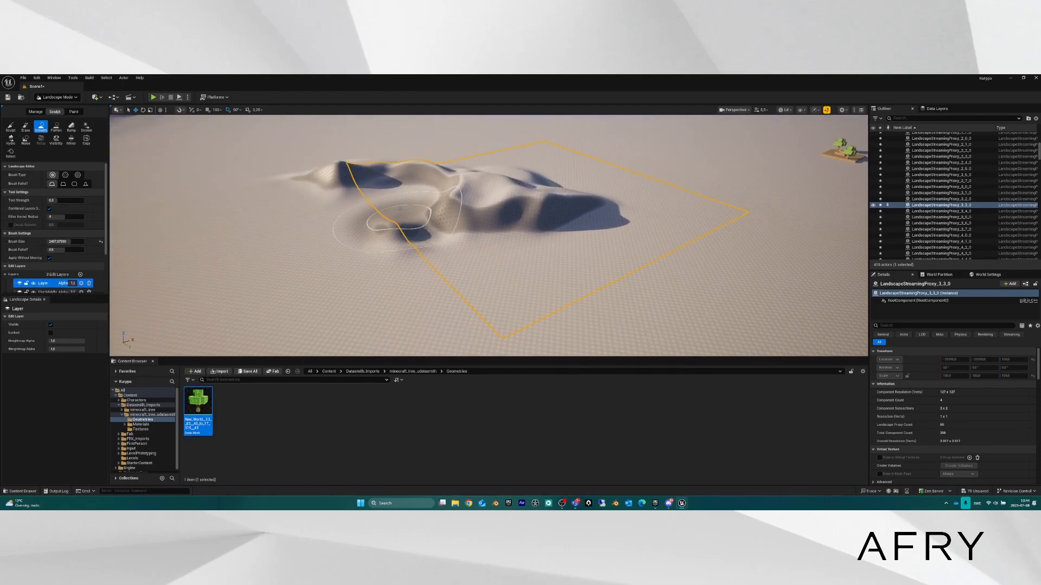
{"action": "mouse_move", "coordinate": [504, 222]}
{"action": "left_mouse_down"}
{"action": "mouse_move", "coordinate": [379, 239]}
{"action": "mouse_move", "coordinate": [550, 223]}
{"action": "mouse_move", "coordinate": [493, 168]}
{"action": "mouse_move", "coordinate": [331, 181]}
{"action": "mouse_move", "coordinate": [261, 253]}
{"action": "left_mouse_up"}
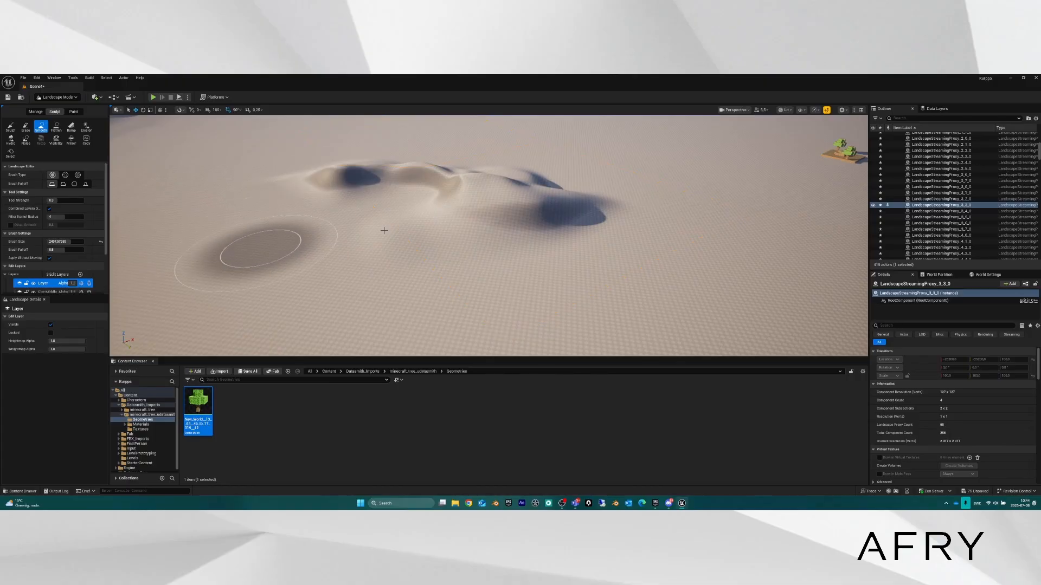
{"action": "mouse_move", "coordinate": [384, 230]}
{"action": "right_mouse_down"}
{"action": "mouse_move", "coordinate": [429, 217]}
{"action": "mouse_move", "coordinate": [487, 244]}
{"action": "mouse_move", "coordinate": [499, 238]}
{"action": "right_mouse_up"}
{"action": "mouse_move", "coordinate": [413, 257]}
{"action": "left_mouse_down"}
{"action": "mouse_move", "coordinate": [383, 283]}
{"action": "mouse_move", "coordinate": [309, 249]}
{"action": "left_mouse_up"}
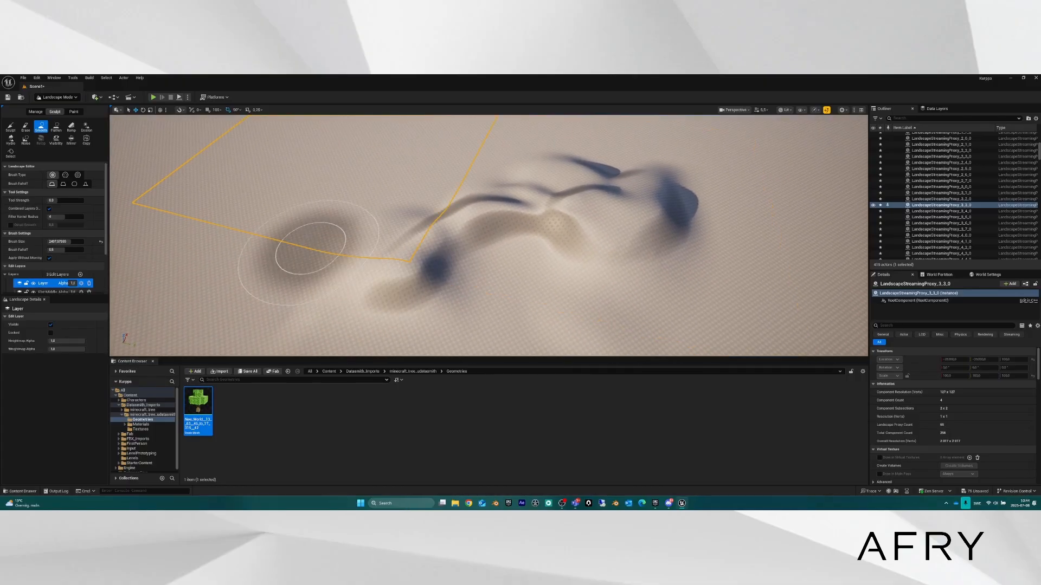
{"action": "left_click", "coordinate": [56, 128]}
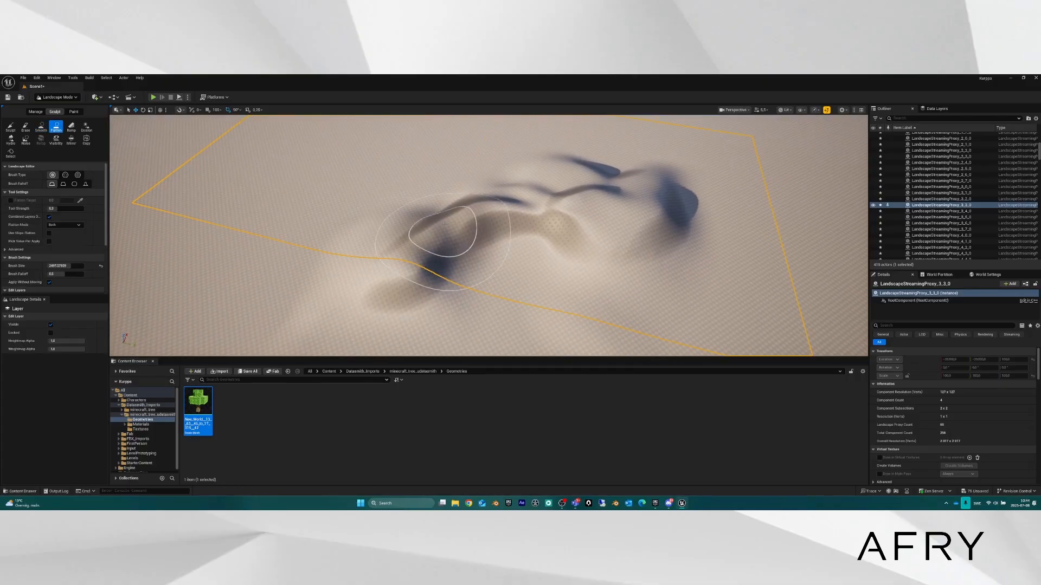
Level the hilltop and much of the left hill into a flat plateau with the Flatten tool.
{"action": "mouse_move", "coordinate": [441, 233]}
{"action": "right_mouse_down"}
{"action": "mouse_move", "coordinate": [461, 241]}
{"action": "mouse_move", "coordinate": [426, 228]}
{"action": "mouse_move", "coordinate": [410, 232]}
{"action": "mouse_move", "coordinate": [442, 237]}
{"action": "mouse_move", "coordinate": [404, 241]}
{"action": "mouse_move", "coordinate": [418, 243]}
{"action": "right_mouse_up"}
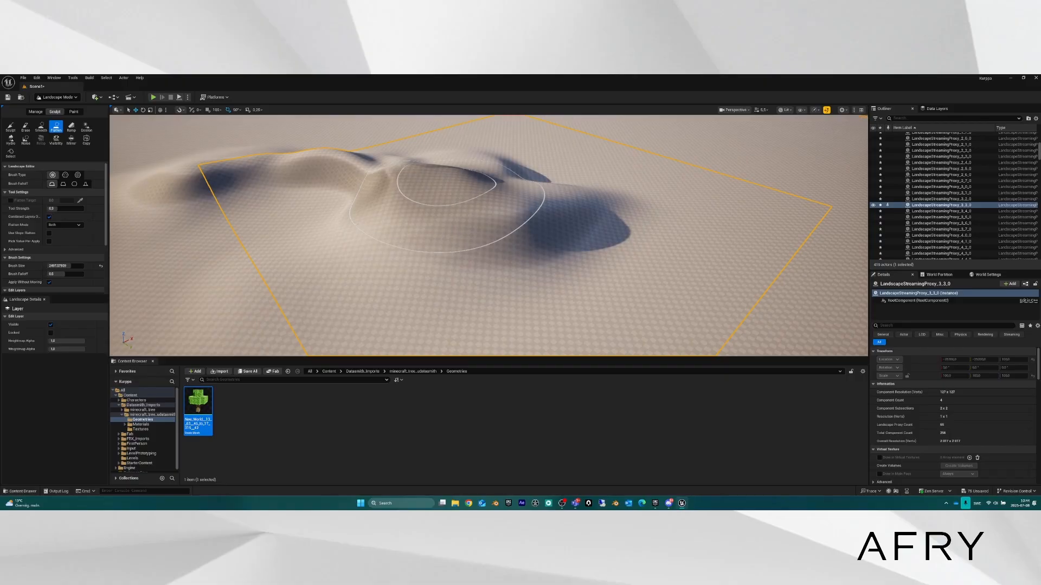
{"action": "left_click", "coordinate": [446, 181]}
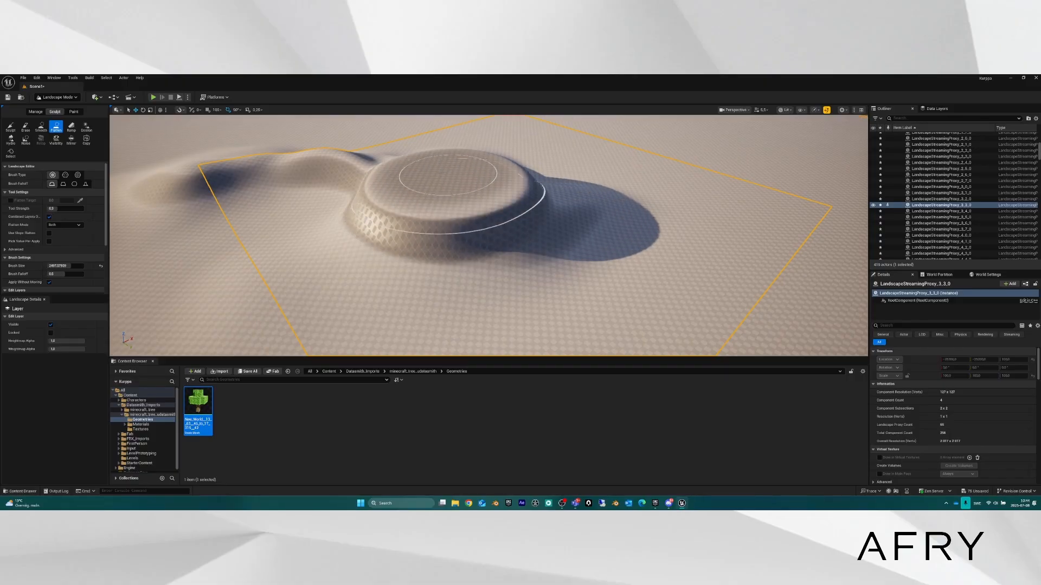
{"action": "mouse_move", "coordinate": [495, 182]}
{"action": "left_mouse_down"}
{"action": "mouse_move", "coordinate": [542, 187]}
{"action": "mouse_move", "coordinate": [542, 204]}
{"action": "mouse_move", "coordinate": [525, 196]}
{"action": "left_mouse_up"}
{"action": "mouse_move", "coordinate": [525, 196]}
{"action": "right_mouse_down"}
{"action": "mouse_move", "coordinate": [458, 173]}
{"action": "mouse_move", "coordinate": [411, 178]}
{"action": "mouse_move", "coordinate": [460, 185]}
{"action": "mouse_move", "coordinate": [434, 179]}
{"action": "mouse_move", "coordinate": [445, 168]}
{"action": "right_mouse_up"}
{"action": "mouse_move", "coordinate": [349, 216]}
{"action": "left_mouse_down"}
{"action": "mouse_move", "coordinate": [370, 228]}
{"action": "mouse_move", "coordinate": [351, 241]}
{"action": "mouse_move", "coordinate": [393, 275]}
{"action": "left_mouse_up"}
{"action": "mouse_move", "coordinate": [392, 275]}
{"action": "right_mouse_down"}
{"action": "mouse_move", "coordinate": [396, 252]}
{"action": "mouse_move", "coordinate": [413, 245]}
{"action": "mouse_move", "coordinate": [378, 286]}
{"action": "mouse_move", "coordinate": [260, 265]}
{"action": "mouse_move", "coordinate": [212, 295]}
{"action": "mouse_move", "coordinate": [194, 272]}
{"action": "right_mouse_up"}
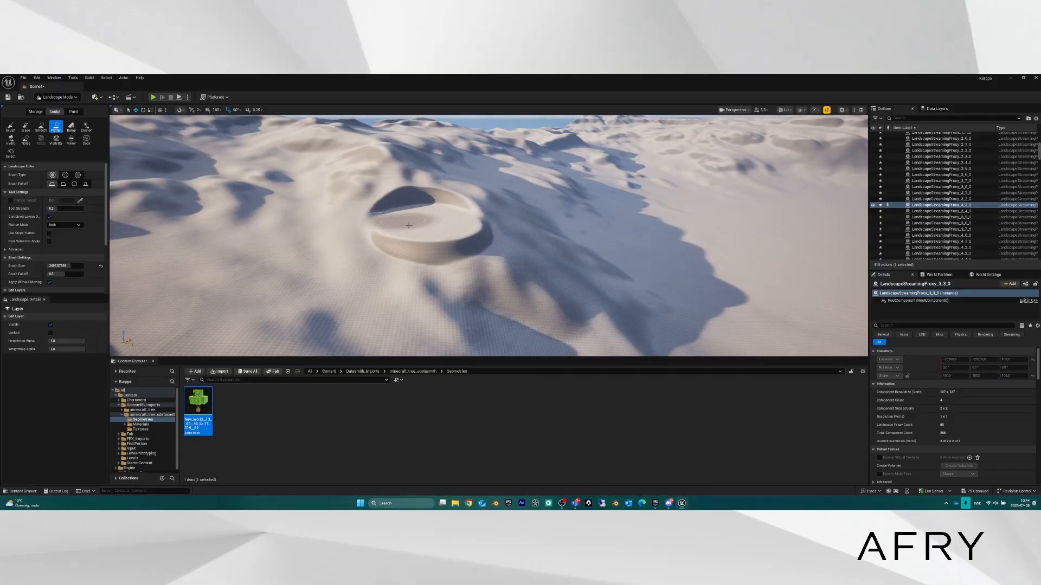
{"action": "mouse_move", "coordinate": [419, 221]}
{"action": "right_mouse_down"}
{"action": "mouse_move", "coordinate": [420, 179]}
{"action": "mouse_move", "coordinate": [418, 223]}
{"action": "mouse_move", "coordinate": [433, 230]}
{"action": "mouse_move", "coordinate": [415, 217]}
{"action": "mouse_move", "coordinate": [439, 226]}
{"action": "right_mouse_up"}
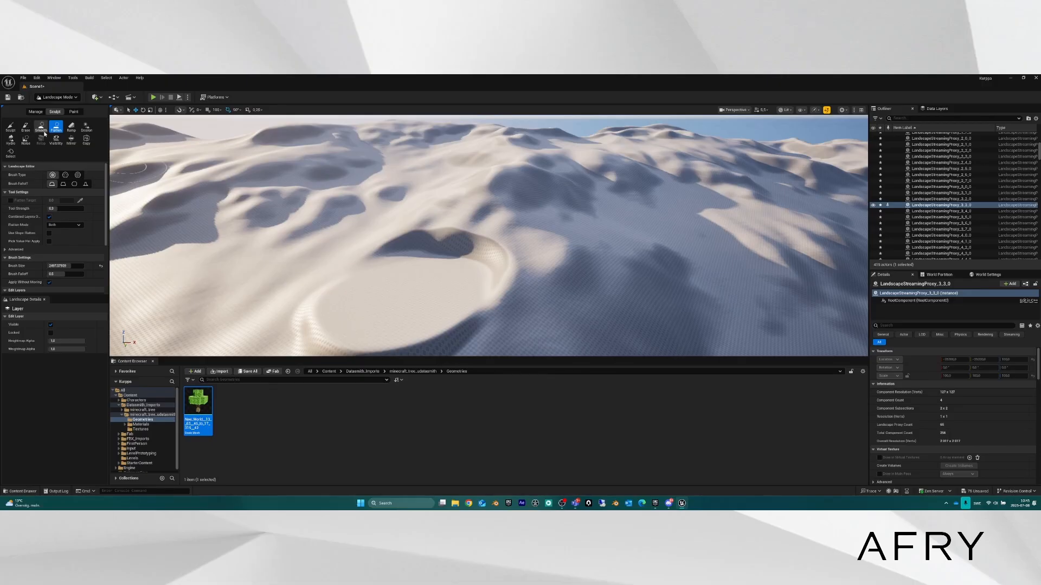
Sculpt a tall peak on the plateau and a large mound on the flat ground beside it.
{"action": "left_click", "coordinate": [10, 128]}
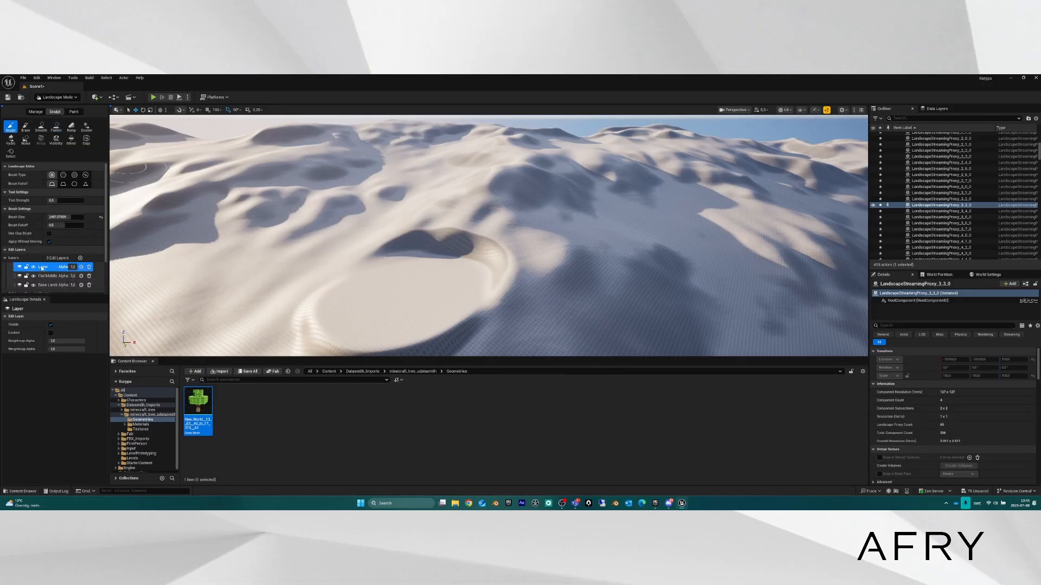
{"action": "mouse_move", "coordinate": [380, 233]}
{"action": "right_mouse_down"}
{"action": "mouse_move", "coordinate": [383, 243]}
{"action": "mouse_move", "coordinate": [510, 273]}
{"action": "mouse_move", "coordinate": [445, 279]}
{"action": "mouse_move", "coordinate": [407, 254]}
{"action": "mouse_move", "coordinate": [391, 287]}
{"action": "right_mouse_up"}
{"action": "mouse_move", "coordinate": [423, 184]}
{"action": "right_mouse_down"}
{"action": "mouse_move", "coordinate": [435, 225]}
{"action": "mouse_move", "coordinate": [438, 179]}
{"action": "right_mouse_up"}
{"action": "mouse_move", "coordinate": [549, 220]}
{"action": "left_mouse_down"}
{"action": "mouse_move", "coordinate": [567, 216]}
{"action": "mouse_move", "coordinate": [562, 224]}
{"action": "left_mouse_up"}
{"action": "mouse_move", "coordinate": [562, 224]}
{"action": "right_mouse_down"}
{"action": "mouse_move", "coordinate": [488, 203]}
{"action": "mouse_move", "coordinate": [537, 222]}
{"action": "right_mouse_up"}
{"action": "mouse_move", "coordinate": [360, 239]}
{"action": "left_mouse_down"}
{"action": "mouse_move", "coordinate": [358, 251]}
{"action": "mouse_move", "coordinate": [392, 223]}
{"action": "mouse_move", "coordinate": [238, 246]}
{"action": "mouse_move", "coordinate": [350, 291]}
{"action": "mouse_move", "coordinate": [407, 299]}
{"action": "mouse_move", "coordinate": [555, 258]}
{"action": "mouse_move", "coordinate": [632, 260]}
{"action": "mouse_move", "coordinate": [634, 233]}
{"action": "mouse_move", "coordinate": [581, 290]}
{"action": "left_mouse_up"}
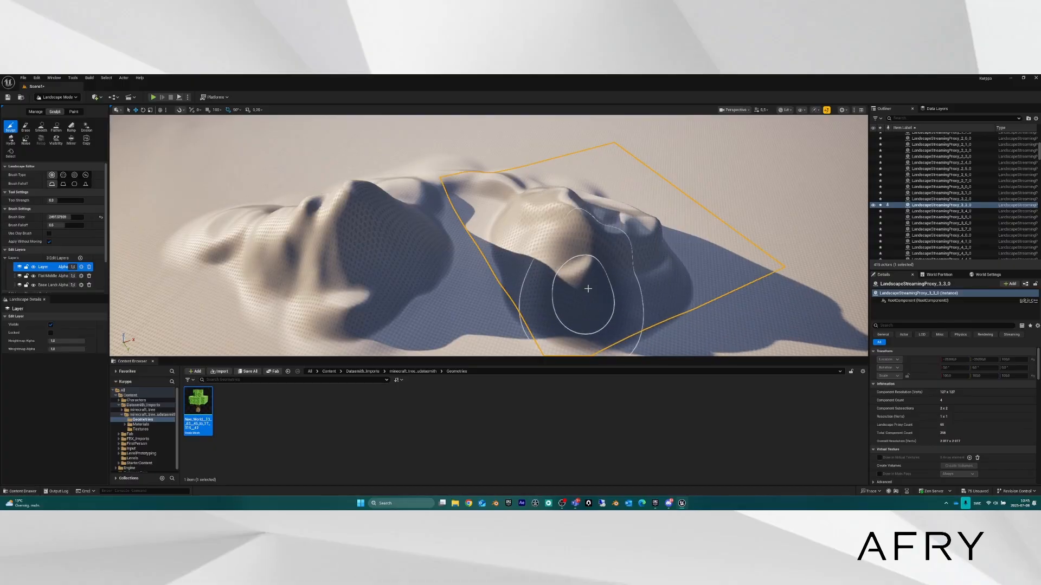
Pick the Ramp tool and add a new standard Landscape Edit Layer for the ramp.
{"action": "left_click", "coordinate": [71, 127]}
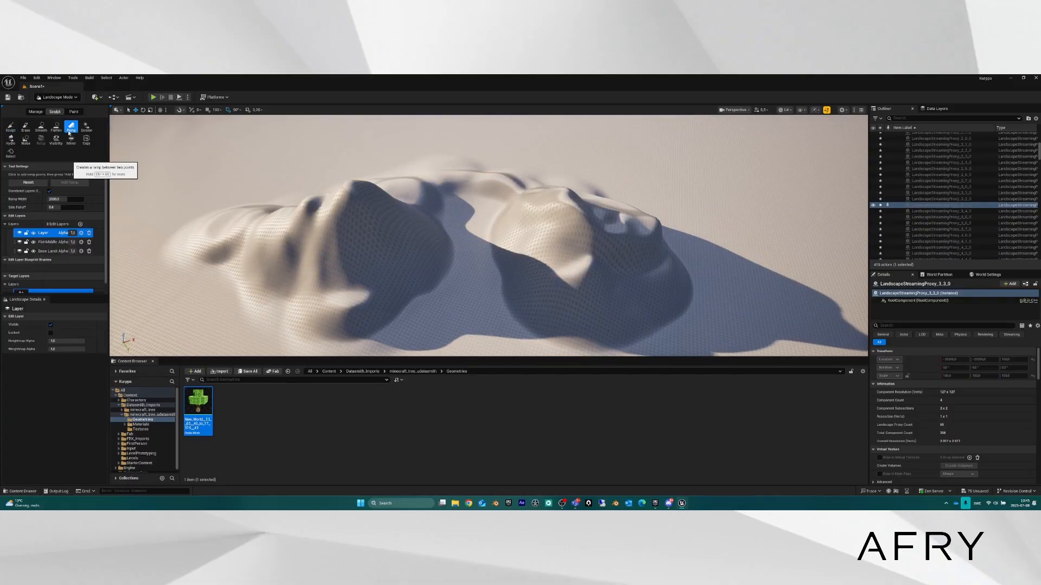
{"action": "left_click", "coordinate": [80, 224]}
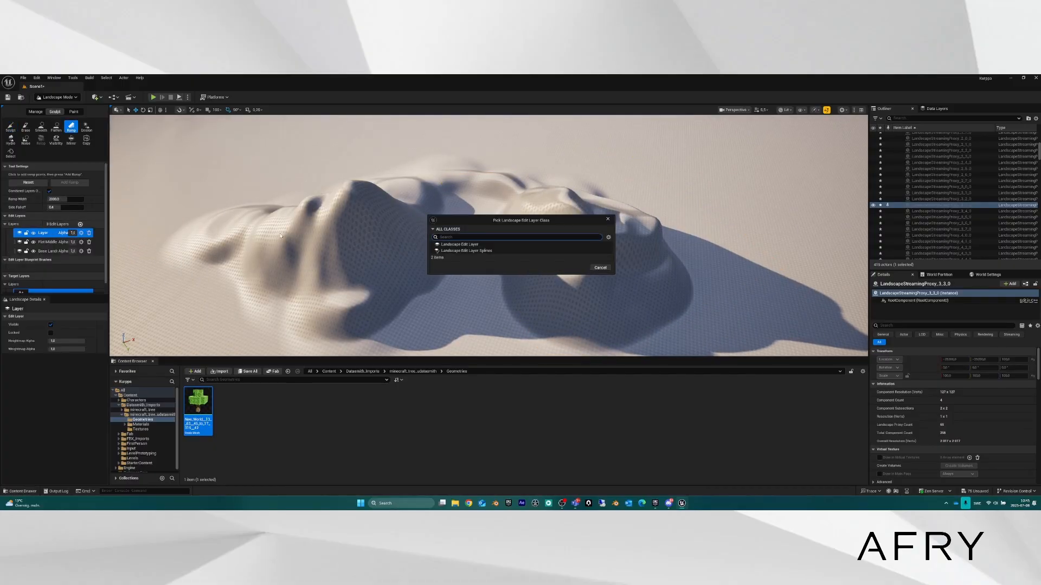
{"action": "left_click", "coordinate": [472, 245]}
{"action": "left_click", "coordinate": [576, 268]}
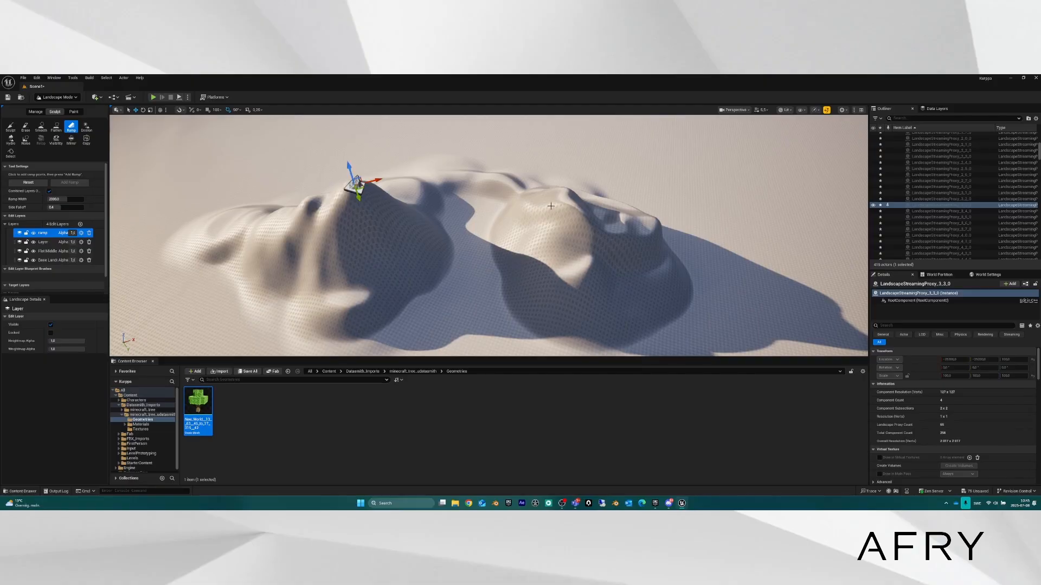
Place the ramp's end point on the right hilltop and apply the ramp.
{"action": "left_click", "coordinate": [562, 205]}
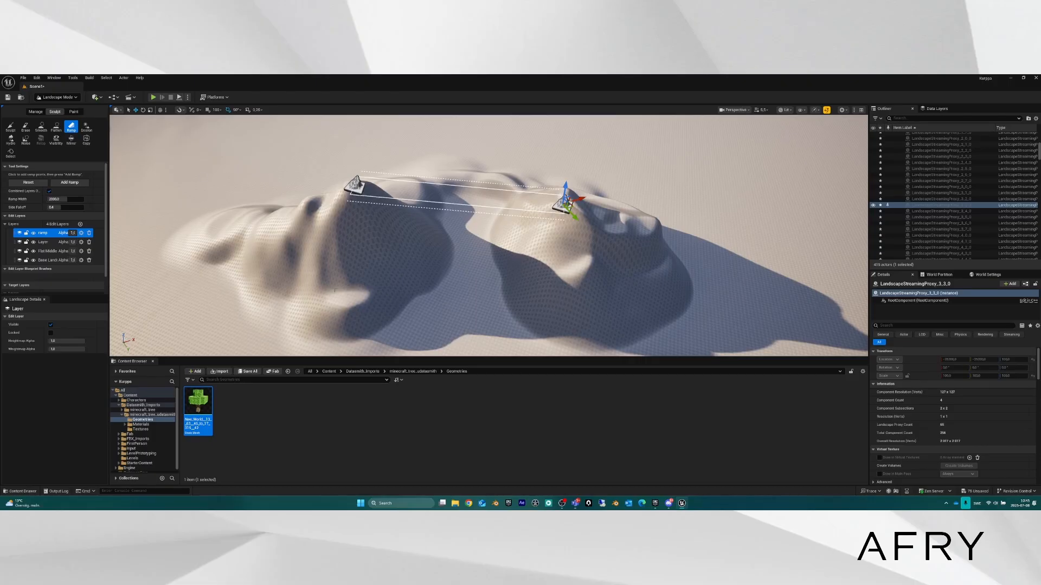
{"action": "left_click", "coordinate": [607, 325]}
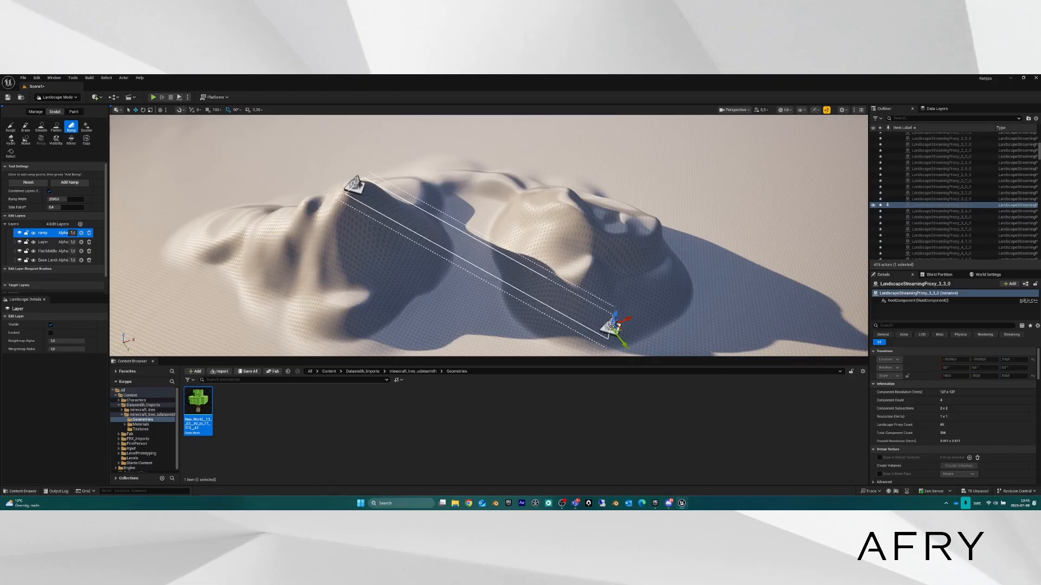
{"action": "left_click_drag", "start_coordinate": [569, 205], "coordinate": [600, 300]}
{"action": "left_click", "coordinate": [564, 198]}
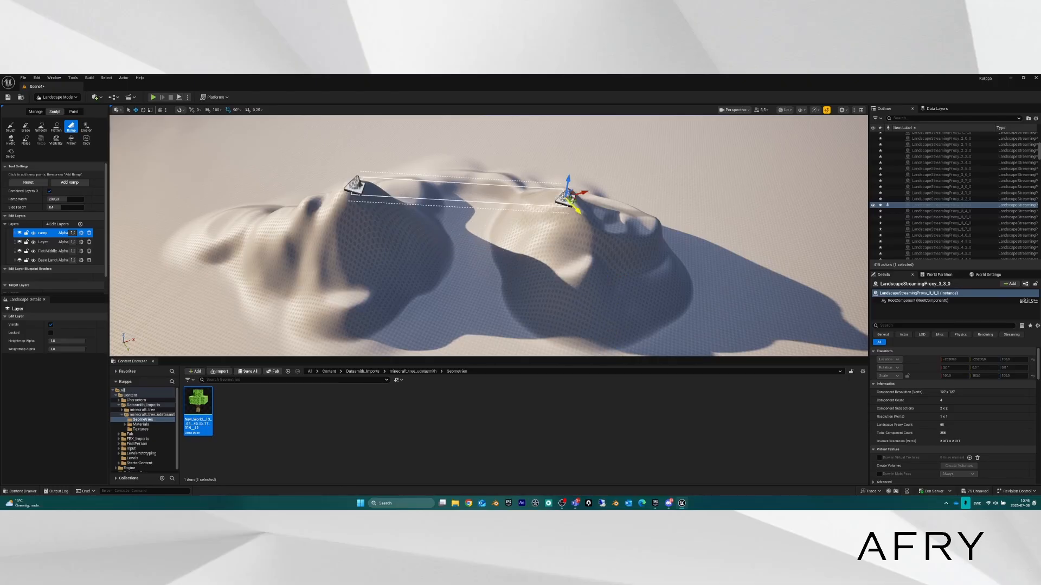
{"action": "key", "text": "Return"}
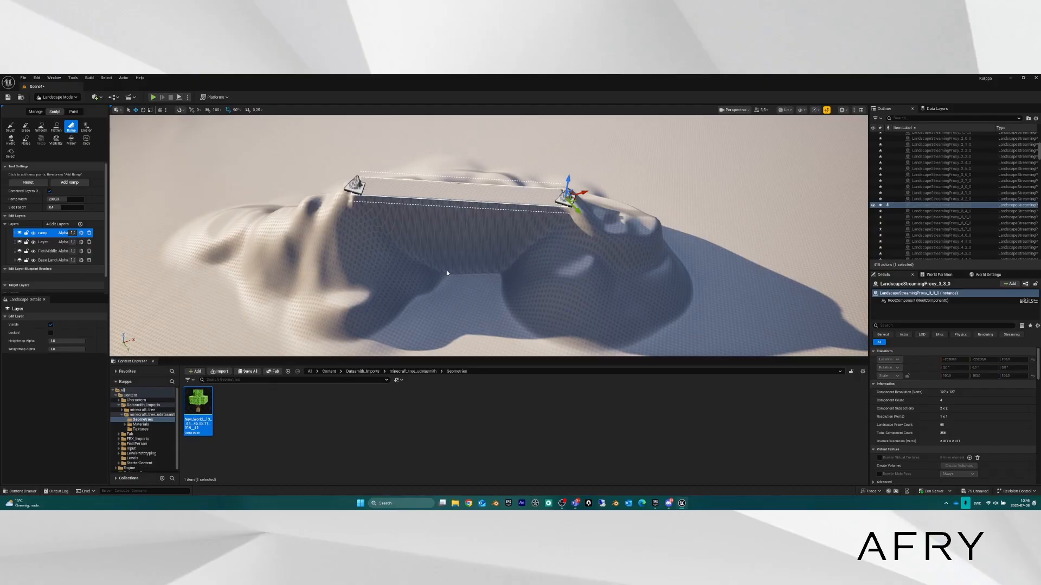
Orbit and fly around the new ramp to inspect it from both ends.
{"action": "right_click_drag", "start_coordinate": [510, 265], "coordinate": [688, 230]}
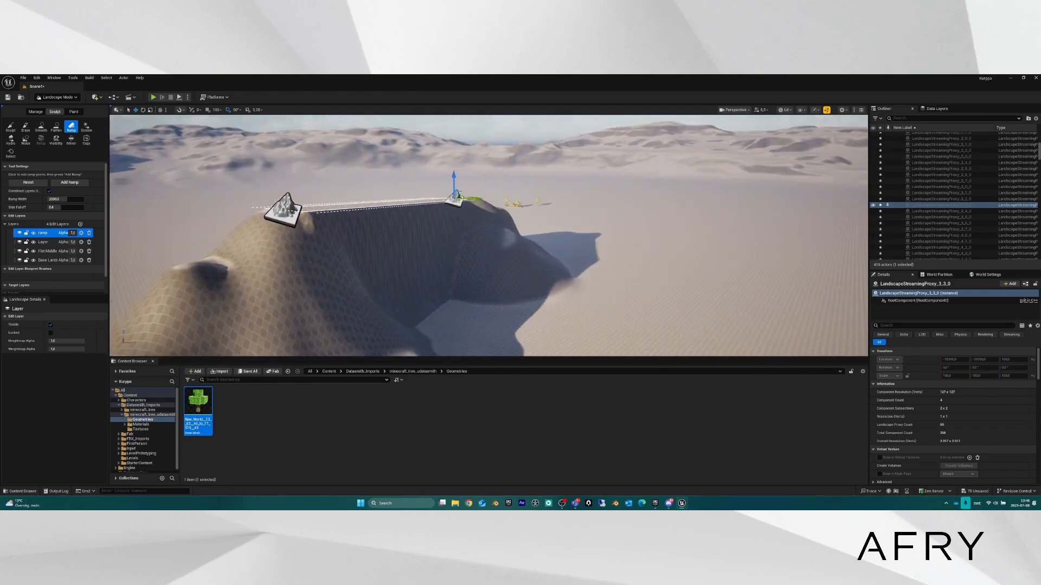
{"action": "mouse_move", "coordinate": [487, 236]}
{"action": "right_mouse_down"}
{"action": "mouse_move", "coordinate": [434, 233]}
{"action": "mouse_move", "coordinate": [379, 212]}
{"action": "mouse_move", "coordinate": [341, 254]}
{"action": "mouse_move", "coordinate": [314, 233]}
{"action": "mouse_move", "coordinate": [455, 217]}
{"action": "mouse_move", "coordinate": [466, 255]}
{"action": "mouse_move", "coordinate": [461, 211]}
{"action": "mouse_move", "coordinate": [483, 244]}
{"action": "mouse_move", "coordinate": [472, 239]}
{"action": "right_mouse_up"}
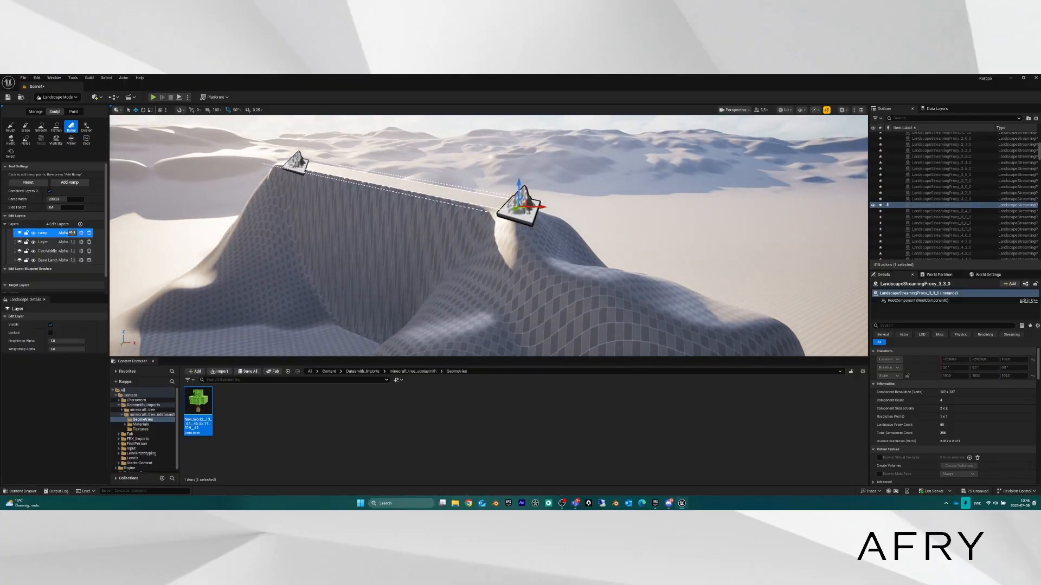
{"action": "right_click_drag", "start_coordinate": [560, 248], "coordinate": [580, 304]}
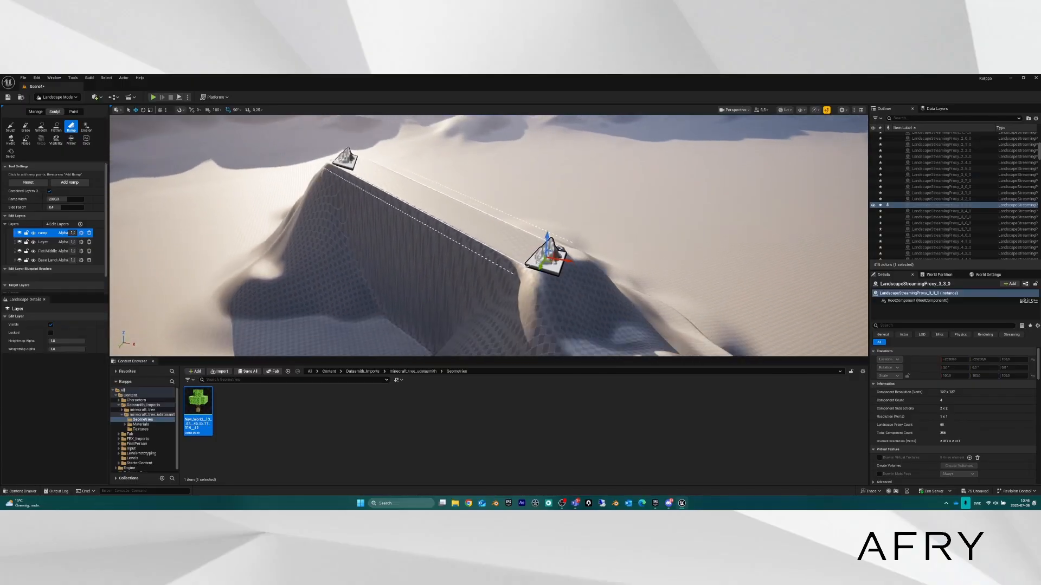
{"action": "scroll", "coordinate": [277, 178], "scroll_direction": "down", "scroll_amount": 3}
{"action": "mouse_move", "coordinate": [276, 178]}
{"action": "right_mouse_down"}
{"action": "mouse_move", "coordinate": [282, 141]}
{"action": "mouse_move", "coordinate": [277, 179]}
{"action": "right_mouse_up"}
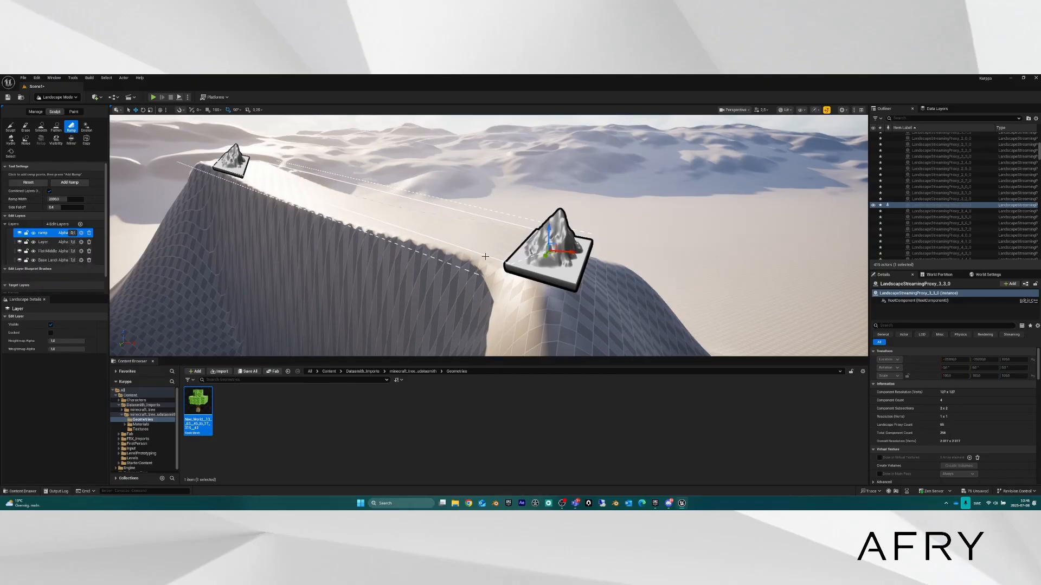
{"action": "right_click_drag", "start_coordinate": [485, 256], "coordinate": [250, 197]}
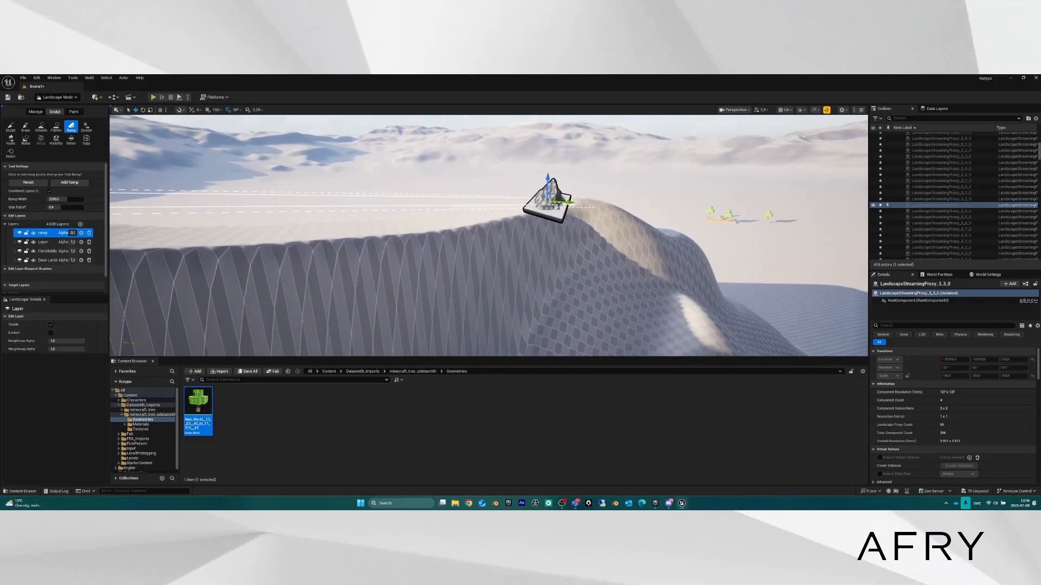
{"action": "right_click_drag", "start_coordinate": [461, 233], "coordinate": [662, 274]}
{"action": "right_click_drag", "start_coordinate": [298, 219], "coordinate": [357, 220]}
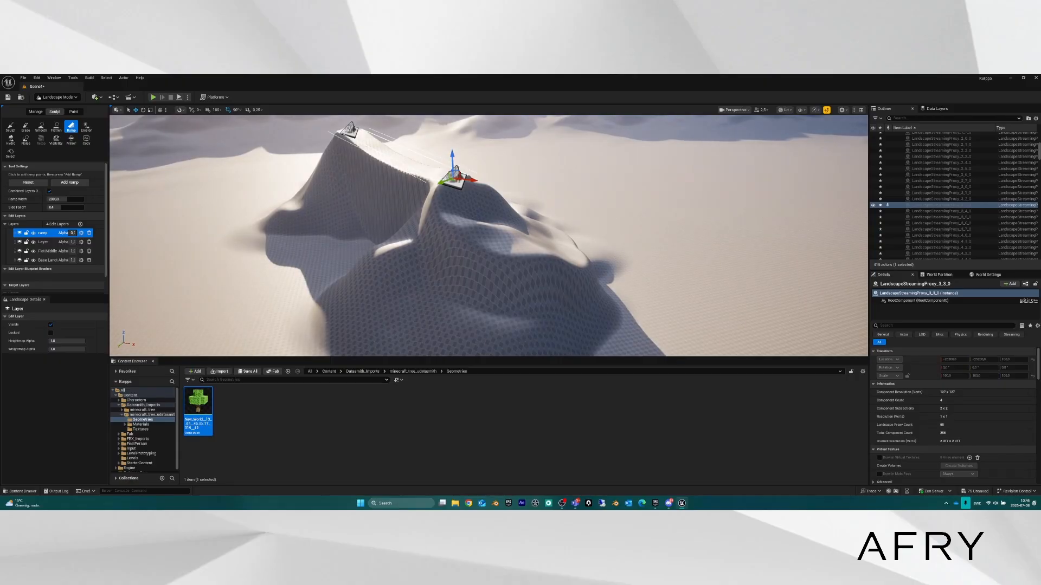
Erode the mound's dark slope and ridge with Erosion brush strokes.
{"action": "left_click", "coordinate": [87, 129]}
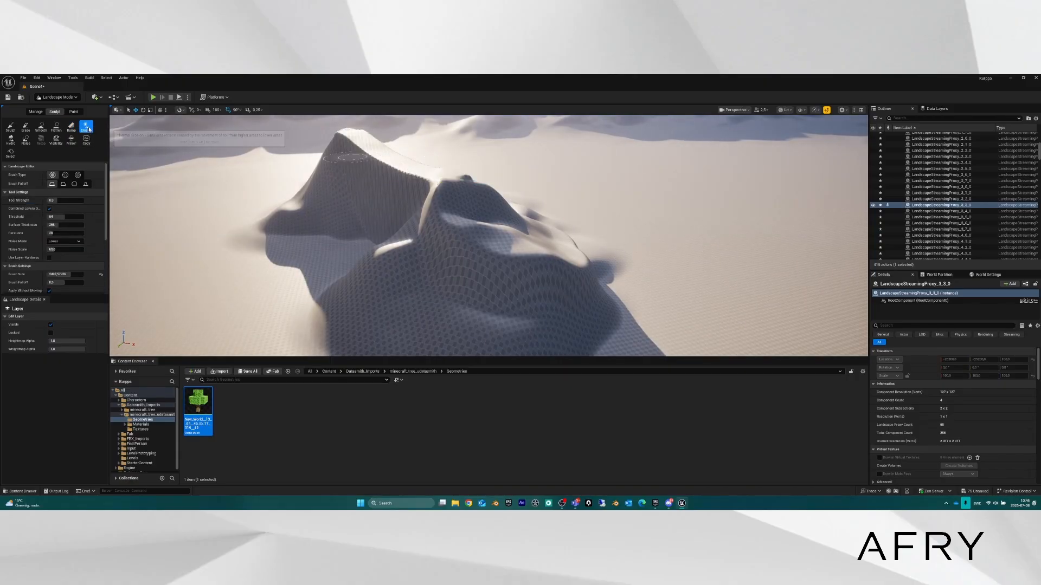
{"action": "left_click_drag", "start_coordinate": [467, 269], "coordinate": [486, 298]}
{"action": "mouse_move", "coordinate": [487, 297]}
{"action": "right_mouse_down"}
{"action": "mouse_move", "coordinate": [461, 315]}
{"action": "mouse_move", "coordinate": [509, 303]}
{"action": "right_mouse_up"}
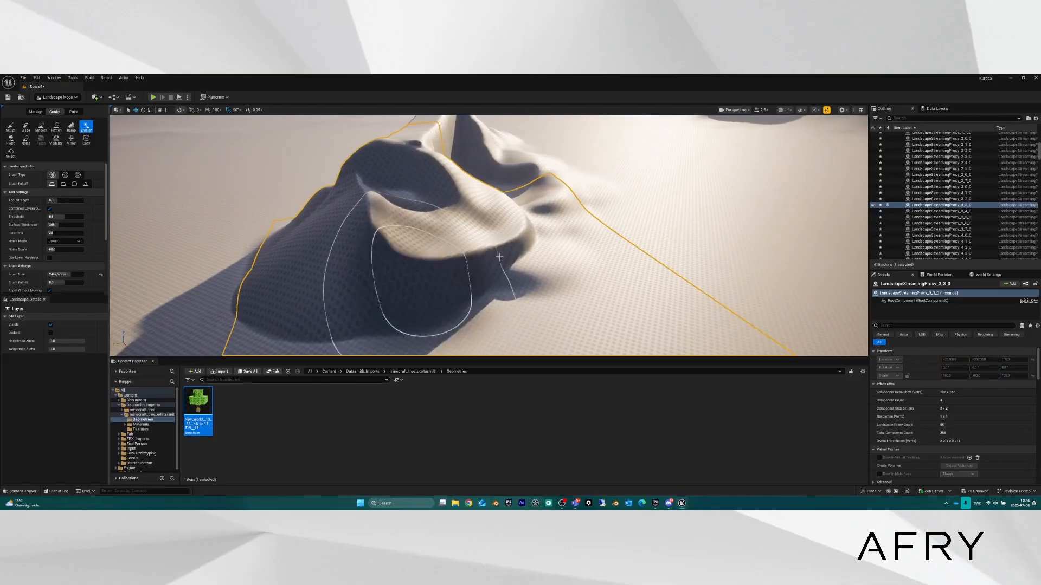
{"action": "mouse_move", "coordinate": [507, 260]}
{"action": "left_mouse_down"}
{"action": "mouse_move", "coordinate": [505, 228]}
{"action": "mouse_move", "coordinate": [494, 244]}
{"action": "mouse_move", "coordinate": [498, 235]}
{"action": "left_mouse_up"}
{"action": "mouse_move", "coordinate": [504, 230]}
{"action": "right_mouse_down"}
{"action": "mouse_move", "coordinate": [477, 233]}
{"action": "mouse_move", "coordinate": [487, 239]}
{"action": "mouse_move", "coordinate": [473, 248]}
{"action": "right_mouse_up"}
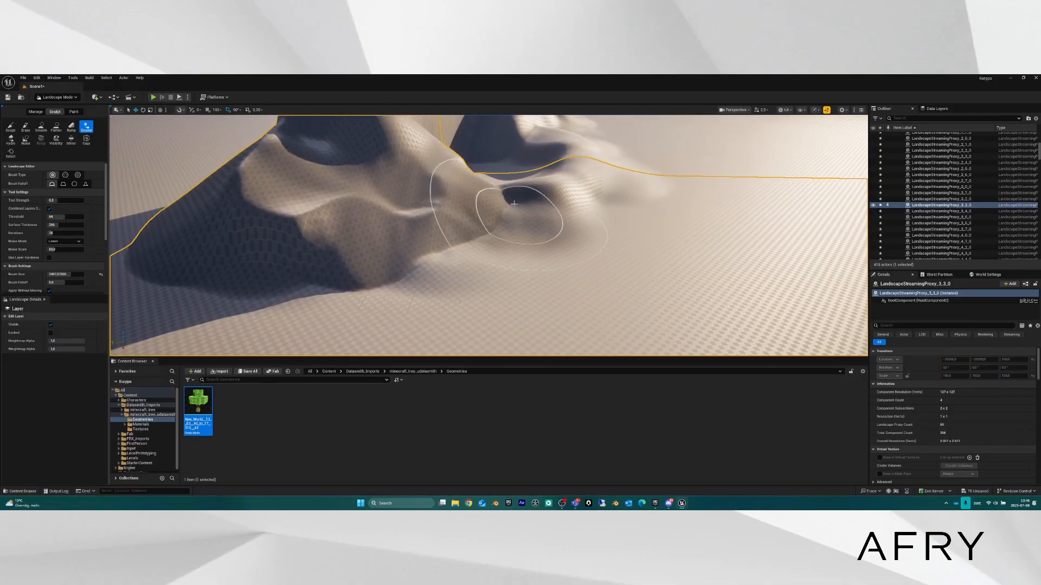
{"action": "left_click_drag", "start_coordinate": [473, 248], "coordinate": [491, 214]}
{"action": "right_click_drag", "start_coordinate": [490, 214], "coordinate": [461, 228]}
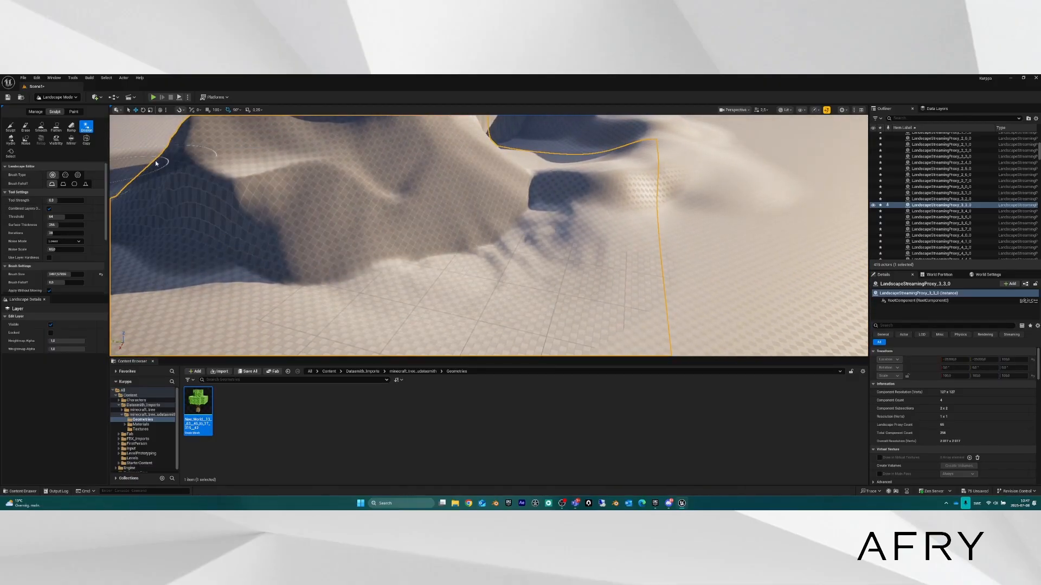
Hydro-erode the mound to carve a gully and leave pits along the ridge.
{"action": "mouse_move", "coordinate": [496, 326]}
{"action": "right_mouse_down"}
{"action": "mouse_move", "coordinate": [490, 312]}
{"action": "mouse_move", "coordinate": [507, 339]}
{"action": "right_mouse_up"}
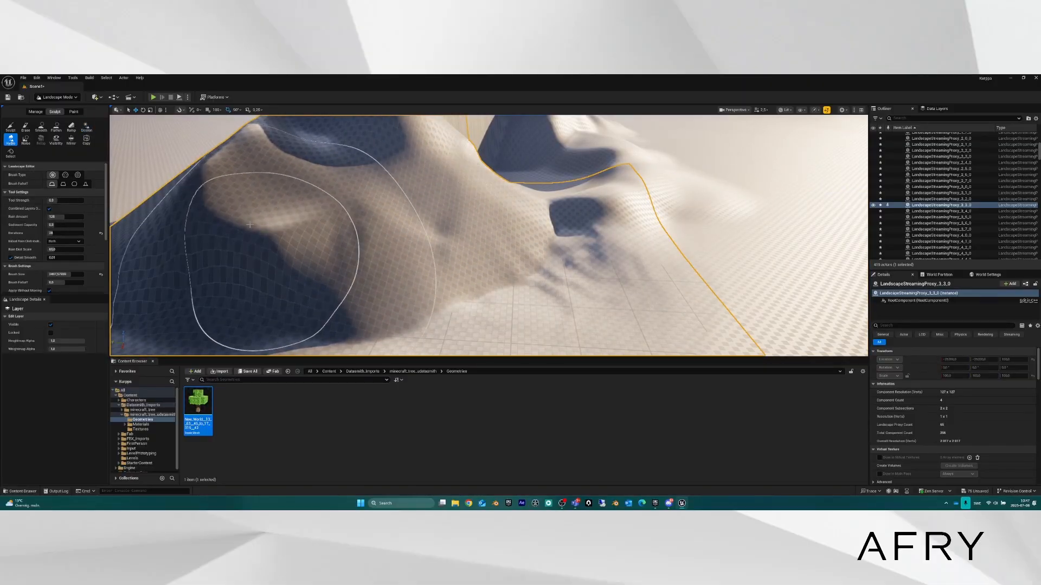
{"action": "left_click_drag", "start_coordinate": [250, 224], "coordinate": [261, 224]}
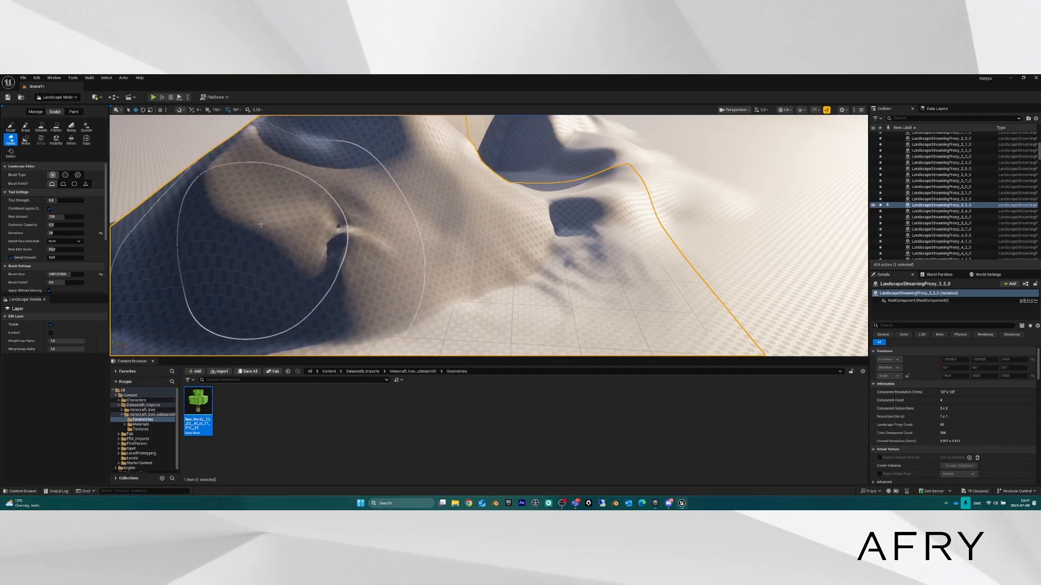
{"action": "key", "text": "w"}
{"action": "mouse_move", "coordinate": [388, 215]}
{"action": "right_mouse_down"}
{"action": "mouse_move", "coordinate": [428, 206]}
{"action": "mouse_move", "coordinate": [388, 216]}
{"action": "right_mouse_up"}
{"action": "key", "text": "s"}
{"action": "mouse_move", "coordinate": [411, 249]}
{"action": "right_mouse_down"}
{"action": "mouse_move", "coordinate": [398, 281]}
{"action": "mouse_move", "coordinate": [390, 260]}
{"action": "mouse_move", "coordinate": [410, 250]}
{"action": "right_mouse_up"}
{"action": "mouse_move", "coordinate": [461, 231]}
{"action": "left_mouse_down"}
{"action": "mouse_move", "coordinate": [554, 252]}
{"action": "mouse_move", "coordinate": [520, 227]}
{"action": "mouse_move", "coordinate": [474, 228]}
{"action": "mouse_move", "coordinate": [502, 234]}
{"action": "left_mouse_up"}
{"action": "key", "text": "w"}
{"action": "key", "text": "d"}
{"action": "right_click_drag", "start_coordinate": [502, 234], "coordinate": [410, 194]}
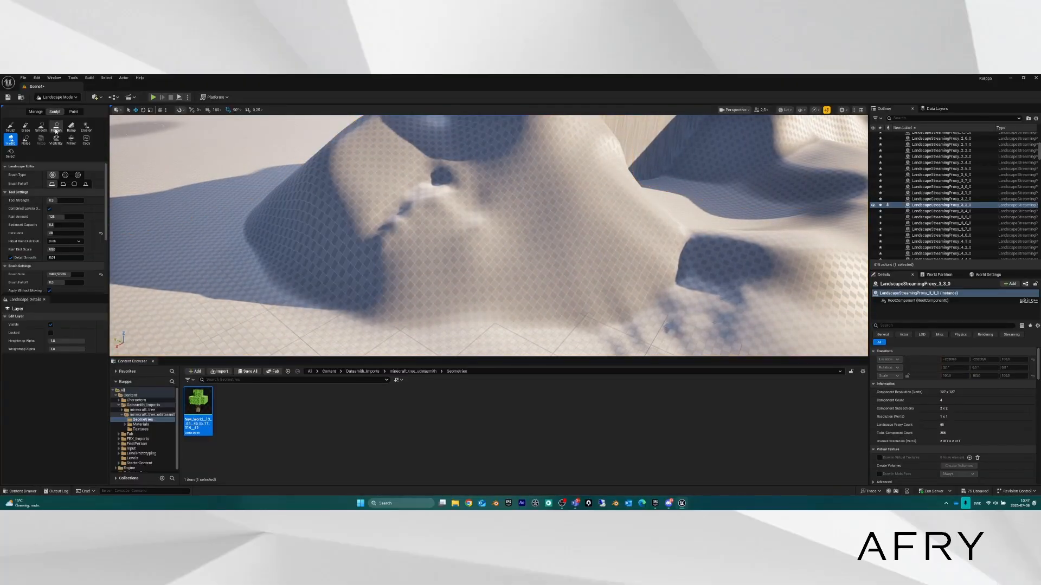
Raise noisy bumps on the ground beside the mound with the Noise tool.
{"action": "left_click", "coordinate": [26, 141]}
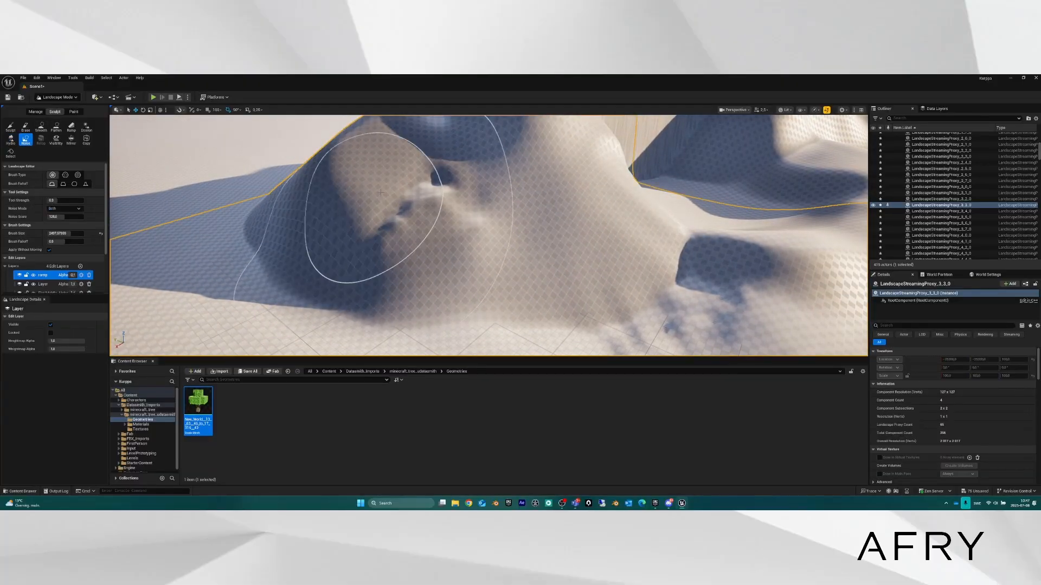
{"action": "key", "text": "s"}
{"action": "mouse_move", "coordinate": [399, 196]}
{"action": "right_mouse_down"}
{"action": "mouse_move", "coordinate": [347, 195]}
{"action": "mouse_move", "coordinate": [350, 209]}
{"action": "right_mouse_up"}
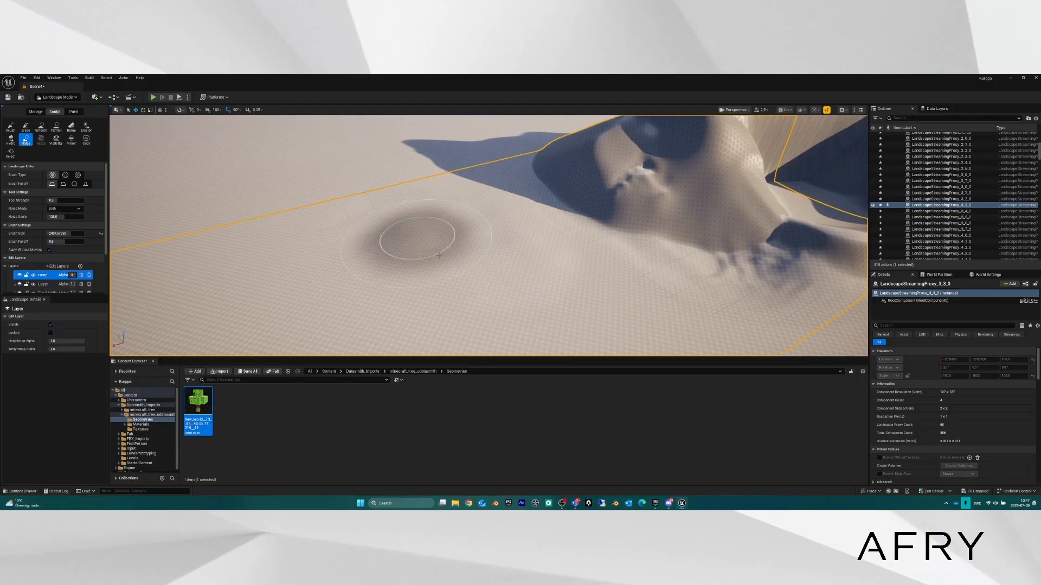
{"action": "mouse_move", "coordinate": [420, 239]}
{"action": "left_mouse_down"}
{"action": "mouse_move", "coordinate": [548, 288]}
{"action": "mouse_move", "coordinate": [564, 200]}
{"action": "mouse_move", "coordinate": [355, 218]}
{"action": "mouse_move", "coordinate": [349, 209]}
{"action": "mouse_move", "coordinate": [283, 246]}
{"action": "mouse_move", "coordinate": [229, 248]}
{"action": "mouse_move", "coordinate": [466, 313]}
{"action": "mouse_move", "coordinate": [402, 324]}
{"action": "mouse_move", "coordinate": [422, 255]}
{"action": "mouse_move", "coordinate": [396, 195]}
{"action": "mouse_move", "coordinate": [559, 307]}
{"action": "mouse_move", "coordinate": [369, 316]}
{"action": "left_mouse_up"}
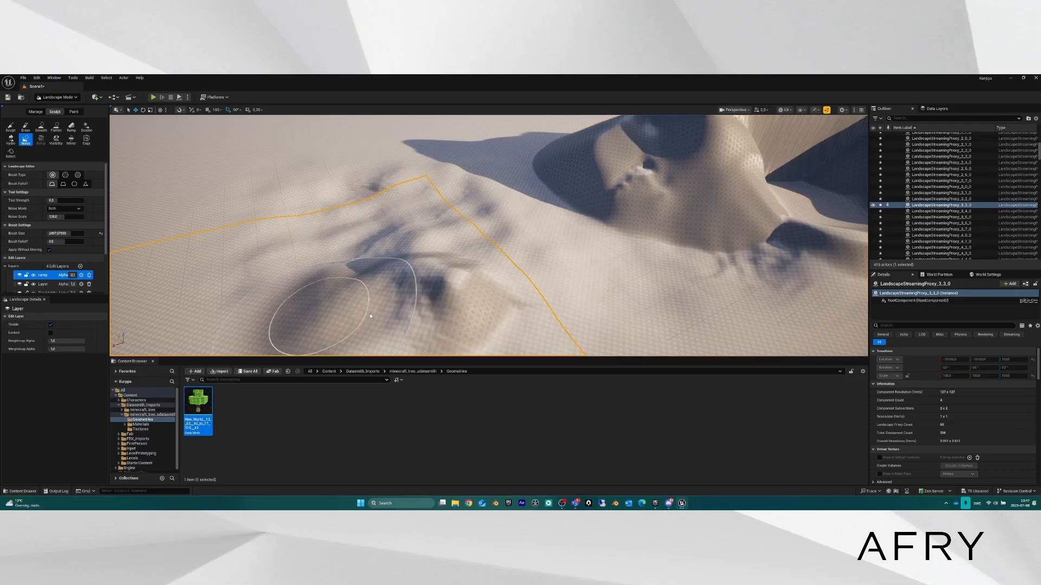
{"action": "mouse_move", "coordinate": [369, 316]}
{"action": "right_mouse_down"}
{"action": "mouse_move", "coordinate": [363, 352]}
{"action": "mouse_move", "coordinate": [379, 368]}
{"action": "mouse_move", "coordinate": [466, 325]}
{"action": "mouse_move", "coordinate": [504, 374]}
{"action": "right_mouse_up"}
{"action": "mouse_move", "coordinate": [178, 271]}
{"action": "right_mouse_down"}
{"action": "mouse_move", "coordinate": [266, 260]}
{"action": "mouse_move", "coordinate": [325, 287]}
{"action": "mouse_move", "coordinate": [228, 260]}
{"action": "mouse_move", "coordinate": [191, 287]}
{"action": "right_mouse_up"}
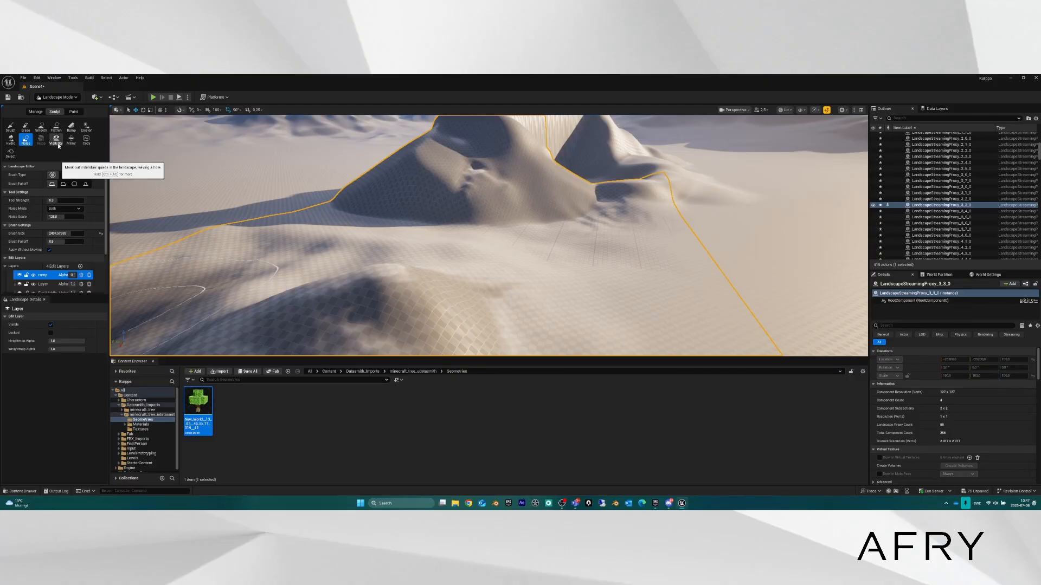
Pick the Visibility tool and fly forward over the steep dune.
{"action": "left_click", "coordinate": [58, 145]}
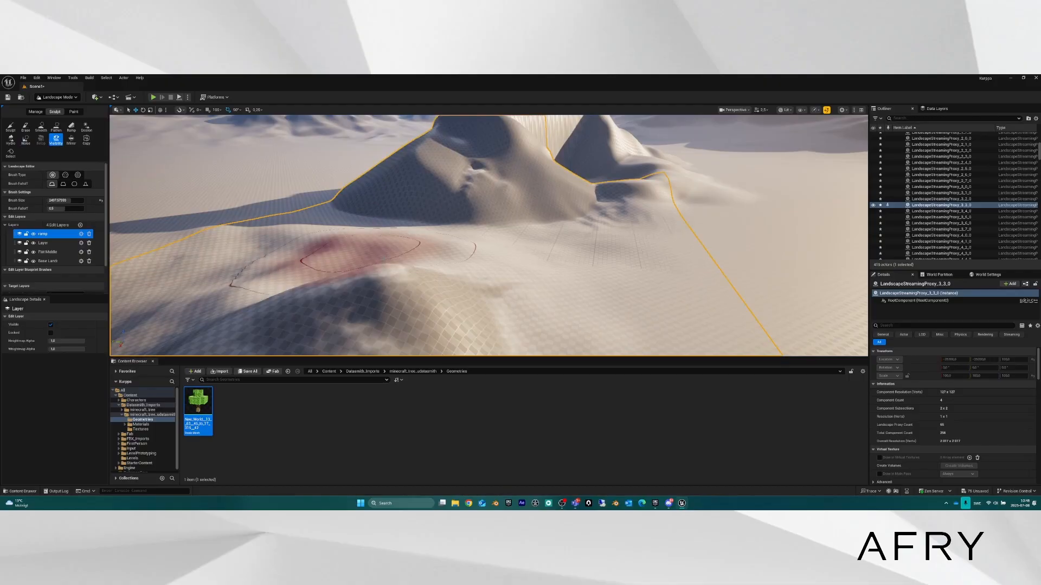
{"action": "right_click_drag", "start_coordinate": [380, 247], "coordinate": [645, 190]}
{"action": "key", "text": "w"}
{"action": "right_click_drag", "start_coordinate": [488, 236], "coordinate": [802, 292]}
{"action": "scroll", "coordinate": [531, 239], "scroll_direction": "up", "scroll_amount": 3}
Back away from the dune toward the mound and pick the region Select tool.
{"action": "key", "text": "s"}
{"action": "right_click_drag", "start_coordinate": [520, 238], "coordinate": [396, 211]}
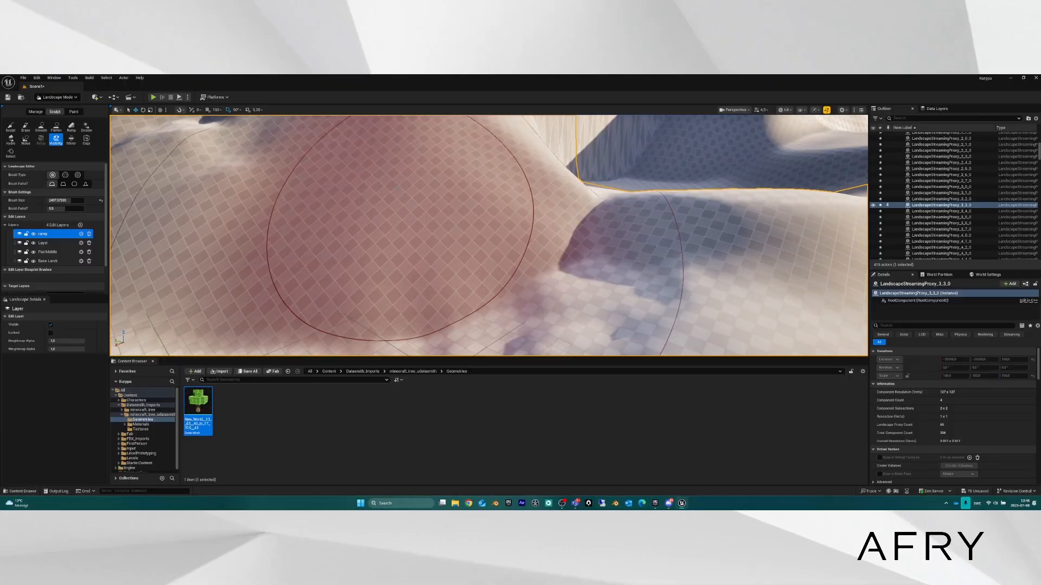
{"action": "key", "text": "s"}
{"action": "right_click_drag", "start_coordinate": [467, 212], "coordinate": [415, 223]}
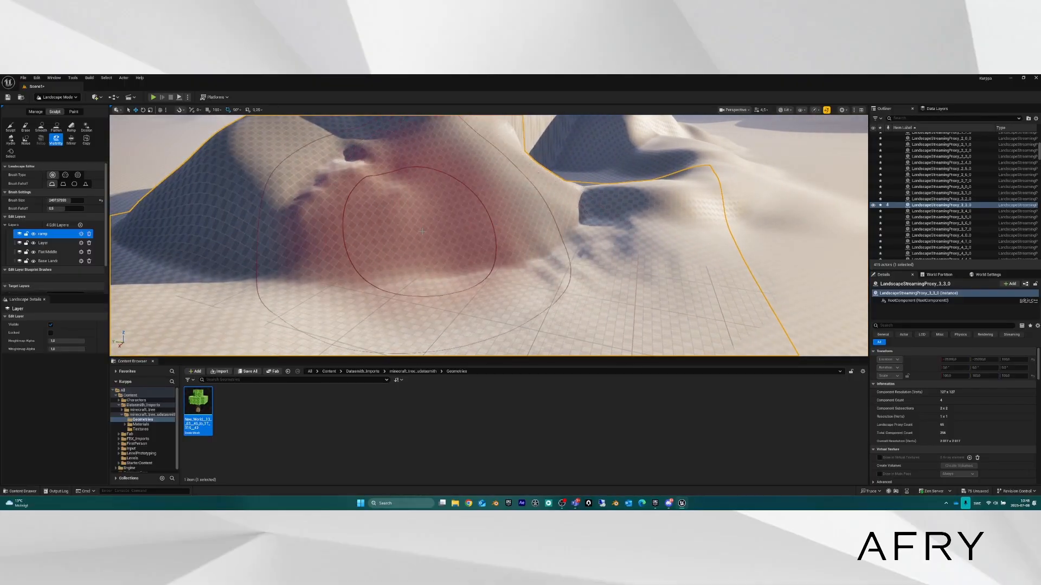
{"action": "key", "text": "s"}
{"action": "right_click_drag", "start_coordinate": [466, 227], "coordinate": [504, 272]}
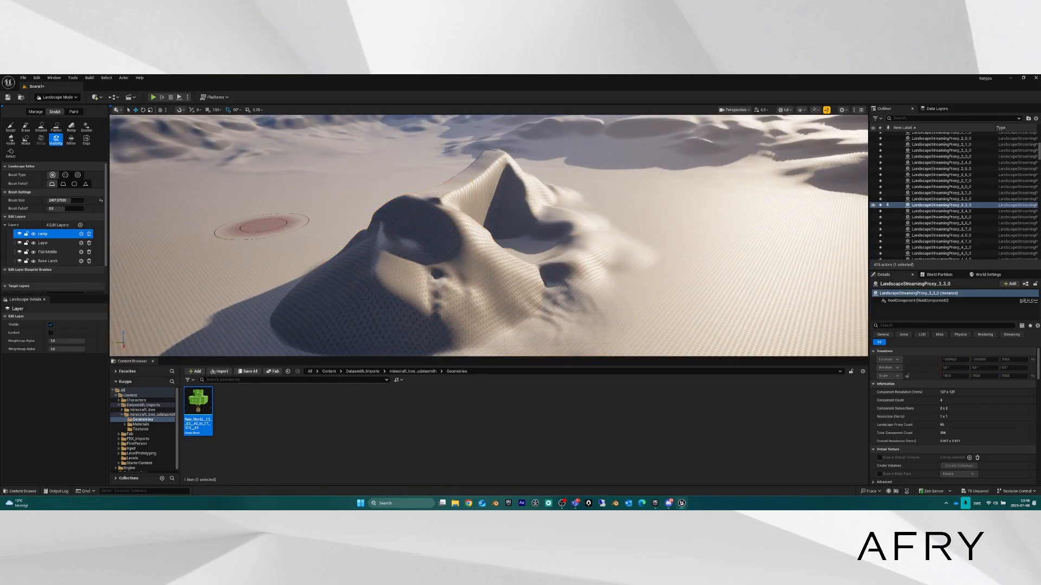
{"action": "mouse_move", "coordinate": [499, 289]}
{"action": "right_mouse_down"}
{"action": "mouse_move", "coordinate": [458, 272]}
{"action": "mouse_move", "coordinate": [454, 257]}
{"action": "right_mouse_up"}
{"action": "key", "text": "w"}
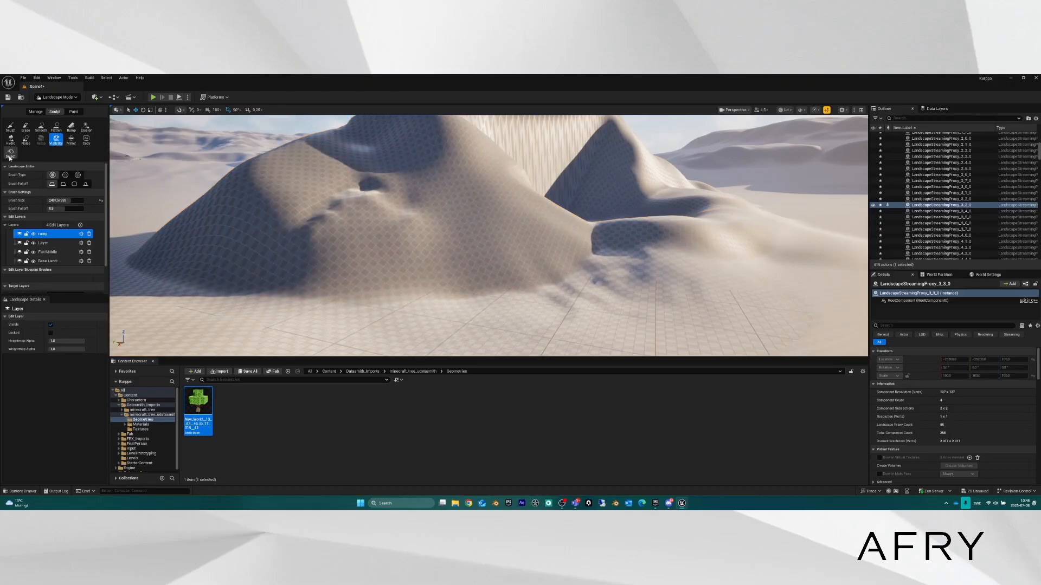
{"action": "left_click", "coordinate": [10, 153]}
Paint a region-selection mask over the mountain with the Select tool.
{"action": "left_click", "coordinate": [70, 141]}
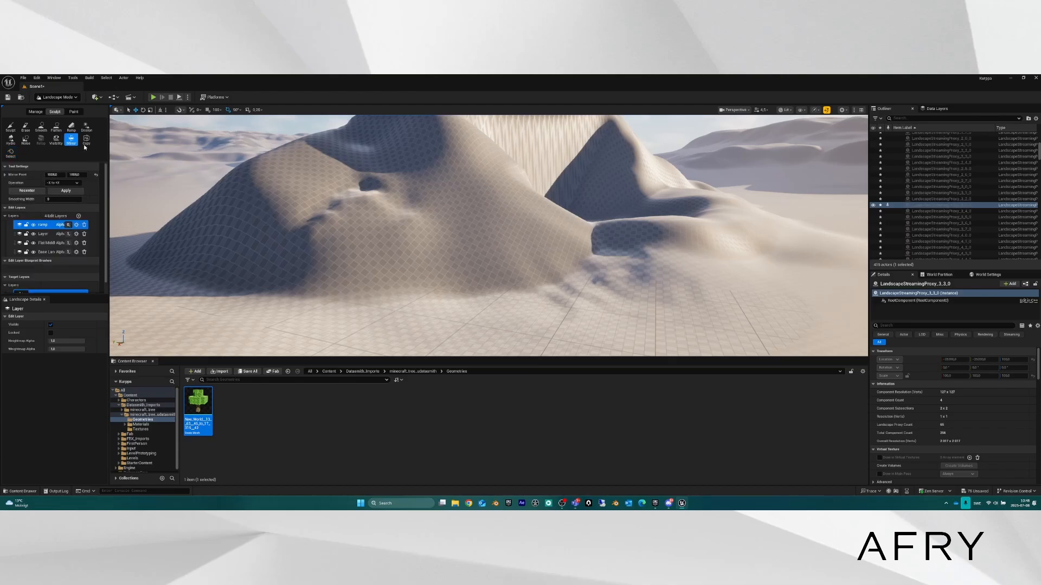
{"action": "left_click", "coordinate": [85, 142]}
{"action": "left_click", "coordinate": [11, 153]}
{"action": "right_click_drag", "start_coordinate": [391, 234], "coordinate": [442, 301]}
{"action": "key", "text": "s"}
{"action": "mouse_move", "coordinate": [374, 214]}
{"action": "left_mouse_down"}
{"action": "mouse_move", "coordinate": [415, 271]}
{"action": "mouse_move", "coordinate": [454, 225]}
{"action": "left_mouse_up"}
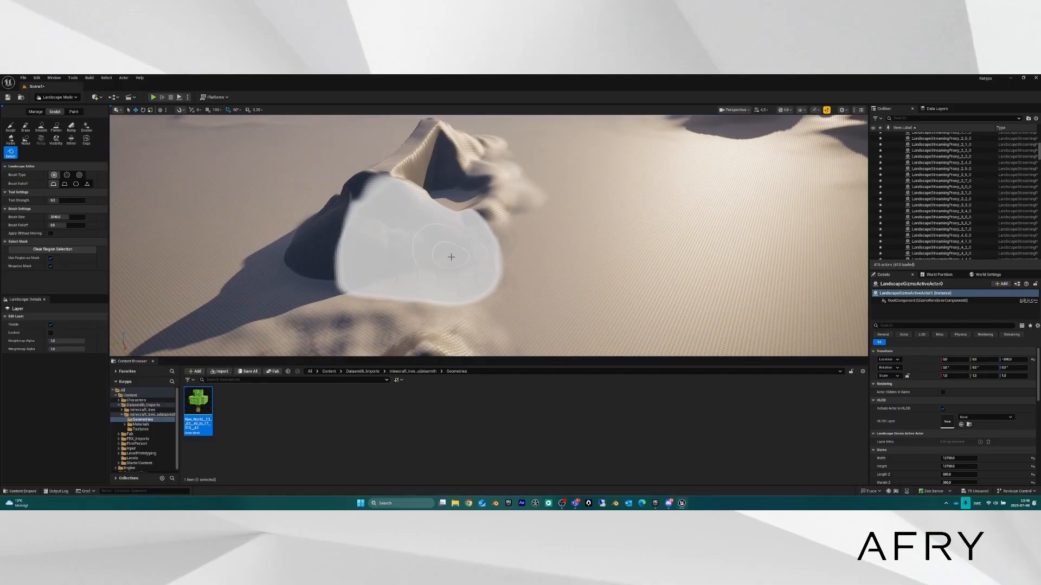
{"action": "key", "text": "d"}
{"action": "mouse_move", "coordinate": [542, 280]}
{"action": "right_mouse_down"}
{"action": "mouse_move", "coordinate": [515, 279]}
{"action": "mouse_move", "coordinate": [439, 239]}
{"action": "mouse_move", "coordinate": [425, 266]}
{"action": "right_mouse_up"}
{"action": "key", "text": "w"}
{"action": "right_click_drag", "start_coordinate": [514, 221], "coordinate": [471, 214]}
Move the Copy gizmo over the dune and copy its masked terrain into the gizmo.
{"action": "left_click", "coordinate": [86, 140]}
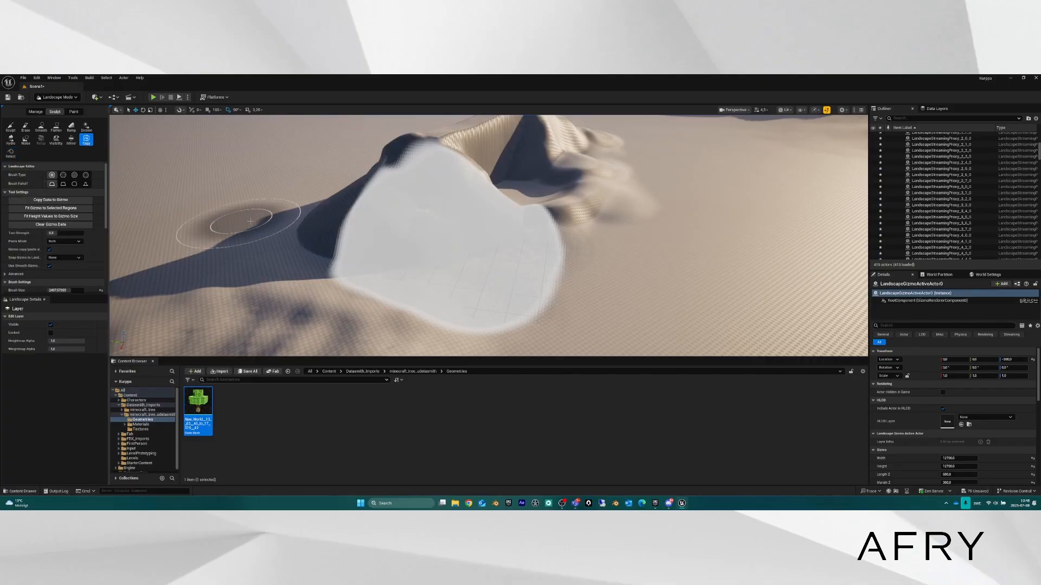
{"action": "right_click_drag", "start_coordinate": [233, 223], "coordinate": [135, 218]}
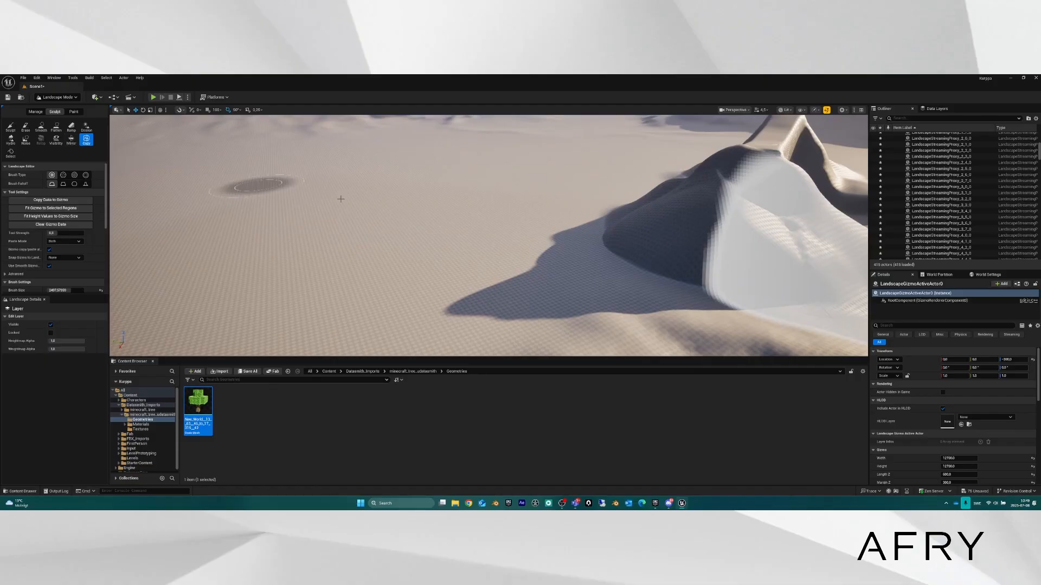
{"action": "mouse_move", "coordinate": [342, 197]}
{"action": "right_mouse_down"}
{"action": "mouse_move", "coordinate": [456, 208]}
{"action": "mouse_move", "coordinate": [258, 225]}
{"action": "mouse_move", "coordinate": [255, 236]}
{"action": "right_mouse_up"}
{"action": "key", "text": "s"}
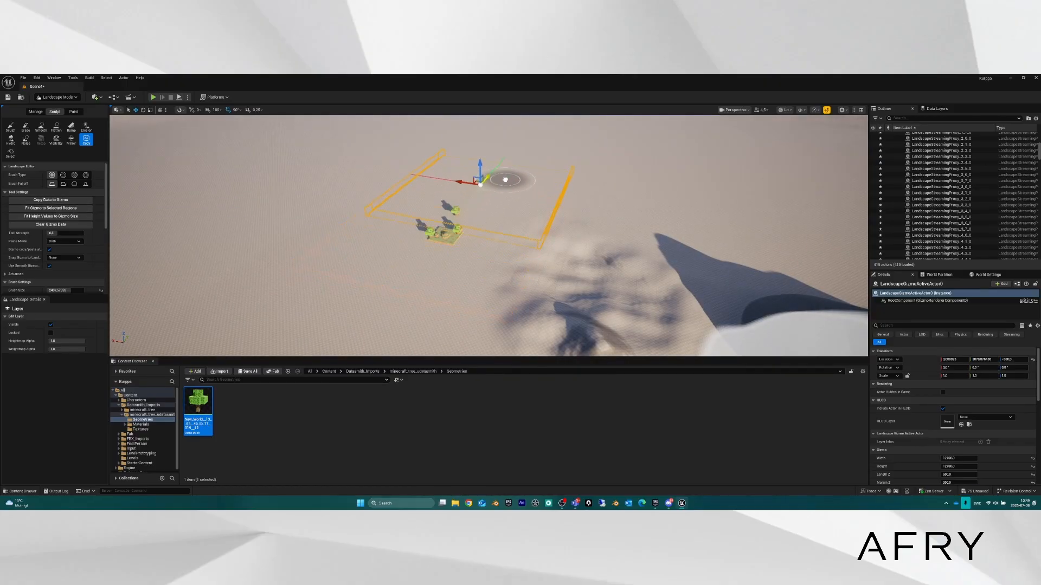
{"action": "key", "text": "a"}
{"action": "right_click_drag", "start_coordinate": [570, 185], "coordinate": [710, 174]}
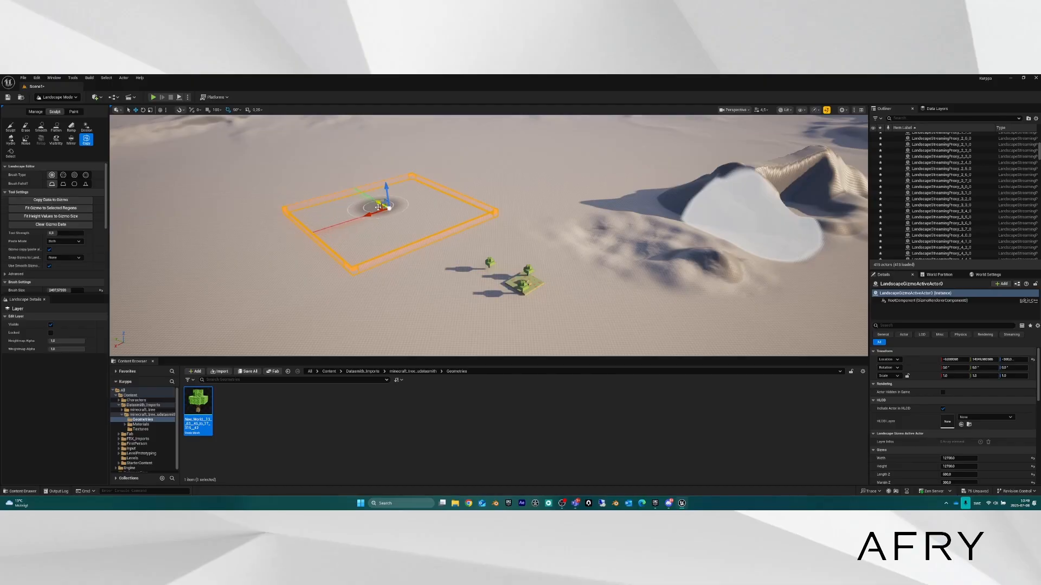
{"action": "left_click_drag", "start_coordinate": [380, 209], "coordinate": [675, 210]}
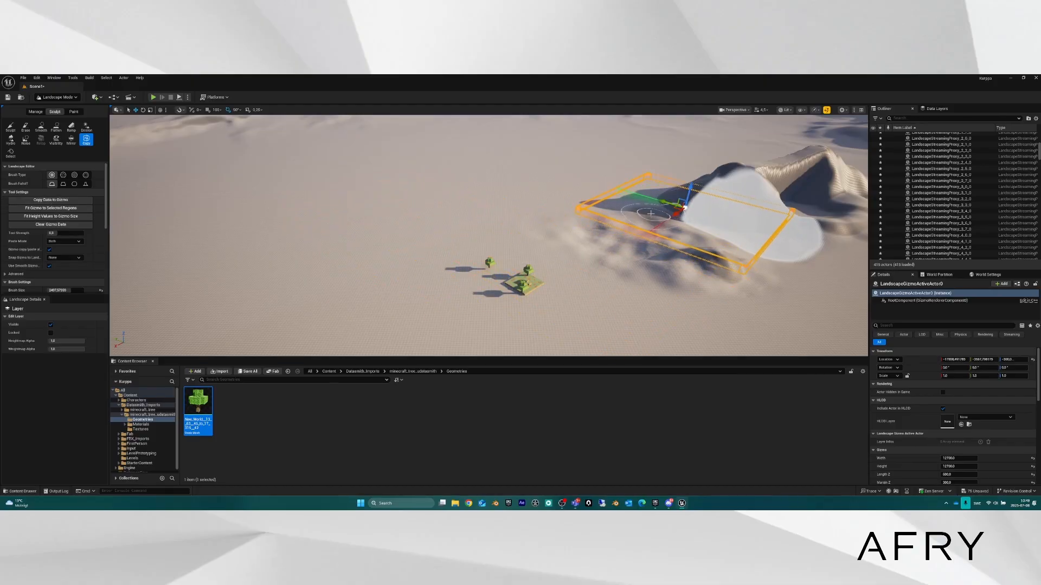
{"action": "key", "text": "f"}
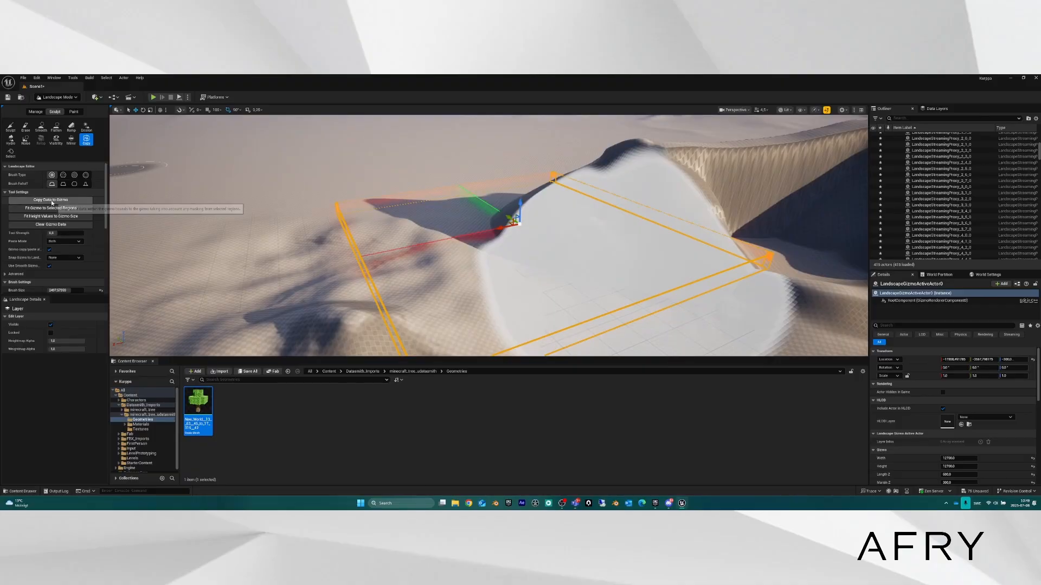
{"action": "left_click", "coordinate": [52, 201]}
Slide the copied terrain gizmo along Y, then select the Mirror tool.
{"action": "key", "text": "s"}
{"action": "mouse_move", "coordinate": [559, 218]}
{"action": "right_mouse_down"}
{"action": "mouse_move", "coordinate": [596, 222]}
{"action": "mouse_move", "coordinate": [559, 219]}
{"action": "right_mouse_up"}
{"action": "key", "text": "a"}
{"action": "left_click_drag", "start_coordinate": [520, 207], "coordinate": [366, 147]}
{"action": "right_click_drag", "start_coordinate": [271, 195], "coordinate": [323, 181]}
{"action": "key", "text": "w"}
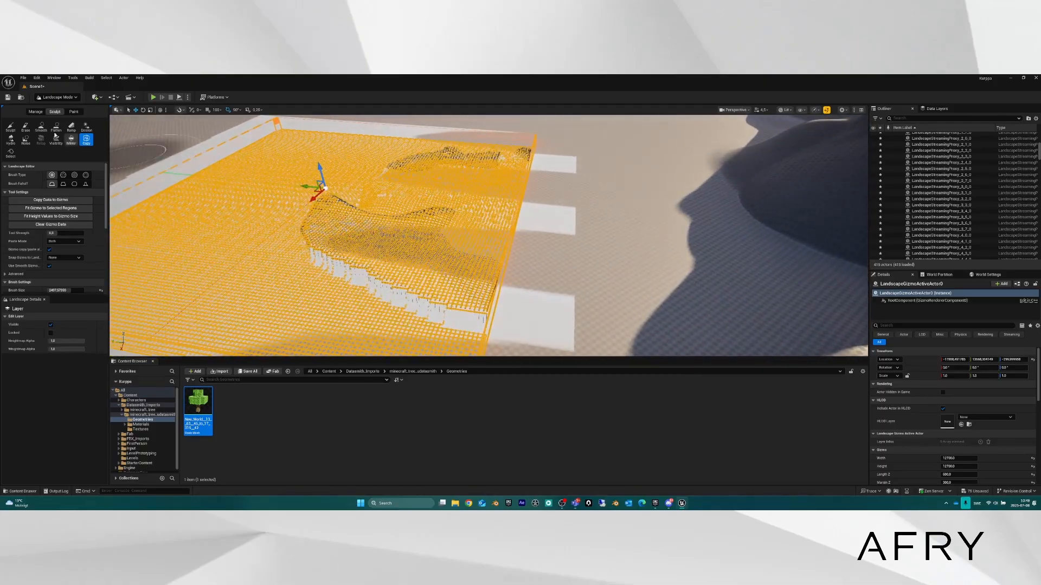
{"action": "left_click", "coordinate": [71, 140]}
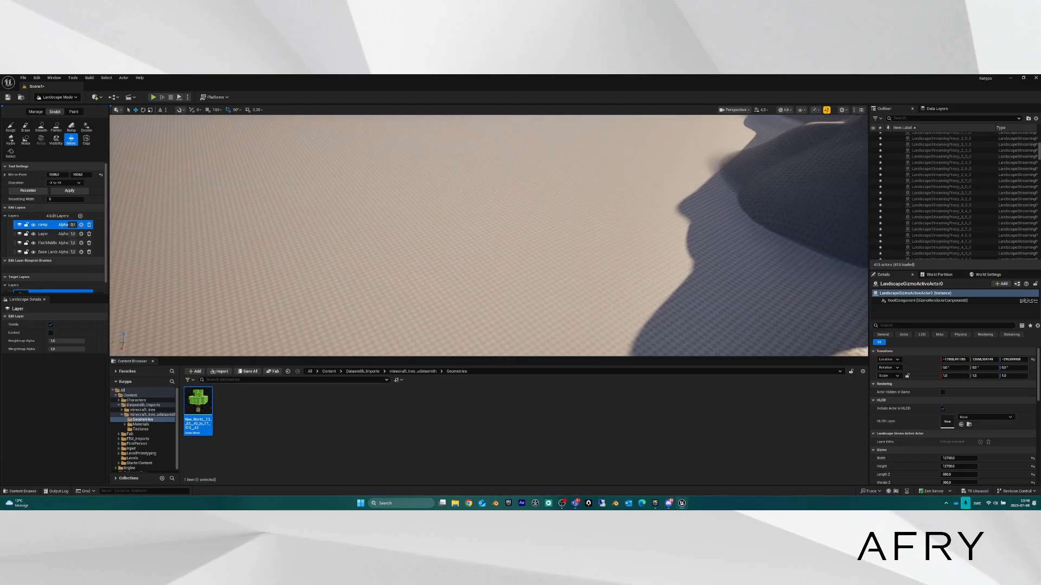
Set the mirror plane onto the hill and apply it to double the eroded ridge.
{"action": "right_click_drag", "start_coordinate": [453, 196], "coordinate": [549, 157]}
{"action": "key", "text": "s"}
{"action": "key", "text": "s"}
{"action": "key", "text": "s"}
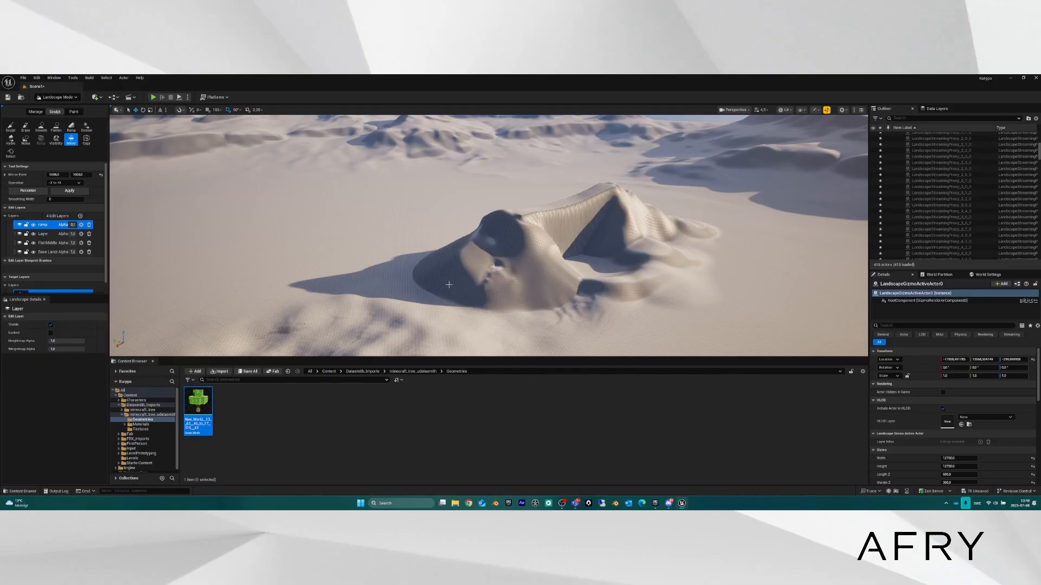
{"action": "scroll", "coordinate": [67, 281], "scroll_direction": "down", "scroll_amount": 1}
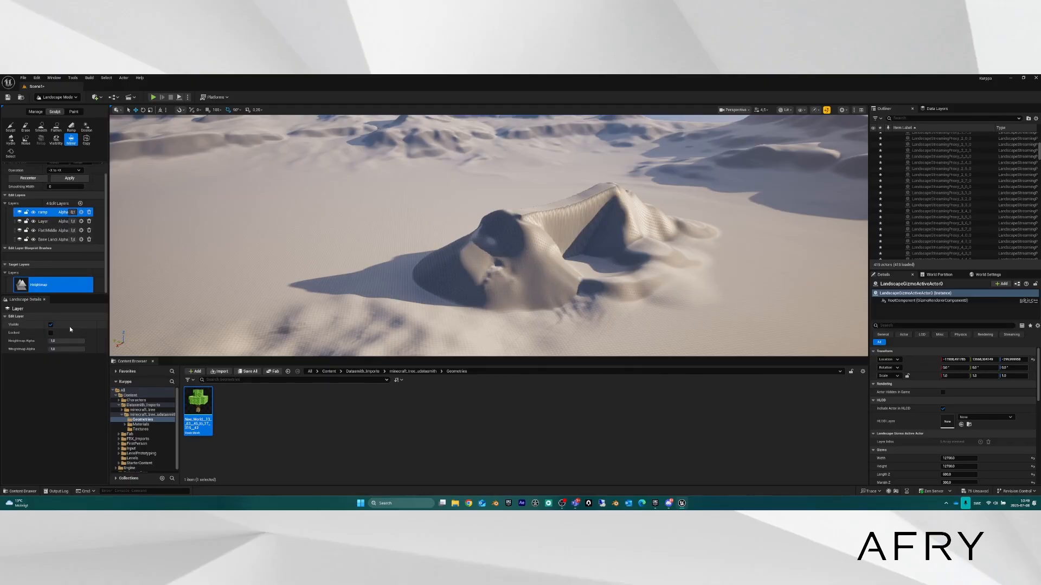
{"action": "scroll", "coordinate": [32, 244], "scroll_direction": "up", "scroll_amount": 1}
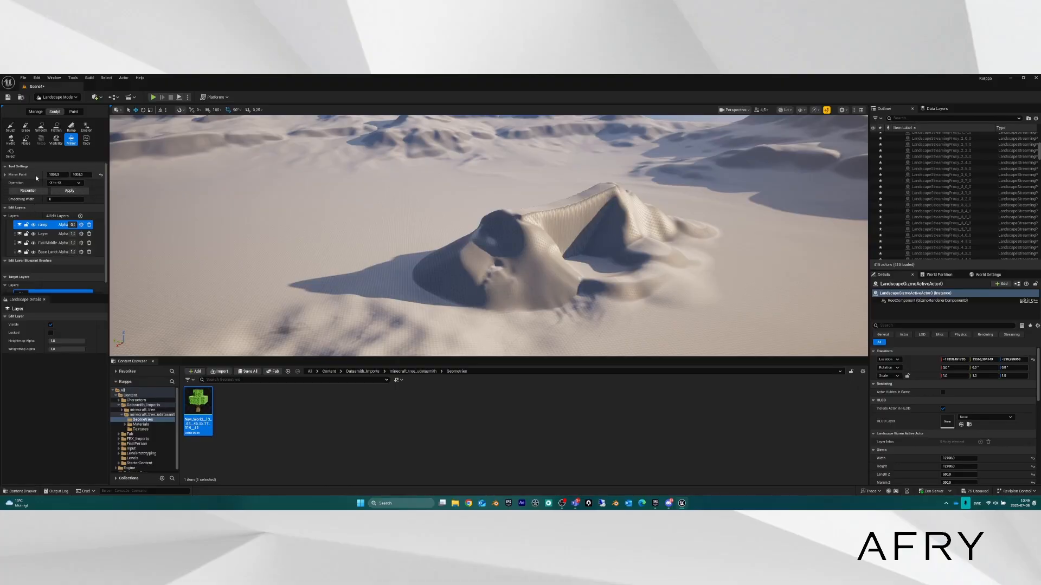
{"action": "mouse_move", "coordinate": [434, 233]}
{"action": "right_mouse_down"}
{"action": "mouse_move", "coordinate": [282, 209]}
{"action": "mouse_move", "coordinate": [277, 193]}
{"action": "mouse_move", "coordinate": [288, 271]}
{"action": "mouse_move", "coordinate": [314, 266]}
{"action": "mouse_move", "coordinate": [306, 227]}
{"action": "mouse_move", "coordinate": [295, 239]}
{"action": "mouse_move", "coordinate": [337, 222]}
{"action": "mouse_move", "coordinate": [320, 214]}
{"action": "mouse_move", "coordinate": [317, 244]}
{"action": "mouse_move", "coordinate": [296, 263]}
{"action": "right_mouse_up"}
{"action": "mouse_move", "coordinate": [57, 175]}
{"action": "left_mouse_down"}
{"action": "mouse_move", "coordinate": [81, 175]}
{"action": "mouse_move", "coordinate": [57, 175]}
{"action": "left_mouse_up"}
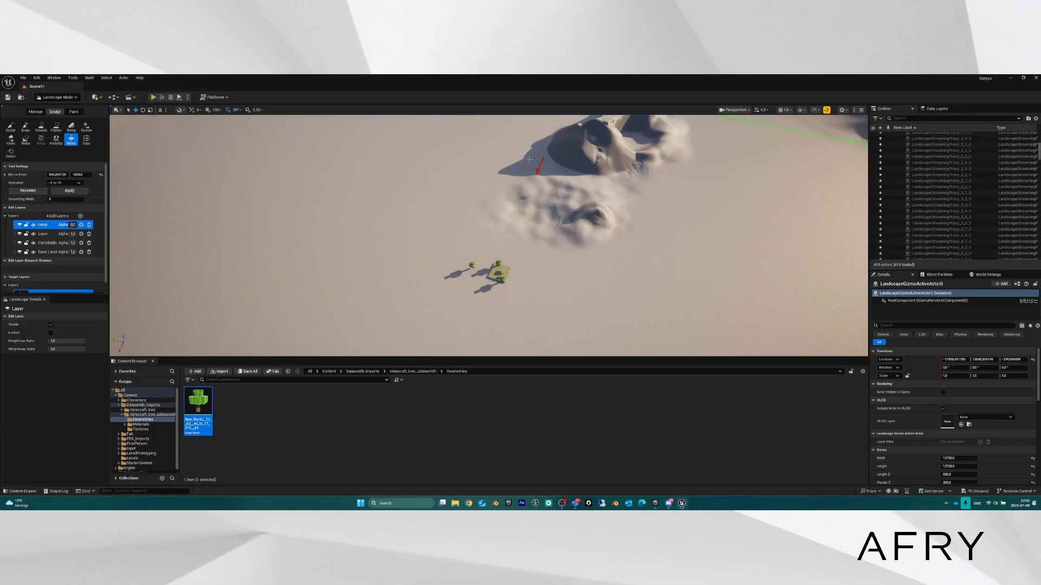
{"action": "right_click_drag", "start_coordinate": [304, 233], "coordinate": [238, 184]}
{"action": "right_click_drag", "start_coordinate": [473, 157], "coordinate": [471, 205]}
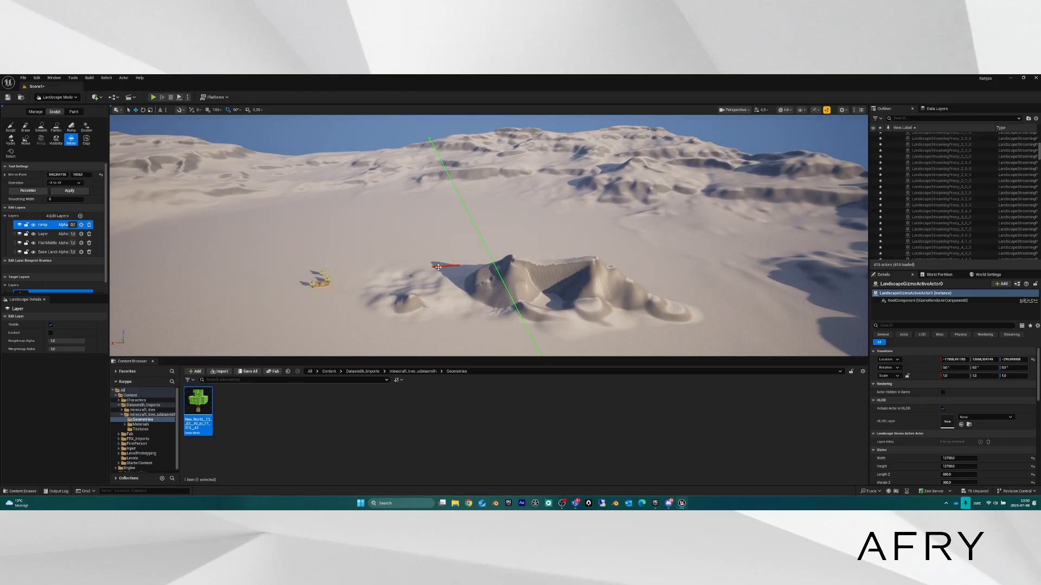
{"action": "left_click_drag", "start_coordinate": [438, 268], "coordinate": [510, 261]}
{"action": "left_click", "coordinate": [65, 192]}
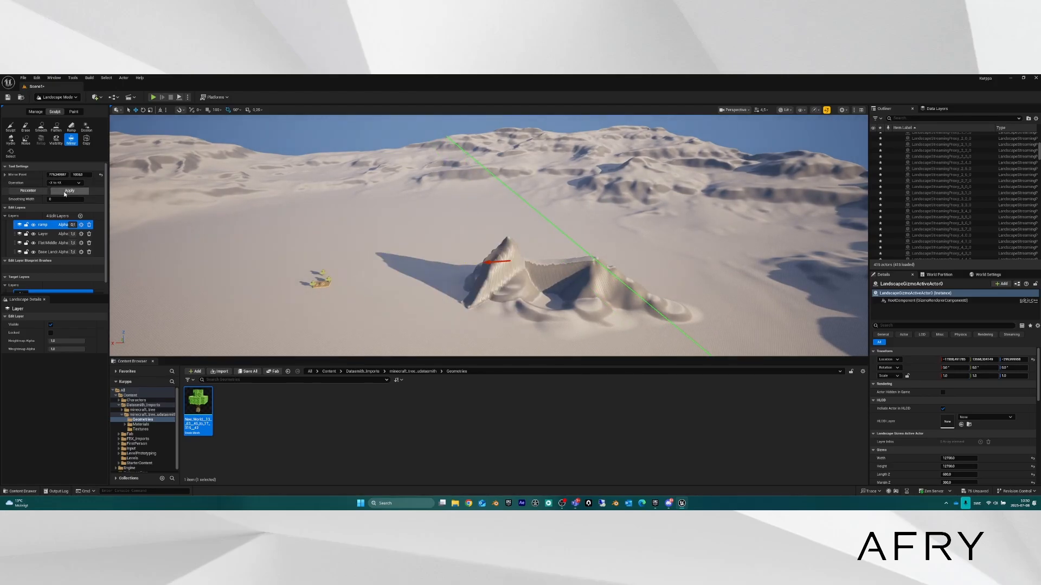
{"action": "right_click_drag", "start_coordinate": [347, 217], "coordinate": [328, 238]}
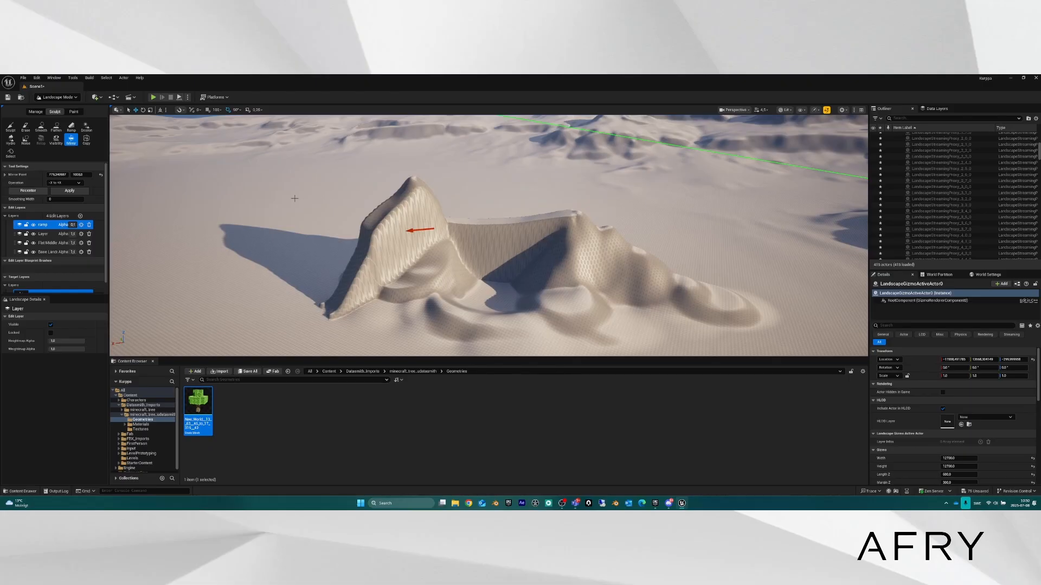
Switch Landscape Mode from sculpting to the Manage tools.
{"action": "left_click", "coordinate": [52, 98]}
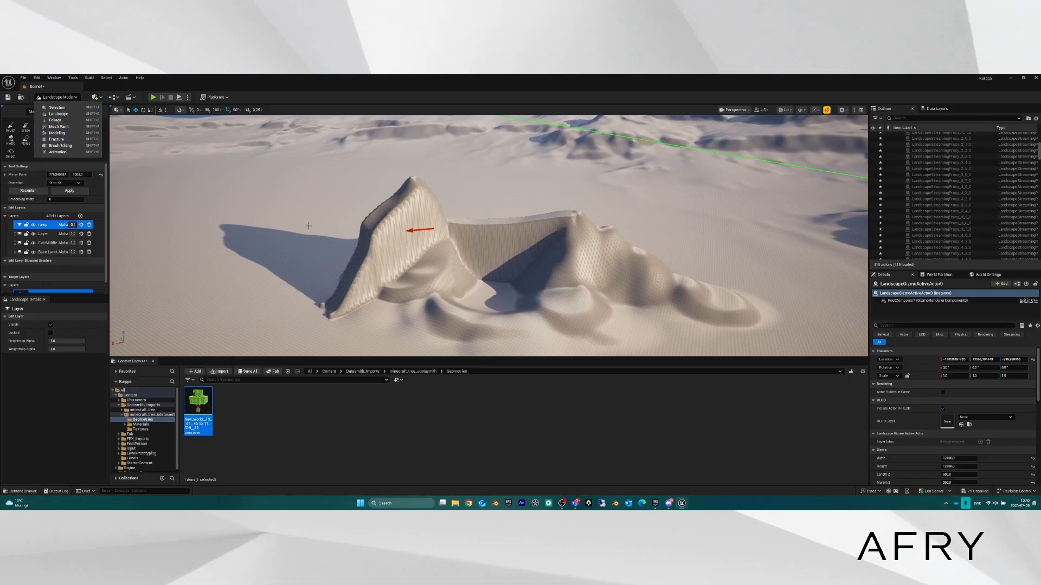
{"action": "right_click_drag", "start_coordinate": [309, 226], "coordinate": [423, 236]}
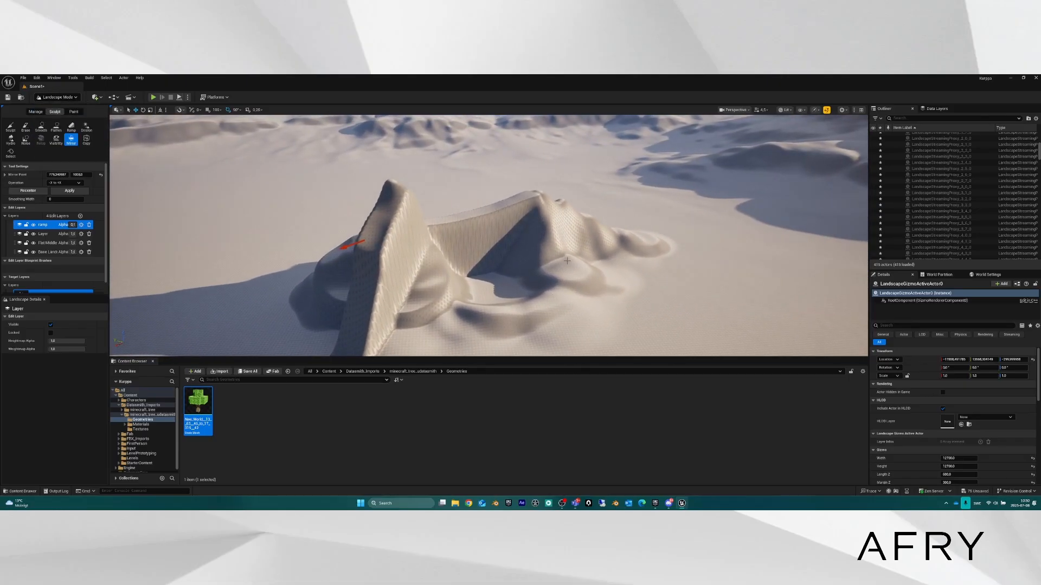
{"action": "left_click", "coordinate": [35, 112]}
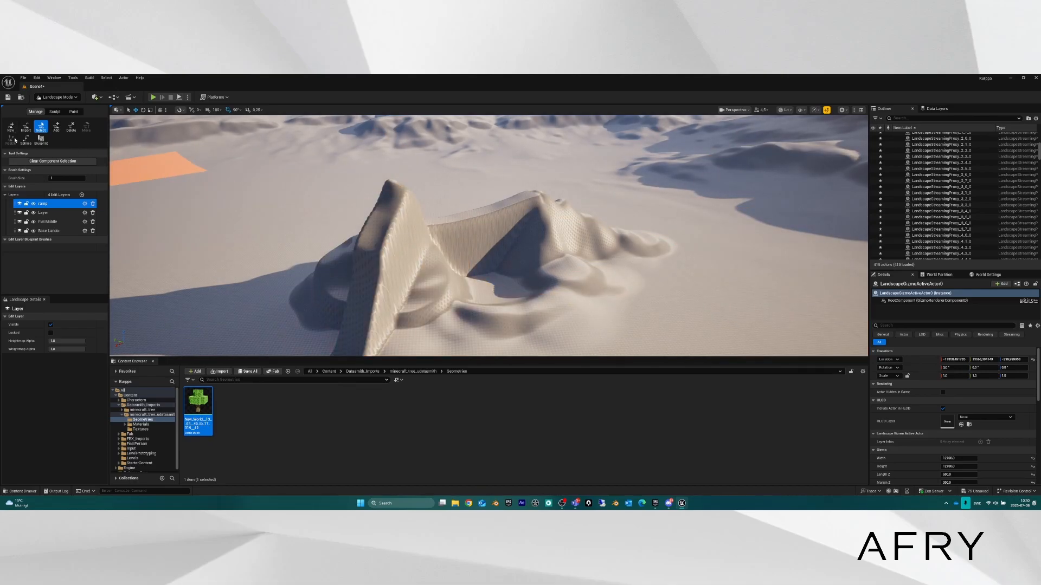
{"action": "key", "text": "s"}
{"action": "right_click_drag", "start_coordinate": [512, 241], "coordinate": [442, 201]}
{"action": "right_click_drag", "start_coordinate": [377, 227], "coordinate": [389, 227]}
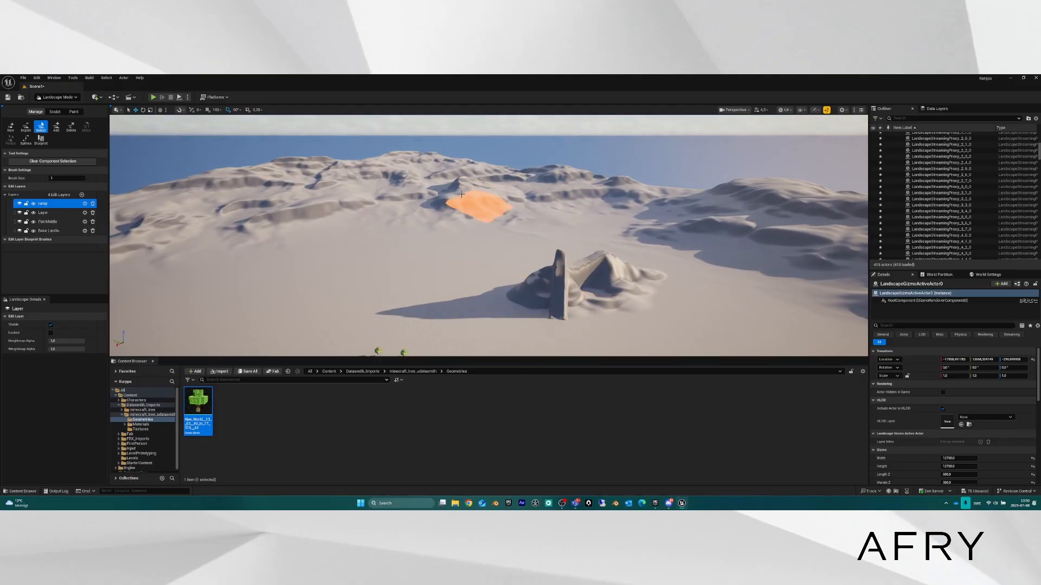
Save Scene1, then create a new level from the Basic template.
{"action": "left_click", "coordinate": [23, 77]}
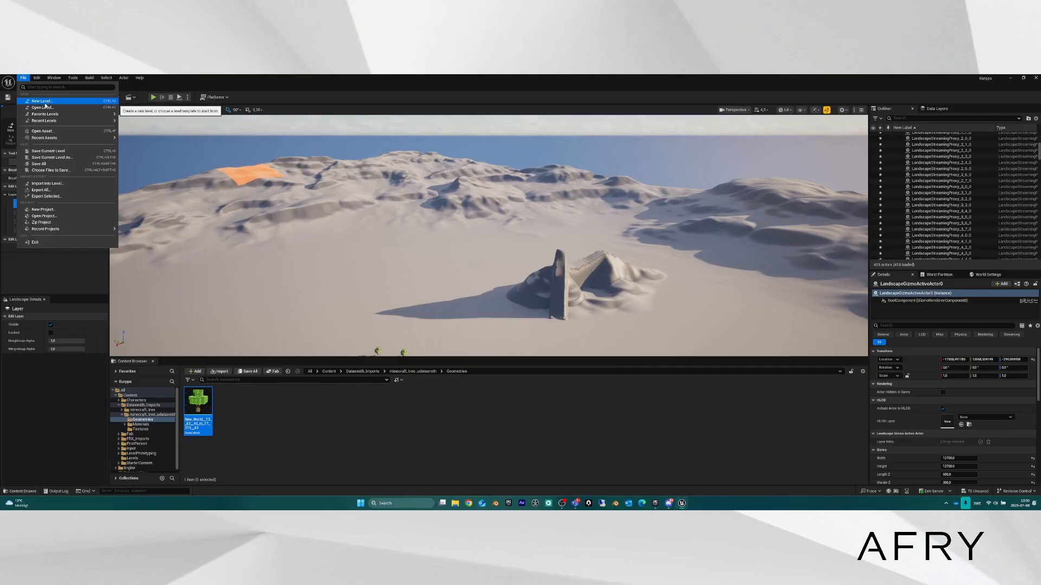
{"action": "left_click", "coordinate": [41, 164]}
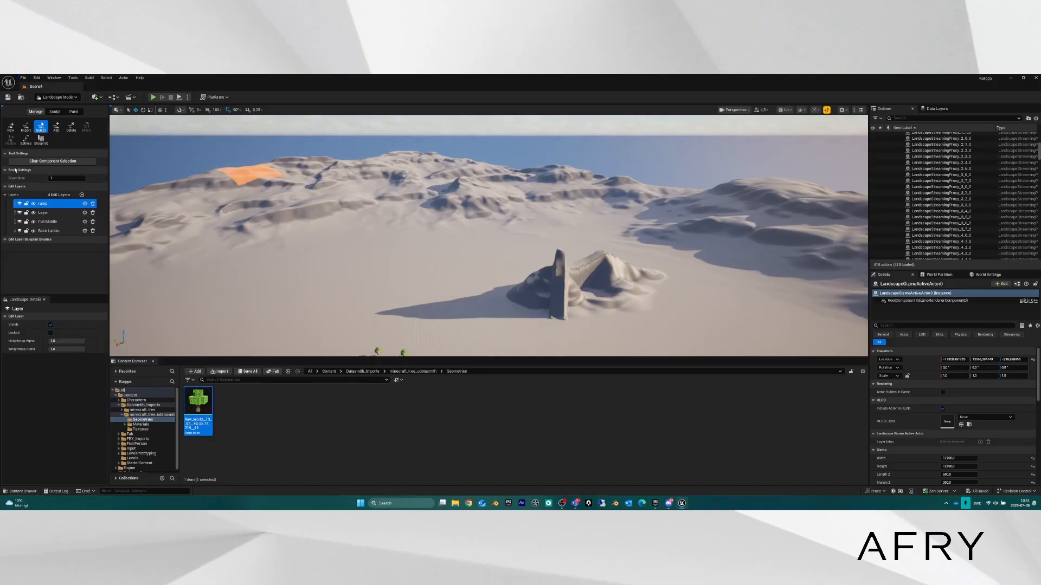
{"action": "left_click", "coordinate": [22, 78]}
{"action": "left_click", "coordinate": [40, 100]}
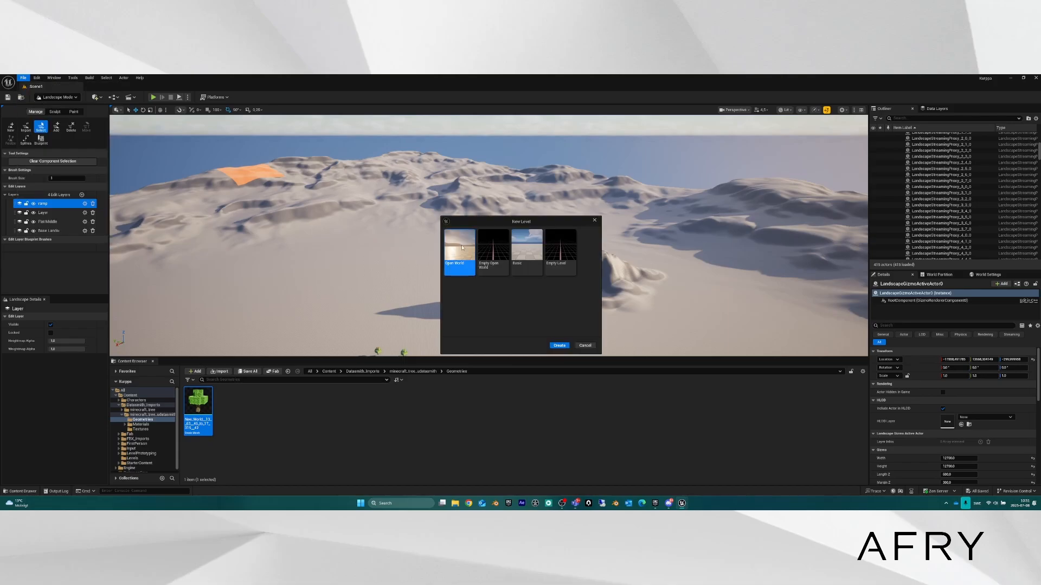
{"action": "left_click", "coordinate": [526, 250]}
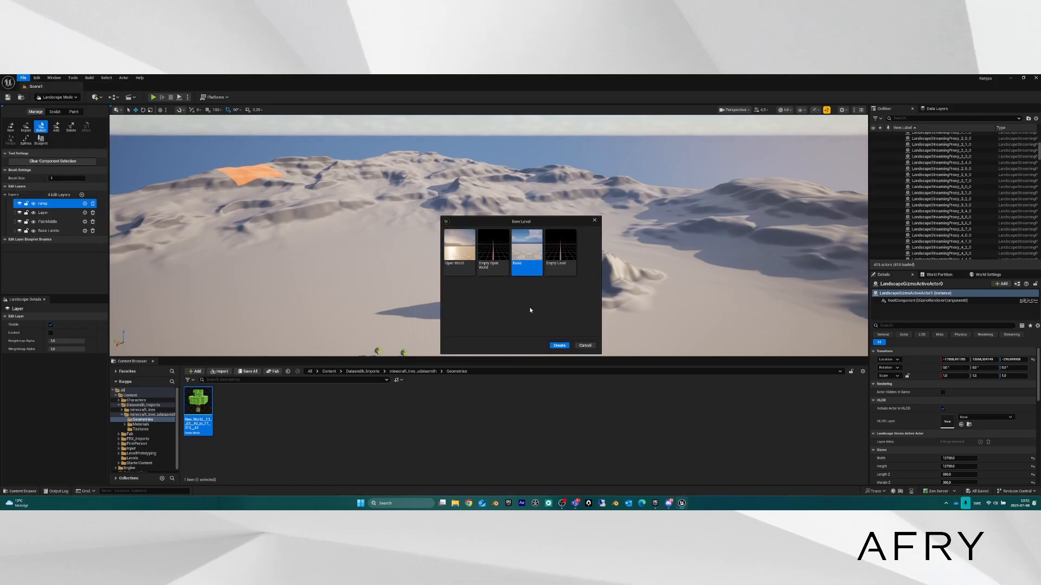
{"action": "left_click", "coordinate": [561, 347]}
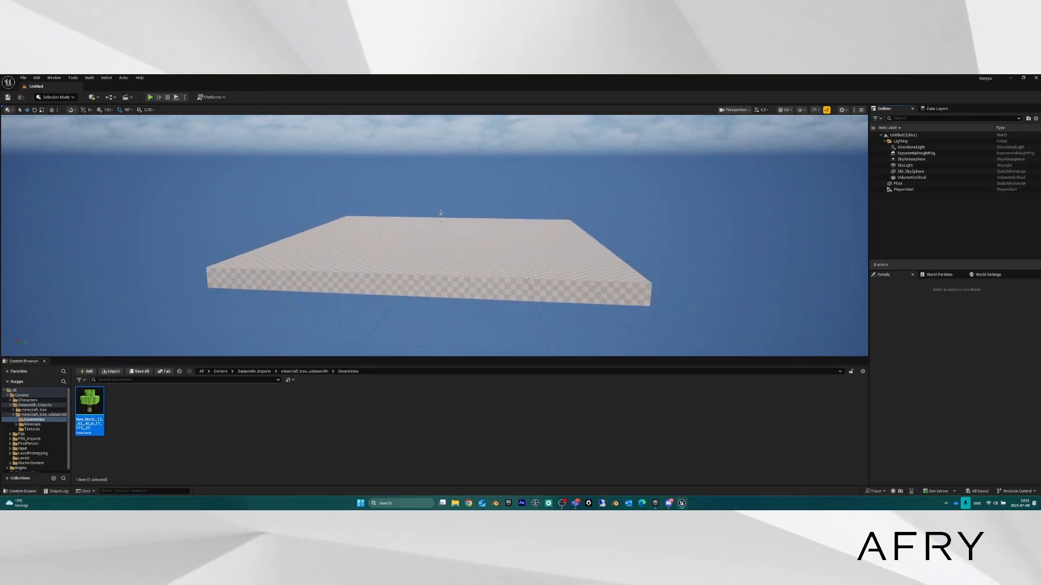
Delete the Floor from the new level and enter Landscape Mode.
{"action": "key", "text": "s"}
{"action": "mouse_move", "coordinate": [401, 254]}
{"action": "right_mouse_down"}
{"action": "mouse_move", "coordinate": [415, 244]}
{"action": "mouse_move", "coordinate": [382, 245]}
{"action": "mouse_move", "coordinate": [401, 253]}
{"action": "right_mouse_up"}
{"action": "key", "text": "a"}
{"action": "left_click", "coordinate": [409, 260]}
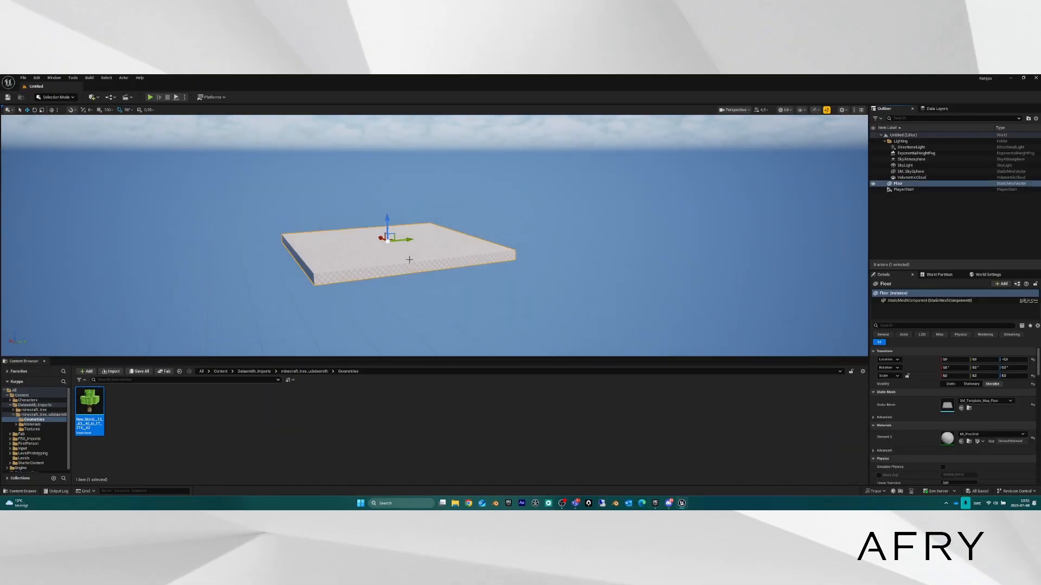
{"action": "key", "text": "Delete"}
{"action": "left_click", "coordinate": [54, 97]}
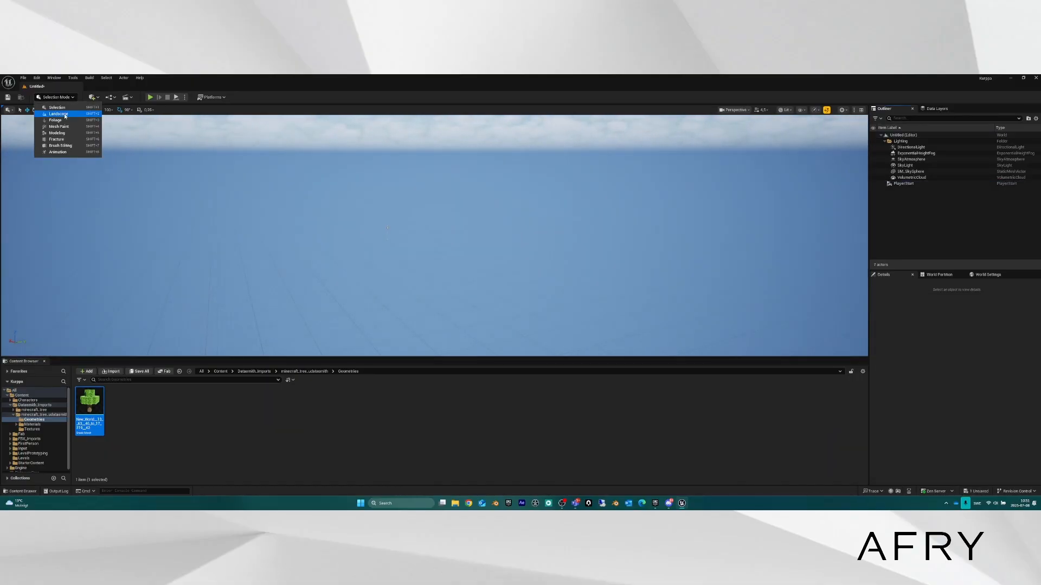
{"action": "left_click", "coordinate": [59, 114]}
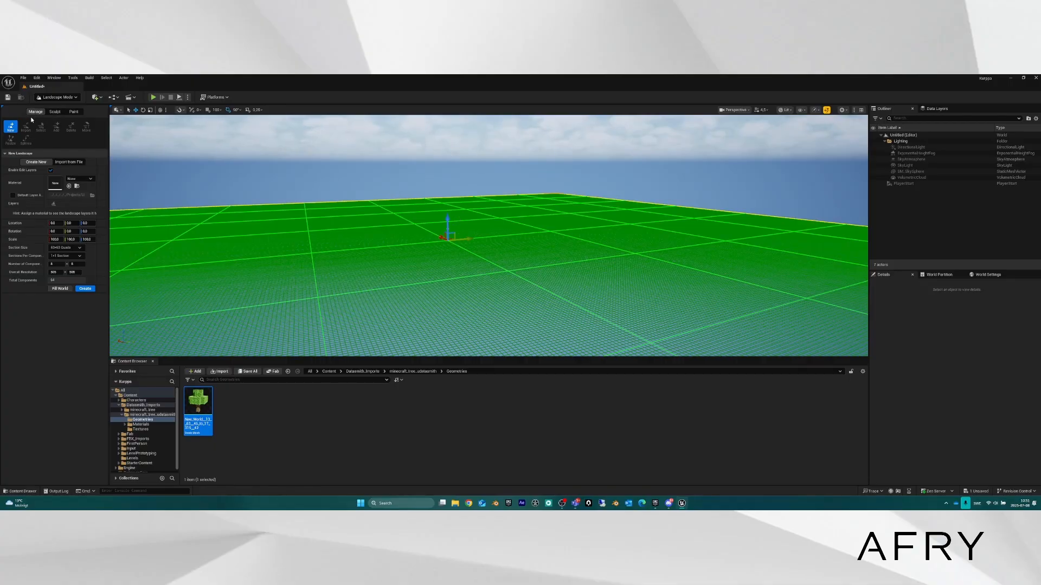
{"action": "right_click_drag", "start_coordinate": [356, 219], "coordinate": [441, 243]}
{"action": "key", "text": "s"}
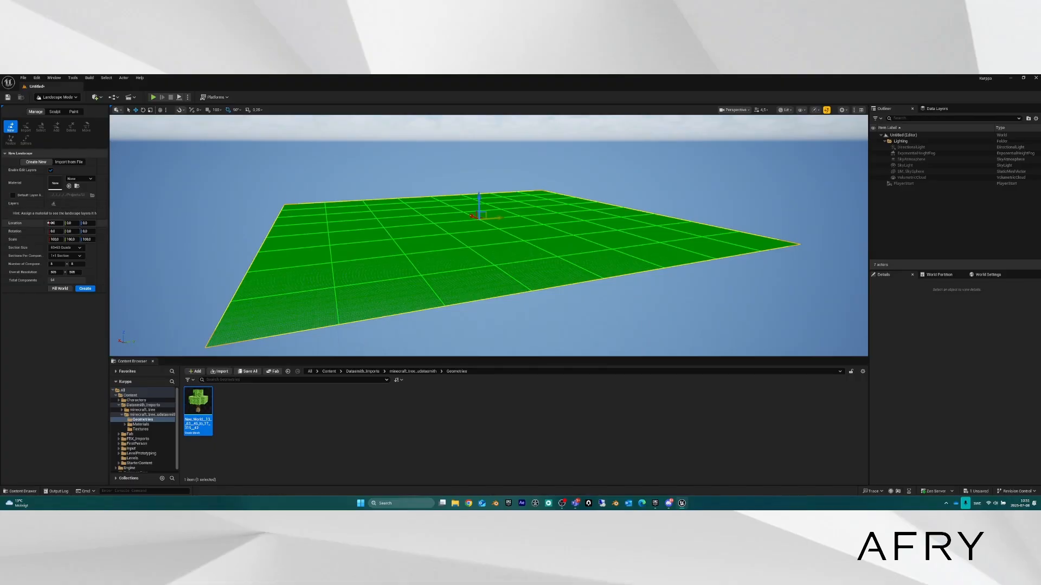
{"action": "left_click", "coordinate": [60, 264]}
{"action": "left_click", "coordinate": [68, 163]}
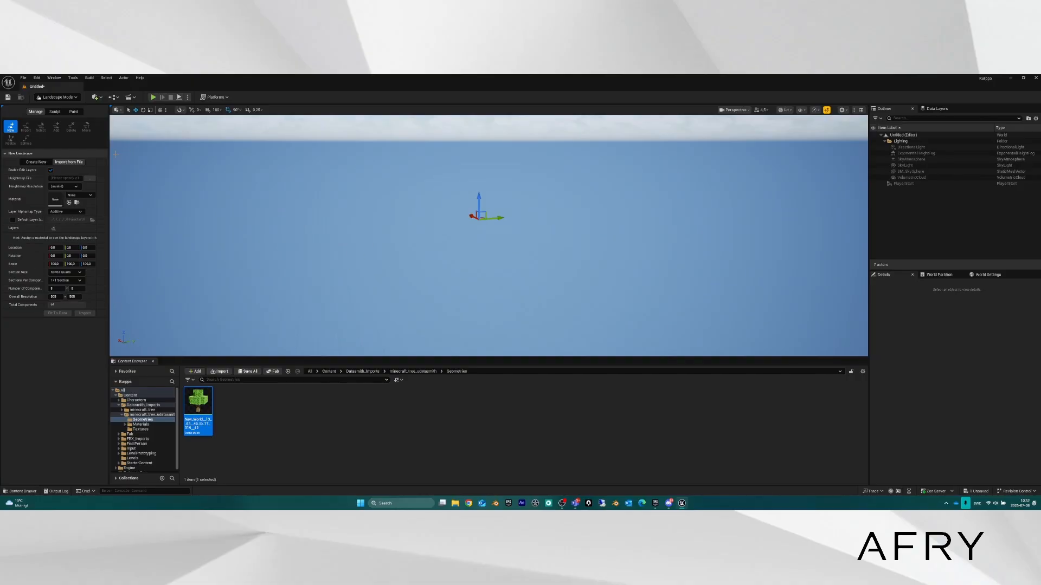
{"action": "left_click", "coordinate": [36, 162]}
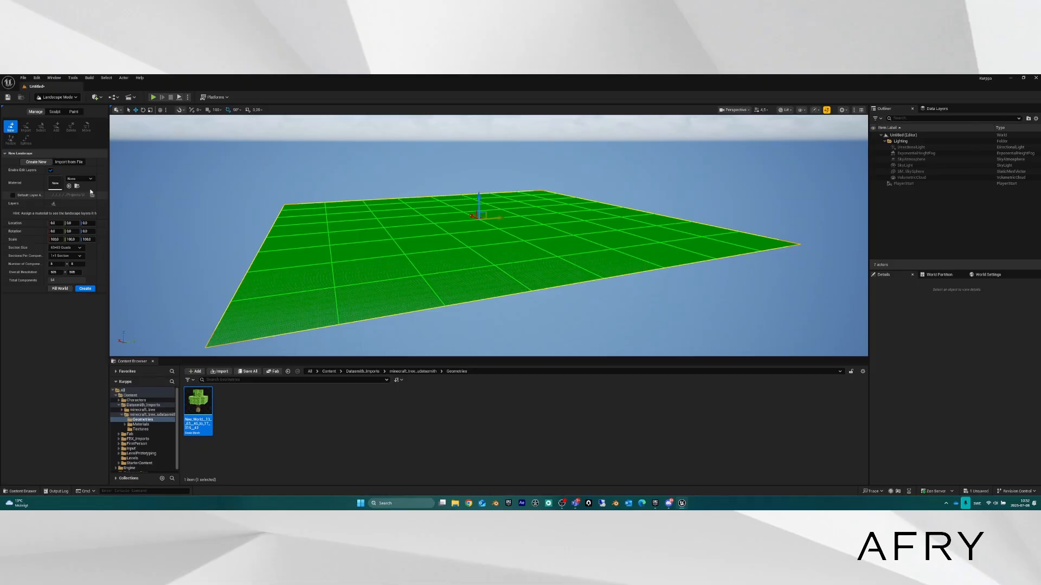
Create the flat landscape in the Untitled level and bring up the Paint tools.
{"action": "left_click", "coordinate": [85, 289]}
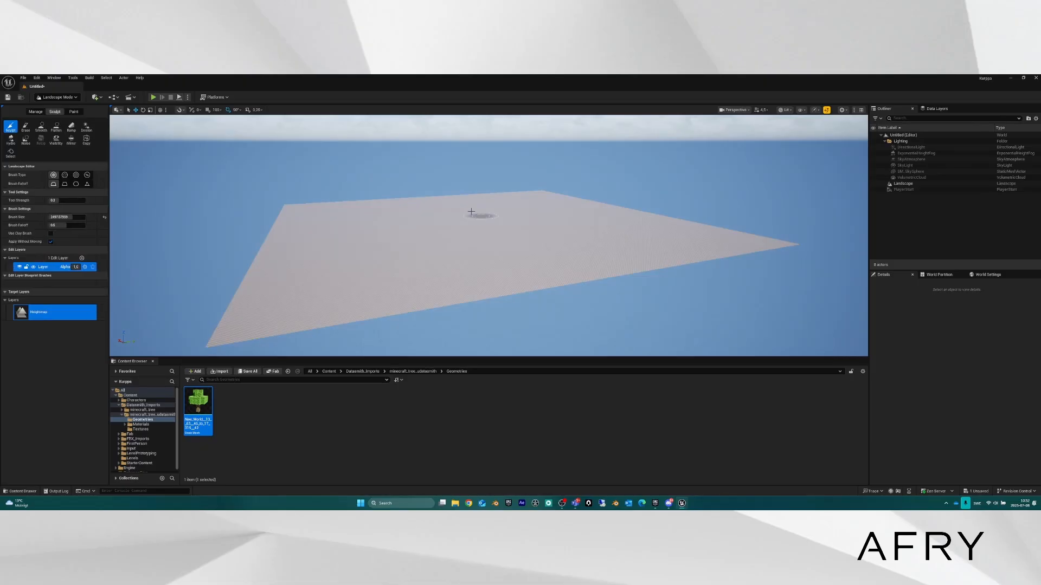
{"action": "mouse_move", "coordinate": [433, 246]}
{"action": "right_mouse_down"}
{"action": "mouse_move", "coordinate": [398, 230]}
{"action": "mouse_move", "coordinate": [406, 223]}
{"action": "mouse_move", "coordinate": [412, 267]}
{"action": "mouse_move", "coordinate": [434, 259]}
{"action": "mouse_move", "coordinate": [436, 282]}
{"action": "right_mouse_up"}
{"action": "key", "text": "w"}
{"action": "key", "text": "a"}
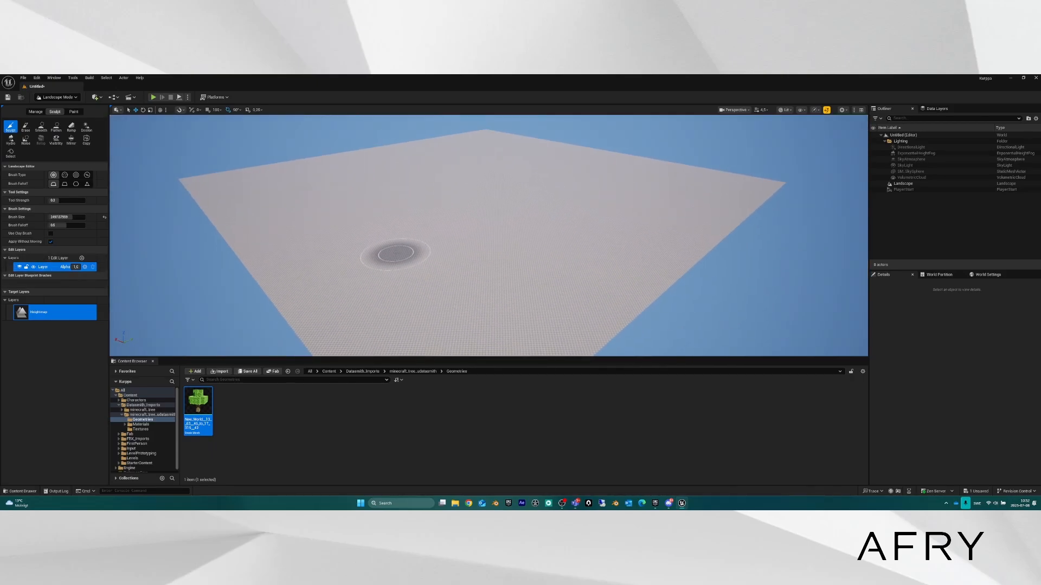
{"action": "left_click", "coordinate": [74, 112]}
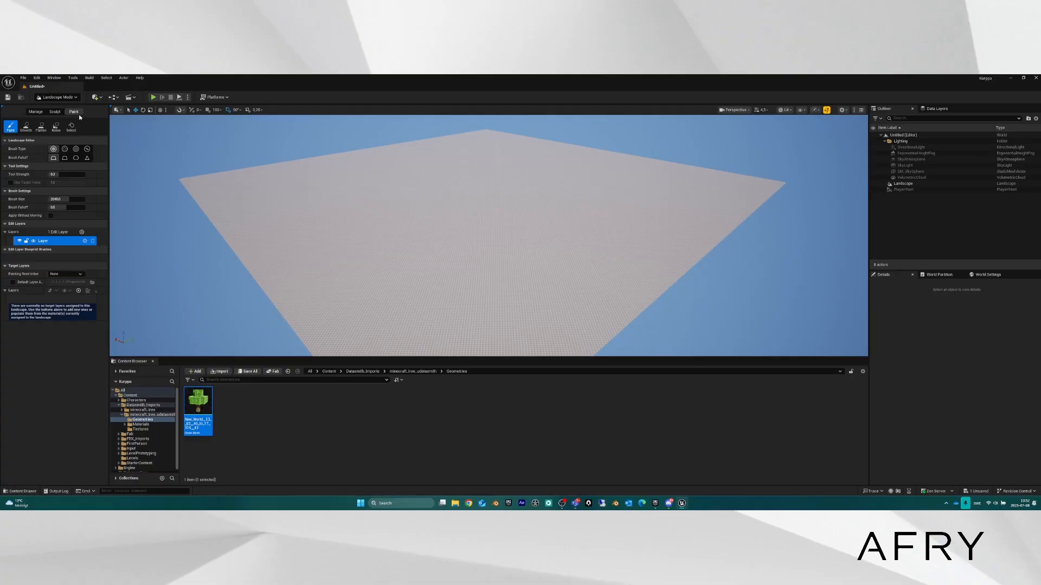
{"action": "mouse_move", "coordinate": [450, 236]}
{"action": "right_mouse_down"}
{"action": "mouse_move", "coordinate": [472, 212]}
{"action": "mouse_move", "coordinate": [504, 212]}
{"action": "mouse_move", "coordinate": [558, 238]}
{"action": "mouse_move", "coordinate": [539, 230]}
{"action": "right_mouse_up"}
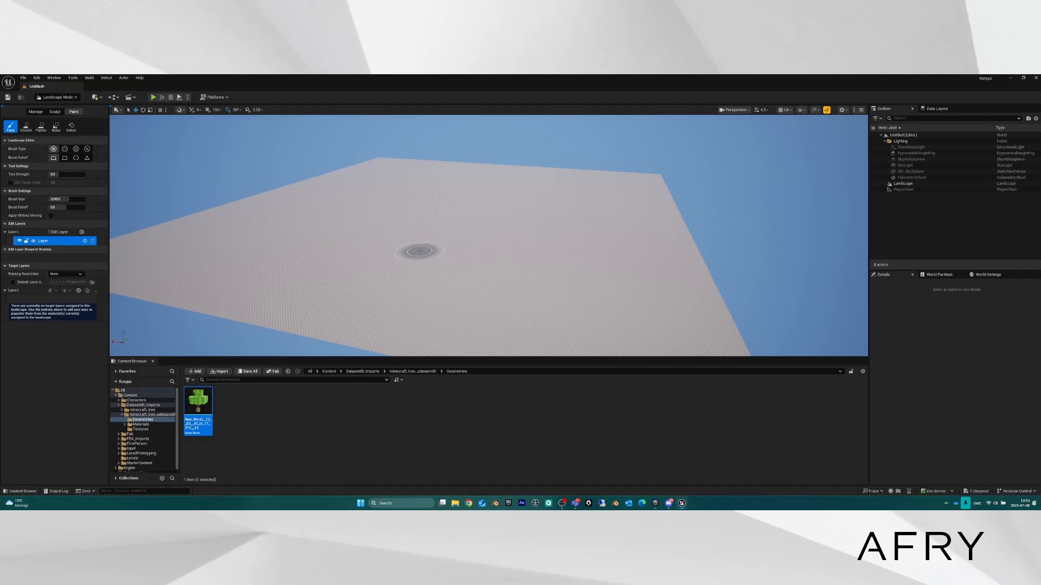
{"action": "mouse_move", "coordinate": [472, 251]}
{"action": "right_mouse_down"}
{"action": "mouse_move", "coordinate": [433, 217]}
{"action": "mouse_move", "coordinate": [452, 217]}
{"action": "mouse_move", "coordinate": [420, 238]}
{"action": "mouse_move", "coordinate": [422, 214]}
{"action": "mouse_move", "coordinate": [407, 197]}
{"action": "mouse_move", "coordinate": [418, 227]}
{"action": "mouse_move", "coordinate": [472, 221]}
{"action": "right_mouse_up"}
{"action": "key", "text": "w"}
{"action": "key", "text": "w"}
{"action": "key", "text": "w"}
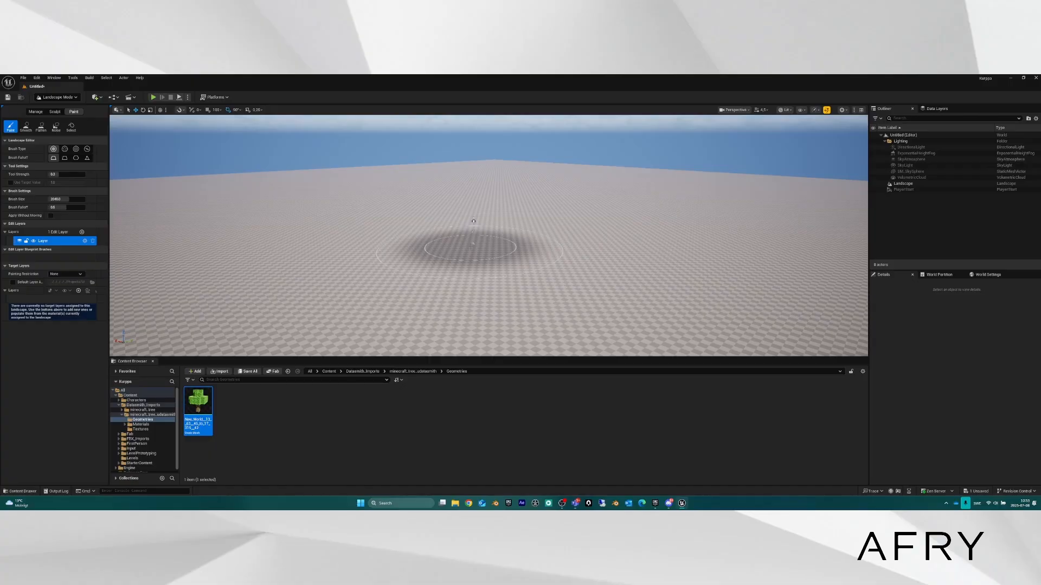
{"action": "left_click", "coordinate": [73, 111]}
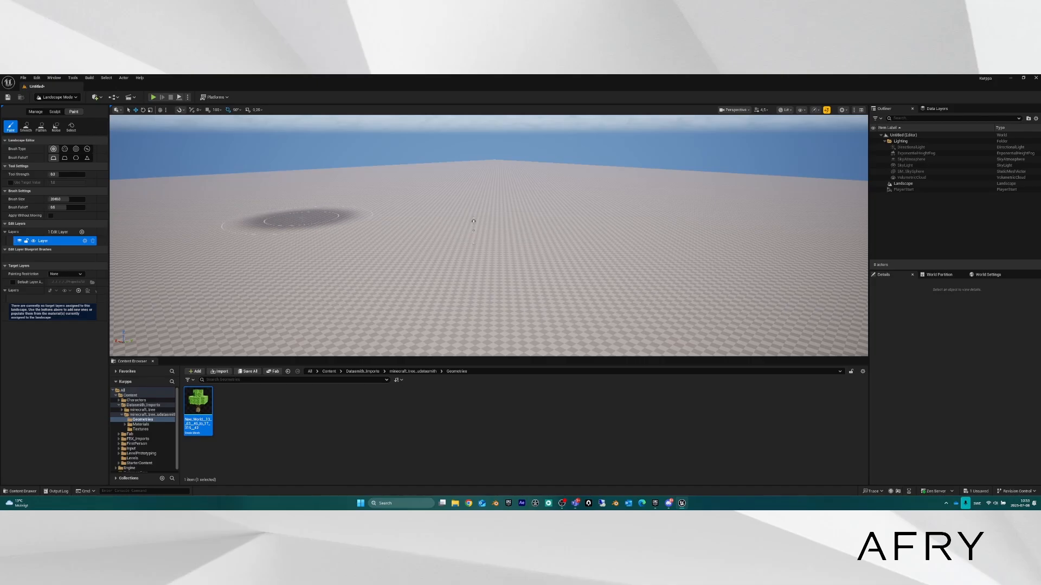
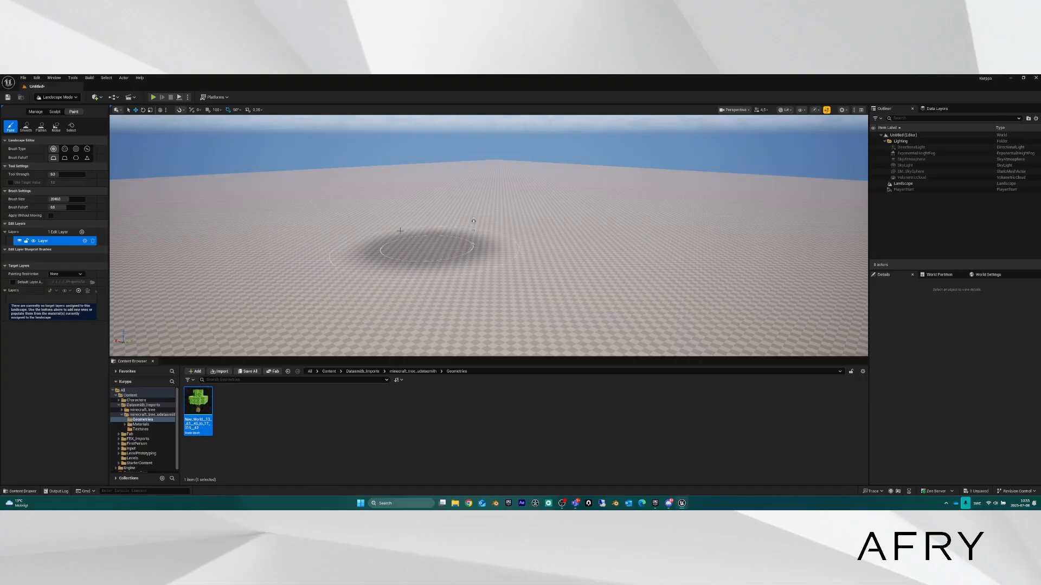
Orbit around the empty landscape and bring up the editor modes dropdown.
{"action": "mouse_move", "coordinate": [493, 272]}
{"action": "right_mouse_down"}
{"action": "mouse_move", "coordinate": [482, 280]}
{"action": "mouse_move", "coordinate": [505, 269]}
{"action": "mouse_move", "coordinate": [479, 262]}
{"action": "right_mouse_up"}
{"action": "left_click", "coordinate": [71, 97]}
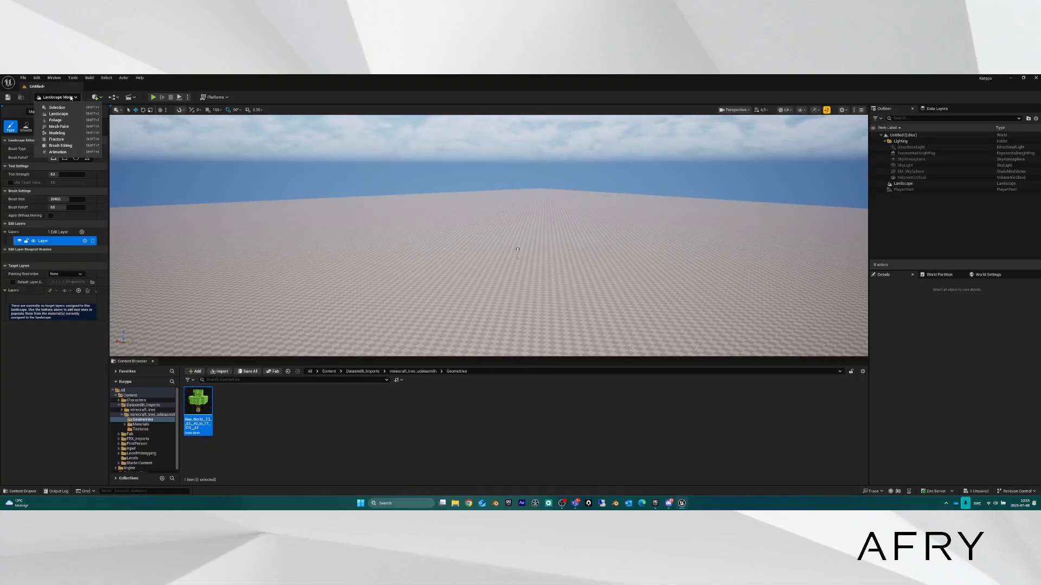
{"action": "left_click", "coordinate": [50, 98]}
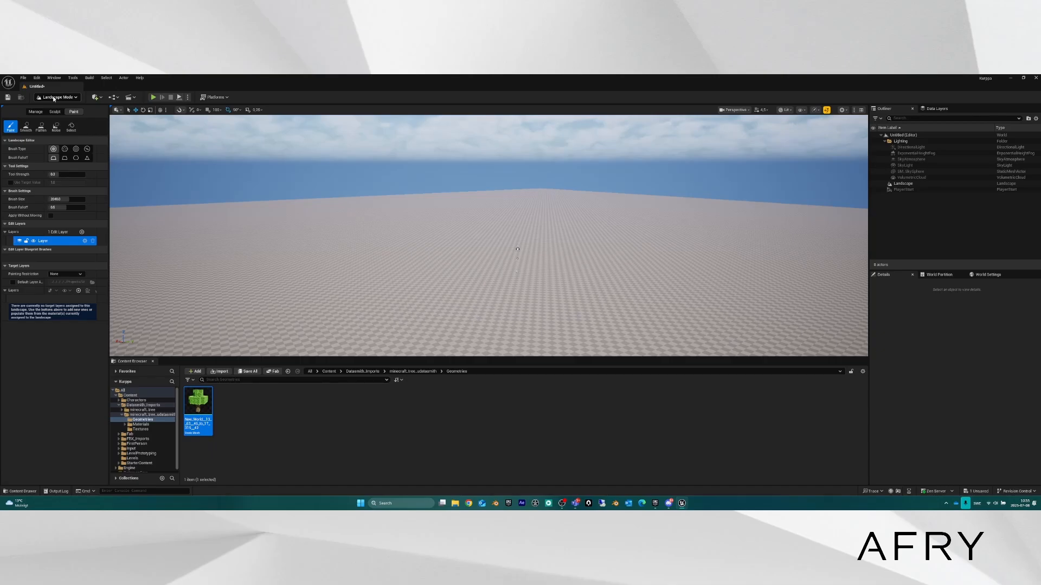
{"action": "left_click", "coordinate": [55, 98]}
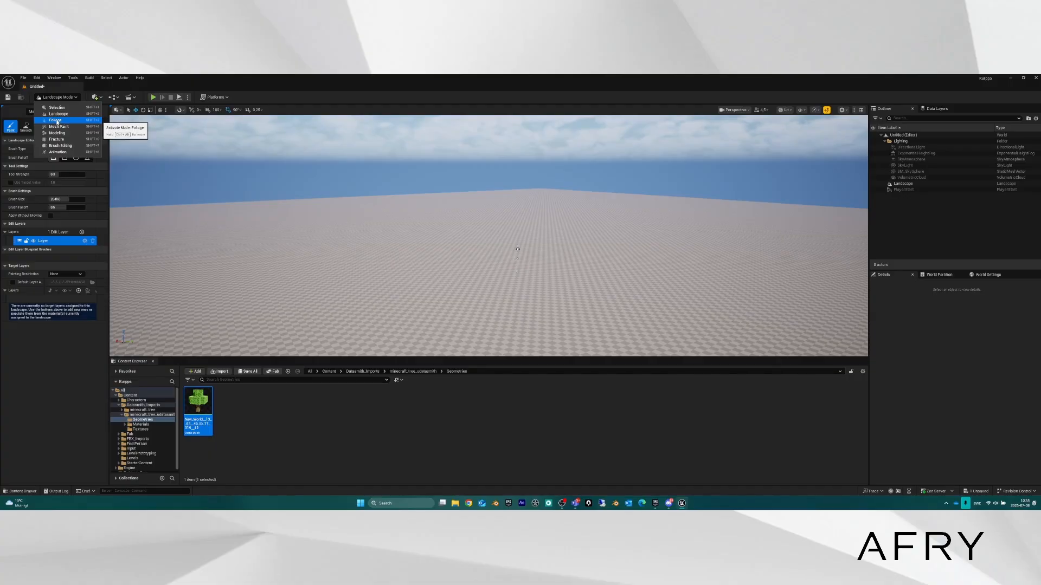
Switch to Foliage Mode and fly the view toward the player start.
{"action": "left_click", "coordinate": [57, 122]}
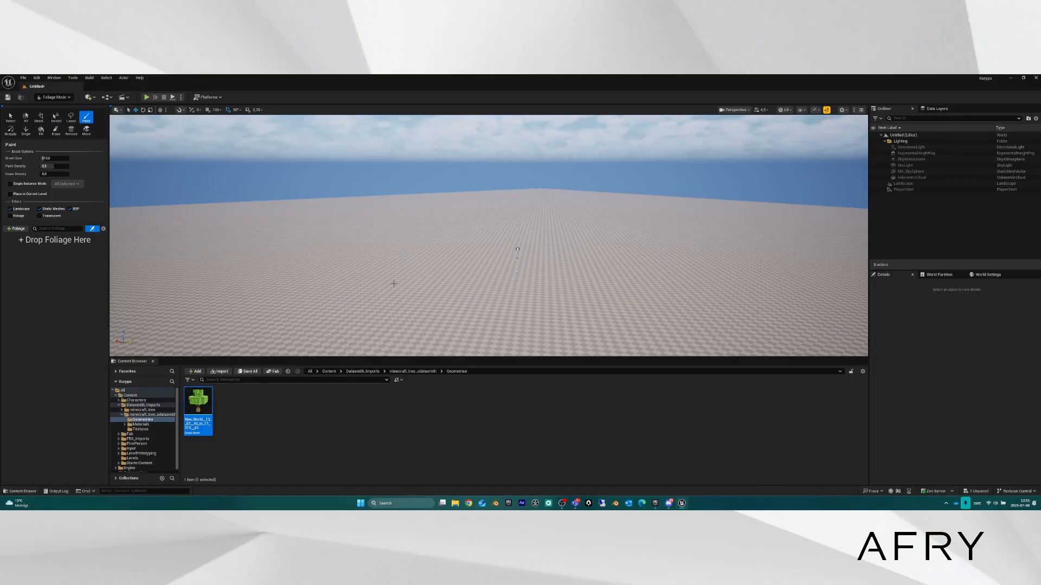
{"action": "mouse_move", "coordinate": [458, 278]}
{"action": "right_mouse_down"}
{"action": "mouse_move", "coordinate": [477, 295]}
{"action": "mouse_move", "coordinate": [526, 279]}
{"action": "mouse_move", "coordinate": [466, 296]}
{"action": "right_mouse_up"}
{"action": "key", "text": "w"}
{"action": "scroll", "coordinate": [512, 279], "scroll_direction": "down", "scroll_amount": 3}
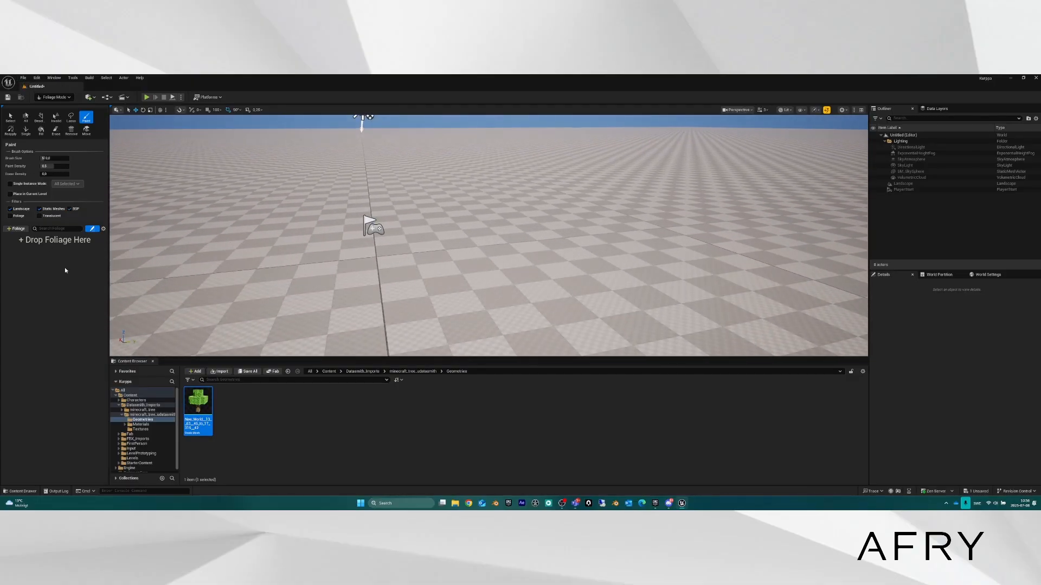
Return to Selection Mode and show the Levels folder in the content browser.
{"action": "left_click", "coordinate": [52, 97]}
{"action": "left_click", "coordinate": [55, 107]}
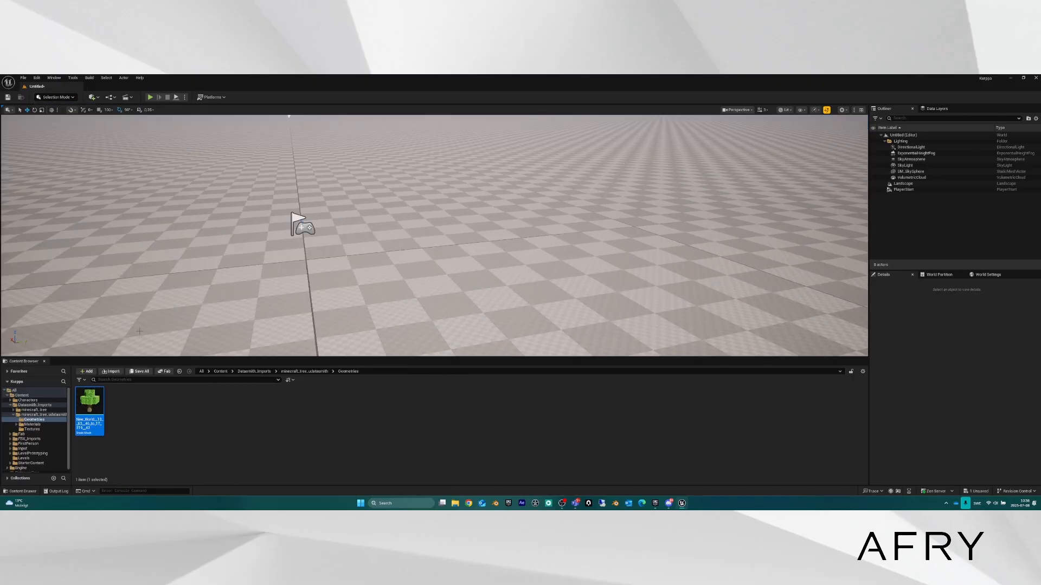
{"action": "left_click", "coordinate": [28, 458]}
Open Scene1 without saving the untitled level and fly toward the blocky trees.
{"action": "left_click", "coordinate": [84, 402]}
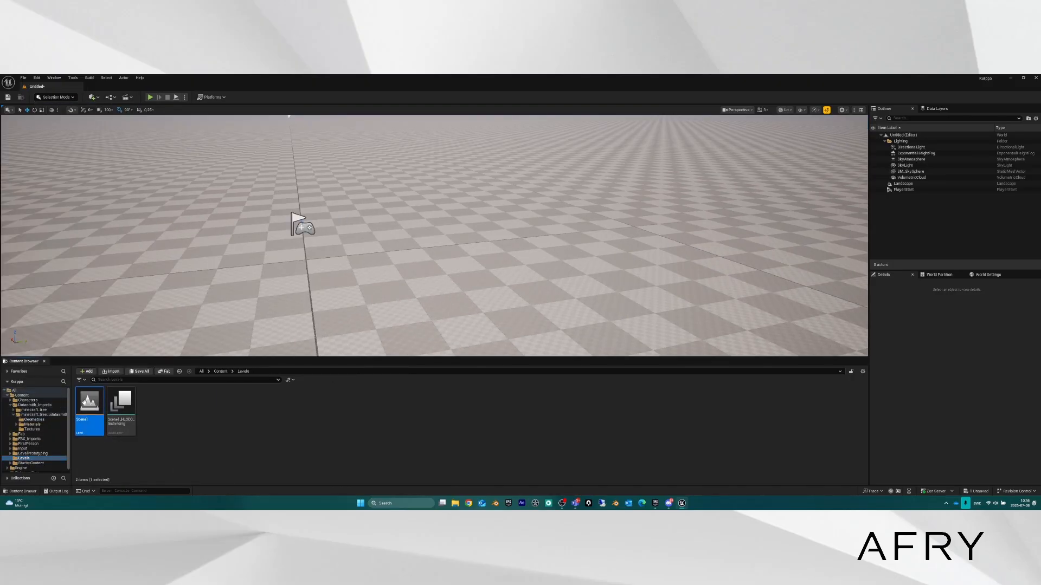
{"action": "double_click", "coordinate": [83, 401]}
{"action": "left_click", "coordinate": [570, 357]}
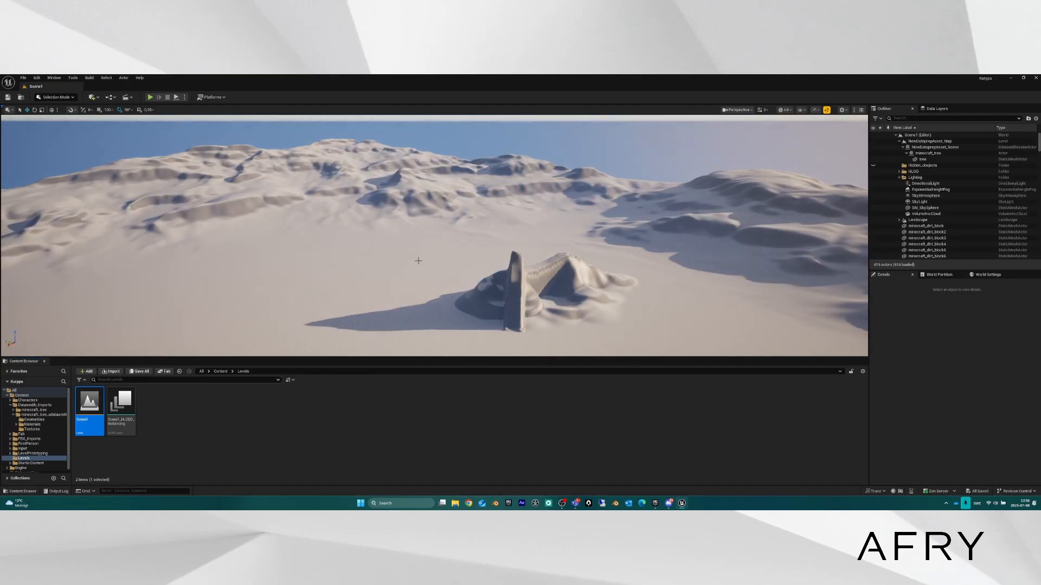
{"action": "right_click_drag", "start_coordinate": [418, 260], "coordinate": [283, 244]}
{"action": "key", "text": "w"}
{"action": "key", "text": "a"}
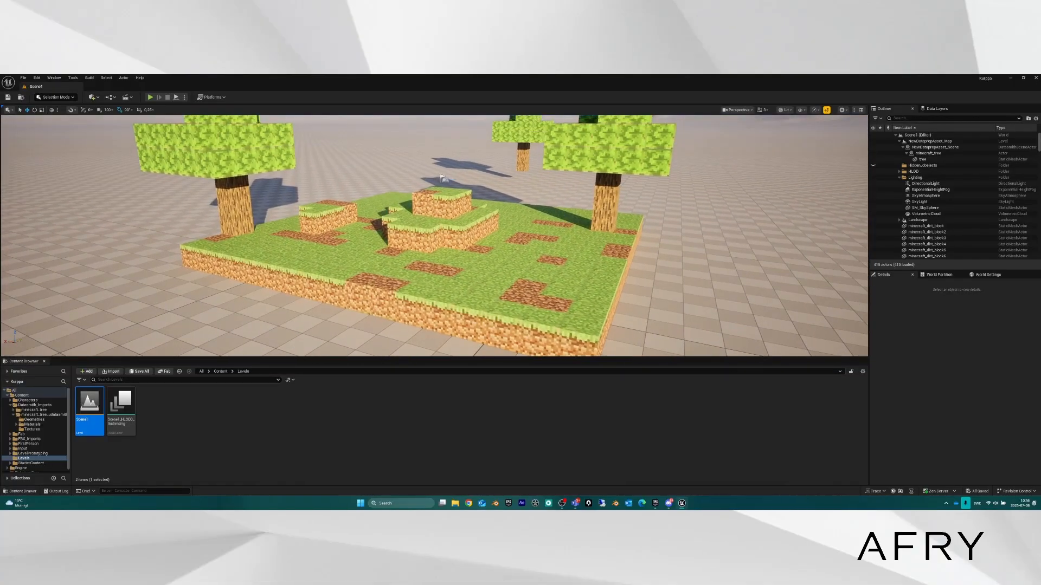
Select a grass block on the island and switch to Foliage Mode.
{"action": "left_click", "coordinate": [466, 264]}
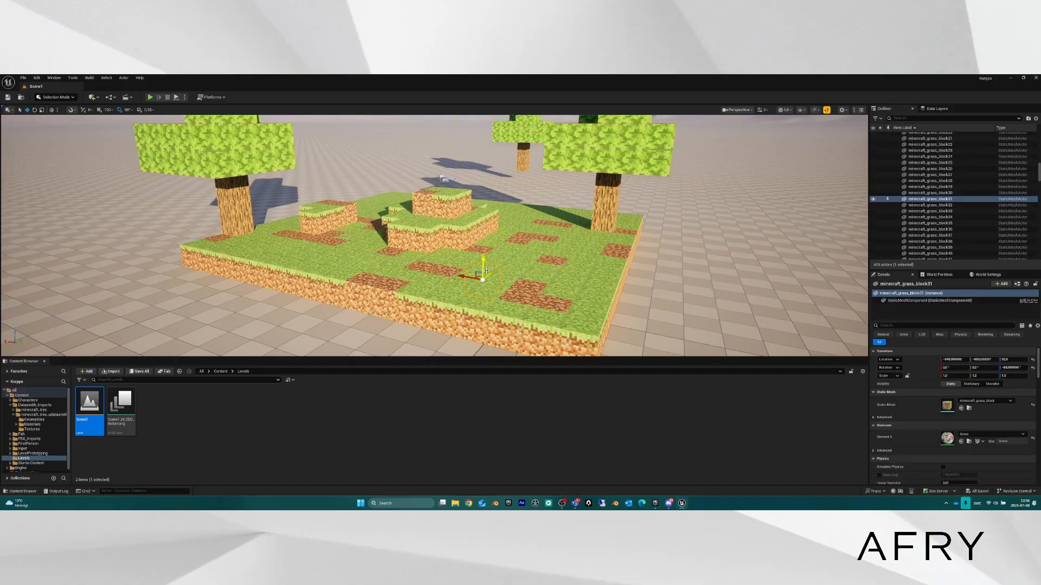
{"action": "left_click", "coordinate": [55, 97]}
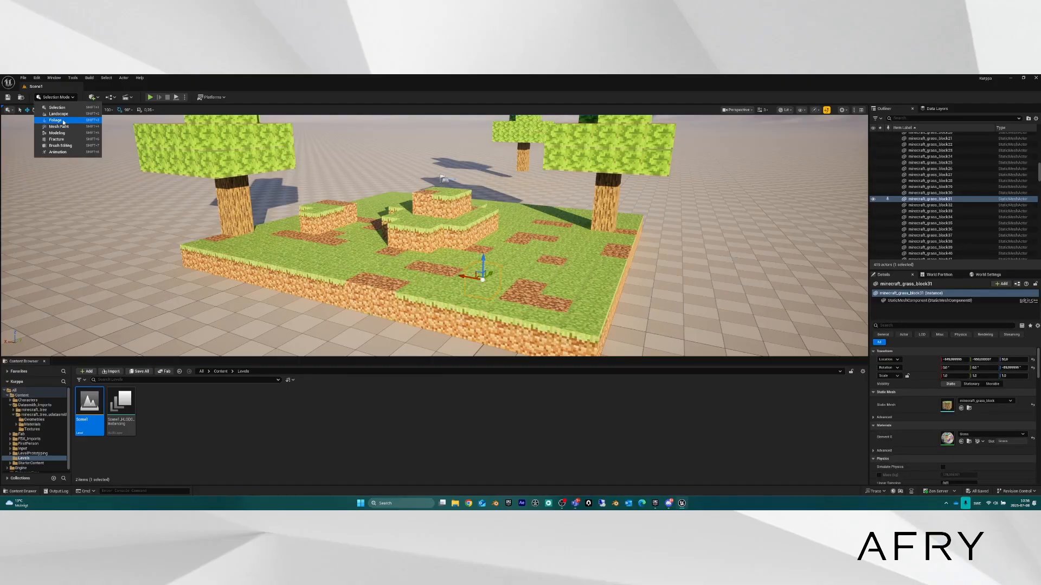
{"action": "left_click", "coordinate": [72, 121]}
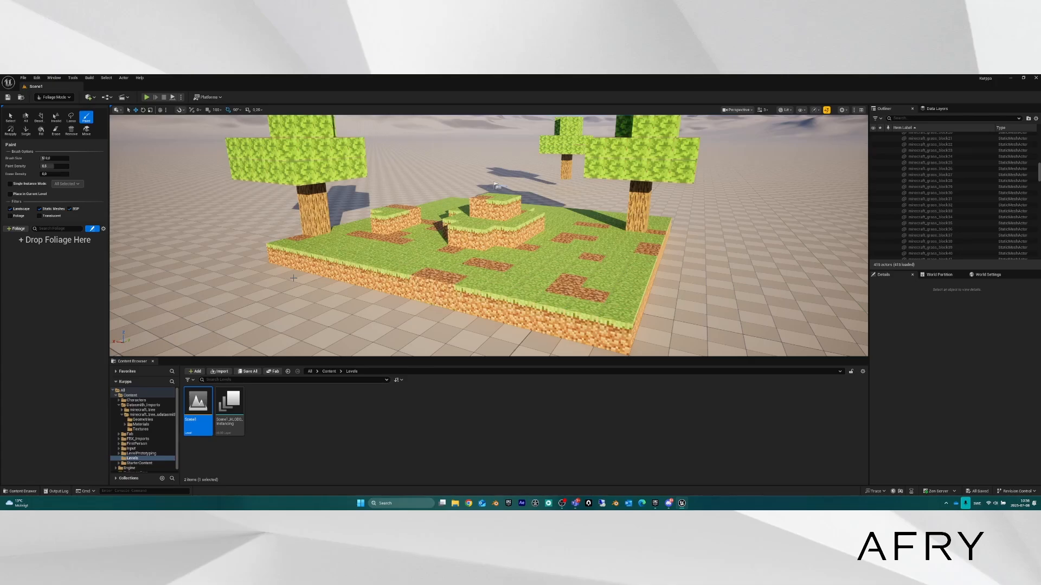
{"action": "right_click_drag", "start_coordinate": [446, 249], "coordinate": [424, 257]}
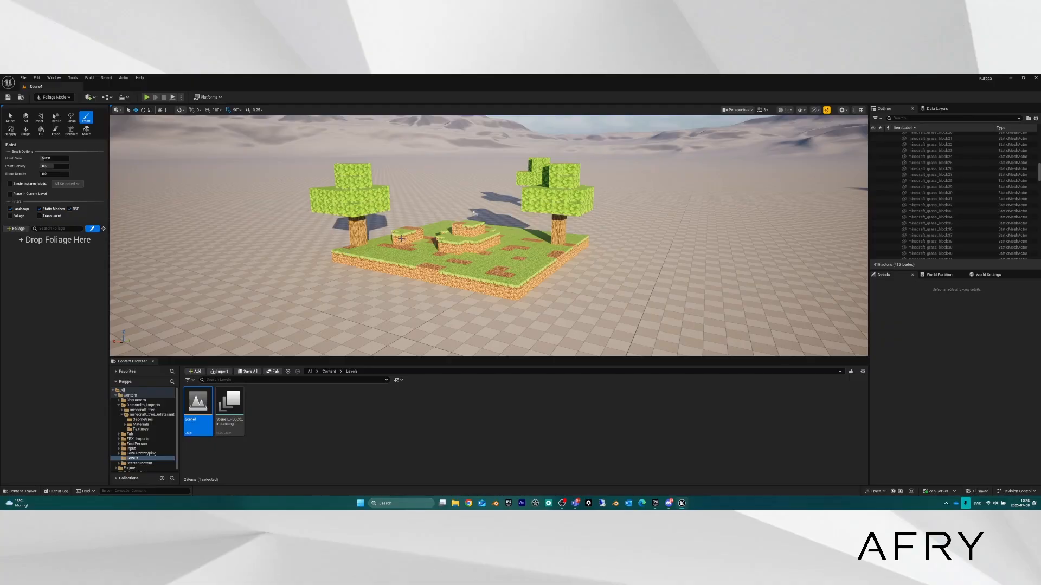
{"action": "scroll", "coordinate": [402, 238], "scroll_direction": "up", "scroll_amount": 5}
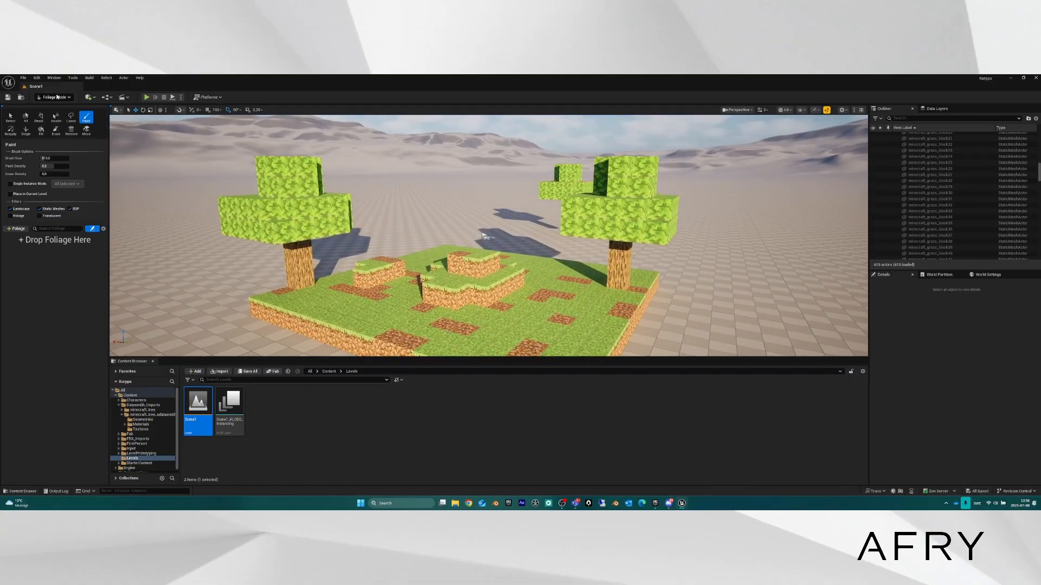
Locate a grass block's mesh in FBX_Imports with Ctrl+B, then return to Foliage Mode.
{"action": "left_click", "coordinate": [57, 97]}
{"action": "left_click", "coordinate": [65, 107]}
{"action": "left_click", "coordinate": [295, 281]}
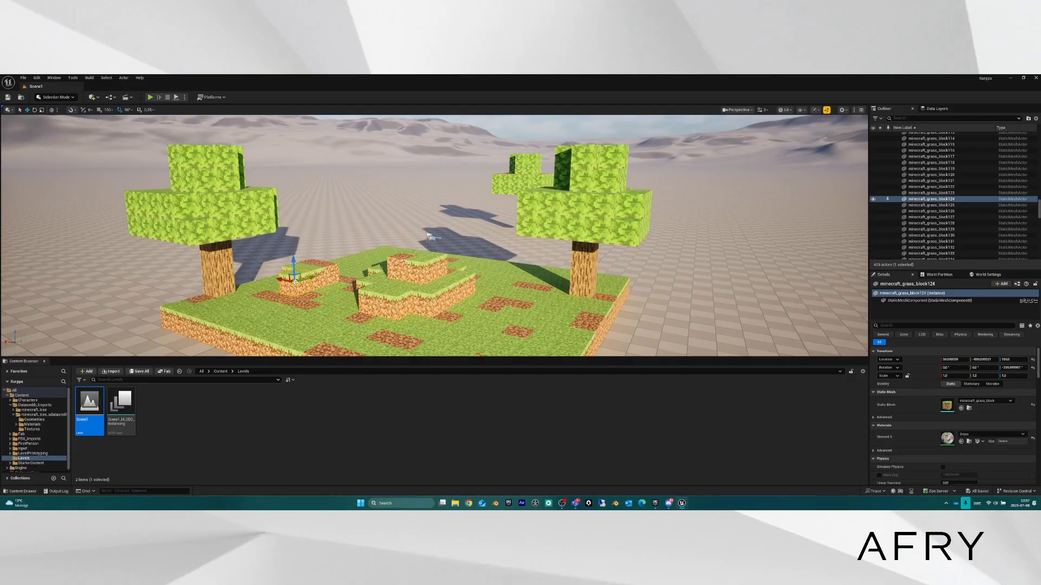
{"action": "key", "text": "ctrl+b"}
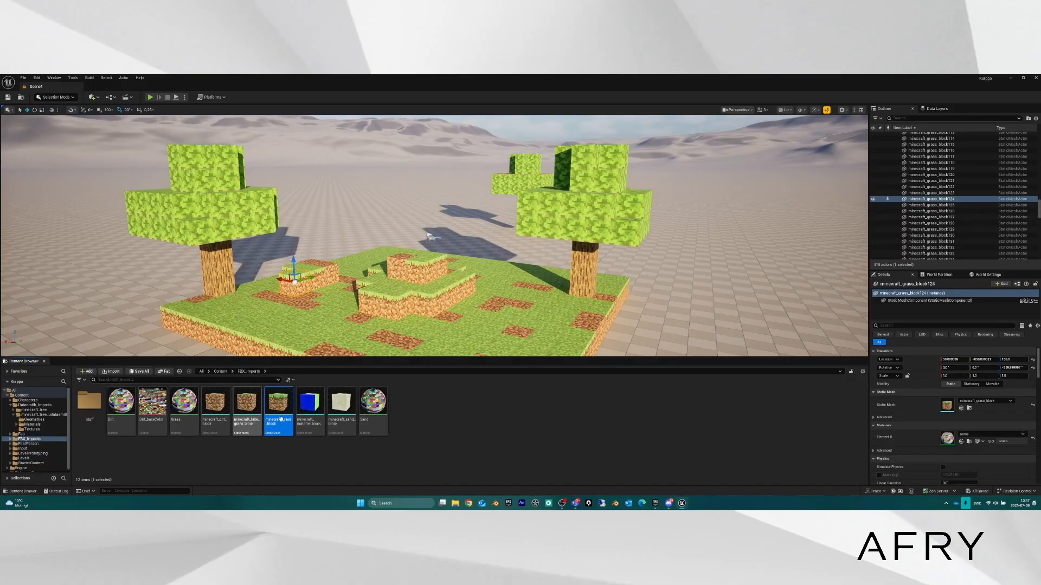
{"action": "left_click", "coordinate": [54, 97]}
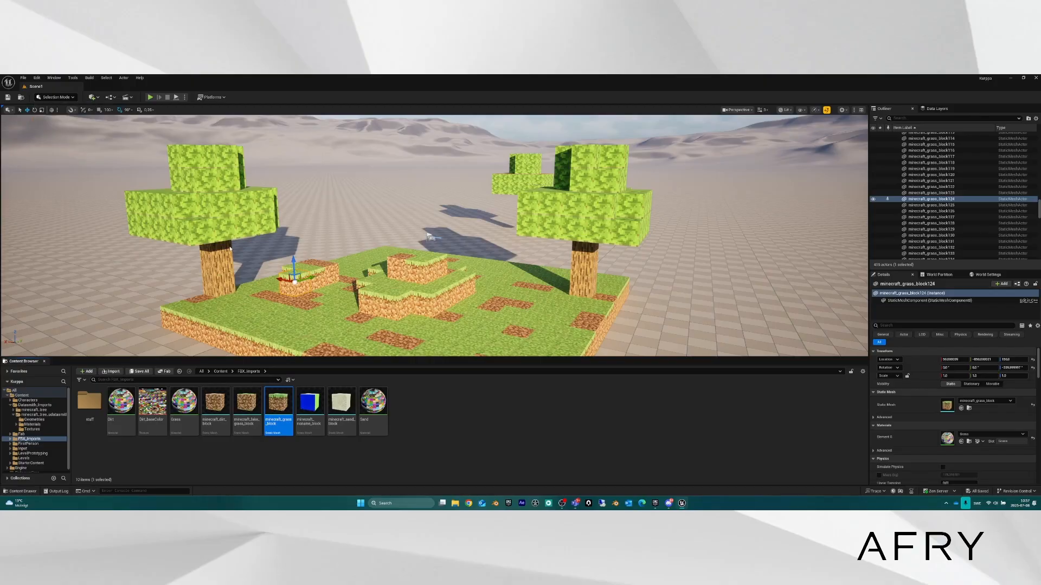
{"action": "left_click", "coordinate": [55, 120]}
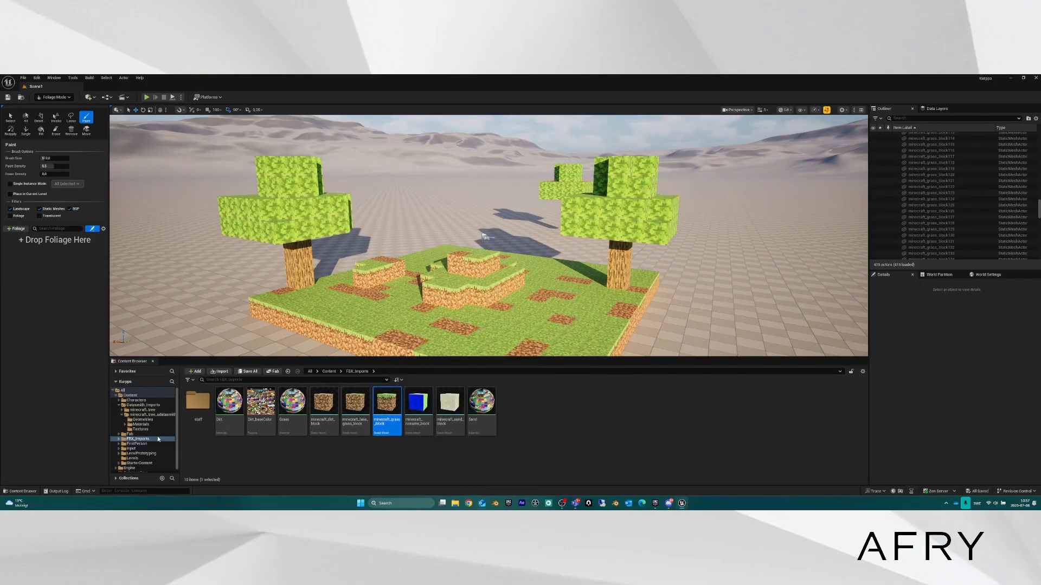
Drag minecraft_grass_block into the foliage palette to create a new foliage type.
{"action": "left_click_drag", "start_coordinate": [399, 406], "coordinate": [59, 260]}
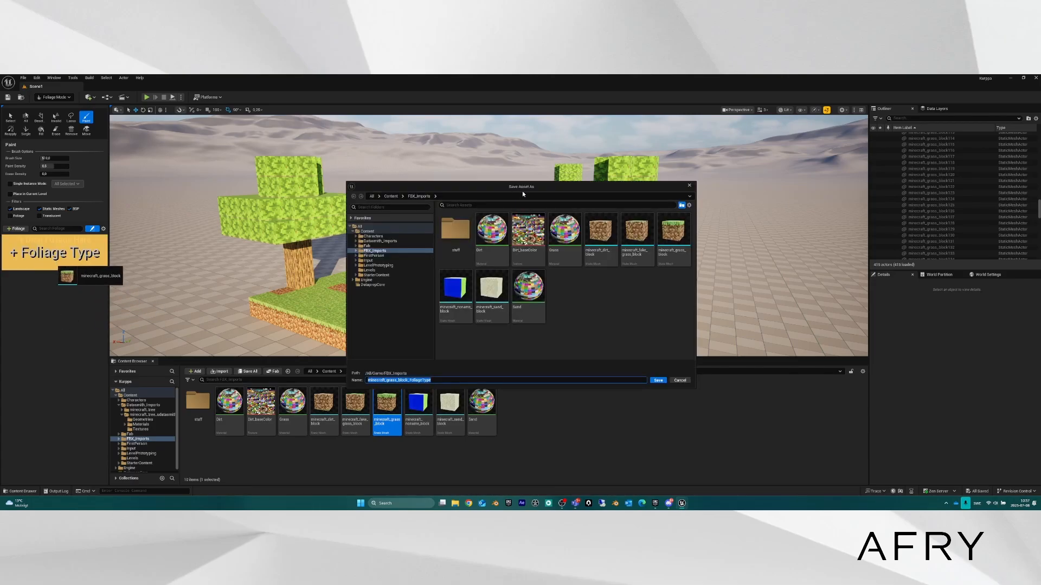
{"action": "left_click_drag", "start_coordinate": [524, 188], "coordinate": [557, 150]}
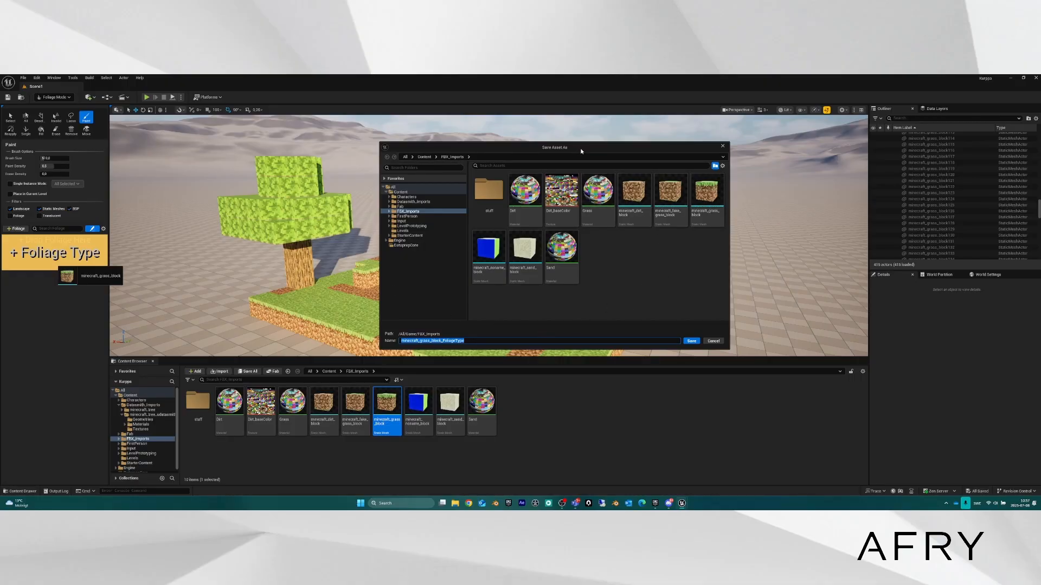
{"action": "left_click_drag", "start_coordinate": [581, 151], "coordinate": [584, 145]}
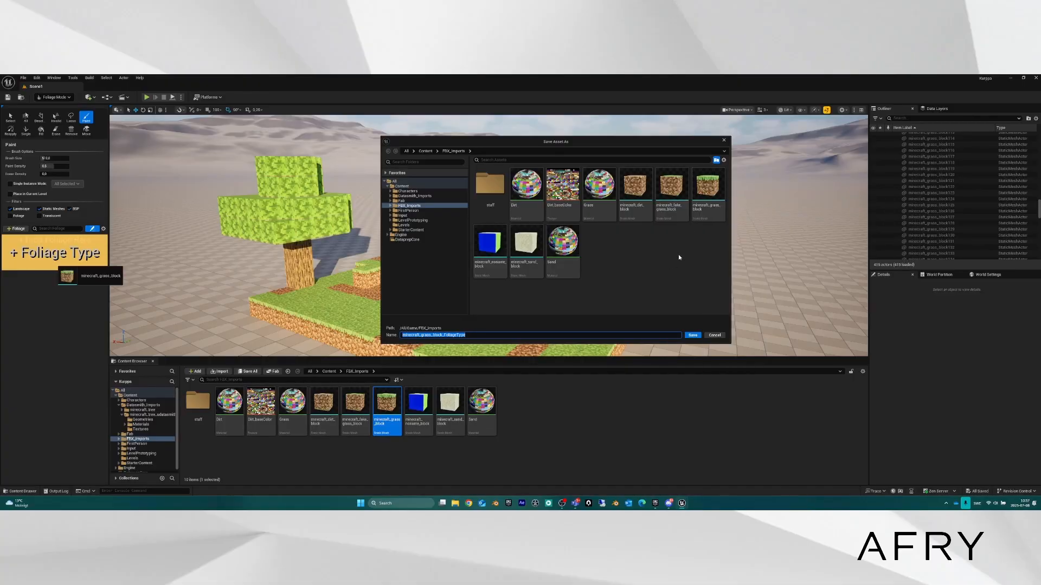
{"action": "left_click", "coordinate": [616, 249]}
Create a Foliage folder in the save dialog and save the grass block foliage type there.
{"action": "right_click", "coordinate": [618, 249]}
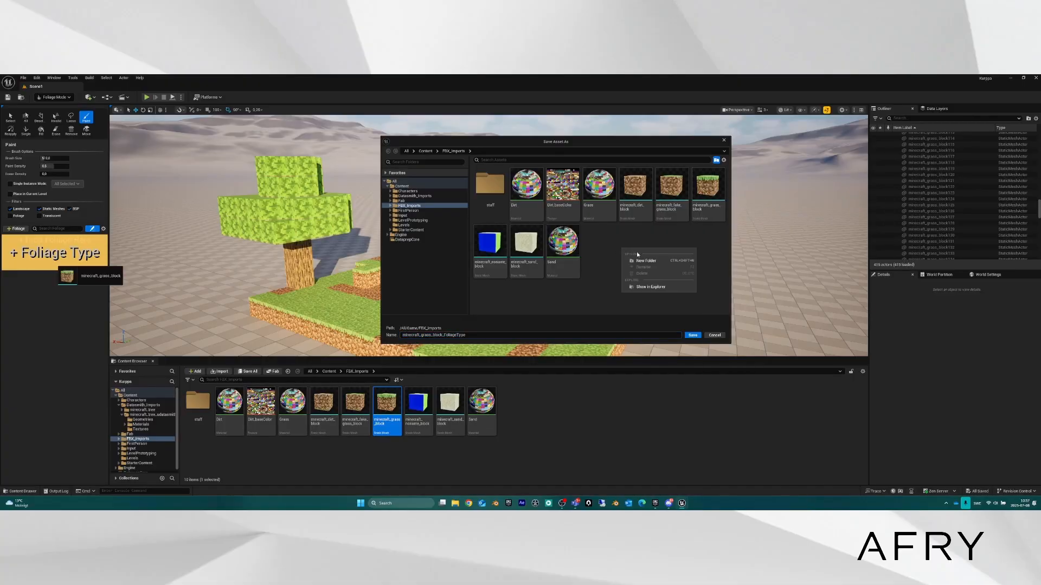
{"action": "left_click", "coordinate": [646, 261]}
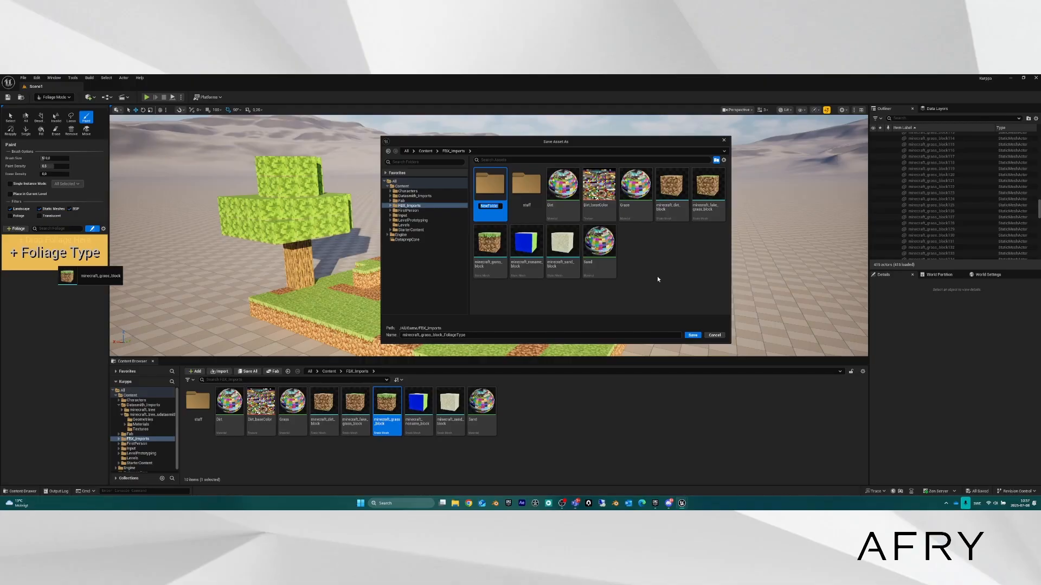
{"action": "type", "text": "Foliage"}
{"action": "key", "text": "Return"}
{"action": "double_click", "coordinate": [494, 203]}
{"action": "left_click", "coordinate": [693, 336]}
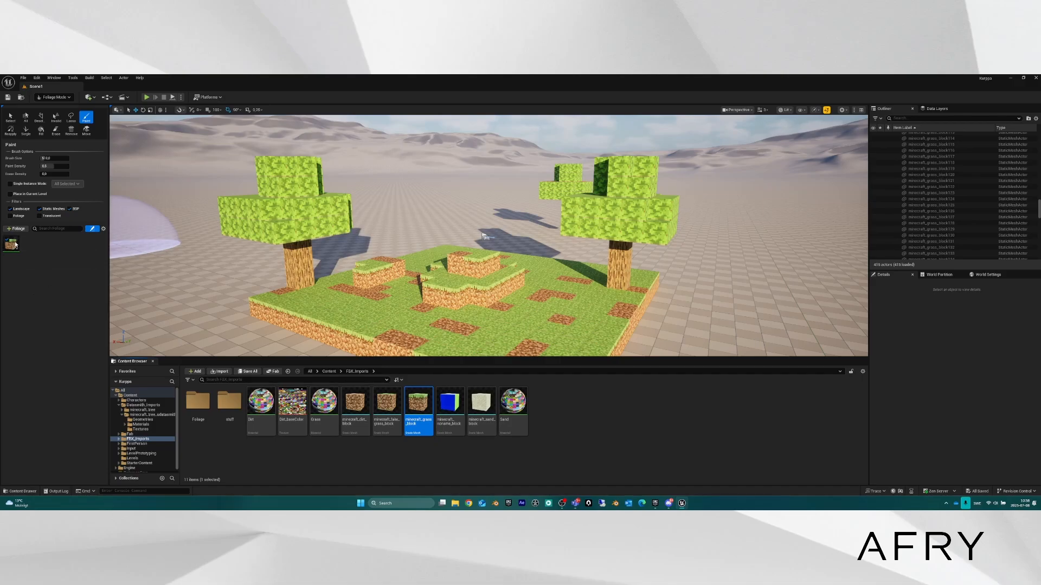
Add minecraft_dirt_block as a foliage type, saving it in the Foliage folder.
{"action": "double_click", "coordinate": [198, 402]}
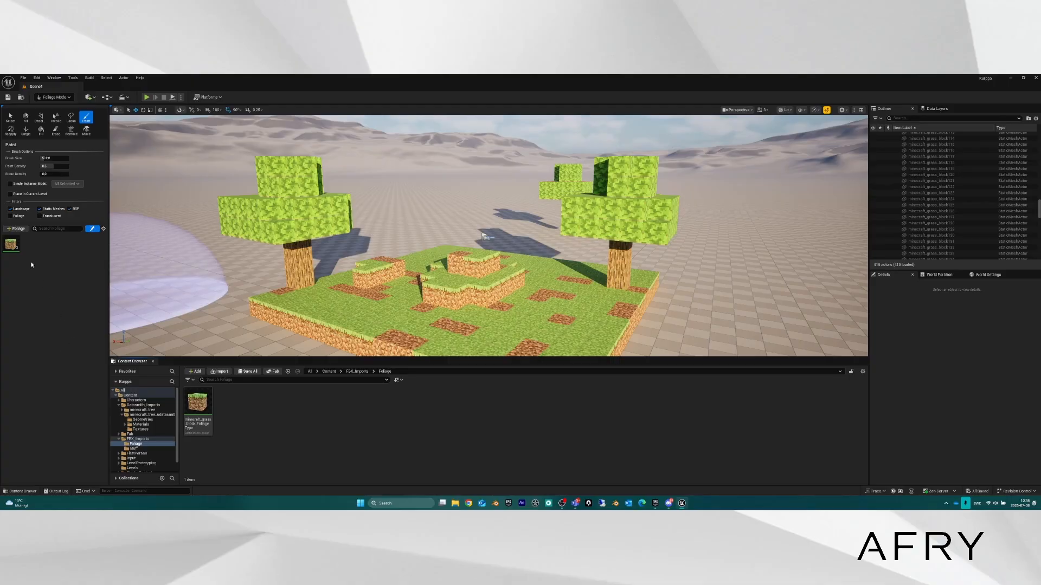
{"action": "left_click", "coordinate": [141, 440]}
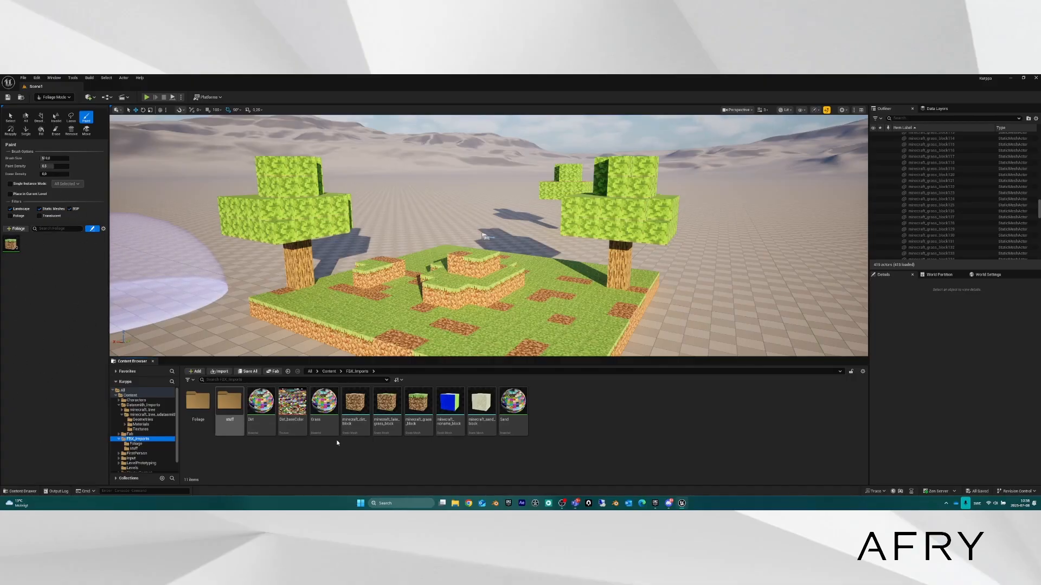
{"action": "left_click", "coordinate": [355, 406]}
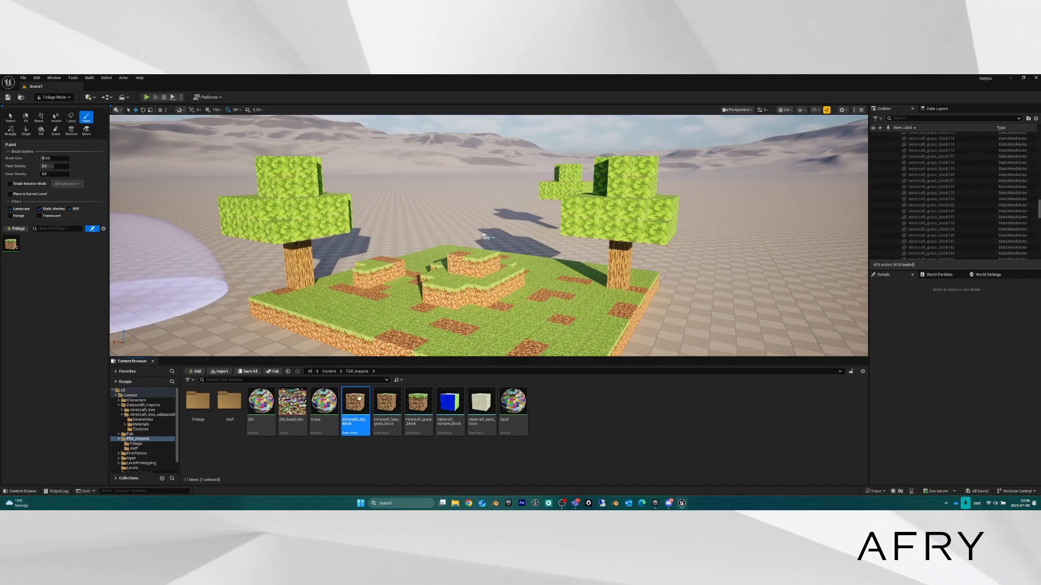
{"action": "left_click_drag", "start_coordinate": [359, 398], "coordinate": [61, 277]}
{"action": "left_click_drag", "start_coordinate": [349, 406], "coordinate": [57, 256]}
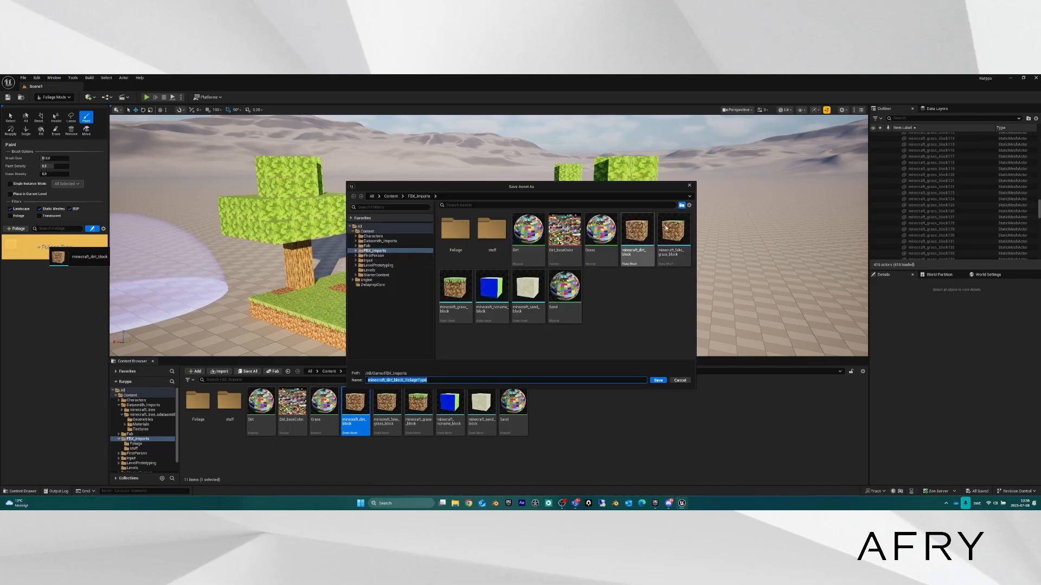
{"action": "double_click", "coordinate": [458, 237]}
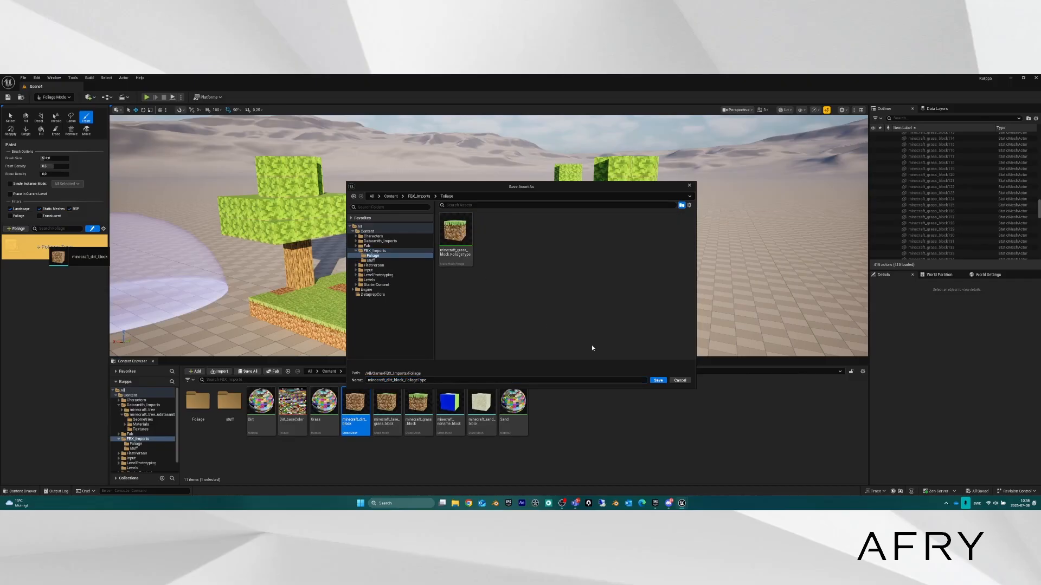
{"action": "left_click", "coordinate": [658, 380]}
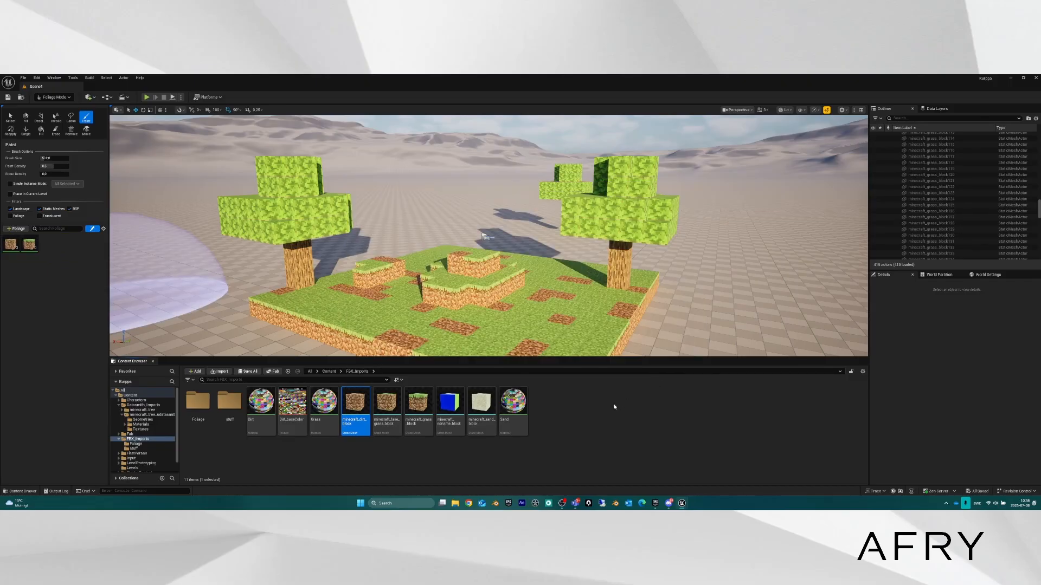
Add the tree mesh from minecraft_tree_udatasmith > Geometries as a foliage type and save it.
{"action": "left_click", "coordinate": [142, 410]}
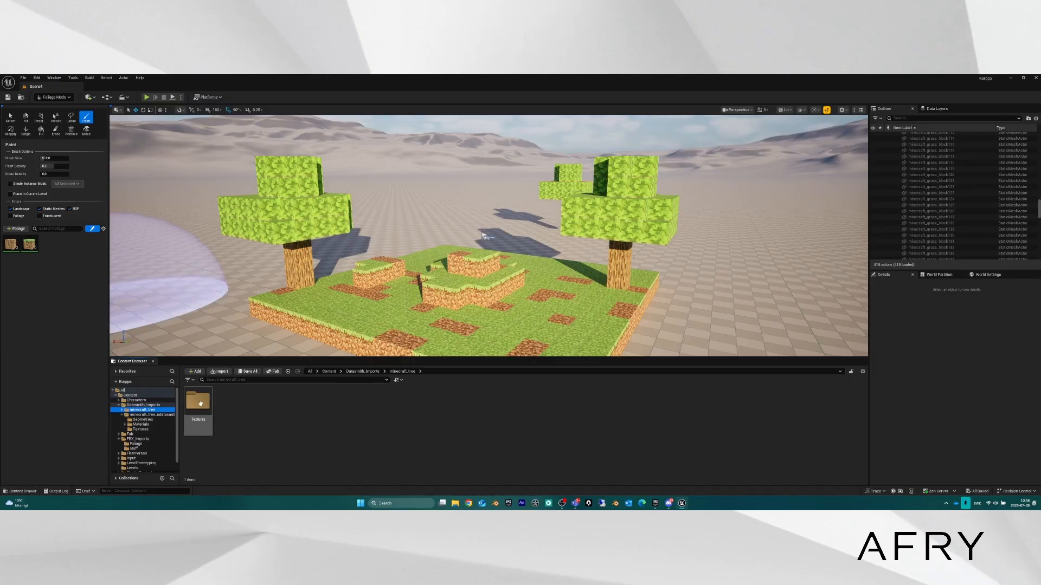
{"action": "left_click", "coordinate": [152, 415]}
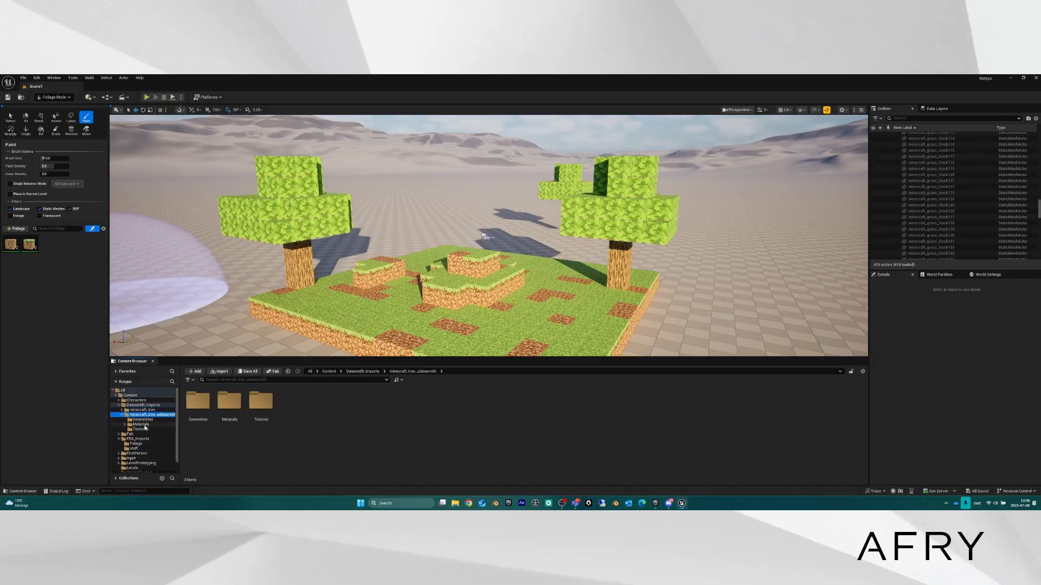
{"action": "left_click", "coordinate": [142, 420]}
{"action": "left_click_drag", "start_coordinate": [197, 402], "coordinate": [57, 247]}
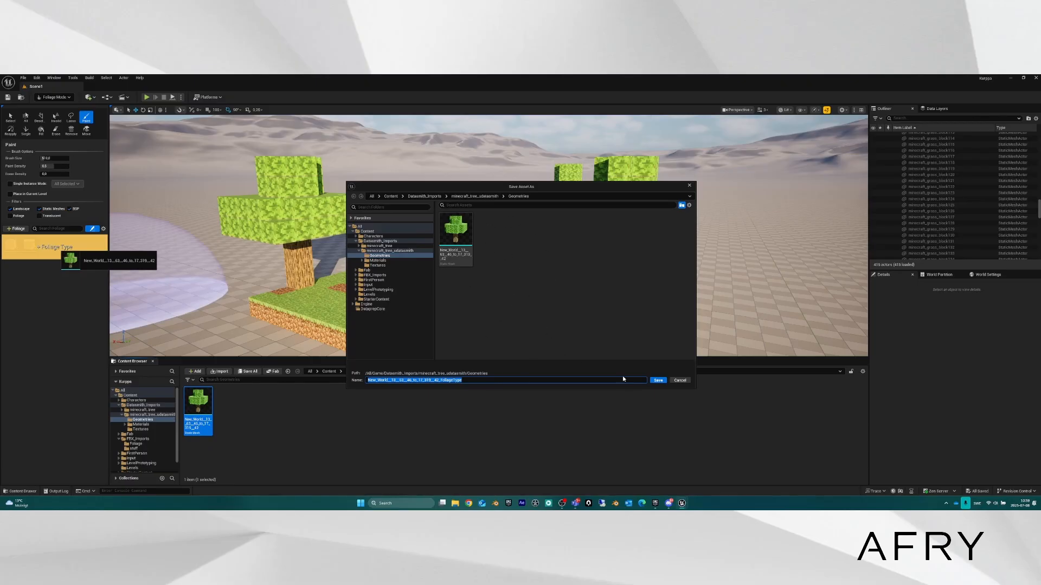
{"action": "left_click", "coordinate": [658, 380]}
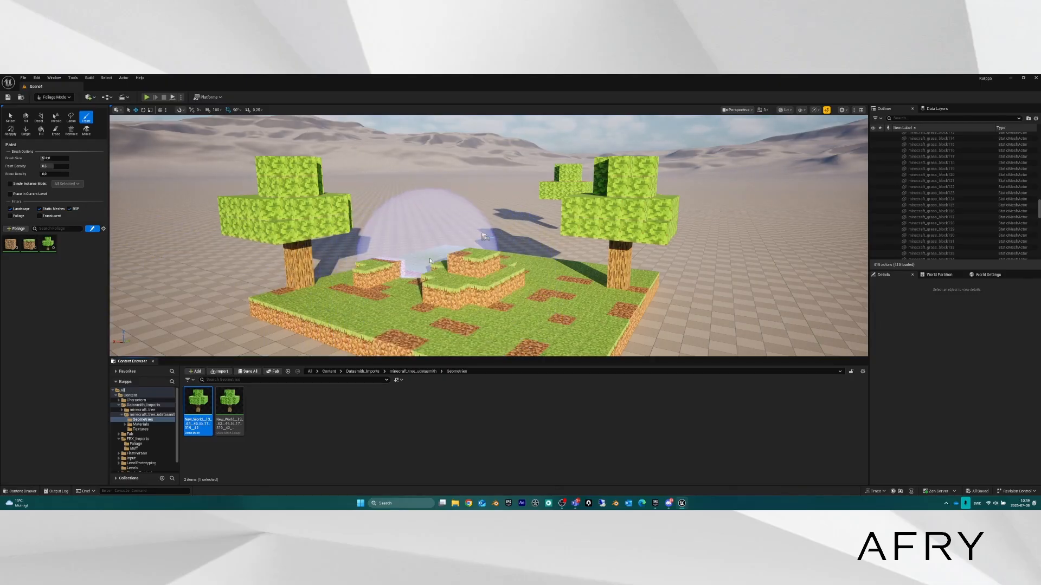
Test-paint trees and grass blocks onto the ground beside the island.
{"action": "key", "text": "s"}
{"action": "mouse_move", "coordinate": [433, 274]}
{"action": "right_mouse_down"}
{"action": "mouse_move", "coordinate": [309, 271]}
{"action": "mouse_move", "coordinate": [422, 274]}
{"action": "mouse_move", "coordinate": [398, 261]}
{"action": "right_mouse_up"}
{"action": "key", "text": "w"}
{"action": "key", "text": "d"}
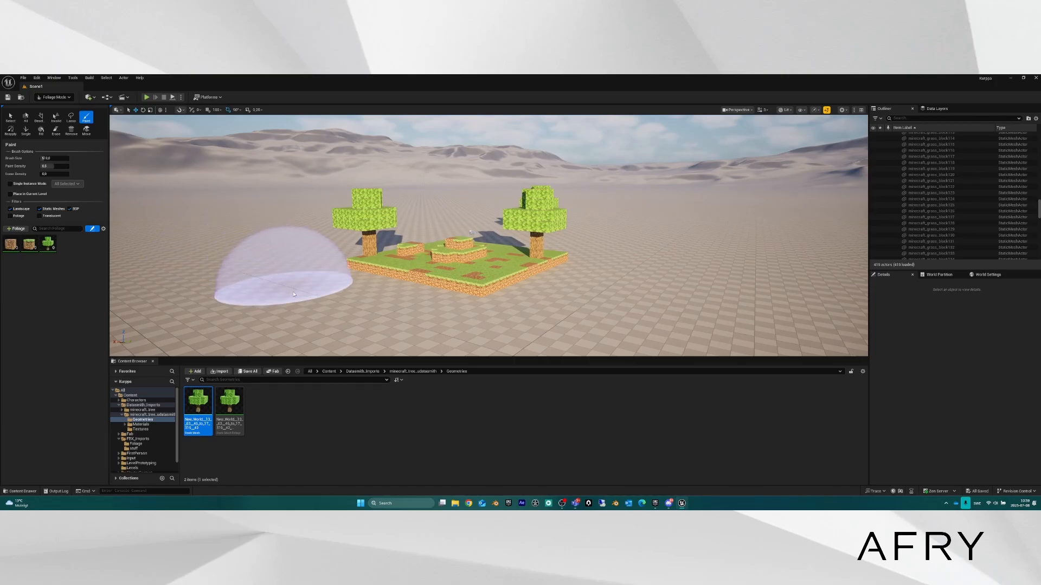
{"action": "left_click", "coordinate": [310, 304]}
{"action": "left_click_drag", "start_coordinate": [310, 305], "coordinate": [498, 328]}
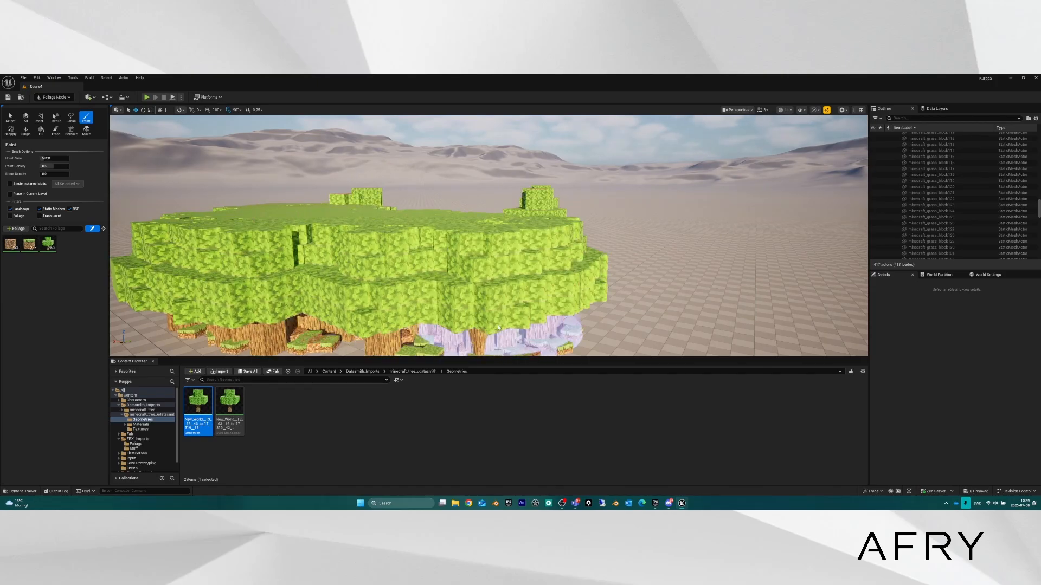
Toggle which block foliage types are active and undo the painted foliage.
{"action": "left_click", "coordinate": [25, 240]}
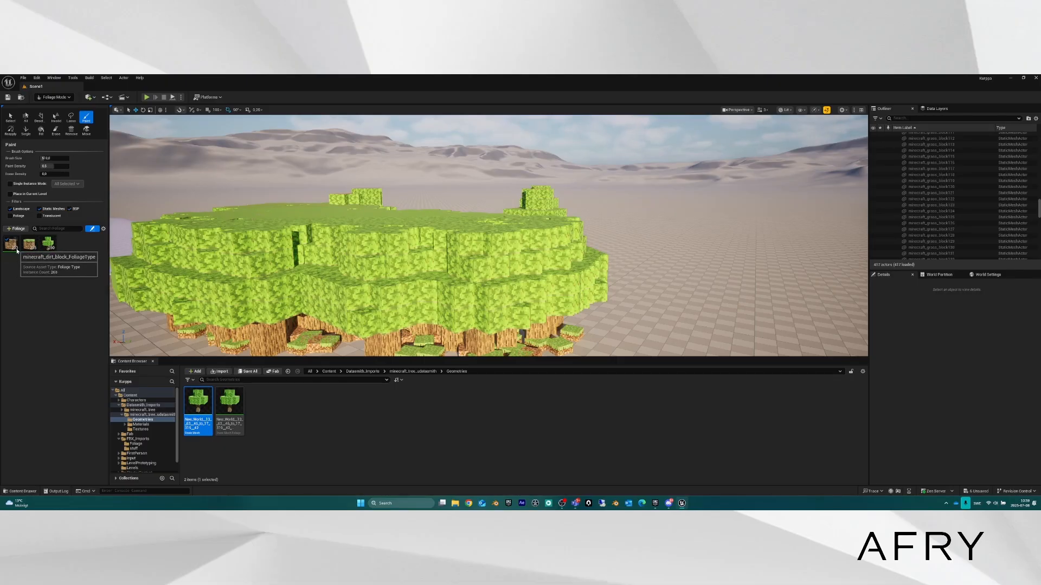
{"action": "left_click", "coordinate": [33, 250]}
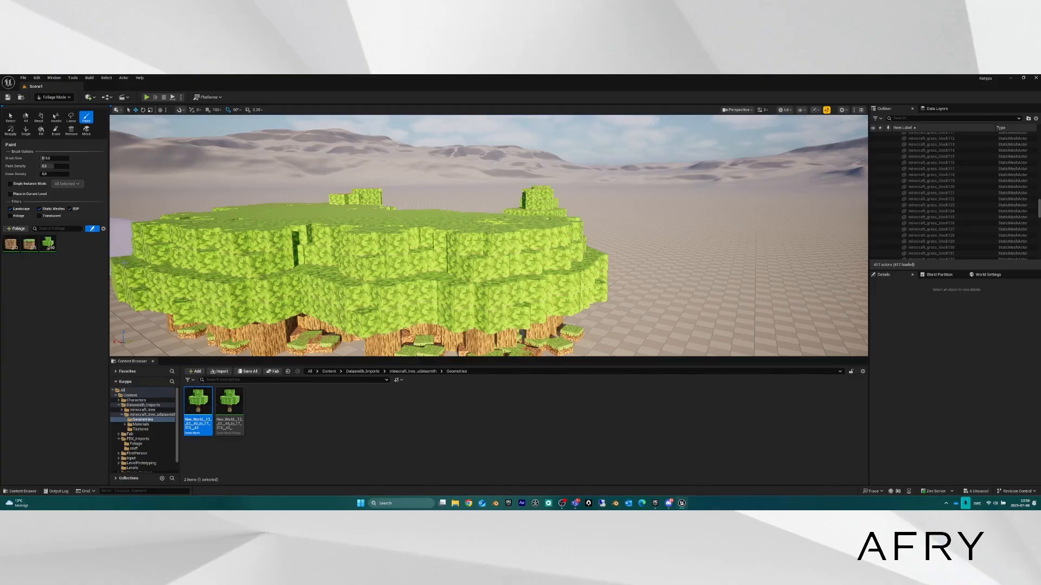
{"action": "right_click_drag", "start_coordinate": [347, 233], "coordinate": [147, 236]}
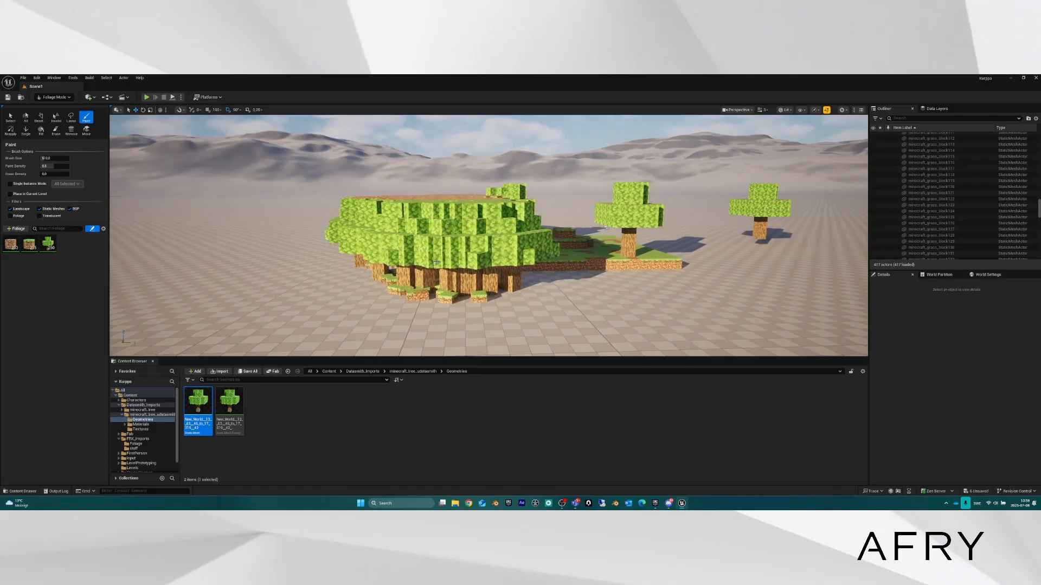
{"action": "key", "text": "ctrl+z"}
With the grass block type off, paint a cluster of trees, then undo it.
{"action": "right_click_drag", "start_coordinate": [427, 244], "coordinate": [510, 256]}
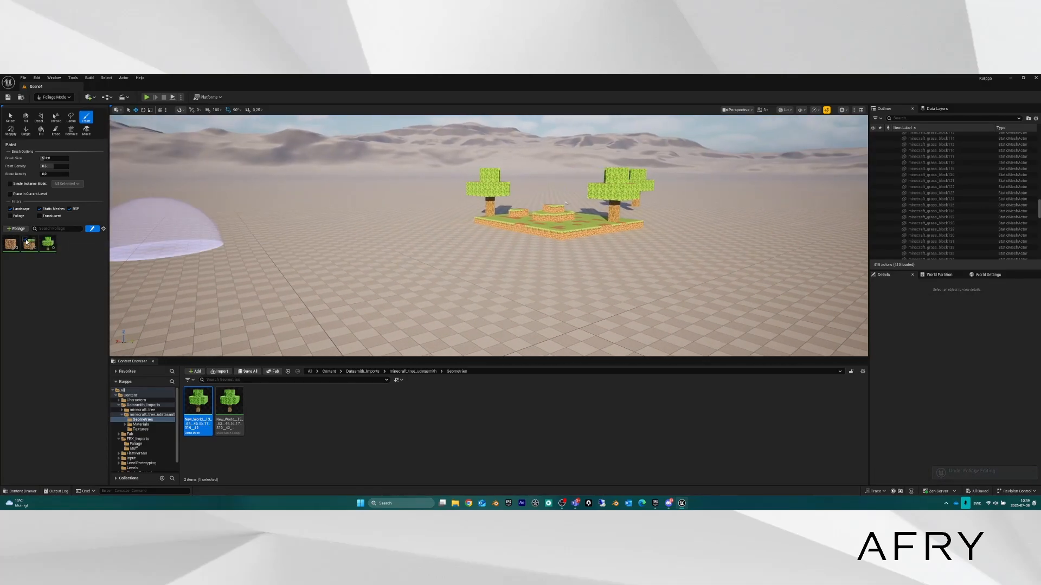
{"action": "left_click", "coordinate": [26, 239]}
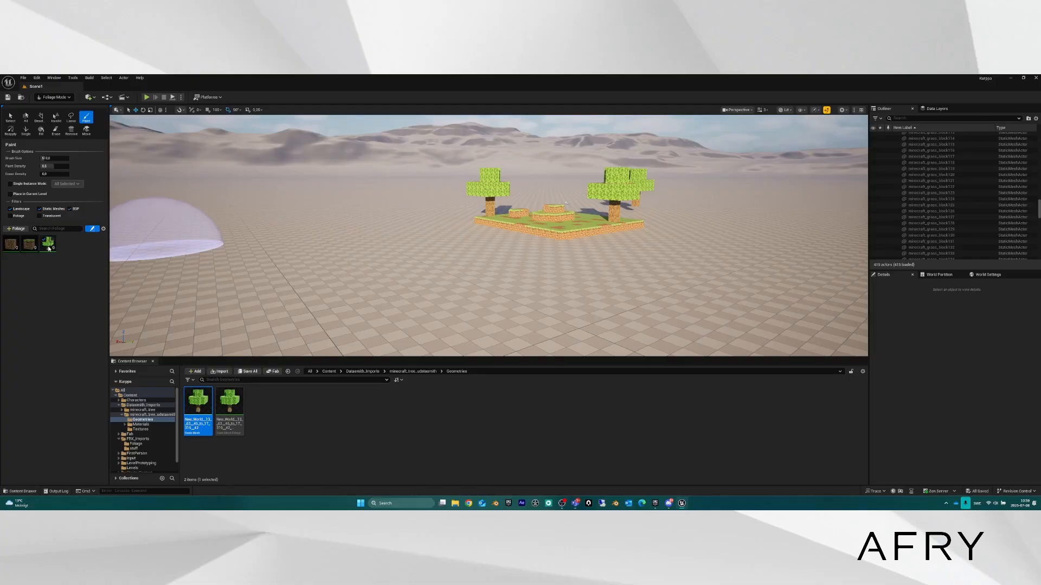
{"action": "left_click", "coordinate": [433, 262]}
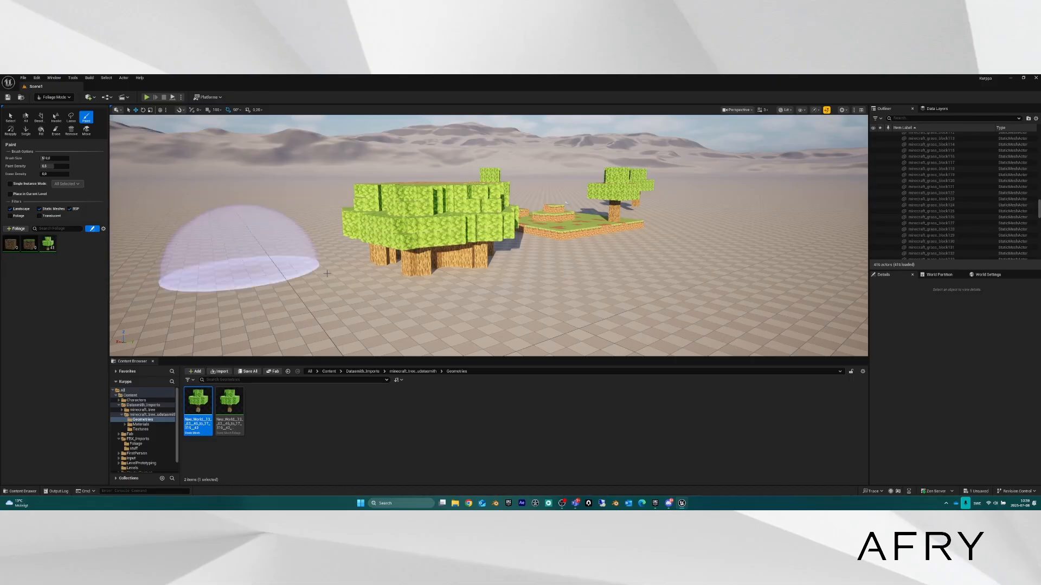
{"action": "mouse_move", "coordinate": [239, 269]}
{"action": "right_mouse_down"}
{"action": "mouse_move", "coordinate": [257, 331]}
{"action": "mouse_move", "coordinate": [239, 336]}
{"action": "mouse_move", "coordinate": [157, 271]}
{"action": "right_mouse_up"}
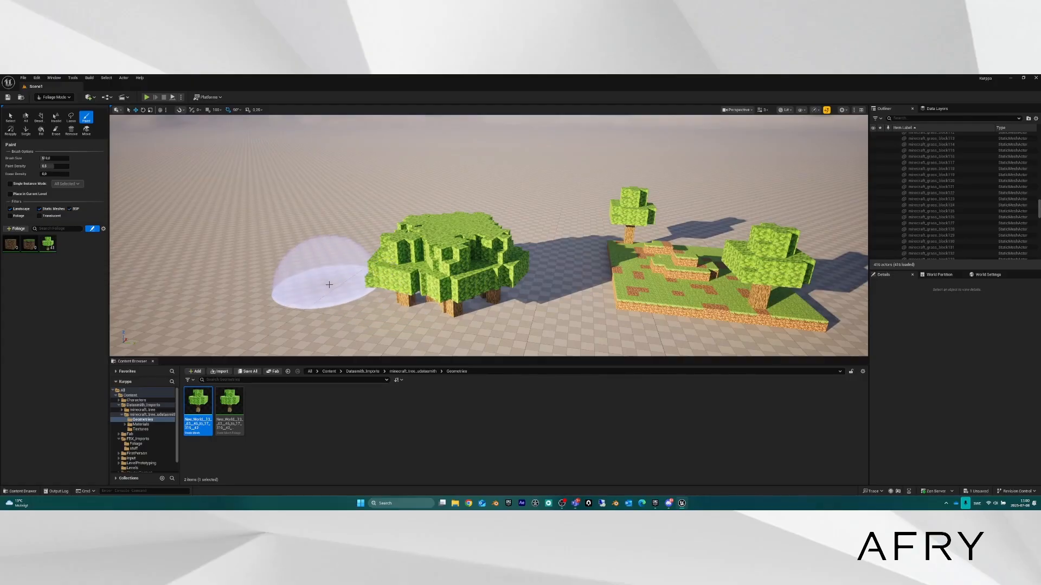
{"action": "key", "text": "ctrl+z"}
Paint a pair of trees, undo them, and set Paint Density to 0,5.
{"action": "scroll", "coordinate": [409, 266], "scroll_direction": "down", "scroll_amount": 3}
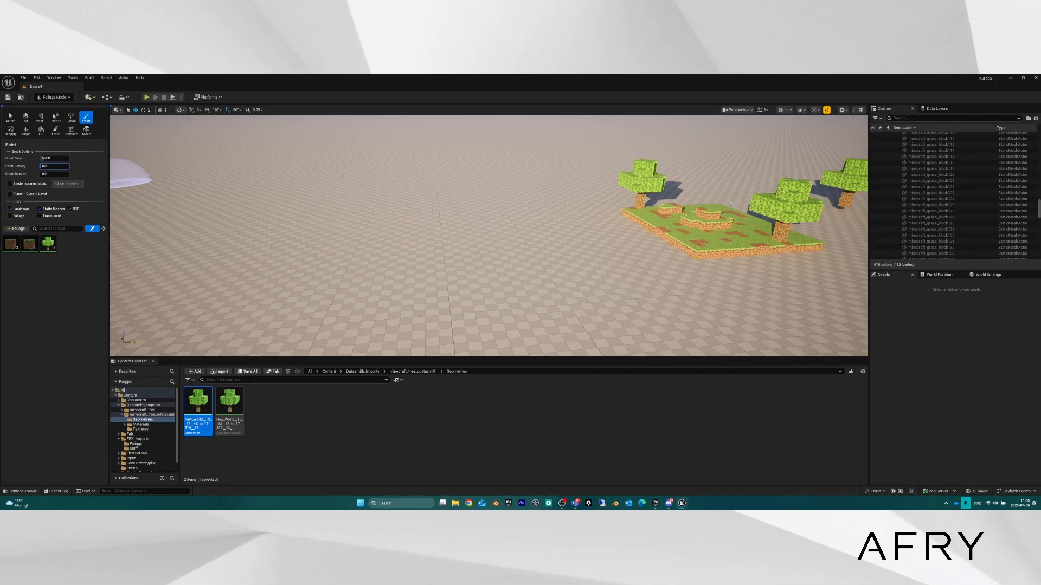
{"action": "left_click", "coordinate": [466, 232]}
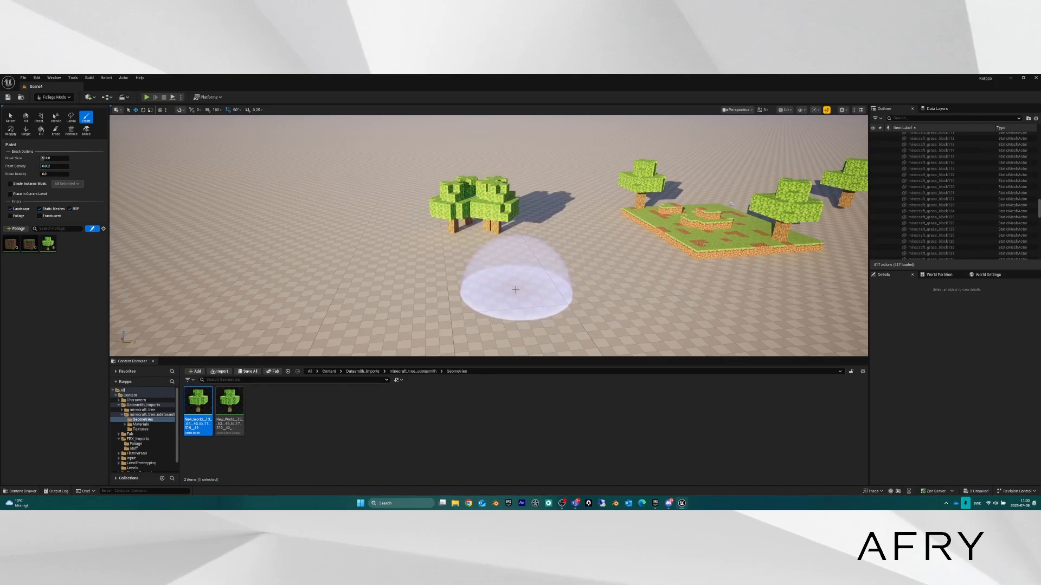
{"action": "mouse_move", "coordinate": [516, 290]}
{"action": "right_mouse_down"}
{"action": "mouse_move", "coordinate": [537, 279]}
{"action": "mouse_move", "coordinate": [517, 277]}
{"action": "mouse_move", "coordinate": [583, 314]}
{"action": "right_mouse_up"}
{"action": "key", "text": "w"}
{"action": "key", "text": "a"}
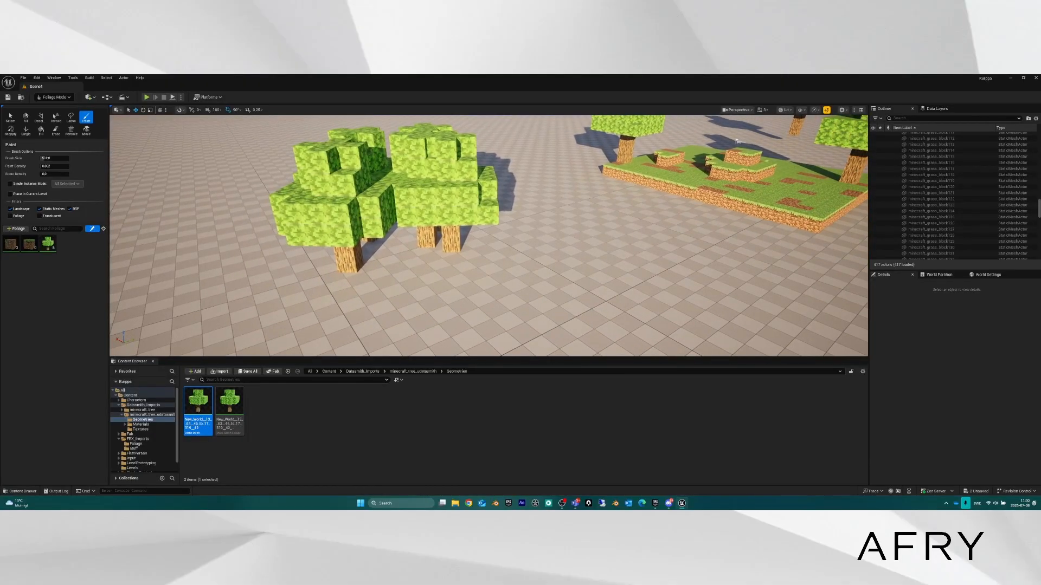
{"action": "left_click", "coordinate": [50, 167]}
{"action": "right_click_drag", "start_coordinate": [404, 209], "coordinate": [433, 208]}
{"action": "key", "text": "ctrl+z"}
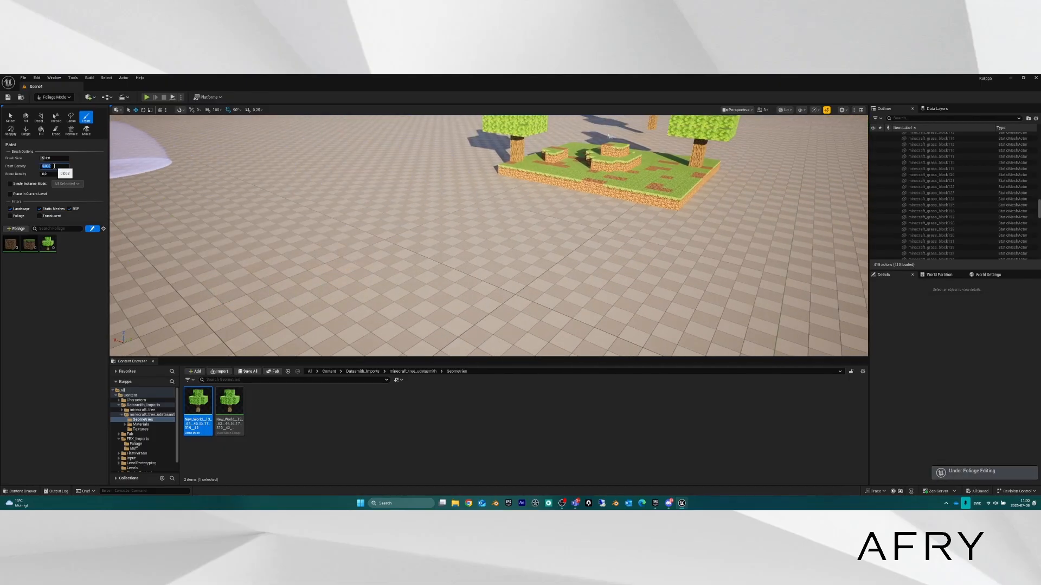
{"action": "type", "text": "0,5"}
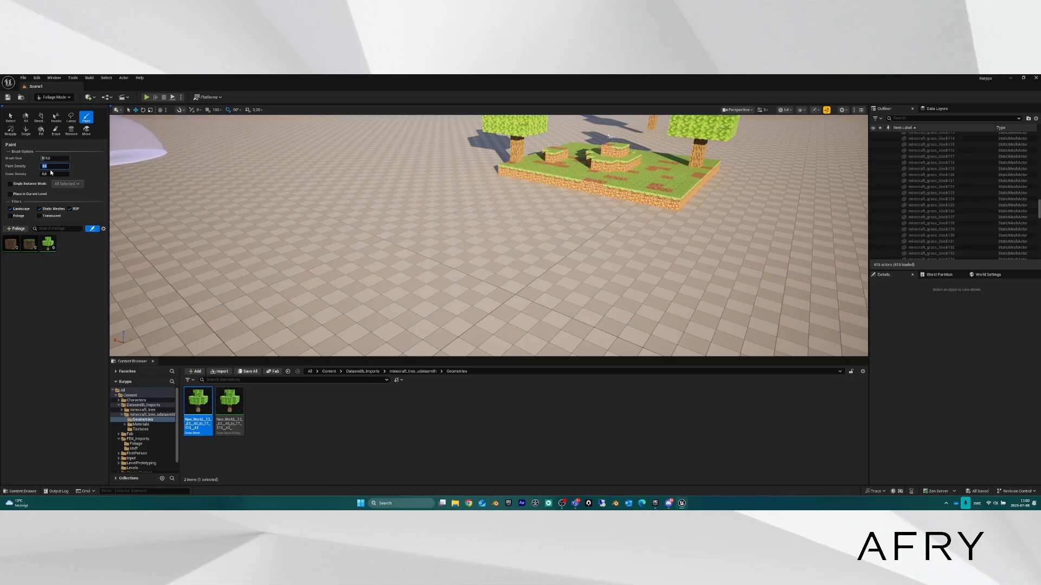
Set the tree foliage type's density to 1.
{"action": "left_click", "coordinate": [49, 251]}
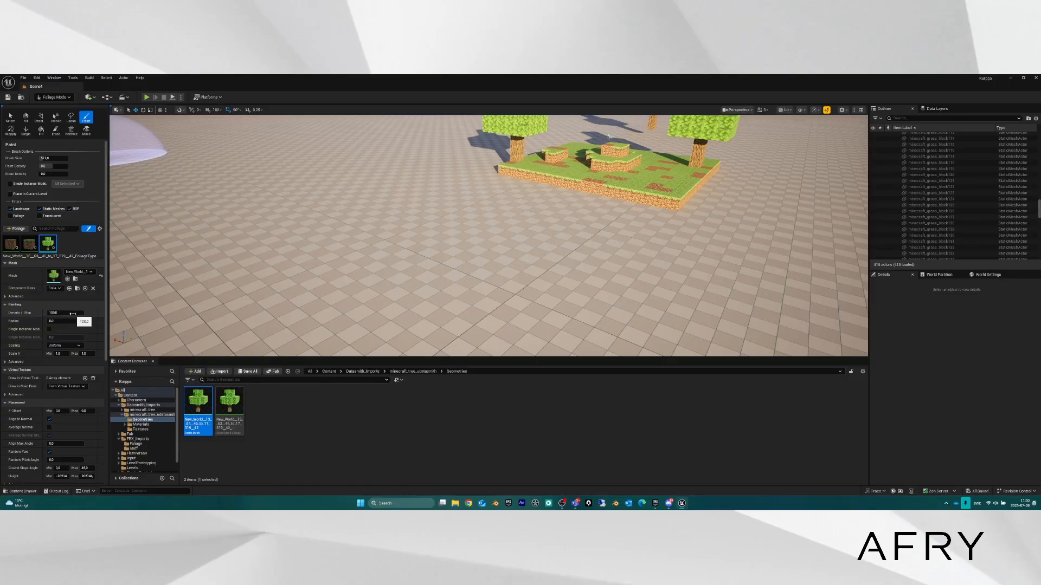
{"action": "left_click", "coordinate": [63, 314]}
{"action": "type", "text": "1"}
{"action": "key", "text": "Return"}
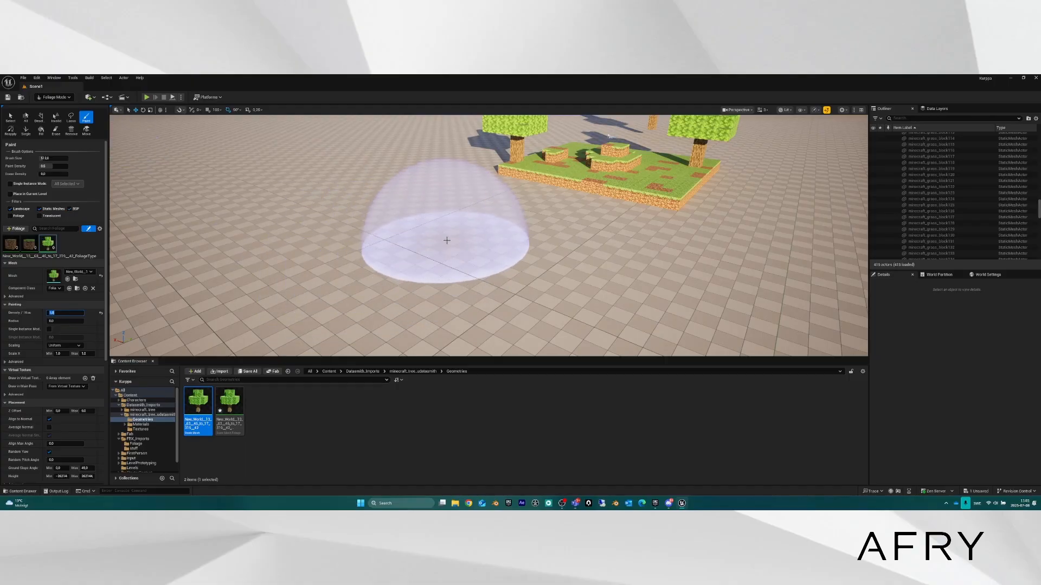
Test-paint several trees across the floor, then undo them all.
{"action": "left_click", "coordinate": [319, 214]}
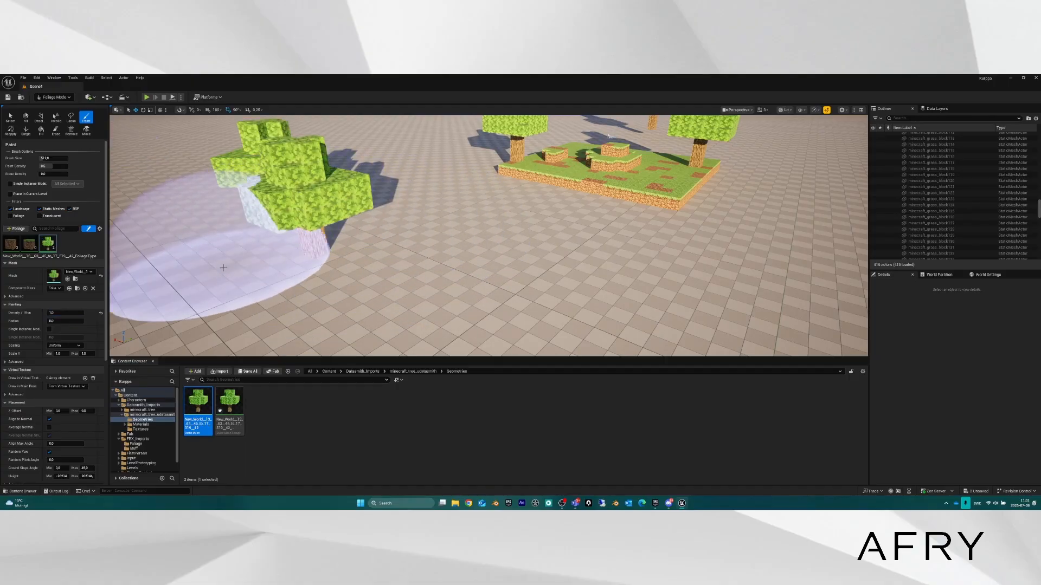
{"action": "mouse_move", "coordinate": [471, 295]}
{"action": "left_mouse_down"}
{"action": "mouse_move", "coordinate": [581, 233]}
{"action": "mouse_move", "coordinate": [665, 270]}
{"action": "mouse_move", "coordinate": [380, 313]}
{"action": "left_mouse_up"}
{"action": "mouse_move", "coordinate": [380, 313]}
{"action": "right_mouse_down"}
{"action": "mouse_move", "coordinate": [360, 324]}
{"action": "mouse_move", "coordinate": [387, 325]}
{"action": "mouse_move", "coordinate": [347, 322]}
{"action": "right_mouse_up"}
{"action": "key", "text": "s"}
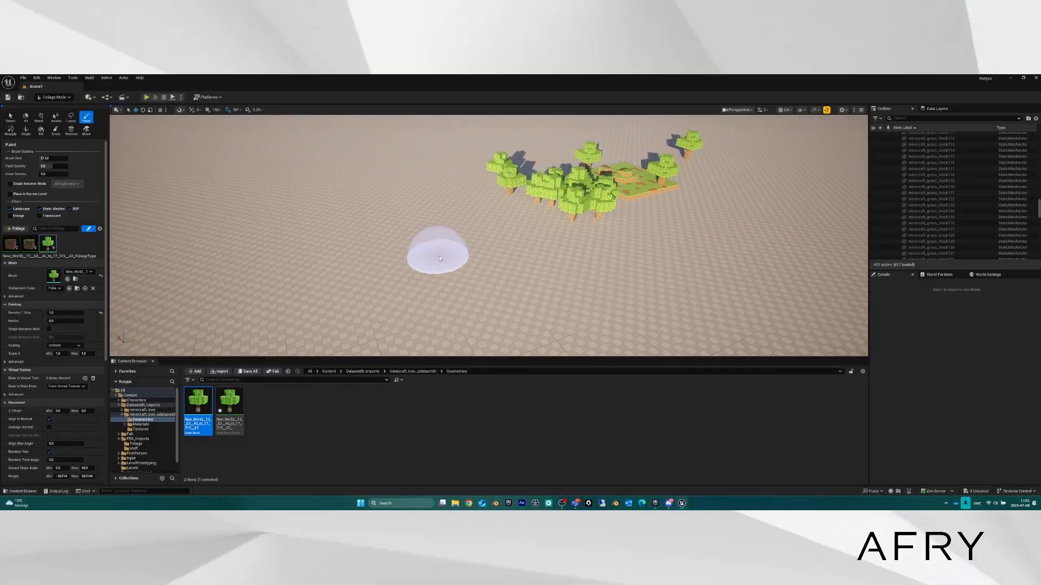
{"action": "mouse_move", "coordinate": [485, 244]}
{"action": "left_mouse_down"}
{"action": "mouse_move", "coordinate": [437, 228]}
{"action": "mouse_move", "coordinate": [425, 279]}
{"action": "mouse_move", "coordinate": [457, 239]}
{"action": "mouse_move", "coordinate": [448, 251]}
{"action": "mouse_move", "coordinate": [365, 246]}
{"action": "mouse_move", "coordinate": [332, 286]}
{"action": "mouse_move", "coordinate": [344, 314]}
{"action": "mouse_move", "coordinate": [260, 314]}
{"action": "mouse_move", "coordinate": [404, 288]}
{"action": "left_mouse_up"}
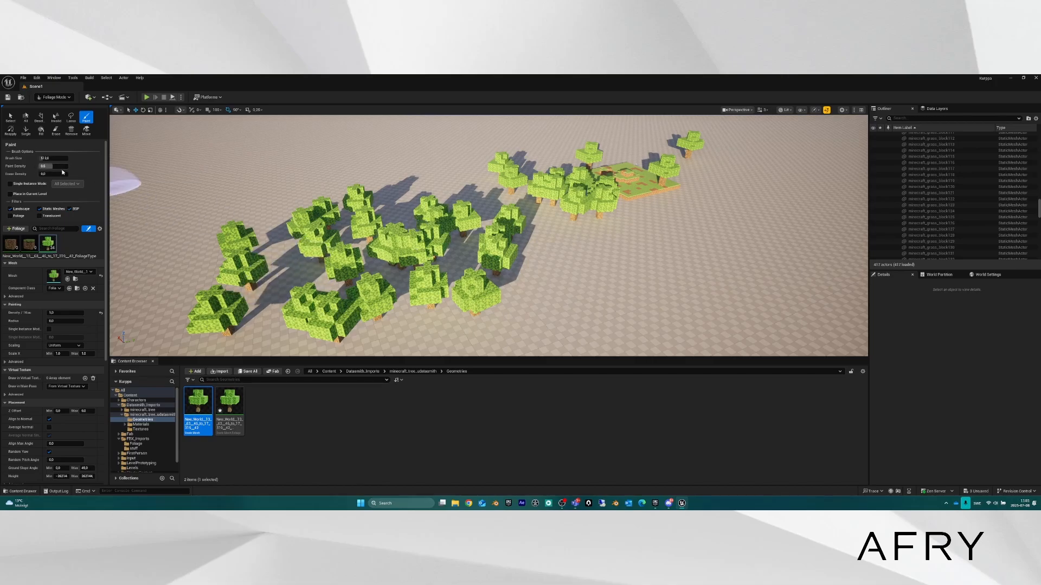
{"action": "key", "text": "ctrl+z"}
{"action": "key", "text": "ctrl+z"}
{"action": "key", "text": "ctrl+z"}
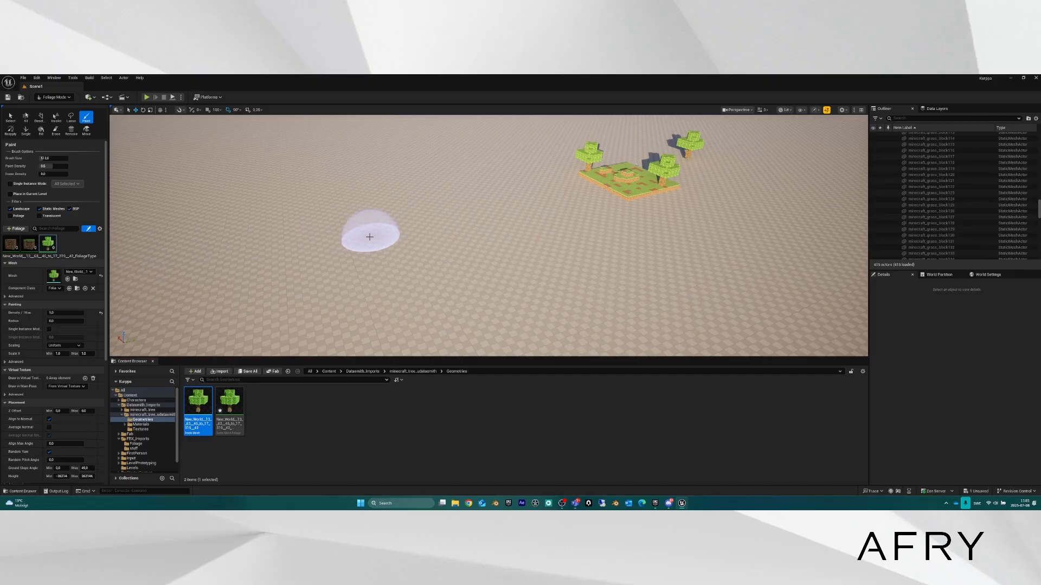
Select both the grass block and dirt block foliage types together.
{"action": "key", "text": "w"}
{"action": "right_click_drag", "start_coordinate": [405, 245], "coordinate": [404, 245]}
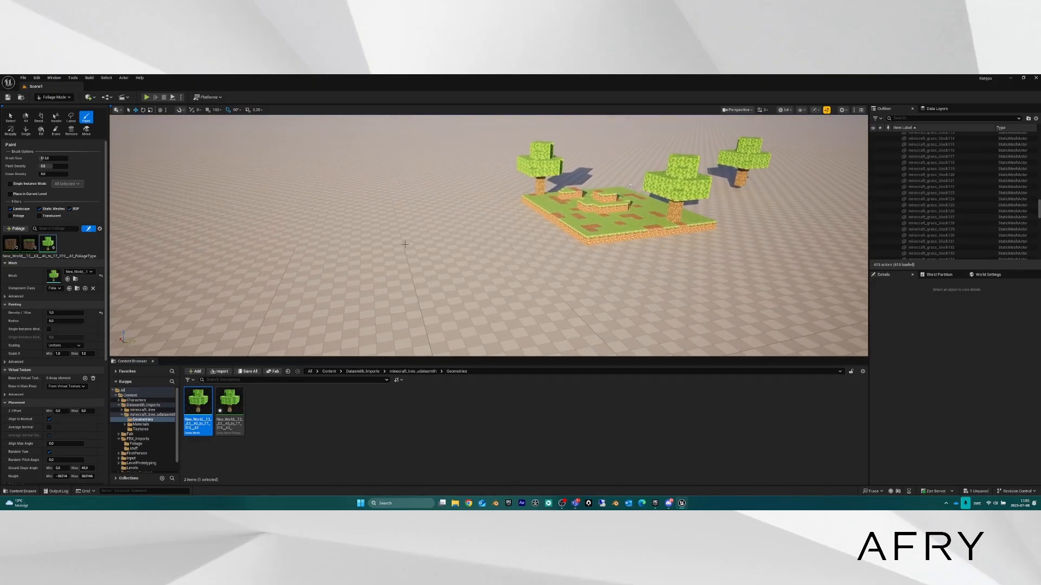
{"action": "left_click", "coordinate": [29, 248]}
{"action": "left_click", "coordinate": [17, 250], "text": "ctrl"}
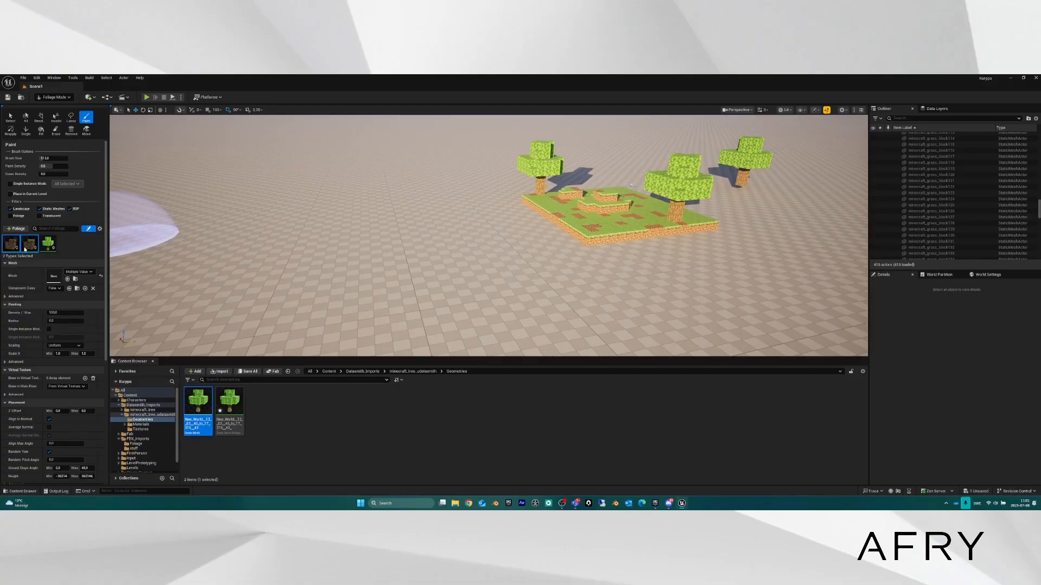
Set the shared density to 10.0, scatter grass and dirt blocks, then undo them.
{"action": "left_click", "coordinate": [69, 313]}
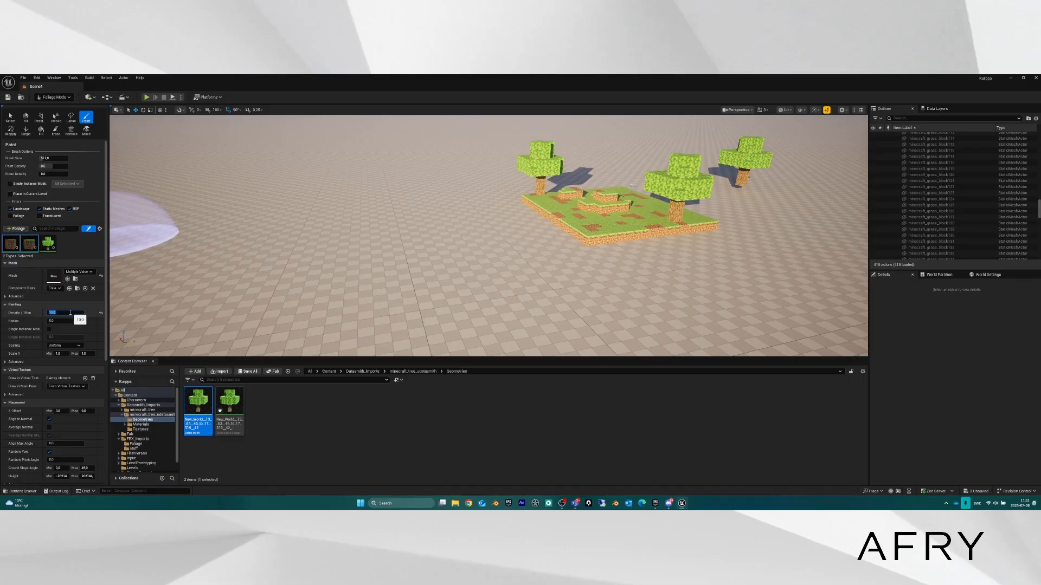
{"action": "left_click", "coordinate": [373, 247]}
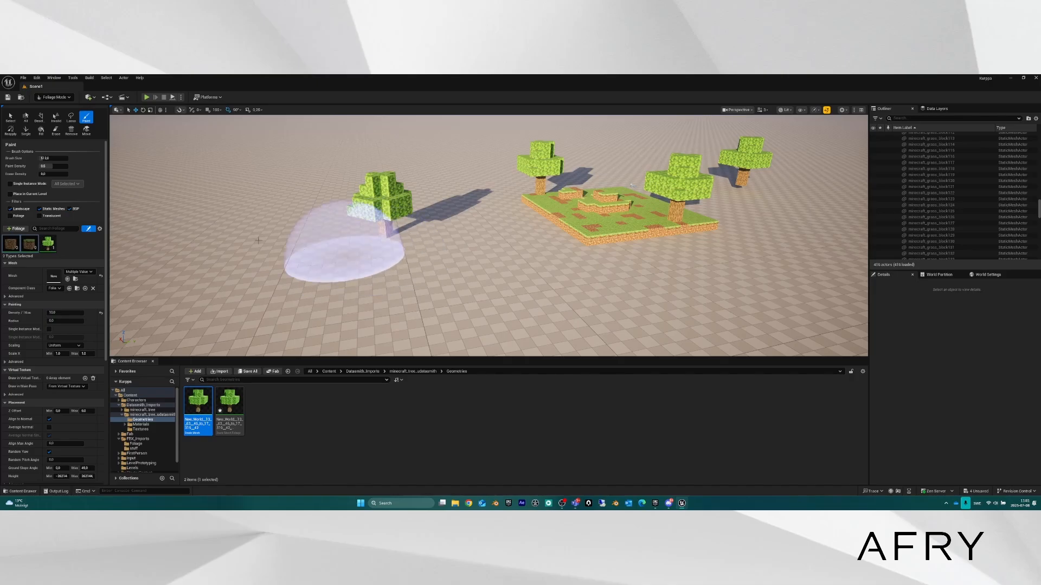
{"action": "key", "text": "ctrl+z"}
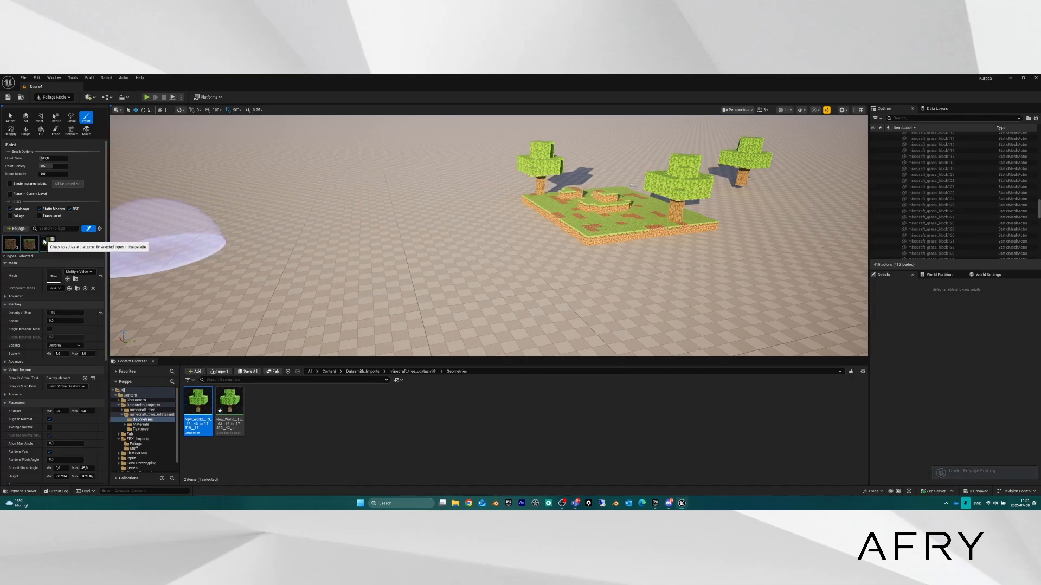
{"action": "left_click", "coordinate": [26, 243]}
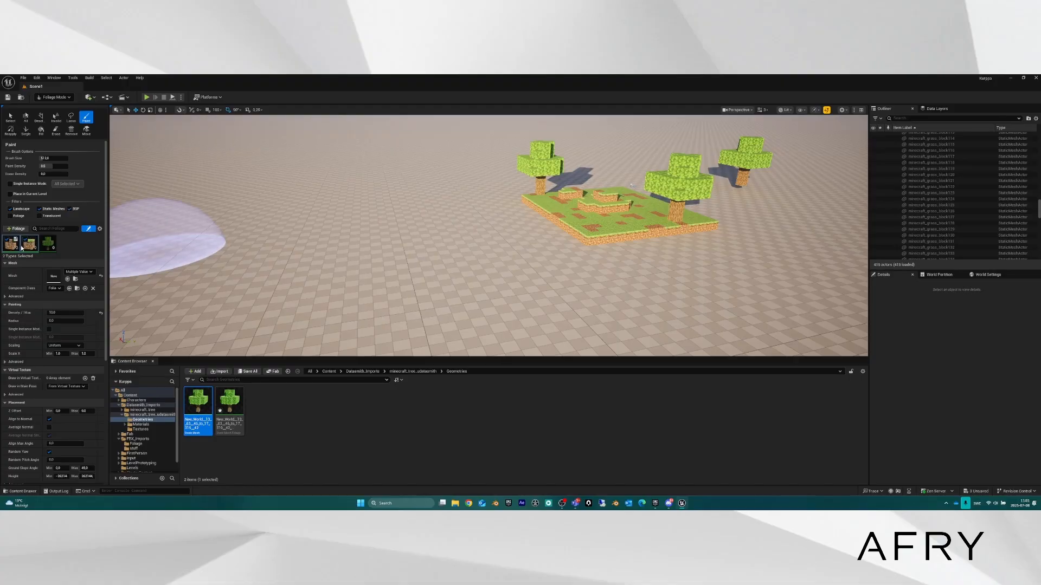
{"action": "left_click", "coordinate": [345, 249]}
{"action": "mouse_move", "coordinate": [345, 249]}
{"action": "left_mouse_down"}
{"action": "mouse_move", "coordinate": [365, 326]}
{"action": "mouse_move", "coordinate": [434, 251]}
{"action": "mouse_move", "coordinate": [346, 221]}
{"action": "mouse_move", "coordinate": [428, 332]}
{"action": "mouse_move", "coordinate": [233, 298]}
{"action": "mouse_move", "coordinate": [279, 291]}
{"action": "mouse_move", "coordinate": [283, 275]}
{"action": "left_mouse_up"}
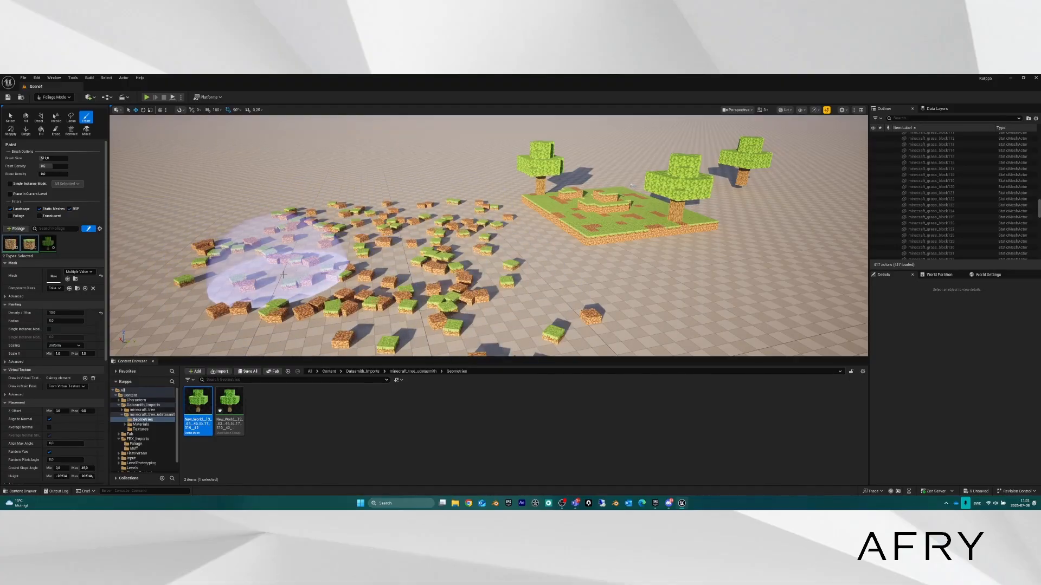
{"action": "key", "text": "ctrl+z"}
Paint another spread of grass and dirt blocks across the floor, inspect it, and undo it.
{"action": "left_click", "coordinate": [64, 313]}
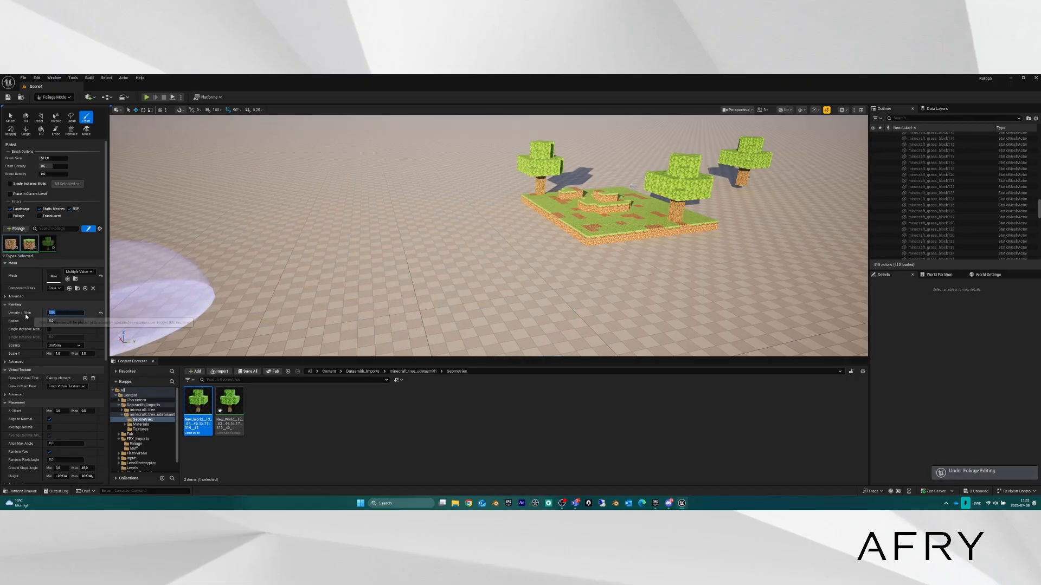
{"action": "mouse_move", "coordinate": [407, 228]}
{"action": "left_mouse_down"}
{"action": "mouse_move", "coordinate": [360, 267]}
{"action": "mouse_move", "coordinate": [413, 244]}
{"action": "mouse_move", "coordinate": [437, 313]}
{"action": "mouse_move", "coordinate": [348, 220]}
{"action": "mouse_move", "coordinate": [395, 278]}
{"action": "mouse_move", "coordinate": [77, 309]}
{"action": "left_mouse_up"}
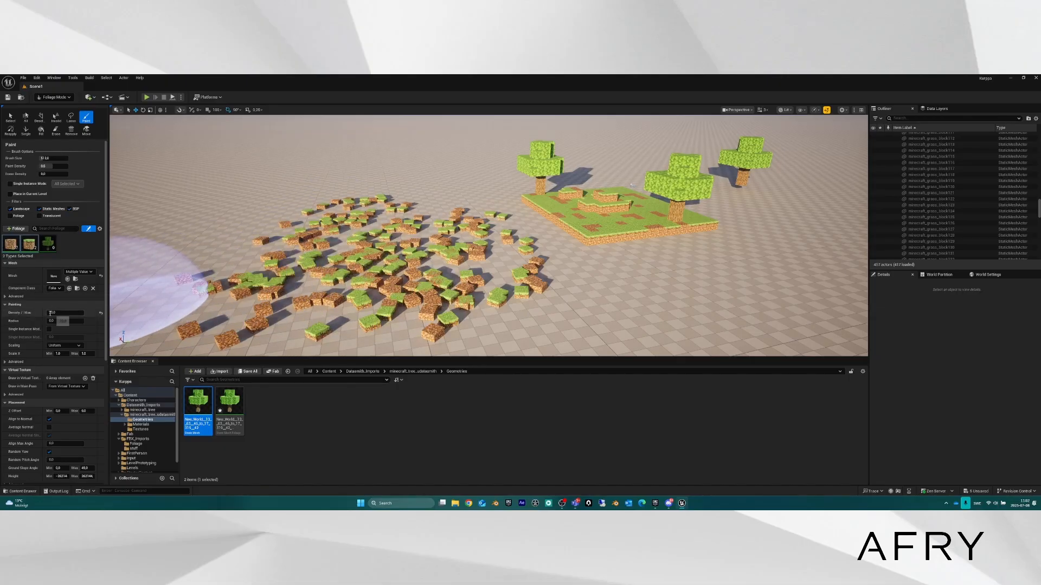
{"action": "mouse_move", "coordinate": [379, 236]}
{"action": "right_mouse_down"}
{"action": "mouse_move", "coordinate": [456, 320]}
{"action": "mouse_move", "coordinate": [442, 300]}
{"action": "mouse_move", "coordinate": [488, 260]}
{"action": "mouse_move", "coordinate": [436, 311]}
{"action": "right_mouse_up"}
{"action": "key", "text": "s"}
{"action": "scroll", "coordinate": [488, 260], "scroll_direction": "down", "scroll_amount": 1}
{"action": "key", "text": "w"}
{"action": "key", "text": "s"}
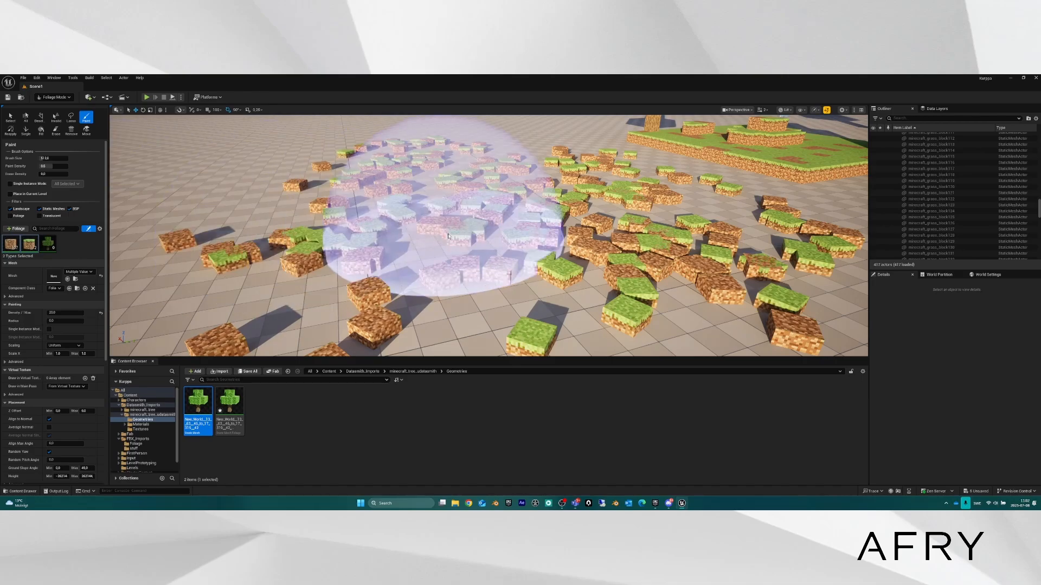
{"action": "right_click_drag", "start_coordinate": [451, 240], "coordinate": [451, 240]}
{"action": "key", "text": "s"}
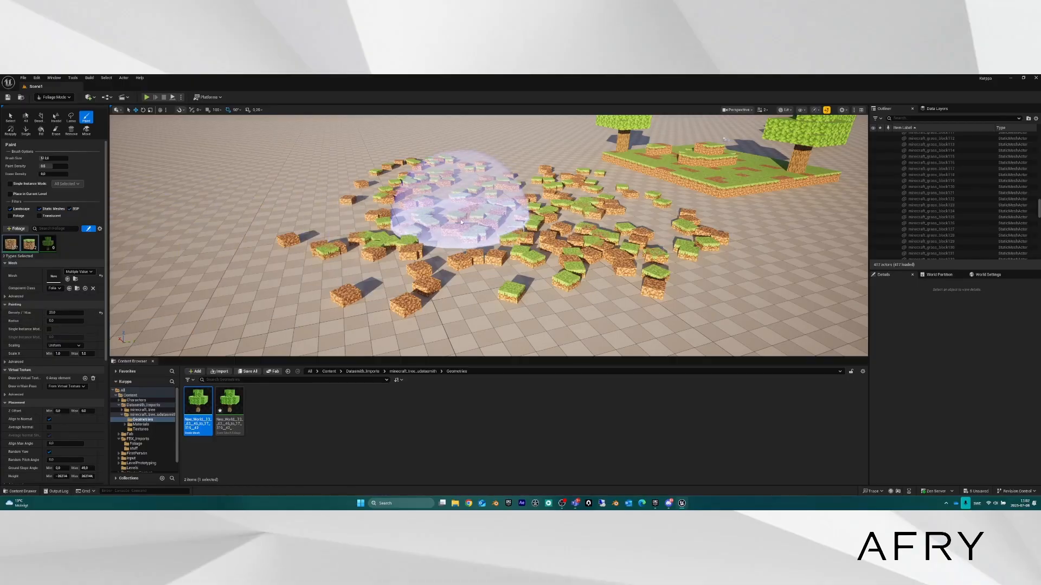
{"action": "key", "text": "ctrl+z"}
{"action": "key", "text": "ctrl+z"}
{"action": "right_click_drag", "start_coordinate": [438, 219], "coordinate": [520, 222]}
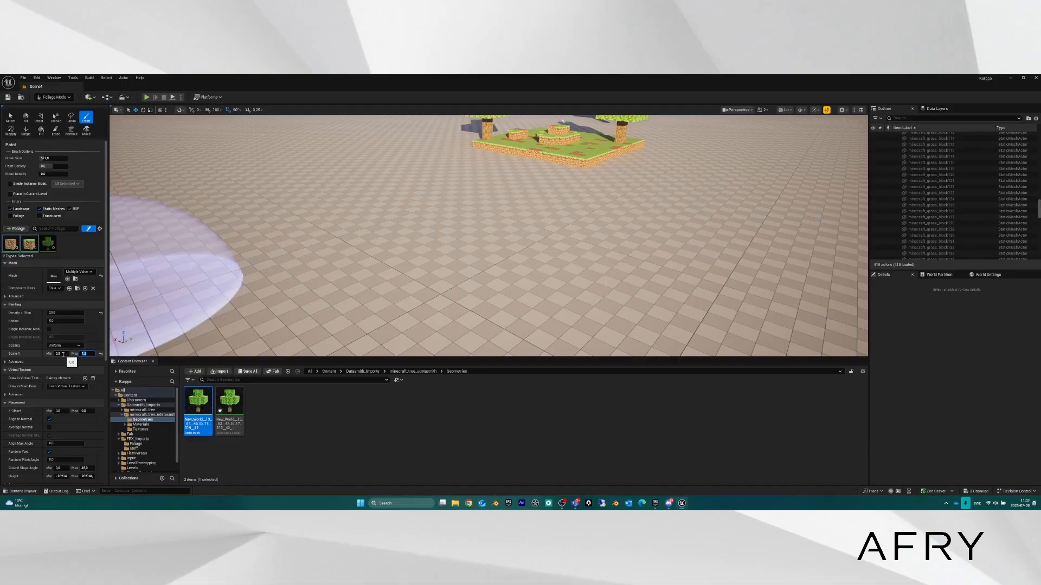
Paint grass and dirt blocks across the floor at the new scale.
{"action": "mouse_move", "coordinate": [399, 225]}
{"action": "left_mouse_down"}
{"action": "mouse_move", "coordinate": [332, 247]}
{"action": "mouse_move", "coordinate": [522, 281]}
{"action": "mouse_move", "coordinate": [465, 302]}
{"action": "mouse_move", "coordinate": [561, 292]}
{"action": "mouse_move", "coordinate": [462, 262]}
{"action": "left_mouse_up"}
{"action": "mouse_move", "coordinate": [461, 261]}
{"action": "right_mouse_down"}
{"action": "mouse_move", "coordinate": [410, 271]}
{"action": "mouse_move", "coordinate": [468, 261]}
{"action": "right_mouse_up"}
{"action": "key", "text": "w"}
{"action": "right_click_drag", "start_coordinate": [488, 236], "coordinate": [452, 247]}
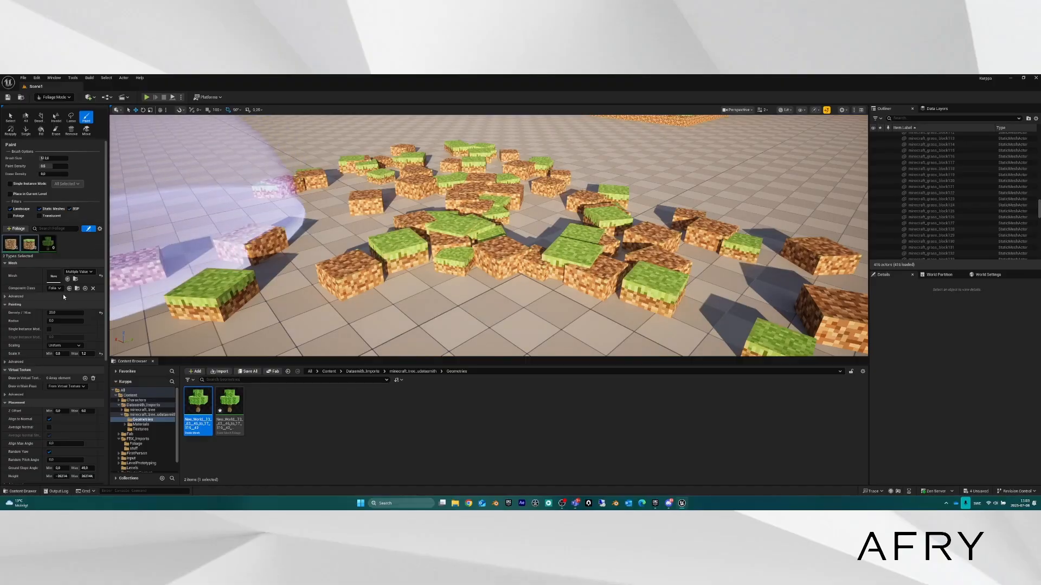
Leave Scaling on Uniform, glance at the Advanced painting options, and view the tree island.
{"action": "left_click", "coordinate": [72, 347]}
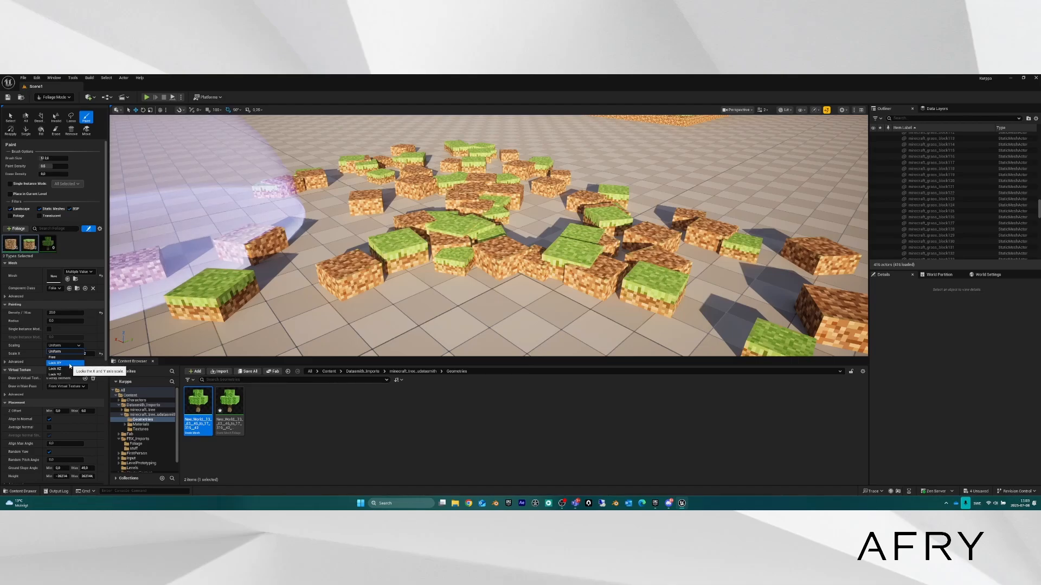
{"action": "left_click", "coordinate": [65, 353]}
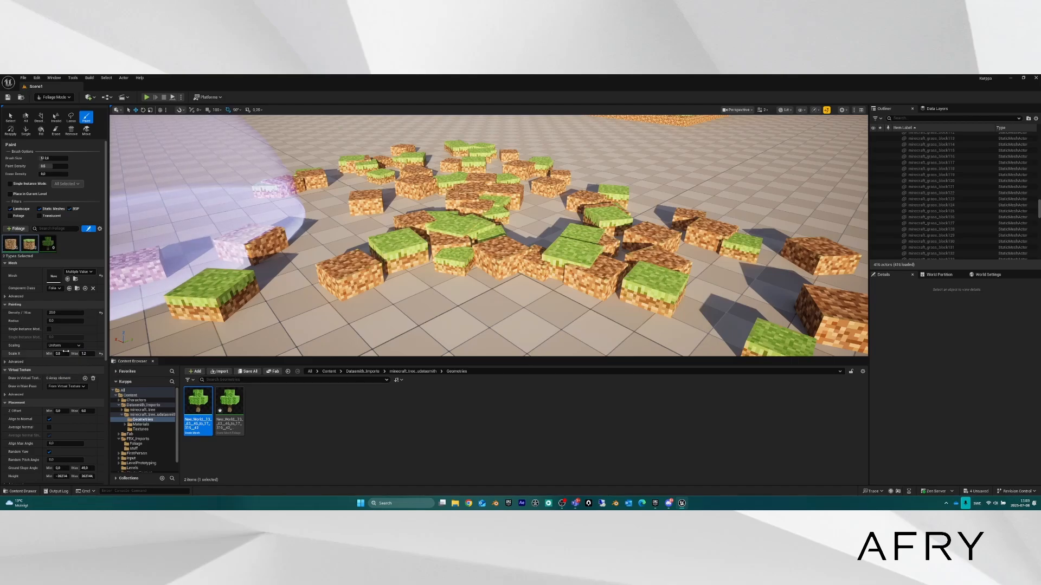
{"action": "left_click", "coordinate": [5, 362]}
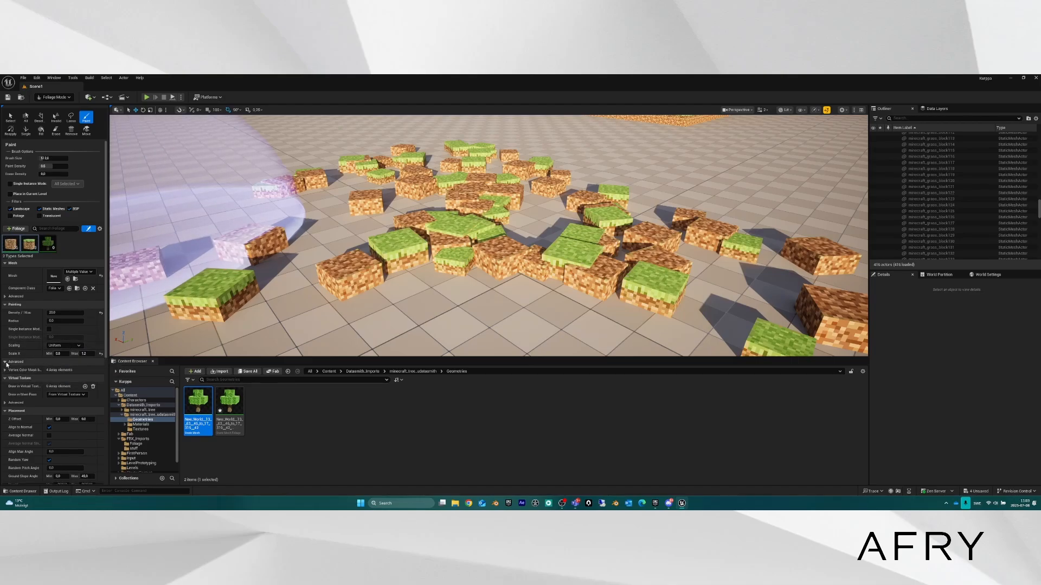
{"action": "left_click", "coordinate": [6, 362]}
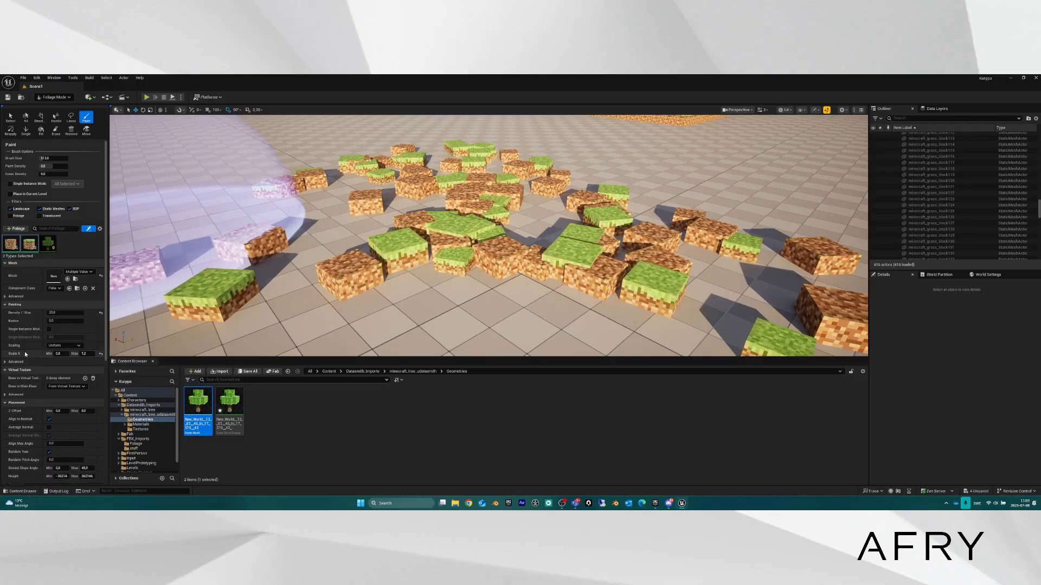
{"action": "scroll", "coordinate": [37, 370], "scroll_direction": "down", "scroll_amount": 3}
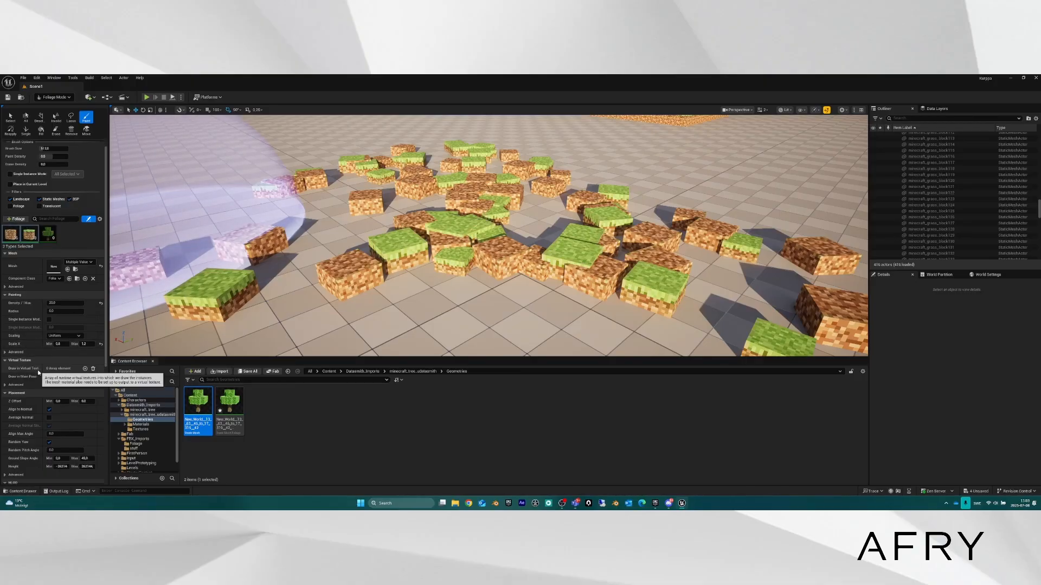
{"action": "scroll", "coordinate": [38, 375], "scroll_direction": "down", "scroll_amount": 1}
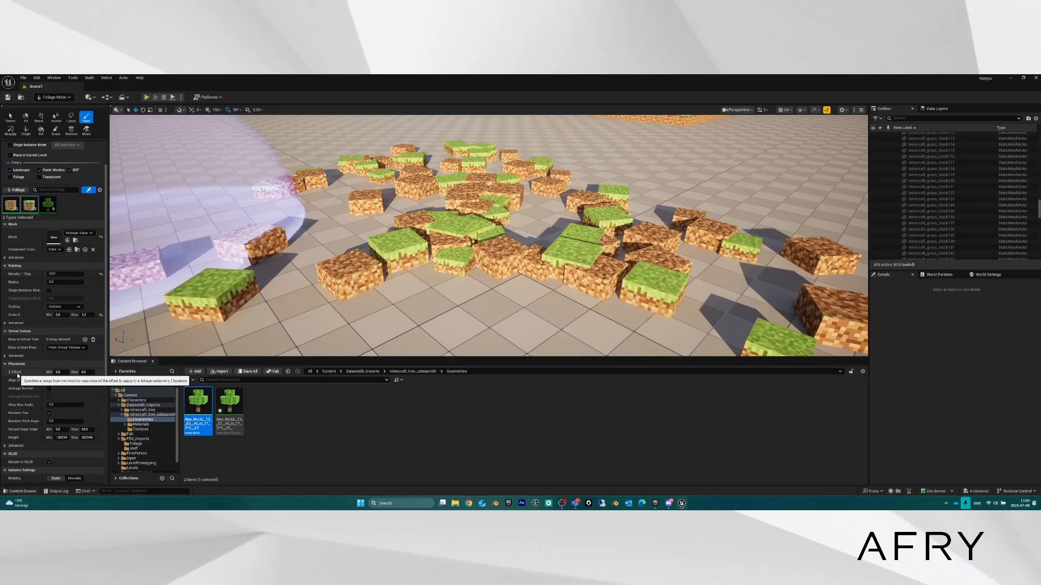
{"action": "mouse_move", "coordinate": [414, 247]}
{"action": "right_mouse_down"}
{"action": "mouse_move", "coordinate": [416, 258]}
{"action": "mouse_move", "coordinate": [512, 252]}
{"action": "mouse_move", "coordinate": [477, 234]}
{"action": "right_mouse_up"}
{"action": "key", "text": "a"}
{"action": "key", "text": "d"}
{"action": "key", "text": "a"}
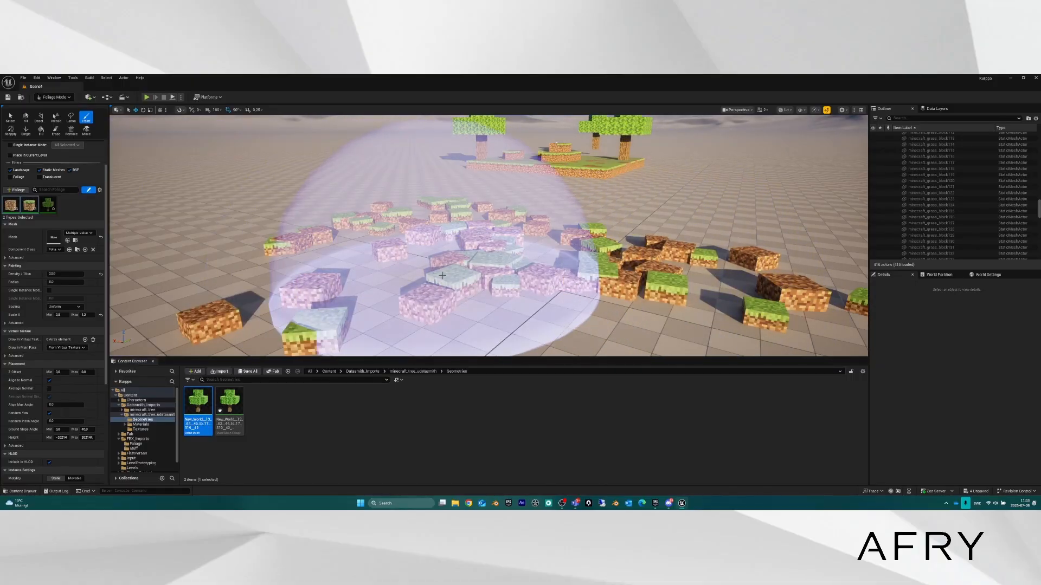
Undo the earlier grass blocks and repaint blocks across the floor using the new Z offset.
{"action": "key", "text": "ctrl+z"}
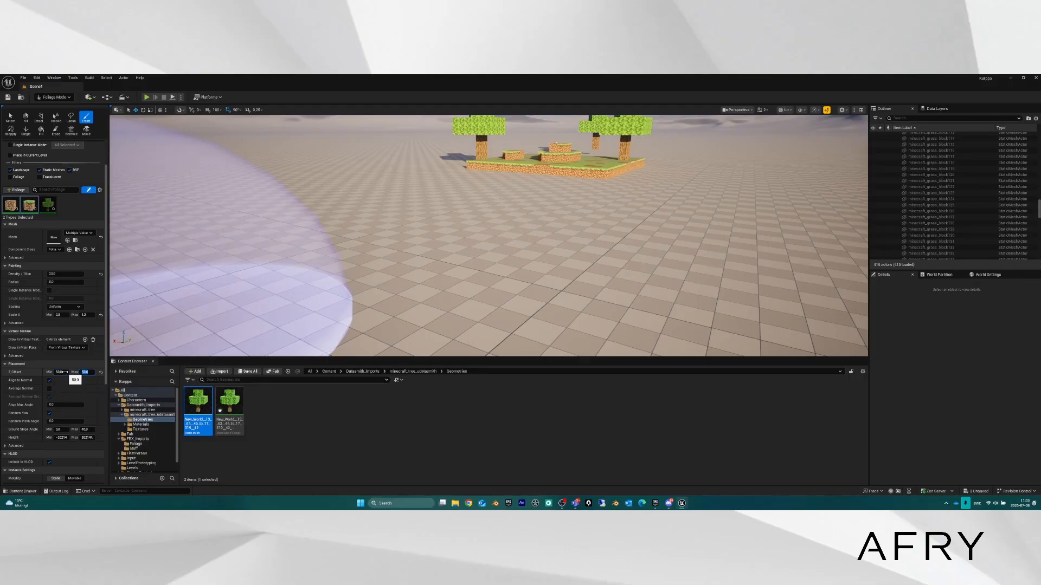
{"action": "mouse_move", "coordinate": [366, 307]}
{"action": "left_mouse_down"}
{"action": "mouse_move", "coordinate": [395, 291]}
{"action": "mouse_move", "coordinate": [569, 279]}
{"action": "mouse_move", "coordinate": [671, 223]}
{"action": "mouse_move", "coordinate": [661, 279]}
{"action": "left_mouse_up"}
{"action": "mouse_move", "coordinate": [662, 279]}
{"action": "right_mouse_down"}
{"action": "mouse_move", "coordinate": [647, 288]}
{"action": "mouse_move", "coordinate": [608, 162]}
{"action": "mouse_move", "coordinate": [569, 203]}
{"action": "mouse_move", "coordinate": [613, 217]}
{"action": "mouse_move", "coordinate": [618, 203]}
{"action": "mouse_move", "coordinate": [610, 222]}
{"action": "right_mouse_up"}
{"action": "key", "text": "q"}
{"action": "key", "text": "e"}
{"action": "key", "text": "w"}
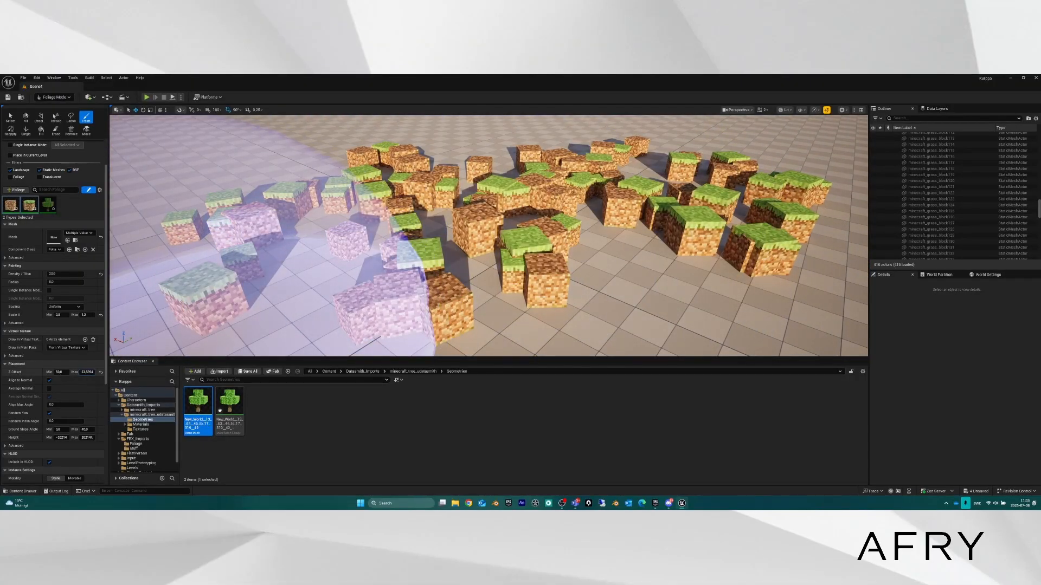
{"action": "left_click_drag", "start_coordinate": [87, 372], "coordinate": [85, 372]}
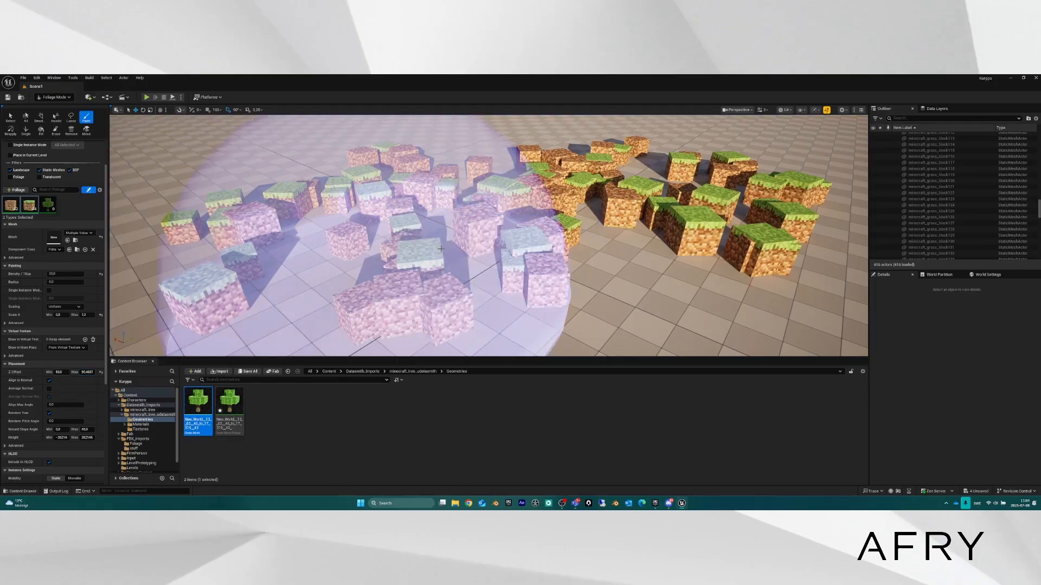
{"action": "key", "text": "s"}
{"action": "mouse_move", "coordinate": [355, 249]}
{"action": "right_mouse_down"}
{"action": "mouse_move", "coordinate": [282, 244]}
{"action": "mouse_move", "coordinate": [293, 238]}
{"action": "right_mouse_up"}
{"action": "mouse_move", "coordinate": [355, 239]}
{"action": "left_mouse_down"}
{"action": "mouse_move", "coordinate": [376, 222]}
{"action": "mouse_move", "coordinate": [373, 281]}
{"action": "mouse_move", "coordinate": [546, 262]}
{"action": "mouse_move", "coordinate": [540, 211]}
{"action": "left_mouse_up"}
{"action": "key", "text": "w"}
{"action": "mouse_move", "coordinate": [537, 209]}
{"action": "right_mouse_down"}
{"action": "mouse_move", "coordinate": [534, 138]}
{"action": "mouse_move", "coordinate": [545, 177]}
{"action": "mouse_move", "coordinate": [553, 155]}
{"action": "mouse_move", "coordinate": [553, 165]}
{"action": "mouse_move", "coordinate": [540, 148]}
{"action": "right_mouse_up"}
Inspect the painted blocks from floor level and above, then undo all the painted strokes.
{"action": "key", "text": "e"}
{"action": "key", "text": "q"}
{"action": "key", "text": "e"}
{"action": "key", "text": "q"}
{"action": "scroll", "coordinate": [548, 157], "scroll_direction": "down", "scroll_amount": 4}
{"action": "key", "text": "e"}
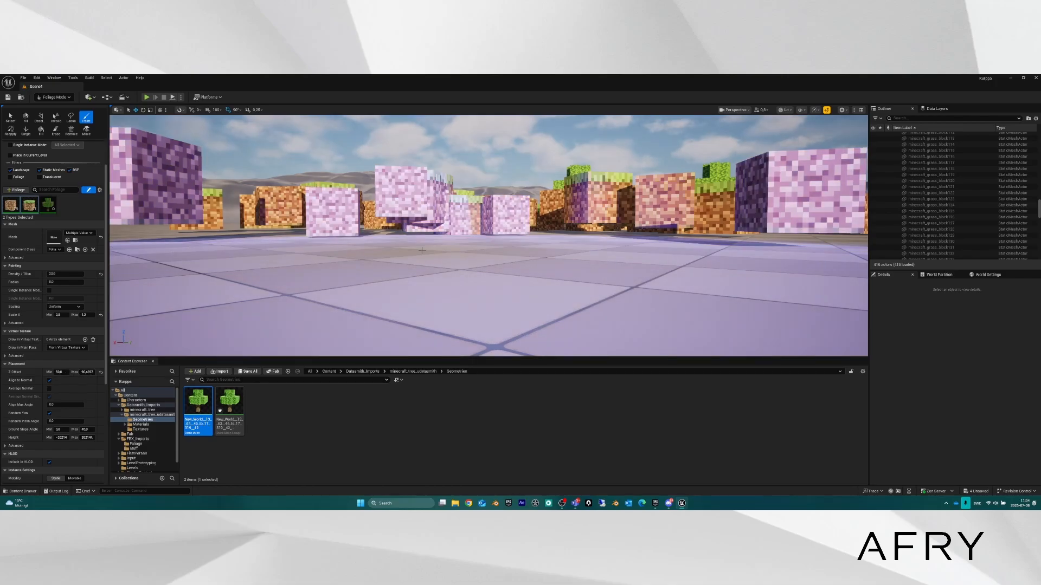
{"action": "mouse_move", "coordinate": [542, 228]}
{"action": "right_mouse_down"}
{"action": "mouse_move", "coordinate": [540, 282]}
{"action": "mouse_move", "coordinate": [525, 284]}
{"action": "mouse_move", "coordinate": [536, 272]}
{"action": "right_mouse_up"}
{"action": "key", "text": "s"}
{"action": "key", "text": "e"}
{"action": "key", "text": "e"}
{"action": "key", "text": "d"}
{"action": "key", "text": "s"}
{"action": "key", "text": "w"}
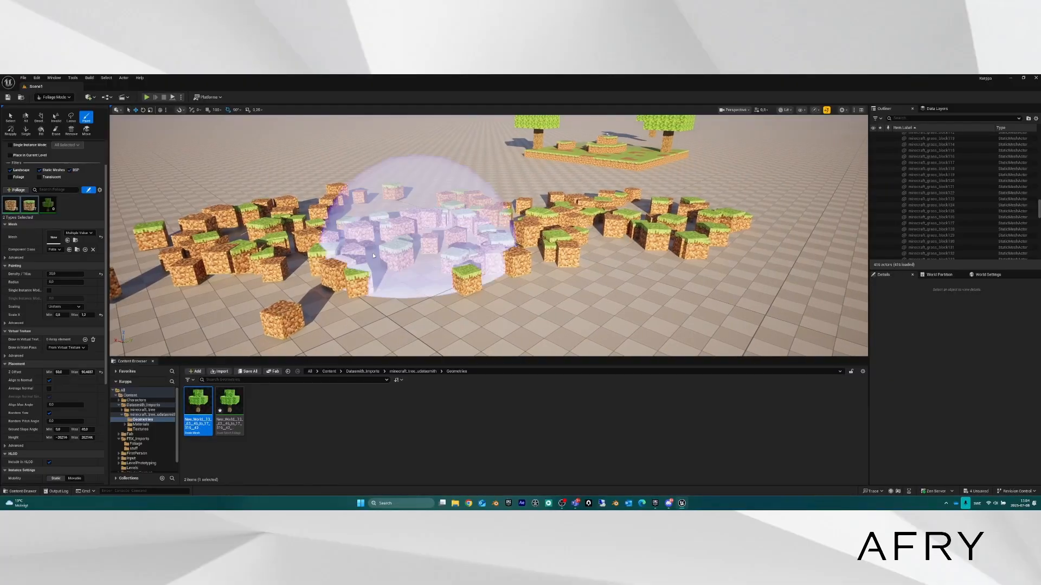
{"action": "key", "text": "ctrl+z"}
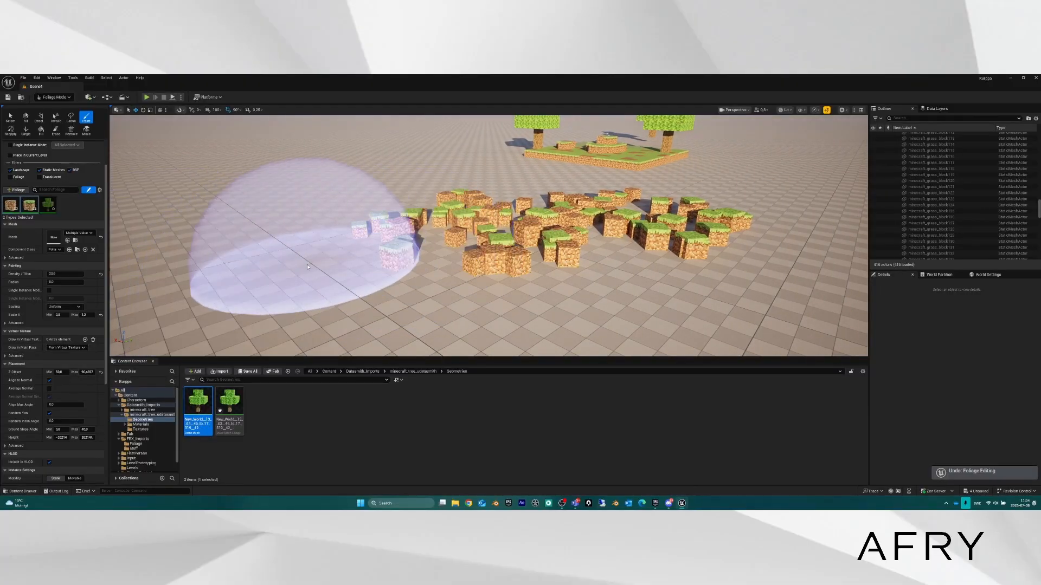
{"action": "key", "text": "ctrl+z"}
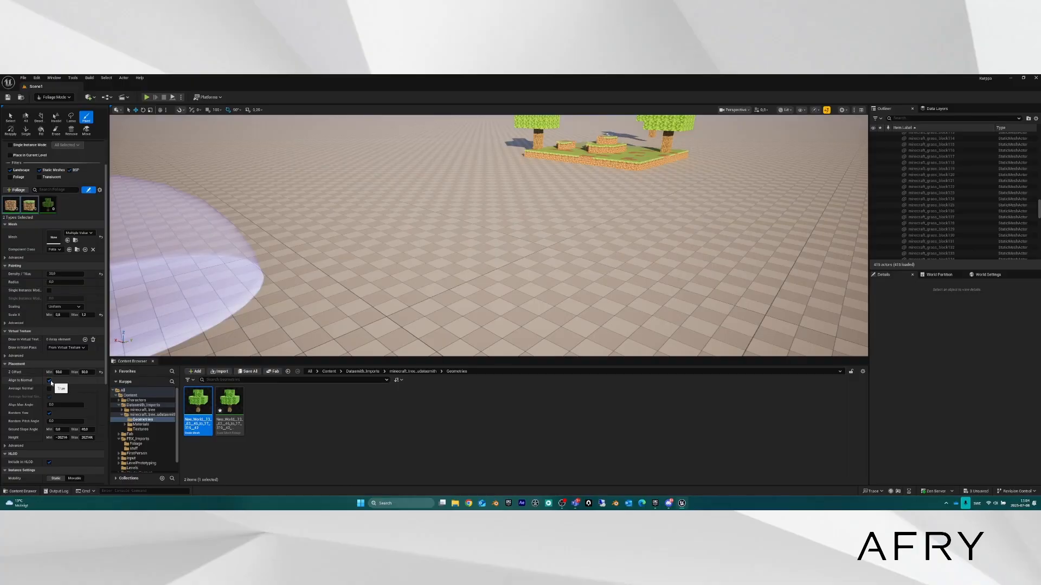
Paint a test scatter of blocks onto the dune slope and view it from the far side.
{"action": "mouse_move", "coordinate": [244, 276]}
{"action": "right_mouse_down"}
{"action": "mouse_move", "coordinate": [181, 231]}
{"action": "mouse_move", "coordinate": [179, 252]}
{"action": "mouse_move", "coordinate": [189, 246]}
{"action": "mouse_move", "coordinate": [233, 282]}
{"action": "mouse_move", "coordinate": [494, 248]}
{"action": "right_mouse_up"}
{"action": "key", "text": "w"}
{"action": "scroll", "coordinate": [183, 231], "scroll_direction": "up", "scroll_amount": 5}
{"action": "scroll", "coordinate": [189, 247], "scroll_direction": "up", "scroll_amount": 2}
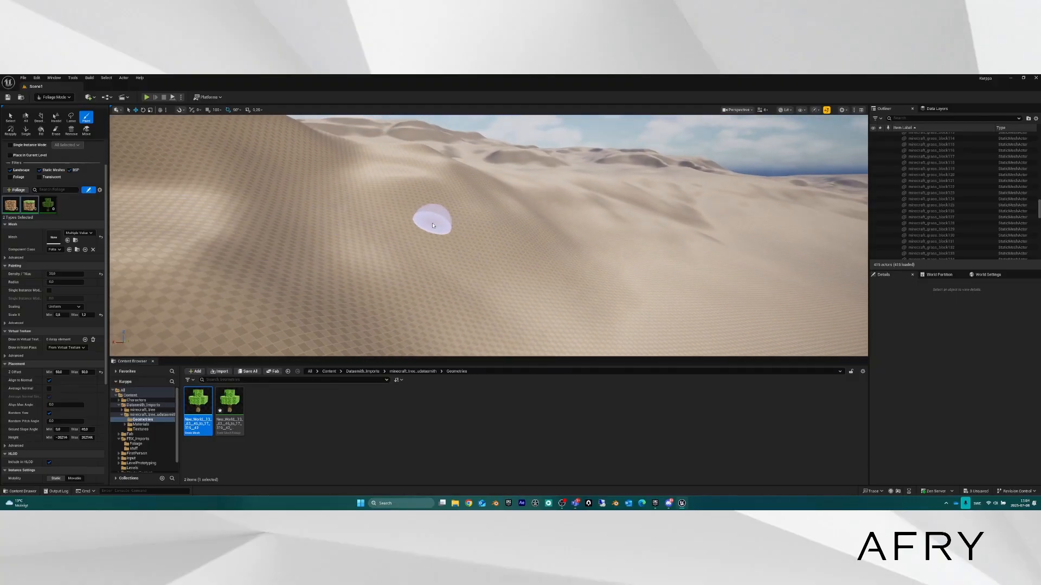
{"action": "mouse_move", "coordinate": [443, 241]}
{"action": "left_mouse_down"}
{"action": "mouse_move", "coordinate": [376, 283]}
{"action": "mouse_move", "coordinate": [499, 244]}
{"action": "mouse_move", "coordinate": [372, 320]}
{"action": "left_mouse_up"}
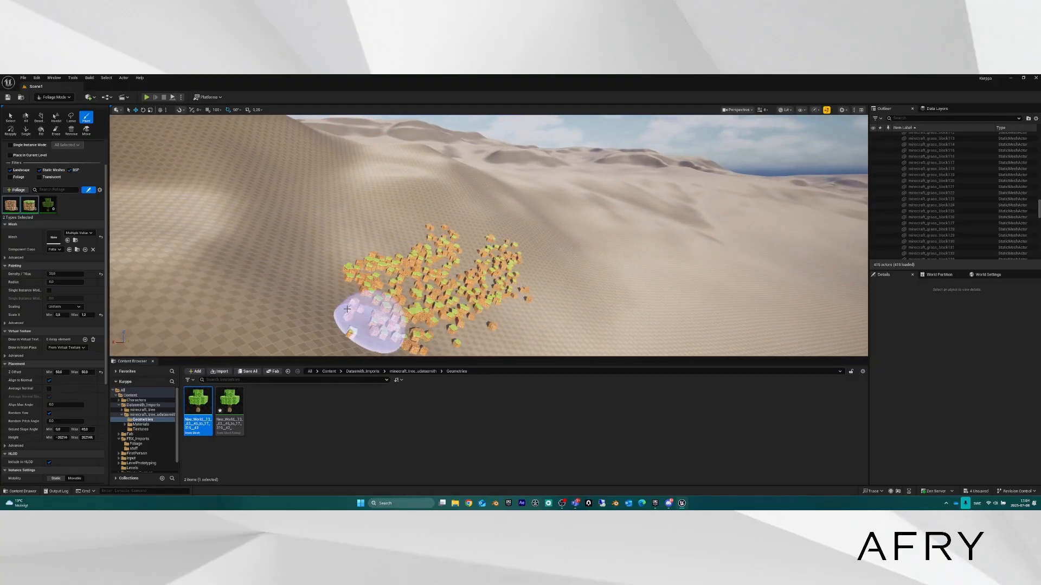
{"action": "mouse_move", "coordinate": [372, 320]}
{"action": "right_mouse_down"}
{"action": "mouse_move", "coordinate": [374, 331]}
{"action": "mouse_move", "coordinate": [406, 287]}
{"action": "mouse_move", "coordinate": [271, 331]}
{"action": "mouse_move", "coordinate": [260, 319]}
{"action": "mouse_move", "coordinate": [254, 331]}
{"action": "mouse_move", "coordinate": [185, 314]}
{"action": "mouse_move", "coordinate": [202, 348]}
{"action": "mouse_move", "coordinate": [358, 295]}
{"action": "right_mouse_up"}
{"action": "key", "text": "w"}
{"action": "scroll", "coordinate": [374, 325], "scroll_direction": "down", "scroll_amount": 4}
{"action": "key", "text": "w"}
{"action": "key", "text": "w"}
{"action": "scroll", "coordinate": [374, 325], "scroll_direction": "down", "scroll_amount": 1}
Undo the dune blocks, turn off Align to Normal, paint upright blocks, then undo them.
{"action": "key", "text": "ctrl+z"}
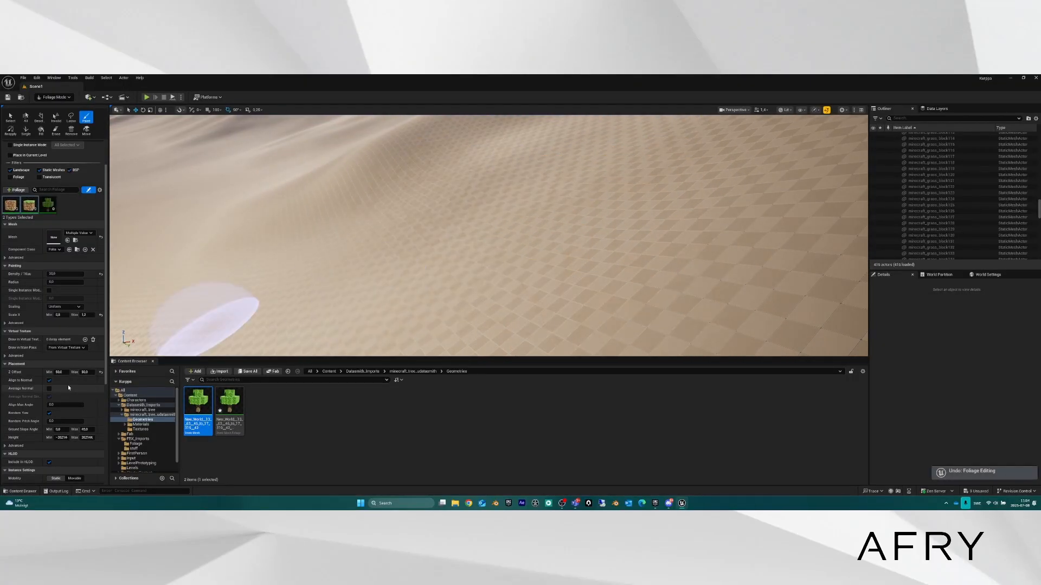
{"action": "left_click", "coordinate": [49, 381]}
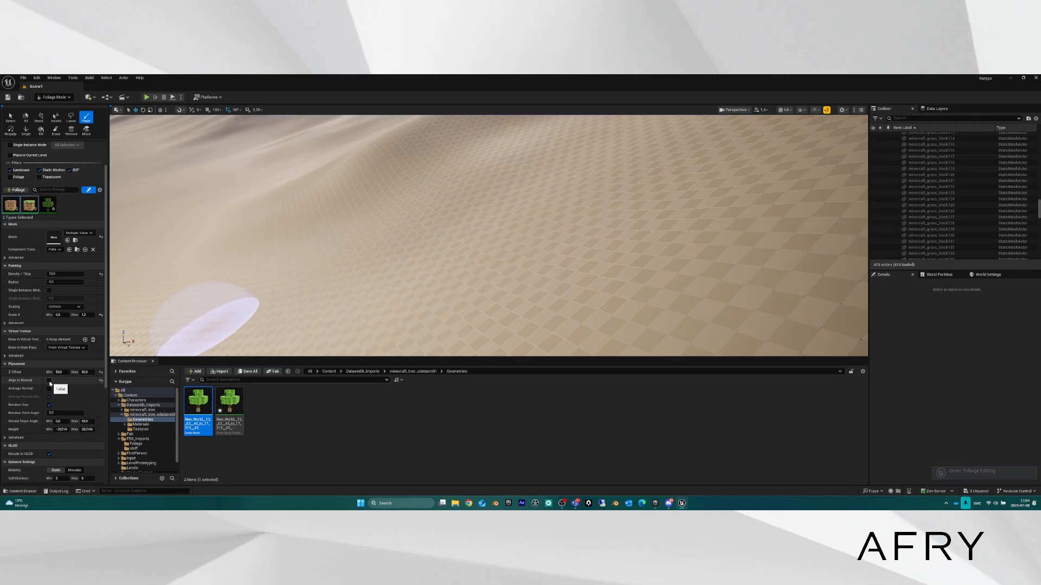
{"action": "mouse_move", "coordinate": [384, 247]}
{"action": "left_mouse_down"}
{"action": "mouse_move", "coordinate": [407, 264]}
{"action": "mouse_move", "coordinate": [586, 269]}
{"action": "mouse_move", "coordinate": [523, 216]}
{"action": "left_mouse_up"}
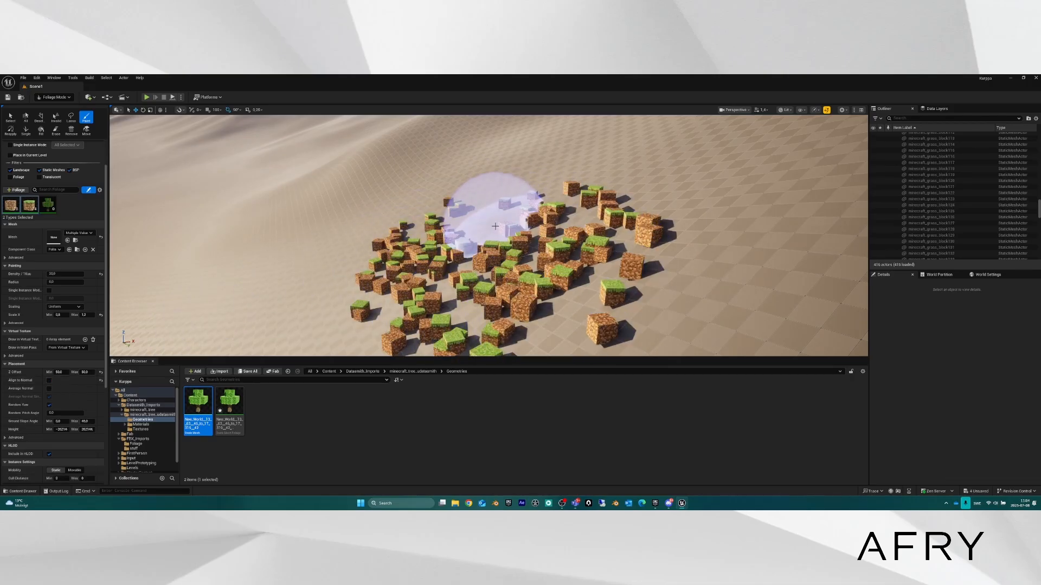
{"action": "key", "text": "q"}
{"action": "right_click_drag", "start_coordinate": [480, 243], "coordinate": [502, 191]}
{"action": "key", "text": "w"}
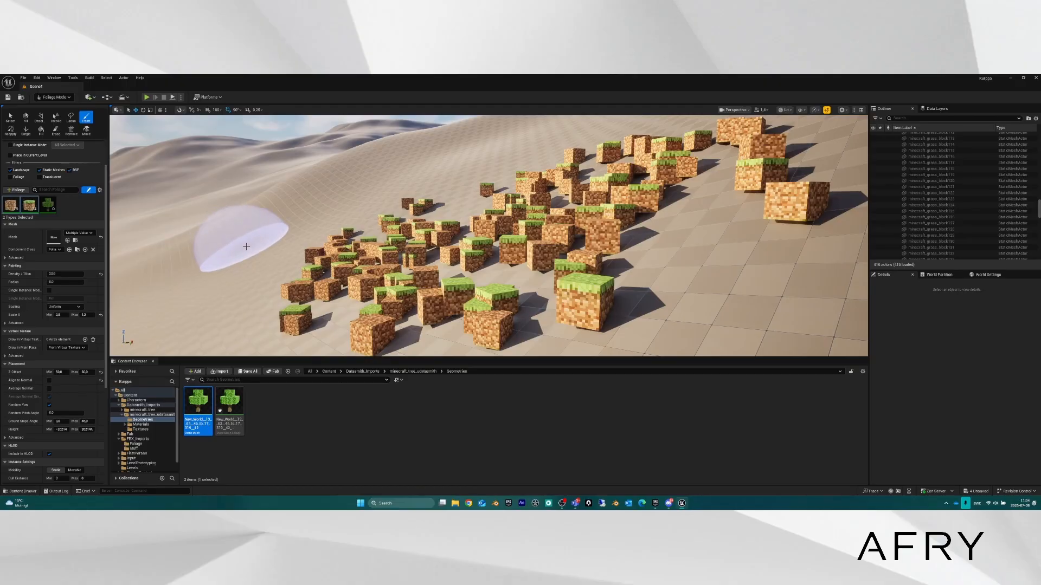
{"action": "key", "text": "ctrl+z"}
{"action": "right_click_drag", "start_coordinate": [340, 252], "coordinate": [442, 276]}
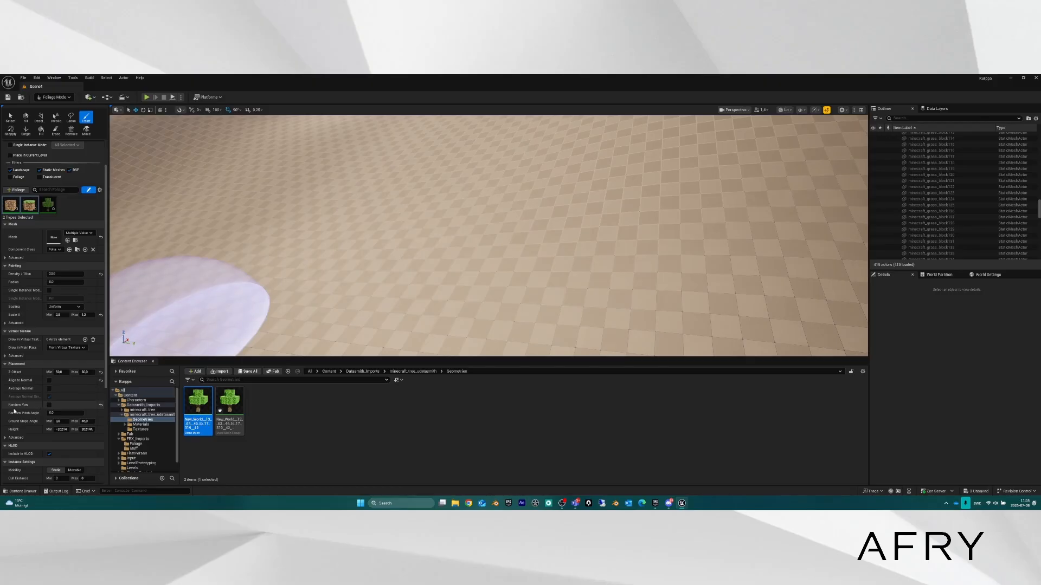
Paint two strokes of upright grass and dirt blocks across the floor, then fly back toward the tree island.
{"action": "mouse_move", "coordinate": [260, 306]}
{"action": "left_mouse_down"}
{"action": "mouse_move", "coordinate": [477, 291]}
{"action": "mouse_move", "coordinate": [244, 255]}
{"action": "mouse_move", "coordinate": [623, 300]}
{"action": "mouse_move", "coordinate": [520, 196]}
{"action": "mouse_move", "coordinate": [334, 247]}
{"action": "left_mouse_up"}
{"action": "mouse_move", "coordinate": [333, 247]}
{"action": "right_mouse_down"}
{"action": "mouse_move", "coordinate": [315, 266]}
{"action": "mouse_move", "coordinate": [355, 293]}
{"action": "right_mouse_up"}
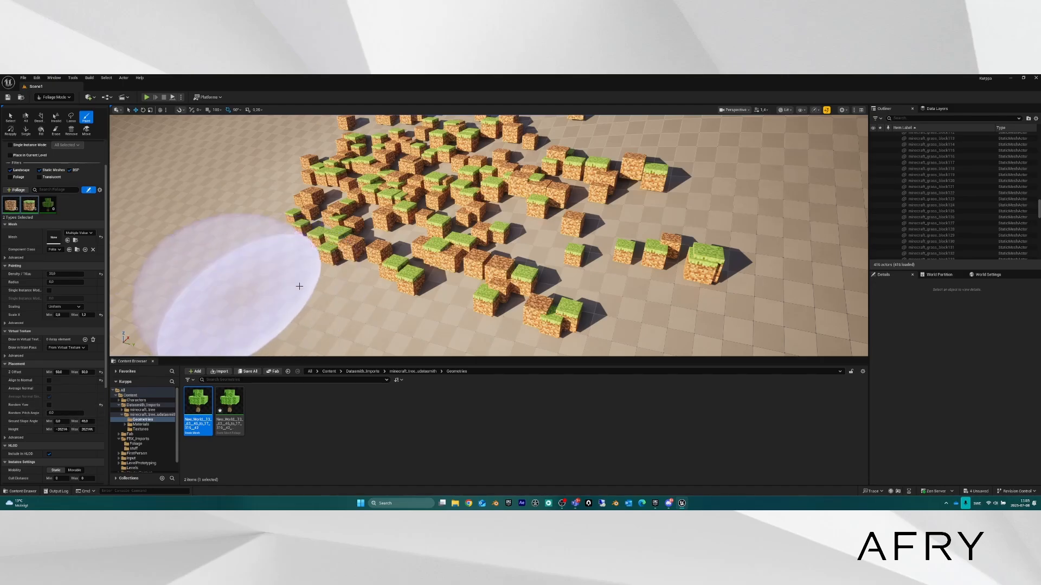
{"action": "mouse_move", "coordinate": [445, 252]}
{"action": "right_mouse_down"}
{"action": "mouse_move", "coordinate": [342, 252]}
{"action": "mouse_move", "coordinate": [379, 255]}
{"action": "mouse_move", "coordinate": [364, 250]}
{"action": "right_mouse_up"}
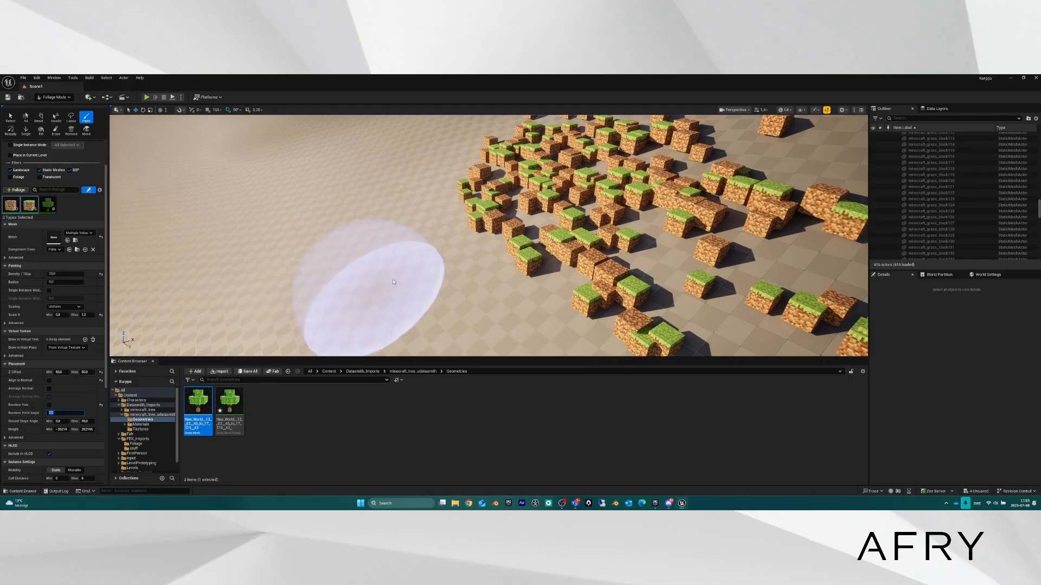
{"action": "mouse_move", "coordinate": [445, 258]}
{"action": "right_mouse_down"}
{"action": "mouse_move", "coordinate": [352, 216]}
{"action": "mouse_move", "coordinate": [227, 191]}
{"action": "mouse_move", "coordinate": [260, 193]}
{"action": "mouse_move", "coordinate": [263, 223]}
{"action": "right_mouse_up"}
{"action": "key", "text": "w"}
{"action": "scroll", "coordinate": [446, 258], "scroll_direction": "up", "scroll_amount": 5}
{"action": "key", "text": "d"}
{"action": "right_click_drag", "start_coordinate": [461, 198], "coordinate": [335, 217]}
{"action": "key", "text": "e"}
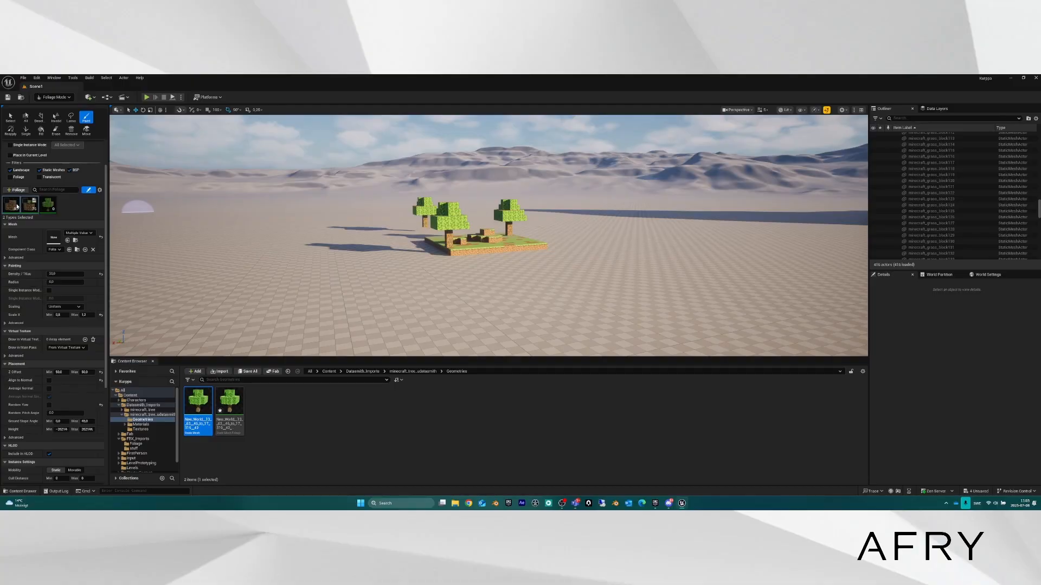
Select the tree foliage type, turn off Align to Normal, and paint a single tree on the rock.
{"action": "left_click", "coordinate": [47, 210]}
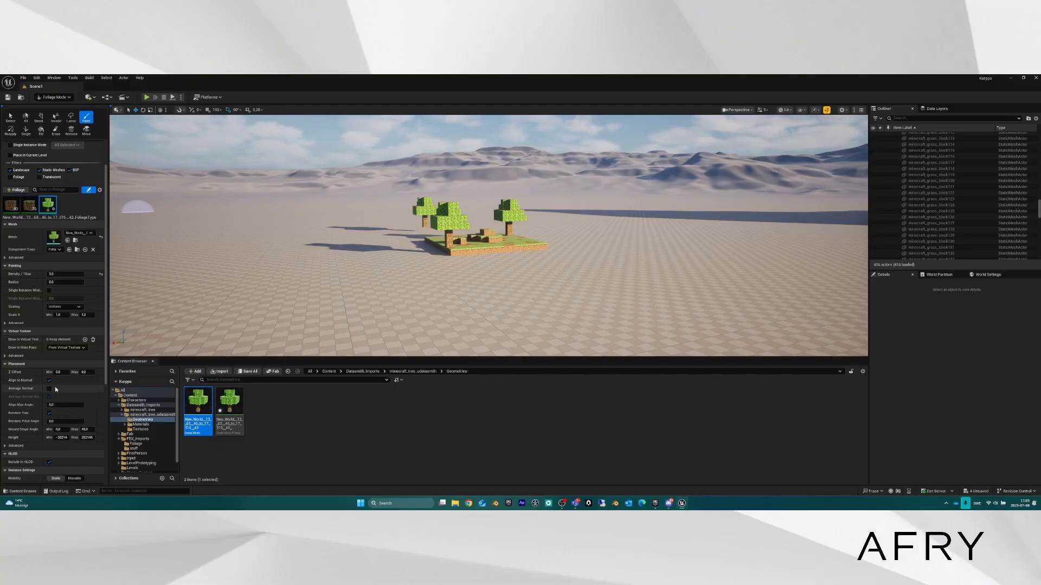
{"action": "mouse_move", "coordinate": [341, 284]}
{"action": "right_mouse_down"}
{"action": "mouse_move", "coordinate": [332, 286]}
{"action": "mouse_move", "coordinate": [340, 286]}
{"action": "right_mouse_up"}
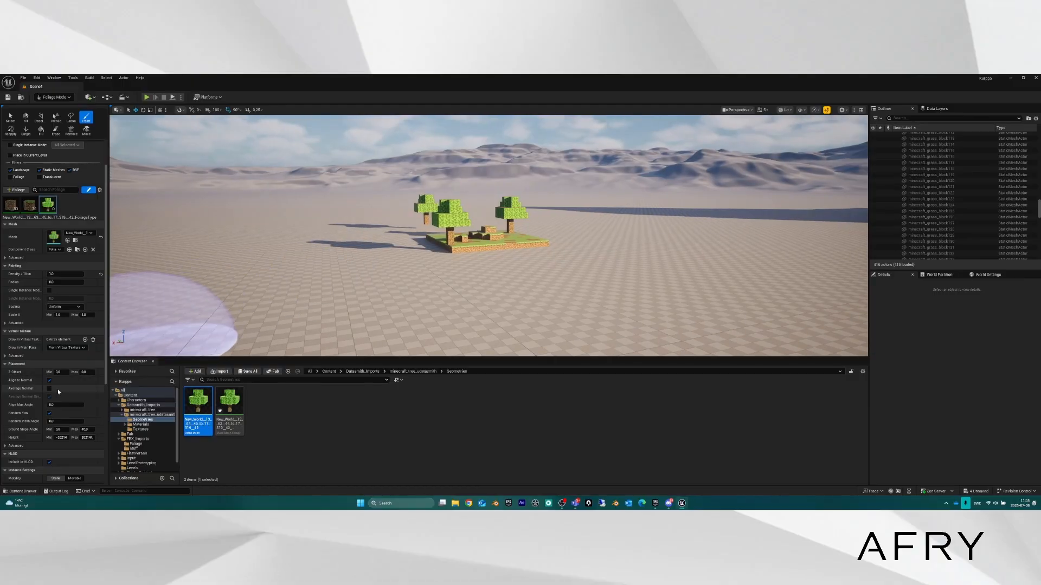
{"action": "left_click", "coordinate": [50, 381]}
{"action": "key", "text": "w"}
{"action": "mouse_move", "coordinate": [437, 265]}
{"action": "right_mouse_down"}
{"action": "mouse_move", "coordinate": [537, 250]}
{"action": "mouse_move", "coordinate": [526, 271]}
{"action": "mouse_move", "coordinate": [499, 281]}
{"action": "right_mouse_up"}
{"action": "key", "text": "e"}
{"action": "left_click", "coordinate": [440, 222]}
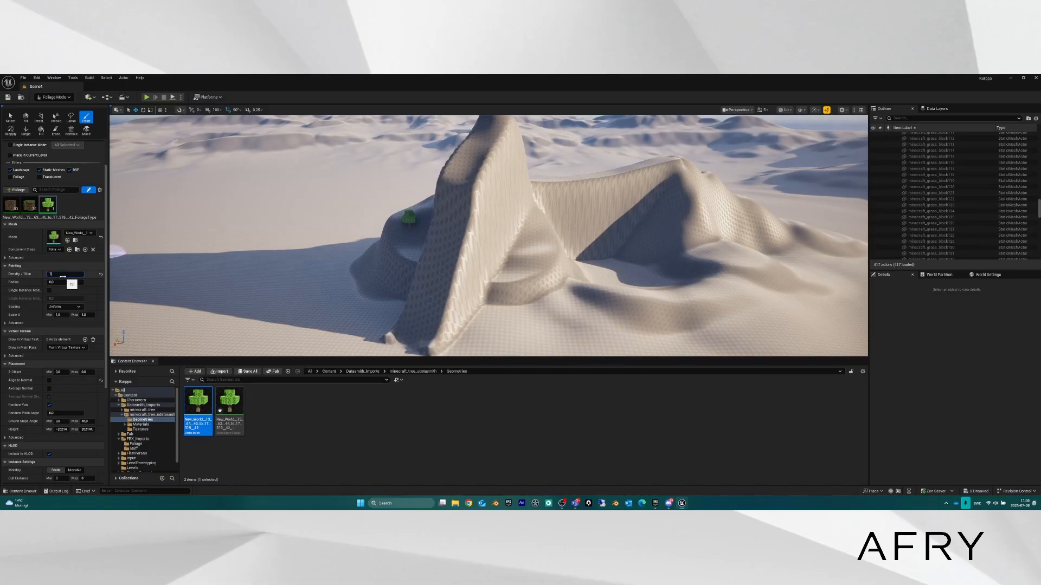
Change the paint Density and paint trees up the ridge and along the left slope.
{"action": "scroll", "coordinate": [59, 182], "scroll_direction": "up", "scroll_amount": 3}
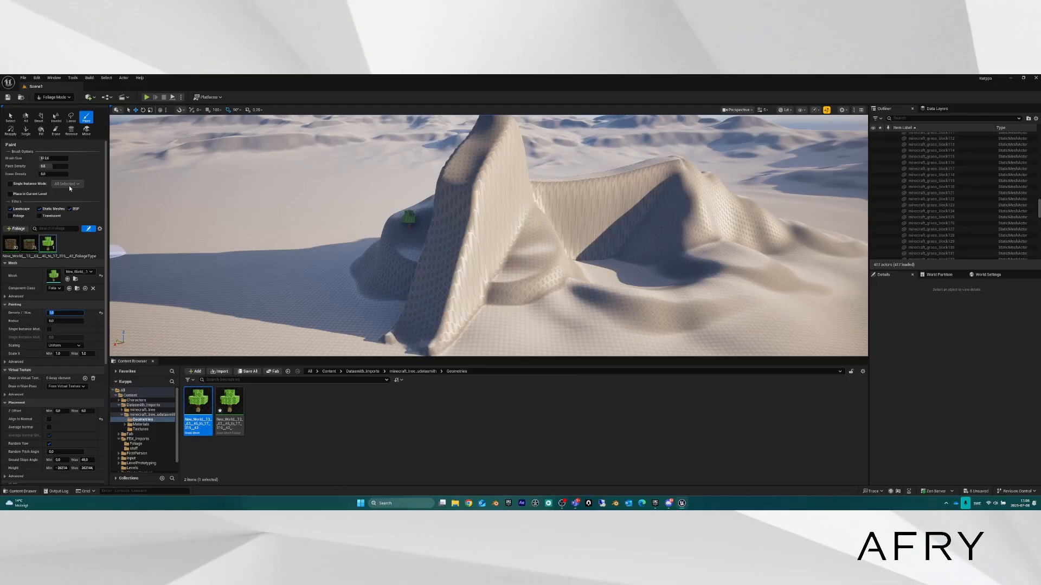
{"action": "scroll", "coordinate": [51, 158], "scroll_direction": "down", "scroll_amount": 1}
{"action": "left_click", "coordinate": [51, 157]}
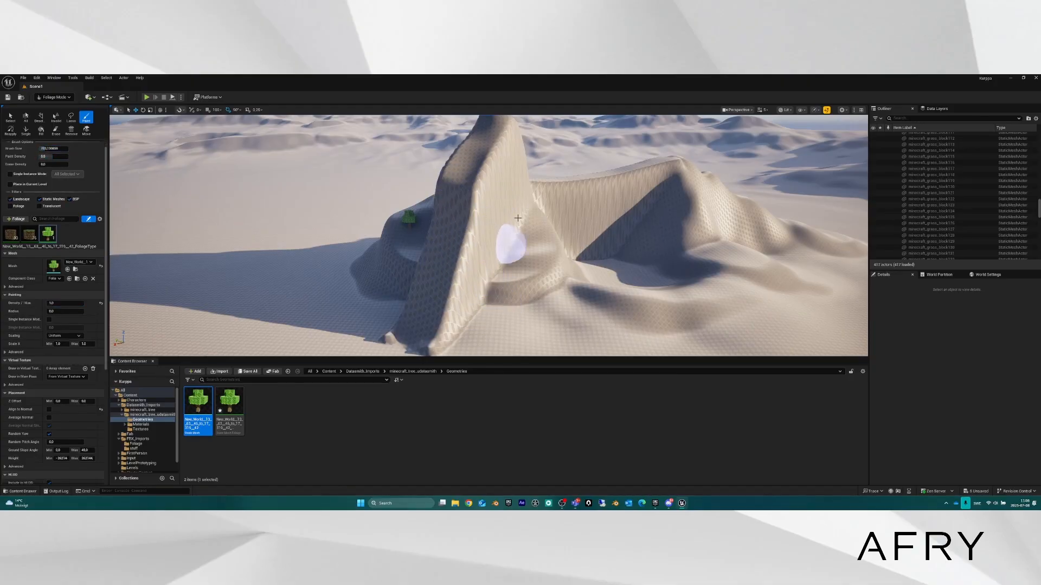
{"action": "mouse_move", "coordinate": [518, 218]}
{"action": "left_mouse_down"}
{"action": "mouse_move", "coordinate": [460, 133]}
{"action": "mouse_move", "coordinate": [472, 149]}
{"action": "left_mouse_up"}
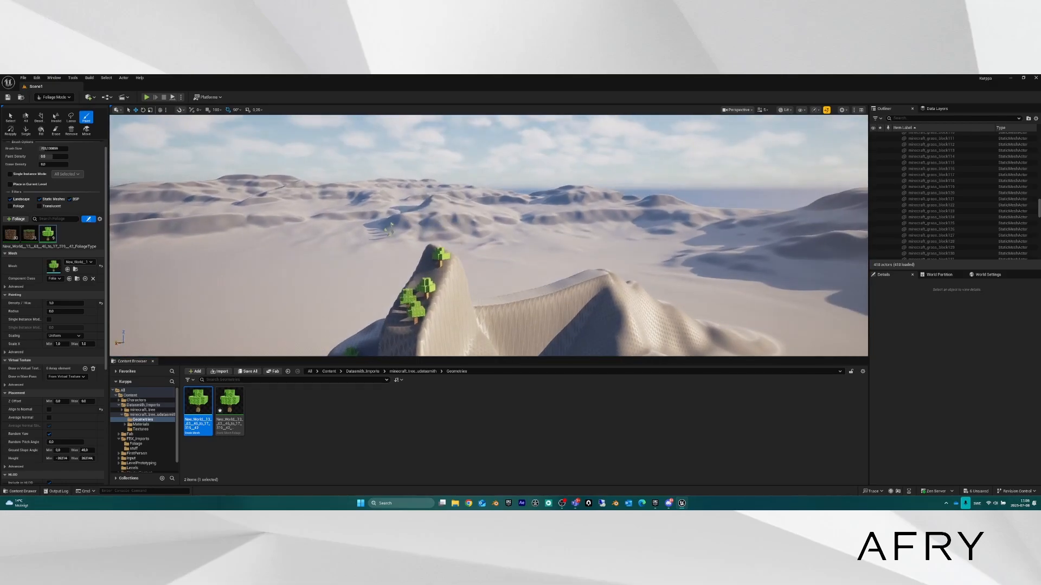
{"action": "mouse_move", "coordinate": [472, 149]}
{"action": "right_mouse_down"}
{"action": "mouse_move", "coordinate": [418, 208]}
{"action": "mouse_move", "coordinate": [477, 168]}
{"action": "right_mouse_up"}
{"action": "right_click_drag", "start_coordinate": [340, 262], "coordinate": [339, 260]}
{"action": "key", "text": "s"}
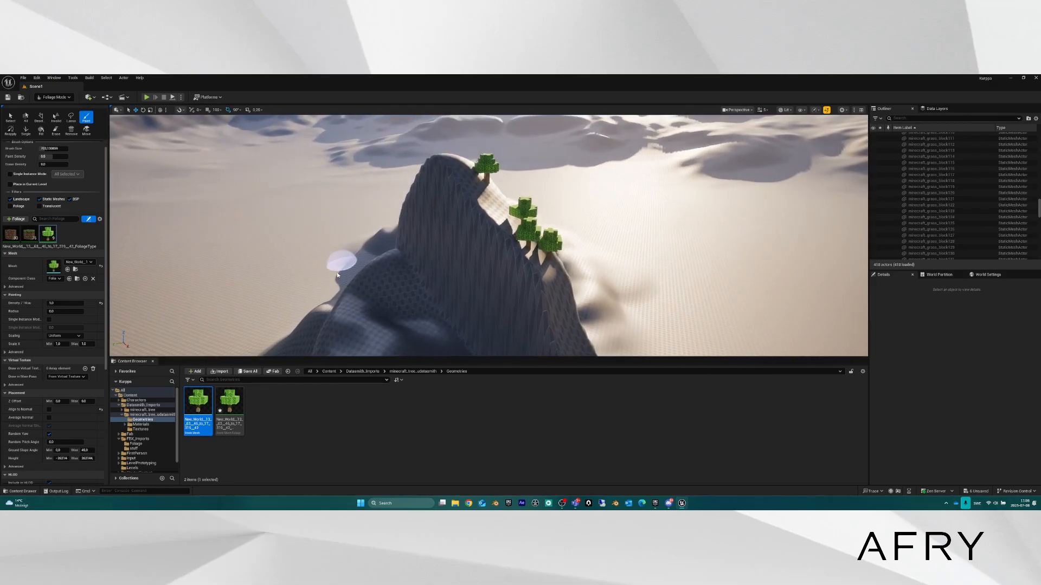
{"action": "mouse_move", "coordinate": [338, 298]}
{"action": "left_mouse_down"}
{"action": "mouse_move", "coordinate": [365, 330]}
{"action": "mouse_move", "coordinate": [396, 298]}
{"action": "mouse_move", "coordinate": [400, 325]}
{"action": "left_mouse_up"}
{"action": "mouse_move", "coordinate": [400, 325]}
{"action": "right_mouse_down"}
{"action": "mouse_move", "coordinate": [400, 347]}
{"action": "mouse_move", "coordinate": [400, 330]}
{"action": "mouse_move", "coordinate": [379, 325]}
{"action": "mouse_move", "coordinate": [393, 302]}
{"action": "right_mouse_up"}
{"action": "key", "text": "s"}
{"action": "key", "text": "w"}
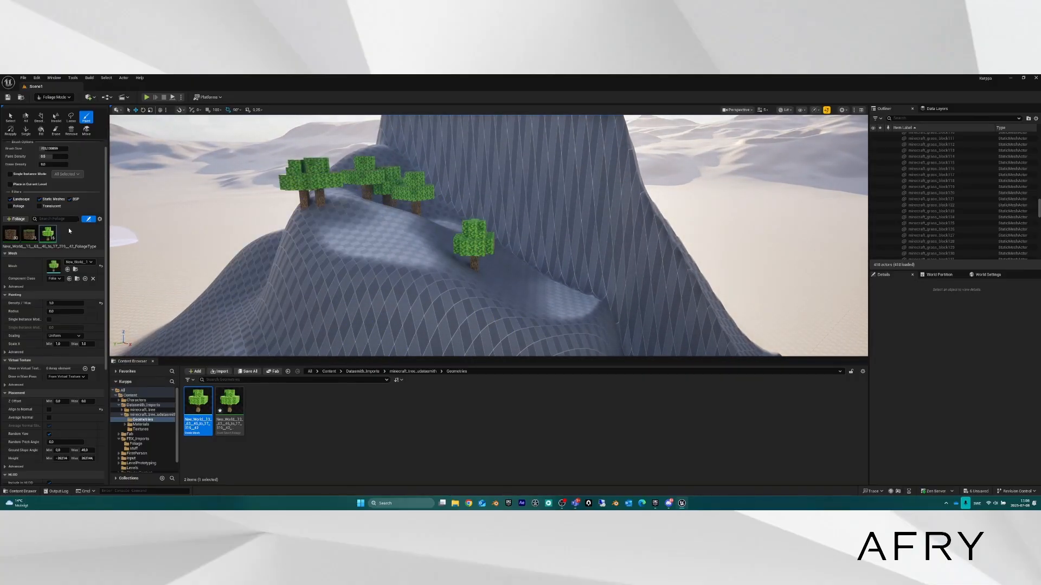
Undo the painted trees and the density change, then swing the view back toward the ridge.
{"action": "key", "text": "s"}
{"action": "right_click_drag", "start_coordinate": [425, 239], "coordinate": [434, 271]}
{"action": "key", "text": "ctrl+z"}
{"action": "key", "text": "ctrl+z"}
{"action": "key", "text": "ctrl+z"}
{"action": "key", "text": "s"}
{"action": "mouse_move", "coordinate": [427, 217]}
{"action": "right_mouse_down"}
{"action": "mouse_move", "coordinate": [483, 179]}
{"action": "mouse_move", "coordinate": [461, 182]}
{"action": "right_mouse_up"}
{"action": "key", "text": "ctrl+z"}
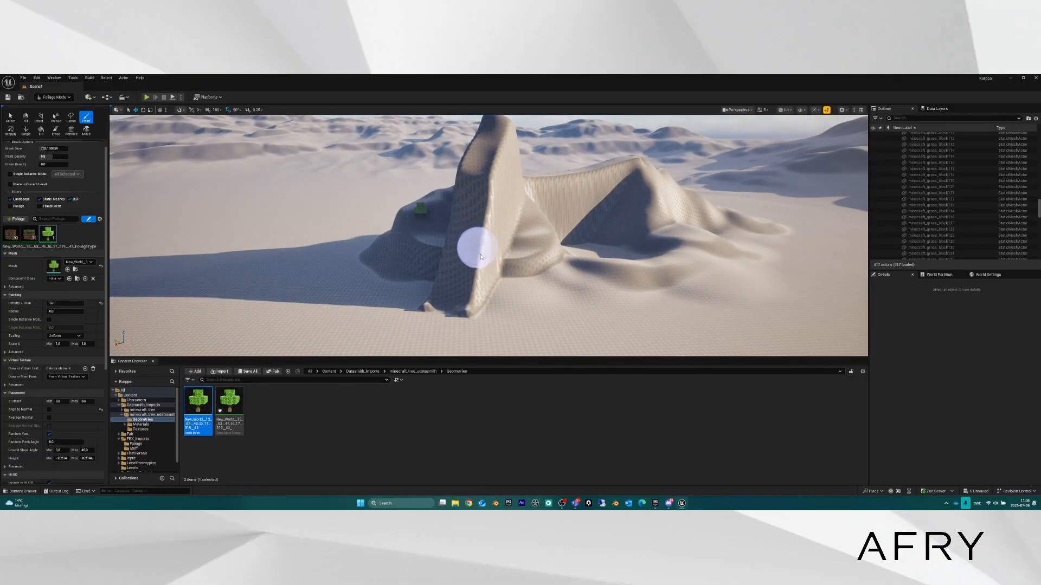
{"action": "key", "text": "w"}
{"action": "mouse_move", "coordinate": [474, 247]}
{"action": "right_mouse_down"}
{"action": "mouse_move", "coordinate": [569, 258]}
{"action": "mouse_move", "coordinate": [591, 287]}
{"action": "mouse_move", "coordinate": [637, 300]}
{"action": "right_mouse_up"}
{"action": "key", "text": "a"}
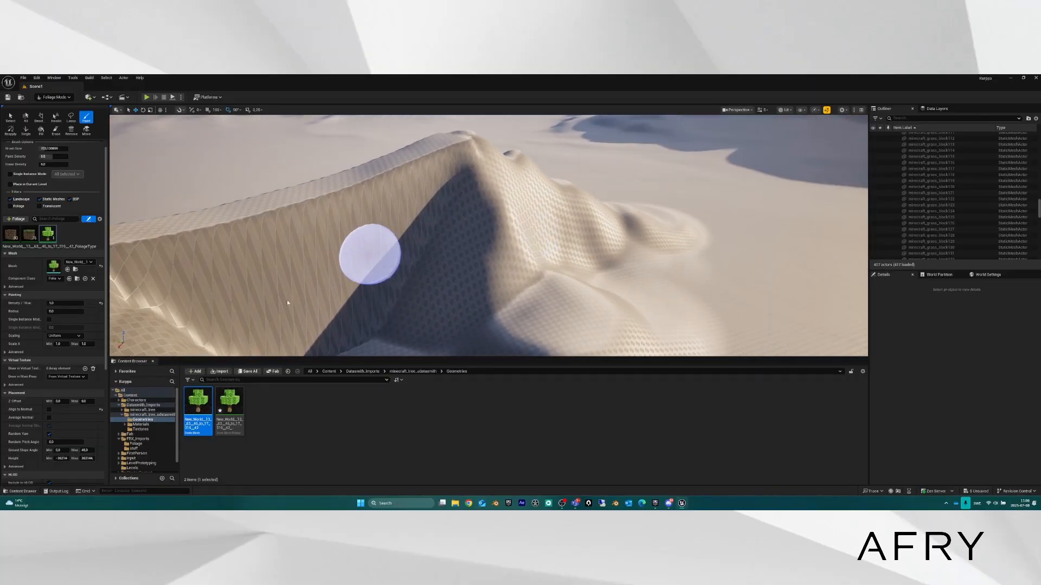
Reduce the Random Pitch Angle, paint trees along the ridge, then undo that stroke.
{"action": "left_click", "coordinate": [68, 442]}
{"action": "key", "text": "d"}
{"action": "right_click_drag", "start_coordinate": [463, 237], "coordinate": [447, 227]}
{"action": "right_click_drag", "start_coordinate": [408, 290], "coordinate": [379, 293]}
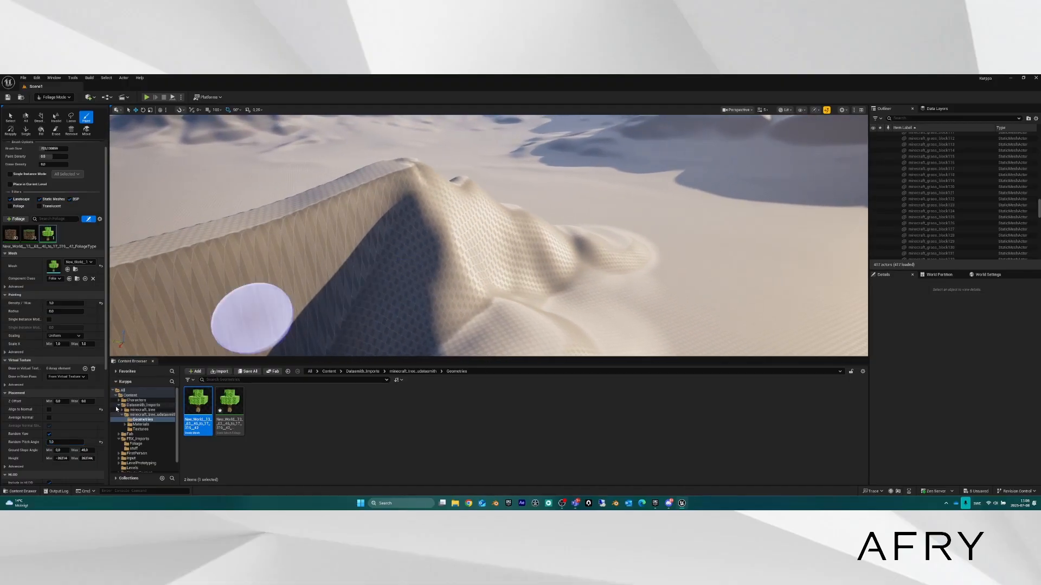
{"action": "key", "text": "w"}
{"action": "right_click_drag", "start_coordinate": [304, 282], "coordinate": [361, 292]}
{"action": "key", "text": "s"}
{"action": "right_click_drag", "start_coordinate": [464, 217], "coordinate": [464, 213]}
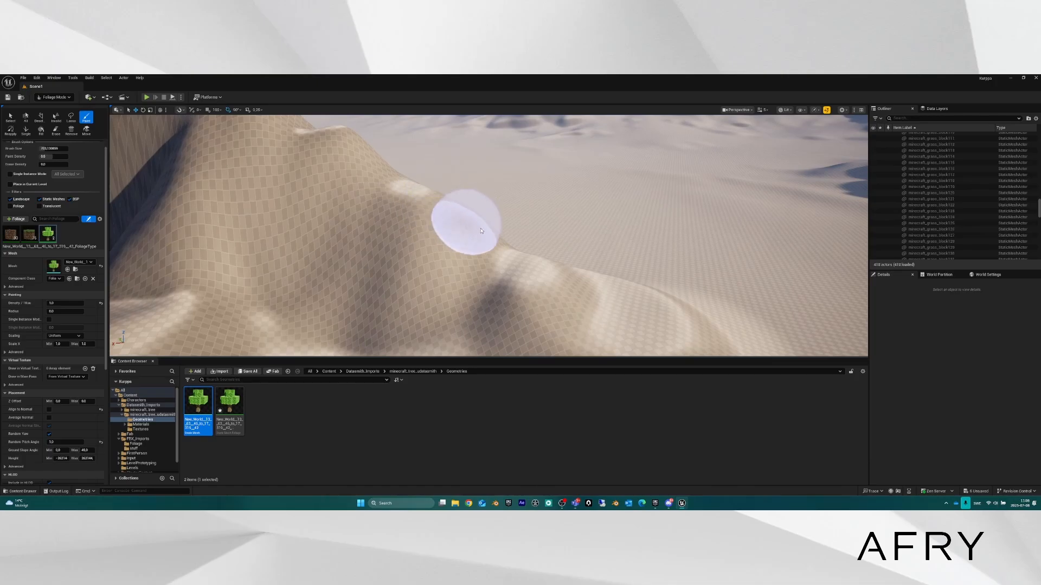
{"action": "mouse_move", "coordinate": [465, 221]}
{"action": "left_mouse_down"}
{"action": "mouse_move", "coordinate": [559, 306]}
{"action": "mouse_move", "coordinate": [576, 302]}
{"action": "mouse_move", "coordinate": [558, 309]}
{"action": "left_mouse_up"}
{"action": "right_click_drag", "start_coordinate": [558, 309], "coordinate": [542, 300]}
{"action": "key", "text": "ctrl+z"}
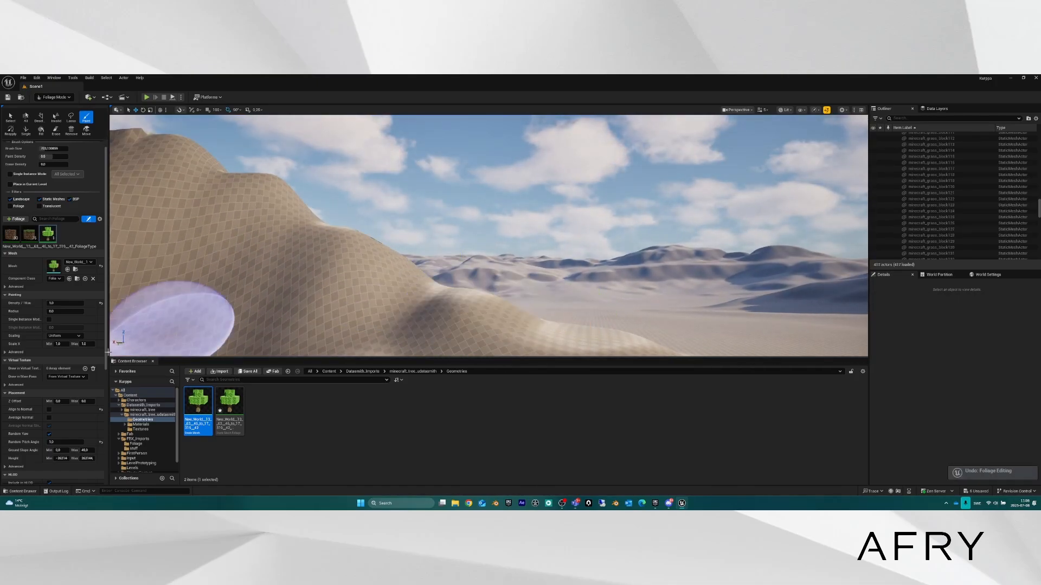
Adjust the Random Pitch Angle again and paint a row of trees along the dune slope.
{"action": "left_click", "coordinate": [61, 442]}
{"action": "right_click_drag", "start_coordinate": [391, 275], "coordinate": [391, 298]}
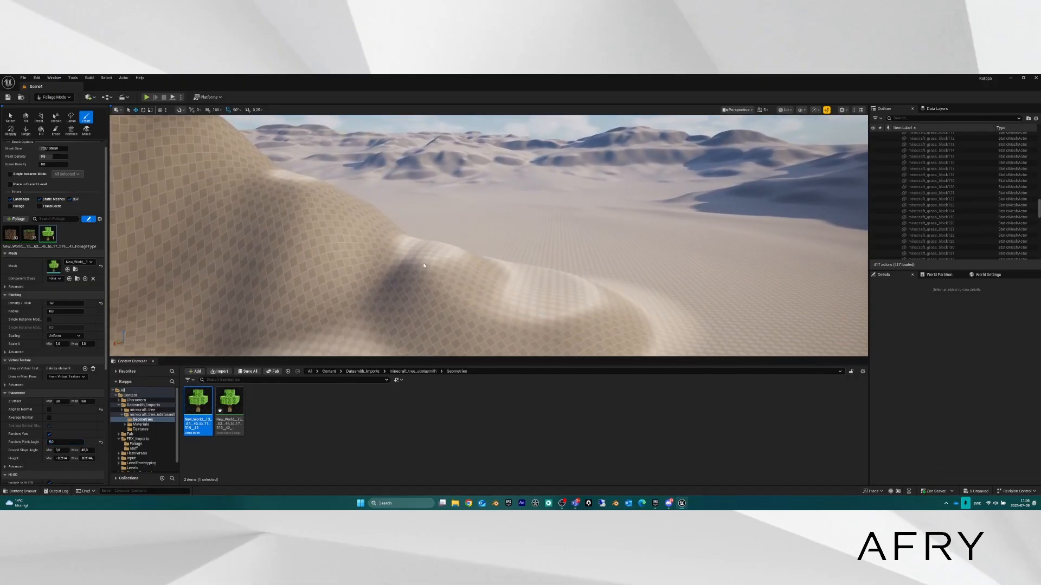
{"action": "mouse_move", "coordinate": [336, 226]}
{"action": "left_mouse_down"}
{"action": "mouse_move", "coordinate": [561, 309]}
{"action": "mouse_move", "coordinate": [470, 313]}
{"action": "mouse_move", "coordinate": [470, 303]}
{"action": "left_mouse_up"}
Paint more upright trees onto the lower hillside slope.
{"action": "mouse_move", "coordinate": [469, 304]}
{"action": "right_mouse_down"}
{"action": "mouse_move", "coordinate": [499, 303]}
{"action": "mouse_move", "coordinate": [501, 266]}
{"action": "right_mouse_up"}
{"action": "key", "text": "a"}
{"action": "key", "text": "w"}
{"action": "scroll", "coordinate": [501, 273], "scroll_direction": "down", "scroll_amount": 3}
{"action": "key", "text": "e"}
{"action": "key", "text": "e"}
{"action": "key", "text": "q"}
{"action": "key", "text": "q"}
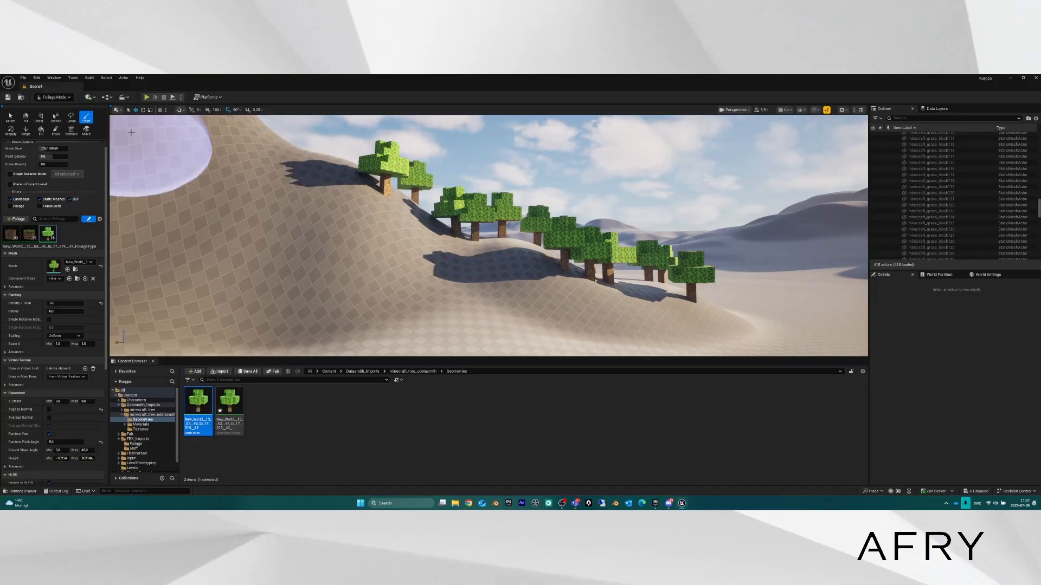
Fly around the tree-covered hill to inspect the cluster, ending facing the distant dunes.
{"action": "mouse_move", "coordinate": [437, 227]}
{"action": "right_mouse_down"}
{"action": "mouse_move", "coordinate": [440, 279]}
{"action": "mouse_move", "coordinate": [294, 269]}
{"action": "mouse_move", "coordinate": [264, 296]}
{"action": "right_mouse_up"}
{"action": "key", "text": "s"}
{"action": "key", "text": "d"}
{"action": "key", "text": "w"}
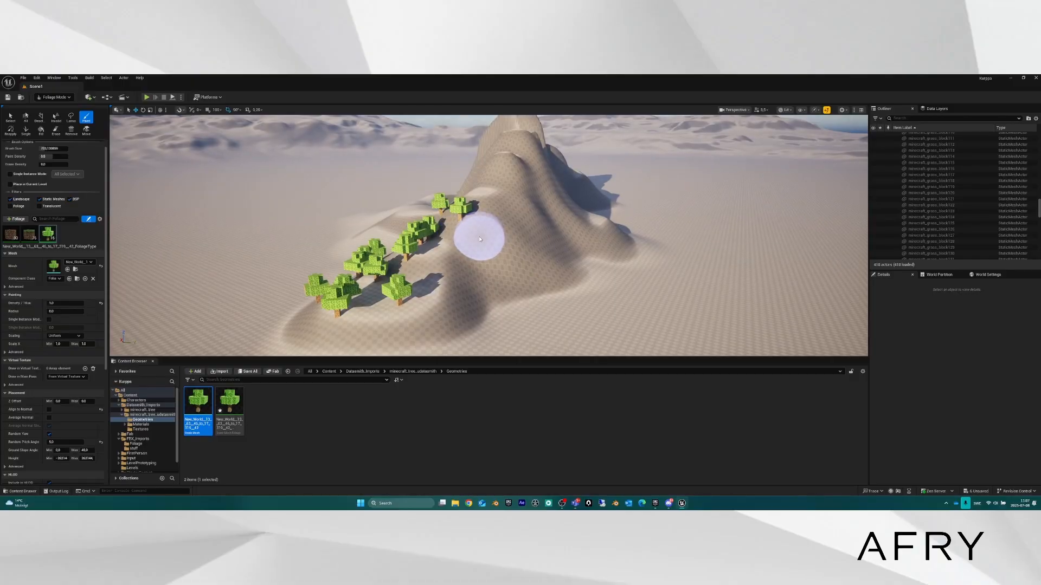
{"action": "key", "text": "a"}
{"action": "mouse_move", "coordinate": [484, 254]}
{"action": "right_mouse_down"}
{"action": "mouse_move", "coordinate": [580, 263]}
{"action": "mouse_move", "coordinate": [548, 258]}
{"action": "right_mouse_up"}
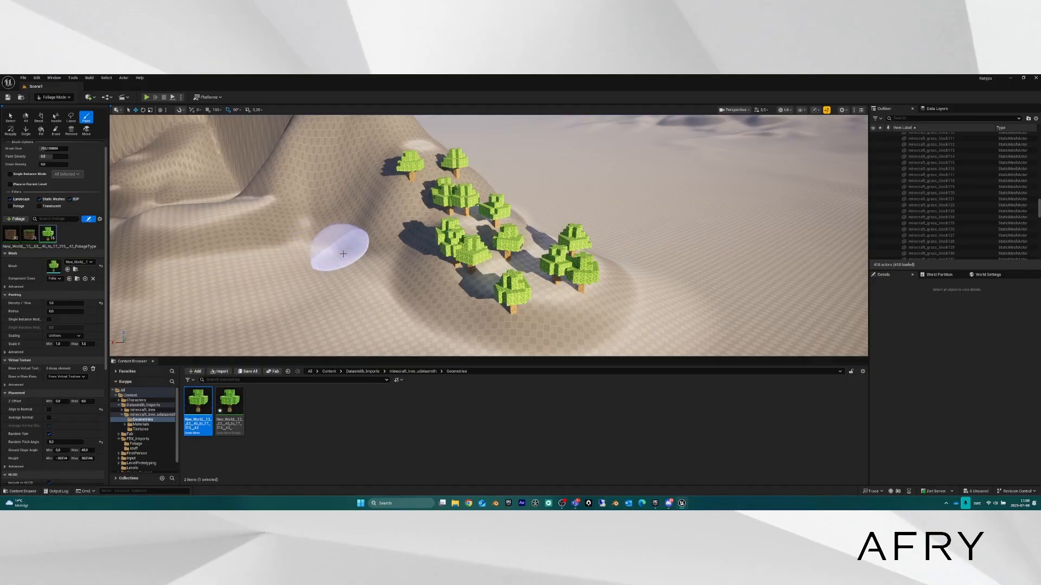
{"action": "mouse_move", "coordinate": [405, 261]}
{"action": "right_mouse_down"}
{"action": "mouse_move", "coordinate": [425, 250]}
{"action": "mouse_move", "coordinate": [139, 165]}
{"action": "right_mouse_up"}
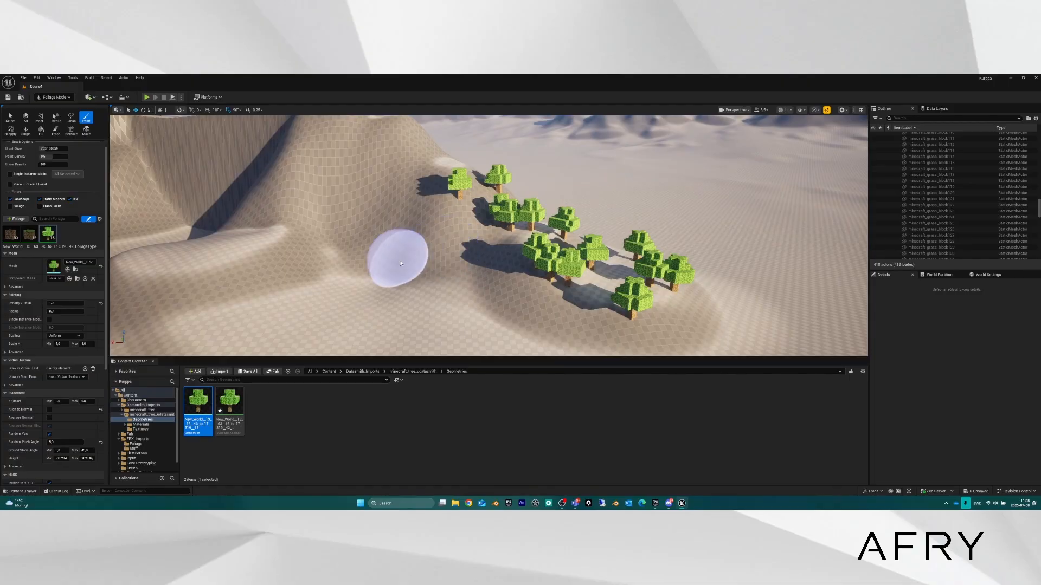
{"action": "mouse_move", "coordinate": [407, 268]}
{"action": "right_mouse_down"}
{"action": "mouse_move", "coordinate": [488, 271]}
{"action": "mouse_move", "coordinate": [447, 271]}
{"action": "mouse_move", "coordinate": [460, 276]}
{"action": "right_mouse_up"}
{"action": "key", "text": "s"}
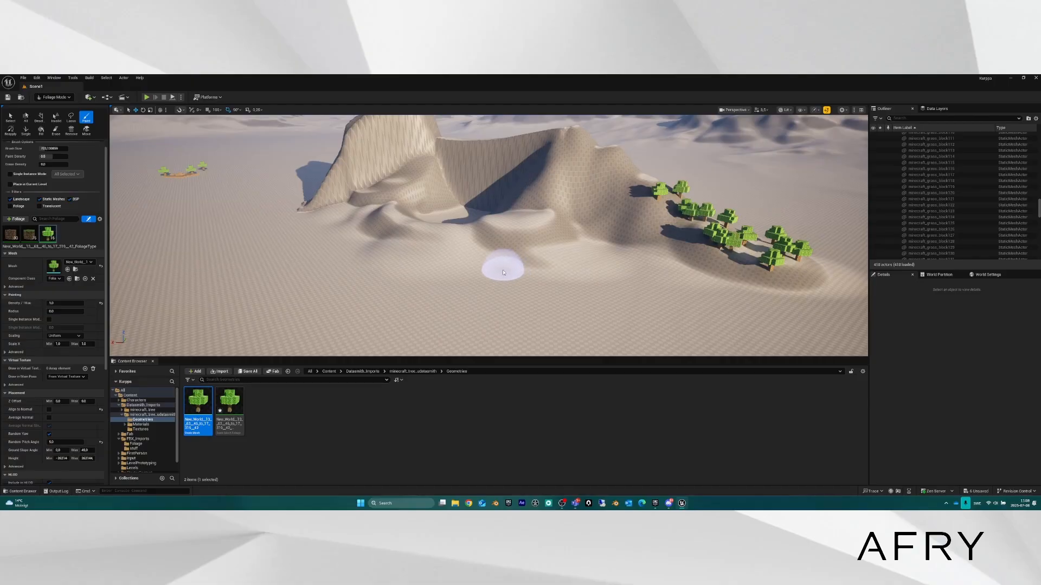
{"action": "right_click_drag", "start_coordinate": [533, 265], "coordinate": [585, 267]}
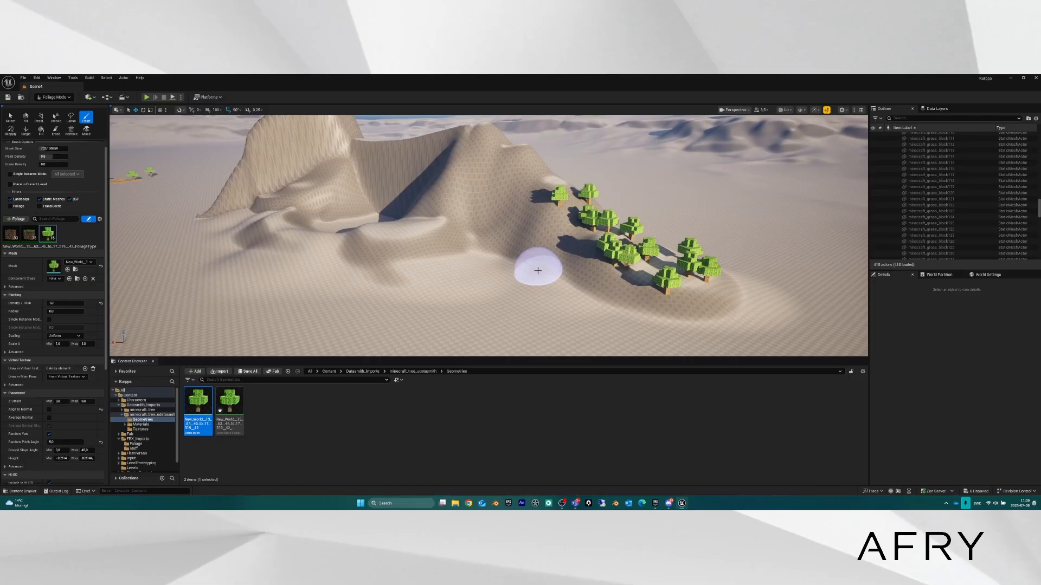
{"action": "right_click_drag", "start_coordinate": [570, 255], "coordinate": [699, 237]}
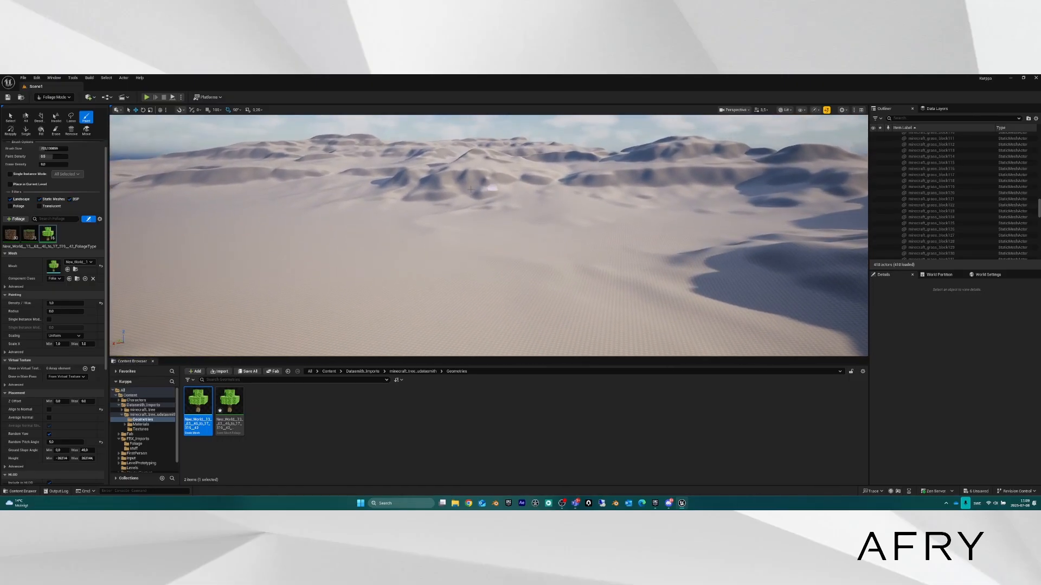
Paint tree instances across the distant dunes in two strokes and fly in to inspect them.
{"action": "mouse_move", "coordinate": [470, 188]}
{"action": "left_mouse_down"}
{"action": "mouse_move", "coordinate": [450, 198]}
{"action": "mouse_move", "coordinate": [504, 194]}
{"action": "mouse_move", "coordinate": [483, 200]}
{"action": "mouse_move", "coordinate": [424, 187]}
{"action": "mouse_move", "coordinate": [488, 170]}
{"action": "mouse_move", "coordinate": [437, 166]}
{"action": "mouse_move", "coordinate": [558, 178]}
{"action": "mouse_move", "coordinate": [478, 201]}
{"action": "left_mouse_up"}
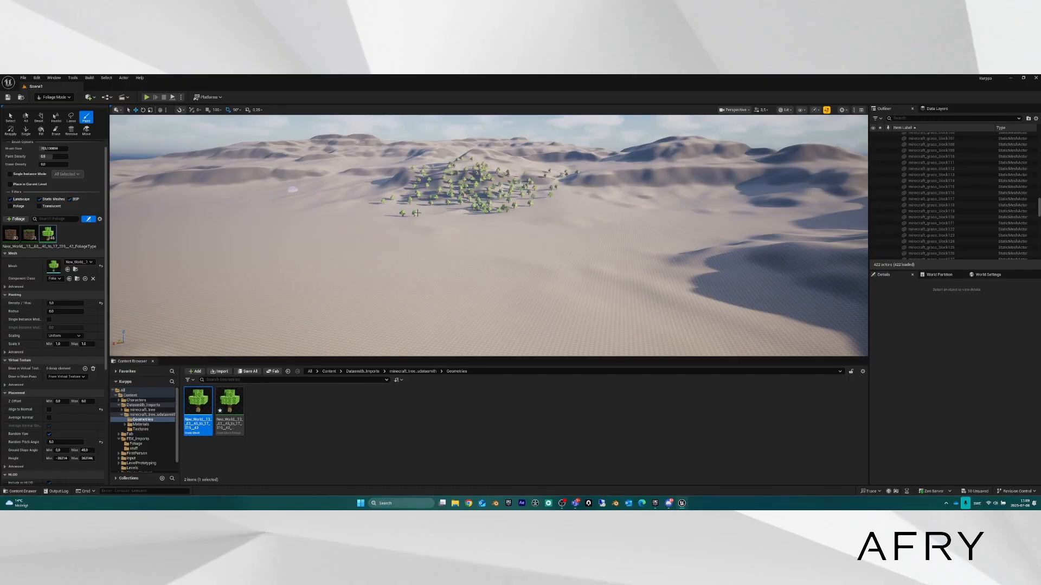
{"action": "key", "text": "e"}
{"action": "key", "text": "w"}
{"action": "mouse_move", "coordinate": [293, 189]}
{"action": "right_mouse_down"}
{"action": "mouse_move", "coordinate": [287, 168]}
{"action": "mouse_move", "coordinate": [293, 239]}
{"action": "mouse_move", "coordinate": [314, 219]}
{"action": "right_mouse_up"}
{"action": "key", "text": "w"}
{"action": "key", "text": "d"}
{"action": "mouse_move", "coordinate": [529, 205]}
{"action": "right_mouse_down"}
{"action": "mouse_move", "coordinate": [518, 205]}
{"action": "mouse_move", "coordinate": [528, 205]}
{"action": "right_mouse_up"}
{"action": "key", "text": "a"}
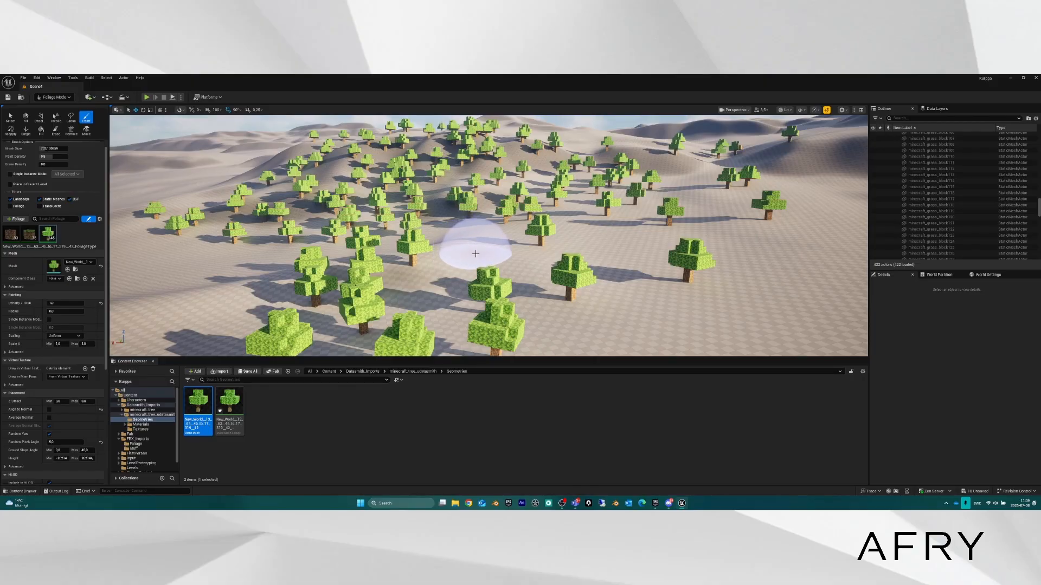
Switch from Foliage to Landscape Mode, select the 'Layer' edit layer, and survey the trees and rock.
{"action": "left_click", "coordinate": [54, 97]}
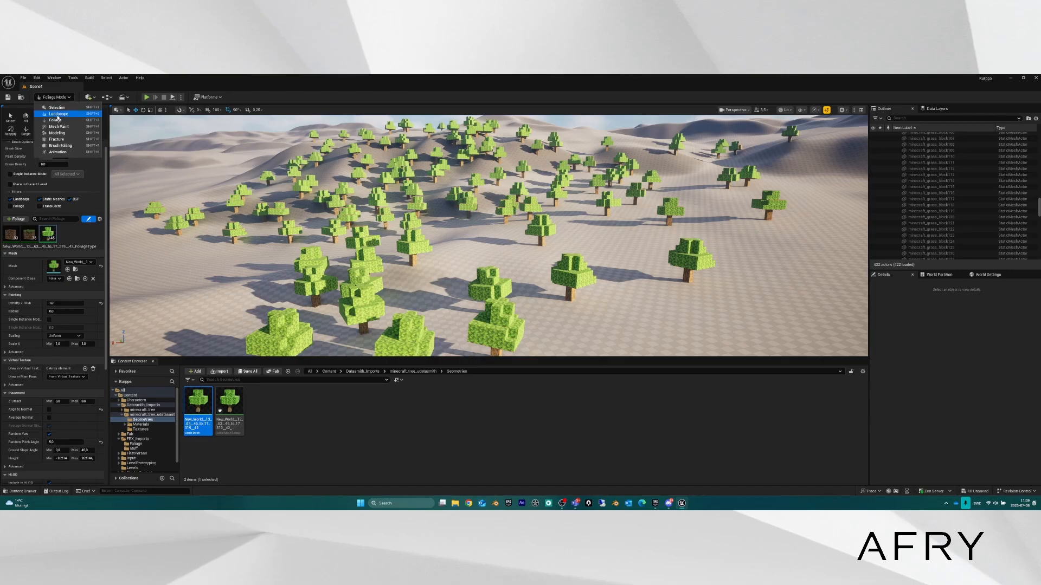
{"action": "left_click", "coordinate": [58, 114]}
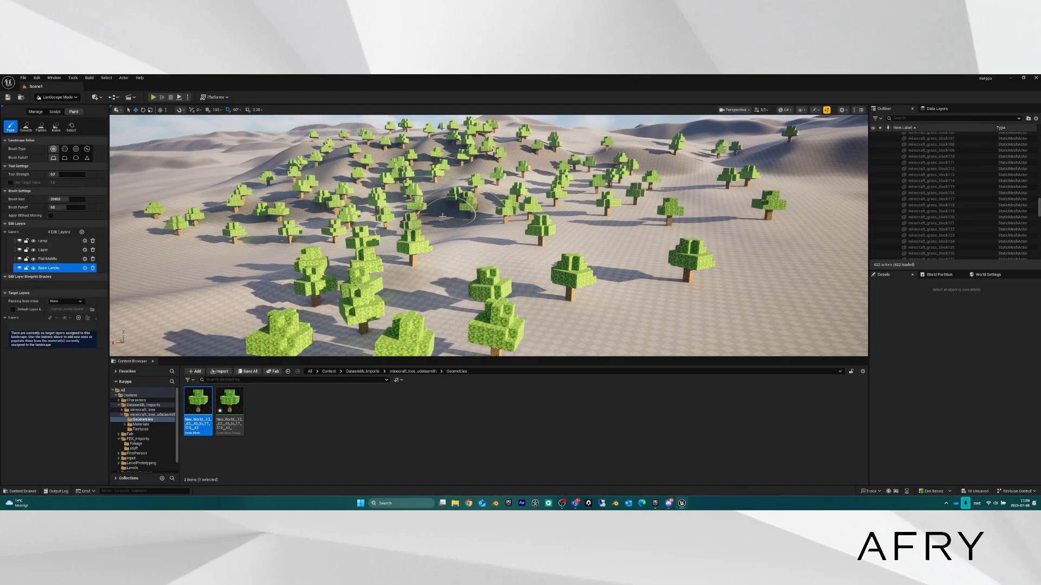
{"action": "left_click", "coordinate": [47, 249]}
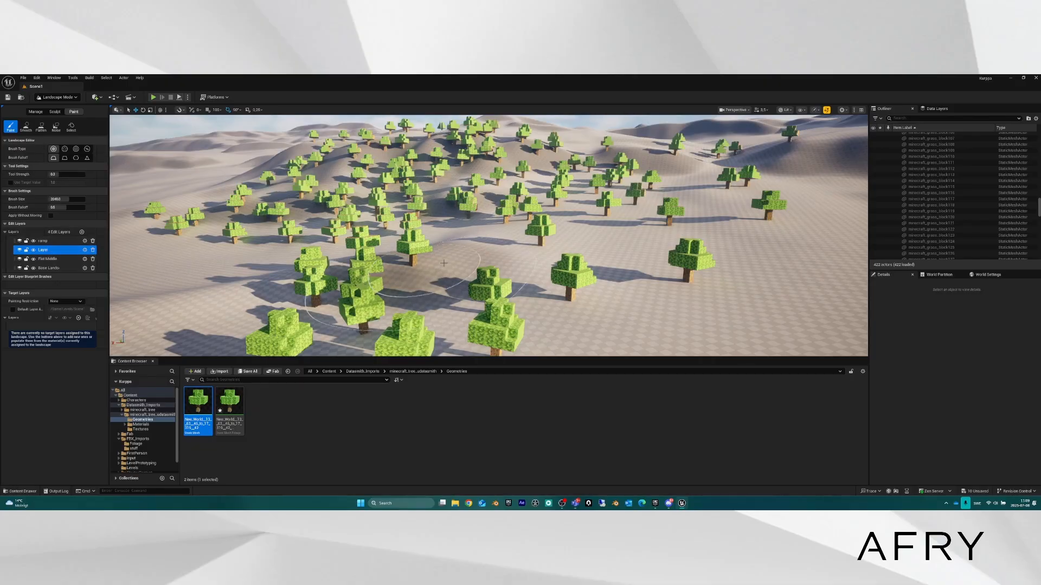
{"action": "right_click_drag", "start_coordinate": [450, 239], "coordinate": [467, 267]}
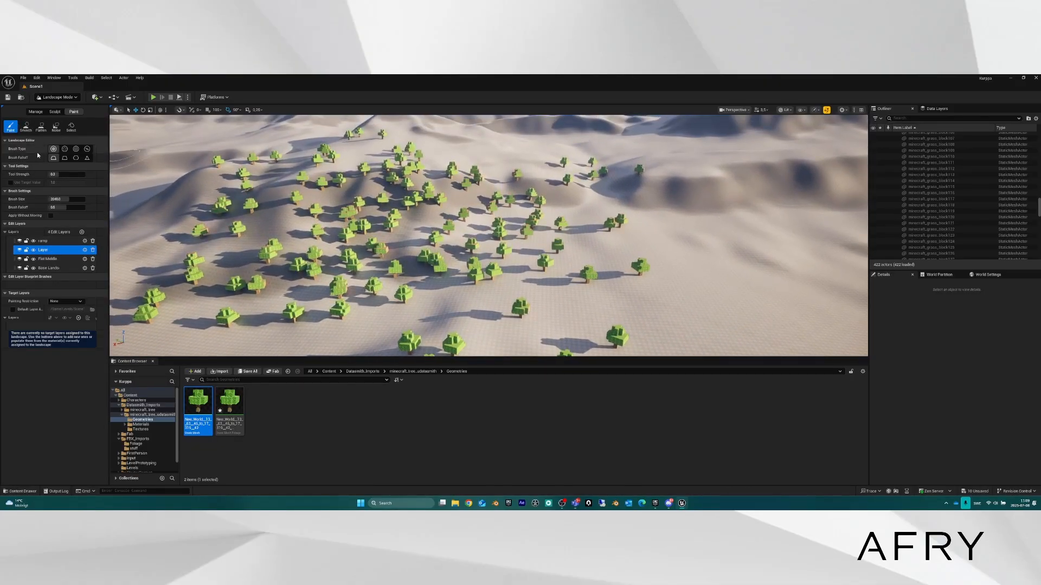
{"action": "key", "text": "w"}
{"action": "right_click_drag", "start_coordinate": [390, 265], "coordinate": [357, 259]}
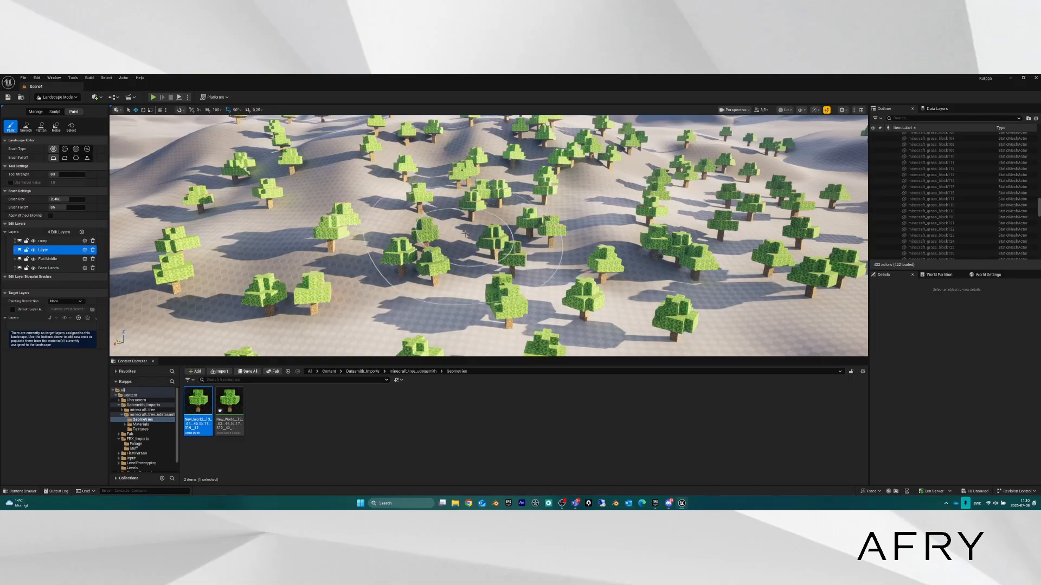
{"action": "mouse_move", "coordinate": [436, 233]}
{"action": "right_mouse_down"}
{"action": "mouse_move", "coordinate": [365, 233]}
{"action": "mouse_move", "coordinate": [457, 231]}
{"action": "mouse_move", "coordinate": [435, 236]}
{"action": "right_mouse_up"}
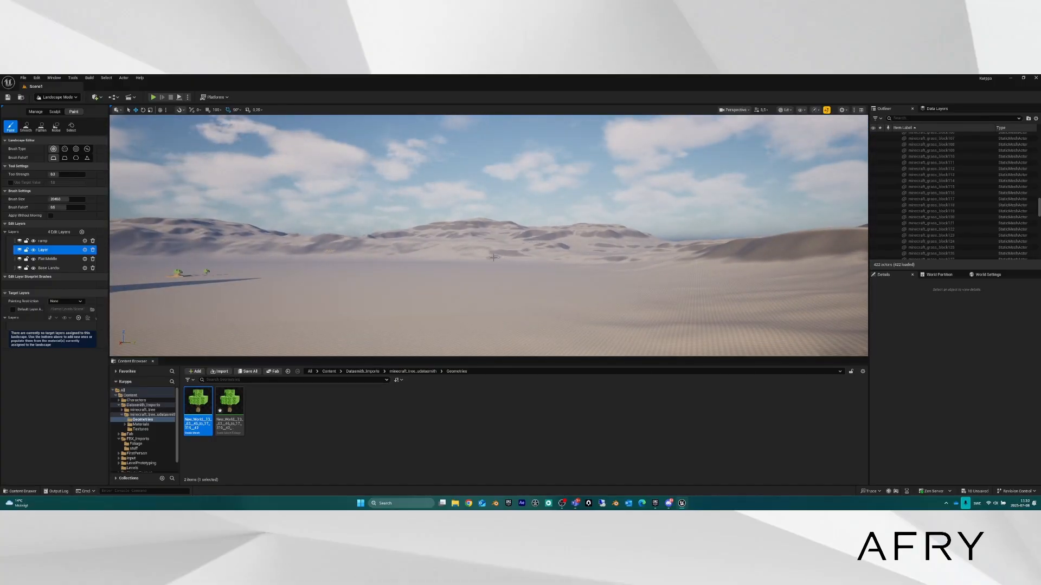
{"action": "right_click_drag", "start_coordinate": [516, 253], "coordinate": [489, 258]}
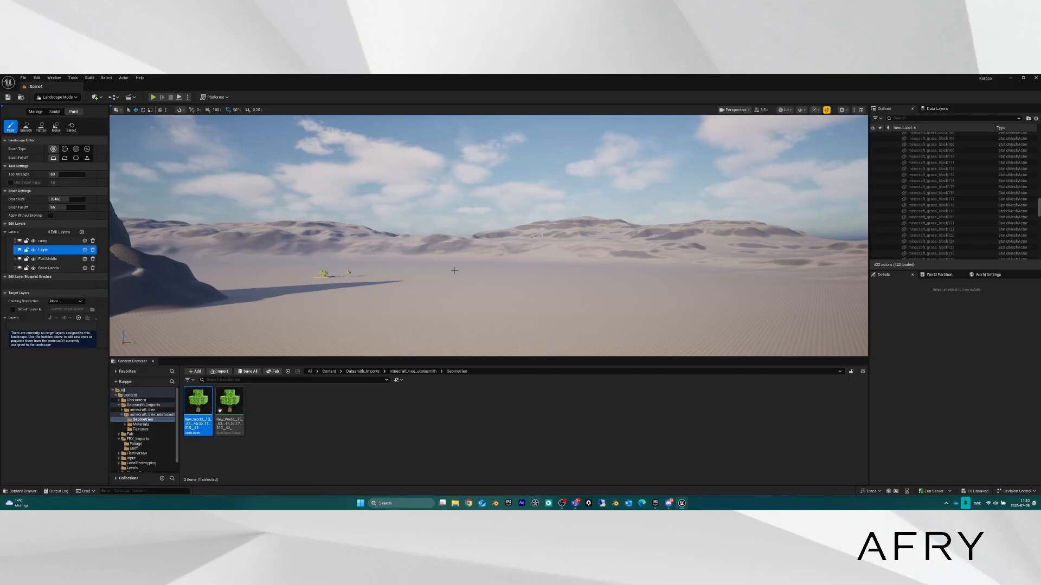
Bring up the context options for the landscape slope in the viewport.
{"action": "right_click", "coordinate": [391, 289]}
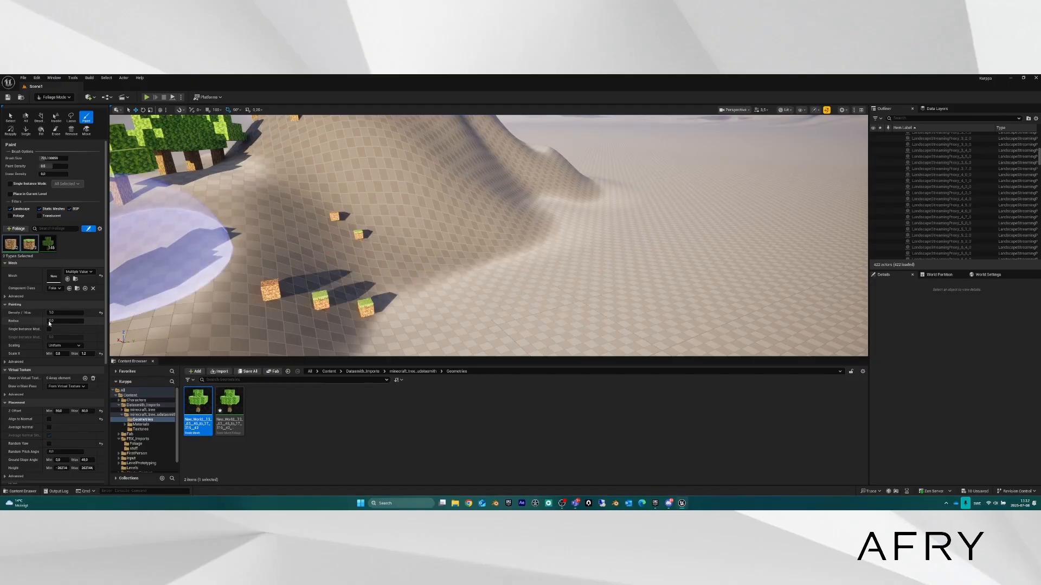
{"action": "left_click", "coordinate": [63, 354]}
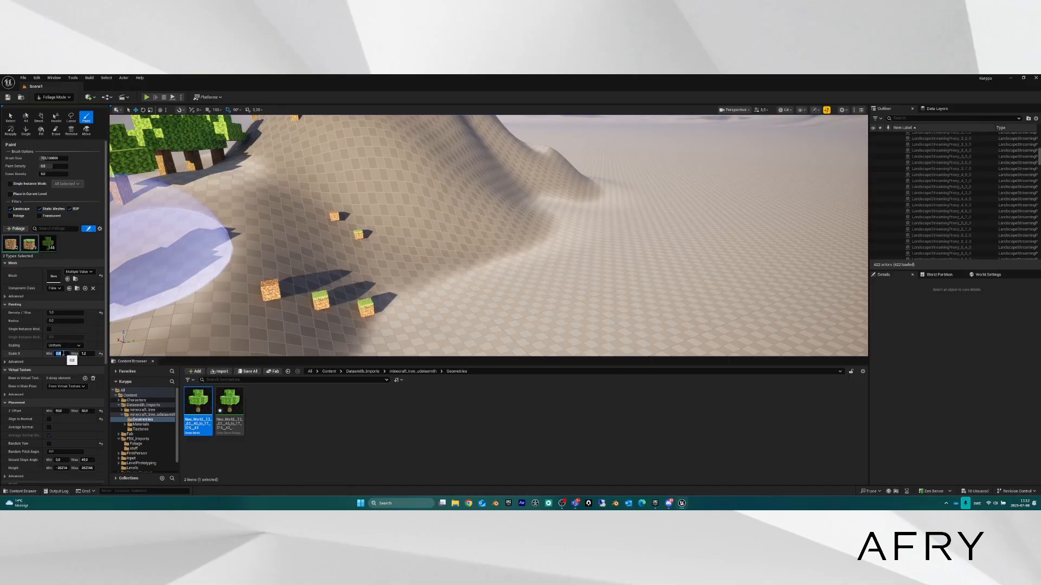
{"action": "type", "text": "1"}
{"action": "key", "text": "Tab"}
{"action": "type", "text": "1"}
{"action": "key", "text": "Return"}
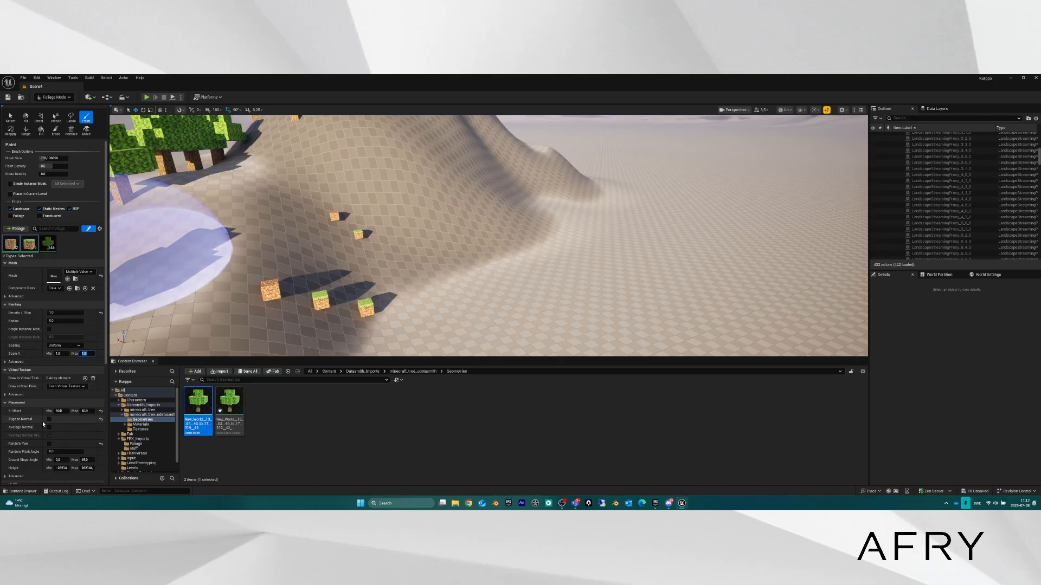
{"action": "scroll", "coordinate": [48, 450], "scroll_direction": "down", "scroll_amount": 3}
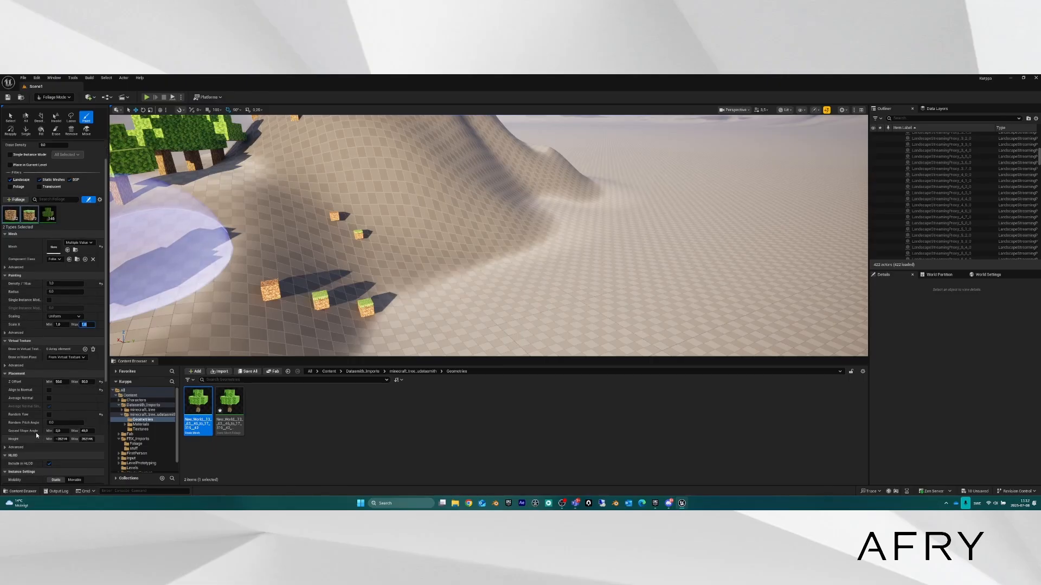
{"action": "scroll", "coordinate": [36, 433], "scroll_direction": "up", "scroll_amount": 3}
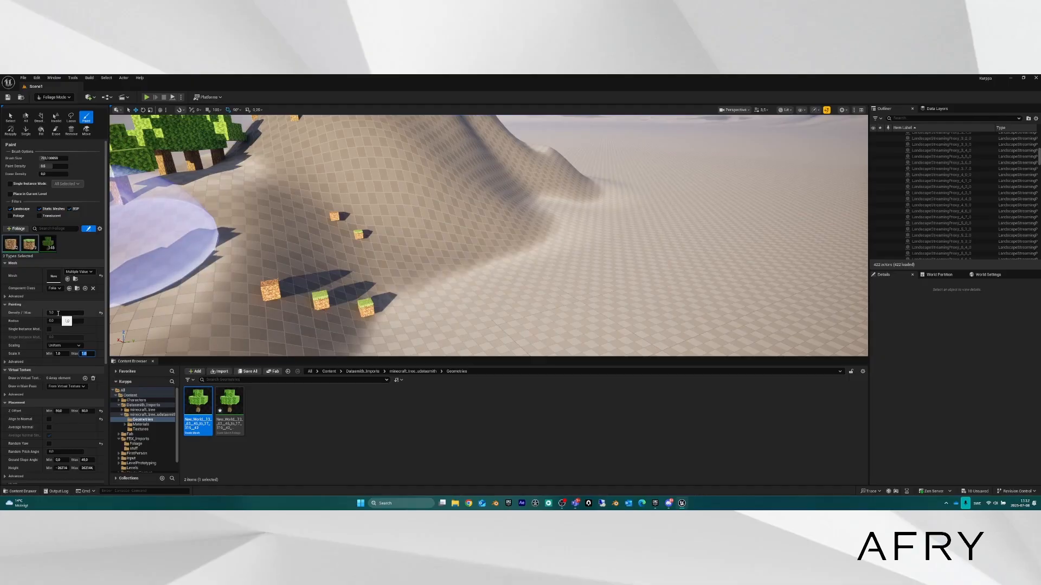
{"action": "mouse_move", "coordinate": [421, 274]}
{"action": "right_mouse_down"}
{"action": "mouse_move", "coordinate": [352, 287]}
{"action": "mouse_move", "coordinate": [488, 276]}
{"action": "mouse_move", "coordinate": [412, 263]}
{"action": "right_mouse_up"}
{"action": "key", "text": "w"}
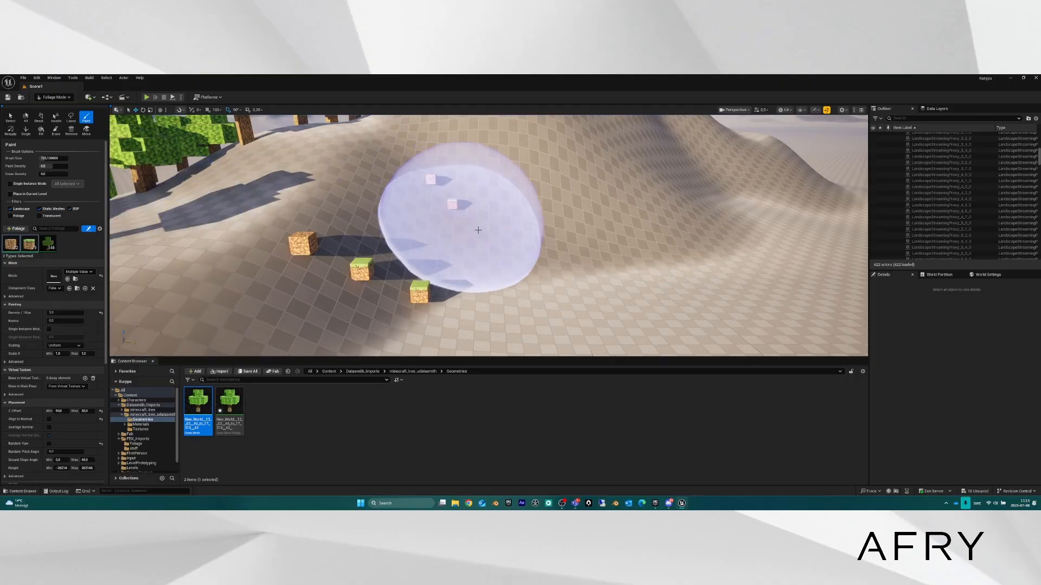
Paint one block on the slope and set Density/1Kuu to 10.
{"action": "left_click", "coordinate": [464, 216]}
{"action": "left_click", "coordinate": [47, 313]}
{"action": "type", "text": "10"}
{"action": "key", "text": "Return"}
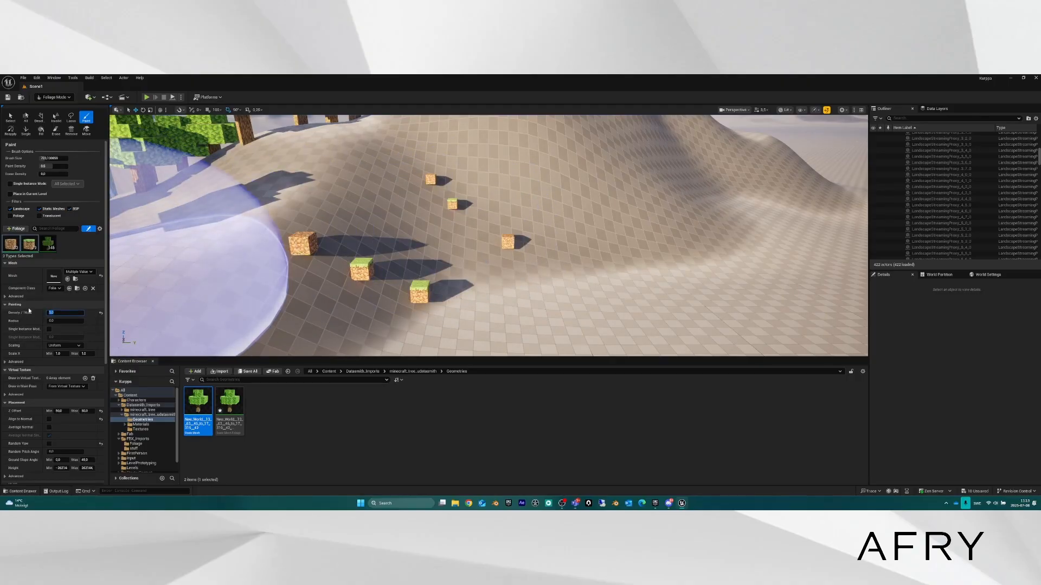
Brush a dense cluster of grass and dirt blocks across the dune slope.
{"action": "left_click", "coordinate": [563, 248]}
{"action": "mouse_move", "coordinate": [563, 248]}
{"action": "left_mouse_down"}
{"action": "mouse_move", "coordinate": [492, 292]}
{"action": "mouse_move", "coordinate": [535, 283]}
{"action": "left_mouse_up"}
{"action": "mouse_move", "coordinate": [536, 283]}
{"action": "right_mouse_down"}
{"action": "mouse_move", "coordinate": [538, 325]}
{"action": "mouse_move", "coordinate": [518, 353]}
{"action": "mouse_move", "coordinate": [534, 271]}
{"action": "mouse_move", "coordinate": [525, 322]}
{"action": "right_mouse_up"}
{"action": "key", "text": "s"}
{"action": "key", "text": "w"}
{"action": "key", "text": "w"}
{"action": "key", "text": "s"}
{"action": "scroll", "coordinate": [523, 306], "scroll_direction": "down", "scroll_amount": 2}
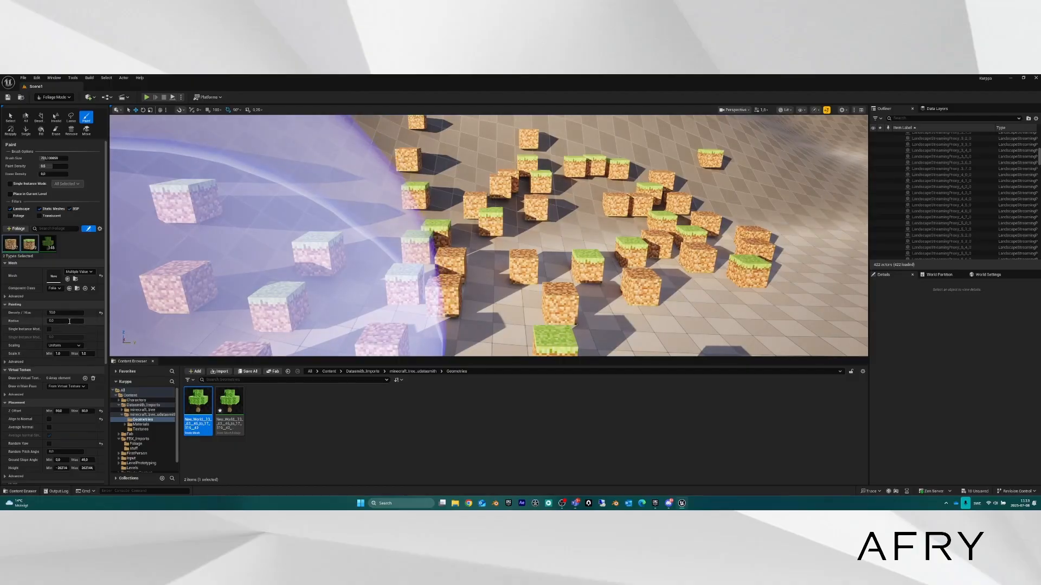
{"action": "scroll", "coordinate": [73, 333], "scroll_direction": "down", "scroll_amount": 3}
{"action": "scroll", "coordinate": [72, 333], "scroll_direction": "down", "scroll_amount": 6}
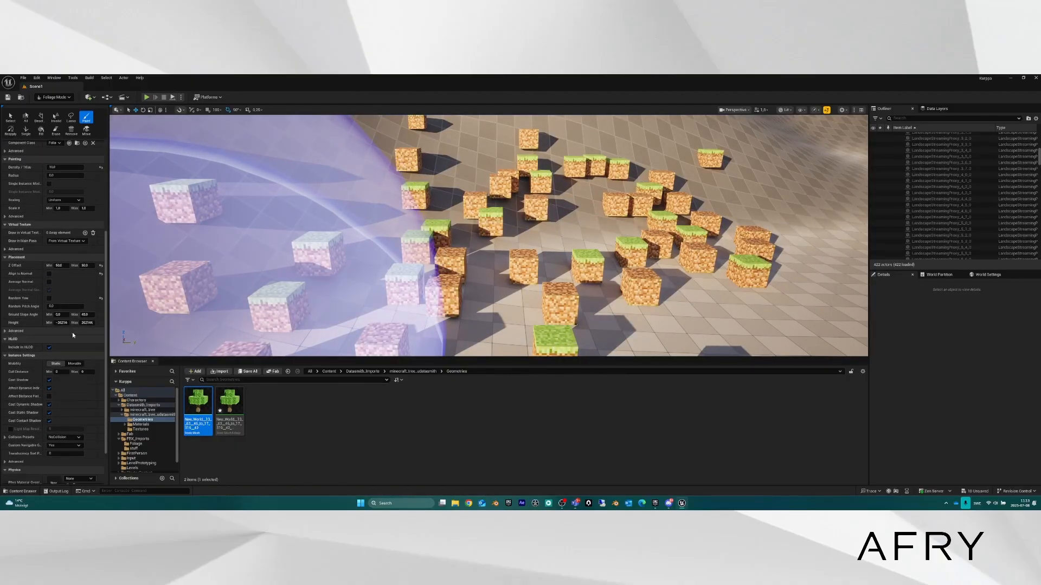
{"action": "scroll", "coordinate": [72, 333], "scroll_direction": "down", "scroll_amount": 4}
{"action": "scroll", "coordinate": [73, 331], "scroll_direction": "up", "scroll_amount": 4}
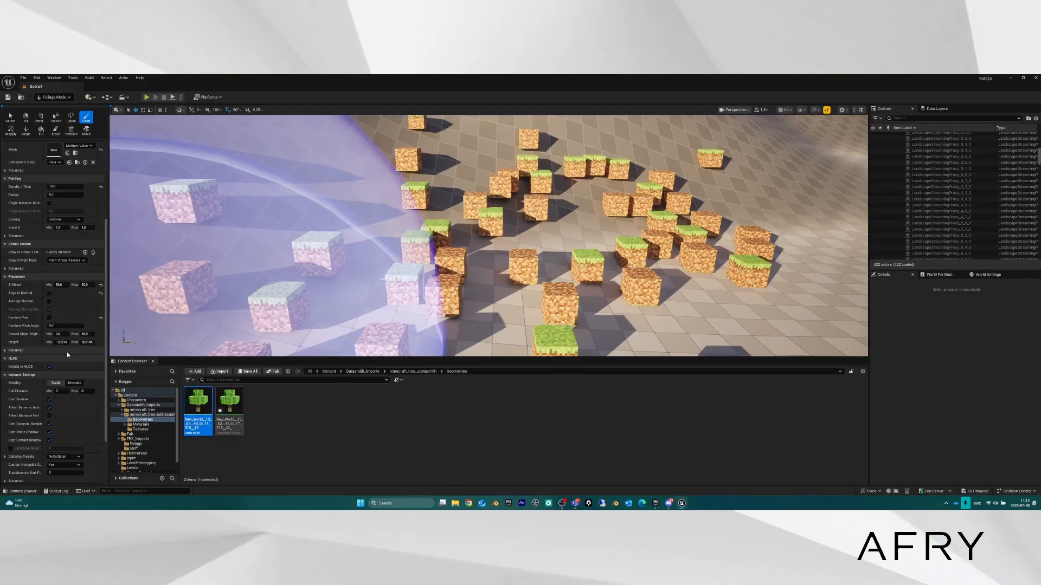
{"action": "scroll", "coordinate": [67, 352], "scroll_direction": "up", "scroll_amount": 1}
{"action": "scroll", "coordinate": [65, 352], "scroll_direction": "up", "scroll_amount": 5}
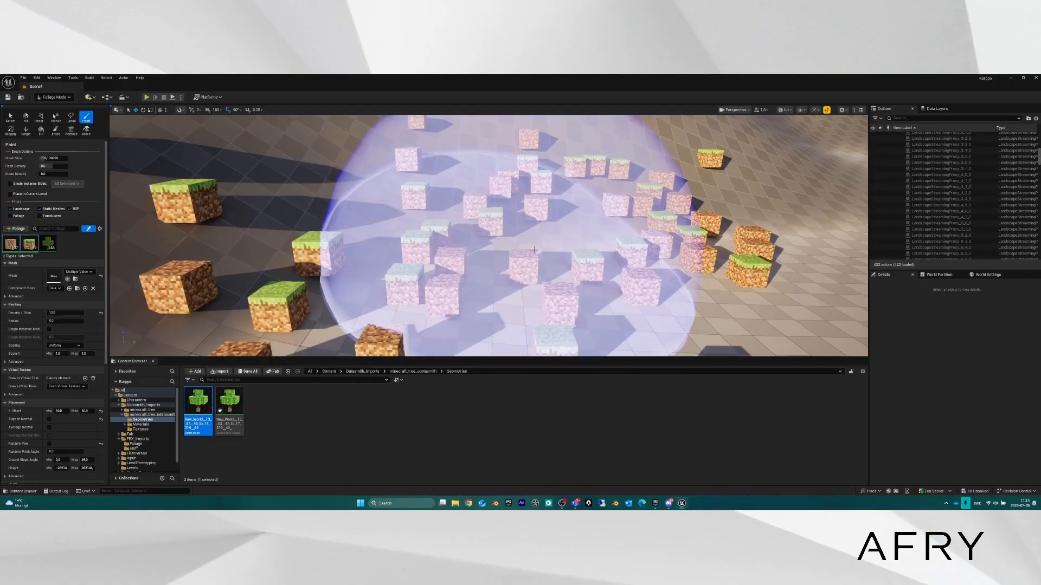
Bring the trees into view and pick the tree foliage type in the palette.
{"action": "mouse_move", "coordinate": [534, 251]}
{"action": "right_mouse_down"}
{"action": "mouse_move", "coordinate": [583, 236]}
{"action": "mouse_move", "coordinate": [550, 237]}
{"action": "mouse_move", "coordinate": [569, 235]}
{"action": "right_mouse_up"}
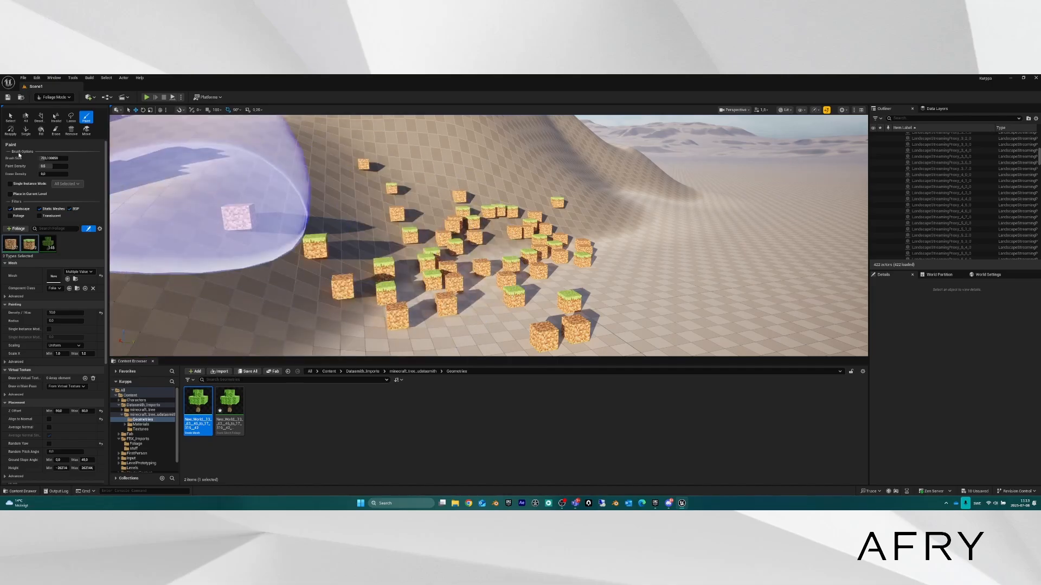
{"action": "mouse_move", "coordinate": [459, 209]}
{"action": "right_mouse_down"}
{"action": "mouse_move", "coordinate": [417, 219]}
{"action": "mouse_move", "coordinate": [431, 225]}
{"action": "right_mouse_up"}
{"action": "key", "text": "d"}
{"action": "key", "text": "a"}
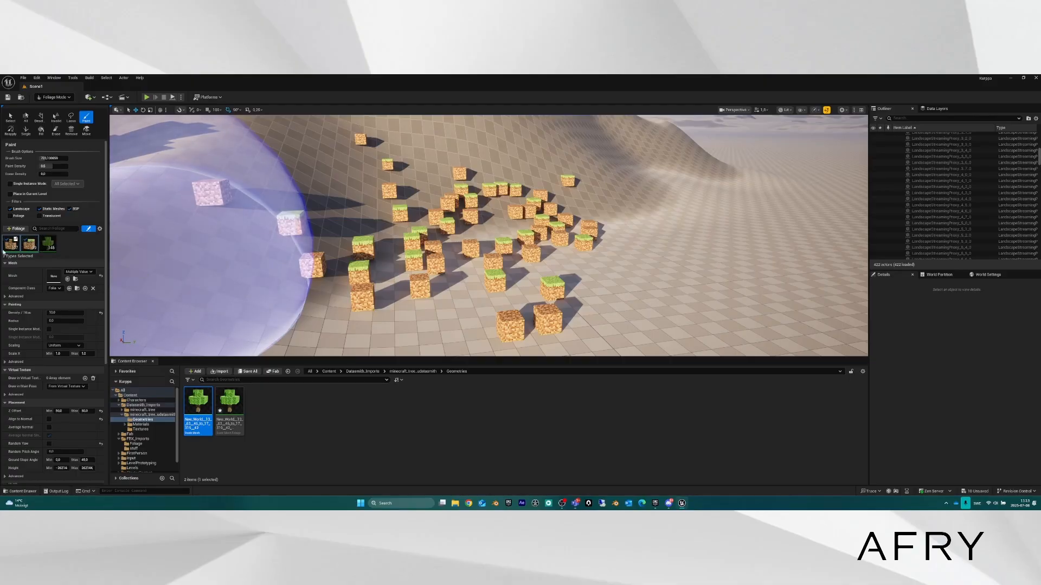
{"action": "left_click", "coordinate": [49, 244]}
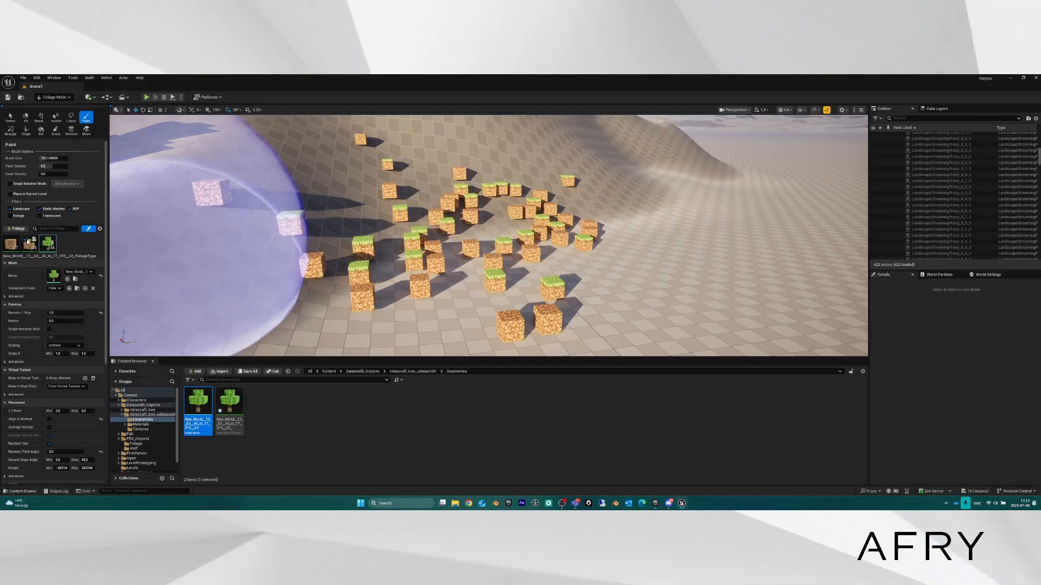
Paint two voxel trees on the slope beside the blocks, then activate the Select tool.
{"action": "left_click", "coordinate": [255, 185]}
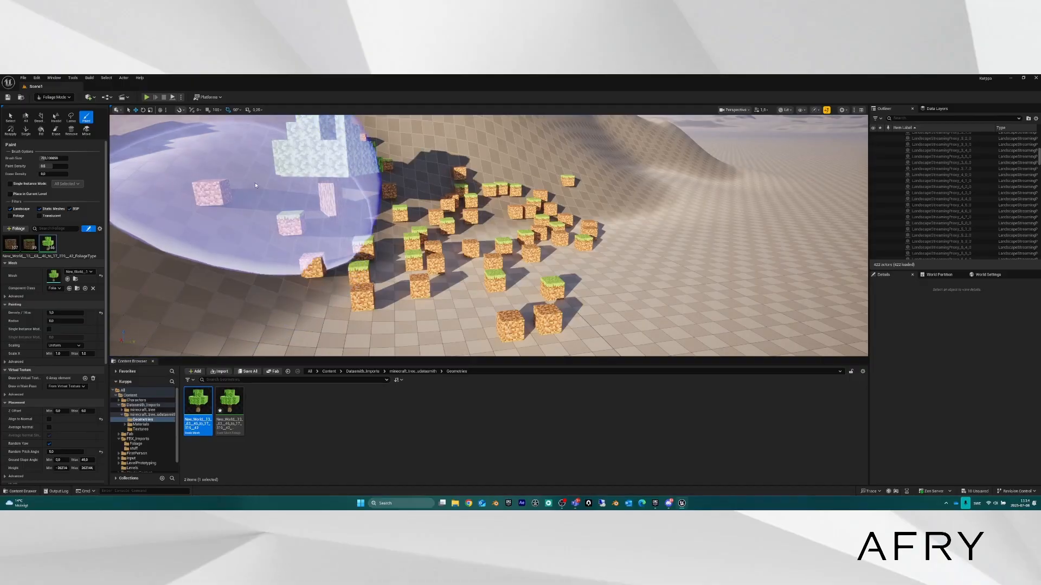
{"action": "left_click", "coordinate": [270, 243]}
{"action": "mouse_move", "coordinate": [398, 217]}
{"action": "right_mouse_down"}
{"action": "mouse_move", "coordinate": [371, 212]}
{"action": "mouse_move", "coordinate": [364, 187]}
{"action": "right_mouse_up"}
{"action": "key", "text": "s"}
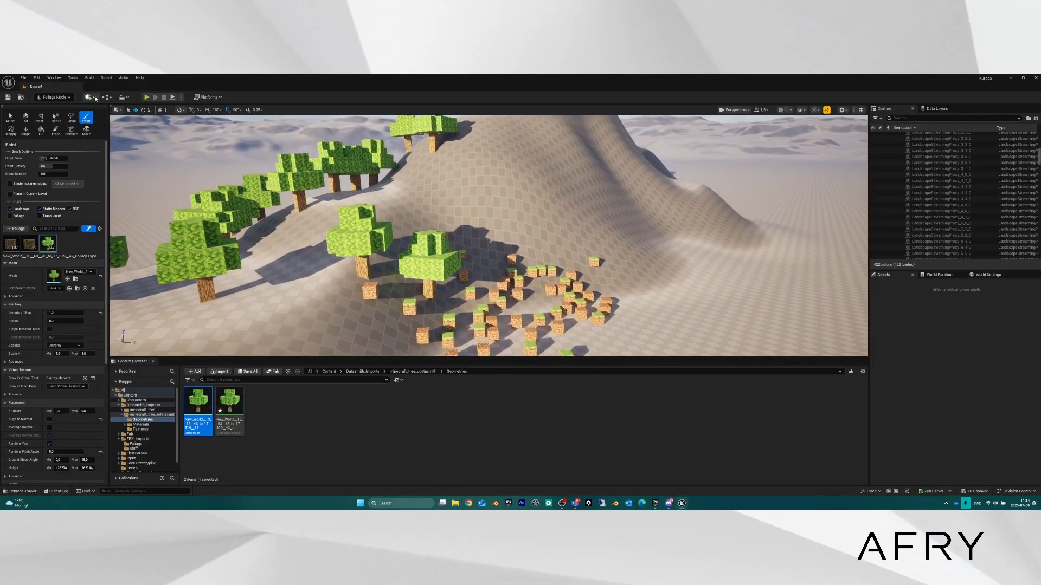
{"action": "left_click", "coordinate": [10, 117]}
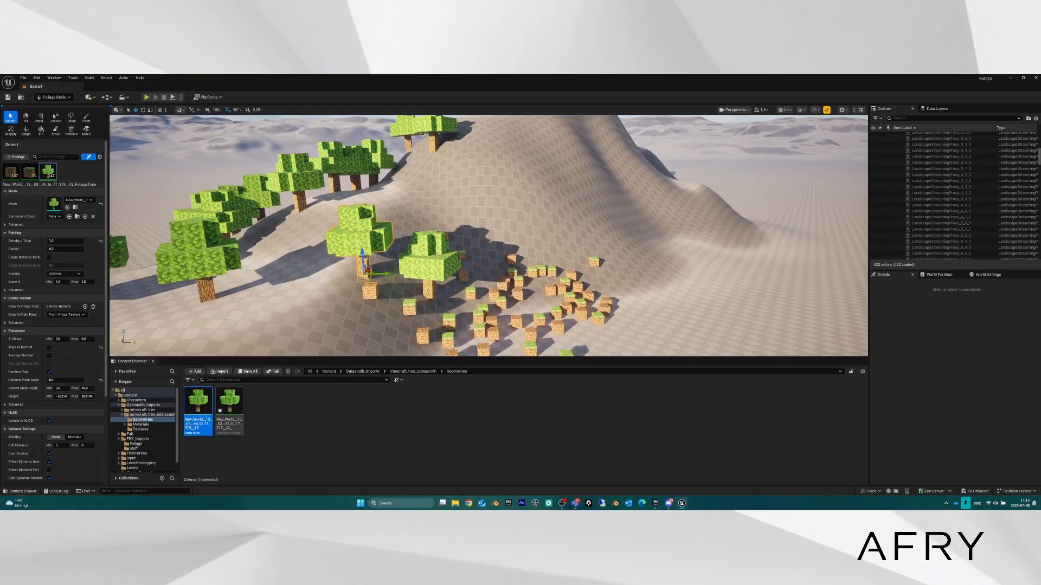
Select the left tree instance and slide it back into place.
{"action": "left_click", "coordinate": [410, 307]}
{"action": "left_click", "coordinate": [211, 276]}
{"action": "mouse_move", "coordinate": [233, 298]}
{"action": "left_mouse_down"}
{"action": "mouse_move", "coordinate": [298, 304]}
{"action": "mouse_move", "coordinate": [236, 295]}
{"action": "left_mouse_up"}
{"action": "right_click_drag", "start_coordinate": [236, 296], "coordinate": [287, 343]}
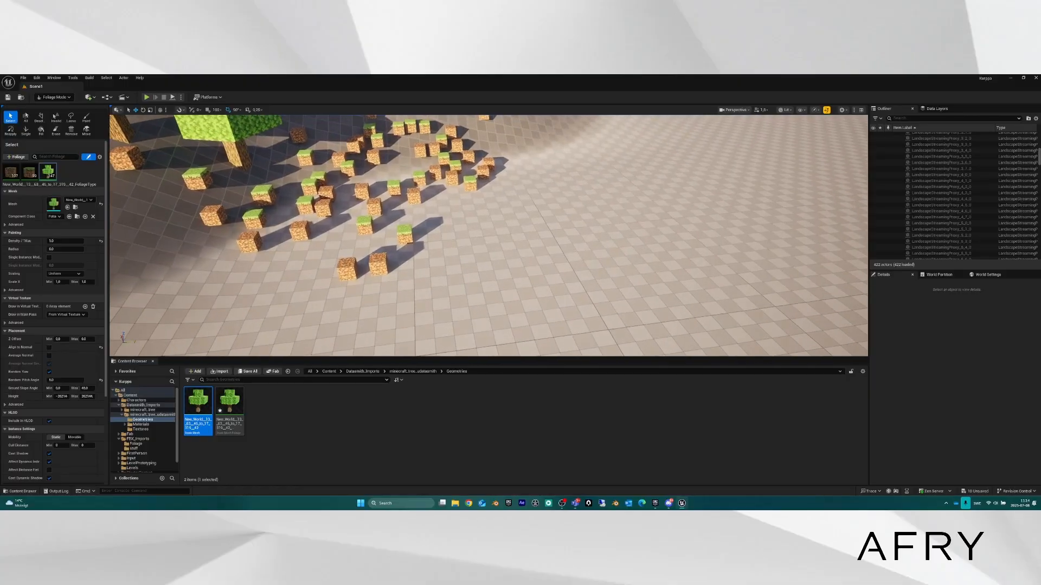
Rotate two dirt blocks around their vertical axes.
{"action": "left_click", "coordinate": [346, 269]}
{"action": "key", "text": "e"}
{"action": "left_click_drag", "start_coordinate": [370, 284], "coordinate": [350, 225]}
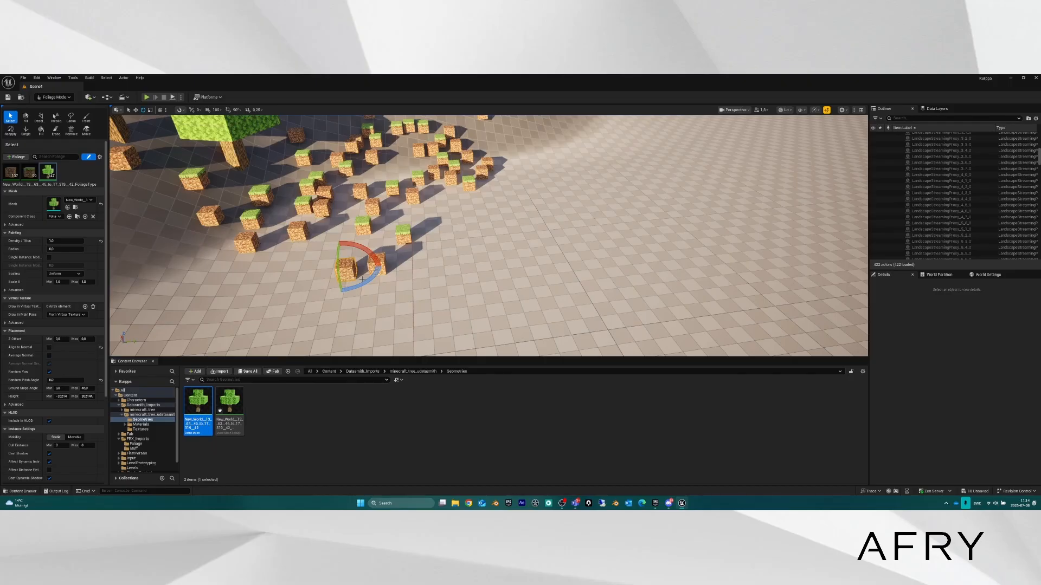
{"action": "left_click_drag", "start_coordinate": [363, 285], "coordinate": [332, 240]}
{"action": "right_click_drag", "start_coordinate": [332, 239], "coordinate": [324, 241]}
{"action": "left_click", "coordinate": [275, 261]}
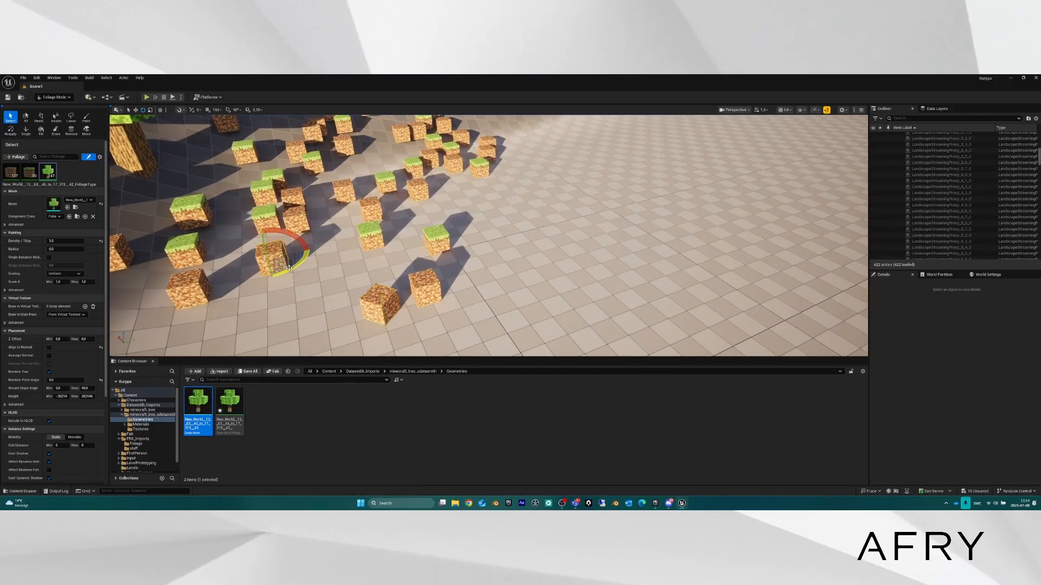
{"action": "left_click_drag", "start_coordinate": [289, 268], "coordinate": [255, 269]}
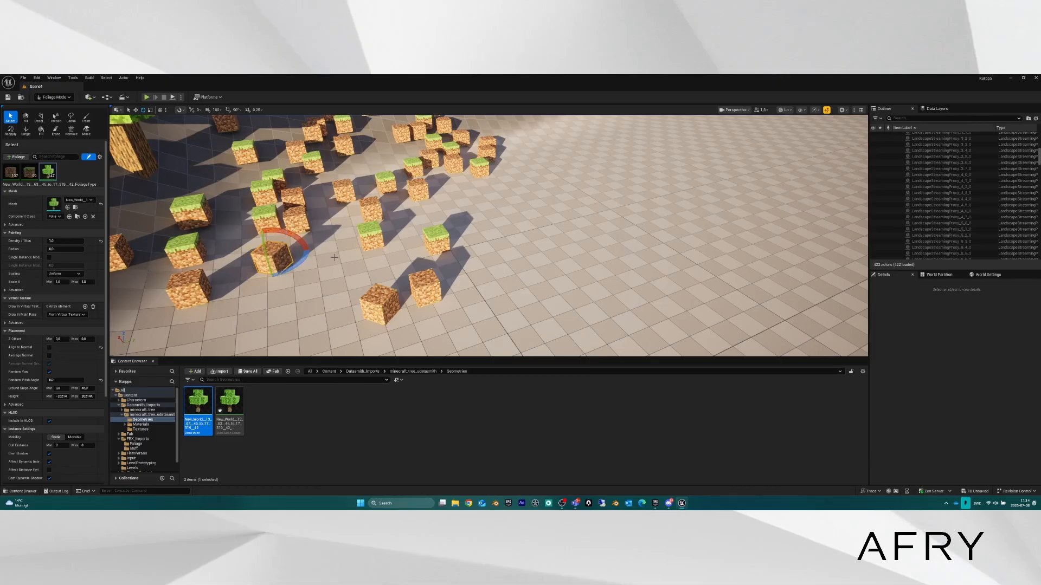
Nudge a grass block along one axis and delete a tree instance.
{"action": "key", "text": "w"}
{"action": "left_click", "coordinate": [373, 233]}
{"action": "left_click_drag", "start_coordinate": [392, 231], "coordinate": [417, 229]}
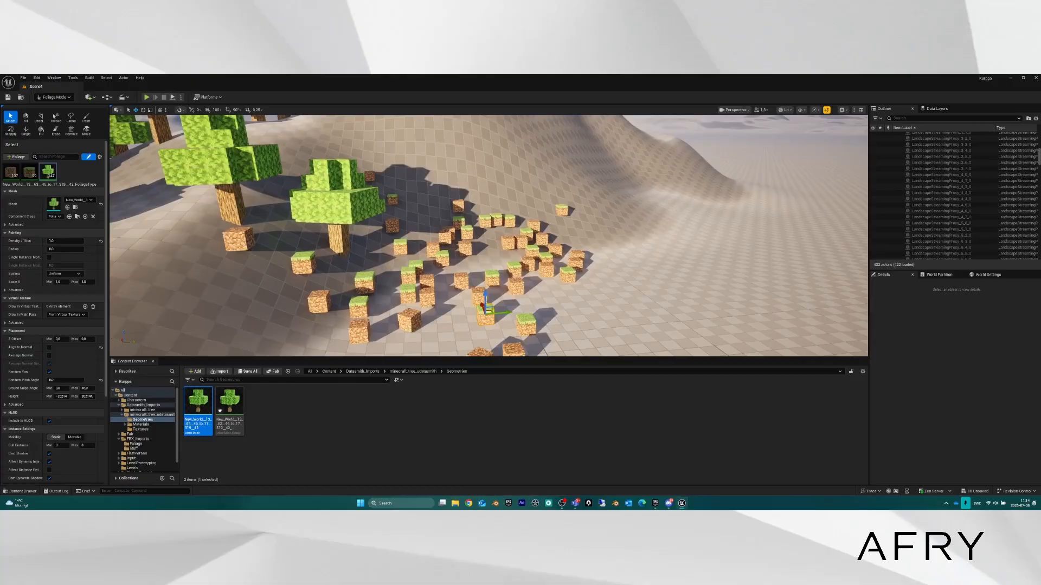
{"action": "left_click", "coordinate": [317, 211]}
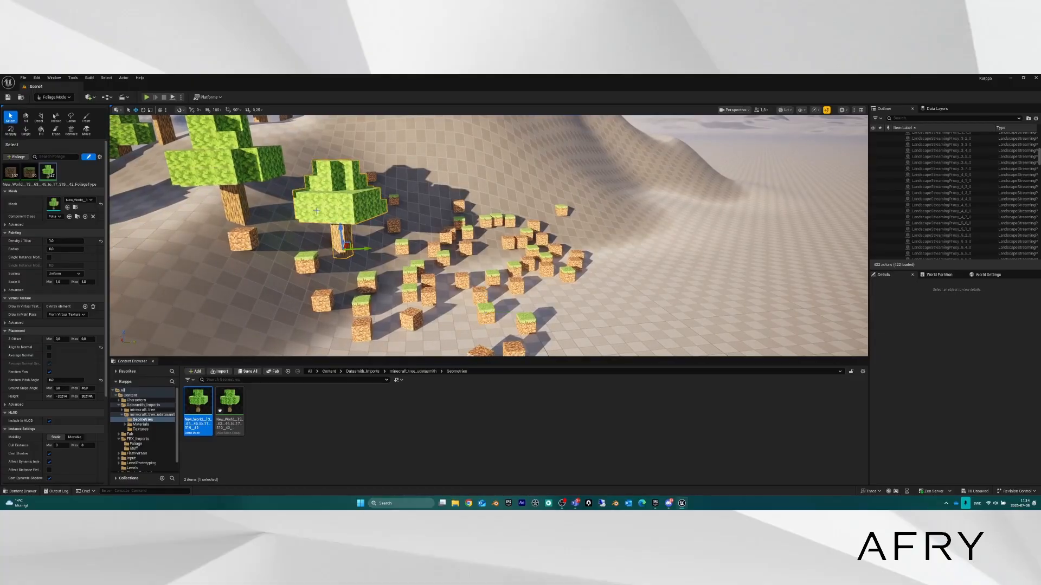
{"action": "key", "text": "Delete"}
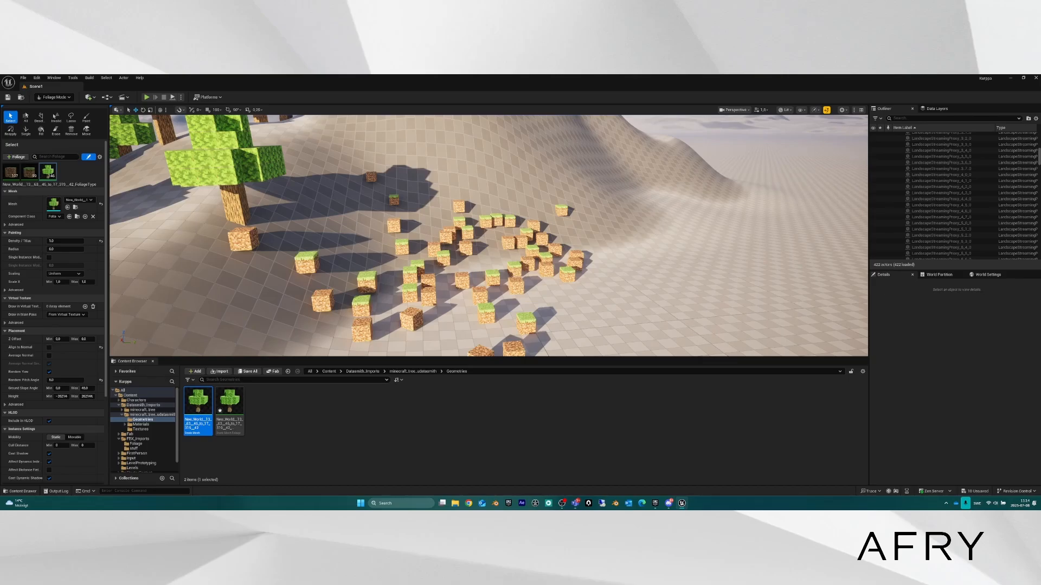
Tilt another tree slightly with the rotate gizmo.
{"action": "right_click_drag", "start_coordinate": [487, 235], "coordinate": [361, 231]}
{"action": "right_click_drag", "start_coordinate": [478, 196], "coordinate": [577, 203]}
{"action": "key", "text": "e"}
{"action": "left_click_drag", "start_coordinate": [476, 236], "coordinate": [293, 231]}
{"action": "right_click_drag", "start_coordinate": [436, 250], "coordinate": [399, 277]}
{"action": "right_click_drag", "start_coordinate": [470, 233], "coordinate": [487, 233]}
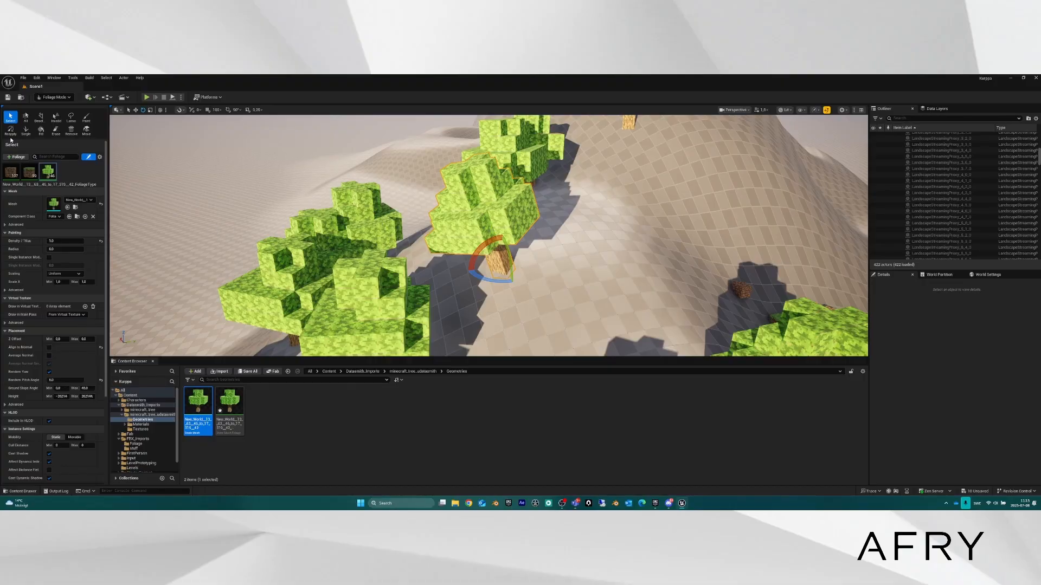
Trial-swap the tree mesh to RotationHandleQuarter, undo it, and deselect all foliage types.
{"action": "left_click", "coordinate": [10, 117]}
{"action": "left_click", "coordinate": [78, 202]}
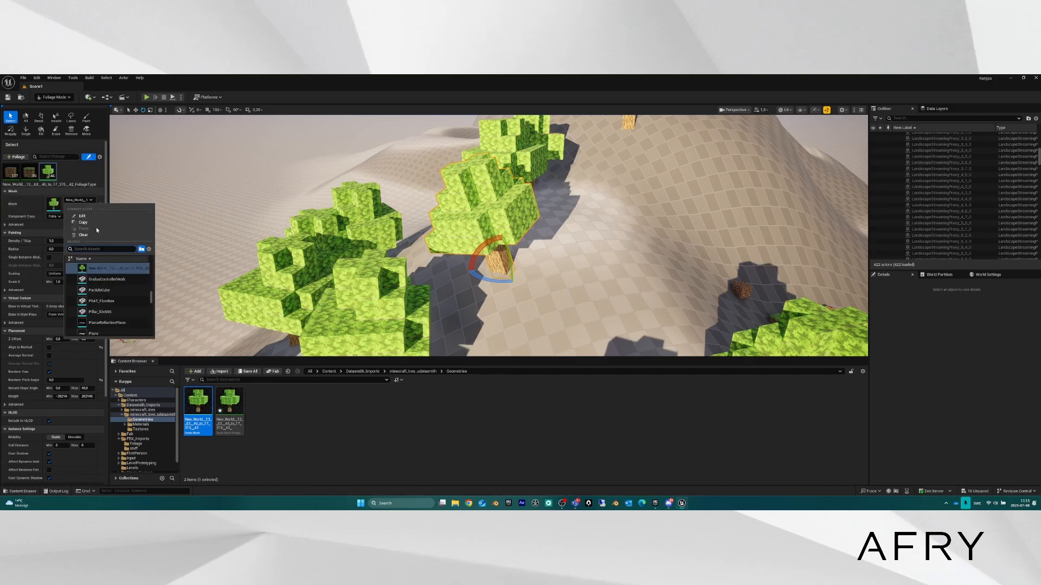
{"action": "scroll", "coordinate": [129, 286], "scroll_direction": "down", "scroll_amount": 5}
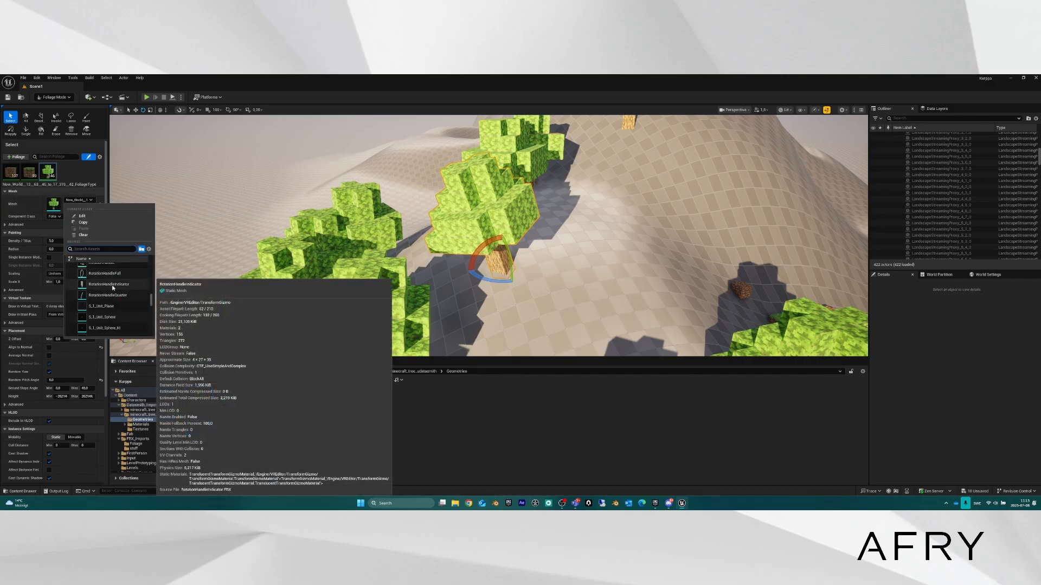
{"action": "left_click", "coordinate": [107, 295]}
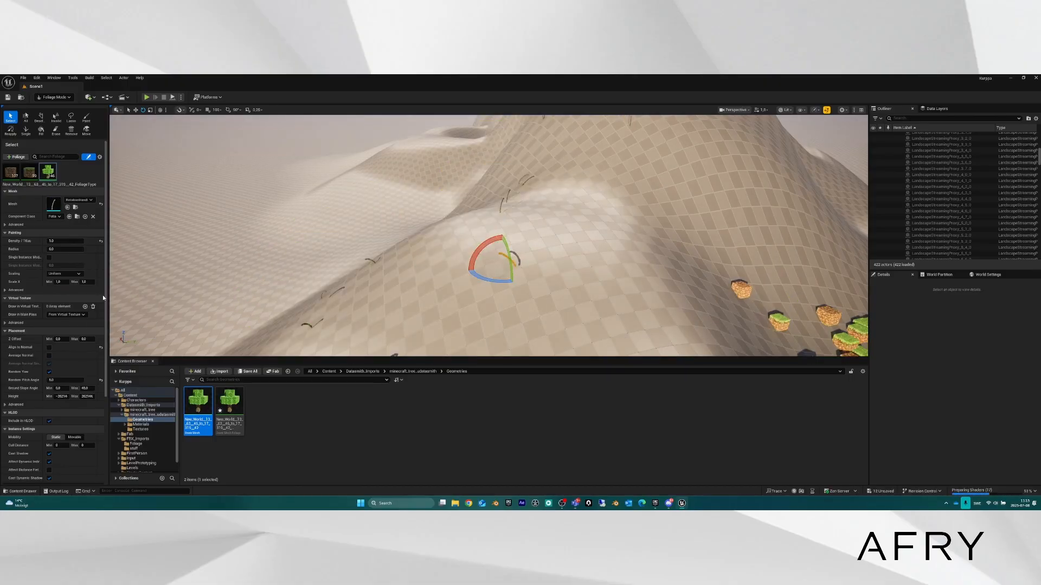
{"action": "right_click_drag", "start_coordinate": [481, 250], "coordinate": [412, 282]}
{"action": "key", "text": "f"}
{"action": "key", "text": "ctrl+z"}
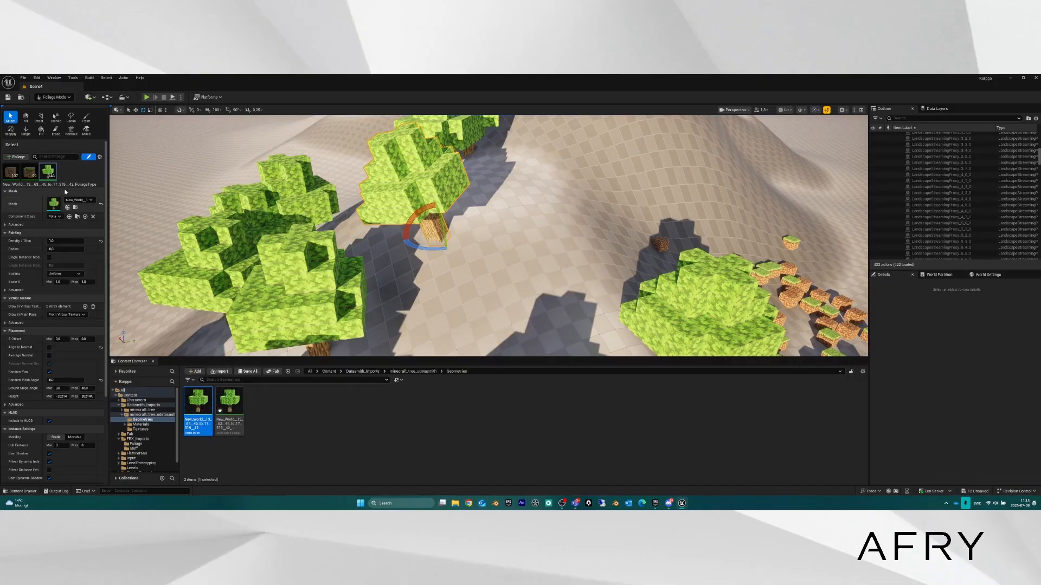
{"action": "left_click", "coordinate": [68, 170]}
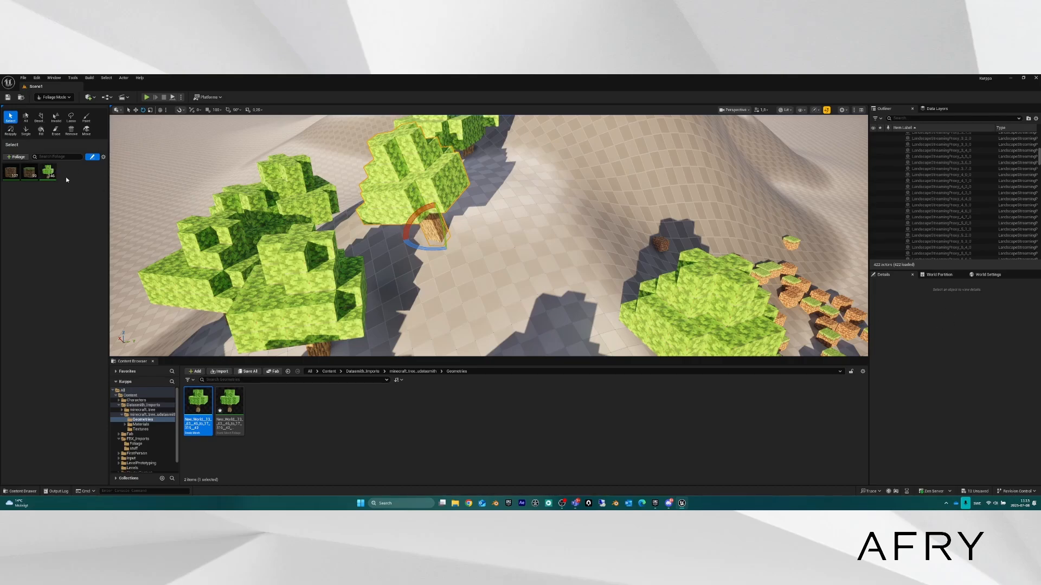
Select the tree foliage type and fly the view toward the hillside trees.
{"action": "left_click", "coordinate": [47, 171]}
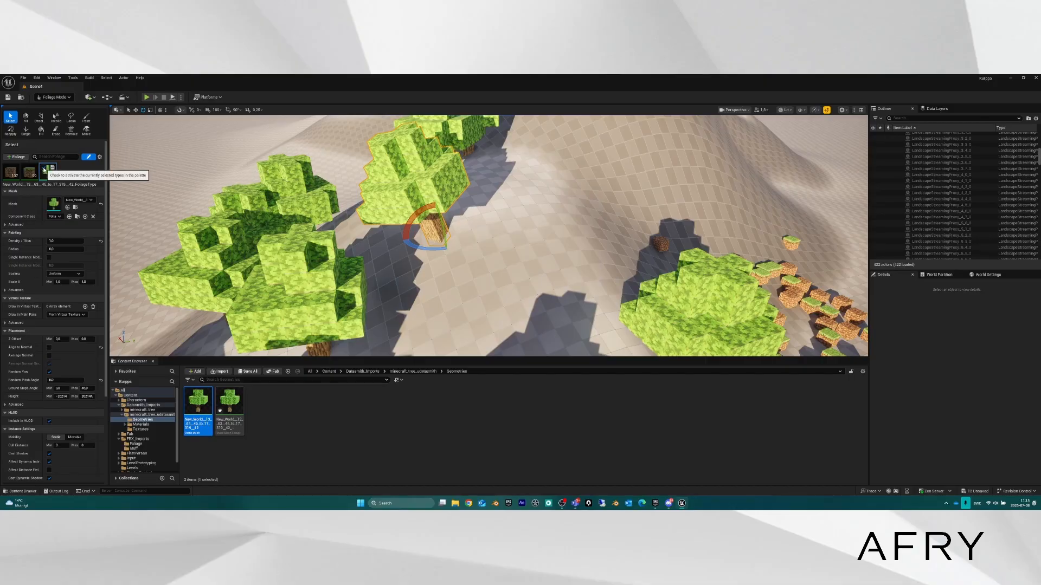
{"action": "key", "text": "s"}
{"action": "right_click_drag", "start_coordinate": [395, 218], "coordinate": [374, 197]}
{"action": "key", "text": "w"}
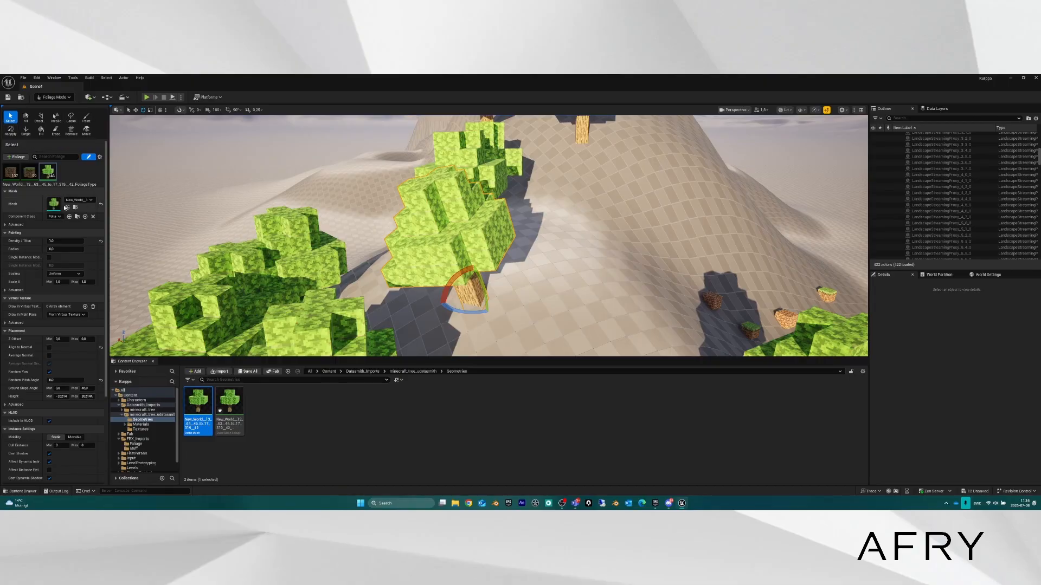
{"action": "scroll", "coordinate": [72, 287], "scroll_direction": "down", "scroll_amount": 4}
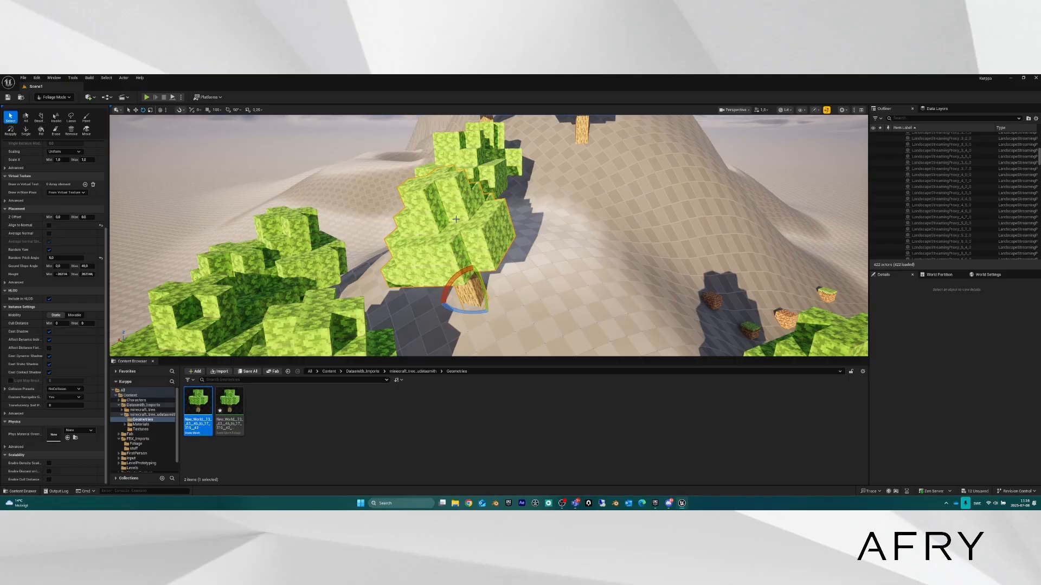
{"action": "scroll", "coordinate": [72, 298], "scroll_direction": "up", "scroll_amount": 3}
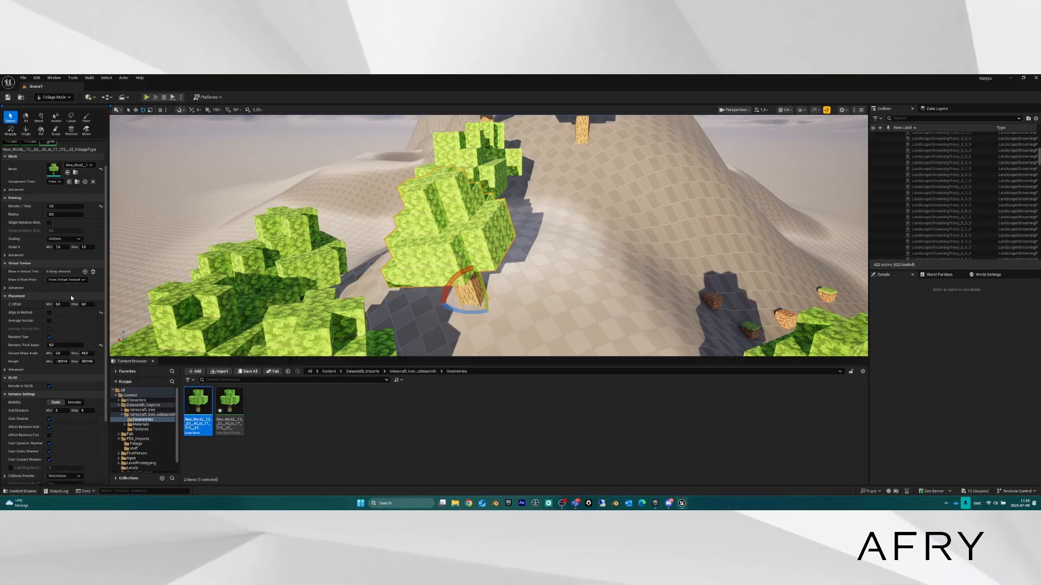
{"action": "scroll", "coordinate": [72, 294], "scroll_direction": "up", "scroll_amount": 2}
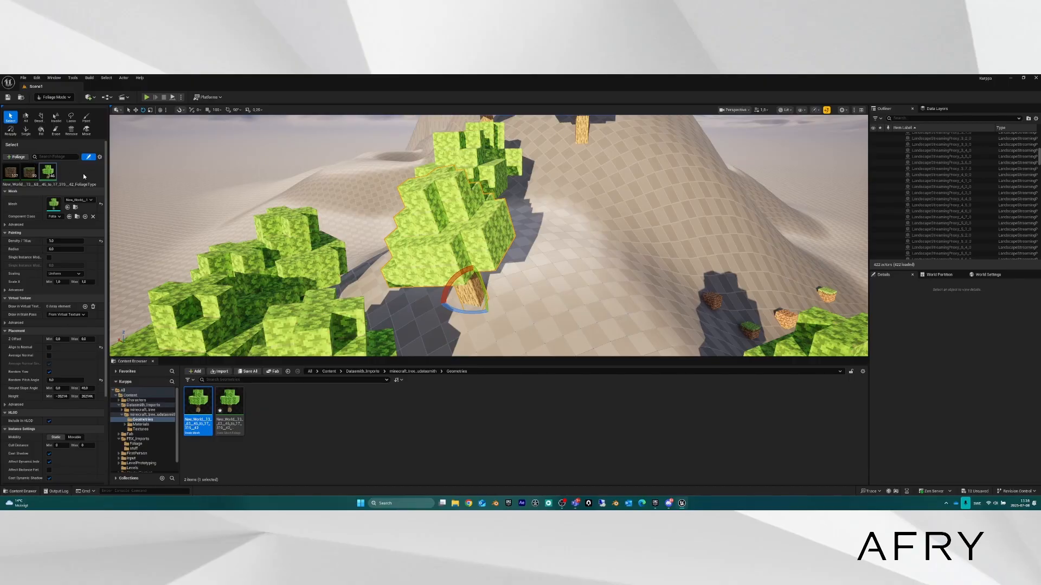
Delete the foreground tree instance and head back to Selection Mode.
{"action": "right_click_drag", "start_coordinate": [539, 271], "coordinate": [544, 306]}
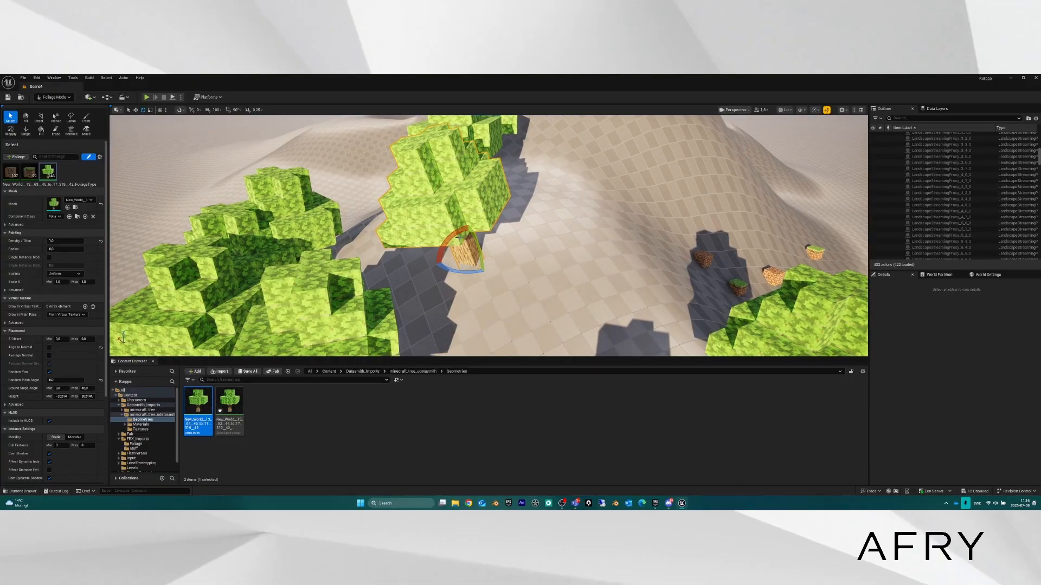
{"action": "mouse_move", "coordinate": [421, 248]}
{"action": "right_mouse_down"}
{"action": "mouse_move", "coordinate": [429, 234]}
{"action": "mouse_move", "coordinate": [421, 248]}
{"action": "right_mouse_up"}
{"action": "key", "text": "w"}
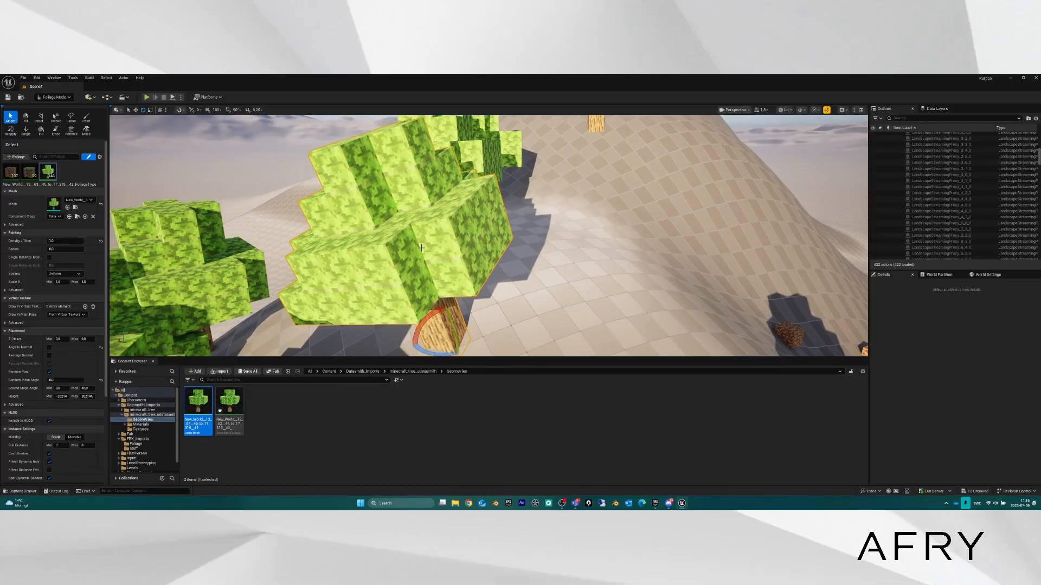
{"action": "key", "text": "Delete"}
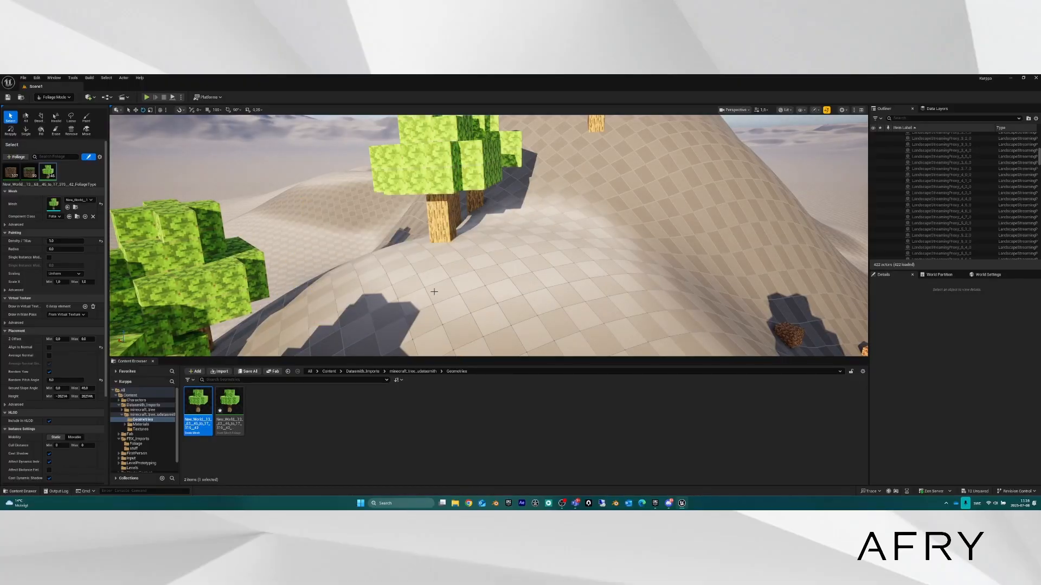
{"action": "left_click", "coordinate": [55, 98]}
Enter Selection Mode and place a tree mesh from the Content Browser on the hillside.
{"action": "left_click", "coordinate": [60, 107]}
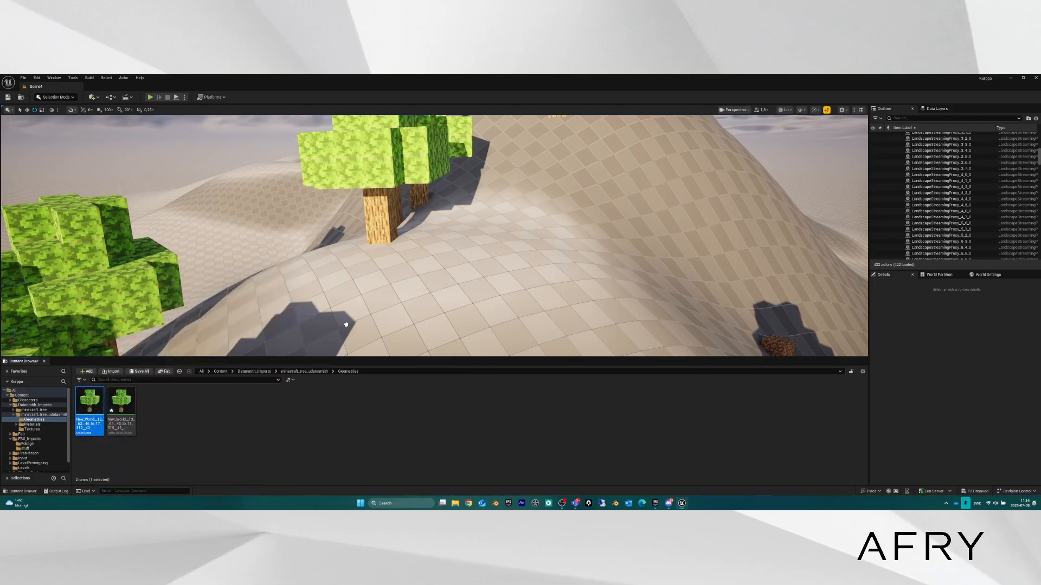
{"action": "left_click_drag", "start_coordinate": [89, 404], "coordinate": [414, 342]}
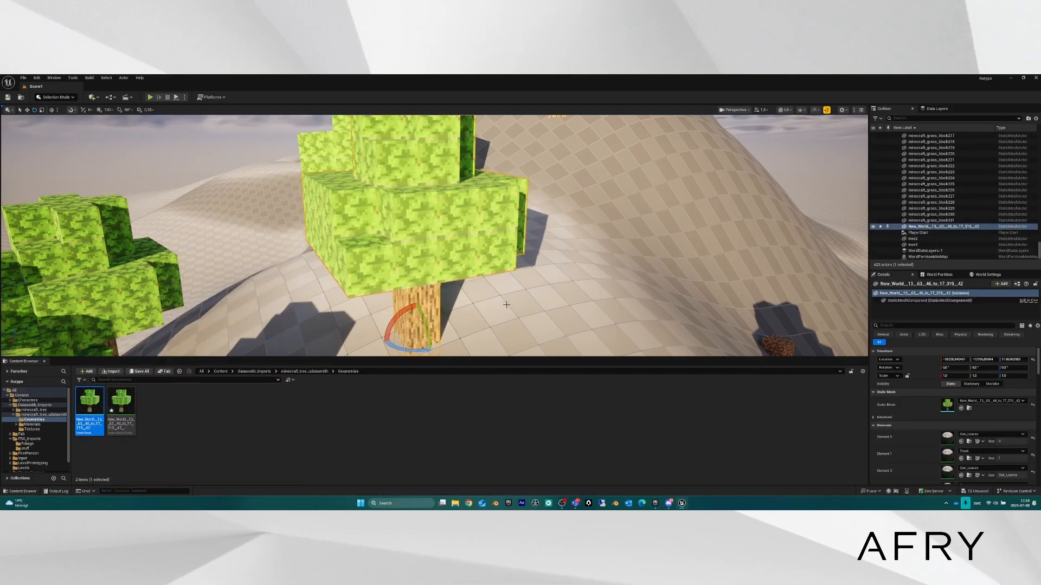
{"action": "right_click_drag", "start_coordinate": [512, 270], "coordinate": [403, 276]}
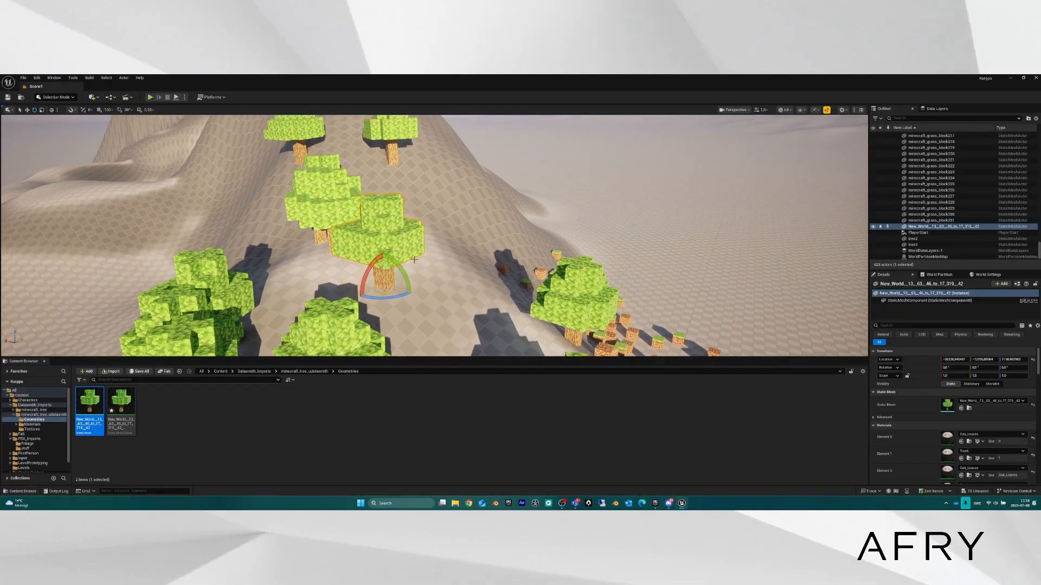
Alt-drag a duplicate tree beside it and lower it onto the slope.
{"action": "key", "text": "w"}
{"action": "left_click_drag", "start_coordinate": [385, 283], "coordinate": [425, 291], "text": "alt"}
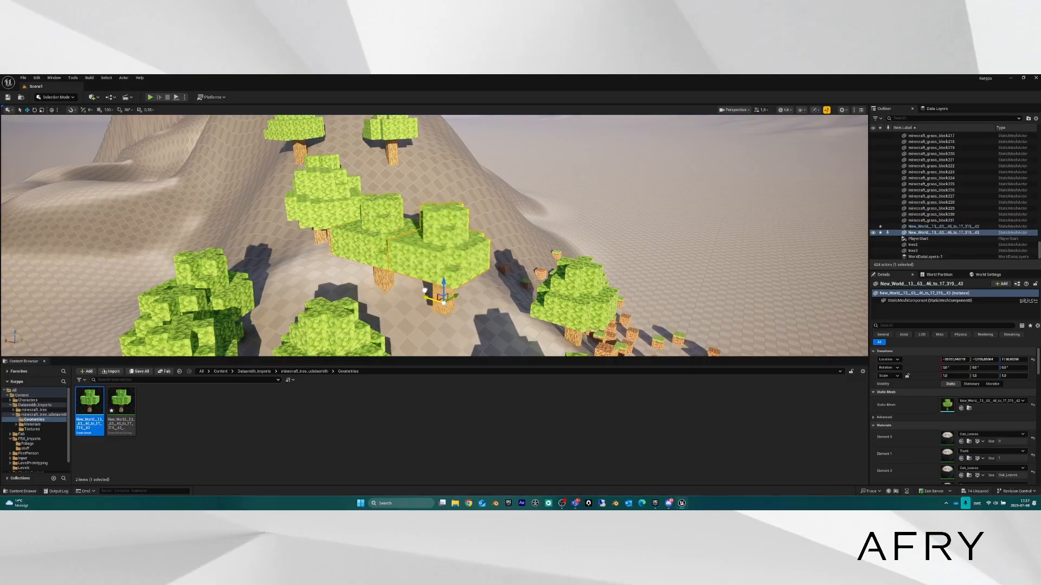
{"action": "right_click_drag", "start_coordinate": [441, 293], "coordinate": [493, 248]}
{"action": "left_click_drag", "start_coordinate": [518, 252], "coordinate": [515, 303]}
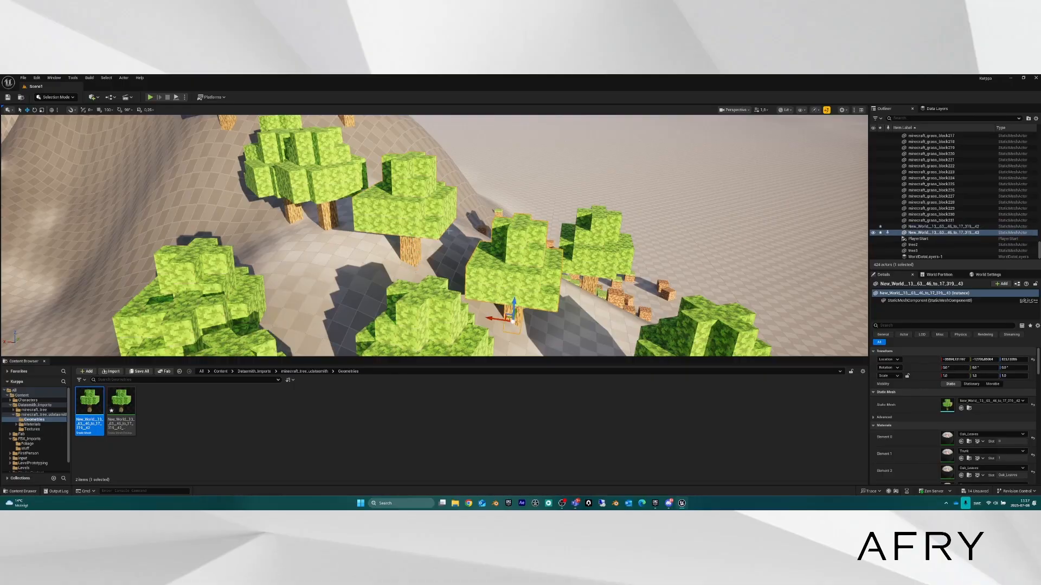
Reselect the first placed tree from a wider view and switch to rotate.
{"action": "left_click", "coordinate": [415, 199]}
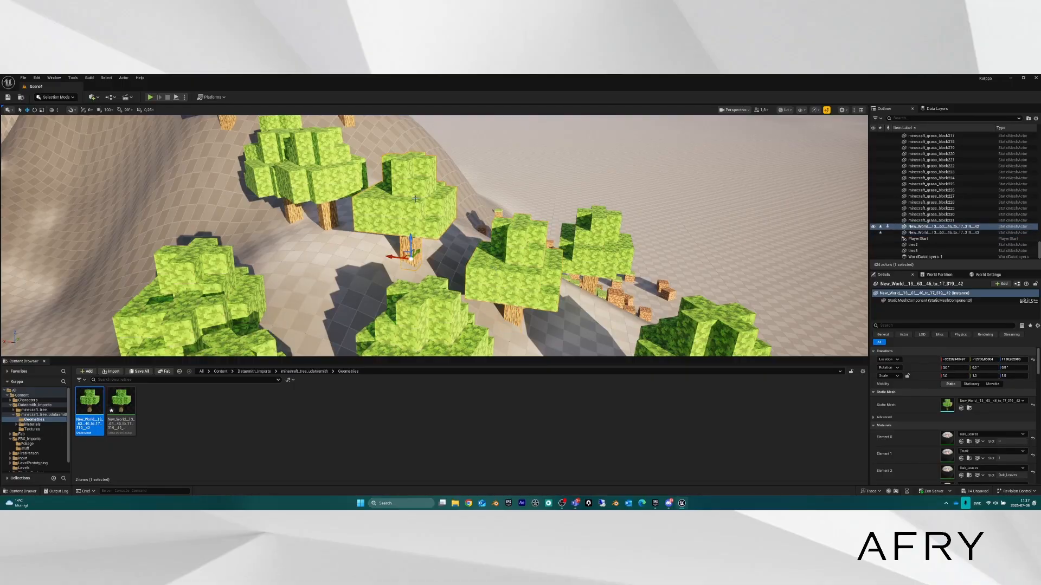
{"action": "left_click", "coordinate": [338, 170]}
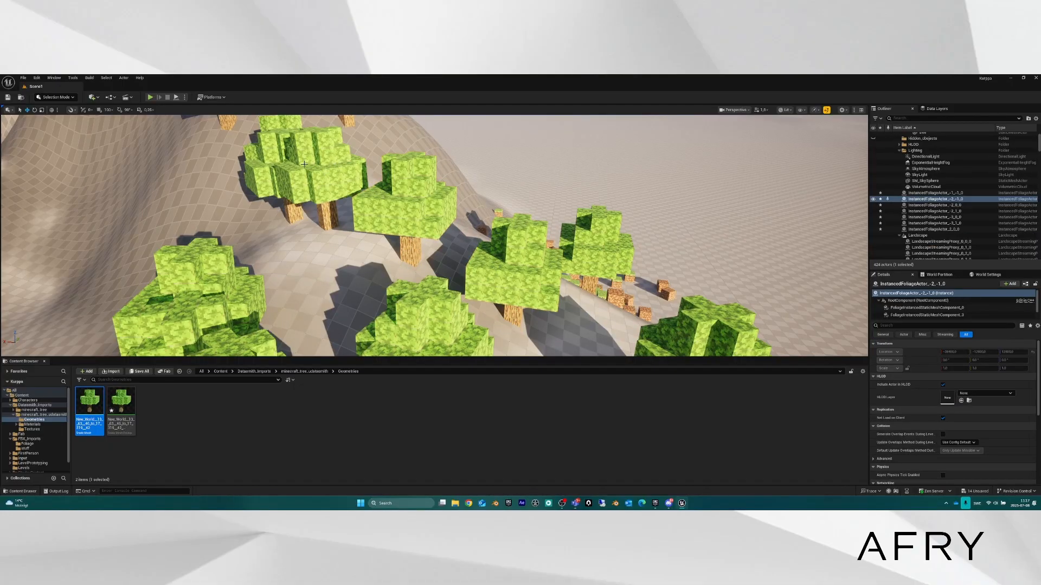
{"action": "mouse_move", "coordinate": [304, 165]}
{"action": "right_mouse_down"}
{"action": "mouse_move", "coordinate": [342, 128]}
{"action": "mouse_move", "coordinate": [312, 157]}
{"action": "mouse_move", "coordinate": [309, 182]}
{"action": "mouse_move", "coordinate": [314, 155]}
{"action": "right_mouse_up"}
{"action": "key", "text": "s"}
{"action": "key", "text": "w"}
{"action": "left_click", "coordinate": [391, 185]}
{"action": "key", "text": "e"}
Alternate between the back-left and centre trees, leaving the centre tree selected.
{"action": "left_click", "coordinate": [465, 235]}
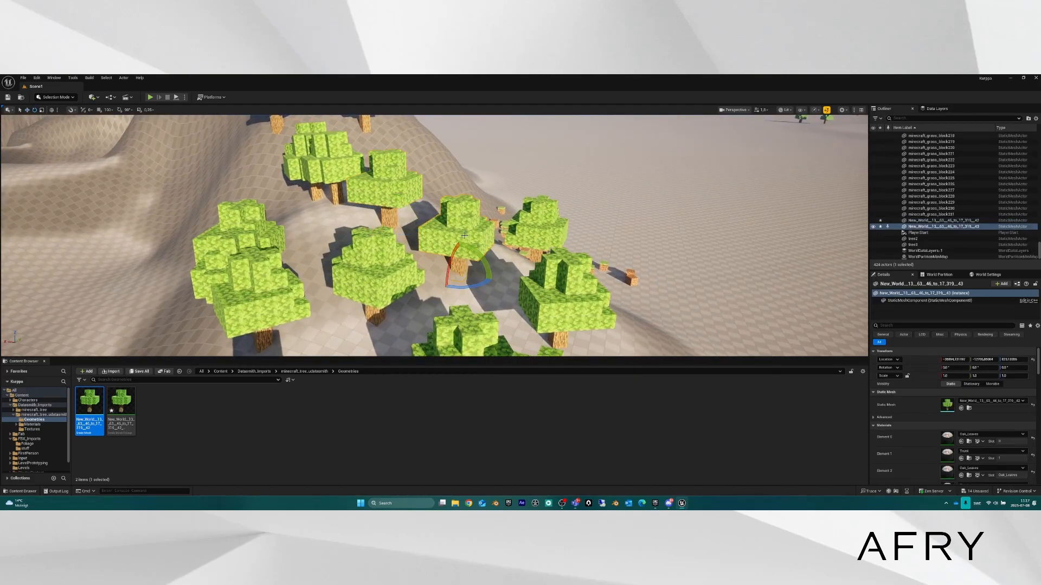
{"action": "scroll", "coordinate": [389, 184], "scroll_direction": "up", "scroll_amount": 6}
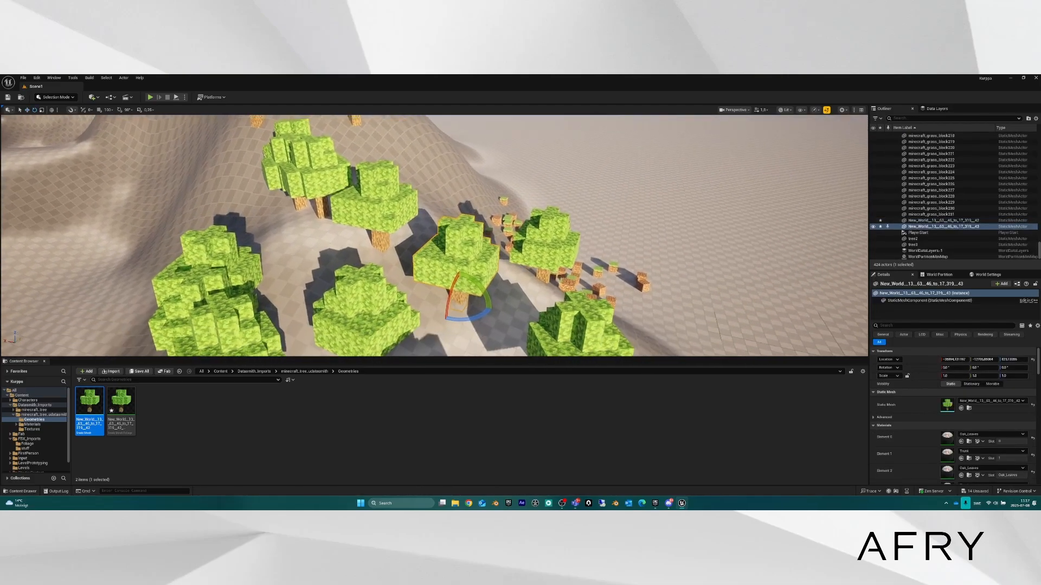
{"action": "left_click", "coordinate": [374, 183]}
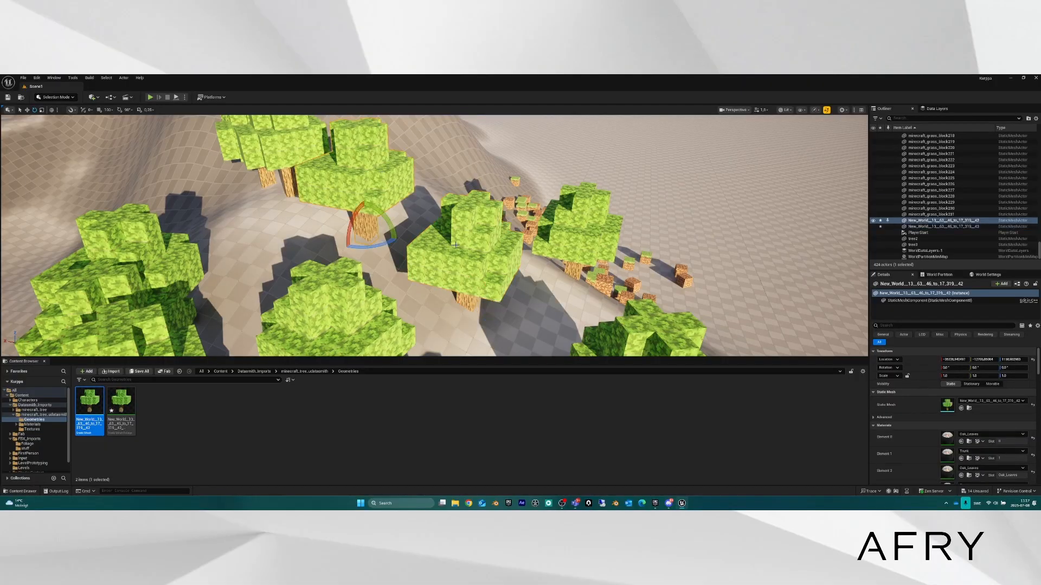
{"action": "left_click", "coordinate": [454, 227]}
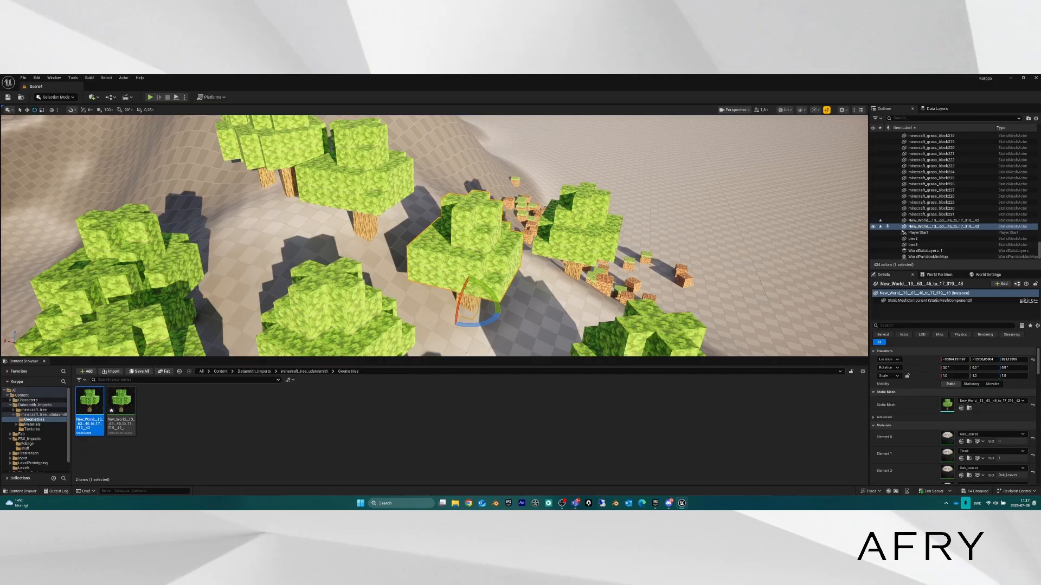
{"action": "left_click", "coordinate": [362, 185]}
{"action": "left_click", "coordinate": [480, 259]}
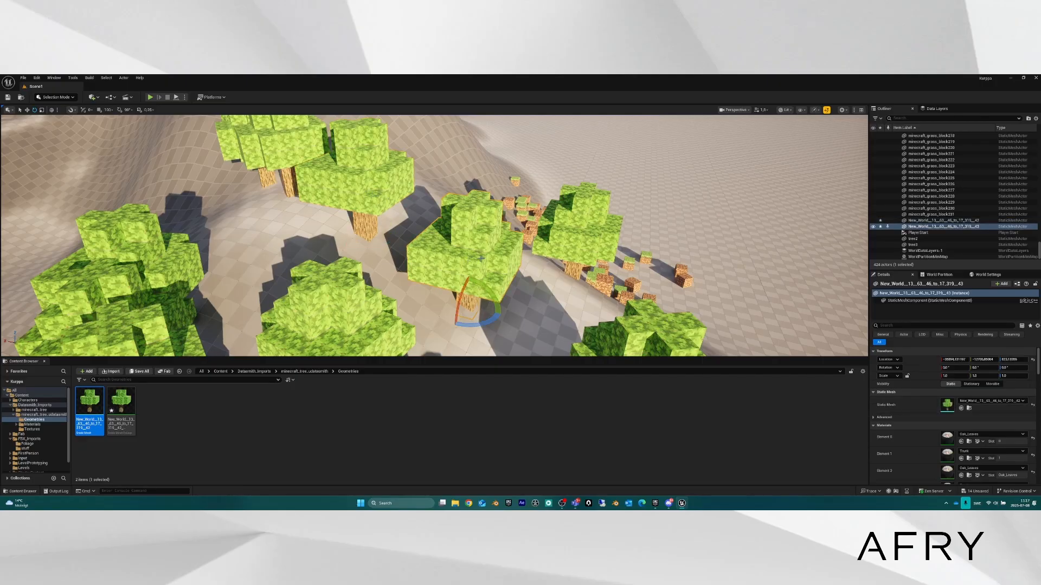
{"action": "left_click", "coordinate": [376, 190]}
{"action": "left_click", "coordinate": [480, 255]}
Set the centre tree's Static Mesh to Pillar_50x500 and orbit around the white pillar.
{"action": "left_click", "coordinate": [987, 401]}
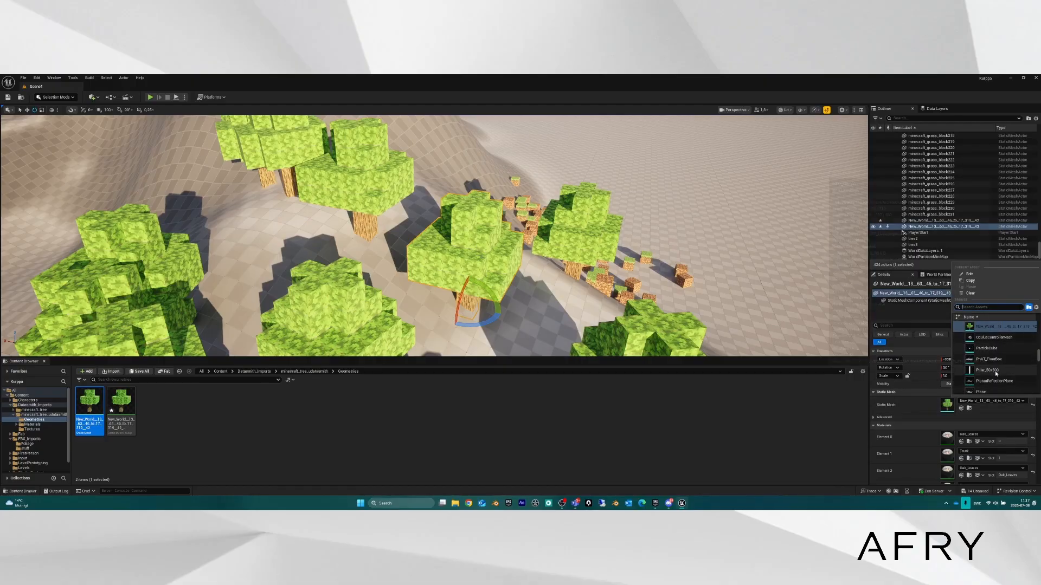
{"action": "left_click", "coordinate": [995, 372]}
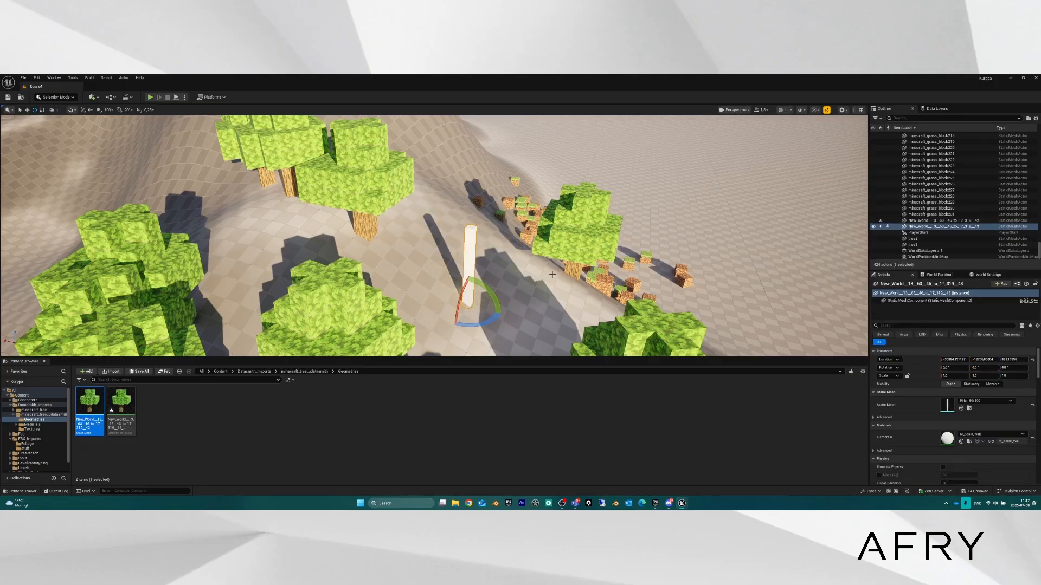
{"action": "key", "text": "d"}
{"action": "right_click_drag", "start_coordinate": [550, 267], "coordinate": [482, 244]}
{"action": "key", "text": "s"}
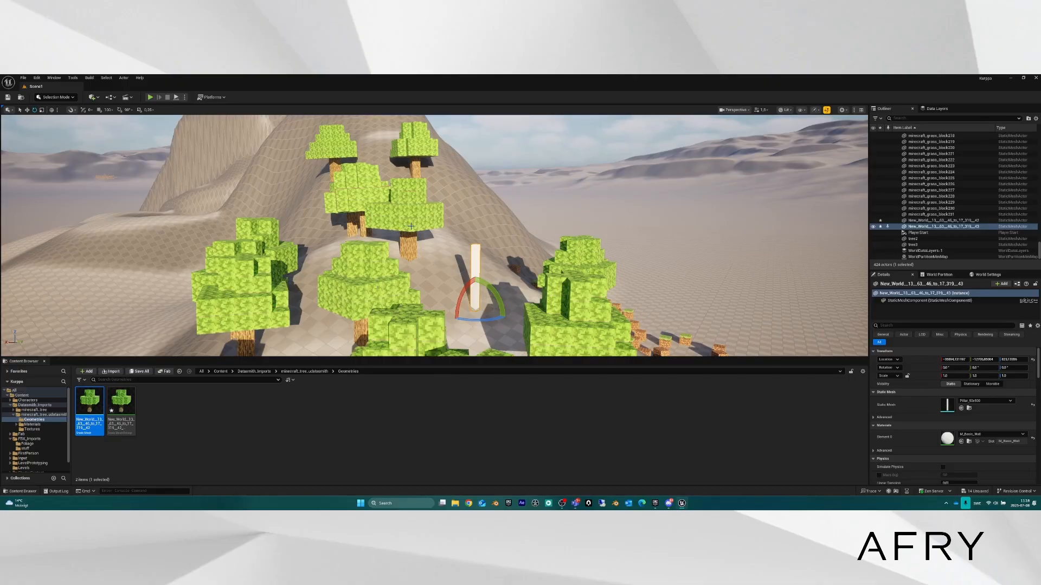
Switch the editor mode to Foliage and fly over to the scattered blocks.
{"action": "left_click", "coordinate": [54, 97]}
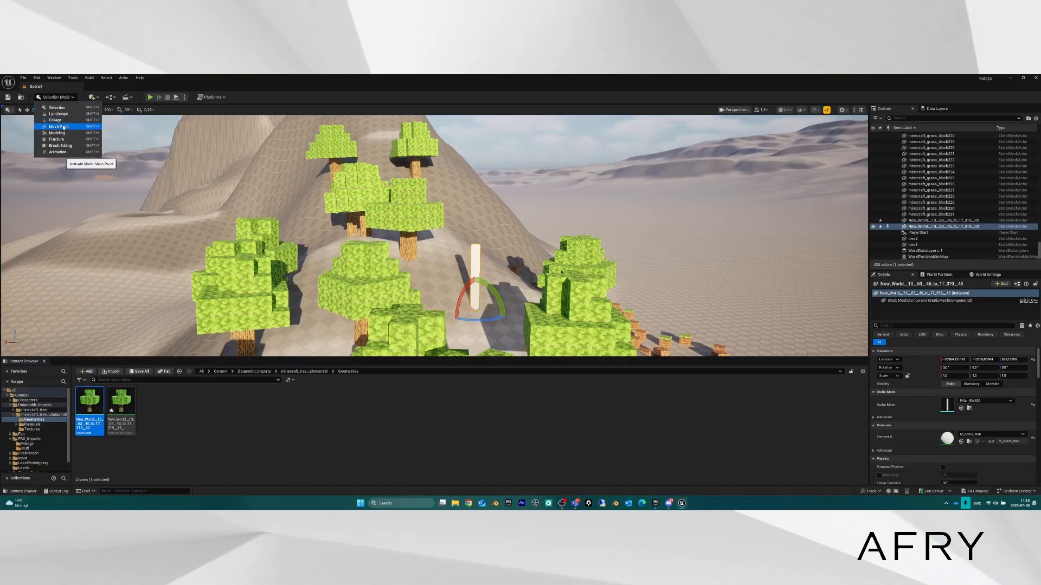
{"action": "left_click", "coordinate": [56, 121]}
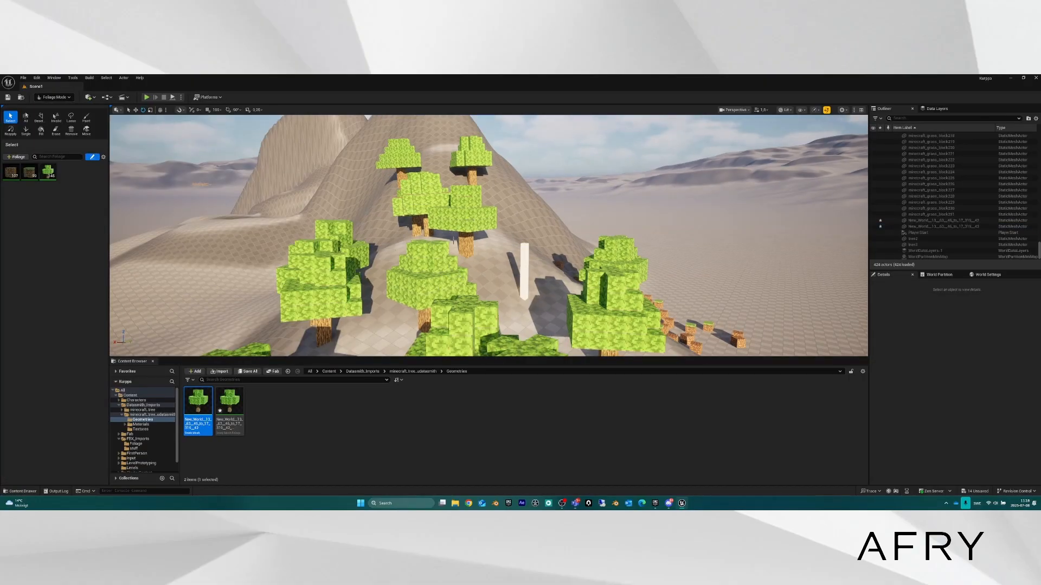
{"action": "right_click_drag", "start_coordinate": [441, 265], "coordinate": [520, 295]}
{"action": "key", "text": "w"}
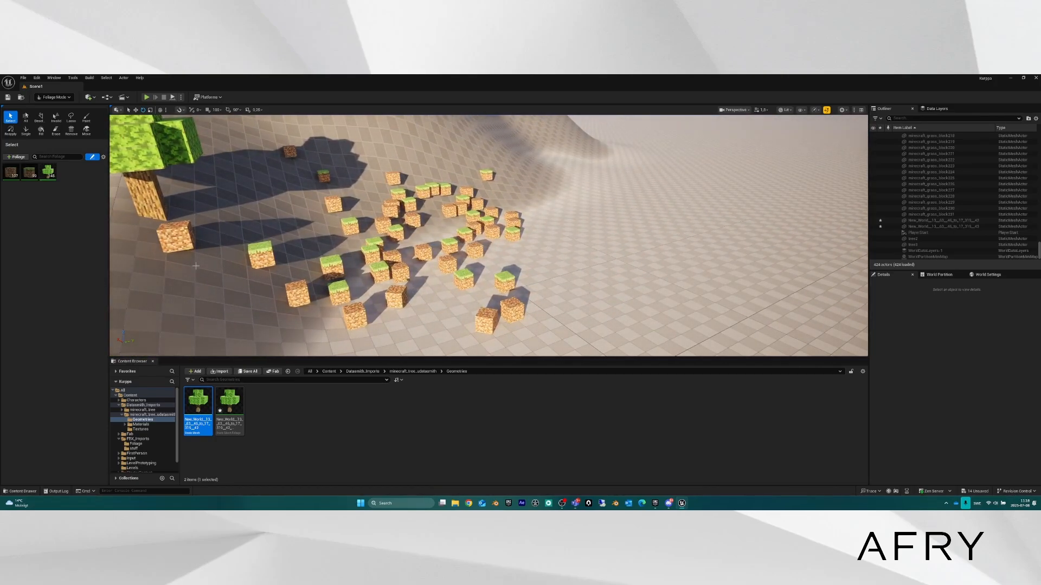
Tick Align to Normal for the grass block foliage type and choose the Reapply tool.
{"action": "key", "text": "w"}
{"action": "mouse_move", "coordinate": [431, 262]}
{"action": "right_mouse_down"}
{"action": "mouse_move", "coordinate": [401, 263]}
{"action": "mouse_move", "coordinate": [435, 266]}
{"action": "mouse_move", "coordinate": [416, 269]}
{"action": "right_mouse_up"}
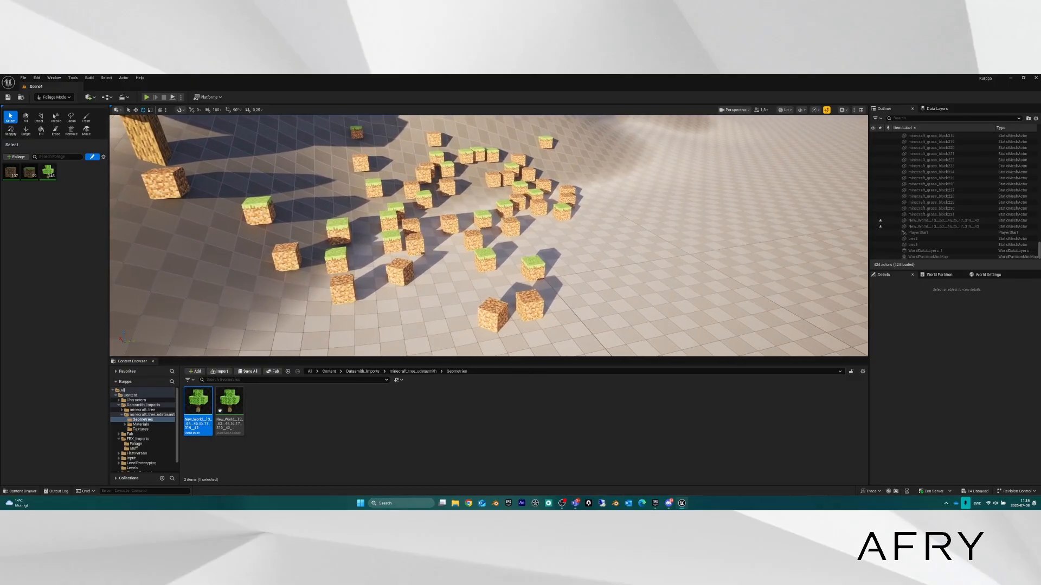
{"action": "left_click", "coordinate": [31, 178]}
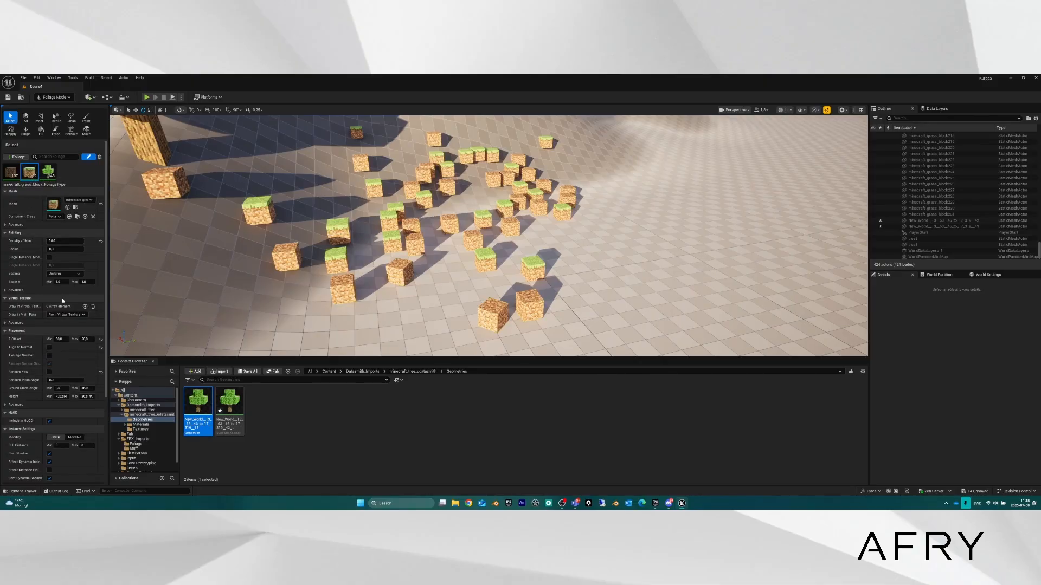
{"action": "left_click", "coordinate": [49, 347]}
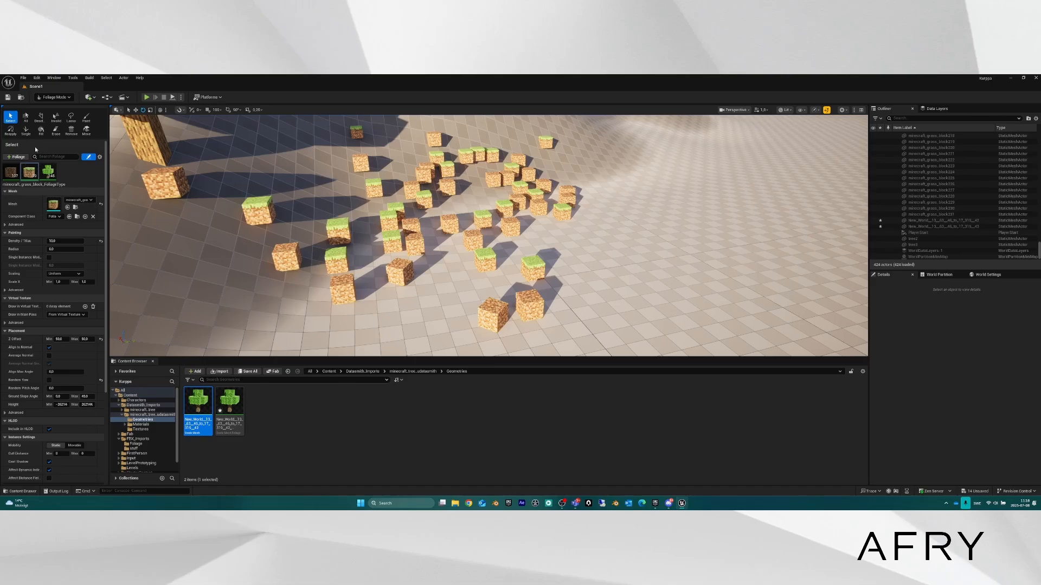
{"action": "left_click", "coordinate": [11, 132]}
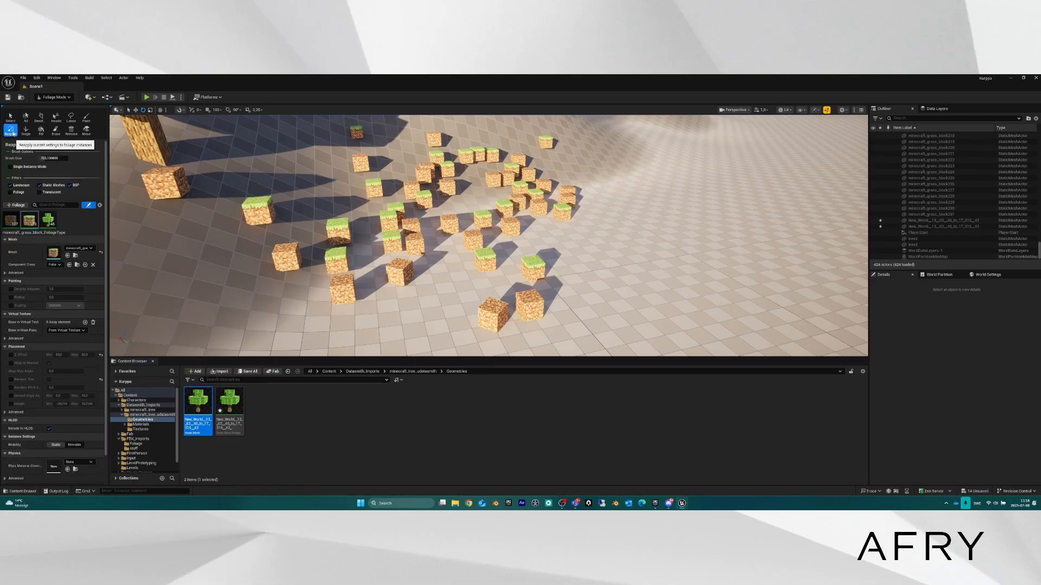
Reapply Align to Normal by brushing over the grass blocks, then select the Erase tool.
{"action": "left_click", "coordinate": [11, 363]}
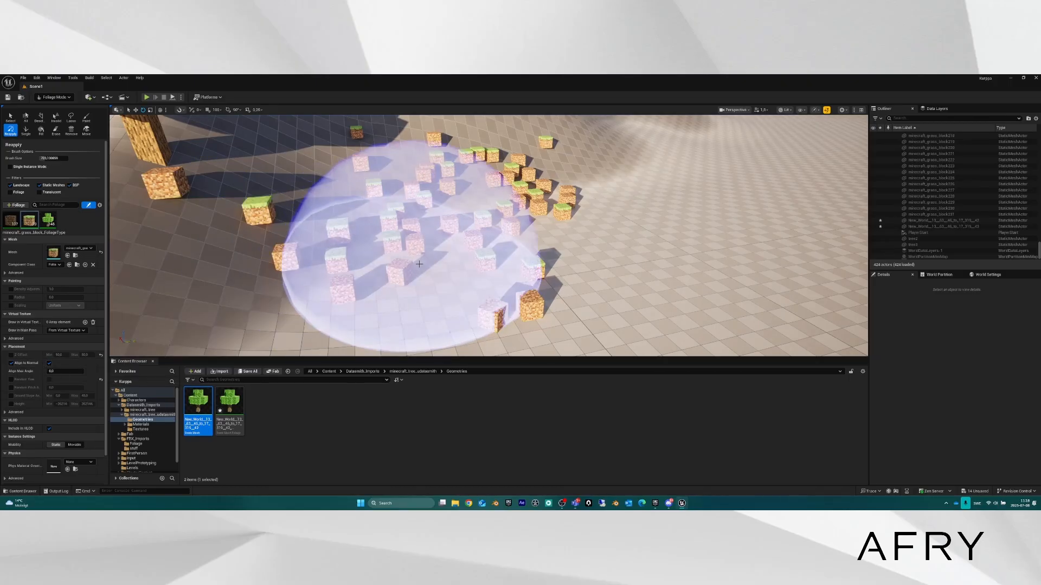
{"action": "mouse_move", "coordinate": [420, 270]}
{"action": "left_mouse_down"}
{"action": "mouse_move", "coordinate": [423, 247]}
{"action": "mouse_move", "coordinate": [397, 251]}
{"action": "mouse_move", "coordinate": [407, 216]}
{"action": "mouse_move", "coordinate": [453, 214]}
{"action": "mouse_move", "coordinate": [433, 201]}
{"action": "mouse_move", "coordinate": [331, 223]}
{"action": "mouse_move", "coordinate": [353, 220]}
{"action": "mouse_move", "coordinate": [328, 233]}
{"action": "mouse_move", "coordinate": [382, 268]}
{"action": "left_mouse_up"}
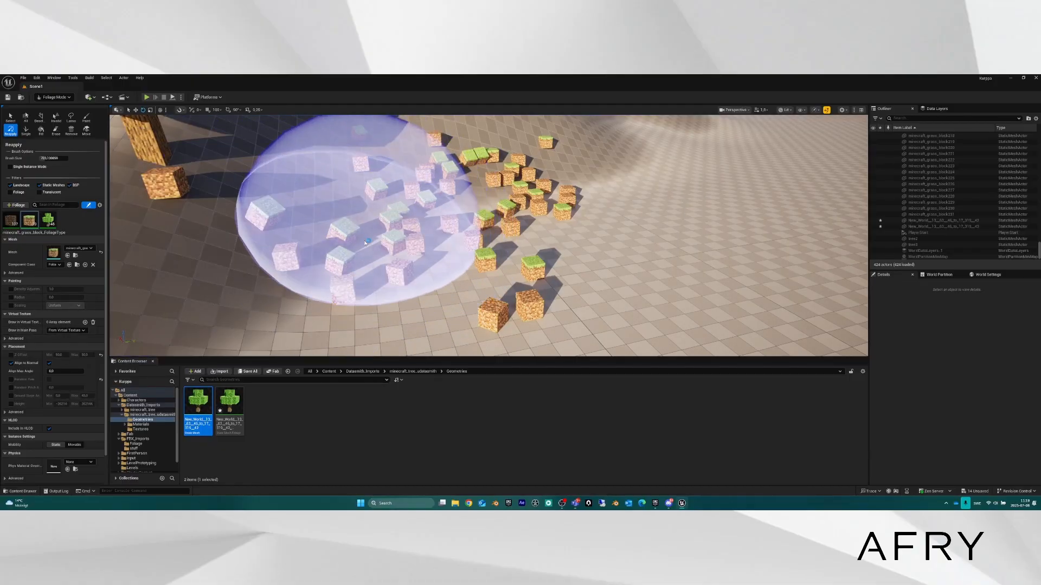
{"action": "key", "text": "d"}
{"action": "right_click_drag", "start_coordinate": [385, 222], "coordinate": [233, 209]}
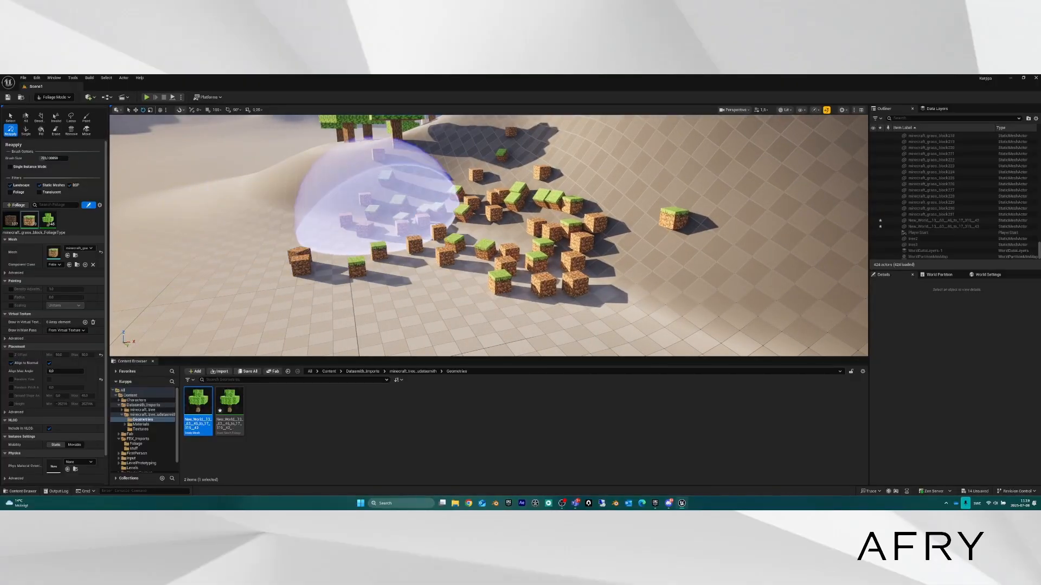
{"action": "key", "text": "w"}
{"action": "mouse_move", "coordinate": [373, 215]}
{"action": "right_mouse_down"}
{"action": "mouse_move", "coordinate": [428, 196]}
{"action": "mouse_move", "coordinate": [587, 211]}
{"action": "mouse_move", "coordinate": [590, 197]}
{"action": "right_mouse_up"}
{"action": "key", "text": "a"}
{"action": "key", "text": "s"}
{"action": "key", "text": "q"}
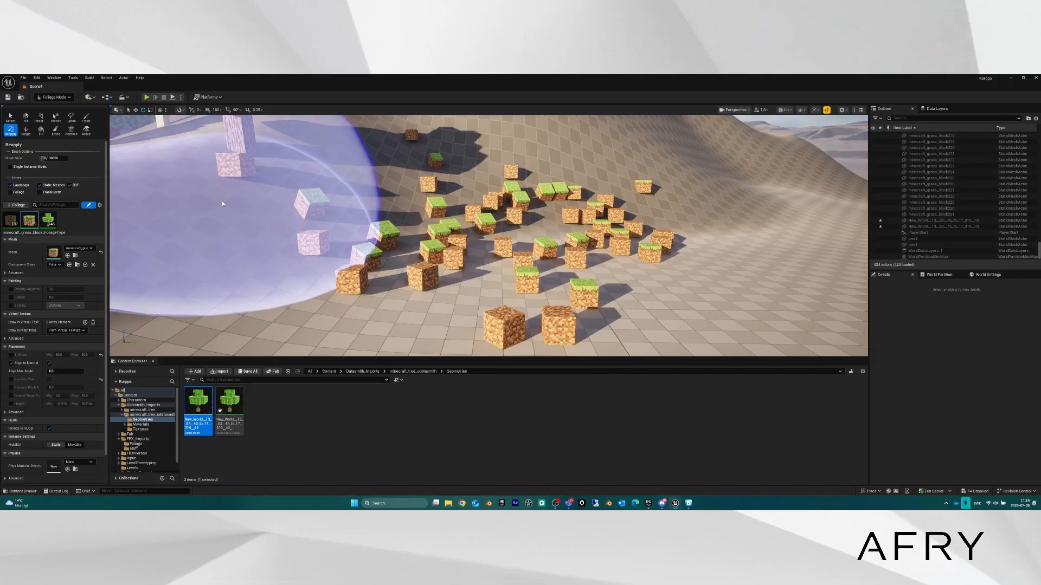
{"action": "left_click", "coordinate": [56, 131]}
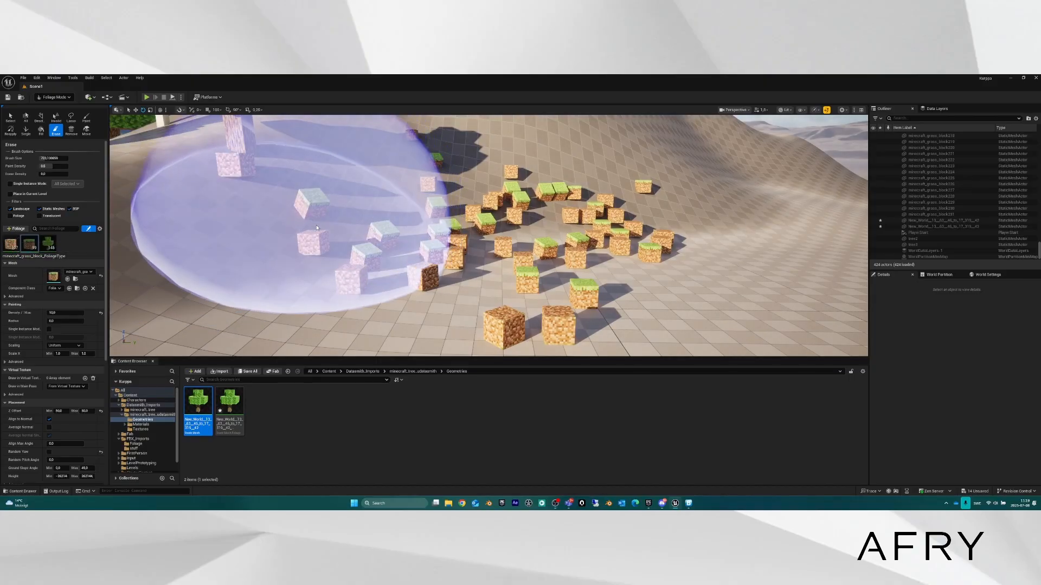
Erase many grass blocks from the cluster with the Erase brush, viewed from above.
{"action": "key", "text": "s"}
{"action": "mouse_move", "coordinate": [360, 225]}
{"action": "right_mouse_down"}
{"action": "mouse_move", "coordinate": [366, 260]}
{"action": "mouse_move", "coordinate": [418, 276]}
{"action": "right_mouse_up"}
{"action": "mouse_move", "coordinate": [488, 221]}
{"action": "left_mouse_down"}
{"action": "mouse_move", "coordinate": [511, 209]}
{"action": "mouse_move", "coordinate": [444, 178]}
{"action": "mouse_move", "coordinate": [399, 250]}
{"action": "mouse_move", "coordinate": [292, 174]}
{"action": "mouse_move", "coordinate": [336, 149]}
{"action": "mouse_move", "coordinate": [325, 203]}
{"action": "mouse_move", "coordinate": [400, 211]}
{"action": "left_mouse_up"}
{"action": "key", "text": "s"}
{"action": "mouse_move", "coordinate": [400, 210]}
{"action": "right_mouse_down"}
{"action": "mouse_move", "coordinate": [393, 185]}
{"action": "mouse_move", "coordinate": [374, 183]}
{"action": "mouse_move", "coordinate": [393, 183]}
{"action": "right_mouse_up"}
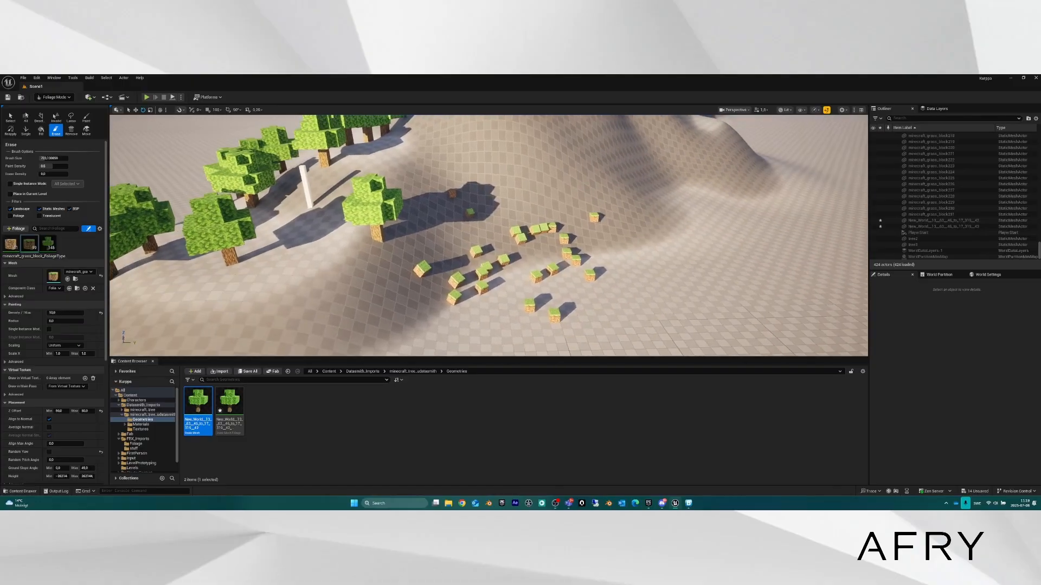
Include the grass-block foliage type, exclude the first type, and erase the hillside and left-terrain trees.
{"action": "left_click", "coordinate": [26, 240]}
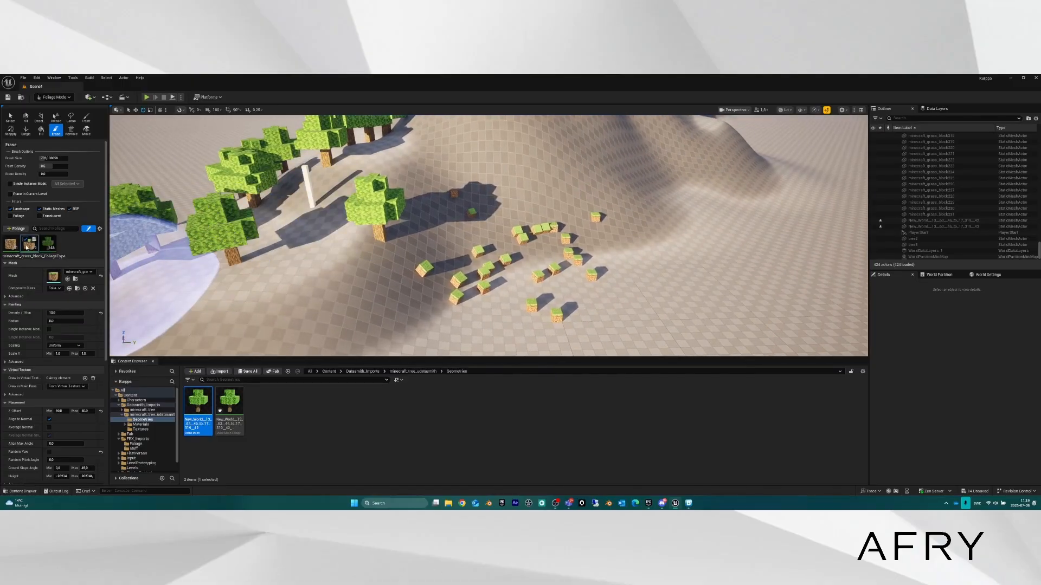
{"action": "left_click", "coordinate": [9, 240]}
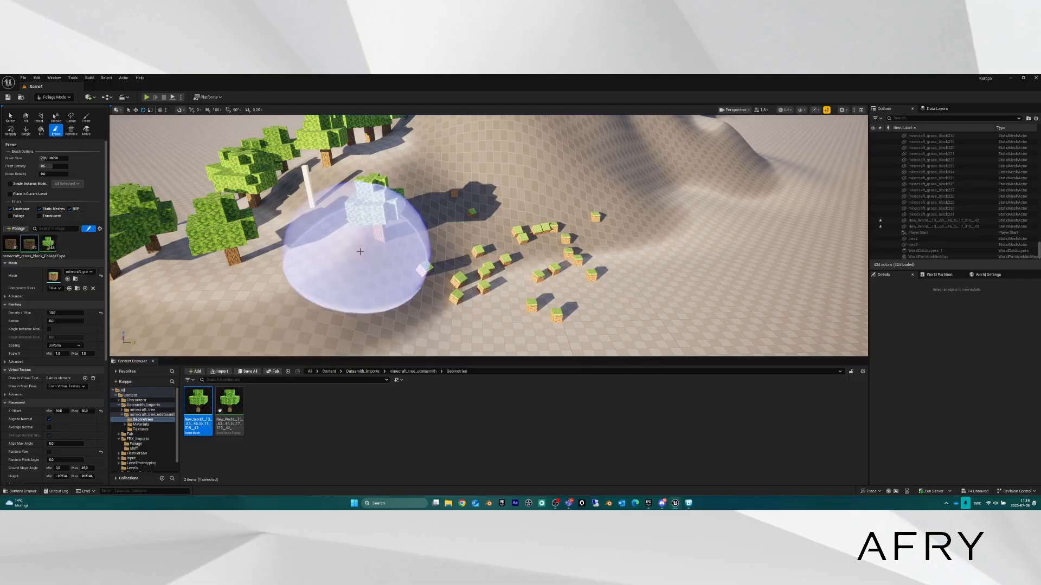
{"action": "mouse_move", "coordinate": [371, 240]}
{"action": "left_mouse_down"}
{"action": "mouse_move", "coordinate": [316, 250]}
{"action": "mouse_move", "coordinate": [398, 283]}
{"action": "left_mouse_up"}
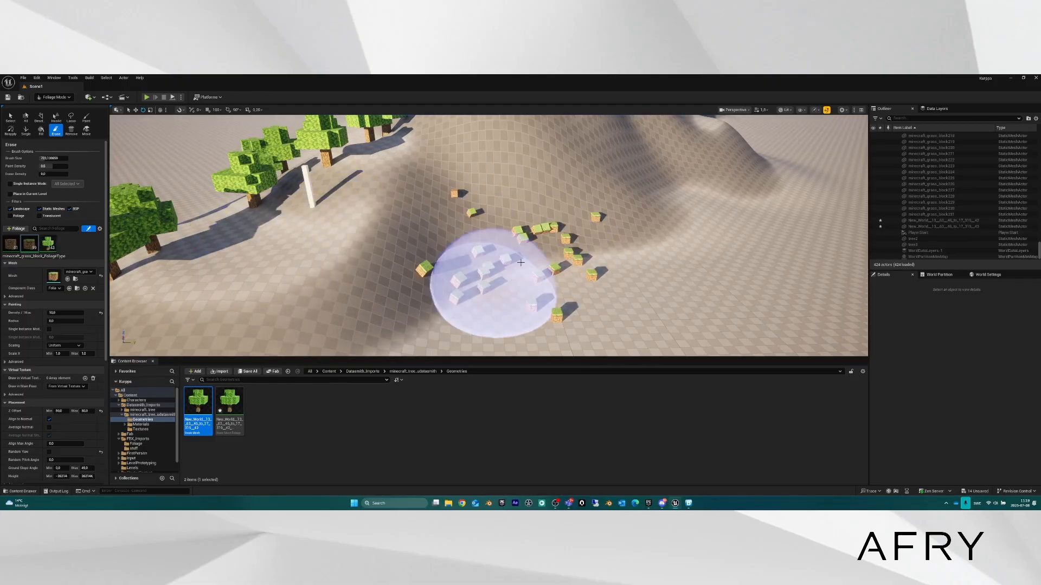
{"action": "mouse_move", "coordinate": [175, 264]}
{"action": "left_mouse_down"}
{"action": "mouse_move", "coordinate": [167, 248]}
{"action": "mouse_move", "coordinate": [220, 255]}
{"action": "mouse_move", "coordinate": [292, 286]}
{"action": "mouse_move", "coordinate": [304, 273]}
{"action": "left_mouse_up"}
Fly the camera across the hills to the grass-block platform and its voxel trees.
{"action": "key", "text": "s"}
{"action": "right_click_drag", "start_coordinate": [305, 272], "coordinate": [257, 237]}
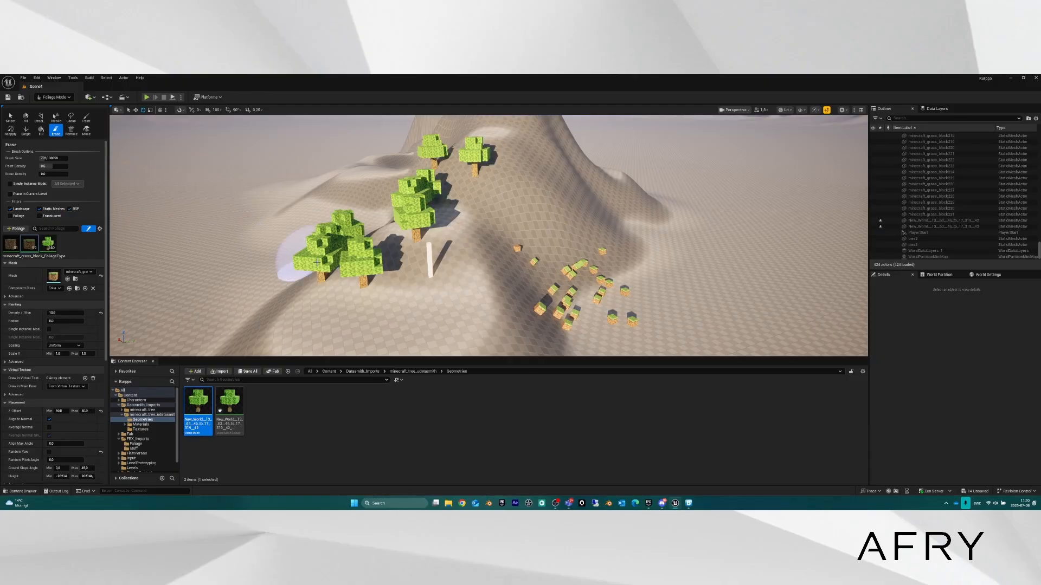
{"action": "mouse_move", "coordinate": [409, 257]}
{"action": "right_mouse_down"}
{"action": "mouse_move", "coordinate": [458, 245]}
{"action": "mouse_move", "coordinate": [445, 233]}
{"action": "mouse_move", "coordinate": [363, 224]}
{"action": "mouse_move", "coordinate": [178, 211]}
{"action": "right_mouse_up"}
{"action": "key", "text": "d"}
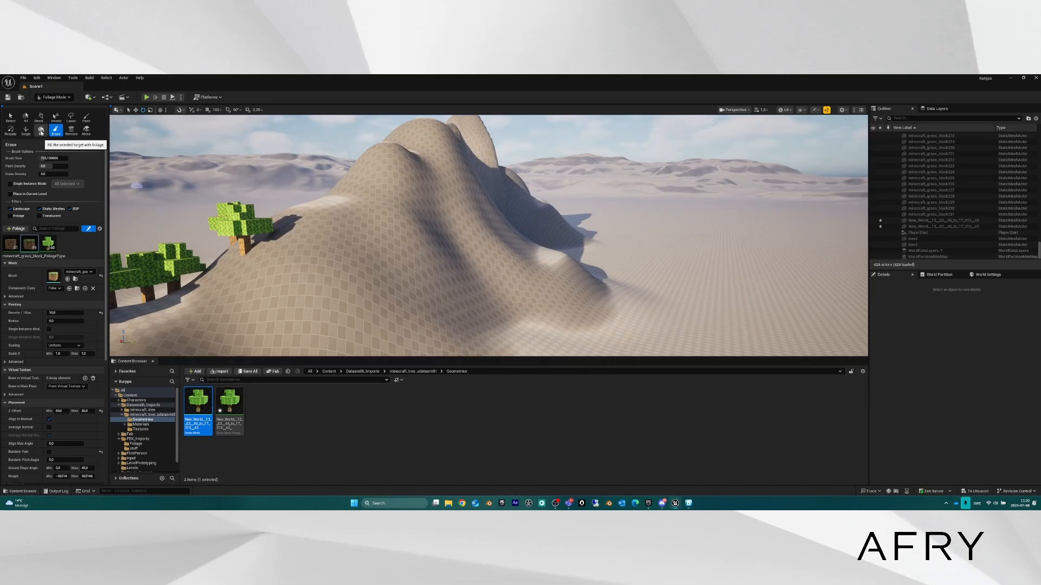
{"action": "key", "text": "w"}
{"action": "mouse_move", "coordinate": [372, 244]}
{"action": "right_mouse_down"}
{"action": "mouse_move", "coordinate": [496, 215]}
{"action": "mouse_move", "coordinate": [452, 261]}
{"action": "mouse_move", "coordinate": [471, 276]}
{"action": "mouse_move", "coordinate": [591, 282]}
{"action": "mouse_move", "coordinate": [661, 307]}
{"action": "right_mouse_up"}
{"action": "scroll", "coordinate": [490, 216], "scroll_direction": "up", "scroll_amount": 5}
{"action": "key", "text": "w"}
{"action": "key", "text": "w"}
{"action": "key", "text": "a"}
{"action": "scroll", "coordinate": [515, 279], "scroll_direction": "down", "scroll_amount": 1}
{"action": "key", "text": "w"}
{"action": "key", "text": "a"}
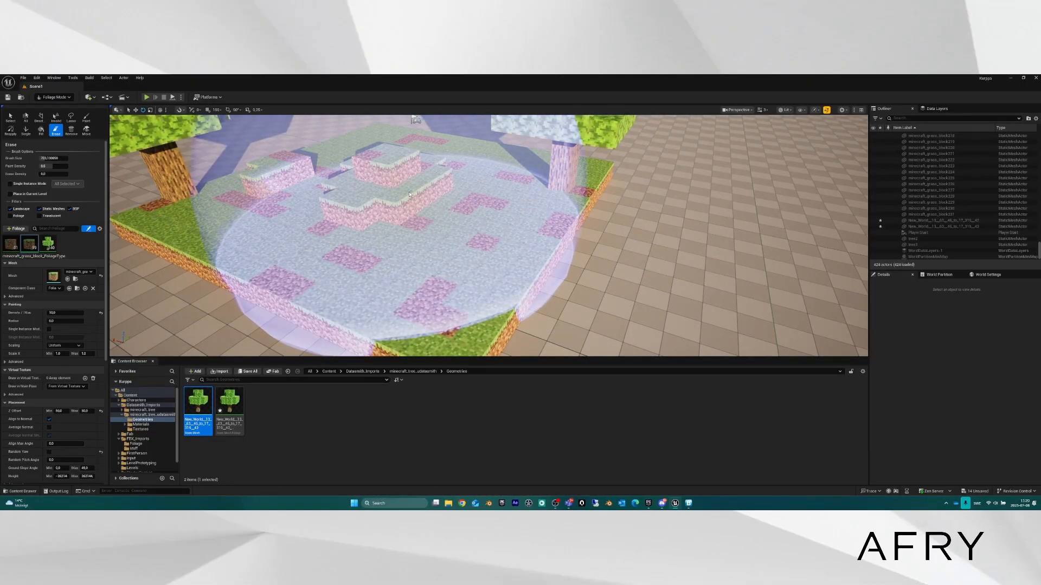
{"action": "mouse_move", "coordinate": [388, 190]}
{"action": "right_mouse_down"}
{"action": "mouse_move", "coordinate": [381, 162]}
{"action": "mouse_move", "coordinate": [331, 179]}
{"action": "mouse_move", "coordinate": [381, 208]}
{"action": "right_mouse_up"}
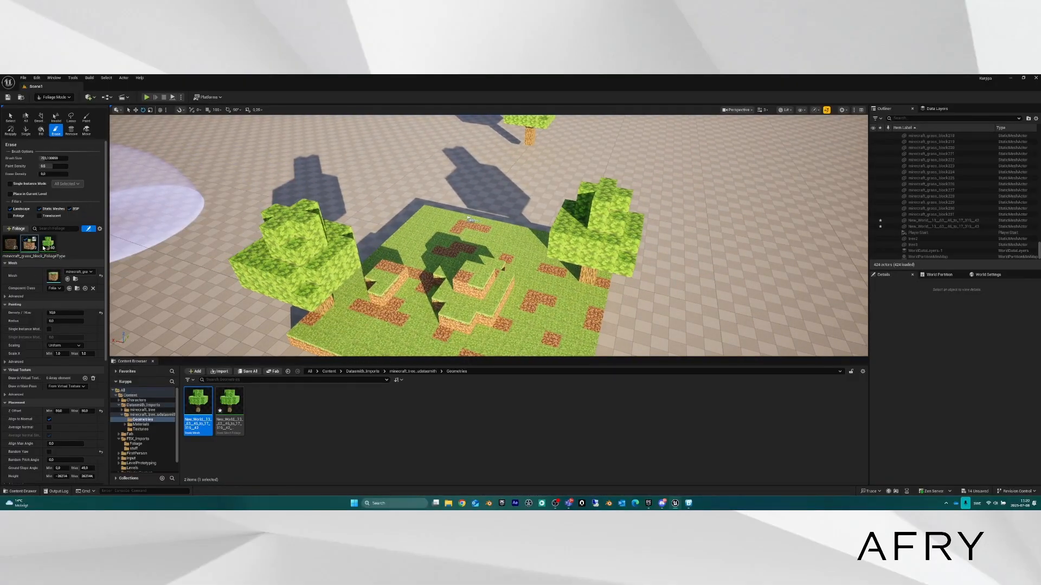
Use the Fill tool to cover the left voxel tree with grass blocks, then switch to Select.
{"action": "left_click", "coordinate": [41, 132]}
{"action": "left_click", "coordinate": [303, 247]}
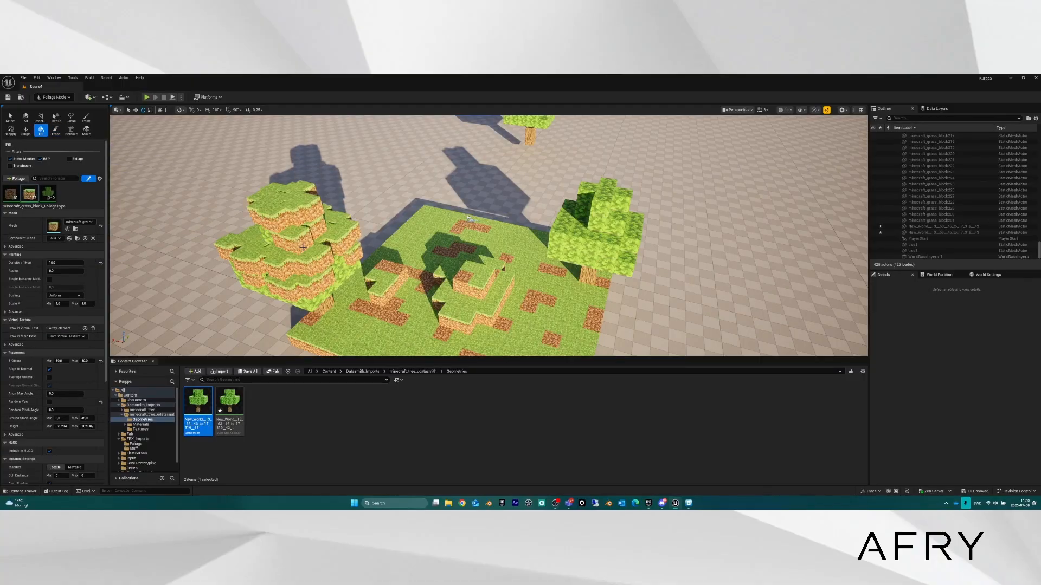
{"action": "right_click_drag", "start_coordinate": [330, 254], "coordinate": [398, 144]}
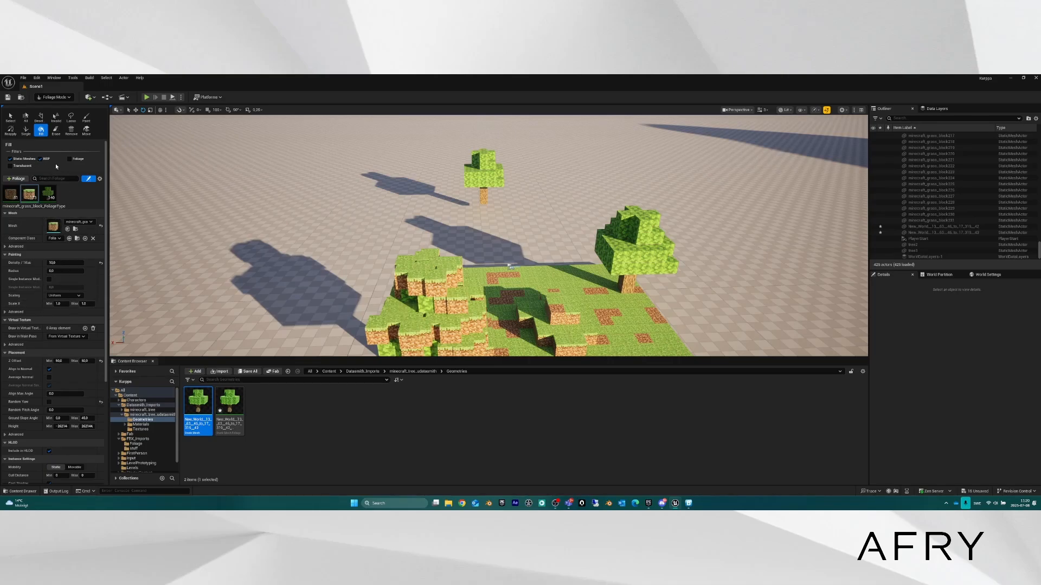
{"action": "right_click_drag", "start_coordinate": [455, 311], "coordinate": [418, 284]}
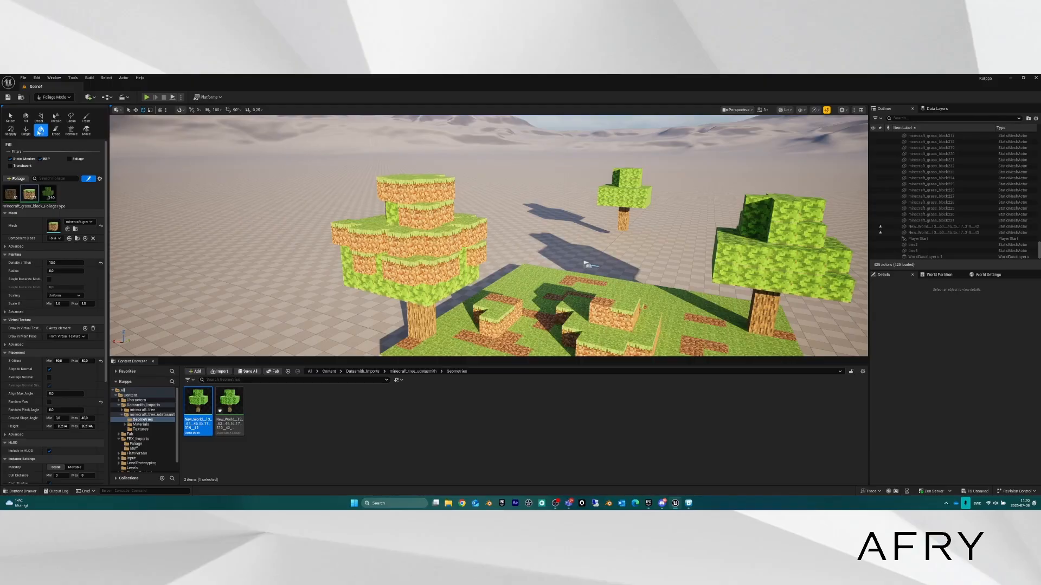
{"action": "left_click", "coordinate": [12, 119]}
{"action": "right_click_drag", "start_coordinate": [508, 258], "coordinate": [640, 295]}
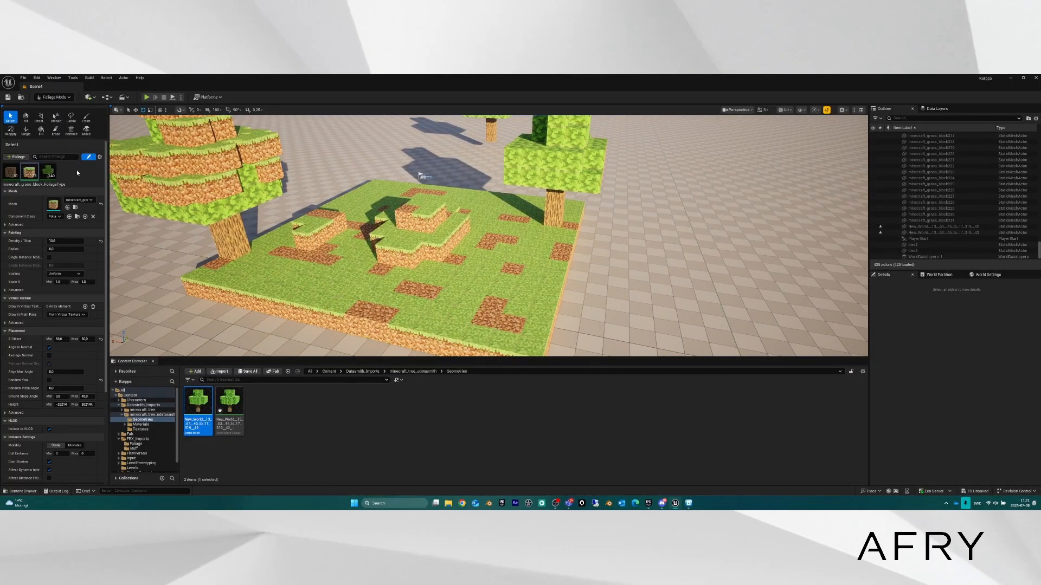
With the Paint tool, test-paint a swath of grass blocks, then undo it.
{"action": "left_click", "coordinate": [86, 118]}
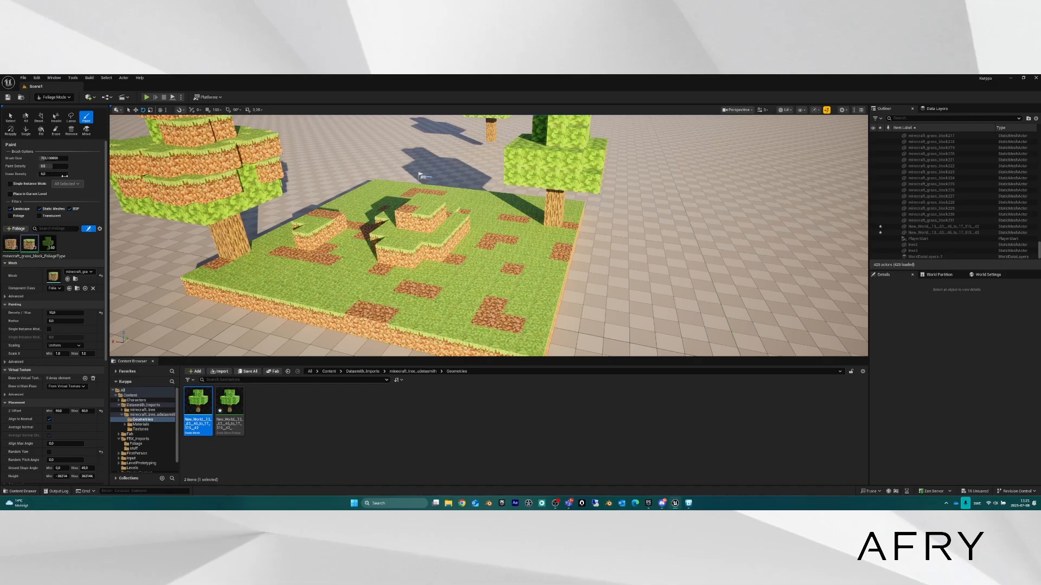
{"action": "left_click", "coordinate": [708, 255]}
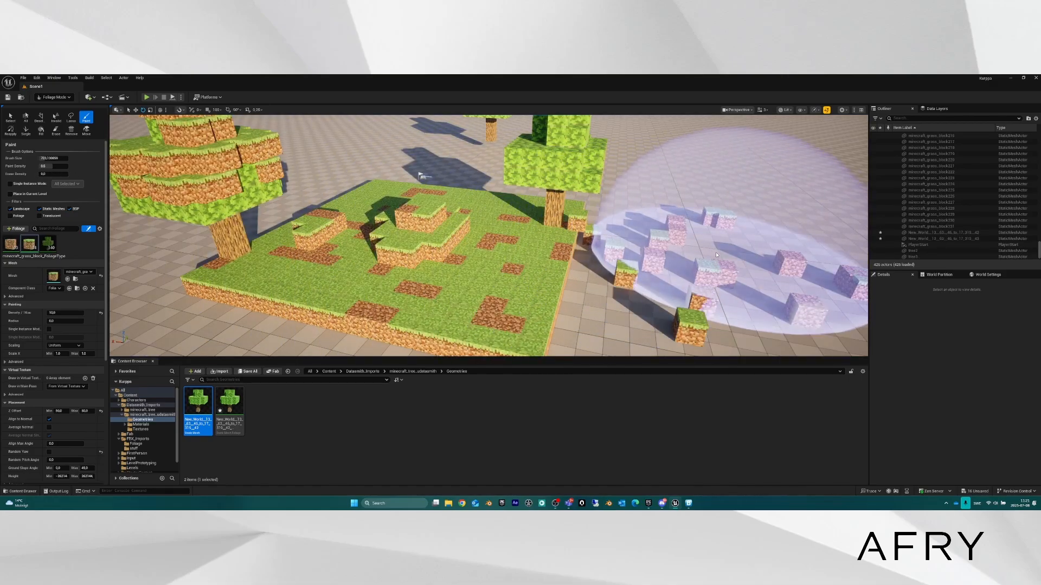
{"action": "mouse_move", "coordinate": [716, 255]}
{"action": "left_mouse_down"}
{"action": "mouse_move", "coordinate": [537, 233]}
{"action": "mouse_move", "coordinate": [384, 244]}
{"action": "mouse_move", "coordinate": [441, 223]}
{"action": "mouse_move", "coordinate": [302, 244]}
{"action": "mouse_move", "coordinate": [371, 255]}
{"action": "left_mouse_up"}
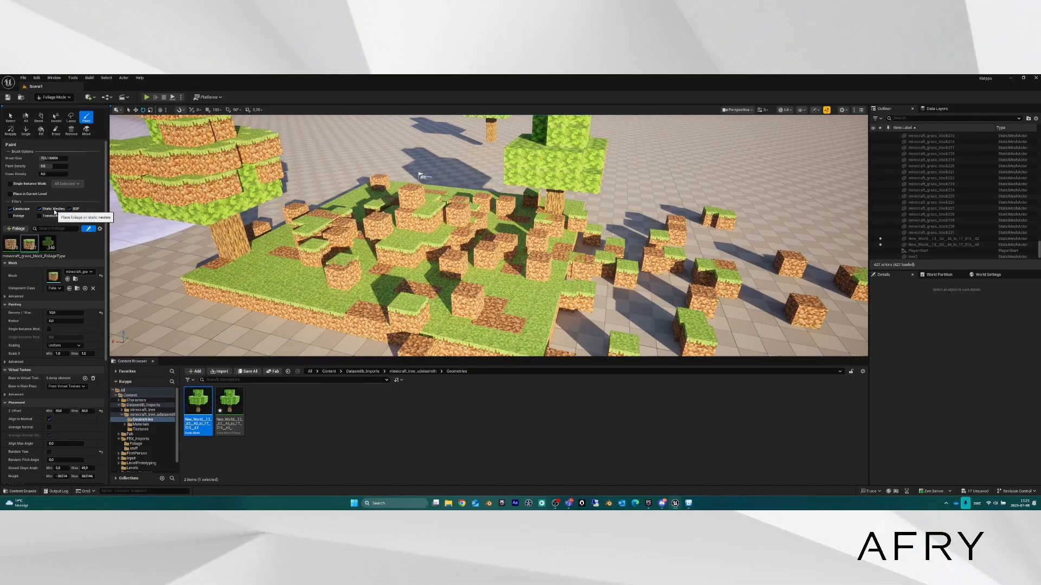
{"action": "key", "text": "ctrl+z"}
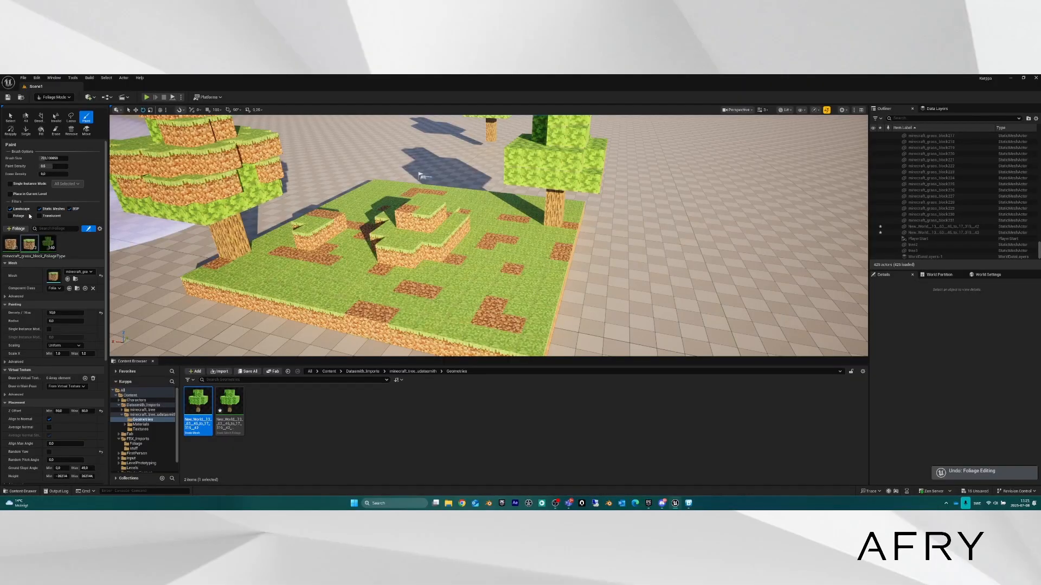
Turn off Static Meshes placement, test-paint and undo again, then turn off Landscape placement.
{"action": "left_click", "coordinate": [40, 209]}
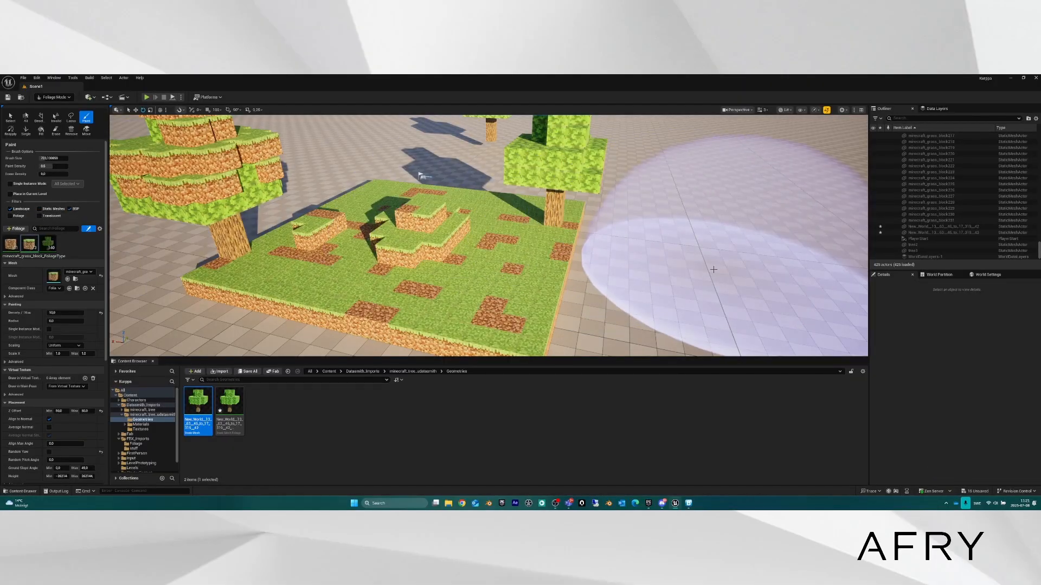
{"action": "mouse_move", "coordinate": [697, 302]}
{"action": "left_mouse_down"}
{"action": "mouse_move", "coordinate": [627, 314]}
{"action": "mouse_move", "coordinate": [556, 295]}
{"action": "mouse_move", "coordinate": [390, 292]}
{"action": "mouse_move", "coordinate": [227, 255]}
{"action": "mouse_move", "coordinate": [206, 217]}
{"action": "mouse_move", "coordinate": [347, 291]}
{"action": "left_mouse_up"}
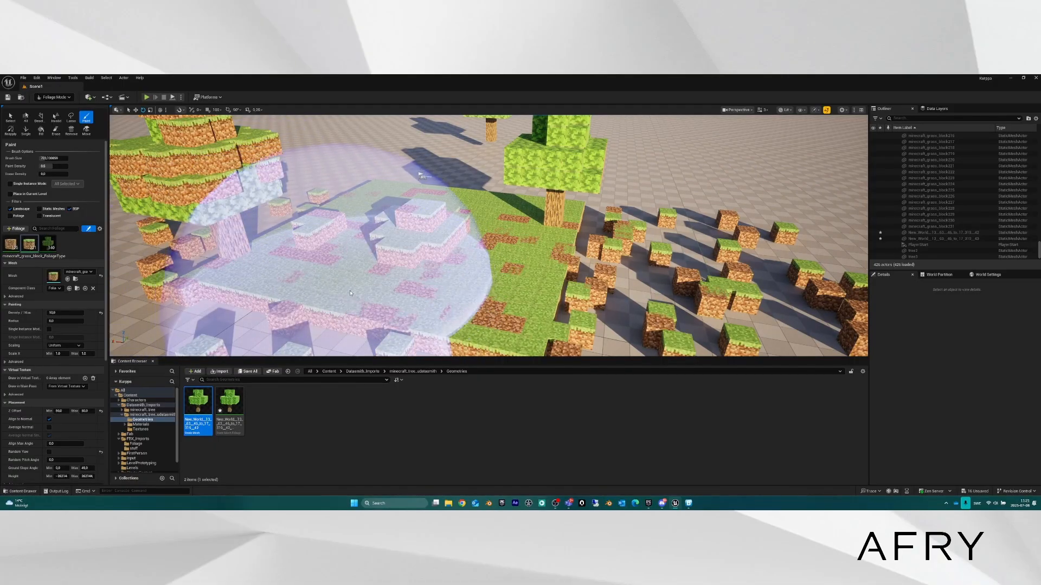
{"action": "key", "text": "ctrl+z"}
{"action": "key", "text": "ctrl+z"}
{"action": "key", "text": "ctrl+z"}
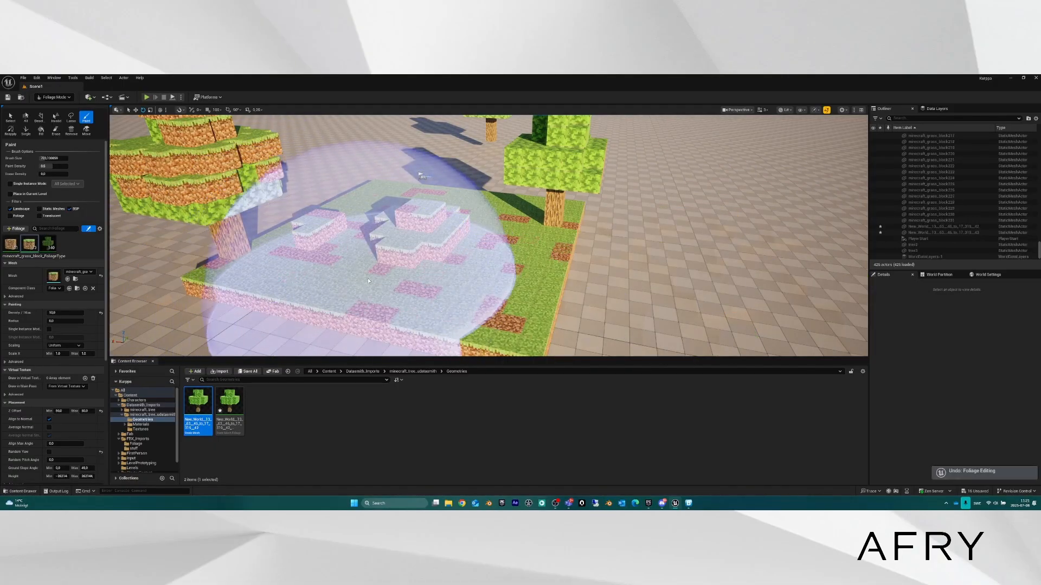
{"action": "left_click", "coordinate": [11, 210]}
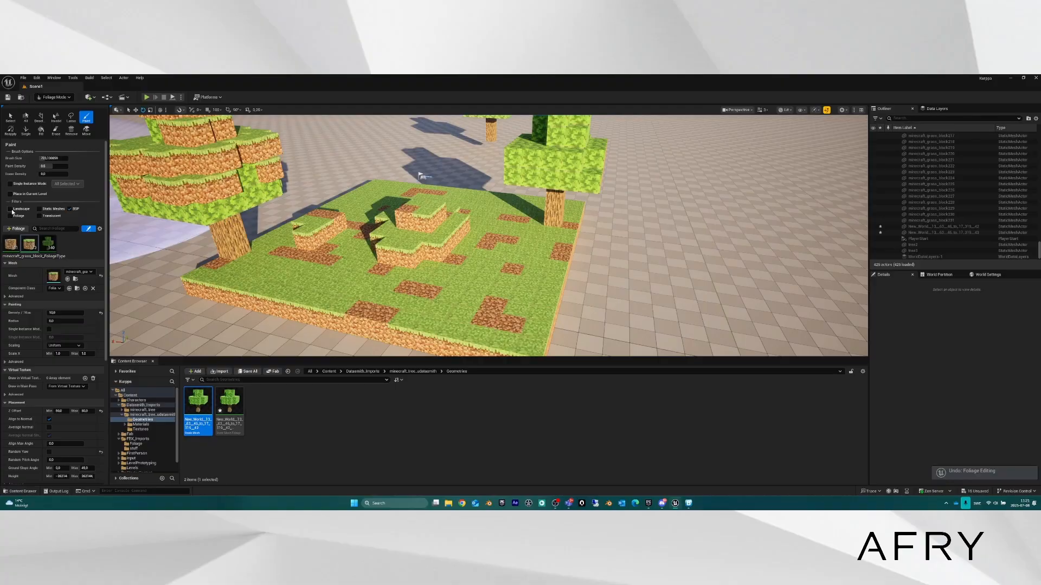
Re-enable Static Meshes placement and paint grass blocks across the platform top.
{"action": "left_click", "coordinate": [40, 210]}
{"action": "mouse_move", "coordinate": [404, 241]}
{"action": "left_mouse_down"}
{"action": "mouse_move", "coordinate": [418, 244]}
{"action": "mouse_move", "coordinate": [399, 232]}
{"action": "mouse_move", "coordinate": [513, 181]}
{"action": "mouse_move", "coordinate": [556, 186]}
{"action": "left_mouse_up"}
{"action": "mouse_move", "coordinate": [460, 217]}
{"action": "left_mouse_down"}
{"action": "mouse_move", "coordinate": [271, 233]}
{"action": "mouse_move", "coordinate": [238, 255]}
{"action": "mouse_move", "coordinate": [623, 312]}
{"action": "left_mouse_up"}
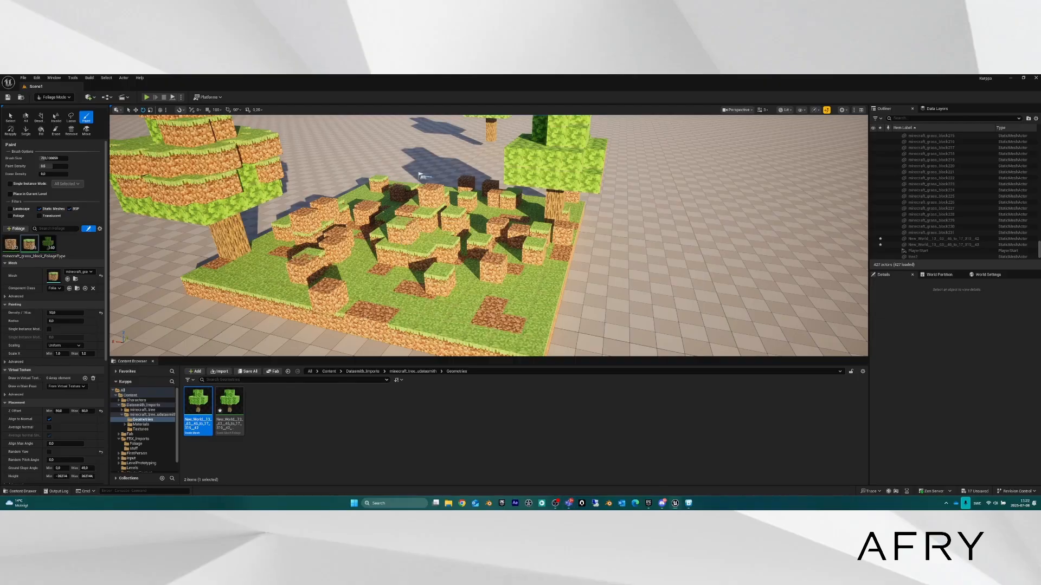
Fly around the platform to inspect the painted grass-block surface.
{"action": "key", "text": "s"}
{"action": "key", "text": "w"}
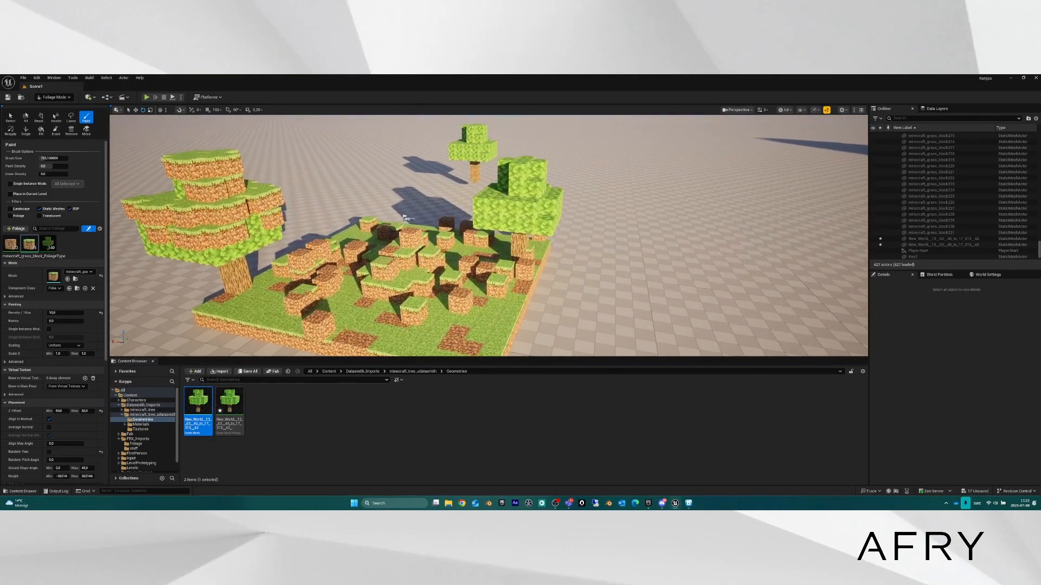
{"action": "right_click_drag", "start_coordinate": [338, 224], "coordinate": [353, 237]}
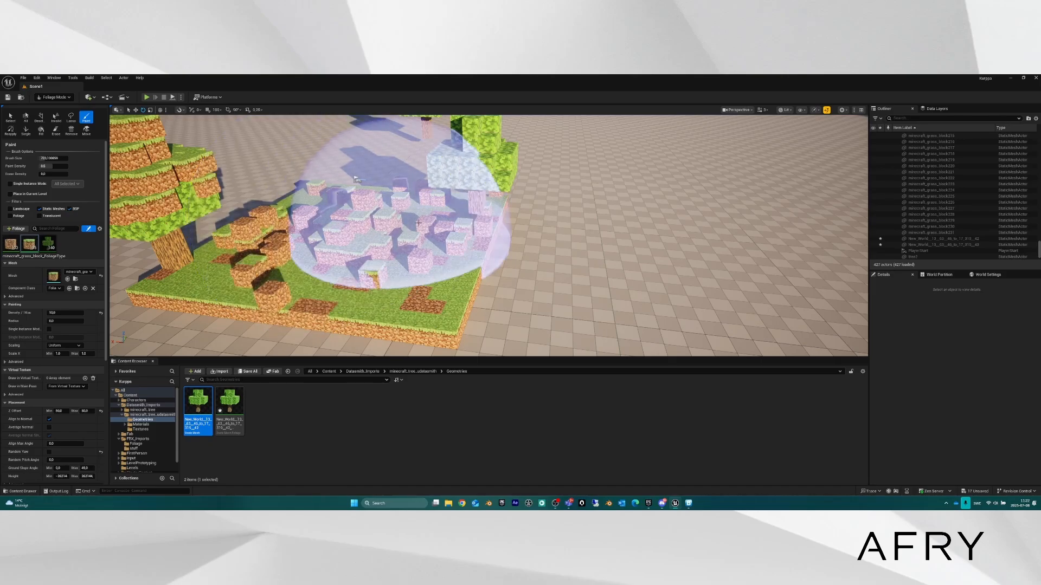
{"action": "mouse_move", "coordinate": [482, 225]}
{"action": "right_mouse_down"}
{"action": "mouse_move", "coordinate": [426, 225]}
{"action": "mouse_move", "coordinate": [440, 231]}
{"action": "right_mouse_up"}
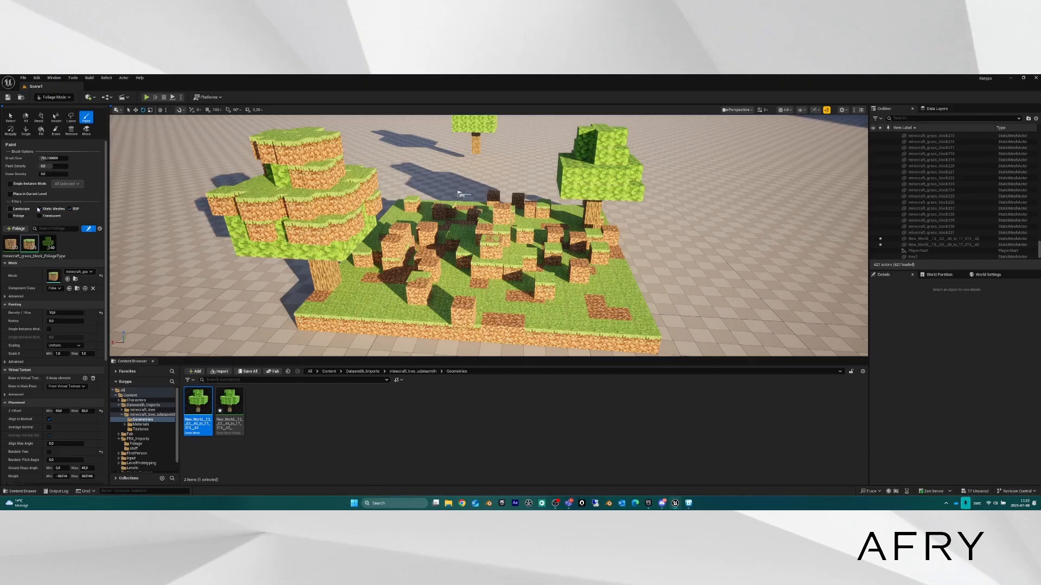
Enable foliage placement on Foliage, Landscape and Static Meshes.
{"action": "left_click", "coordinate": [10, 216]}
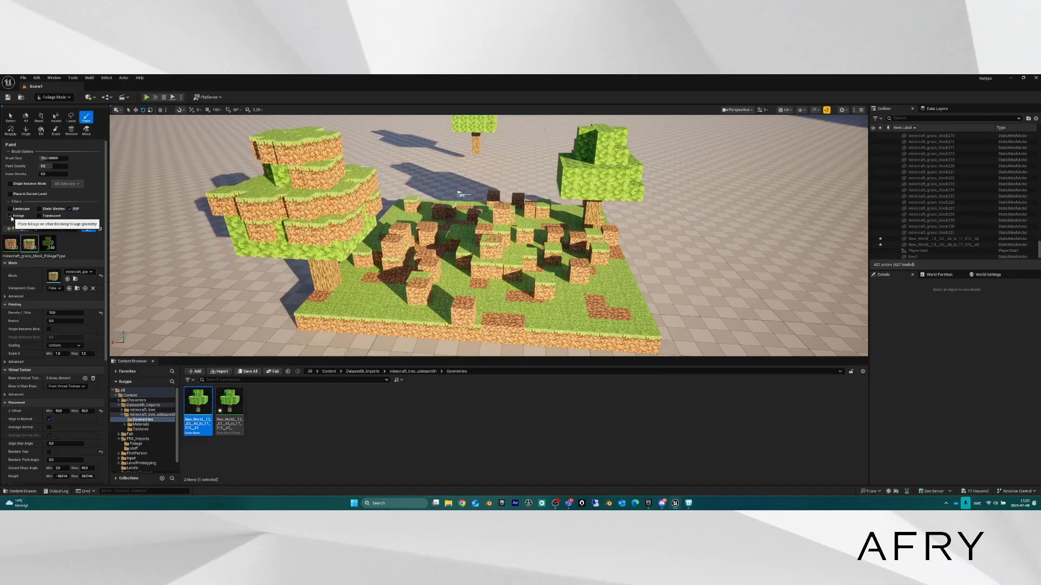
{"action": "key", "text": "d"}
{"action": "right_click_drag", "start_coordinate": [470, 234], "coordinate": [388, 236]}
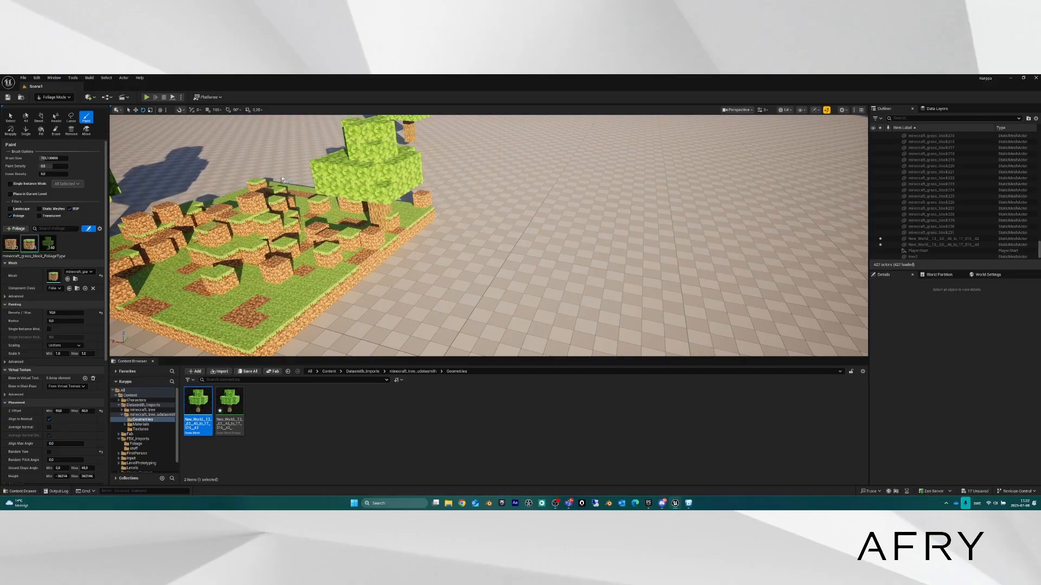
{"action": "left_click", "coordinate": [22, 209]}
{"action": "left_click", "coordinate": [41, 209]}
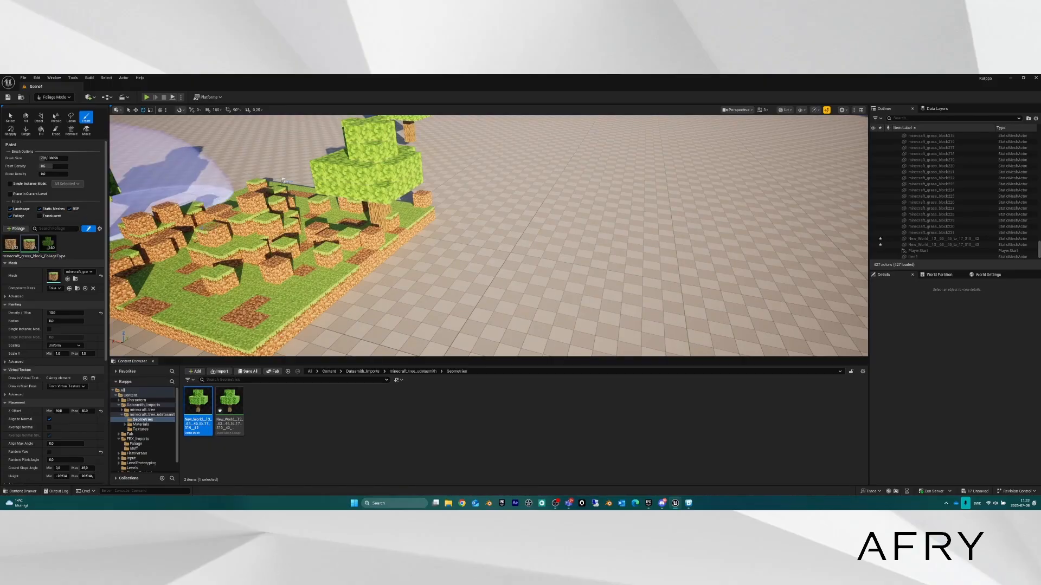
Pull the camera back to frame the whole grass-block platform.
{"action": "key", "text": "a"}
{"action": "right_click_drag", "start_coordinate": [341, 241], "coordinate": [406, 241]}
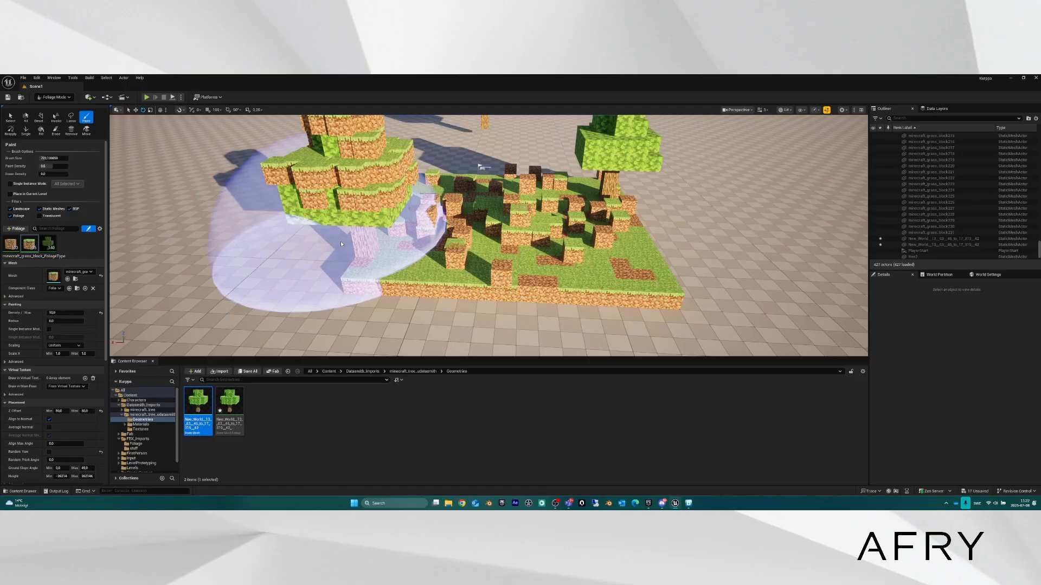
{"action": "right_click_drag", "start_coordinate": [420, 225], "coordinate": [369, 225]}
{"action": "key", "text": "d"}
{"action": "right_click_drag", "start_coordinate": [463, 208], "coordinate": [461, 190]}
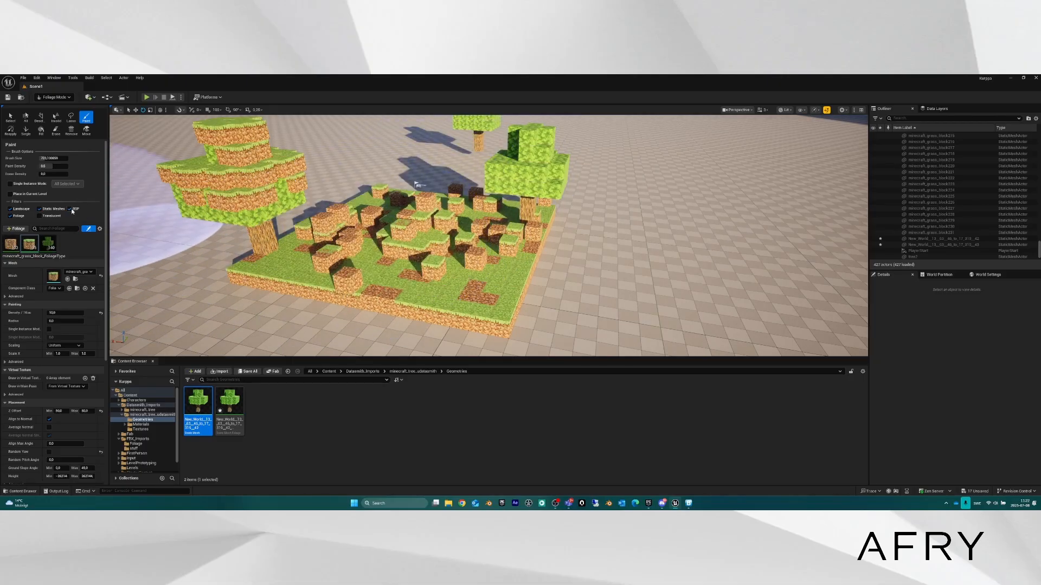
{"action": "key", "text": "s"}
{"action": "right_click_drag", "start_coordinate": [437, 244], "coordinate": [420, 213]}
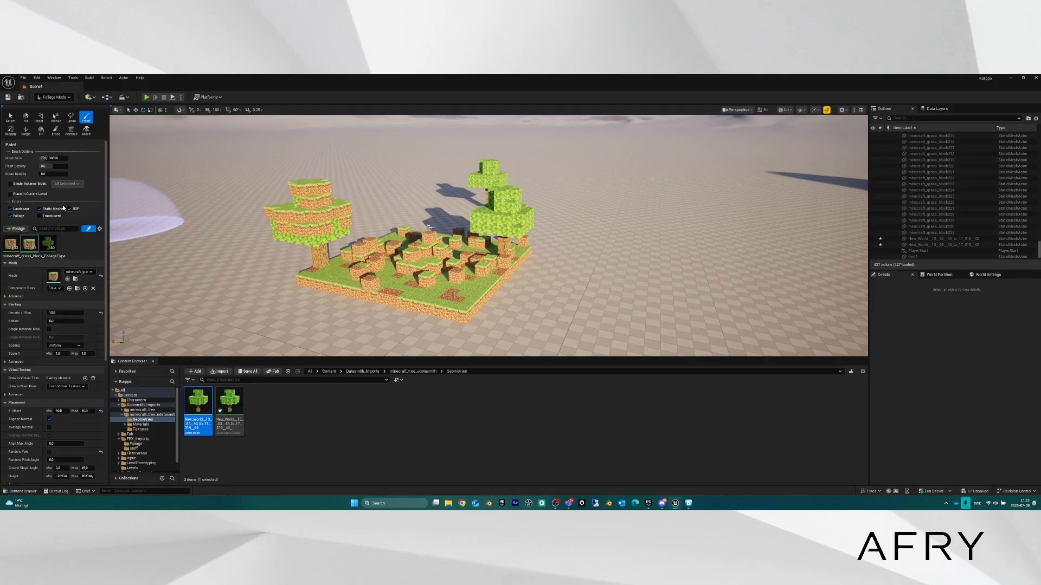
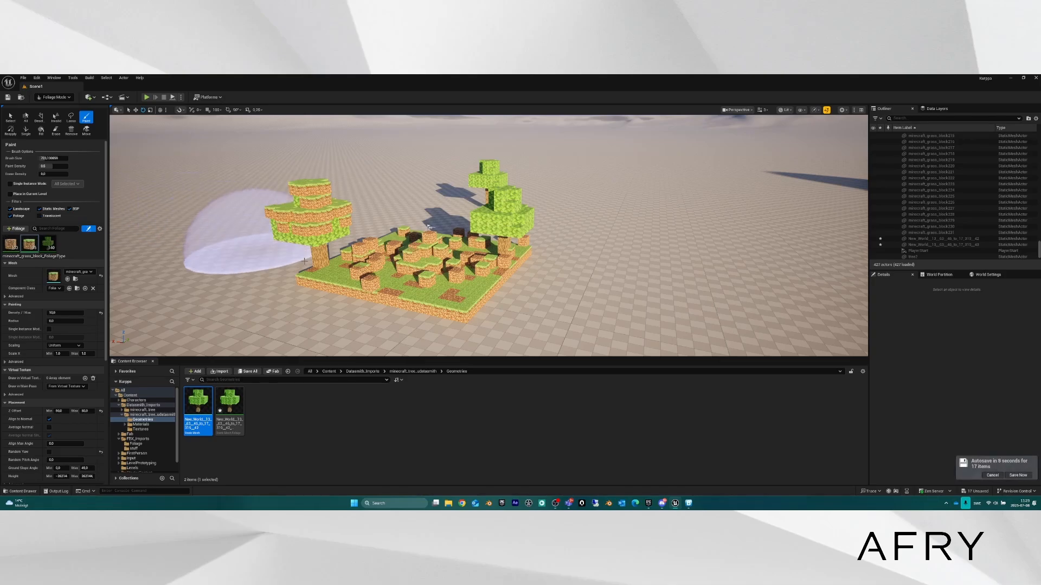
Fly over from the island to the rocky mountain and frame its top.
{"action": "mouse_move", "coordinate": [457, 277]}
{"action": "right_mouse_down"}
{"action": "mouse_move", "coordinate": [479, 298]}
{"action": "mouse_move", "coordinate": [475, 288]}
{"action": "right_mouse_up"}
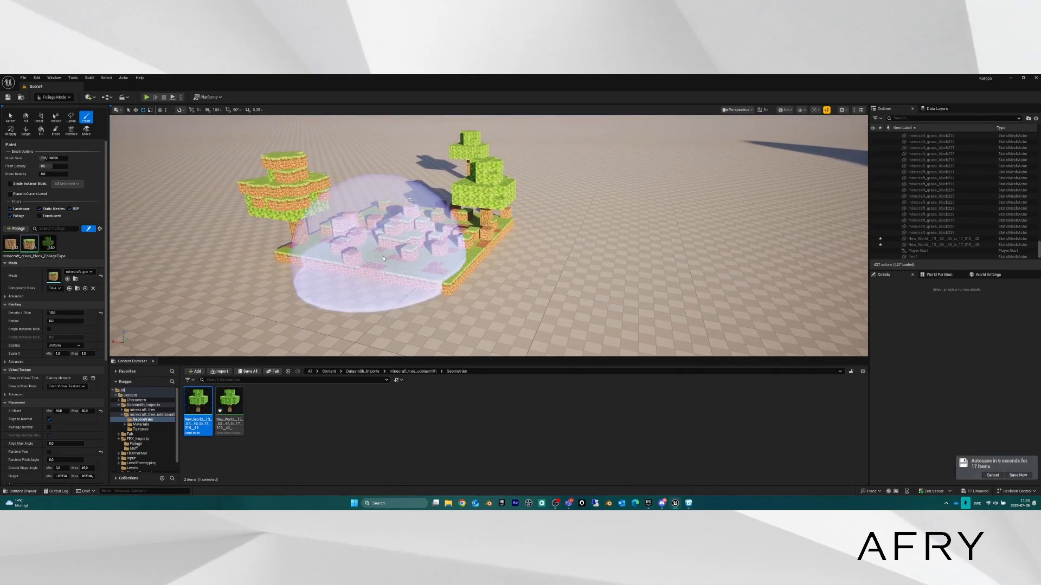
{"action": "mouse_move", "coordinate": [606, 271]}
{"action": "right_mouse_down"}
{"action": "mouse_move", "coordinate": [625, 259]}
{"action": "mouse_move", "coordinate": [609, 256]}
{"action": "right_mouse_up"}
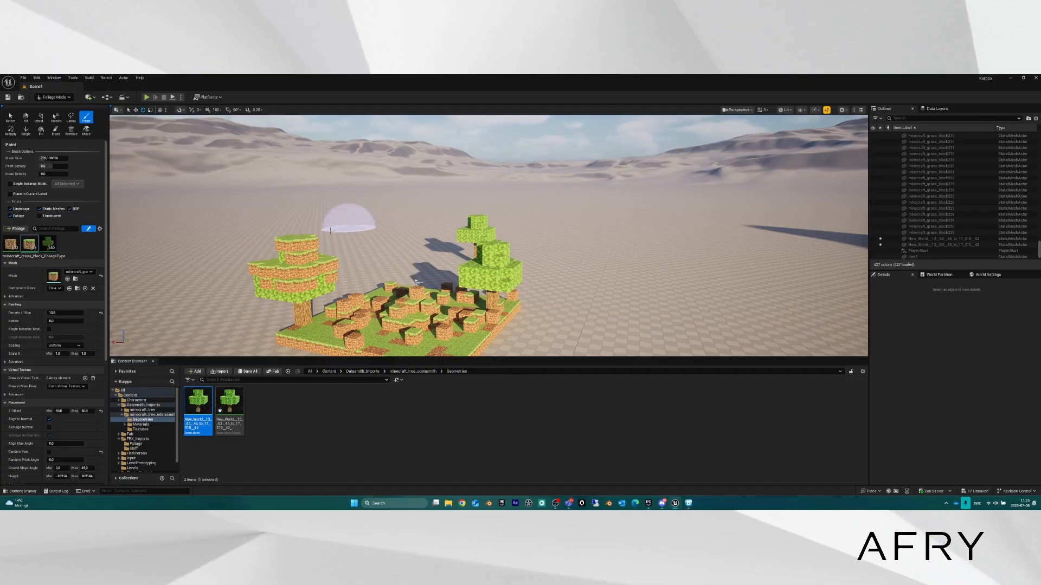
{"action": "right_click_drag", "start_coordinate": [355, 215], "coordinate": [375, 217]}
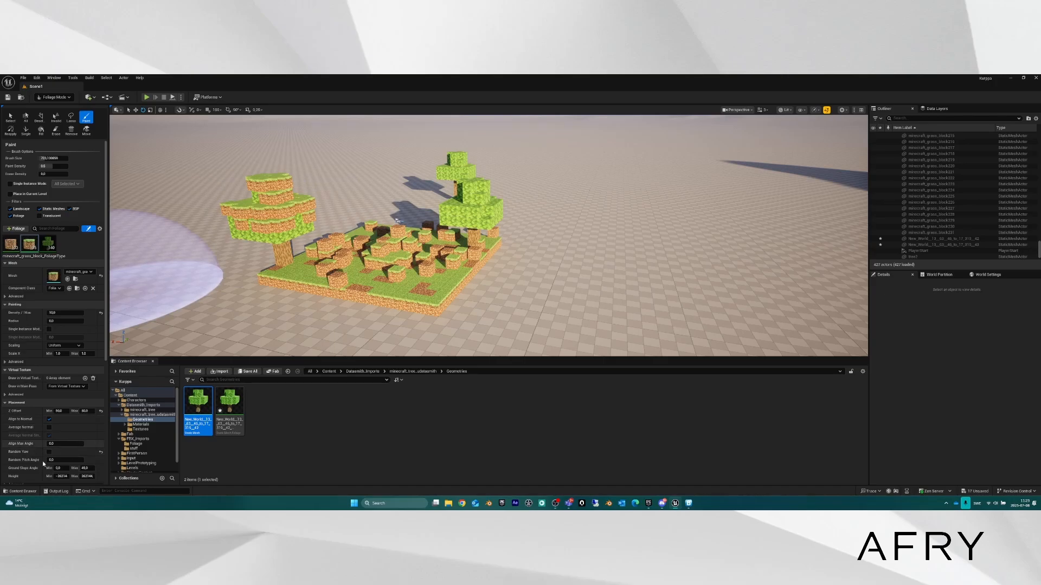
{"action": "right_click_drag", "start_coordinate": [320, 257], "coordinate": [387, 238]}
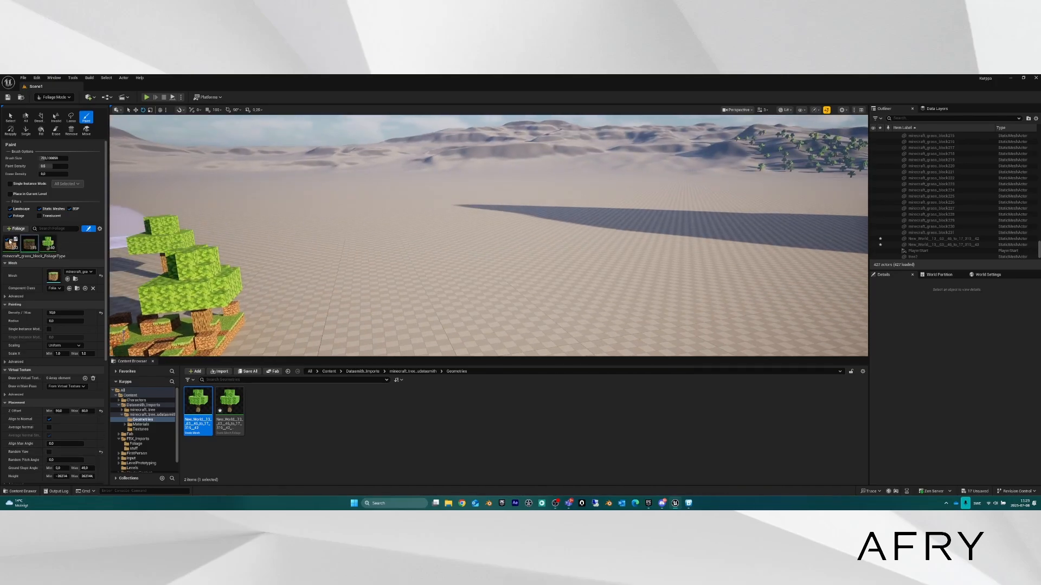
{"action": "key", "text": "w"}
{"action": "mouse_move", "coordinate": [206, 249]}
{"action": "right_mouse_down"}
{"action": "mouse_move", "coordinate": [347, 223]}
{"action": "mouse_move", "coordinate": [366, 244]}
{"action": "mouse_move", "coordinate": [306, 242]}
{"action": "mouse_move", "coordinate": [349, 247]}
{"action": "right_mouse_up"}
{"action": "key", "text": "w"}
{"action": "key", "text": "s"}
{"action": "key", "text": "a"}
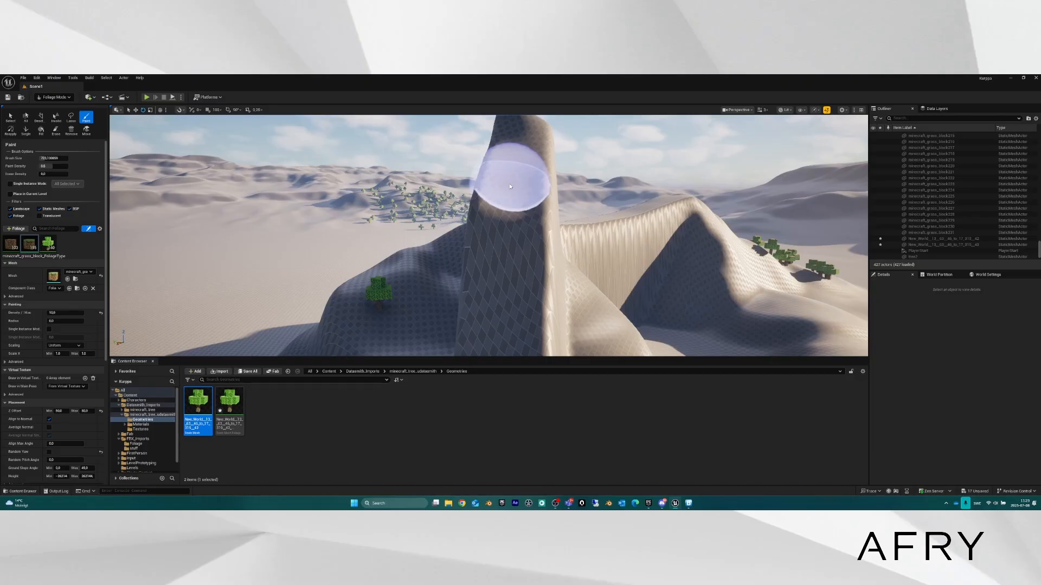
Paint the first voxel trees onto the rock top.
{"action": "mouse_move", "coordinate": [506, 181]}
{"action": "left_mouse_down"}
{"action": "mouse_move", "coordinate": [515, 147]}
{"action": "mouse_move", "coordinate": [504, 162]}
{"action": "mouse_move", "coordinate": [526, 190]}
{"action": "left_mouse_up"}
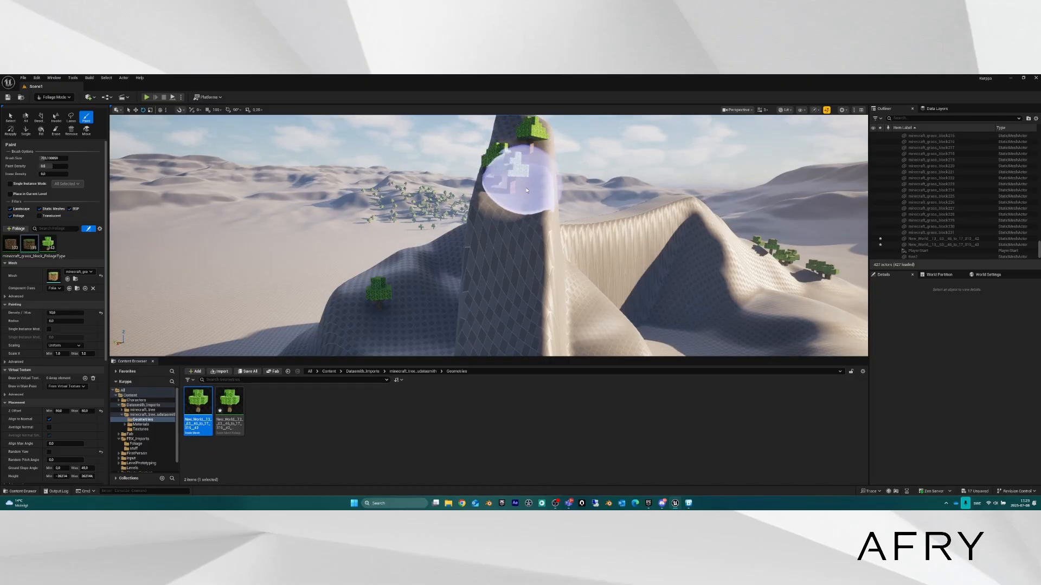
{"action": "key", "text": "d"}
{"action": "mouse_move", "coordinate": [515, 198]}
{"action": "right_mouse_down"}
{"action": "mouse_move", "coordinate": [471, 196]}
{"action": "mouse_move", "coordinate": [487, 202]}
{"action": "right_mouse_up"}
{"action": "key", "text": "e"}
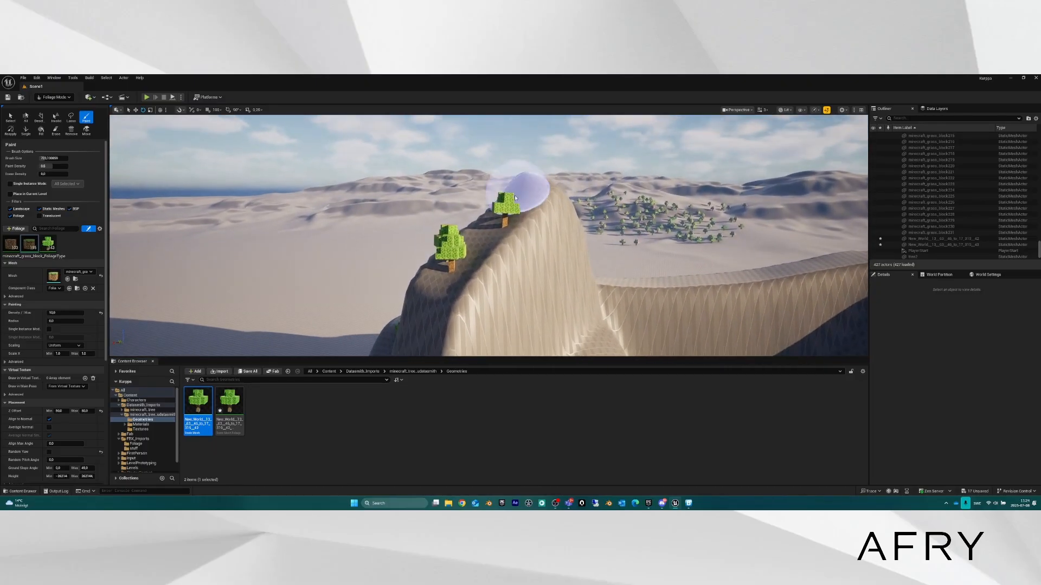
{"action": "left_click_drag", "start_coordinate": [522, 181], "coordinate": [487, 239]}
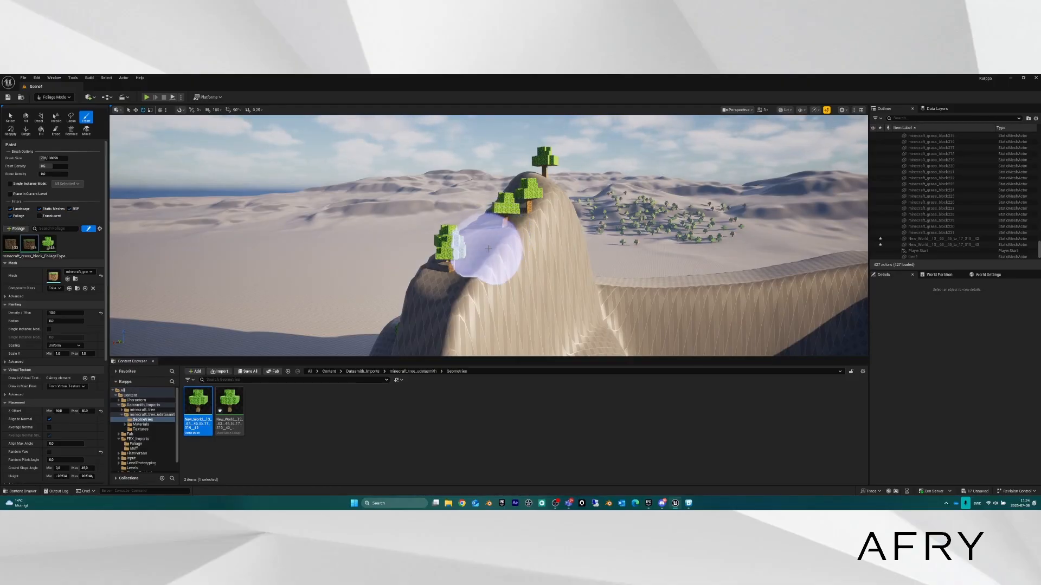
Paint several more trees down the mountain's slope.
{"action": "key", "text": "a"}
{"action": "mouse_move", "coordinate": [486, 248]}
{"action": "right_mouse_down"}
{"action": "mouse_move", "coordinate": [564, 249]}
{"action": "mouse_move", "coordinate": [667, 282]}
{"action": "right_mouse_up"}
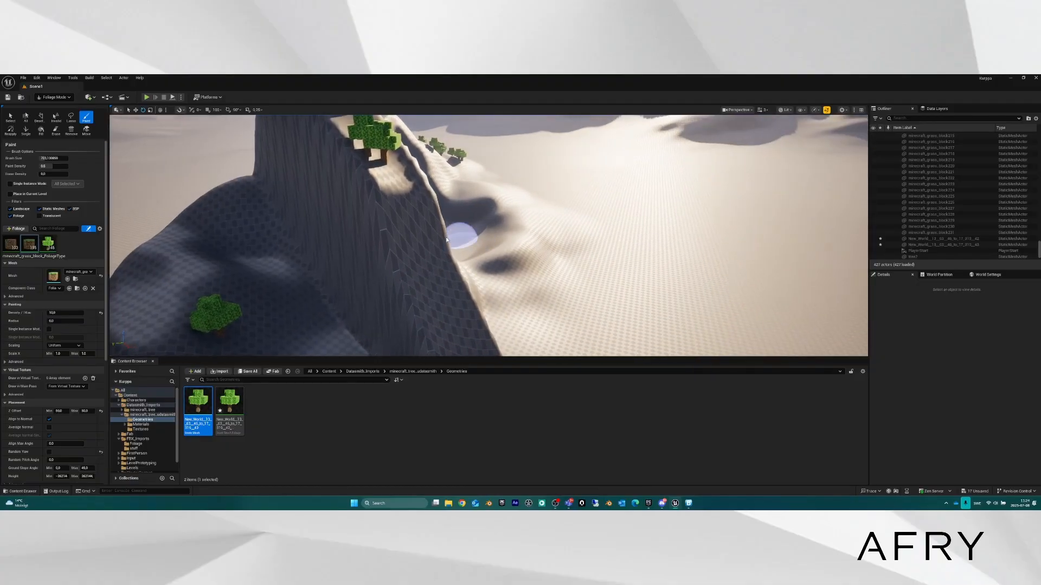
{"action": "key", "text": "s"}
{"action": "mouse_move", "coordinate": [409, 216]}
{"action": "right_mouse_down"}
{"action": "mouse_move", "coordinate": [431, 269]}
{"action": "mouse_move", "coordinate": [408, 198]}
{"action": "mouse_move", "coordinate": [410, 242]}
{"action": "mouse_move", "coordinate": [397, 180]}
{"action": "mouse_move", "coordinate": [404, 200]}
{"action": "mouse_move", "coordinate": [336, 168]}
{"action": "right_mouse_up"}
{"action": "key", "text": "d"}
{"action": "right_click_drag", "start_coordinate": [432, 189], "coordinate": [426, 194]}
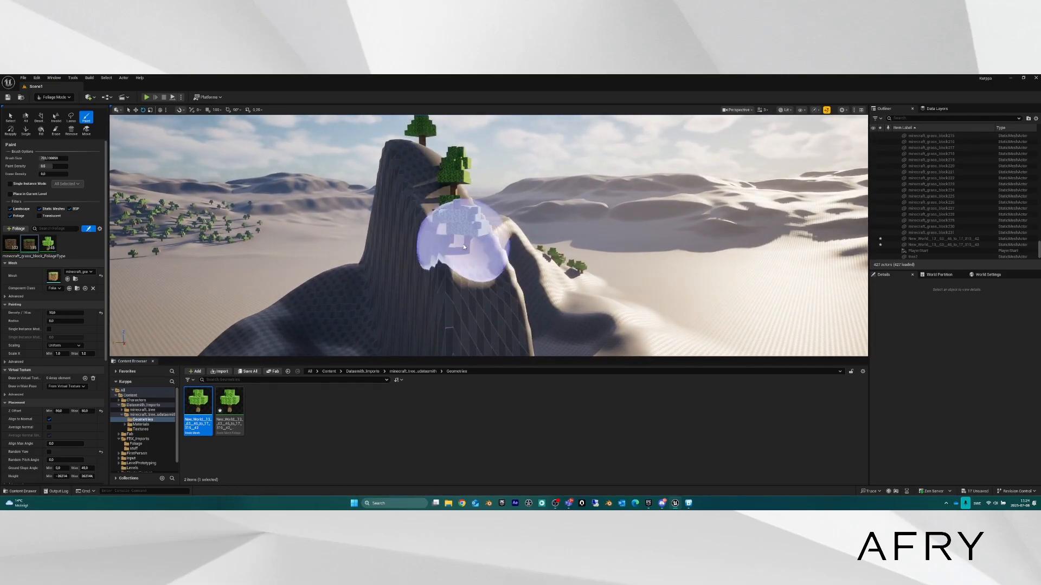
{"action": "left_click", "coordinate": [461, 244]}
{"action": "left_click", "coordinate": [426, 196]}
{"action": "left_click", "coordinate": [470, 298]}
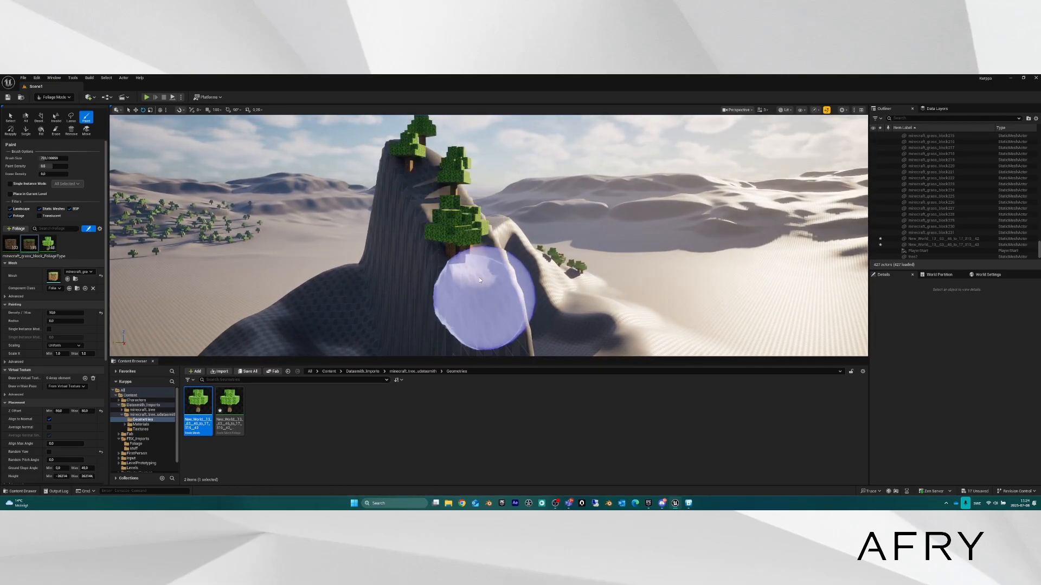
Circle the mountain, add two more slope trees, and pull back.
{"action": "key", "text": "a"}
{"action": "right_click_drag", "start_coordinate": [483, 287], "coordinate": [580, 304]}
{"action": "left_click", "coordinate": [496, 214]}
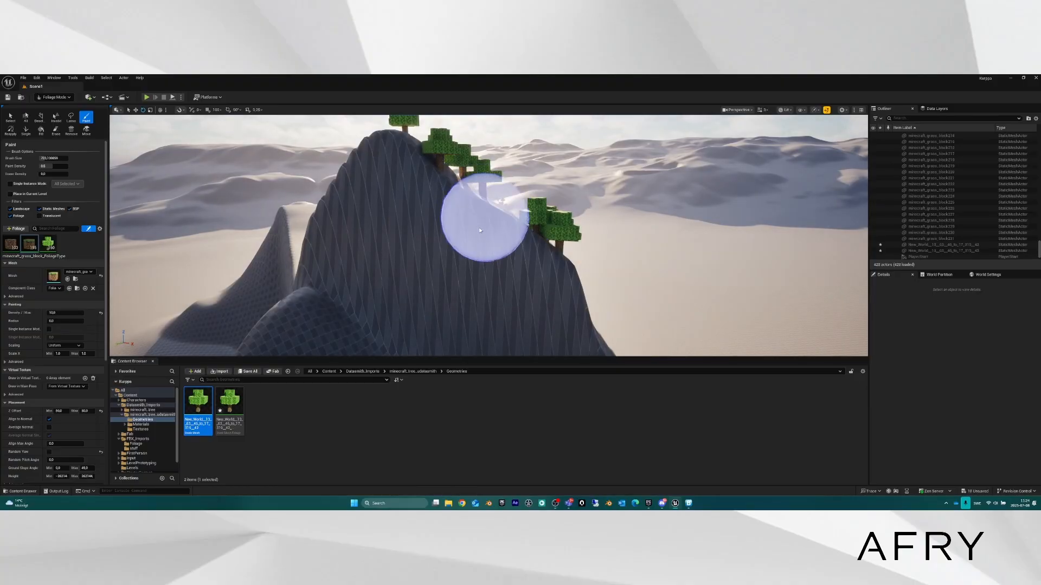
{"action": "left_click", "coordinate": [303, 299]}
{"action": "key", "text": "s"}
{"action": "mouse_move", "coordinate": [352, 312]}
{"action": "right_mouse_down"}
{"action": "mouse_move", "coordinate": [344, 361]}
{"action": "mouse_move", "coordinate": [315, 366]}
{"action": "right_mouse_up"}
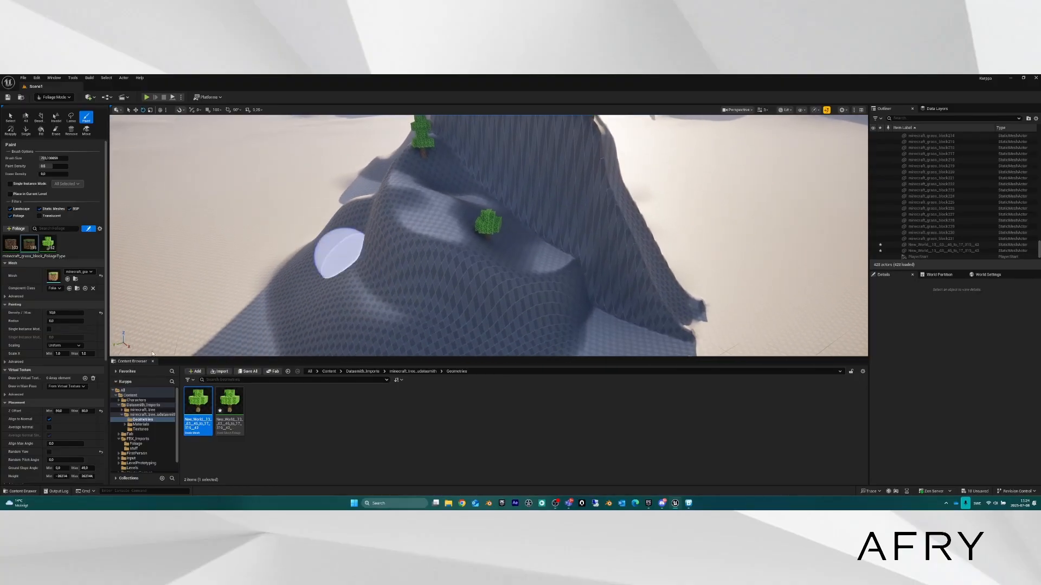
Select the tree foliage type and set Ground Slope Angle Max to 35.2591.
{"action": "left_click", "coordinate": [47, 245]}
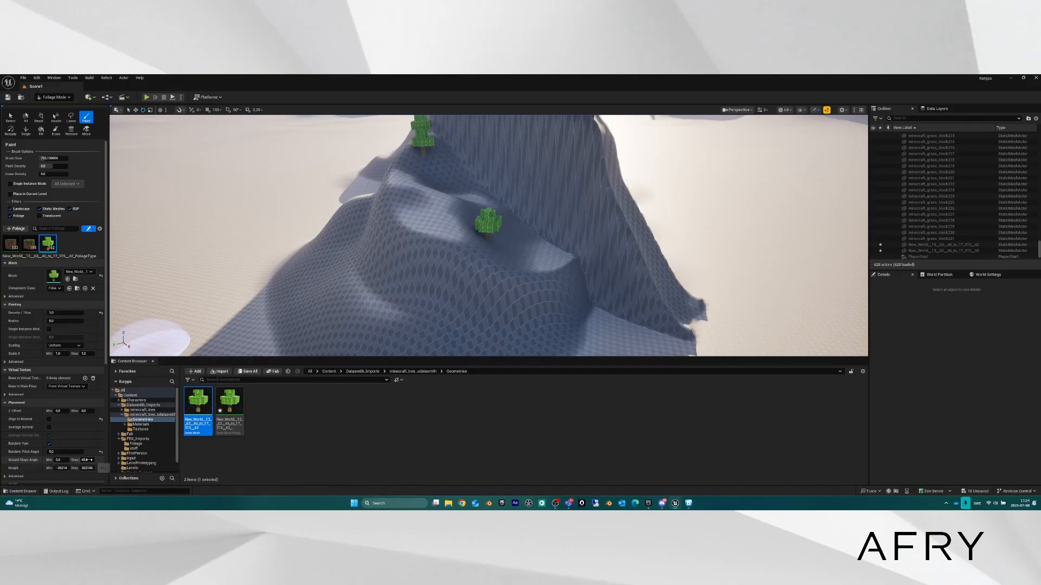
{"action": "right_click_drag", "start_coordinate": [542, 255], "coordinate": [567, 168]}
{"action": "left_click_drag", "start_coordinate": [87, 461], "coordinate": [72, 460]}
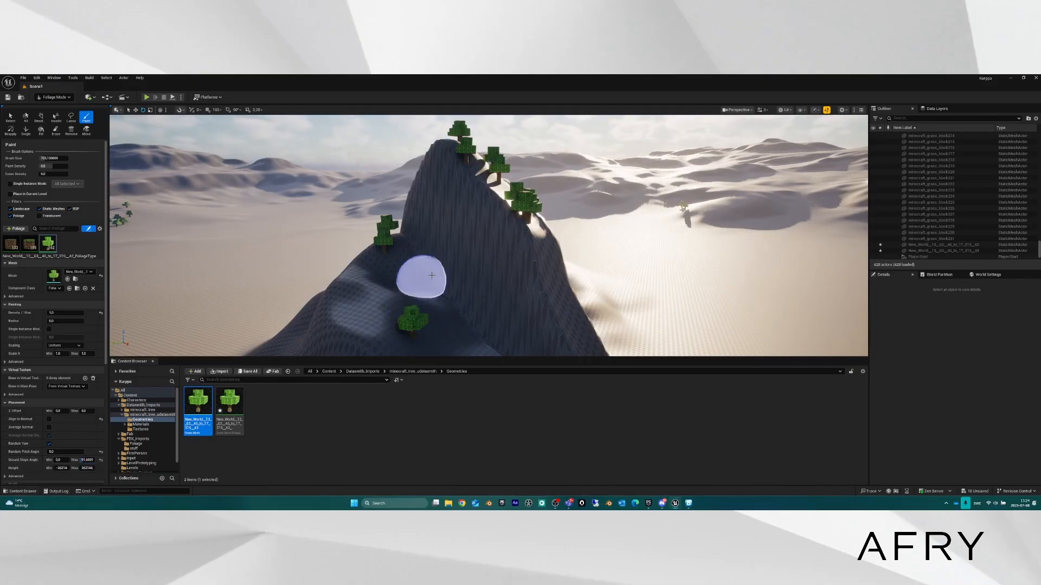
Test-paint trees up the mountain ridge.
{"action": "mouse_move", "coordinate": [431, 274]}
{"action": "right_mouse_down"}
{"action": "mouse_move", "coordinate": [423, 303]}
{"action": "mouse_move", "coordinate": [455, 341]}
{"action": "mouse_move", "coordinate": [455, 244]}
{"action": "right_mouse_up"}
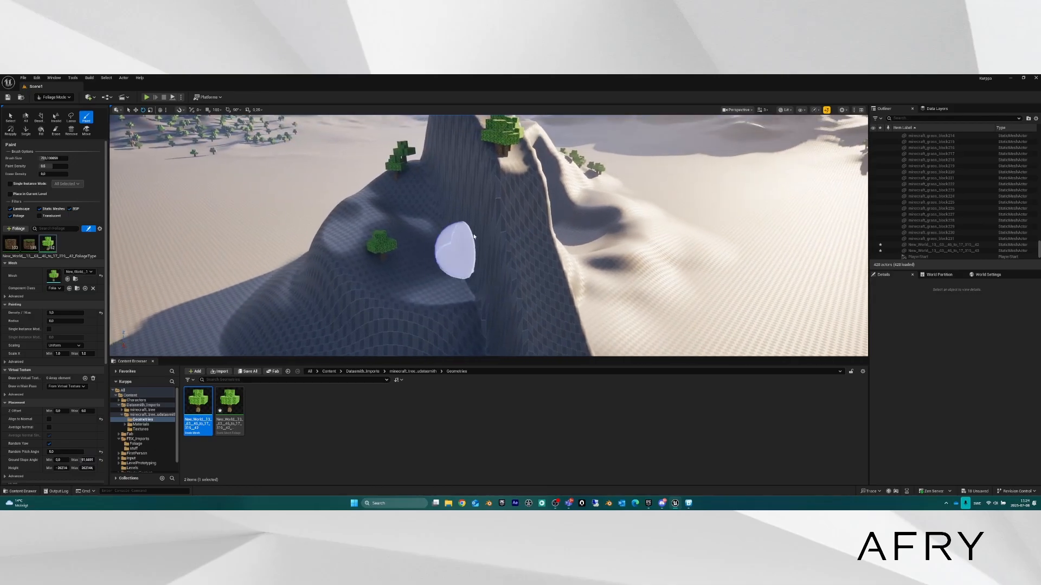
{"action": "mouse_move", "coordinate": [455, 244]}
{"action": "left_mouse_down"}
{"action": "mouse_move", "coordinate": [464, 186]}
{"action": "mouse_move", "coordinate": [460, 239]}
{"action": "mouse_move", "coordinate": [475, 202]}
{"action": "mouse_move", "coordinate": [486, 262]}
{"action": "mouse_move", "coordinate": [428, 221]}
{"action": "left_mouse_up"}
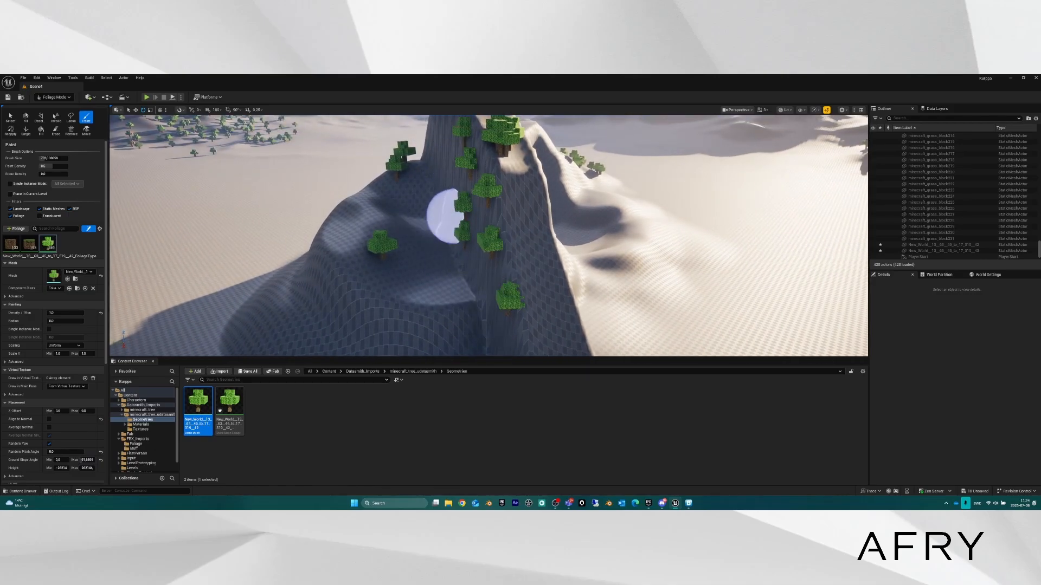
{"action": "mouse_move", "coordinate": [443, 214]}
{"action": "right_mouse_down"}
{"action": "mouse_move", "coordinate": [433, 206]}
{"action": "mouse_move", "coordinate": [449, 158]}
{"action": "mouse_move", "coordinate": [488, 155]}
{"action": "mouse_move", "coordinate": [433, 184]}
{"action": "right_mouse_up"}
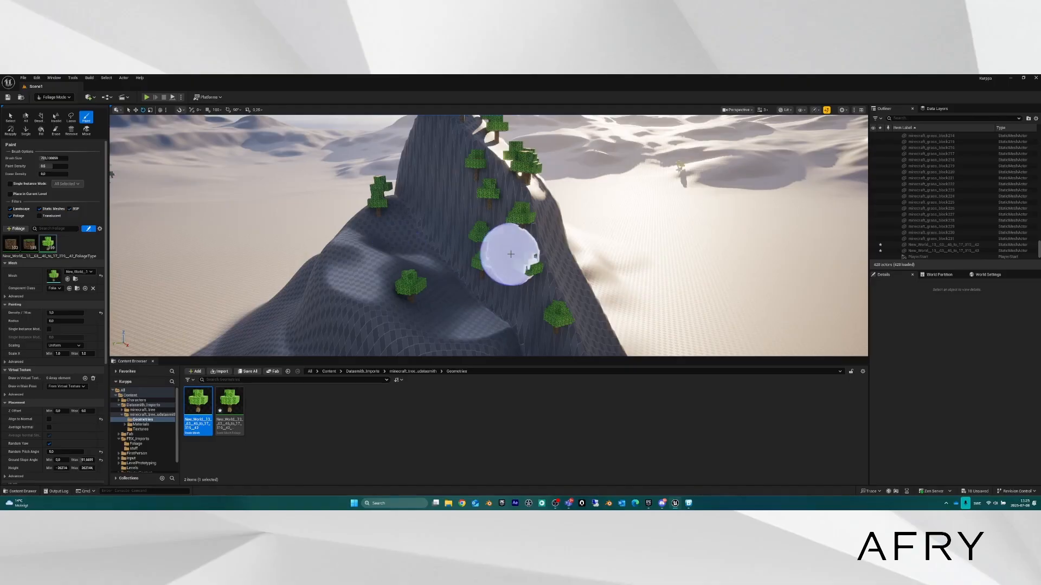
{"action": "right_click_drag", "start_coordinate": [509, 255], "coordinate": [461, 253]}
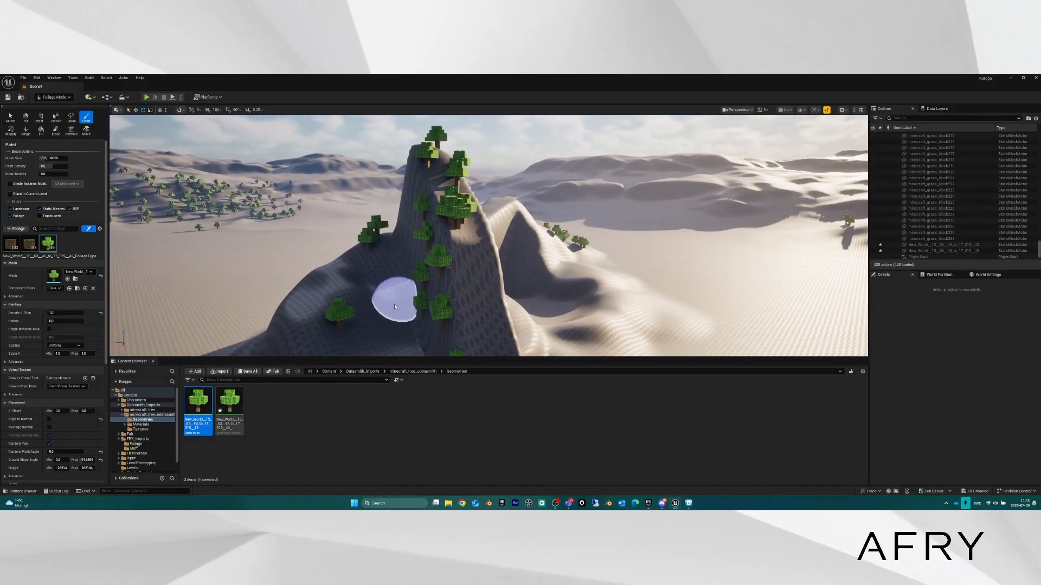
Undo the ridge painting stroke and fly toward the desert slope.
{"action": "key", "text": "ctrl+z"}
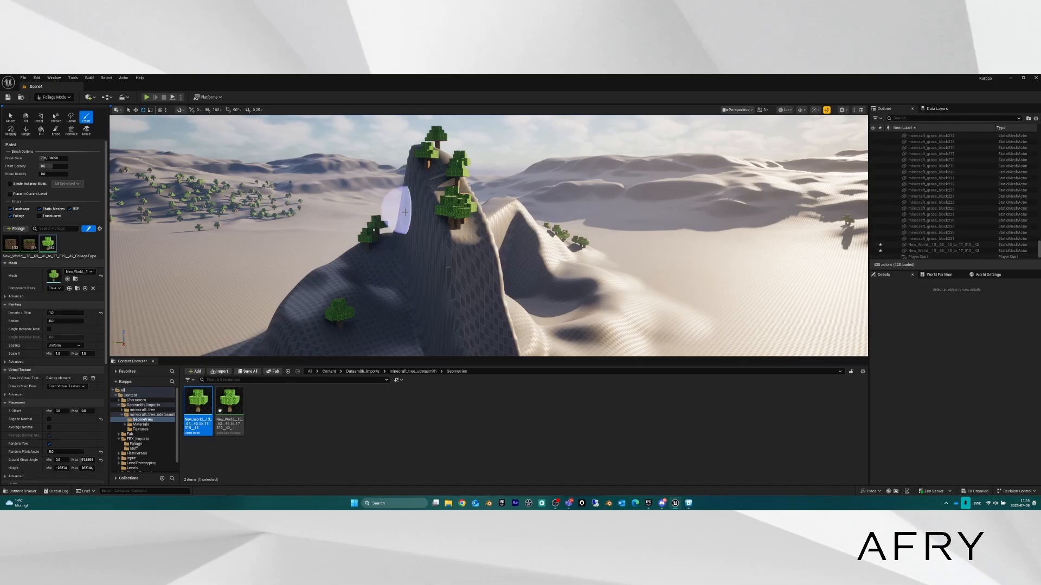
{"action": "key", "text": "a"}
{"action": "mouse_move", "coordinate": [418, 249]}
{"action": "right_mouse_down"}
{"action": "mouse_move", "coordinate": [465, 278]}
{"action": "mouse_move", "coordinate": [455, 260]}
{"action": "right_mouse_up"}
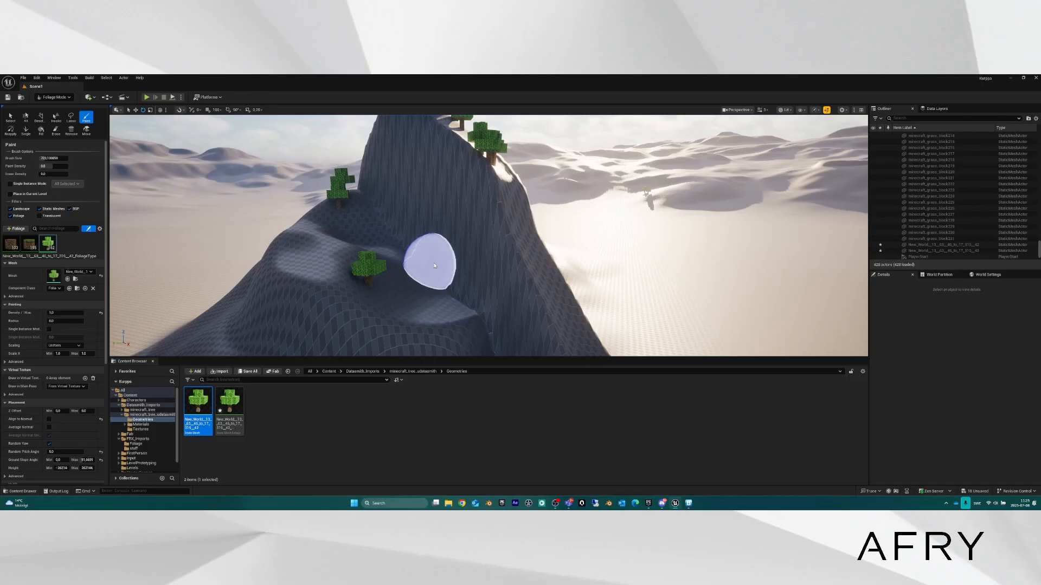
{"action": "right_click_drag", "start_coordinate": [426, 252], "coordinate": [329, 254]}
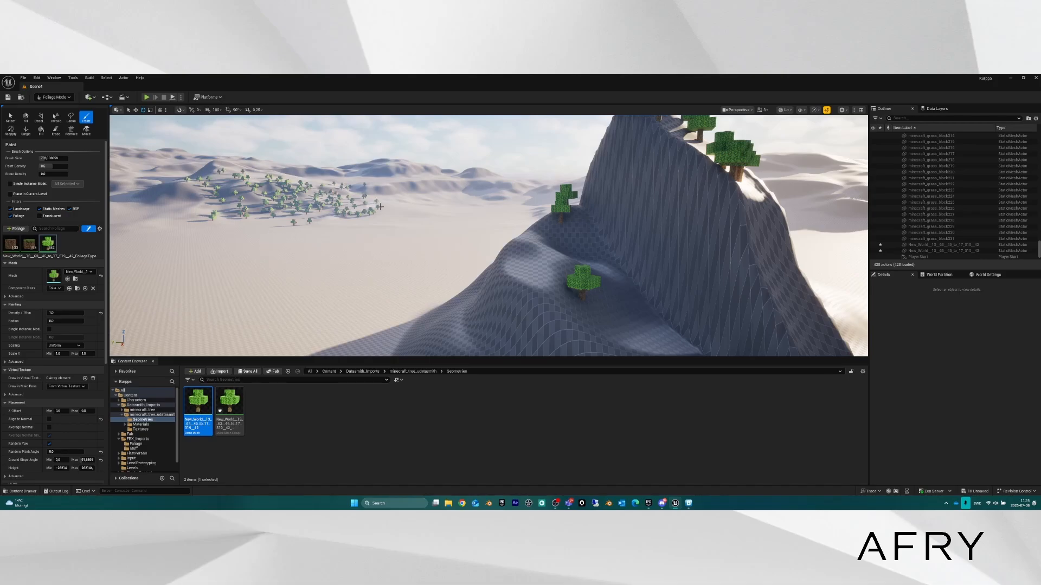
{"action": "key", "text": "s"}
{"action": "right_click_drag", "start_coordinate": [381, 206], "coordinate": [306, 230]}
{"action": "scroll", "coordinate": [381, 206], "scroll_direction": "up", "scroll_amount": 4}
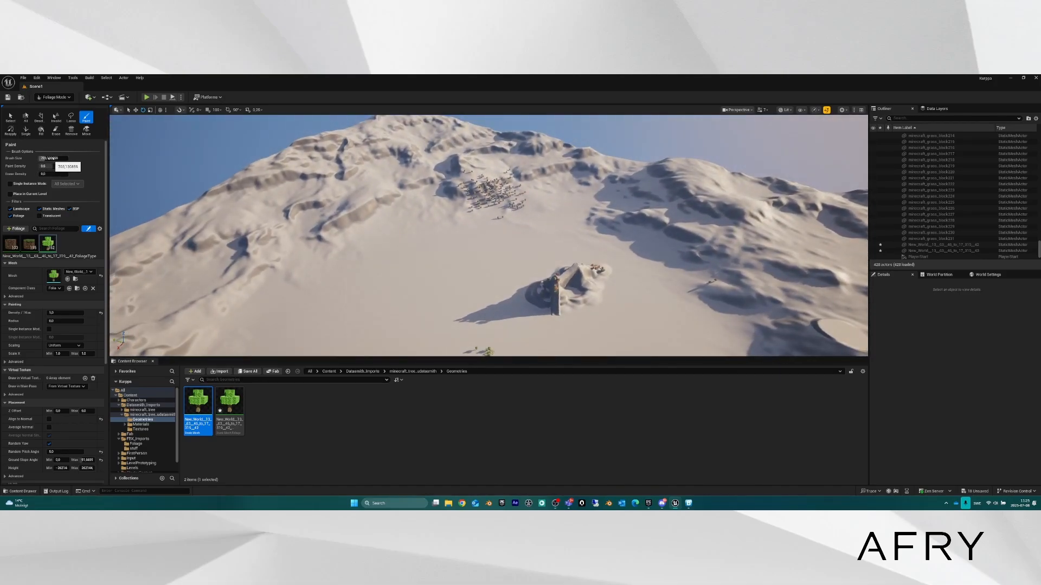
Paint a wide patch of voxel trees across the desert slope.
{"action": "mouse_move", "coordinate": [314, 202]}
{"action": "left_mouse_down"}
{"action": "mouse_move", "coordinate": [364, 197]}
{"action": "mouse_move", "coordinate": [255, 297]}
{"action": "mouse_move", "coordinate": [360, 295]}
{"action": "mouse_move", "coordinate": [396, 321]}
{"action": "left_mouse_up"}
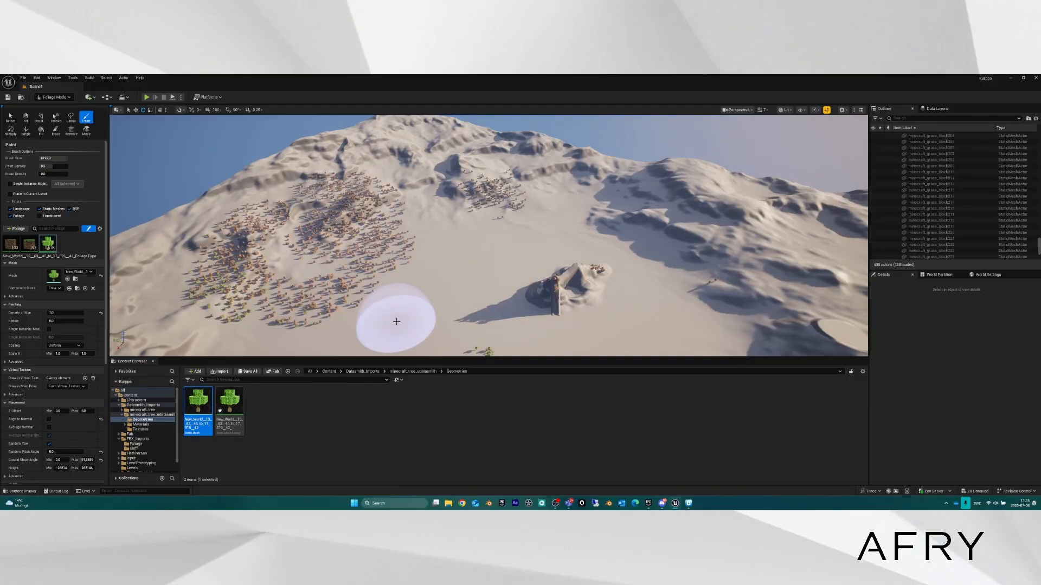
{"action": "key", "text": "w"}
{"action": "mouse_move", "coordinate": [421, 295]}
{"action": "right_mouse_down"}
{"action": "mouse_move", "coordinate": [408, 297]}
{"action": "mouse_move", "coordinate": [395, 332]}
{"action": "mouse_move", "coordinate": [365, 323]}
{"action": "mouse_move", "coordinate": [358, 293]}
{"action": "mouse_move", "coordinate": [412, 301]}
{"action": "mouse_move", "coordinate": [403, 316]}
{"action": "right_mouse_up"}
{"action": "key", "text": "w"}
{"action": "key", "text": "w"}
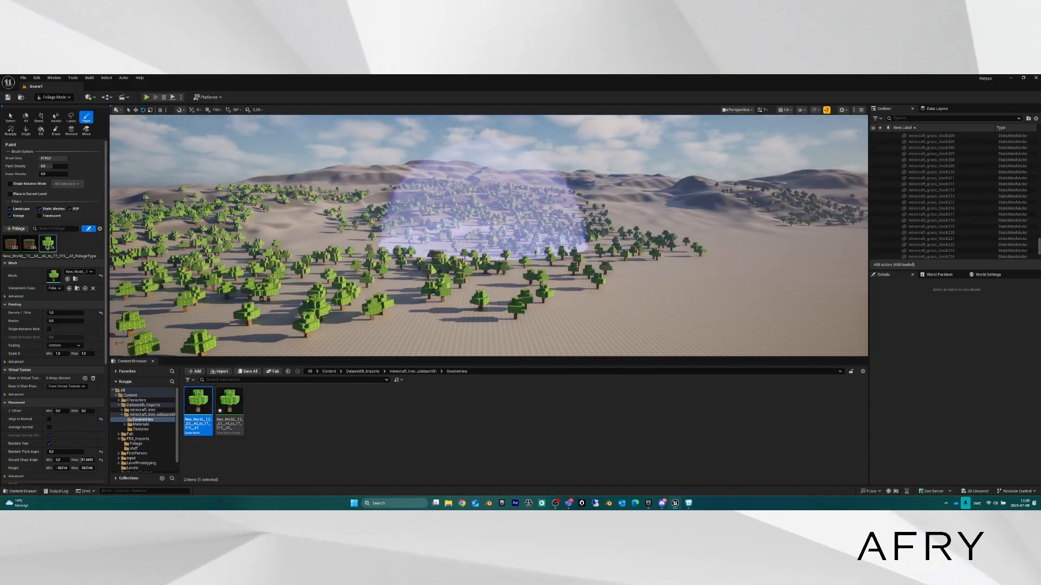
Fly low over the new forest to inspect the painted trees.
{"action": "mouse_move", "coordinate": [460, 235]}
{"action": "right_mouse_down"}
{"action": "mouse_move", "coordinate": [436, 221]}
{"action": "mouse_move", "coordinate": [446, 223]}
{"action": "mouse_move", "coordinate": [433, 233]}
{"action": "mouse_move", "coordinate": [459, 216]}
{"action": "mouse_move", "coordinate": [447, 233]}
{"action": "mouse_move", "coordinate": [461, 228]}
{"action": "mouse_move", "coordinate": [455, 248]}
{"action": "mouse_move", "coordinate": [456, 221]}
{"action": "right_mouse_up"}
{"action": "key", "text": "w"}
{"action": "key", "text": "a"}
{"action": "key", "text": "s"}
{"action": "key", "text": "w"}
{"action": "key", "text": "w"}
{"action": "mouse_move", "coordinate": [488, 235]}
{"action": "right_mouse_down"}
{"action": "mouse_move", "coordinate": [489, 217]}
{"action": "mouse_move", "coordinate": [488, 249]}
{"action": "mouse_move", "coordinate": [489, 214]}
{"action": "mouse_move", "coordinate": [491, 248]}
{"action": "mouse_move", "coordinate": [478, 253]}
{"action": "right_mouse_up"}
{"action": "key", "text": "w"}
{"action": "key", "text": "s"}
{"action": "scroll", "coordinate": [488, 236], "scroll_direction": "down", "scroll_amount": 3}
{"action": "key", "text": "w"}
{"action": "key", "text": "w"}
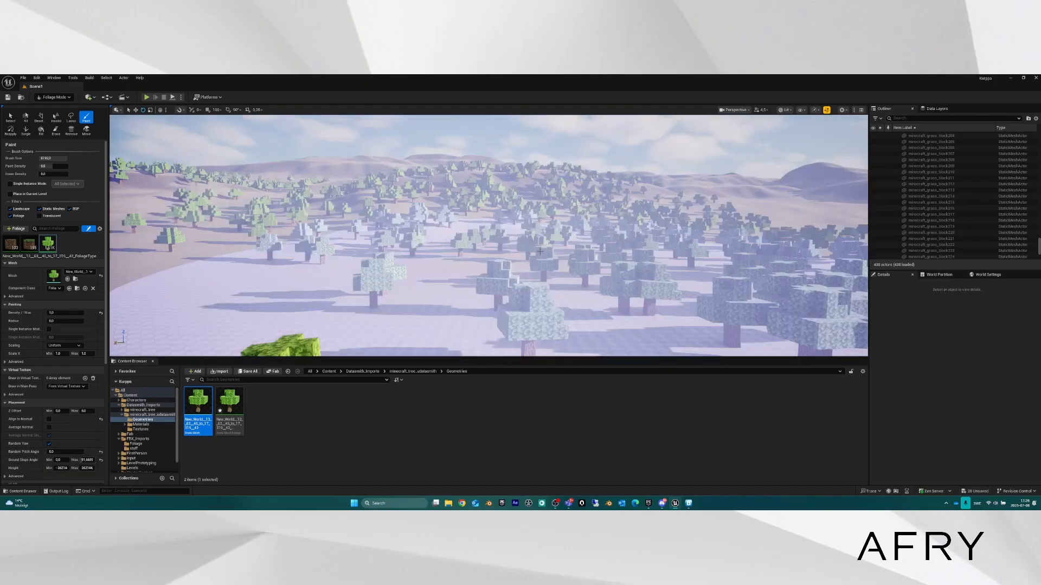
{"action": "key", "text": "s"}
{"action": "right_click_drag", "start_coordinate": [489, 217], "coordinate": [547, 230]}
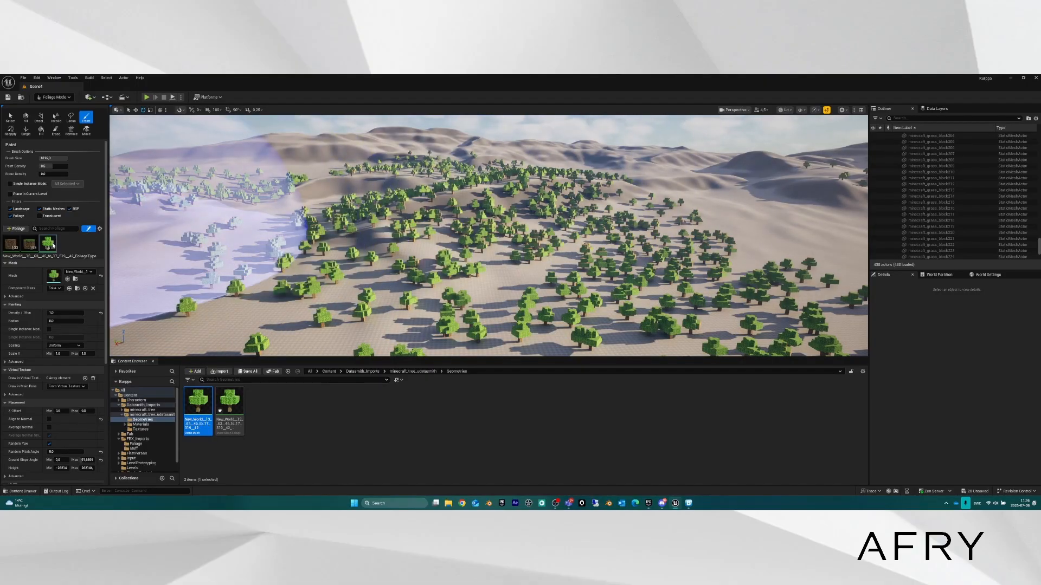
In the Reapply tool, enable Scale X with Min 1.5 and Max 3.0.
{"action": "left_click", "coordinate": [11, 130]}
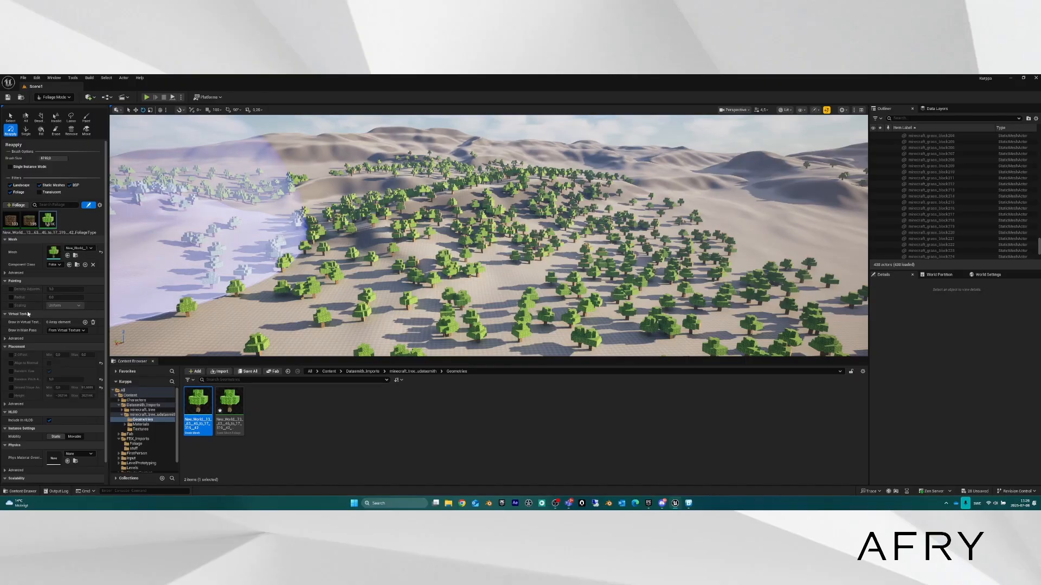
{"action": "left_click", "coordinate": [11, 305]}
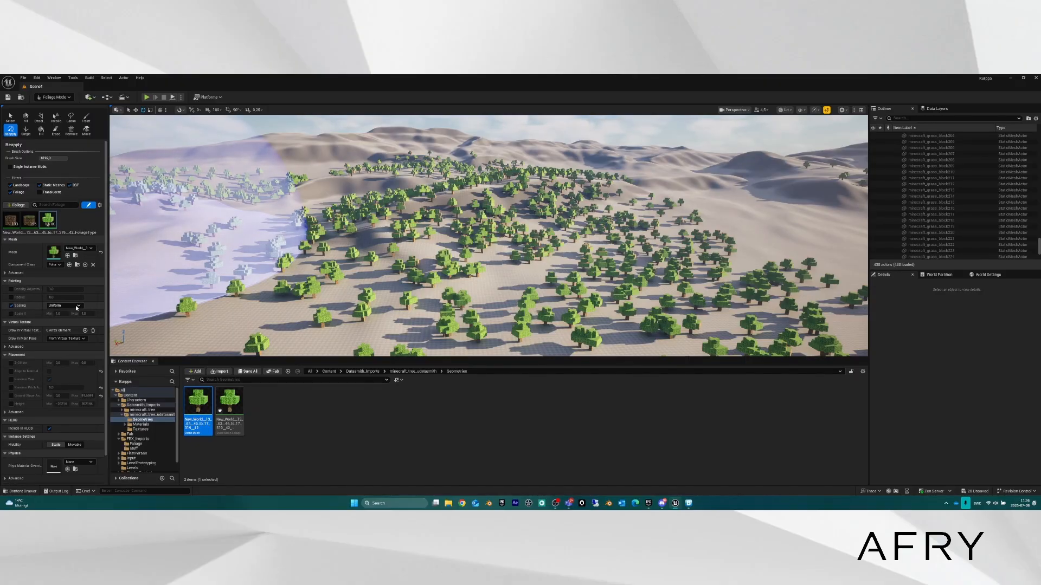
{"action": "left_click", "coordinate": [10, 313]}
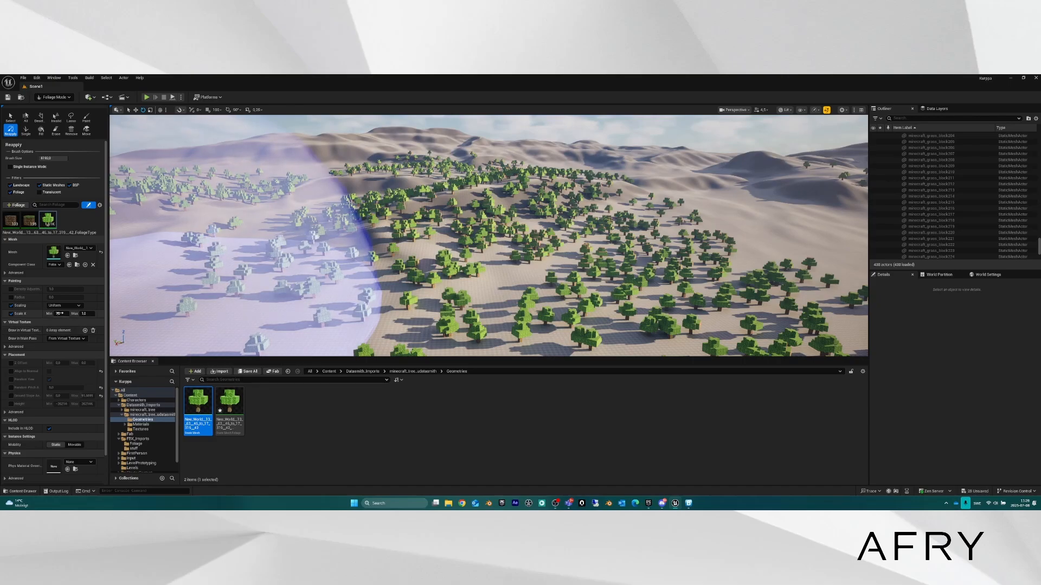
{"action": "left_click", "coordinate": [60, 313]}
{"action": "type", "text": "1.5"}
{"action": "key", "text": "Tab"}
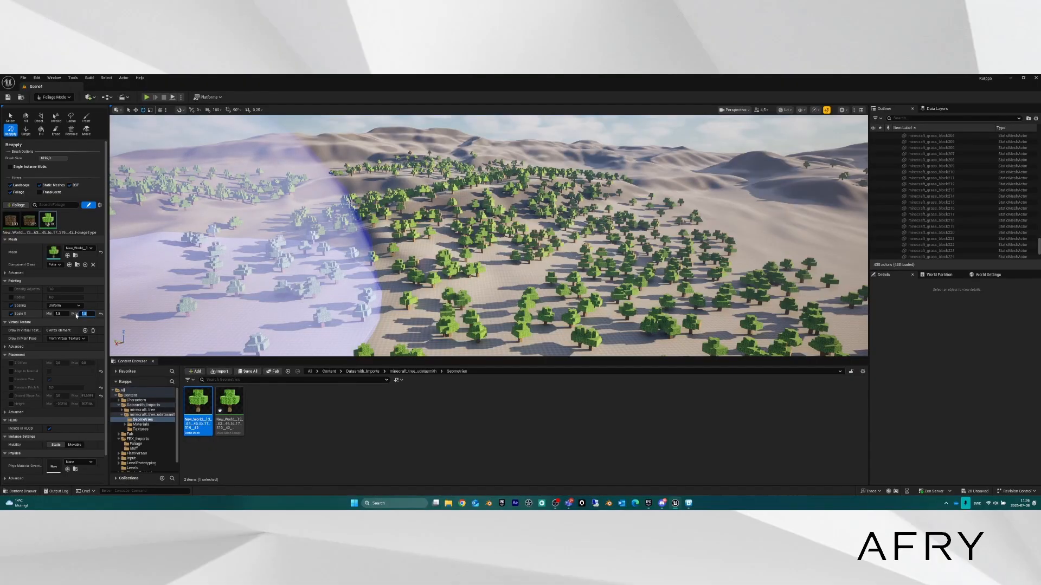
{"action": "type", "text": "3.0"}
Shrink the brush to about 2106 and enlarge trees across the forest.
{"action": "right_click_drag", "start_coordinate": [520, 207], "coordinate": [515, 223]}
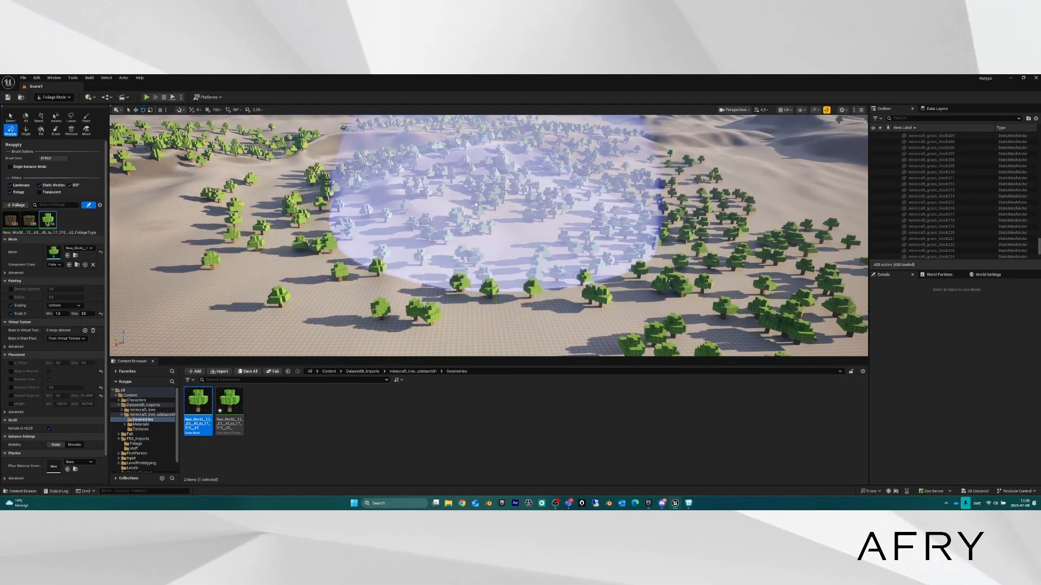
{"action": "left_click_drag", "start_coordinate": [56, 158], "coordinate": [43, 158]}
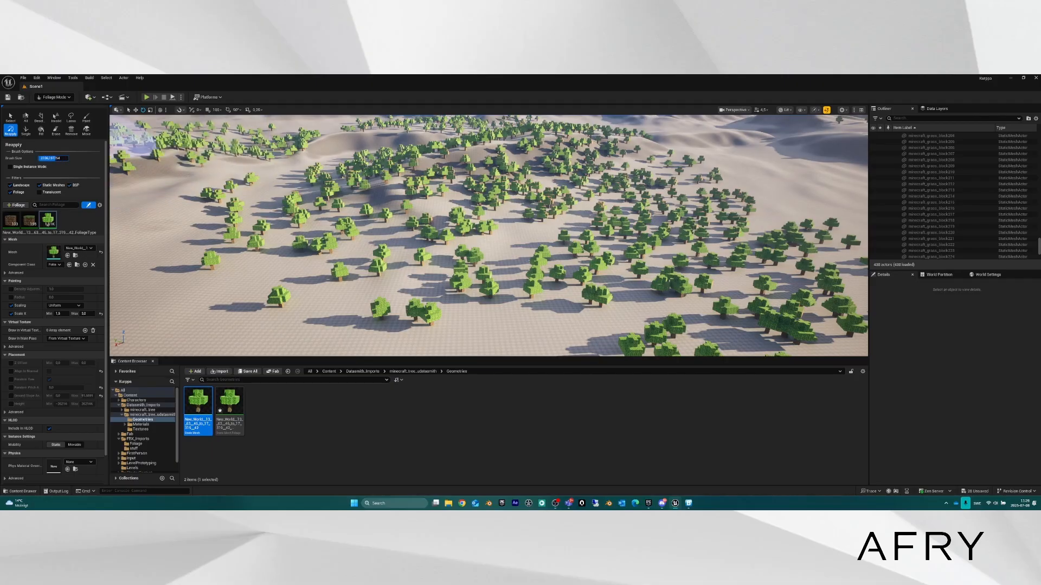
{"action": "mouse_move", "coordinate": [390, 233]}
{"action": "left_mouse_down"}
{"action": "mouse_move", "coordinate": [434, 233]}
{"action": "mouse_move", "coordinate": [439, 217]}
{"action": "mouse_move", "coordinate": [414, 245]}
{"action": "mouse_move", "coordinate": [360, 209]}
{"action": "mouse_move", "coordinate": [523, 221]}
{"action": "left_mouse_up"}
{"action": "right_click_drag", "start_coordinate": [522, 221], "coordinate": [498, 254]}
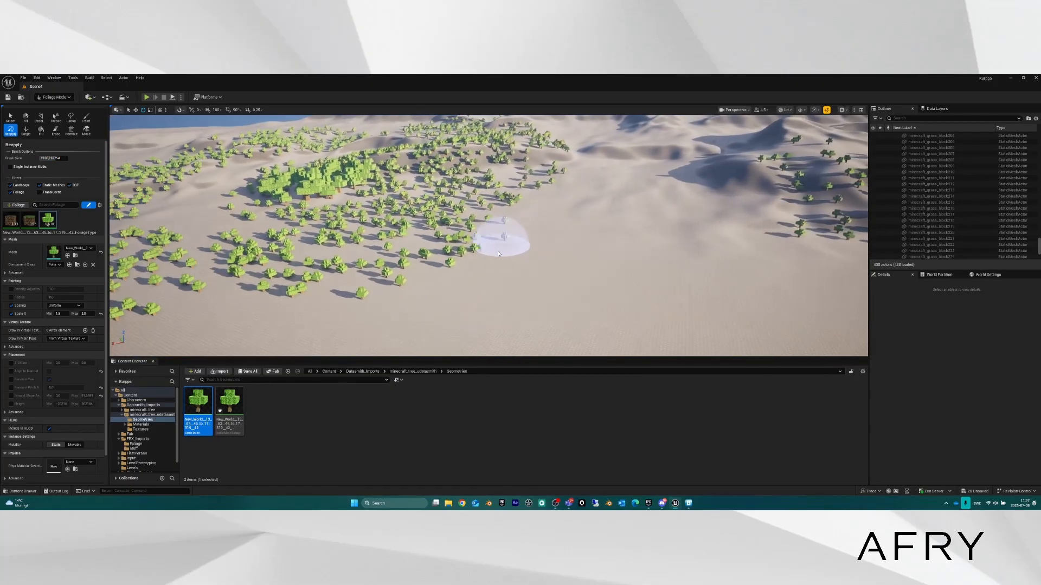
{"action": "mouse_move", "coordinate": [499, 253]}
{"action": "left_mouse_down"}
{"action": "mouse_move", "coordinate": [441, 239]}
{"action": "mouse_move", "coordinate": [429, 288]}
{"action": "left_mouse_up"}
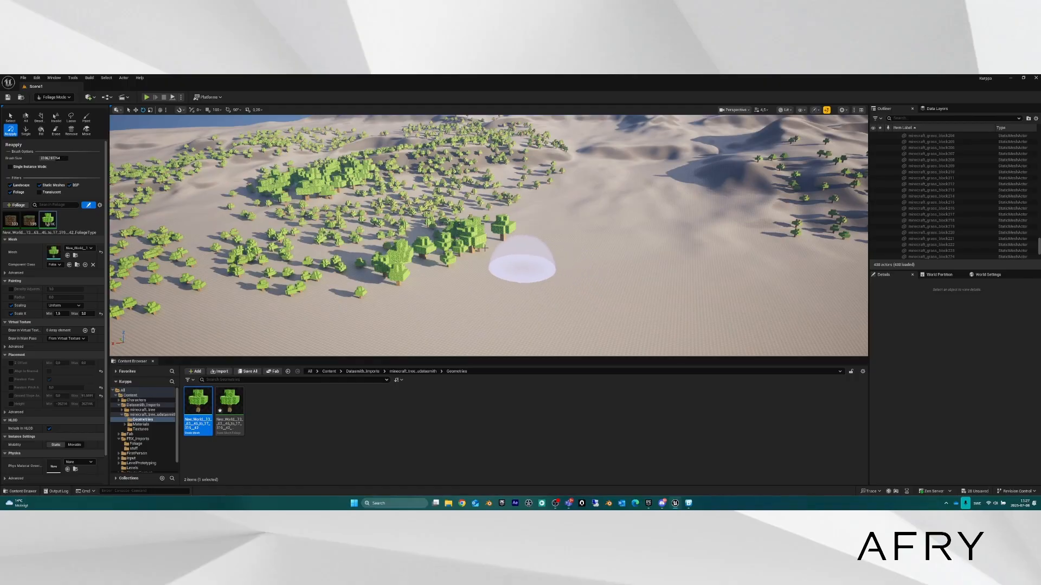
Switch to the foliage Select tool and fly in among the trees.
{"action": "left_click", "coordinate": [10, 117]}
{"action": "right_click_drag", "start_coordinate": [379, 227], "coordinate": [348, 296]}
{"action": "key", "text": "w"}
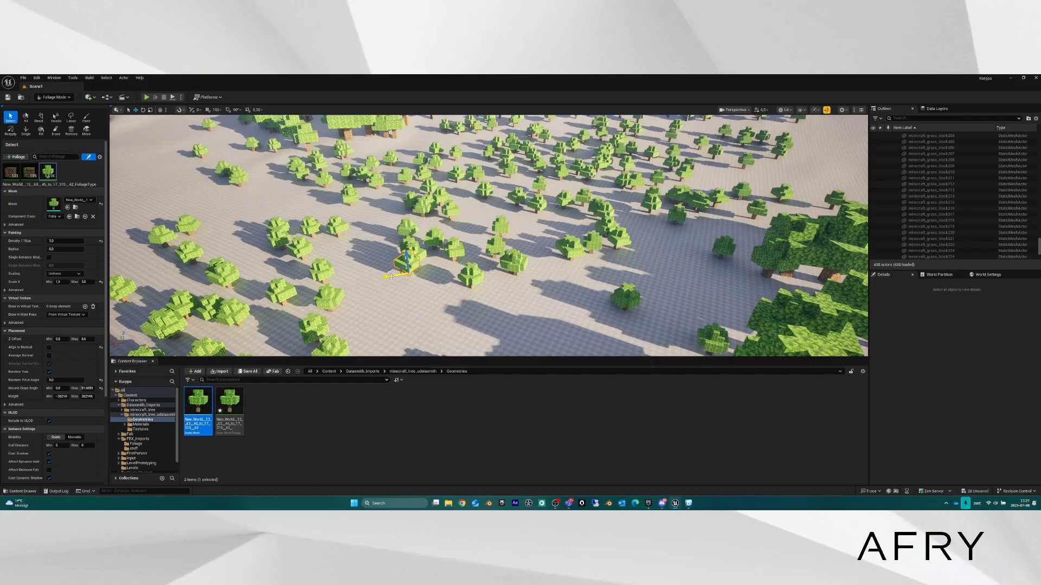
Shift the giant tree slightly left and orbit around to its sunlit side.
{"action": "mouse_move", "coordinate": [392, 275]}
{"action": "left_mouse_down"}
{"action": "mouse_move", "coordinate": [369, 279]}
{"action": "mouse_move", "coordinate": [383, 276]}
{"action": "left_mouse_up"}
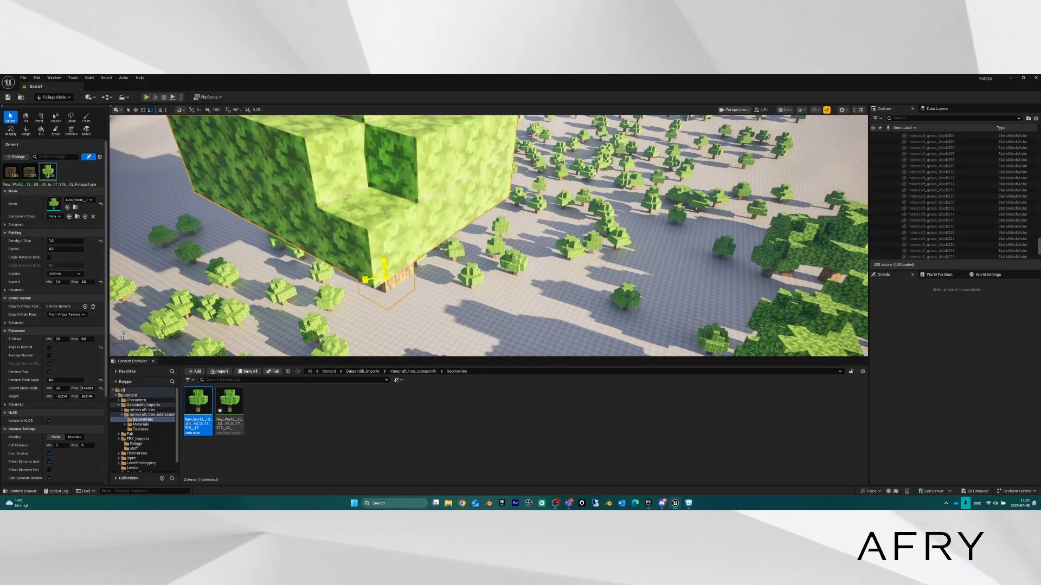
{"action": "key", "text": "s"}
{"action": "right_click_drag", "start_coordinate": [443, 311], "coordinate": [502, 270]}
{"action": "key", "text": "q"}
{"action": "key", "text": "e"}
{"action": "key", "text": "s"}
{"action": "key", "text": "a"}
{"action": "key", "text": "s"}
{"action": "mouse_move", "coordinate": [418, 287]}
{"action": "right_mouse_down"}
{"action": "mouse_move", "coordinate": [395, 283]}
{"action": "mouse_move", "coordinate": [409, 281]}
{"action": "right_mouse_up"}
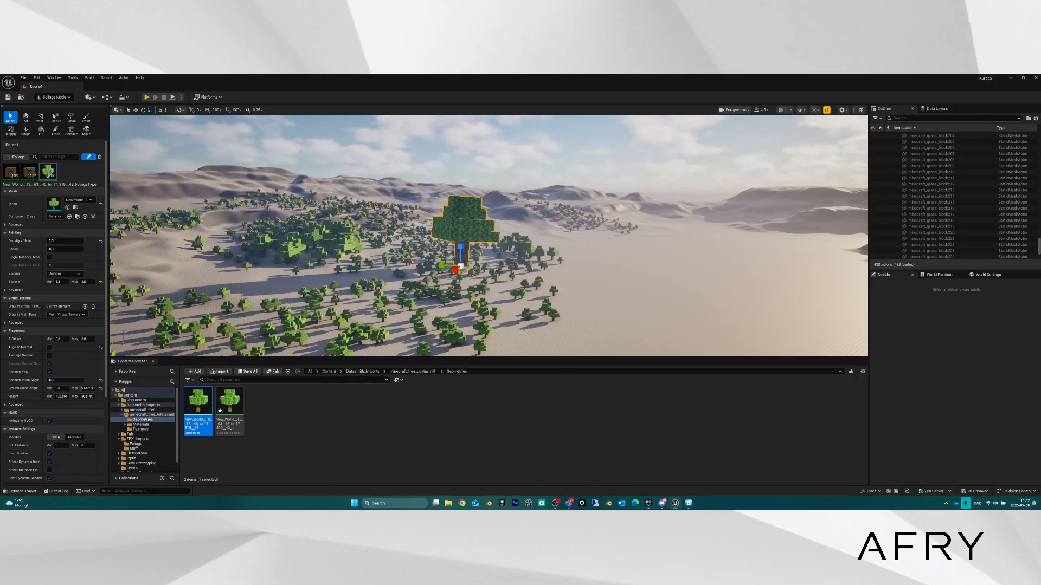
{"action": "mouse_move", "coordinate": [394, 254]}
{"action": "right_mouse_down"}
{"action": "mouse_move", "coordinate": [369, 245]}
{"action": "mouse_move", "coordinate": [394, 254]}
{"action": "right_mouse_up"}
{"action": "key", "text": "d"}
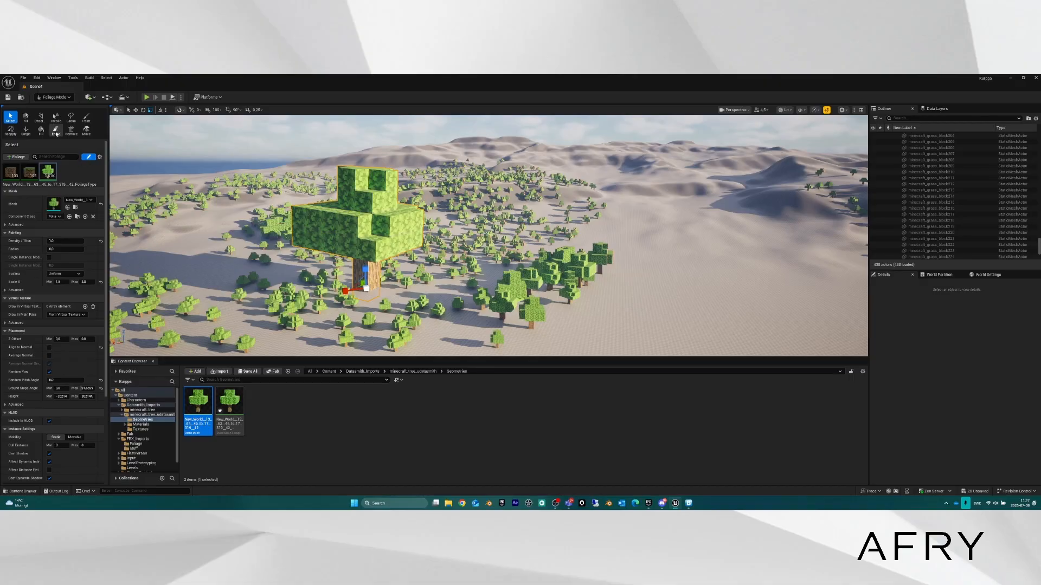
Reapply over the giant tree, then undo so it keeps its size.
{"action": "left_click", "coordinate": [10, 131]}
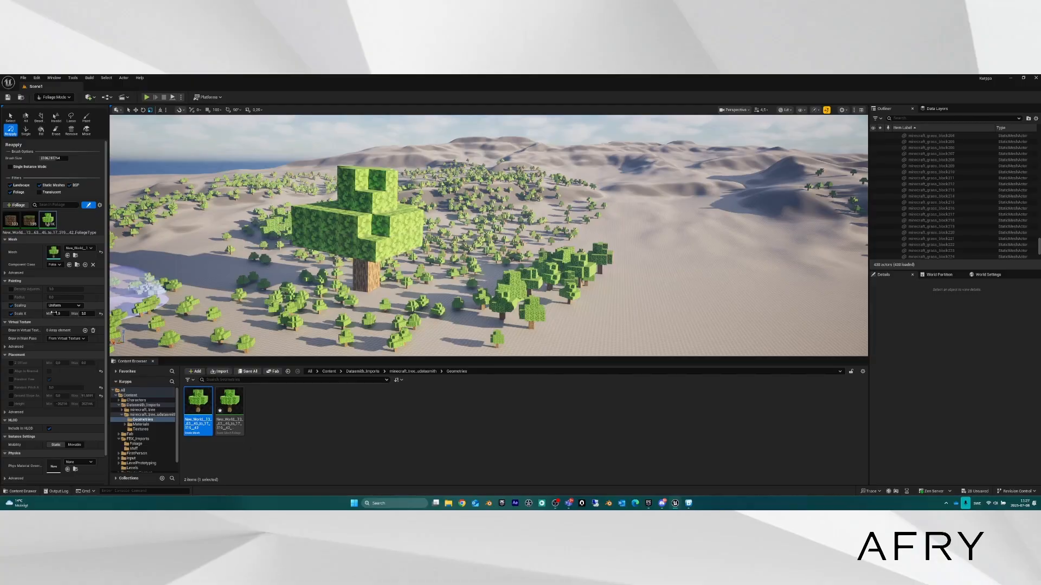
{"action": "left_click", "coordinate": [358, 296]}
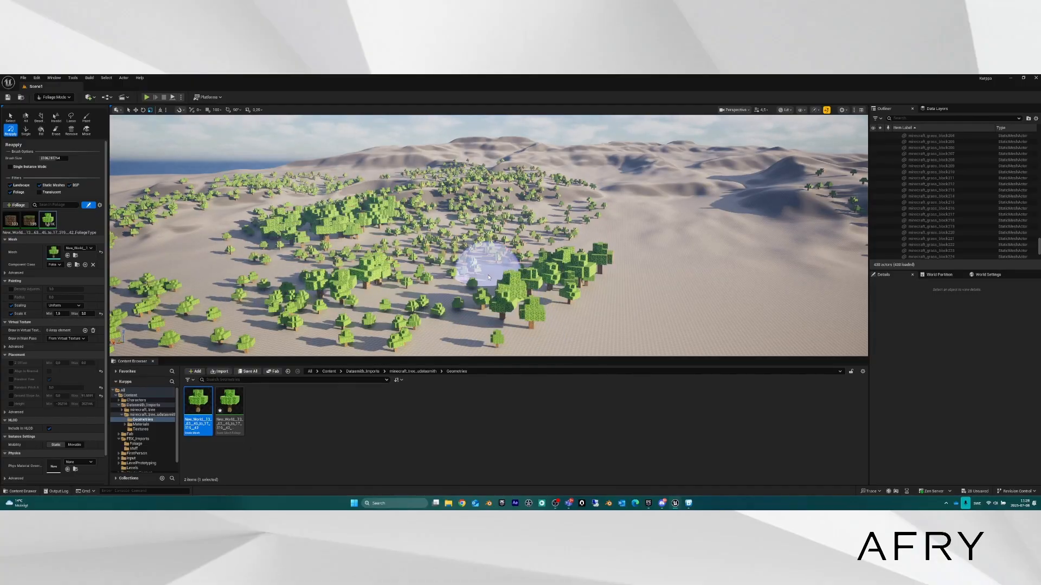
{"action": "key", "text": "ctrl+z"}
Fly down to ground level and circle the giant tree.
{"action": "key", "text": "a"}
{"action": "right_click_drag", "start_coordinate": [400, 247], "coordinate": [426, 276]}
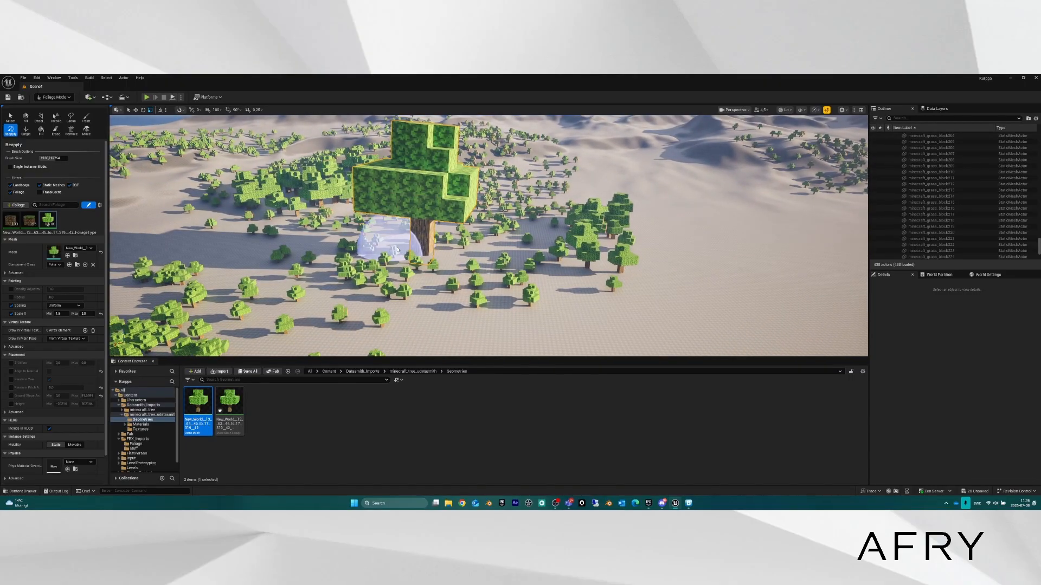
{"action": "right_click_drag", "start_coordinate": [396, 250], "coordinate": [324, 219]}
{"action": "key", "text": "q"}
{"action": "key", "text": "d"}
{"action": "key", "text": "q"}
{"action": "key", "text": "a"}
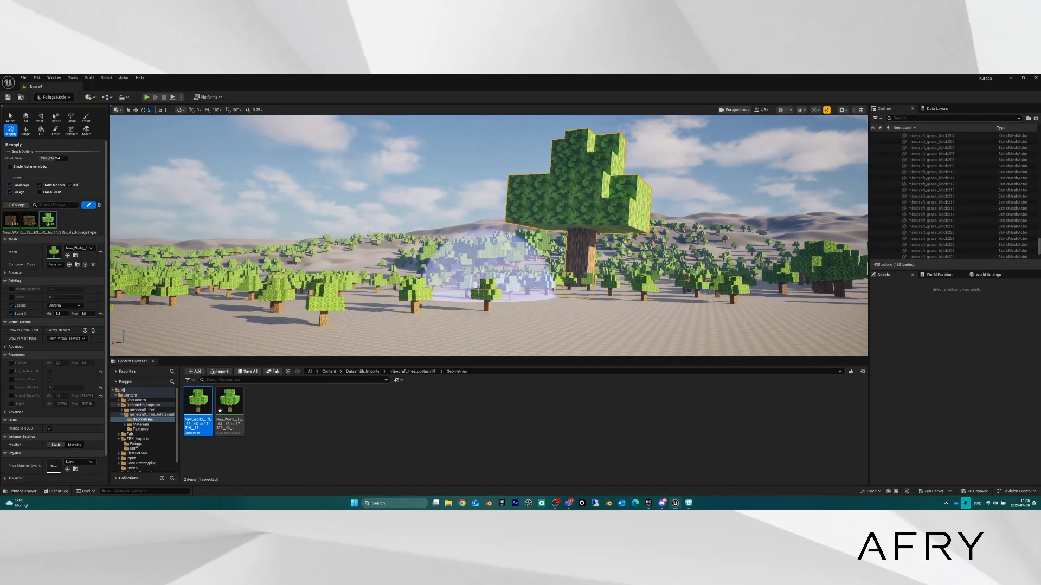
{"action": "right_click_drag", "start_coordinate": [490, 297], "coordinate": [460, 309]}
Check the tree static mesh's Nanite options in the Content Browser.
{"action": "key", "text": "s"}
{"action": "key", "text": "e"}
{"action": "key", "text": "q"}
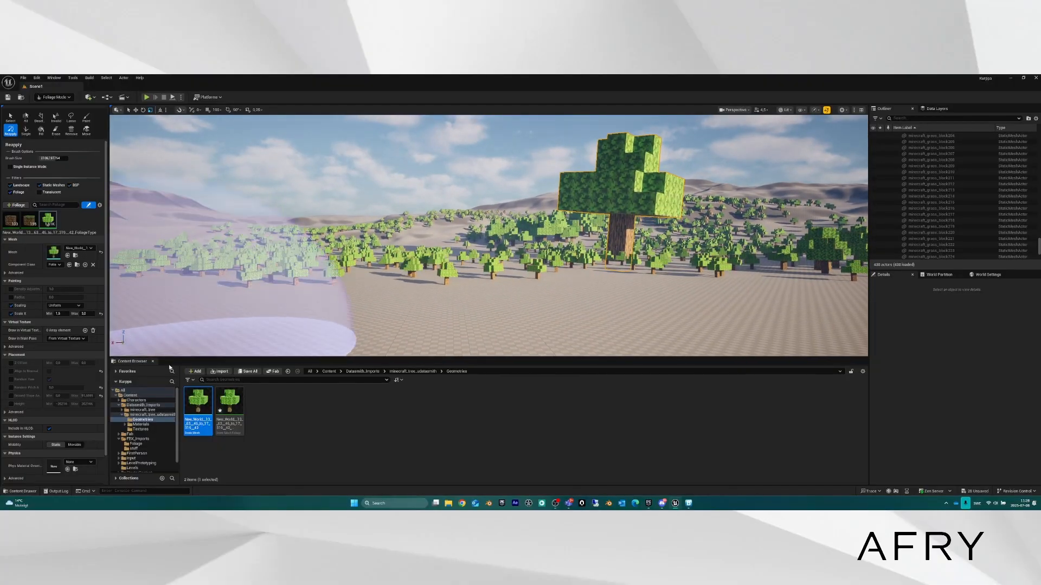
{"action": "right_click", "coordinate": [199, 403]}
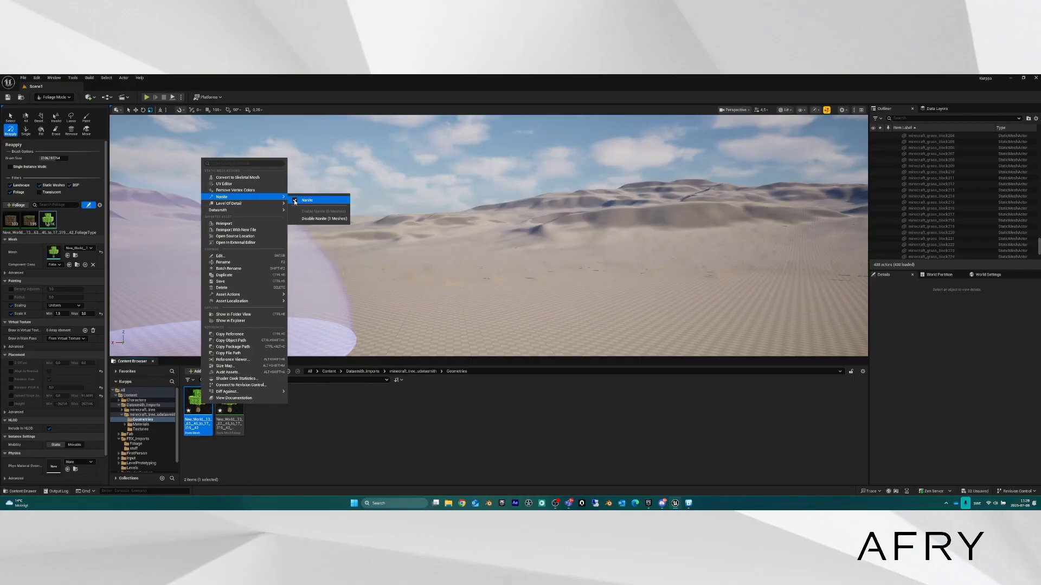
{"action": "key", "text": "w"}
Fly back and forth through the tree field toward the giant tree.
{"action": "mouse_move", "coordinate": [504, 238]}
{"action": "right_mouse_down"}
{"action": "mouse_move", "coordinate": [462, 253]}
{"action": "mouse_move", "coordinate": [456, 238]}
{"action": "mouse_move", "coordinate": [458, 250]}
{"action": "mouse_move", "coordinate": [502, 256]}
{"action": "mouse_move", "coordinate": [469, 260]}
{"action": "mouse_move", "coordinate": [481, 255]}
{"action": "right_mouse_up"}
{"action": "key", "text": "s"}
{"action": "key", "text": "w"}
{"action": "key", "text": "w"}
{"action": "key", "text": "s"}
{"action": "key", "text": "w"}
{"action": "key", "text": "w"}
{"action": "key", "text": "s"}
{"action": "key", "text": "w"}
{"action": "key", "text": "s"}
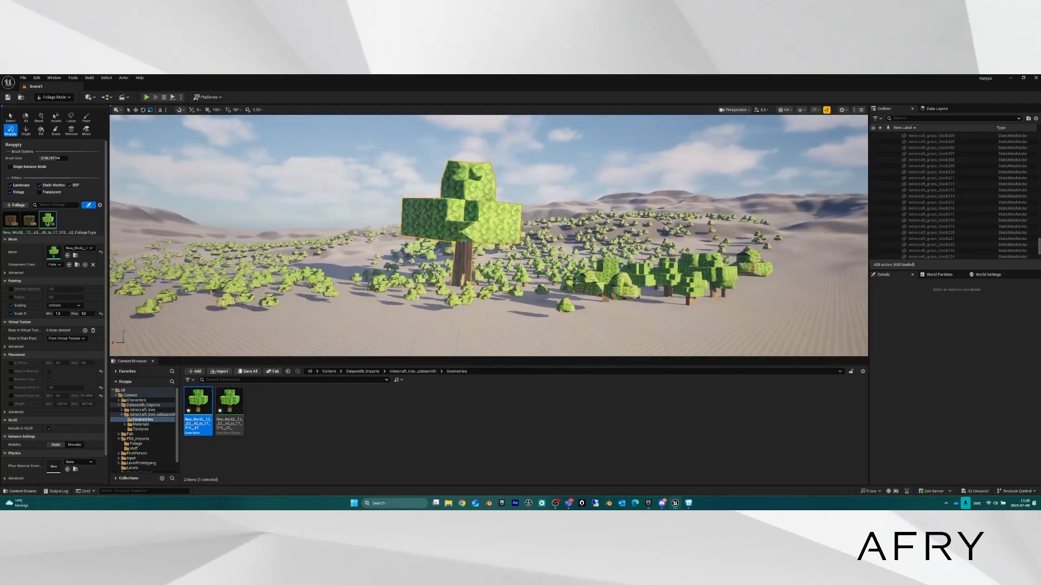
{"action": "key", "text": "s"}
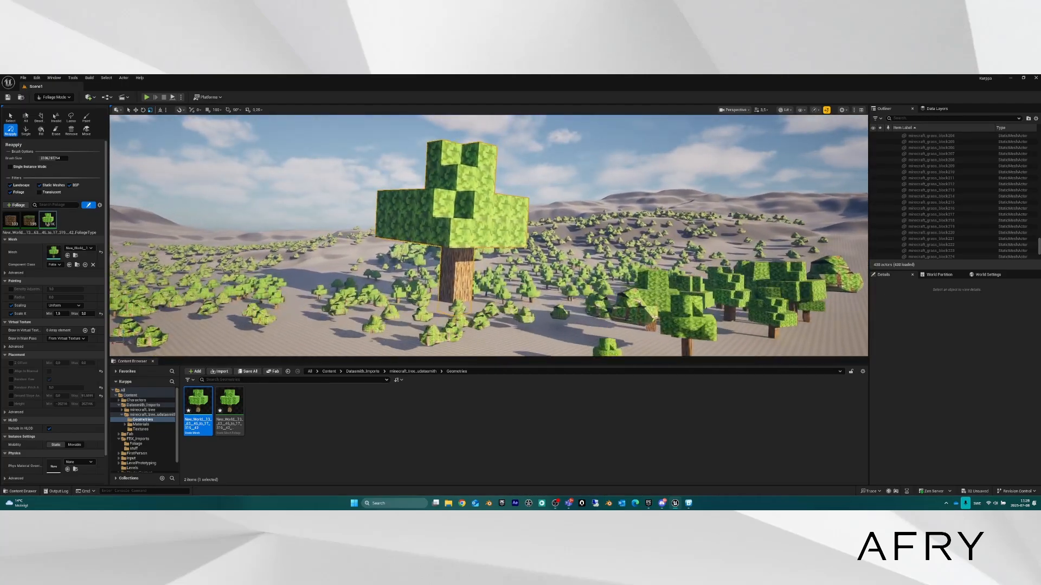
{"action": "key", "text": "s"}
{"action": "key", "text": "w"}
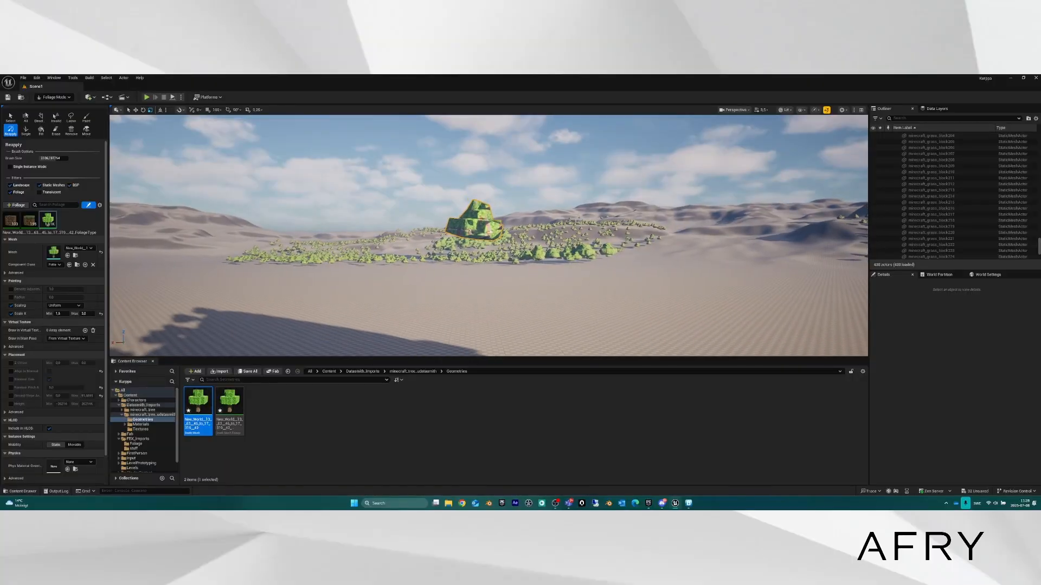
{"action": "right_click_drag", "start_coordinate": [480, 255], "coordinate": [542, 249]}
{"action": "key", "text": "a"}
{"action": "key", "text": "d"}
{"action": "key", "text": "d"}
{"action": "key", "text": "w"}
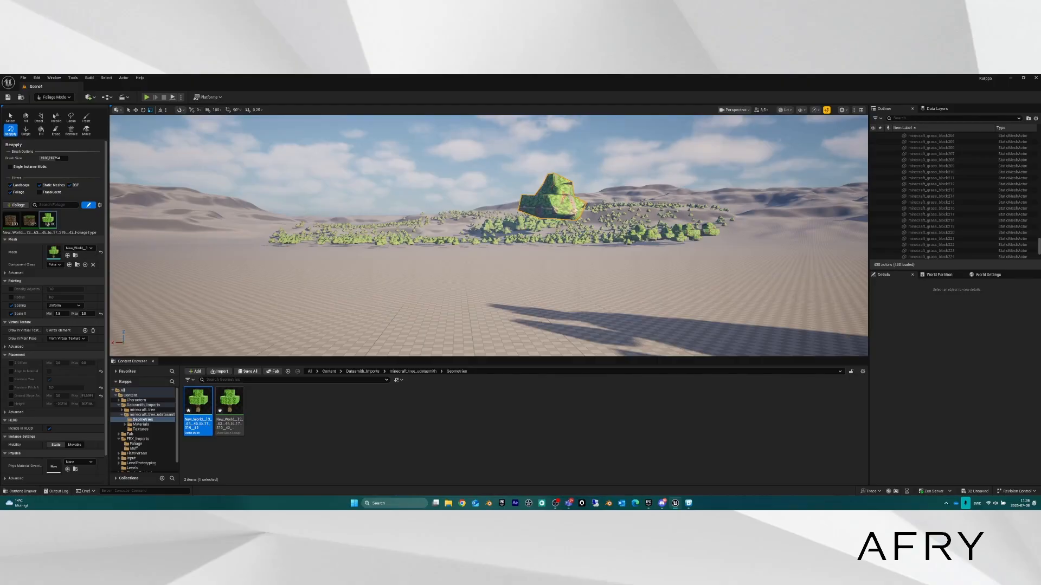
{"action": "right_click_drag", "start_coordinate": [542, 250], "coordinate": [495, 263]}
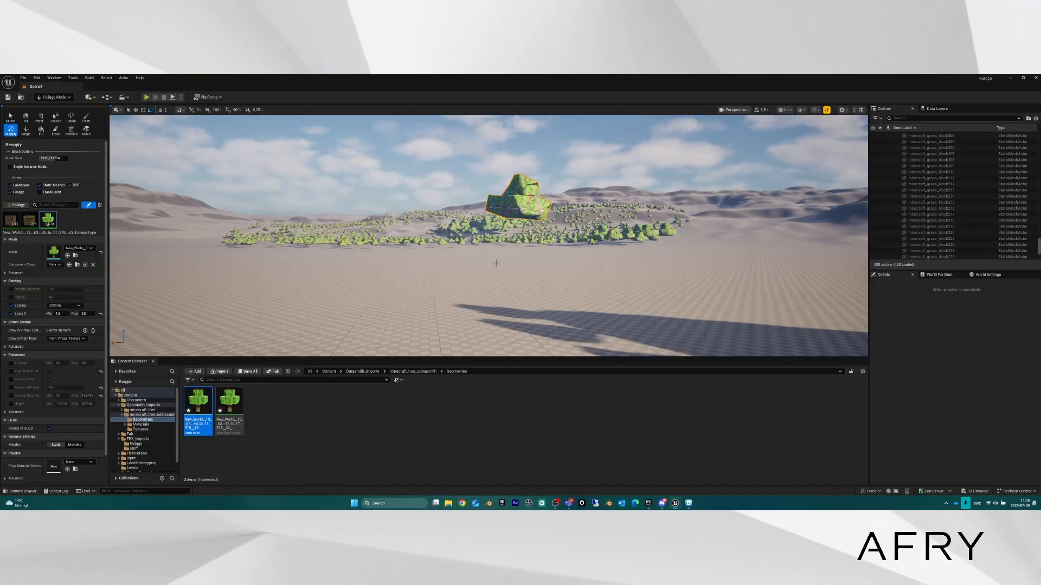
{"action": "right_click_drag", "start_coordinate": [496, 263], "coordinate": [394, 284]}
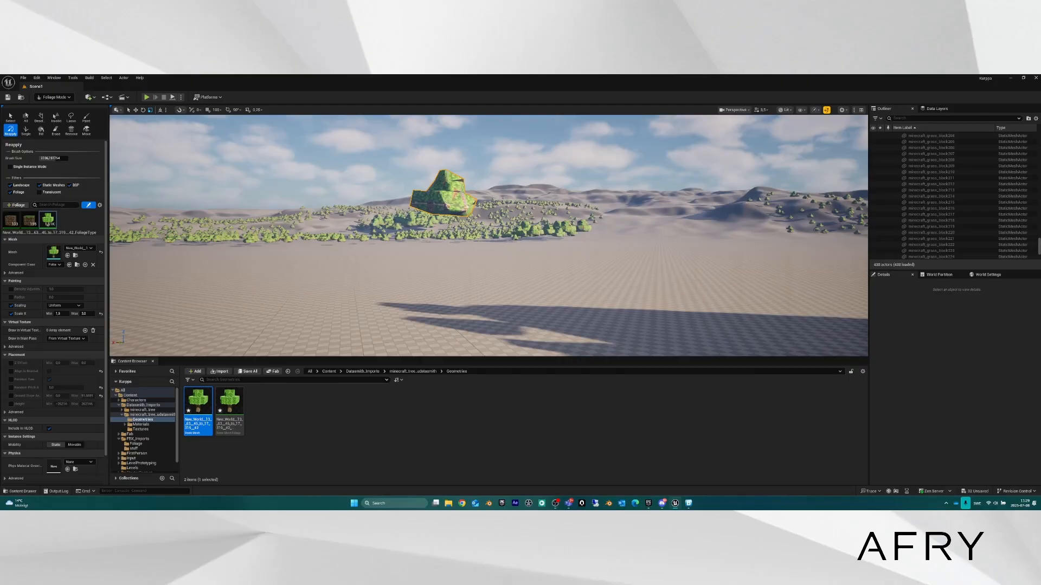
Switch the editor from Foliage Mode to Selection Mode.
{"action": "left_click", "coordinate": [53, 97]}
{"action": "left_click", "coordinate": [60, 108]}
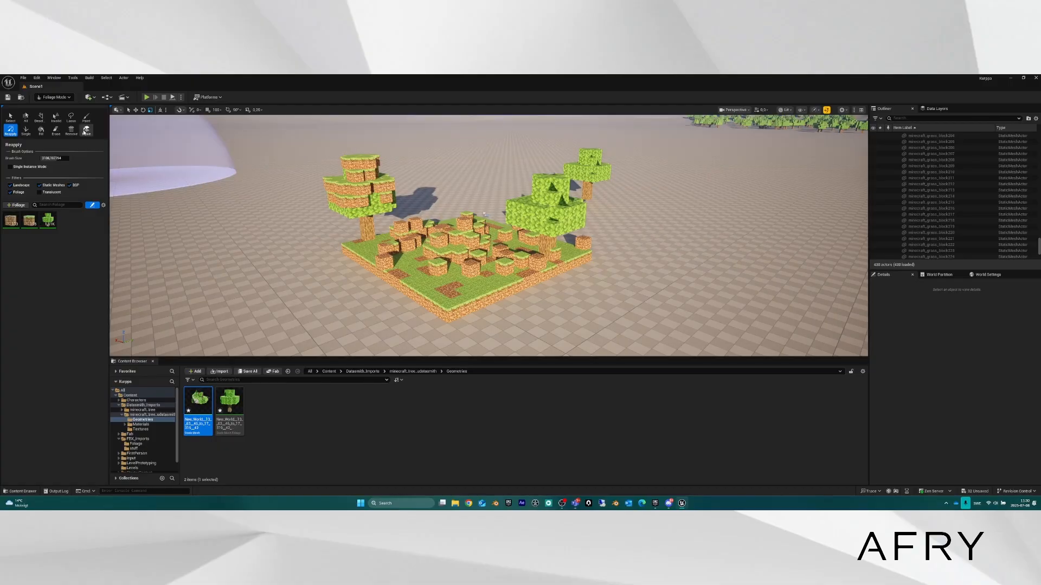
Erase the painted dirt blocks across the island, then return to Selection Mode.
{"action": "left_click", "coordinate": [56, 131]}
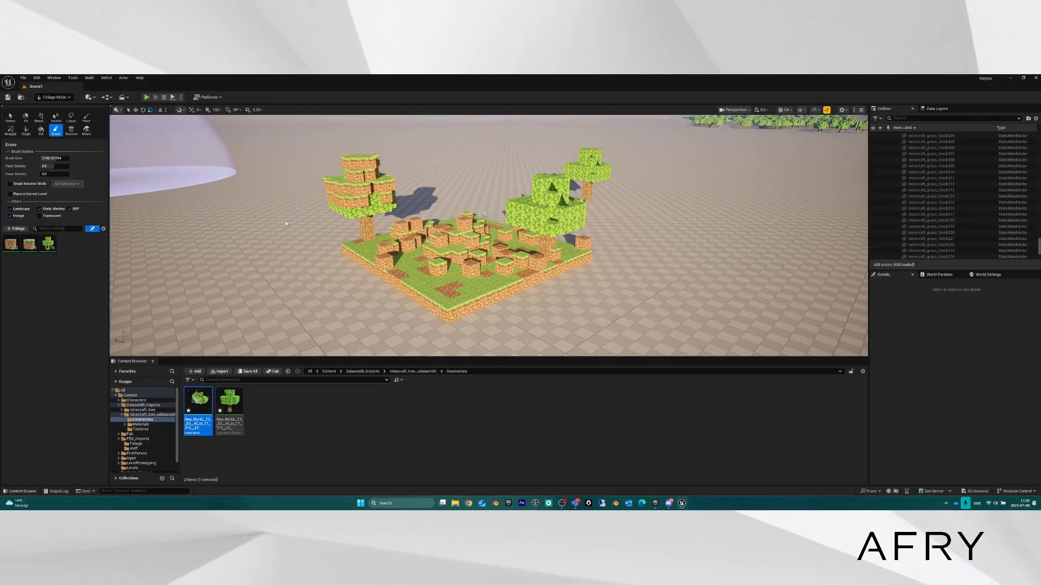
{"action": "mouse_move", "coordinate": [471, 254]}
{"action": "left_mouse_down"}
{"action": "mouse_move", "coordinate": [446, 227]}
{"action": "mouse_move", "coordinate": [435, 263]}
{"action": "left_mouse_up"}
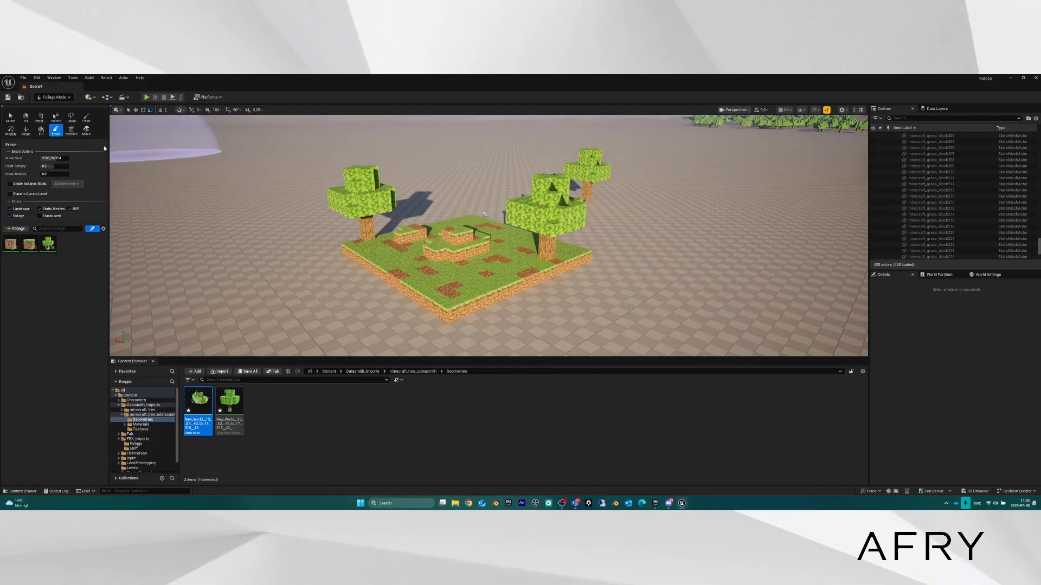
{"action": "left_click", "coordinate": [54, 97]}
{"action": "left_click", "coordinate": [54, 107]}
Fly around the island to view its two trees and remaining blocks.
{"action": "right_click_drag", "start_coordinate": [422, 258], "coordinate": [162, 244]}
{"action": "key", "text": "w"}
{"action": "key", "text": "d"}
{"action": "key", "text": "s"}
{"action": "key", "text": "a"}
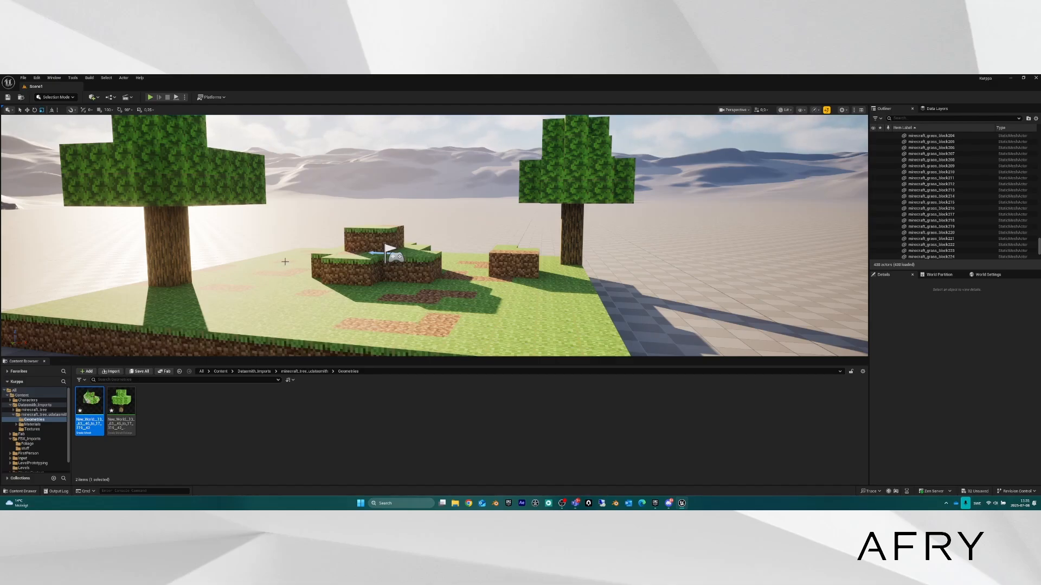
{"action": "key", "text": "a"}
{"action": "right_click_drag", "start_coordinate": [293, 266], "coordinate": [314, 254]}
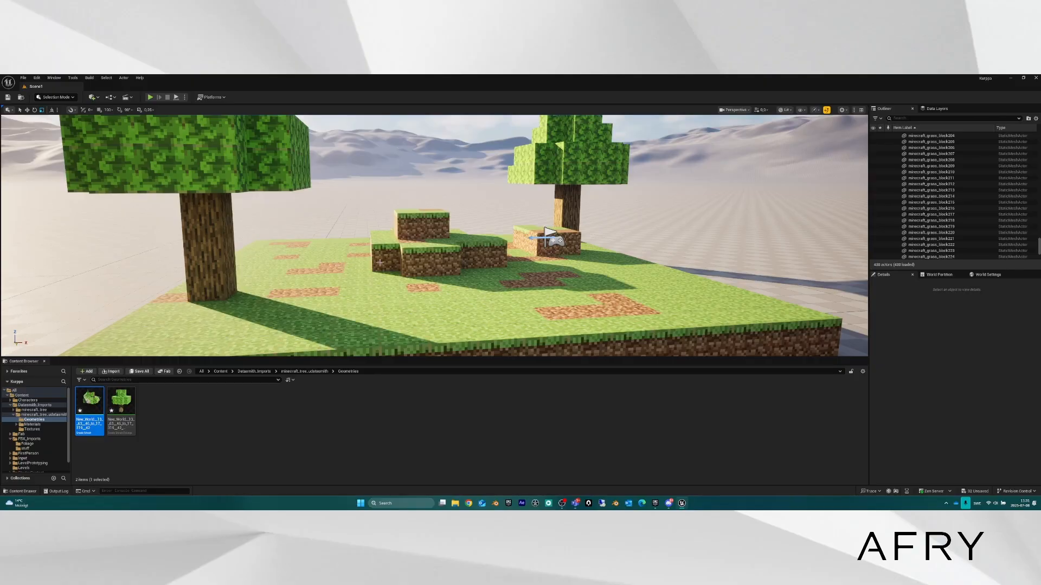
{"action": "right_click_drag", "start_coordinate": [403, 264], "coordinate": [344, 255]}
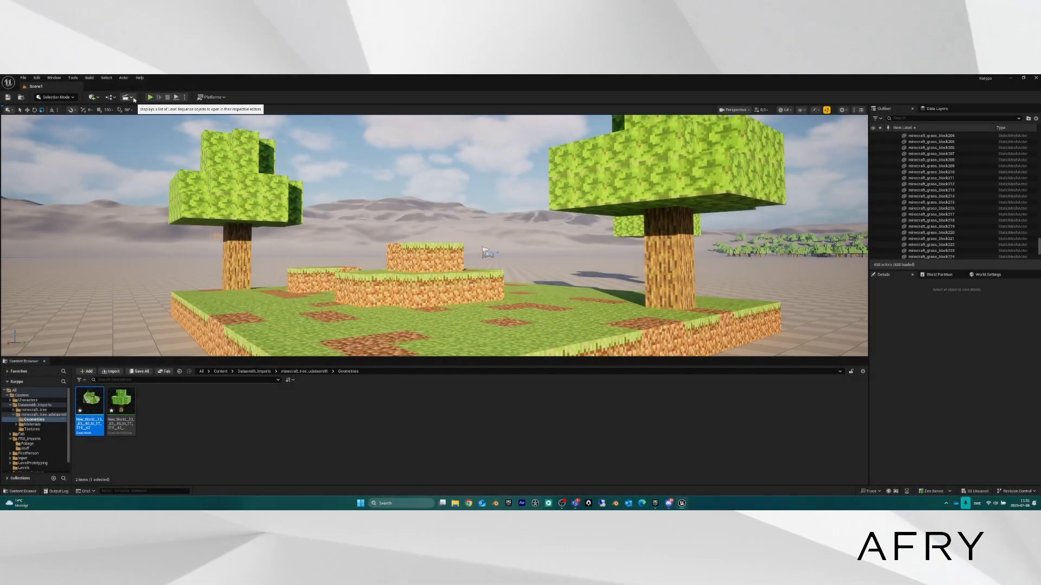
Add a level sequence from Cinematics and browse to the Levels folder.
{"action": "left_click", "coordinate": [132, 98]}
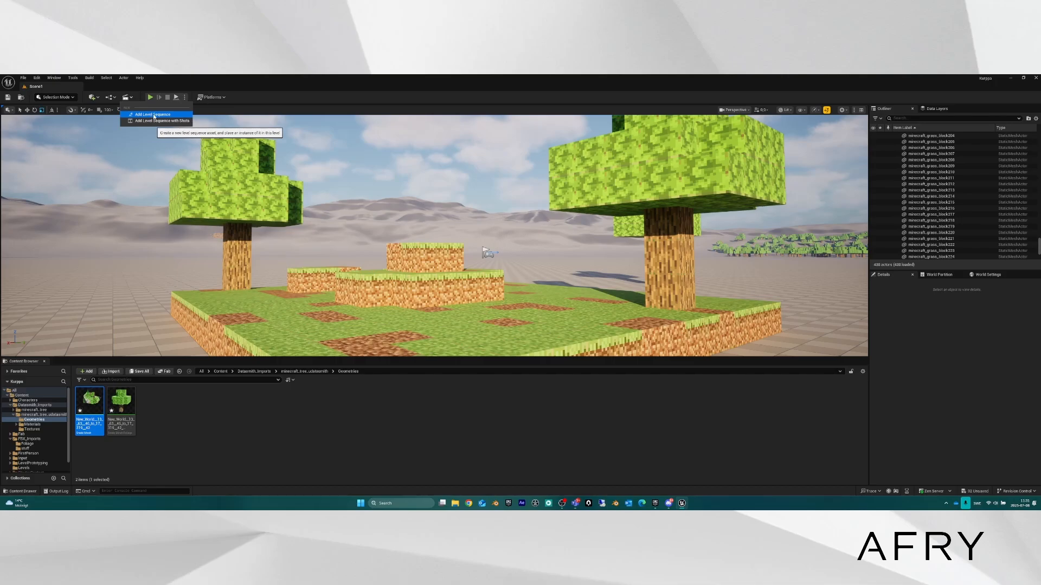
{"action": "left_click", "coordinate": [153, 114]}
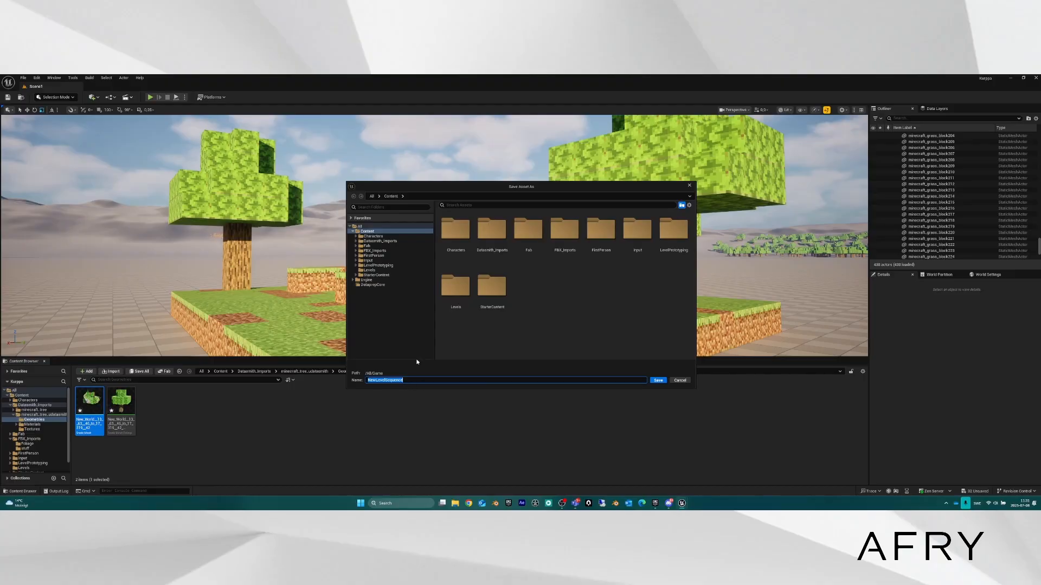
{"action": "left_click", "coordinate": [371, 270]}
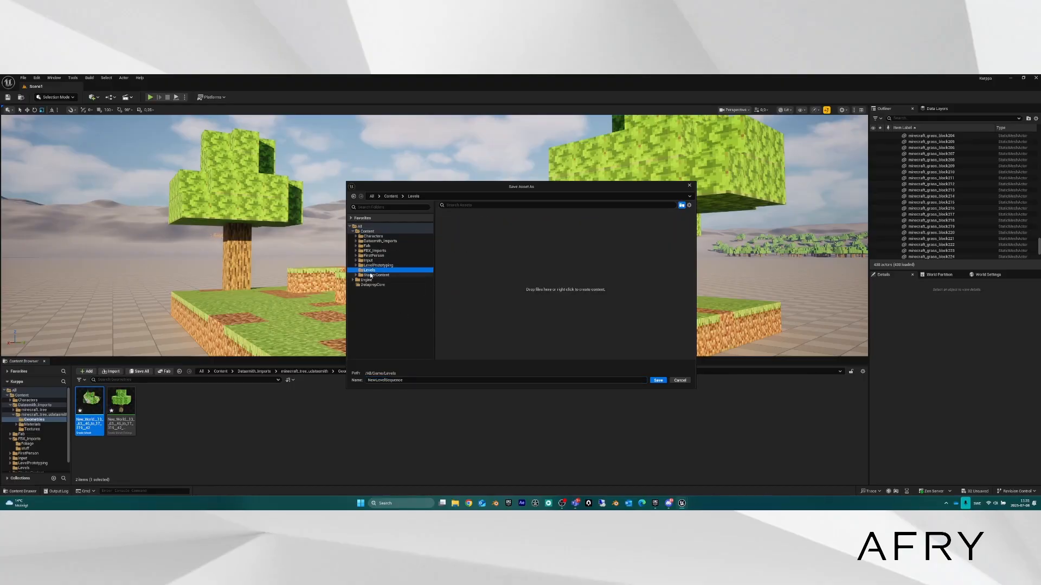
{"action": "left_click", "coordinate": [368, 232]}
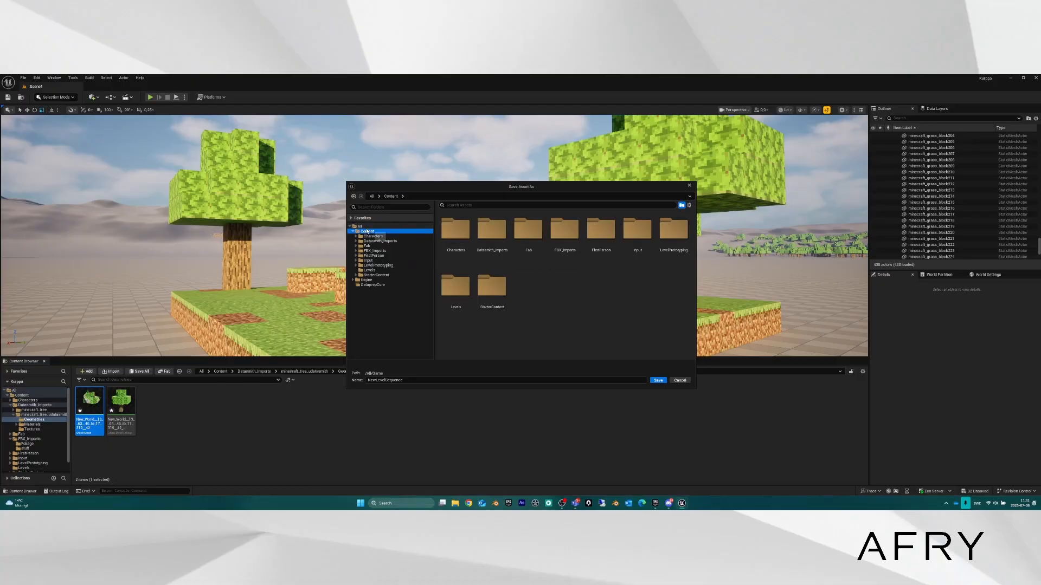
{"action": "left_click", "coordinate": [372, 270]}
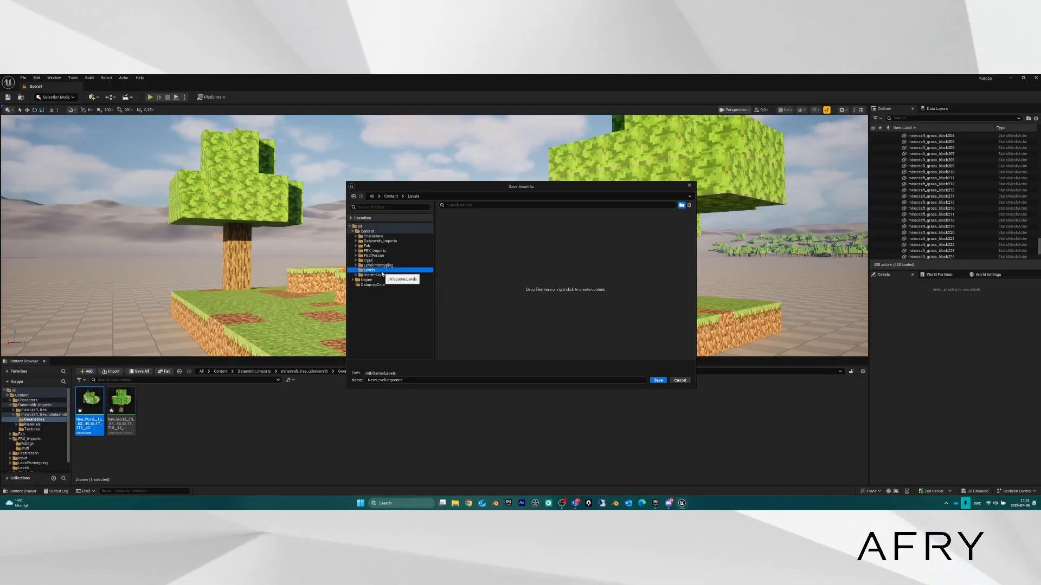
Create a 'Sequences' folder inside Levels and save NewLevelSequence there.
{"action": "right_click", "coordinate": [463, 219]}
{"action": "left_click", "coordinate": [483, 233]}
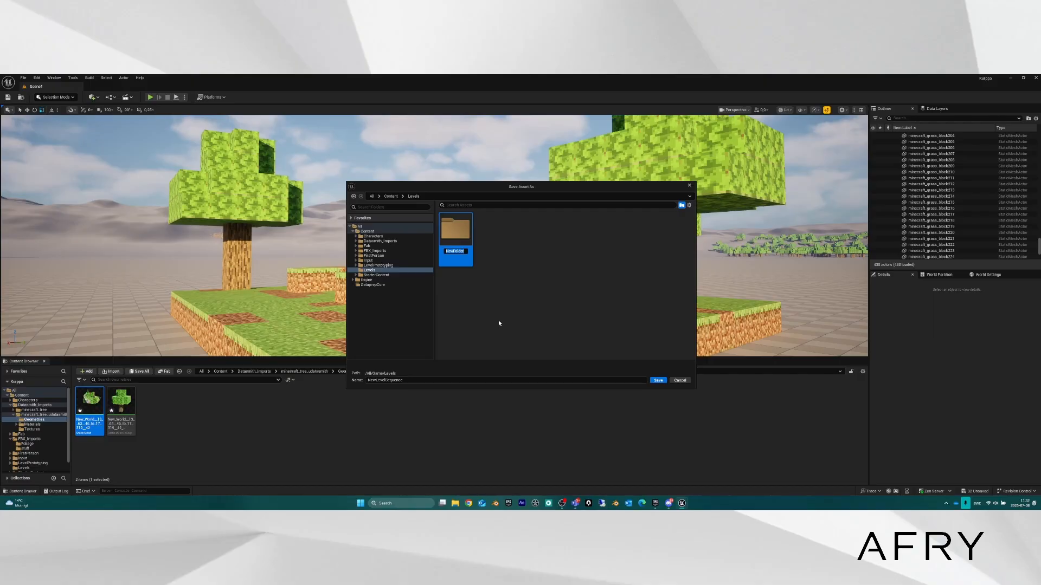
{"action": "type", "text": "Sequences"}
{"action": "key", "text": "Return"}
{"action": "double_click", "coordinate": [456, 229]}
{"action": "left_click", "coordinate": [469, 380]}
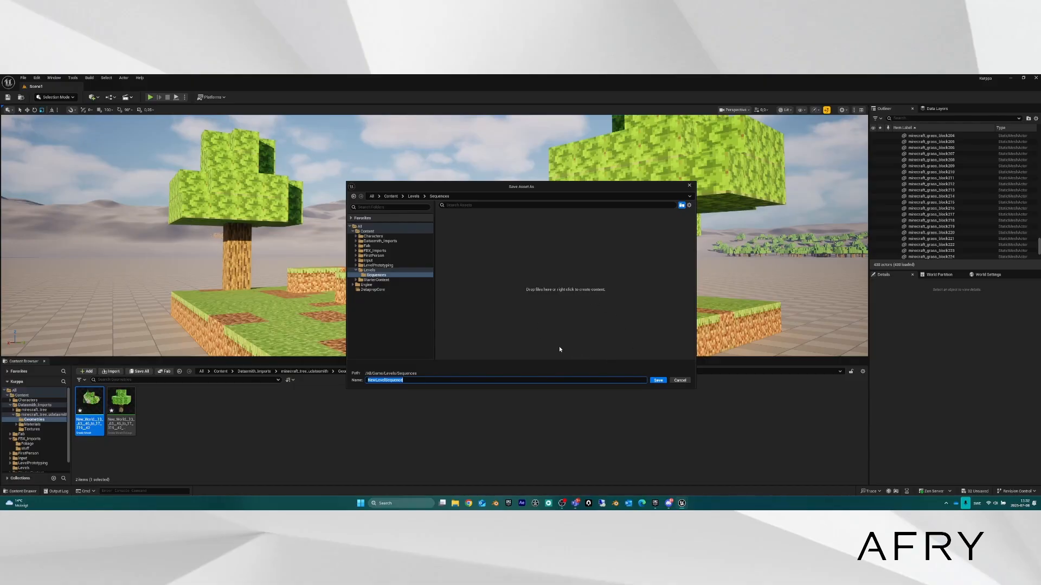
{"action": "left_click", "coordinate": [658, 380]}
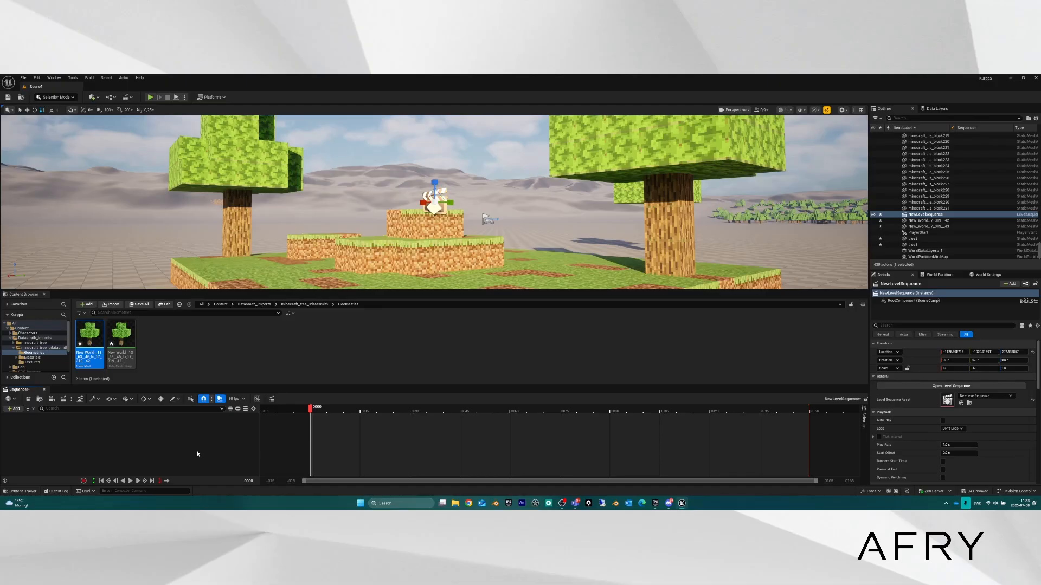
Fly back from the island and drop to tree height beside it, circling the front tree.
{"action": "right_click_drag", "start_coordinate": [474, 214], "coordinate": [469, 254]}
{"action": "key", "text": "s"}
{"action": "key", "text": "e"}
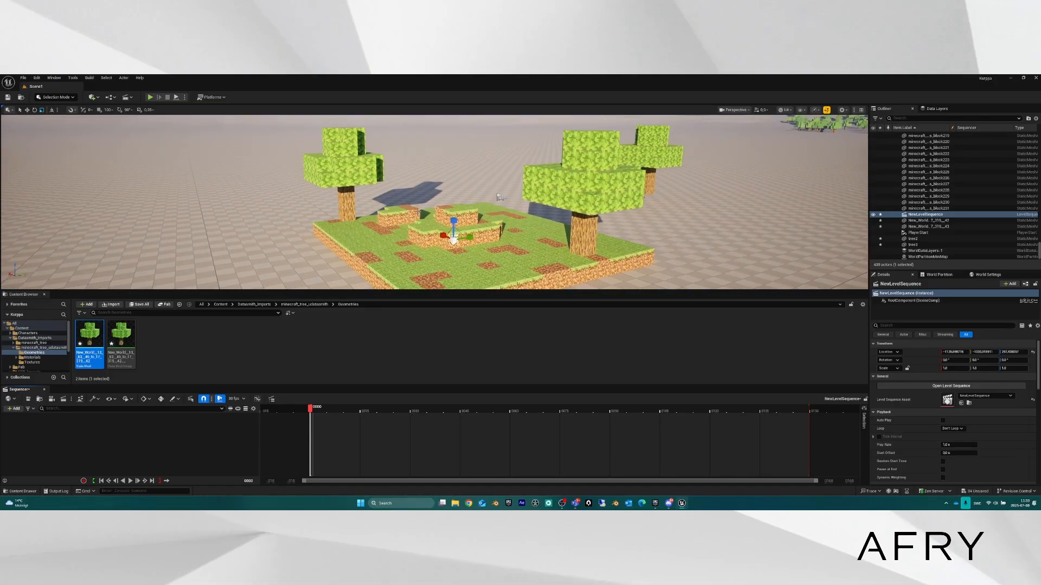
{"action": "right_click_drag", "start_coordinate": [400, 224], "coordinate": [360, 207]}
{"action": "key", "text": "d"}
{"action": "key", "text": "q"}
{"action": "key", "text": "d"}
{"action": "key", "text": "w"}
Orbit and back away to frame the big tree and raised blocks from the island's side.
{"action": "key", "text": "a"}
{"action": "key", "text": "d"}
{"action": "key", "text": "s"}
{"action": "key", "text": "a"}
{"action": "key", "text": "d"}
{"action": "key", "text": "s"}
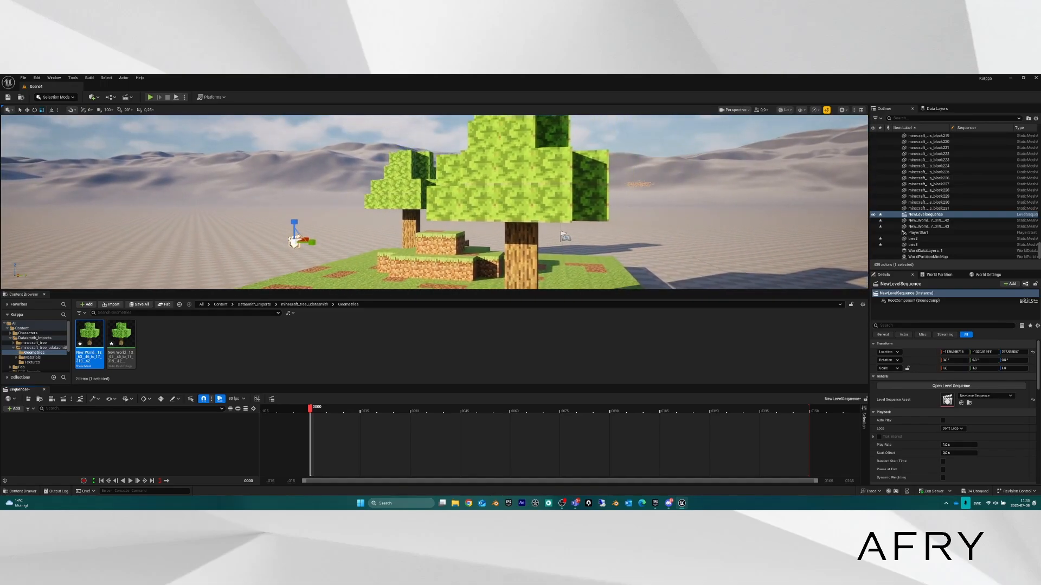
{"action": "mouse_move", "coordinate": [433, 171]}
{"action": "right_mouse_down"}
{"action": "mouse_move", "coordinate": [419, 182]}
{"action": "mouse_move", "coordinate": [430, 175]}
{"action": "right_mouse_up"}
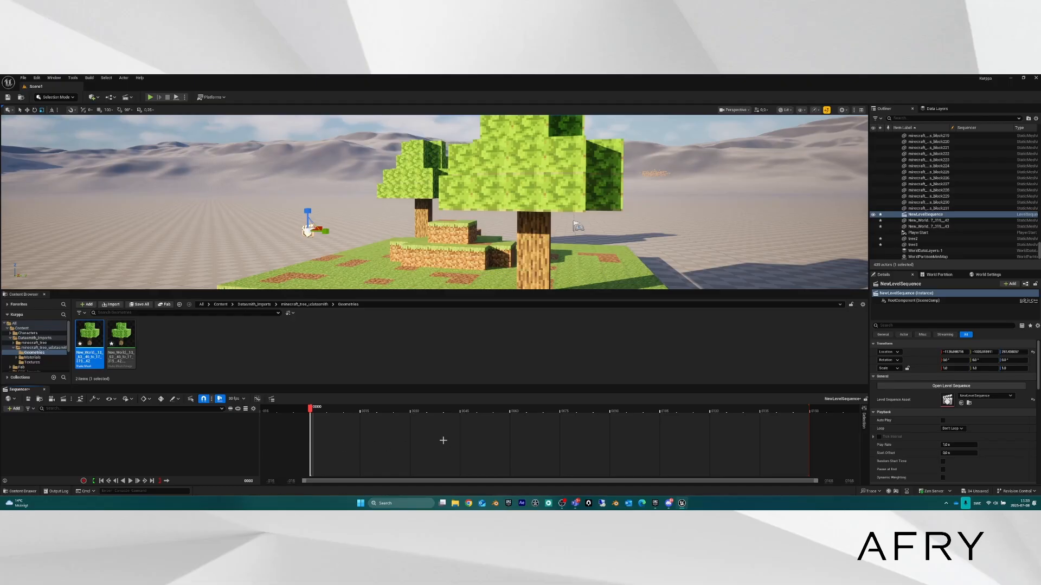
{"action": "right_click_drag", "start_coordinate": [434, 202], "coordinate": [449, 197]}
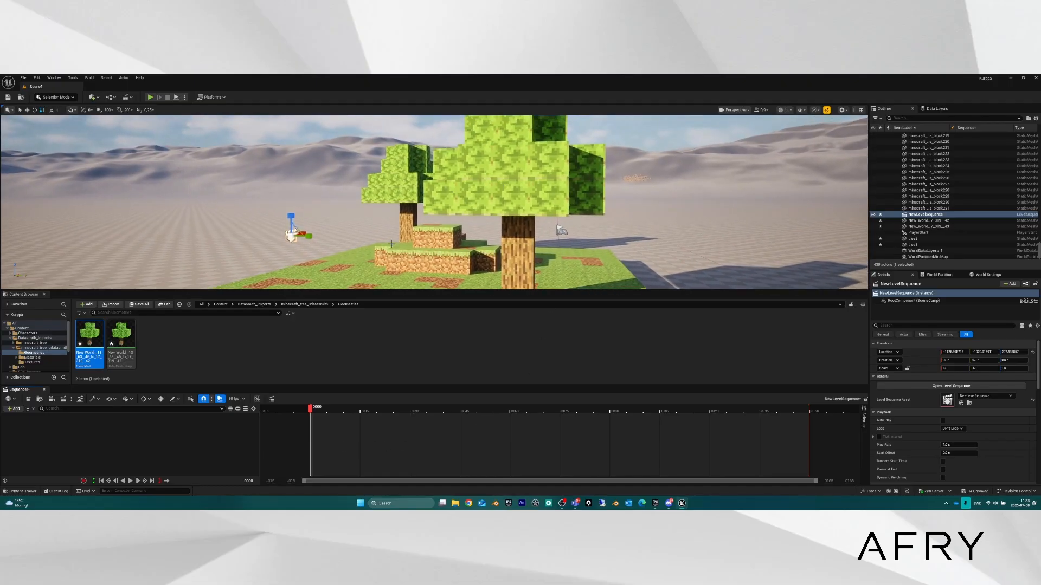
Create a cine camera from the current view, adding a Camera Cuts track to the sequence.
{"action": "left_click", "coordinate": [52, 401]}
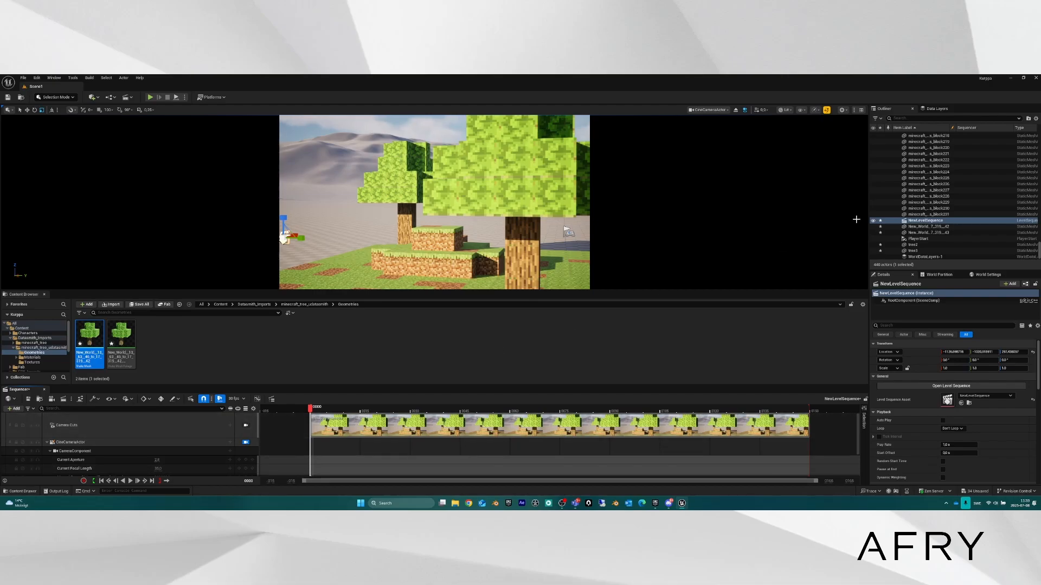
{"action": "scroll", "coordinate": [981, 188], "scroll_direction": "down", "scroll_amount": 1}
{"action": "scroll", "coordinate": [981, 190], "scroll_direction": "up", "scroll_amount": 20}
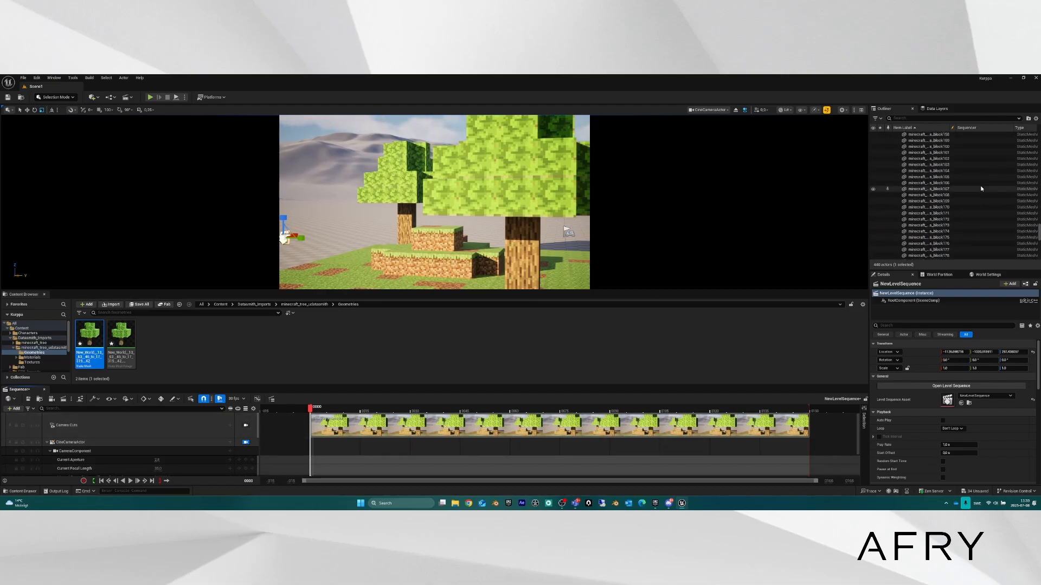
{"action": "scroll", "coordinate": [978, 178], "scroll_direction": "up", "scroll_amount": 10}
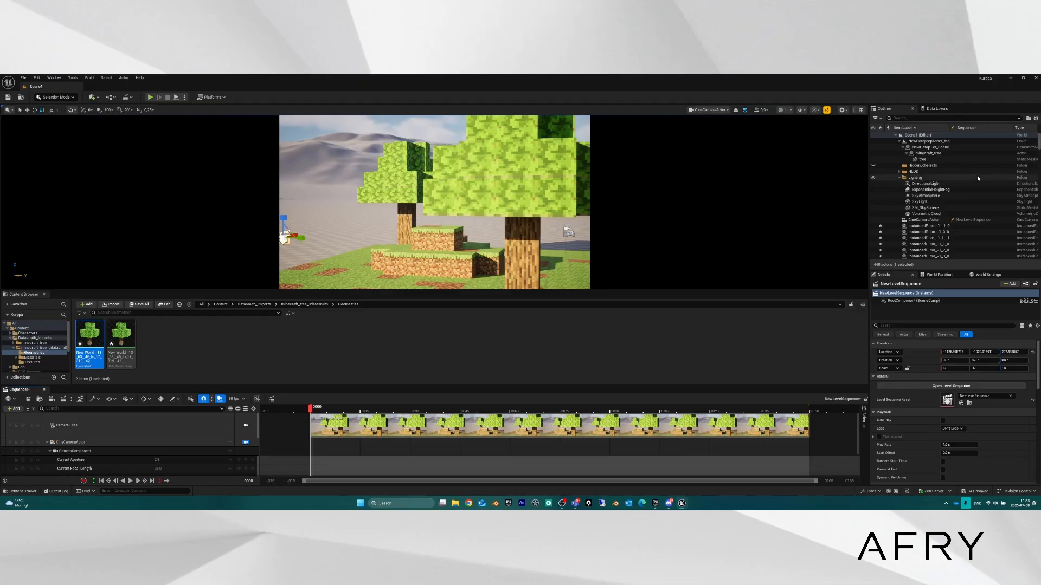
{"action": "scroll", "coordinate": [934, 223], "scroll_direction": "up", "scroll_amount": 2}
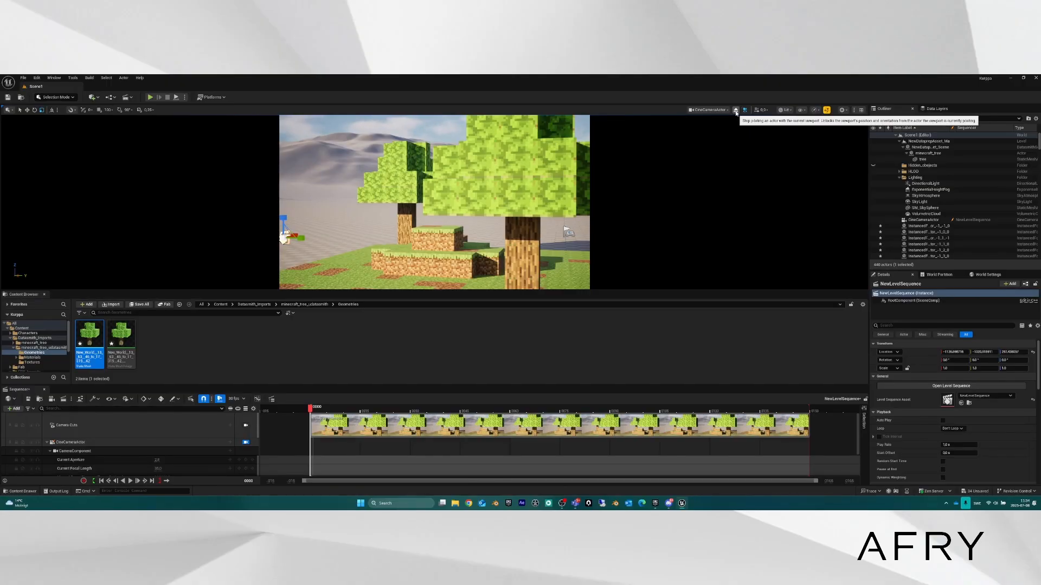
Stop piloting the cine camera and fly back to see the whole platform.
{"action": "left_click", "coordinate": [735, 111]}
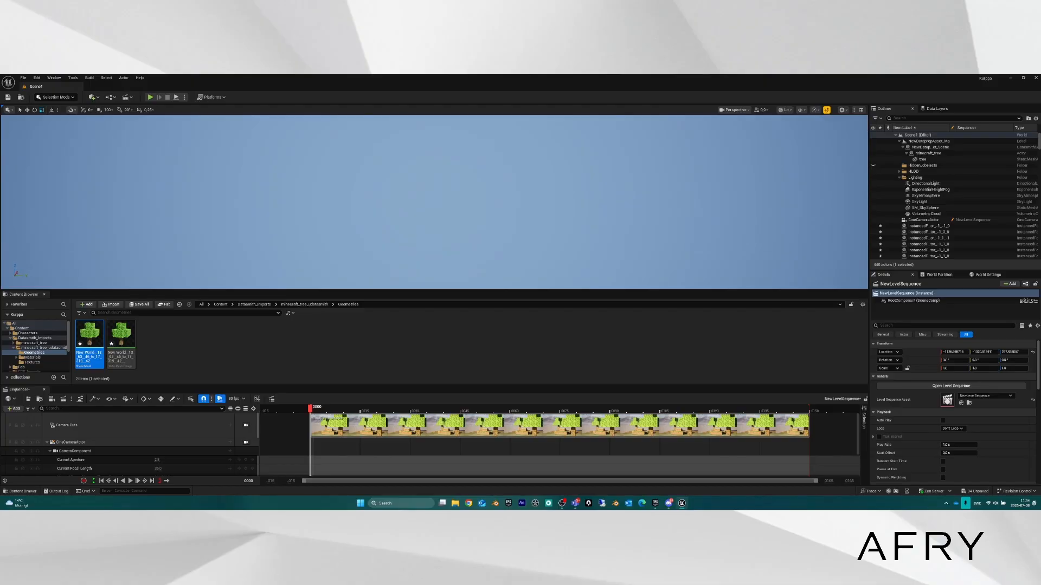
{"action": "right_click_drag", "start_coordinate": [488, 163], "coordinate": [831, 250]}
{"action": "key", "text": "s"}
{"action": "key", "text": "a"}
{"action": "key", "text": "w"}
{"action": "key", "text": "s"}
{"action": "key", "text": "a"}
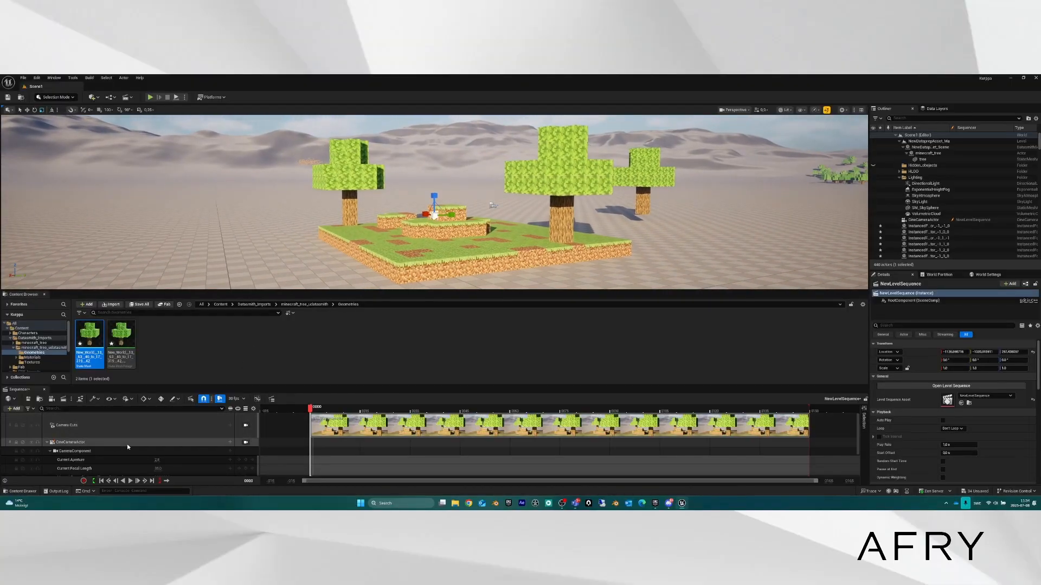
Toggle the Sequencer camera lock on and off, then focus on the cine camera beside the big tree.
{"action": "left_click", "coordinate": [246, 443]}
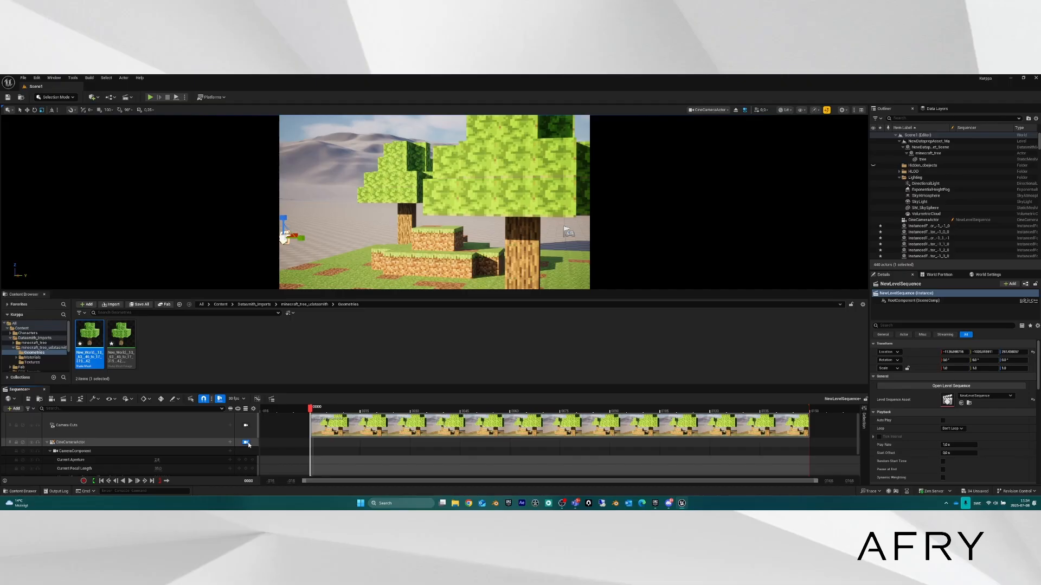
{"action": "left_click", "coordinate": [246, 444]}
{"action": "key", "text": "f"}
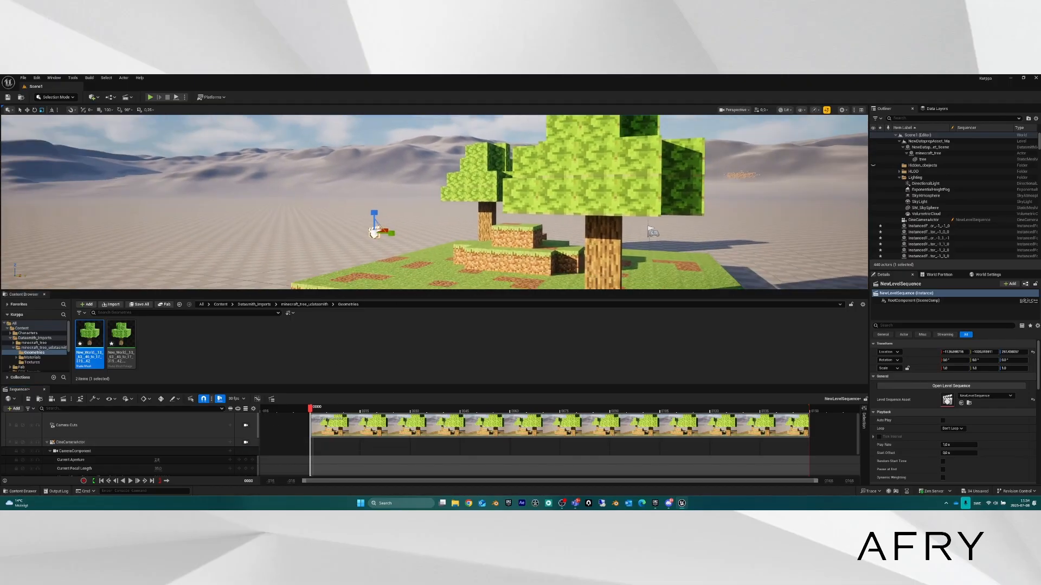
{"action": "key", "text": "s"}
{"action": "right_click_drag", "start_coordinate": [331, 244], "coordinate": [331, 221]}
Select the cine camera and fly around behind it to frame it with the trees.
{"action": "left_click", "coordinate": [329, 243]}
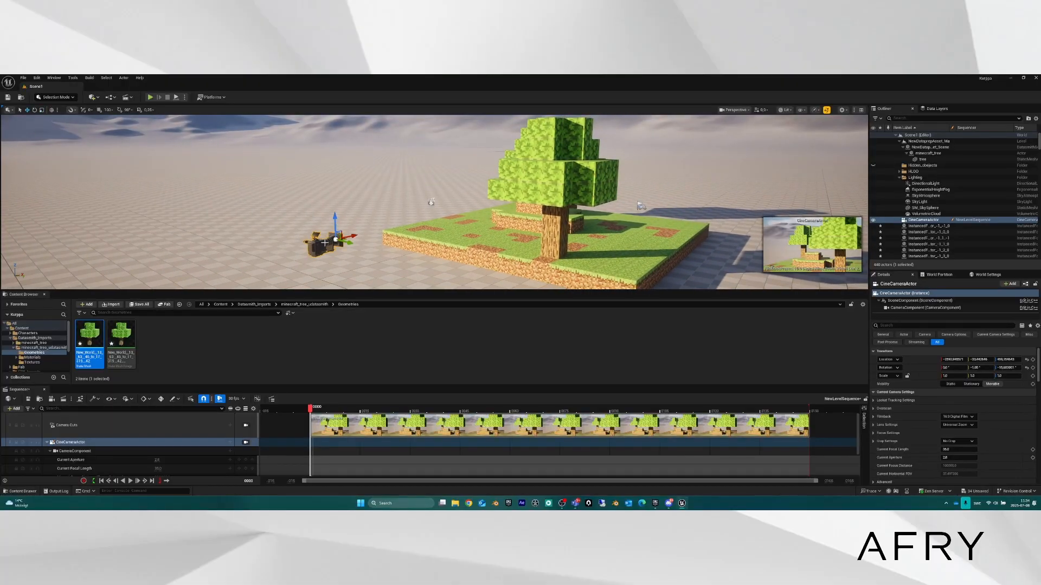
{"action": "right_click_drag", "start_coordinate": [321, 243], "coordinate": [469, 260]}
{"action": "key", "text": "a"}
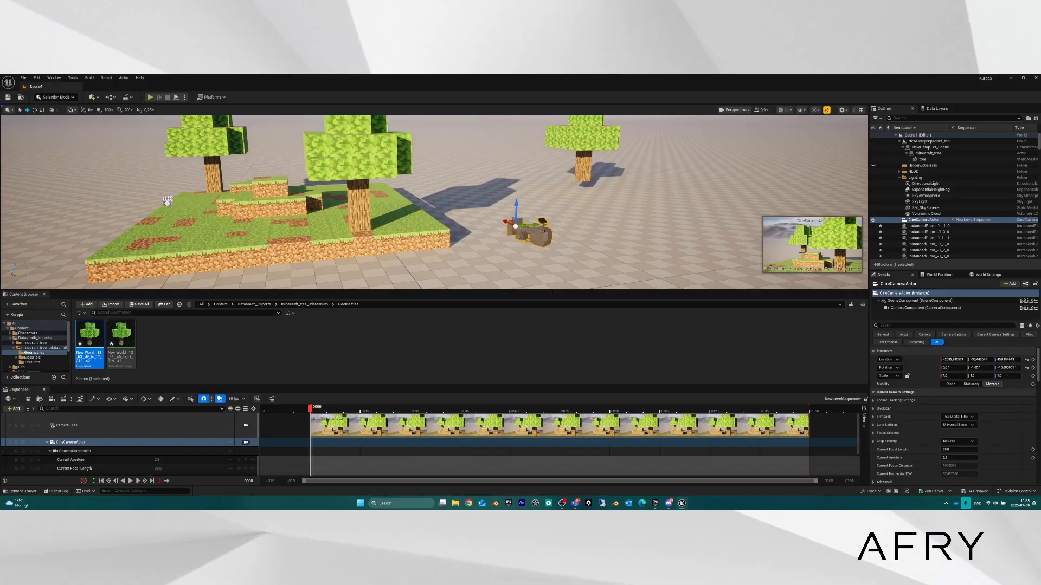
{"action": "key", "text": "a"}
{"action": "right_click_drag", "start_coordinate": [565, 232], "coordinate": [615, 244]}
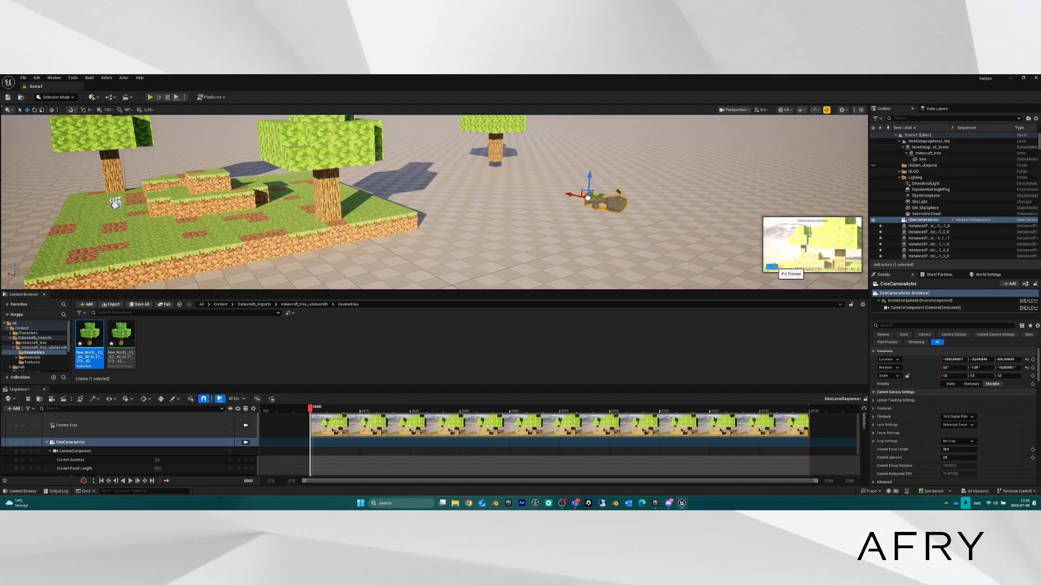
Pin the camera's shot preview and select tree3 on the island.
{"action": "left_click", "coordinate": [773, 266]}
{"action": "left_click", "coordinate": [773, 266]}
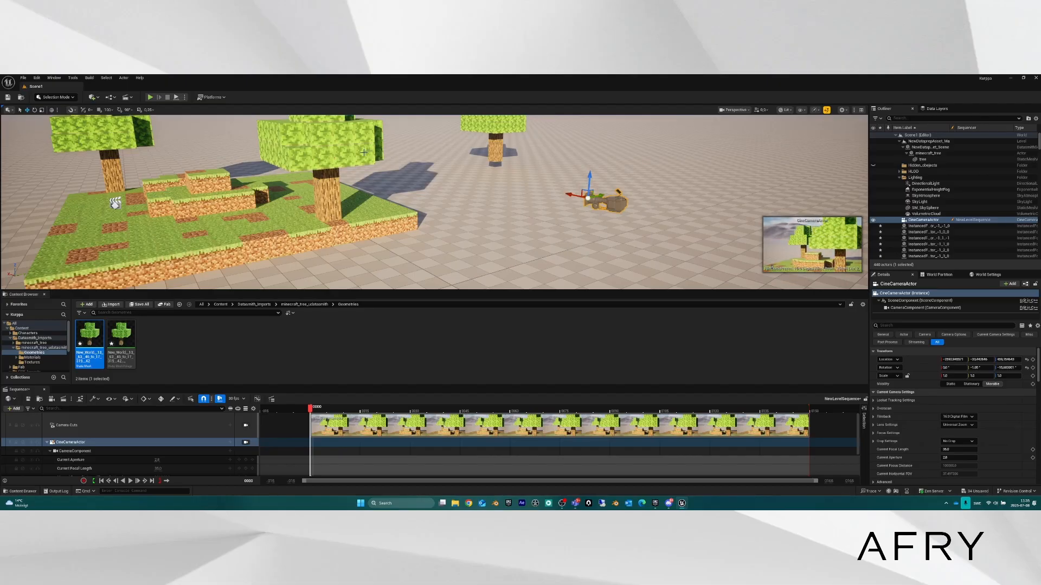
{"action": "left_click", "coordinate": [329, 207]}
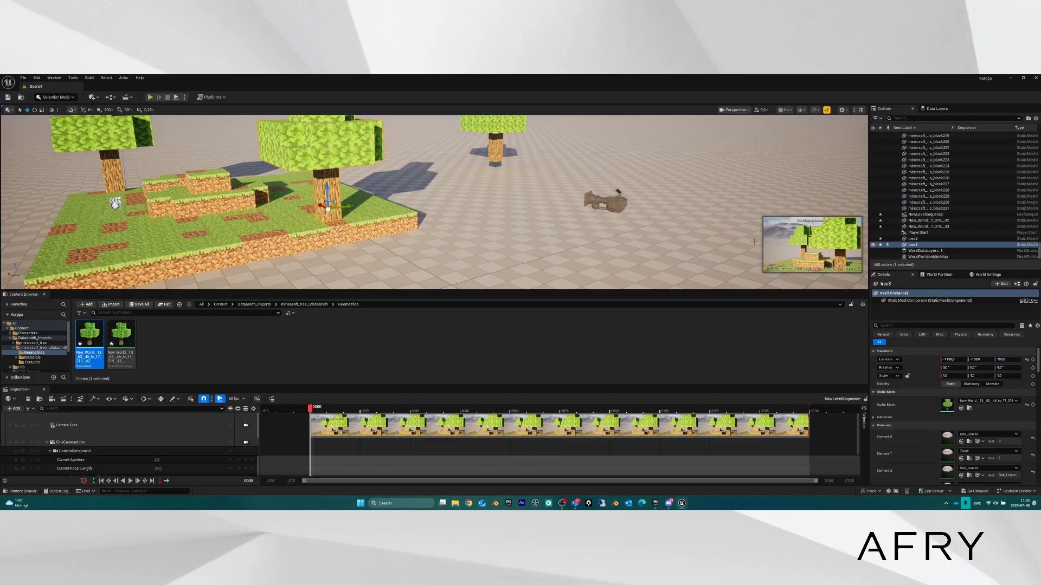
Undo the accidental Y-axis move of tree3 and reselect the cine camera.
{"action": "mouse_move", "coordinate": [347, 206]}
{"action": "left_mouse_down"}
{"action": "mouse_move", "coordinate": [379, 203]}
{"action": "mouse_move", "coordinate": [367, 206]}
{"action": "left_mouse_up"}
{"action": "key", "text": "ctrl+z"}
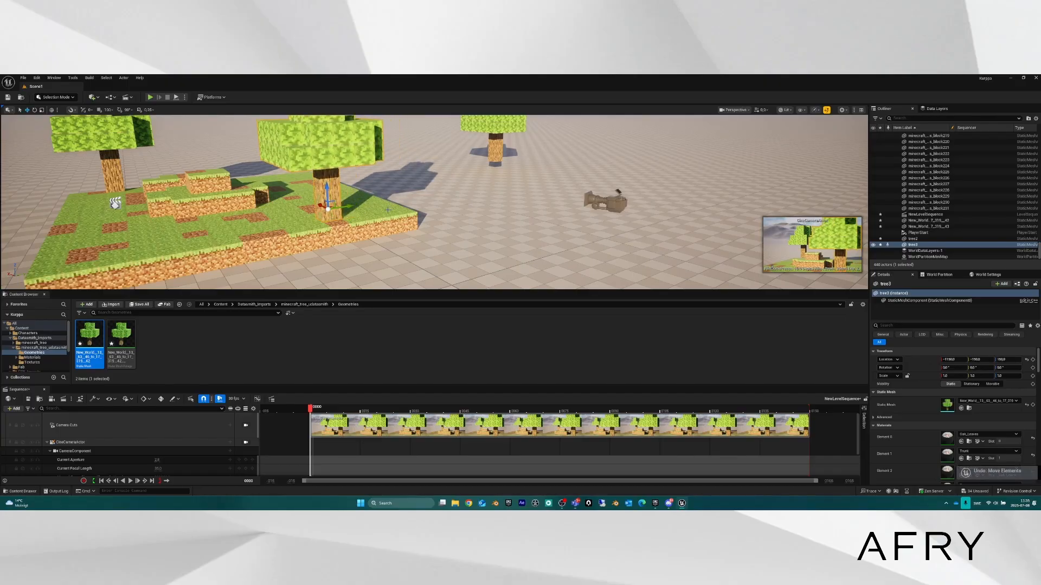
{"action": "key", "text": "ctrl+z"}
{"action": "left_click", "coordinate": [619, 205]}
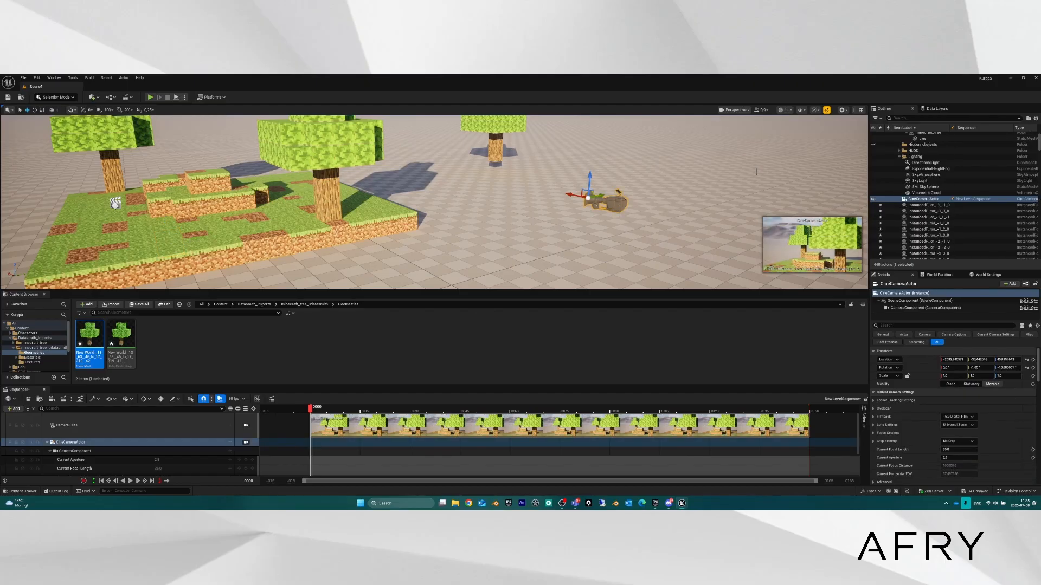
Pilot the cine camera, lock the viewport to its shot, heighten the viewport, and select tree2.
{"action": "scroll", "coordinate": [505, 230], "scroll_direction": "down", "scroll_amount": 2}
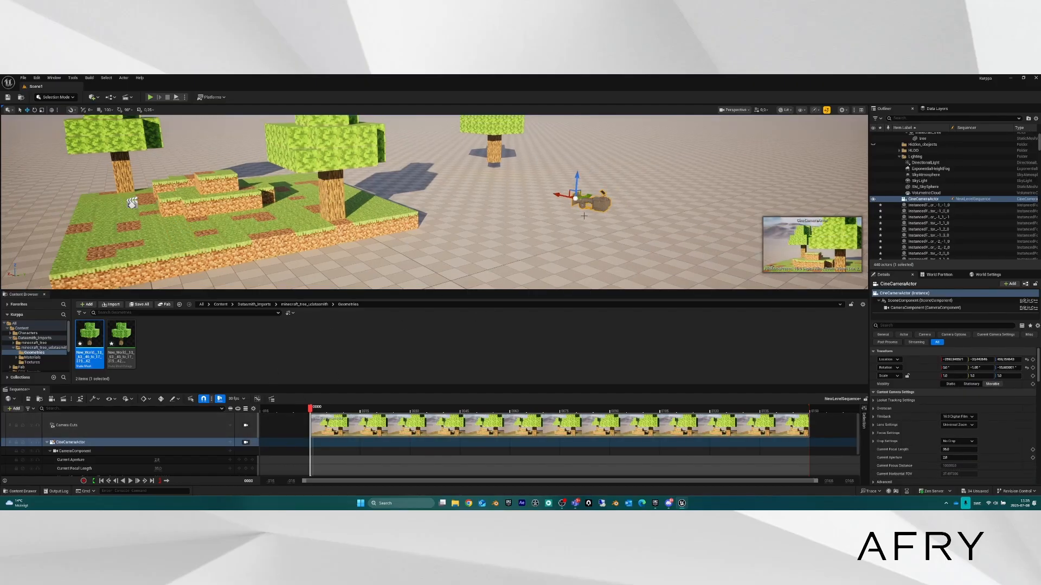
{"action": "scroll", "coordinate": [549, 244], "scroll_direction": "down", "scroll_amount": 3}
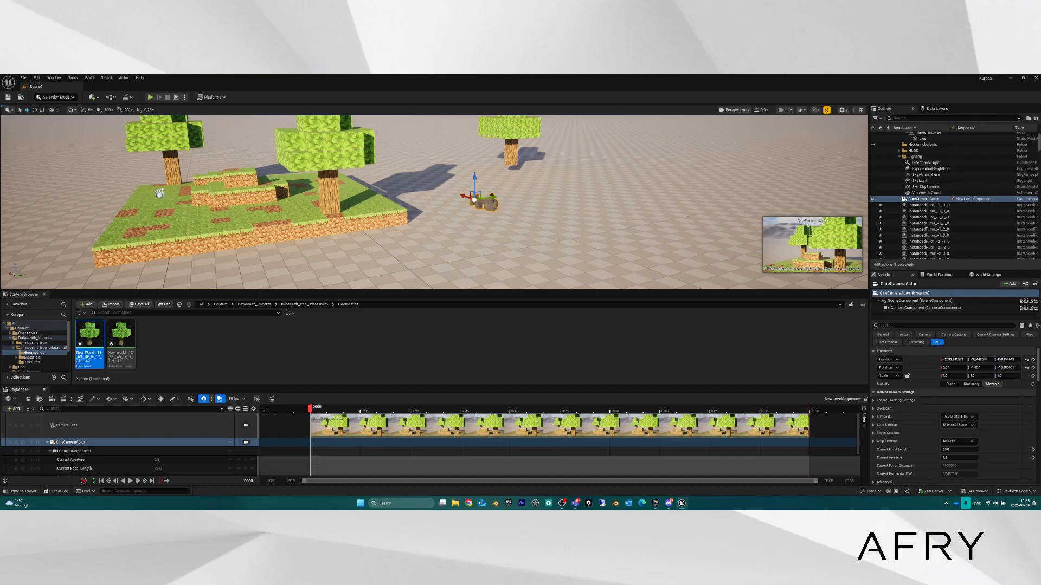
{"action": "right_click", "coordinate": [488, 206]}
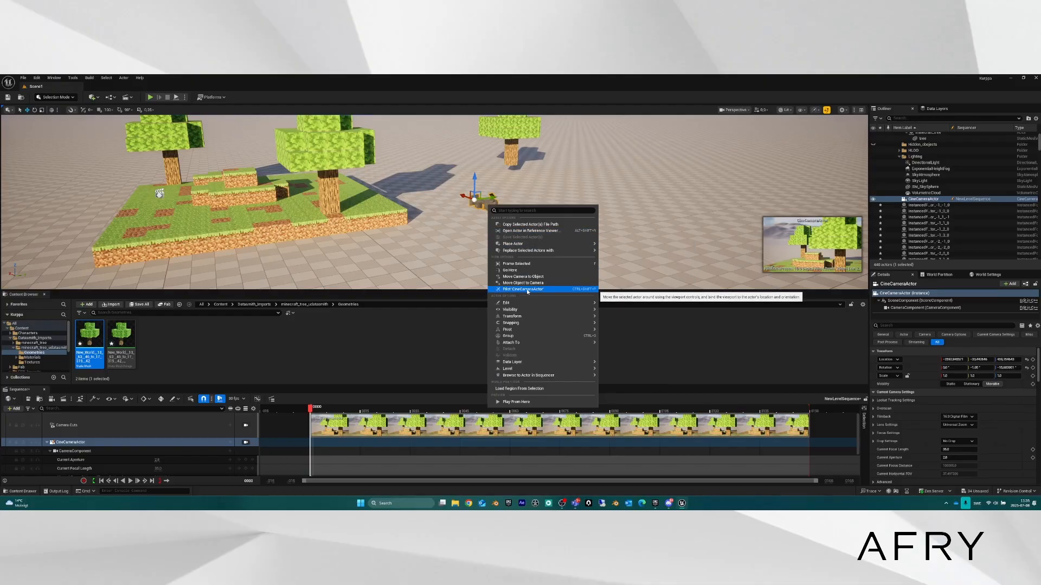
{"action": "left_click", "coordinate": [528, 291]}
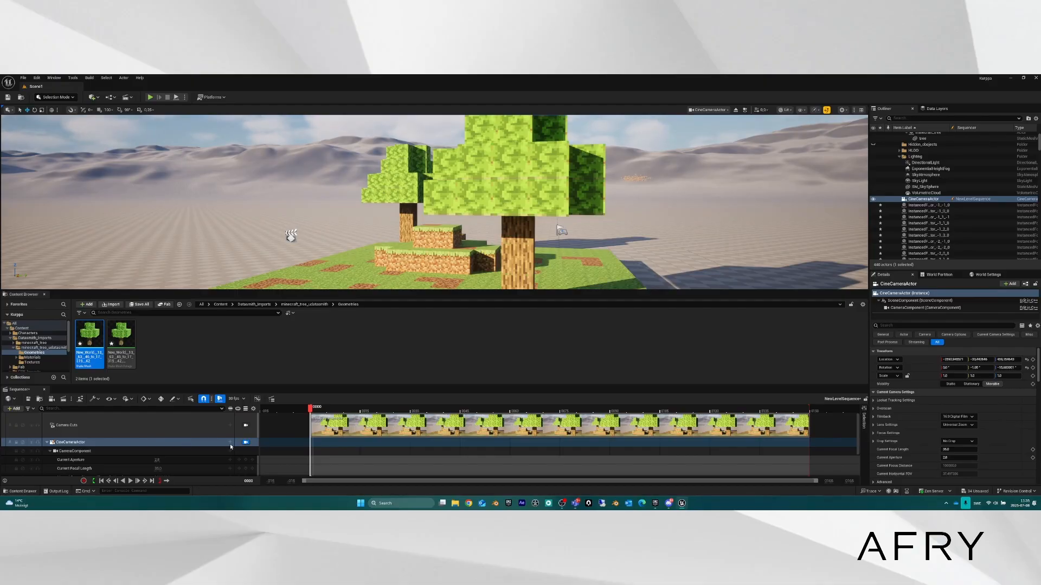
{"action": "left_click", "coordinate": [245, 442]}
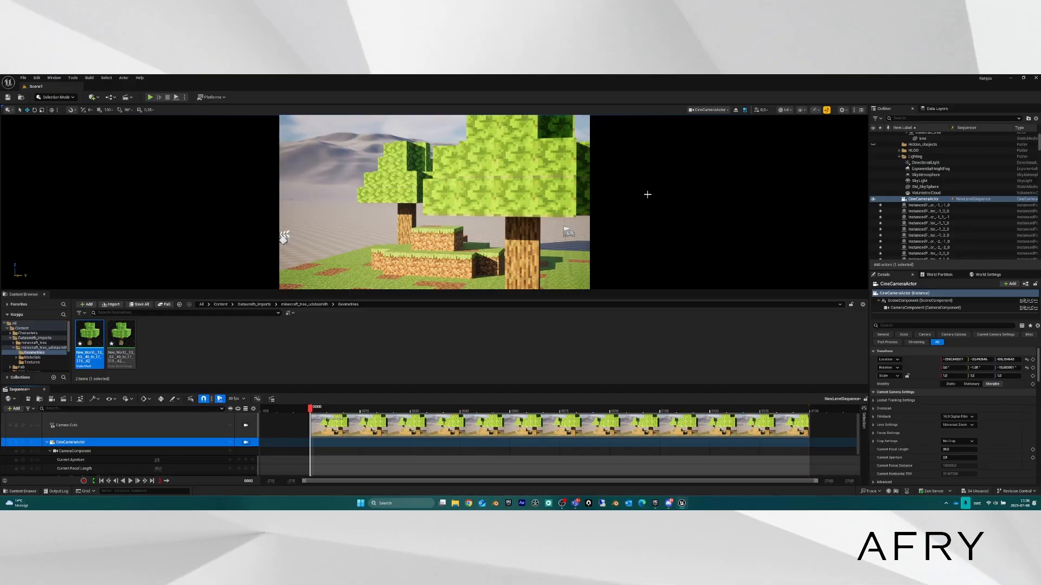
{"action": "left_click_drag", "start_coordinate": [624, 290], "coordinate": [632, 322]}
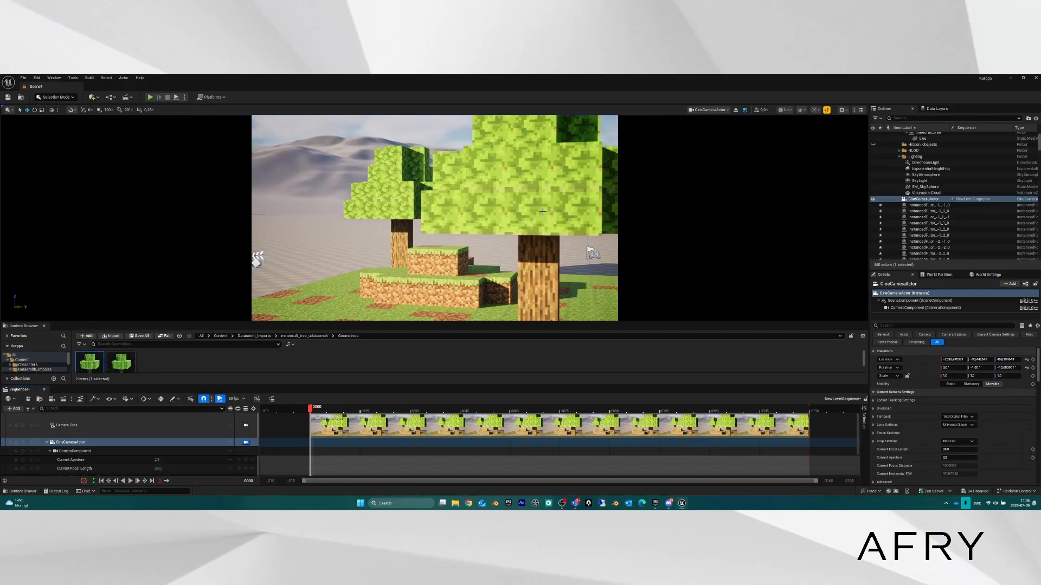
{"action": "left_click", "coordinate": [405, 213]}
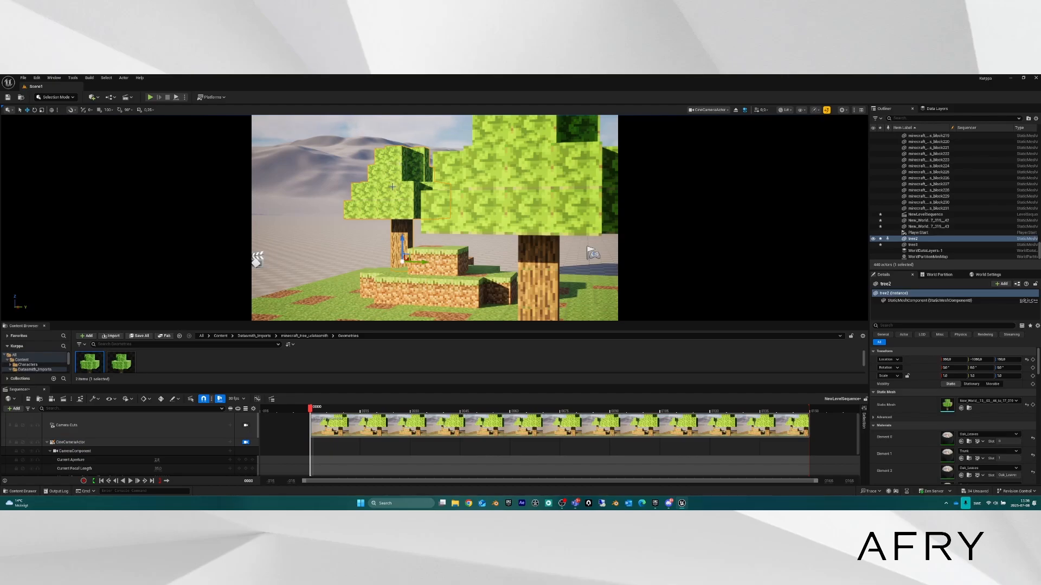
Unlock the cine camera view, fly around the island, and pilot tree2.
{"action": "left_click", "coordinate": [245, 443]}
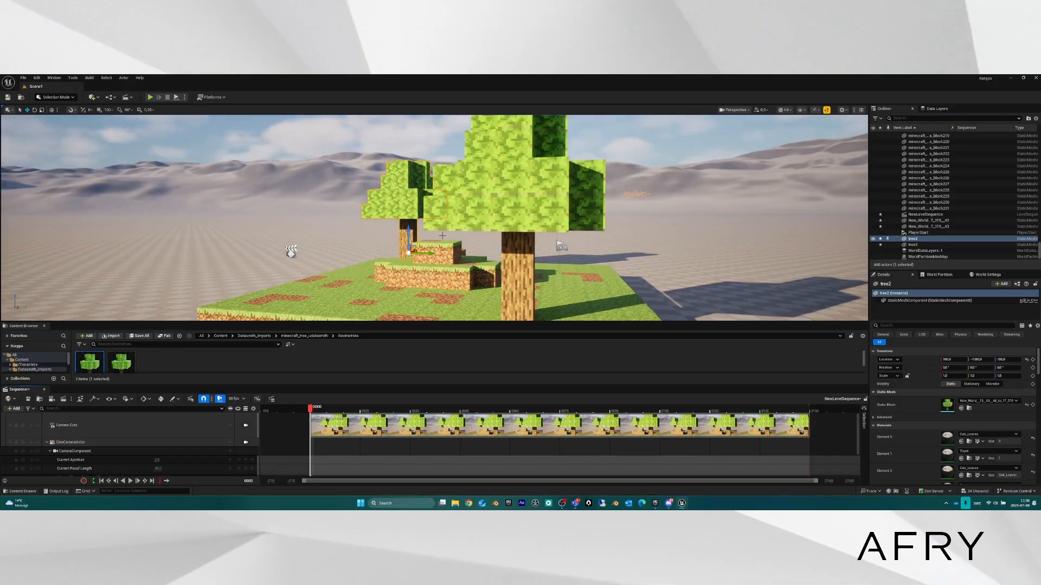
{"action": "right_click_drag", "start_coordinate": [433, 216], "coordinate": [379, 228]}
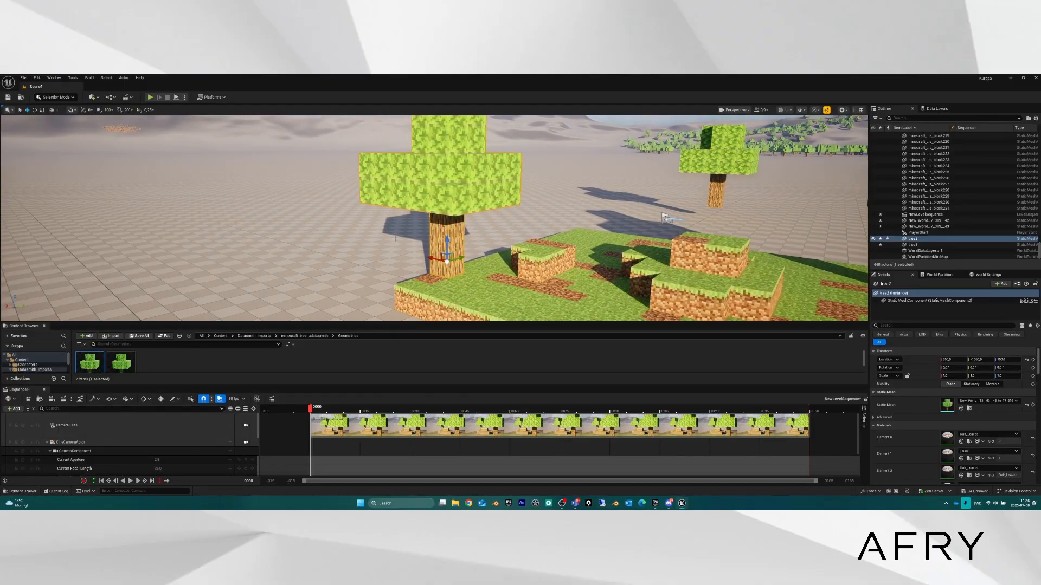
{"action": "right_click", "coordinate": [445, 218]}
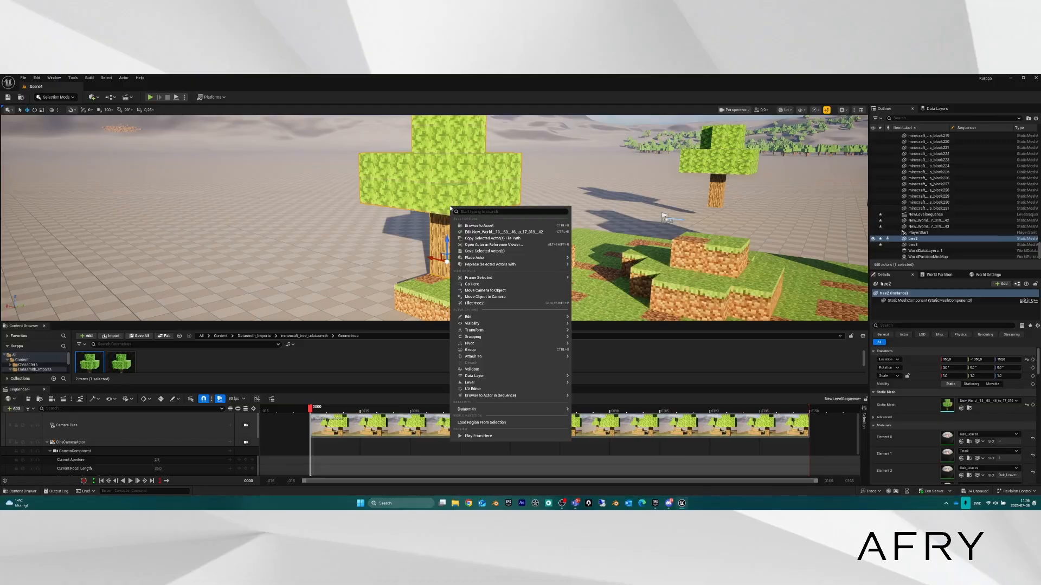
{"action": "mouse_move", "coordinate": [506, 343]}
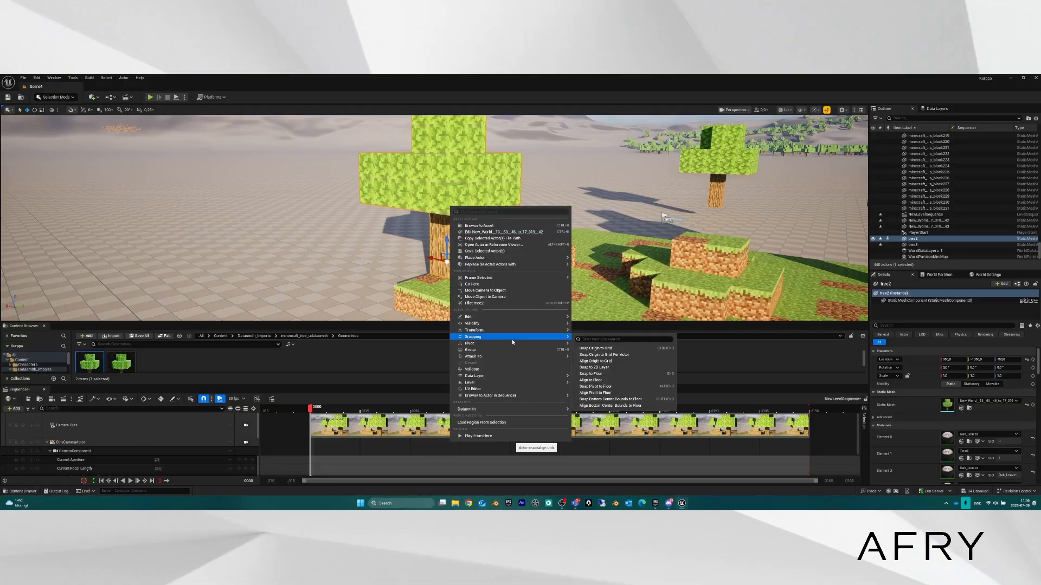
{"action": "left_click", "coordinate": [485, 305]}
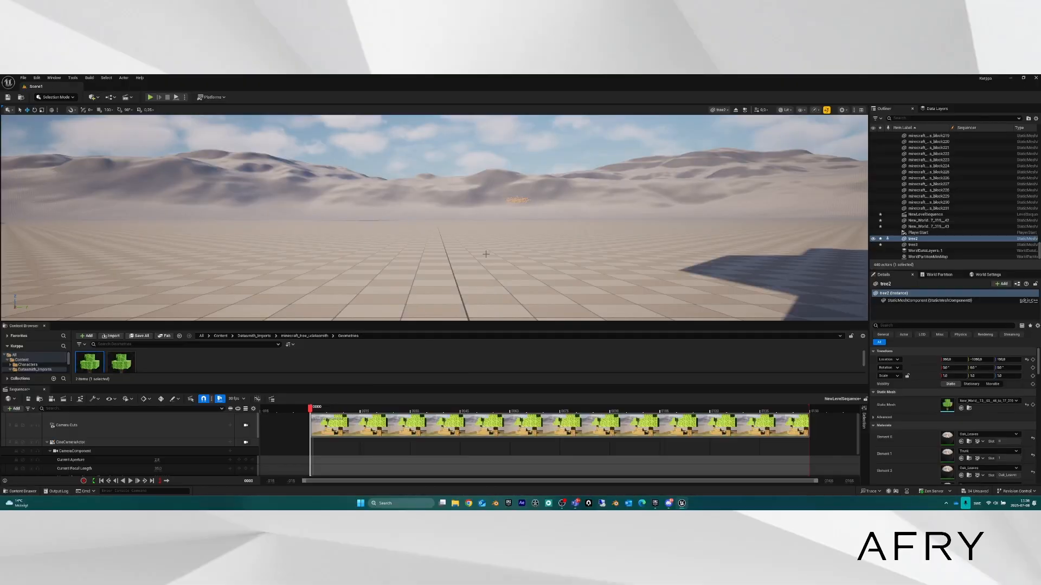
Fly the piloted tree2 backward, sideways and upward, tilting it out of place.
{"action": "right_click_drag", "start_coordinate": [486, 255], "coordinate": [631, 307]}
{"action": "key", "text": "s"}
{"action": "key", "text": "d"}
{"action": "key", "text": "a"}
{"action": "key", "text": "e"}
{"action": "key", "text": "a"}
{"action": "key", "text": "w"}
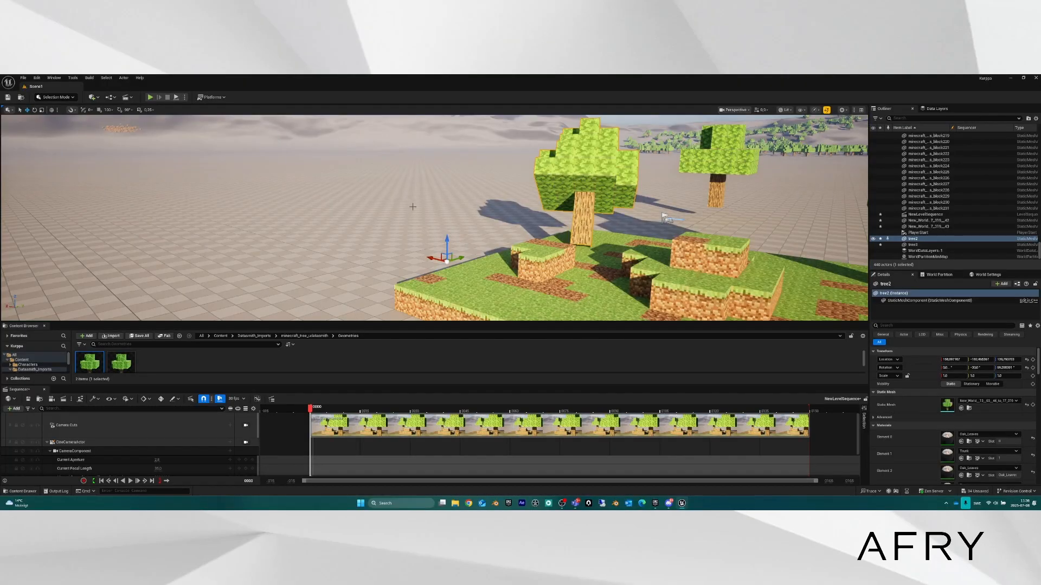
Circle the view around the tilted tree2, selecting the right tree and then tree2 again.
{"action": "key", "text": "a"}
{"action": "right_click_drag", "start_coordinate": [440, 208], "coordinate": [432, 213]}
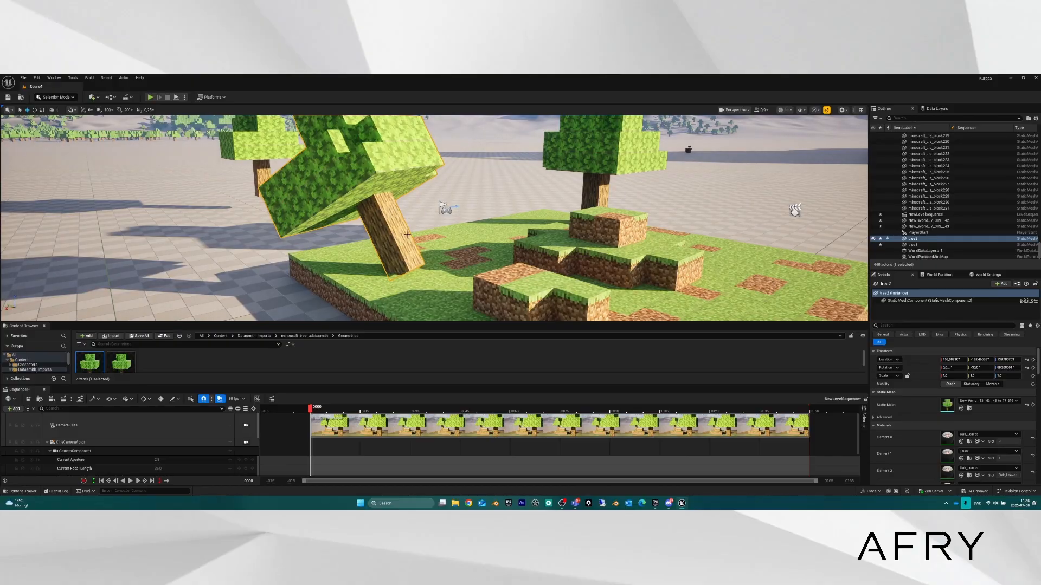
{"action": "right_click_drag", "start_coordinate": [392, 201], "coordinate": [358, 228]}
{"action": "key", "text": "a"}
{"action": "key", "text": "d"}
{"action": "key", "text": "s"}
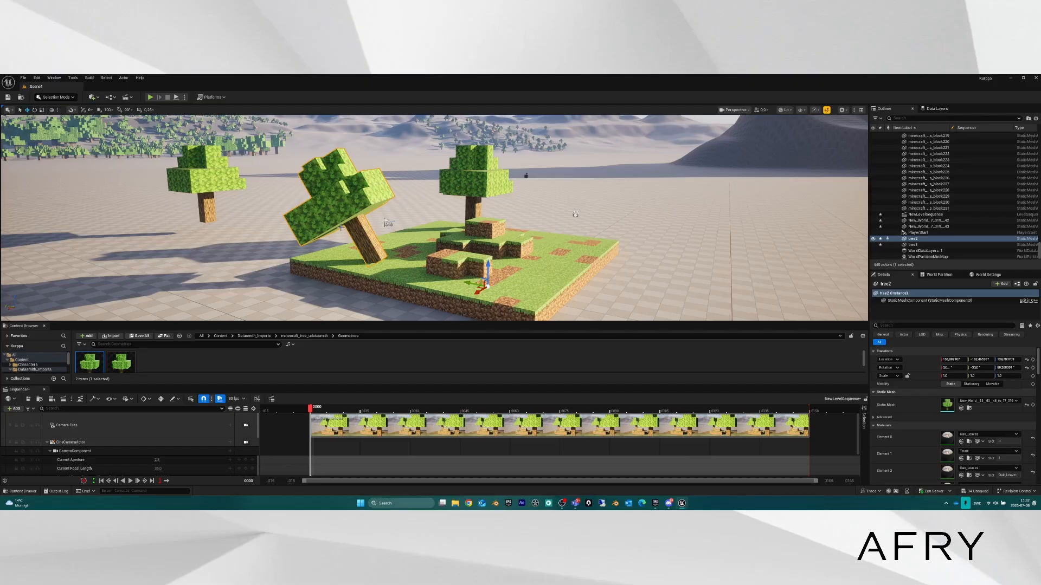
{"action": "left_click", "coordinate": [453, 188]}
{"action": "left_click", "coordinate": [363, 218]}
{"action": "right_click_drag", "start_coordinate": [350, 221], "coordinate": [357, 232]}
{"action": "key", "text": "a"}
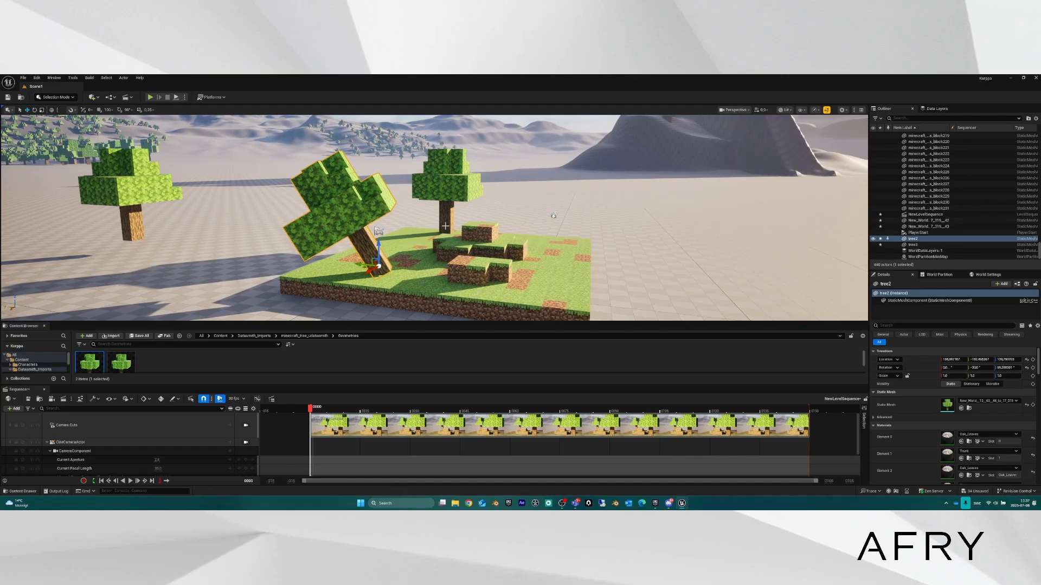
Undo the pilot move to restore tree2 upright, then fly back to frame the whole island.
{"action": "key", "text": "ctrl+z"}
{"action": "key", "text": "ctrl+z"}
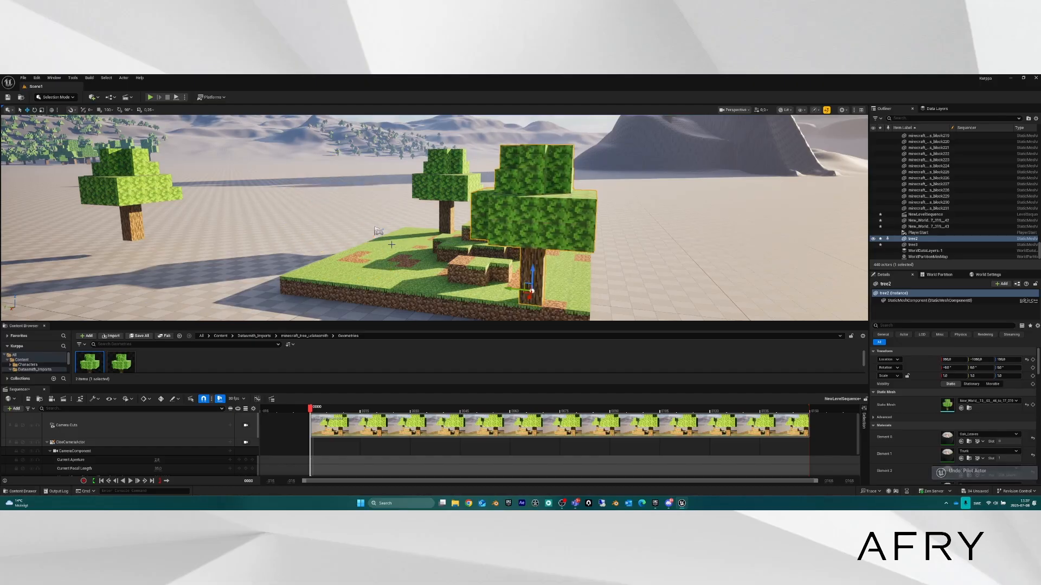
{"action": "key", "text": "w"}
{"action": "key", "text": "d"}
{"action": "right_click_drag", "start_coordinate": [392, 244], "coordinate": [507, 239]}
{"action": "key", "text": "s"}
{"action": "scroll", "coordinate": [323, 271], "scroll_direction": "up", "scroll_amount": 3}
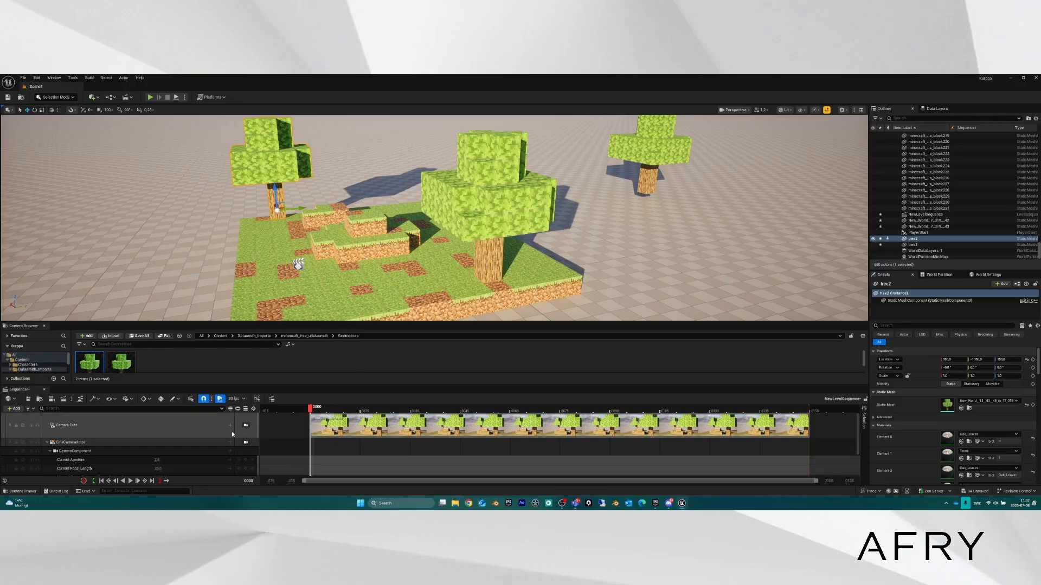
Lock the view to the cine camera, collapse its track, and raise the splitters to enlarge Sequencer.
{"action": "left_click", "coordinate": [246, 443]}
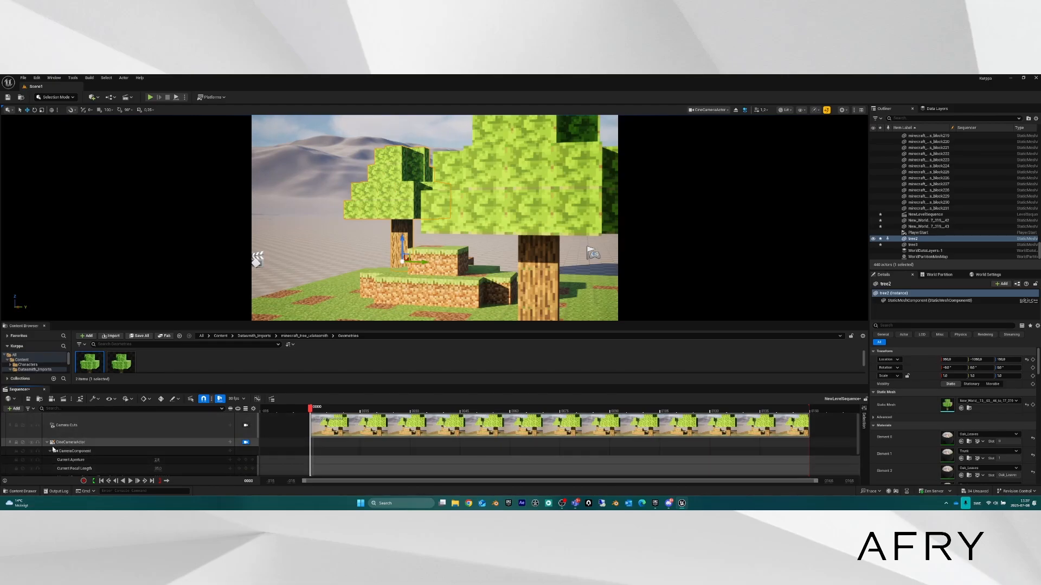
{"action": "left_click", "coordinate": [48, 443]}
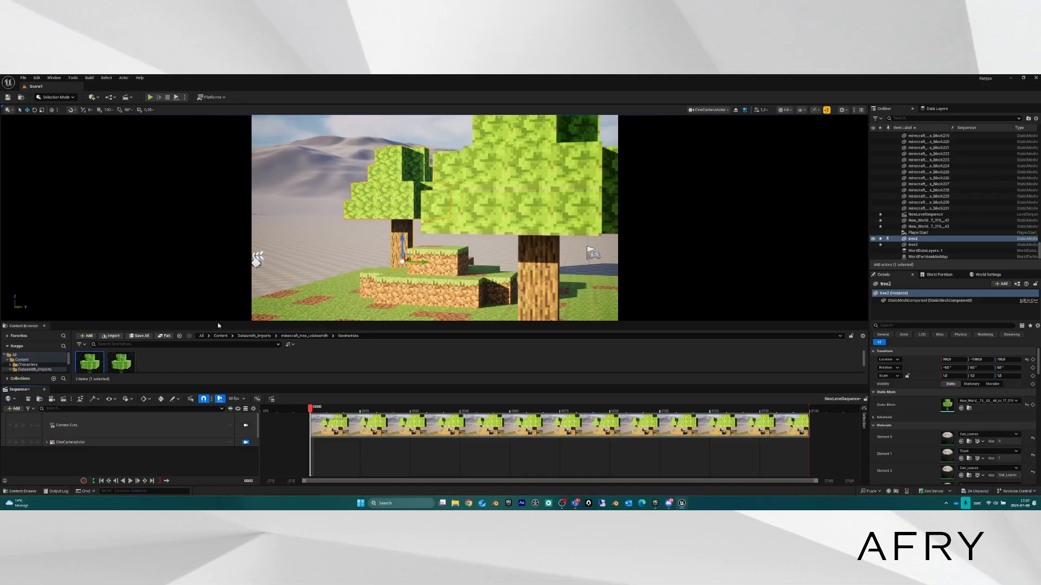
{"action": "left_click_drag", "start_coordinate": [220, 323], "coordinate": [220, 297]}
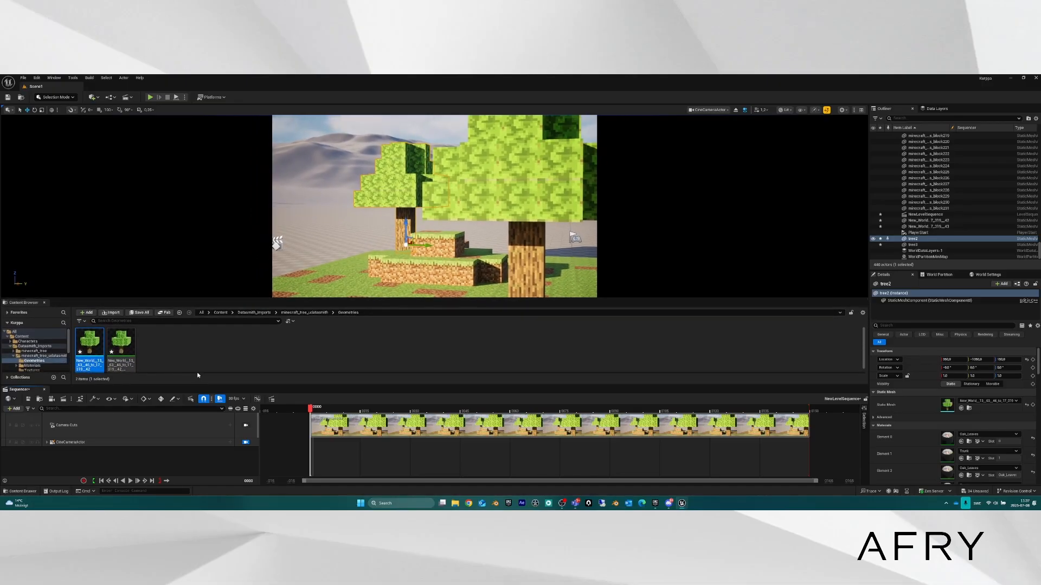
{"action": "left_click_drag", "start_coordinate": [194, 385], "coordinate": [194, 354]}
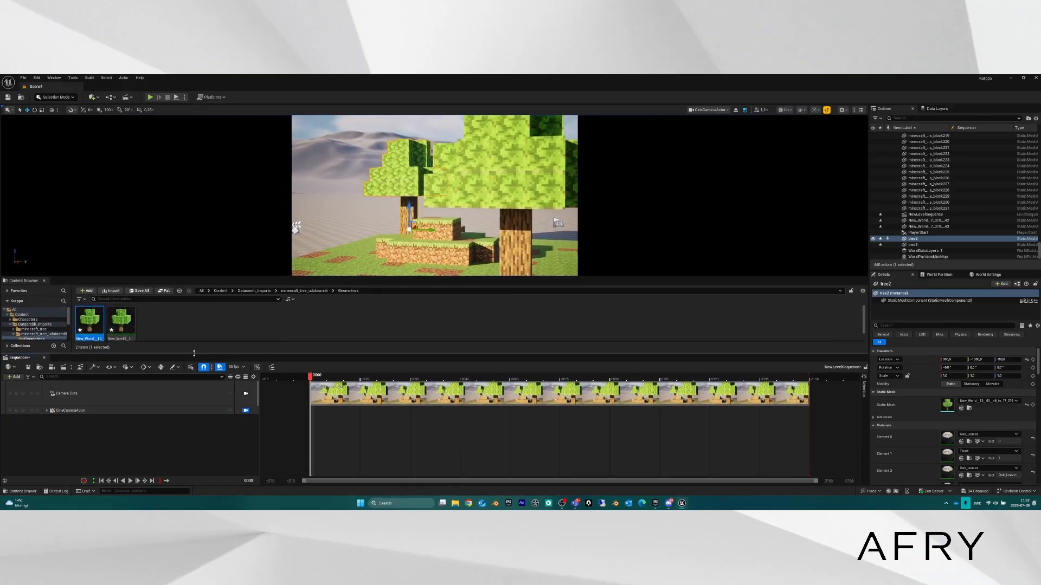
Expand the CineCameraActor and its Transform track to show Location, Rotation and Scale channels.
{"action": "left_click", "coordinate": [47, 411]}
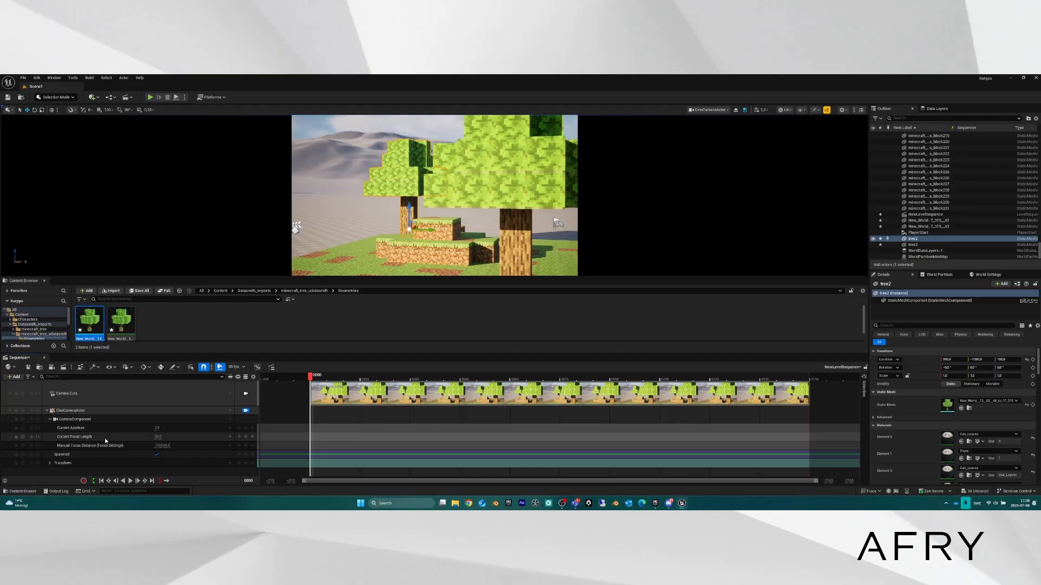
{"action": "left_click", "coordinate": [51, 463]}
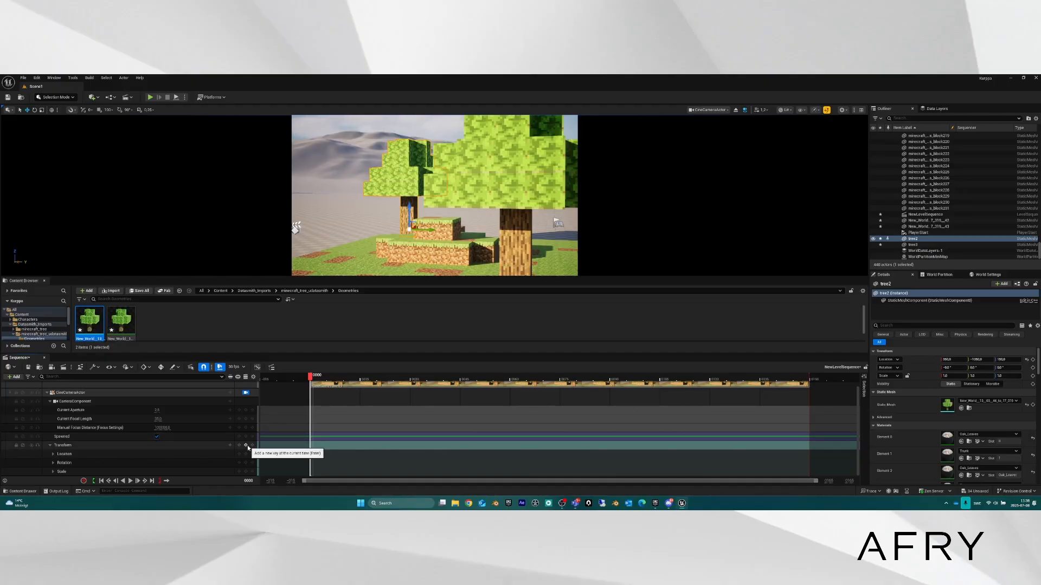
Key the camera's Transform at frame 0000, then expand and collapse its Location and Rotation channels.
{"action": "left_click", "coordinate": [247, 446]}
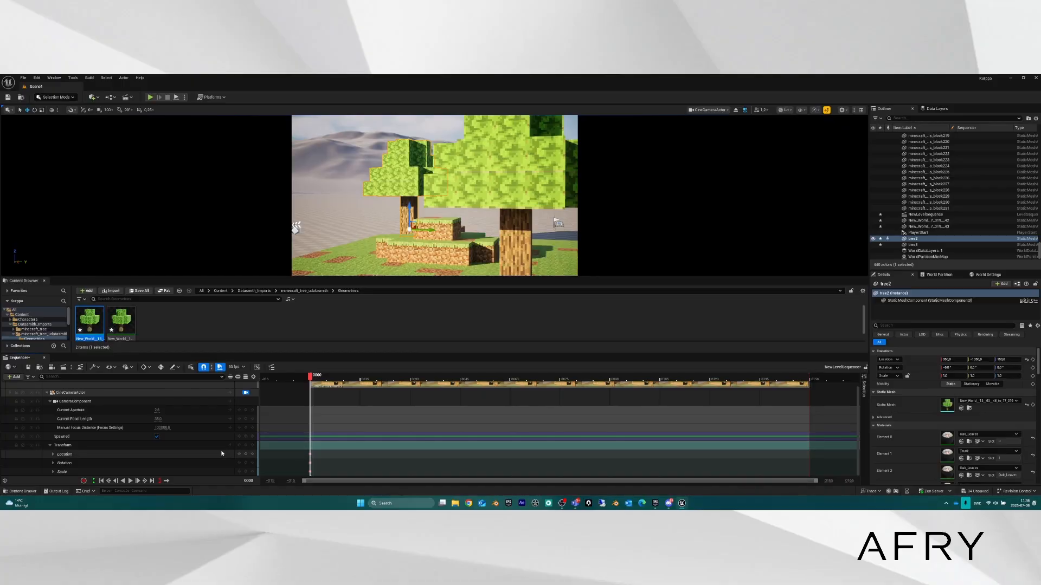
{"action": "left_click", "coordinate": [52, 454]}
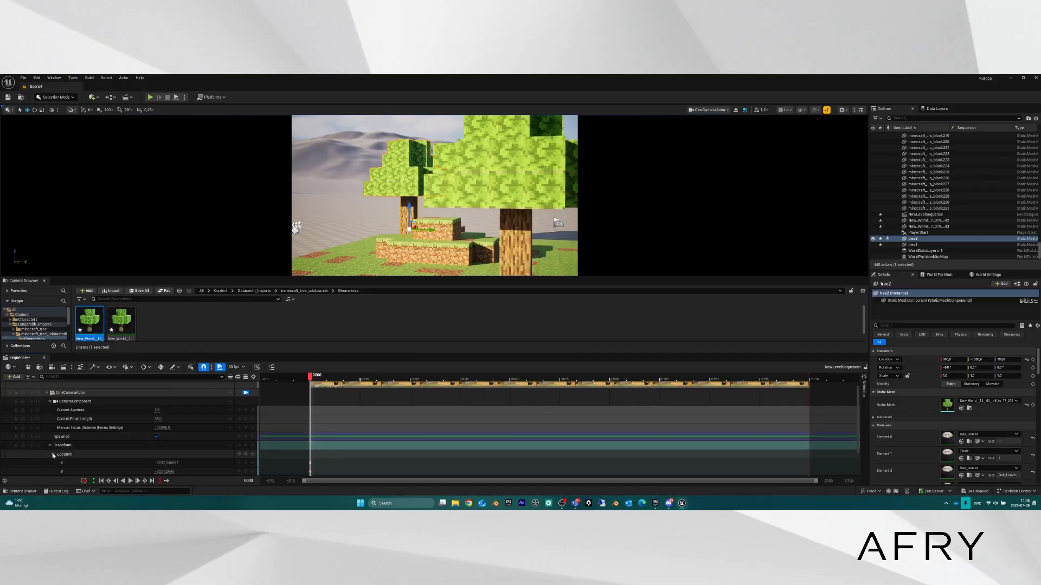
{"action": "scroll", "coordinate": [54, 450], "scroll_direction": "down", "scroll_amount": 3}
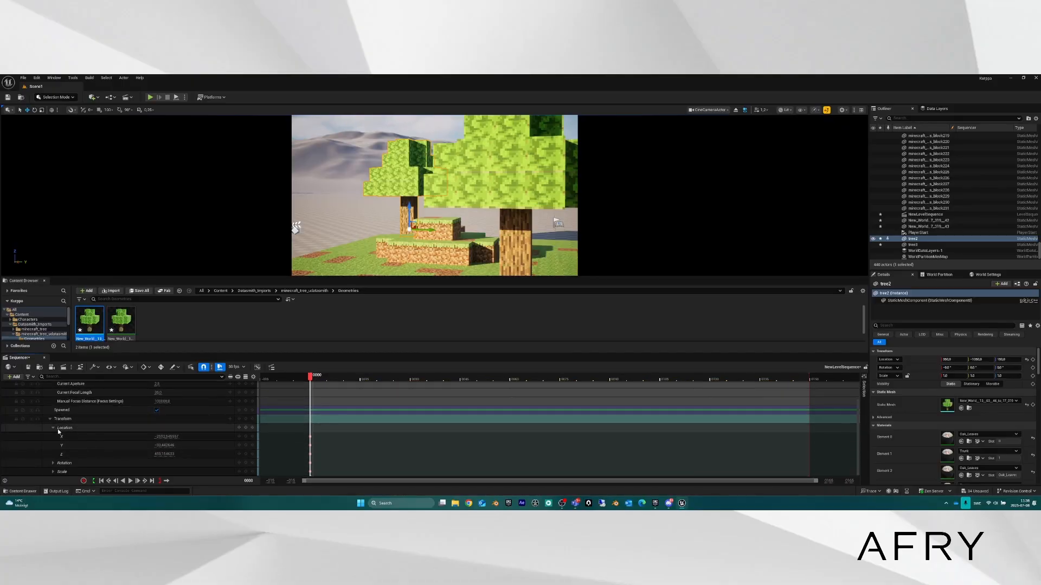
{"action": "left_click", "coordinate": [53, 463]}
{"action": "scroll", "coordinate": [234, 425], "scroll_direction": "down", "scroll_amount": 3}
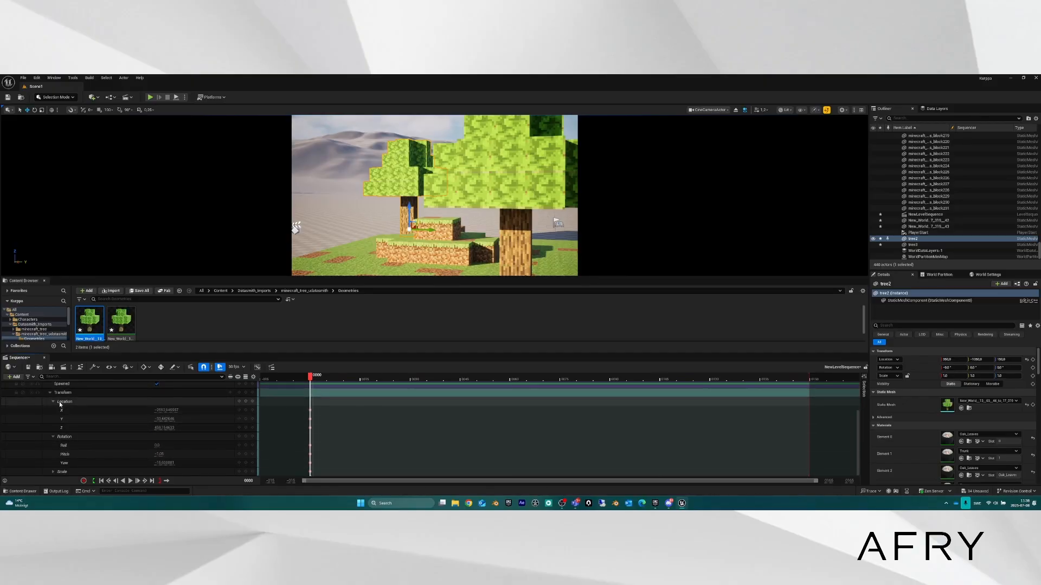
{"action": "left_click", "coordinate": [53, 402]}
{"action": "left_click", "coordinate": [53, 436]}
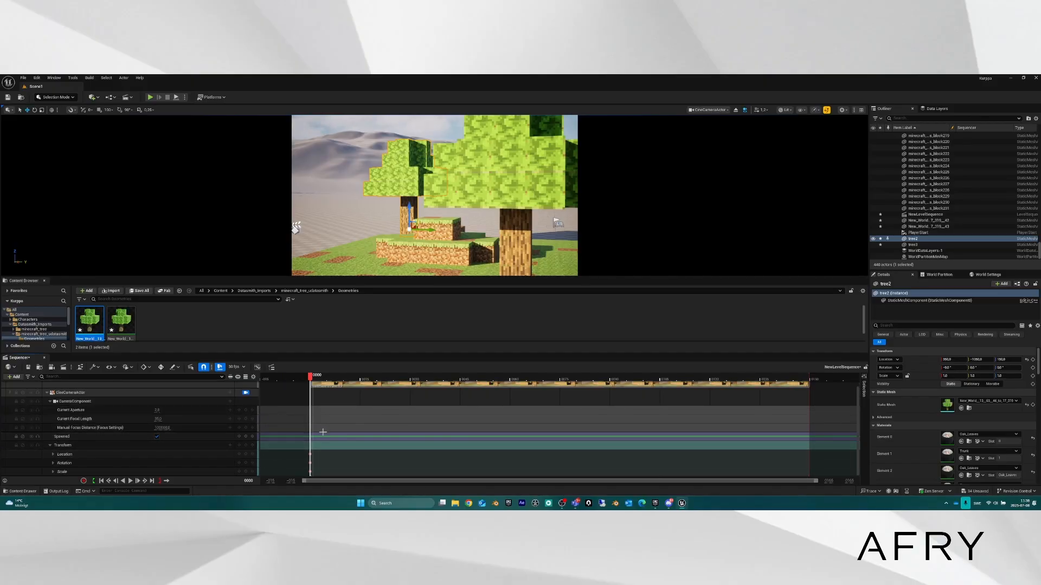
Undo the added keys, add and undo a Location Y key, then collapse Location.
{"action": "key", "text": "ctrl+z"}
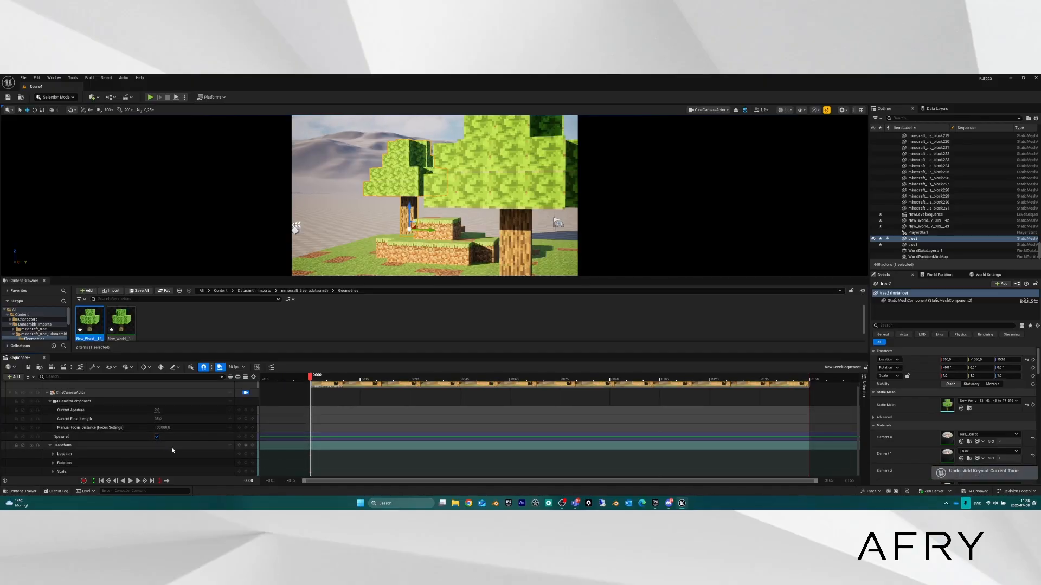
{"action": "left_click", "coordinate": [53, 454]}
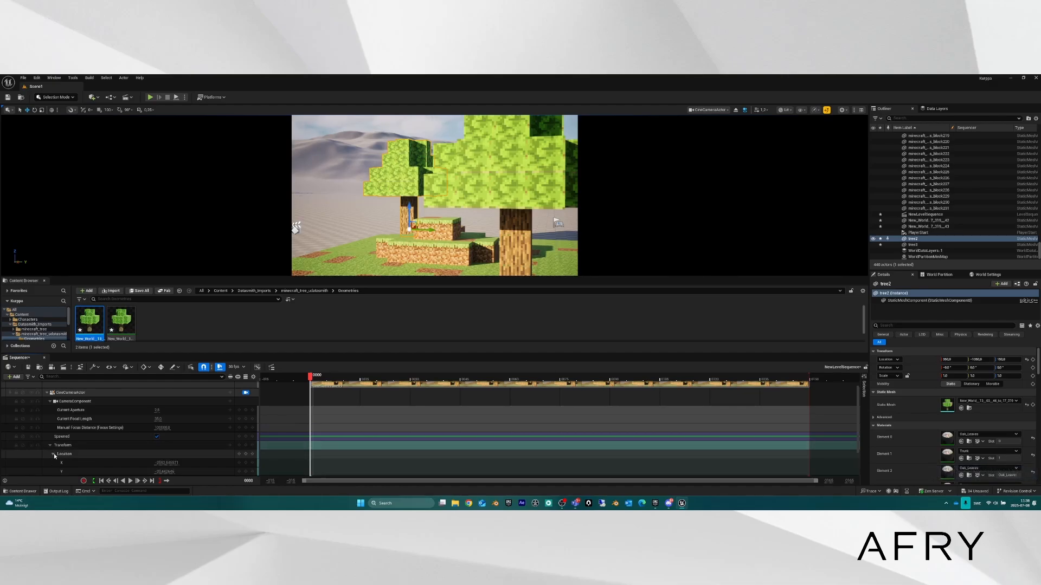
{"action": "scroll", "coordinate": [54, 456], "scroll_direction": "down", "scroll_amount": 2}
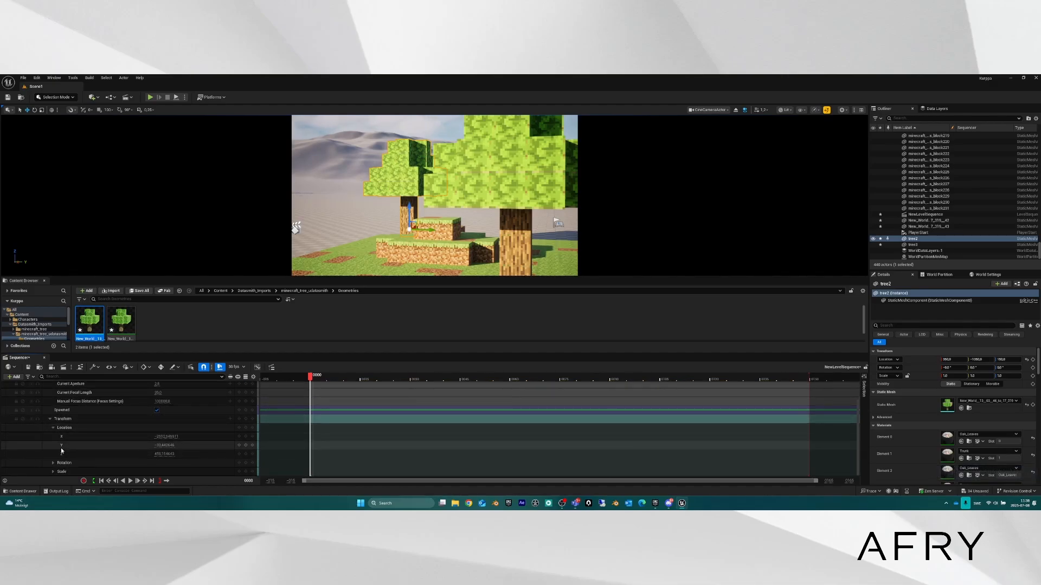
{"action": "left_click", "coordinate": [246, 445]}
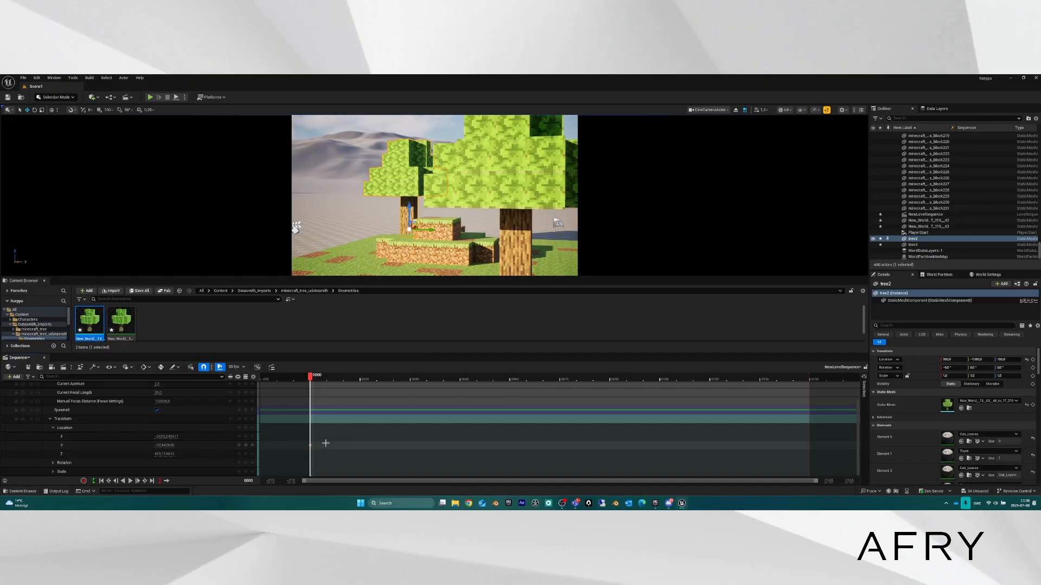
{"action": "key", "text": "ctrl+z"}
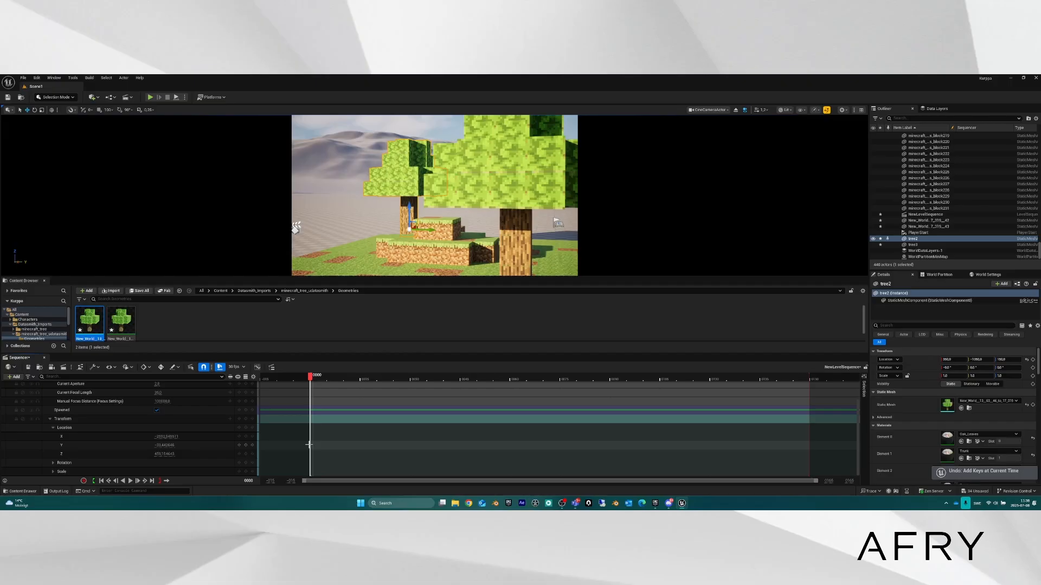
{"action": "left_click", "coordinate": [53, 427]}
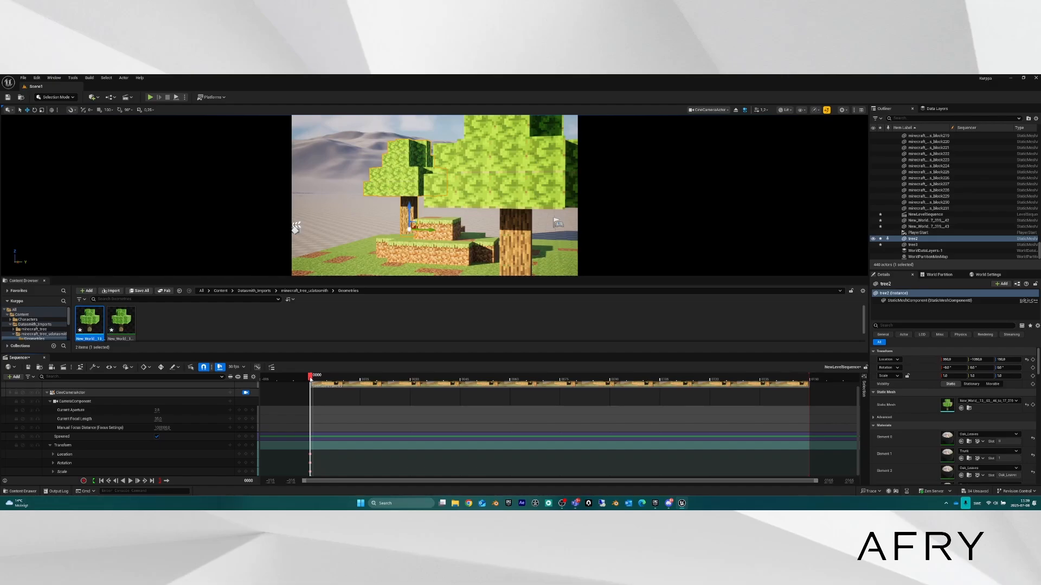
At frame 0091, reframe the piloted camera for the end shot and key its Transform.
{"action": "left_click_drag", "start_coordinate": [310, 378], "coordinate": [615, 381]}
{"action": "right_click_drag", "start_coordinate": [495, 184], "coordinate": [623, 183]}
{"action": "key", "text": "a"}
{"action": "key", "text": "a"}
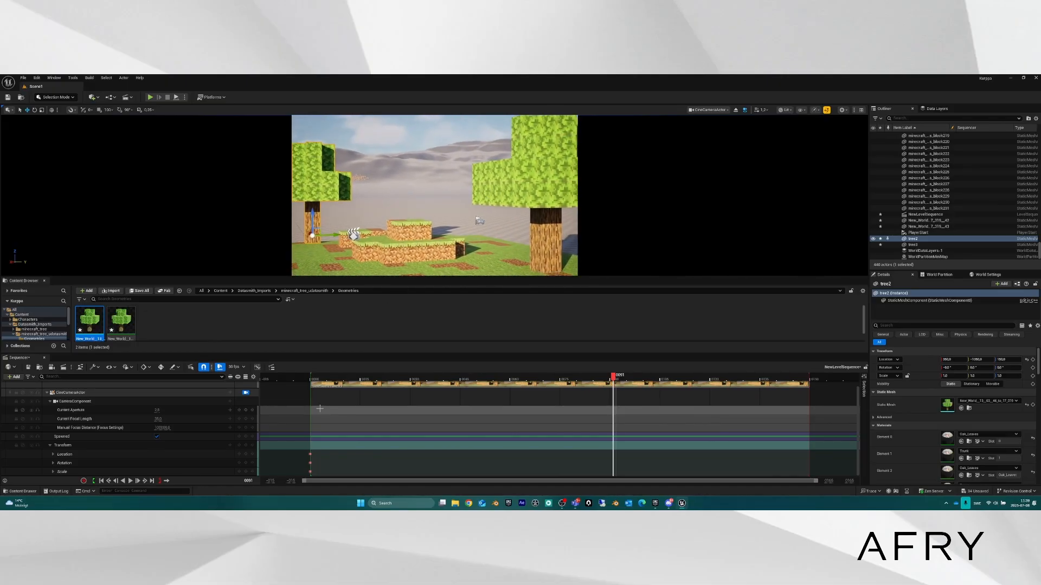
{"action": "left_click", "coordinate": [246, 446]}
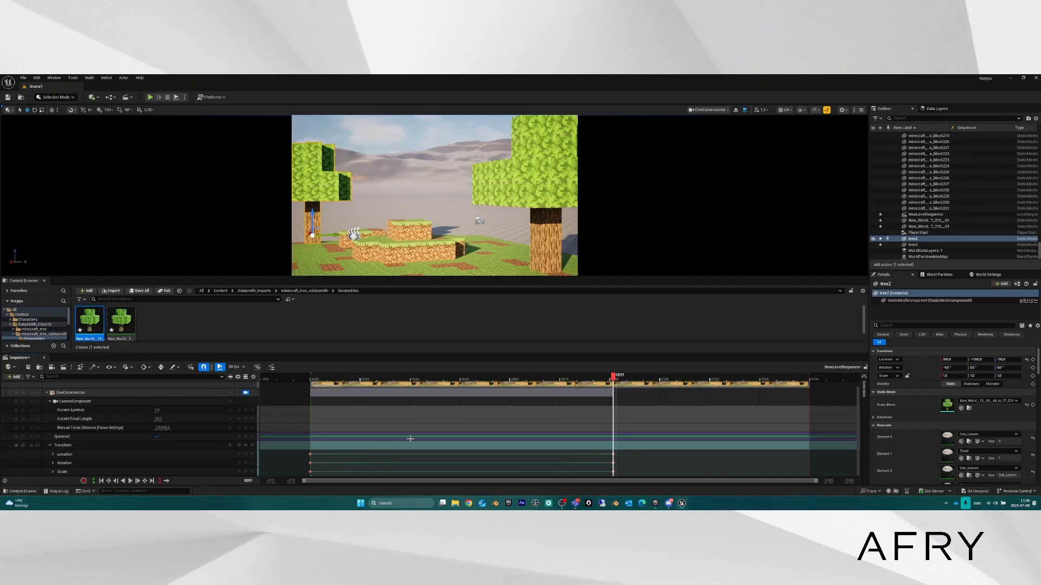
Preview the move back toward frame 0000, eject from the cine camera and fly out to the island.
{"action": "left_click_drag", "start_coordinate": [614, 377], "coordinate": [542, 381]}
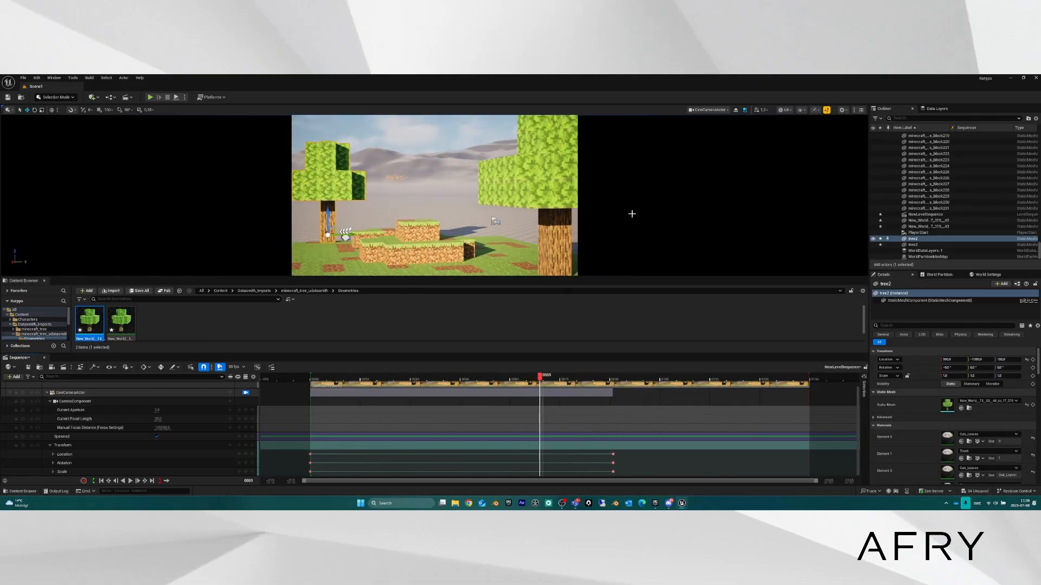
{"action": "left_click", "coordinate": [736, 111]}
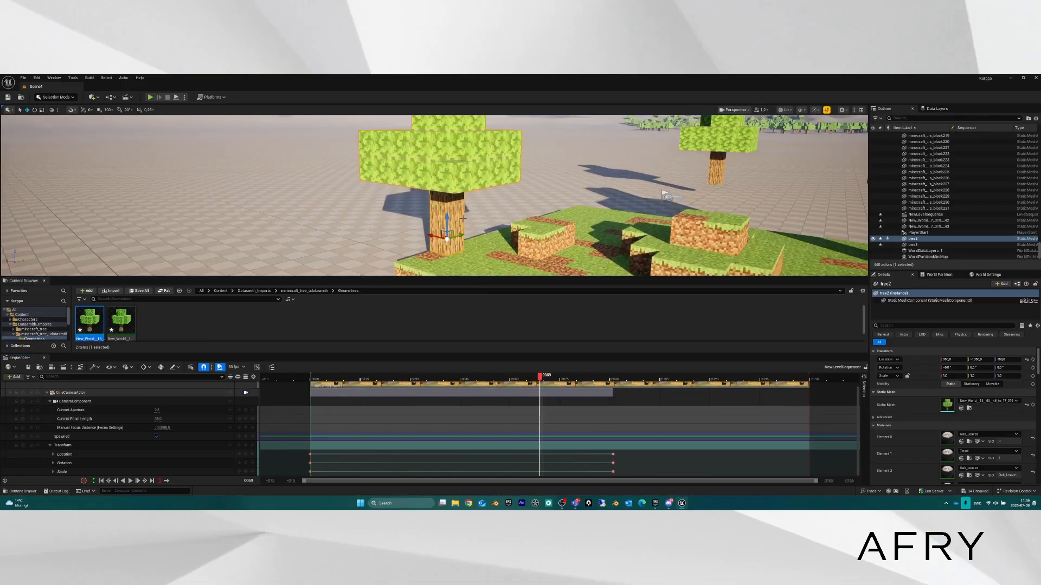
{"action": "key", "text": "s"}
{"action": "right_click_drag", "start_coordinate": [515, 193], "coordinate": [556, 203]}
{"action": "key", "text": "w"}
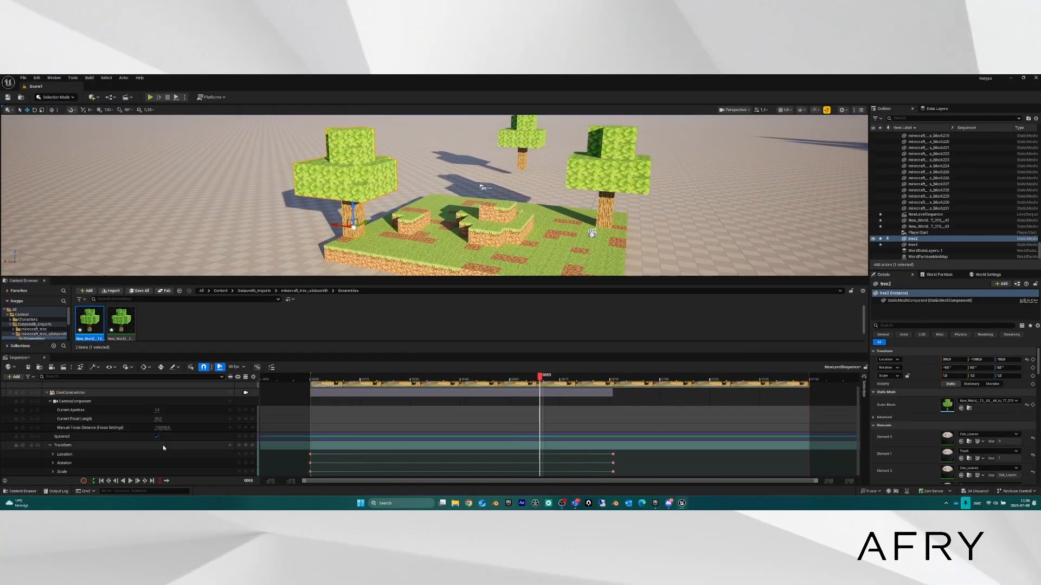
Select the CineCameraActor track, focus and orbit around the camera, and preview its path.
{"action": "left_click", "coordinate": [96, 393]}
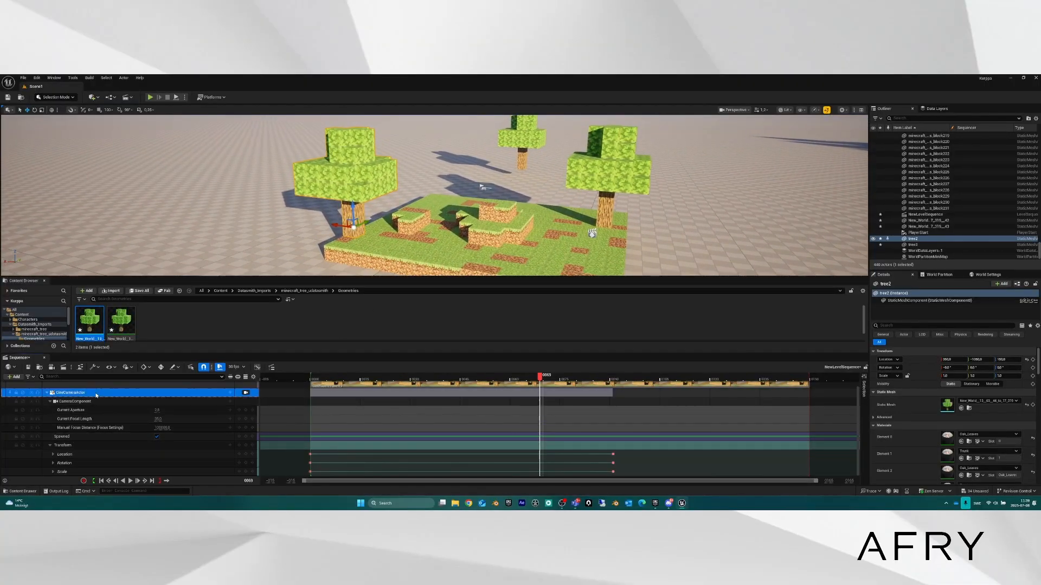
{"action": "right_click_drag", "start_coordinate": [564, 202], "coordinate": [585, 209]}
{"action": "key", "text": "w"}
{"action": "key", "text": "f"}
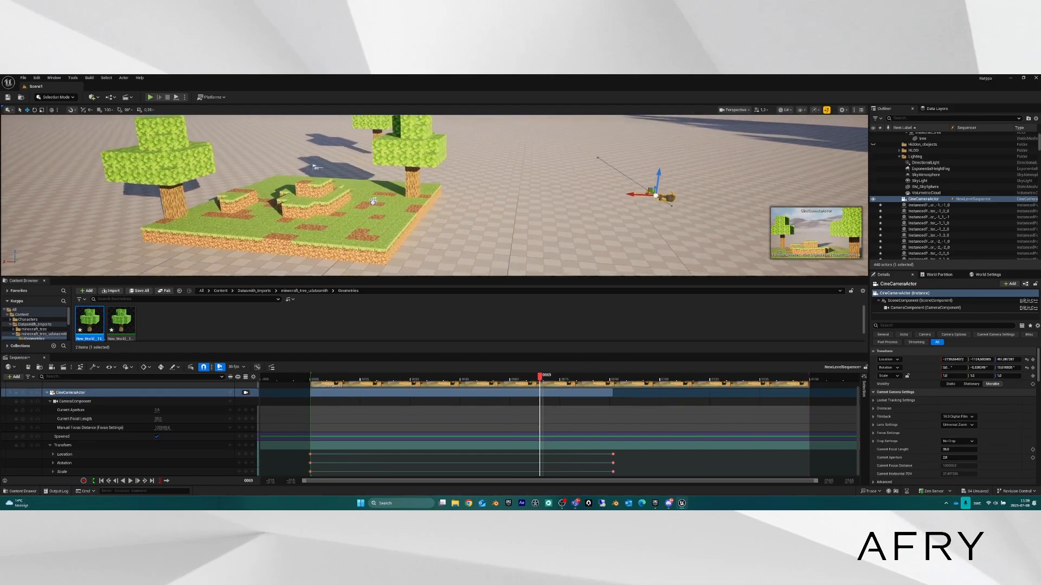
{"action": "key", "text": "d"}
{"action": "mouse_move", "coordinate": [508, 239]}
{"action": "right_mouse_down"}
{"action": "mouse_move", "coordinate": [489, 248]}
{"action": "mouse_move", "coordinate": [488, 237]}
{"action": "right_mouse_up"}
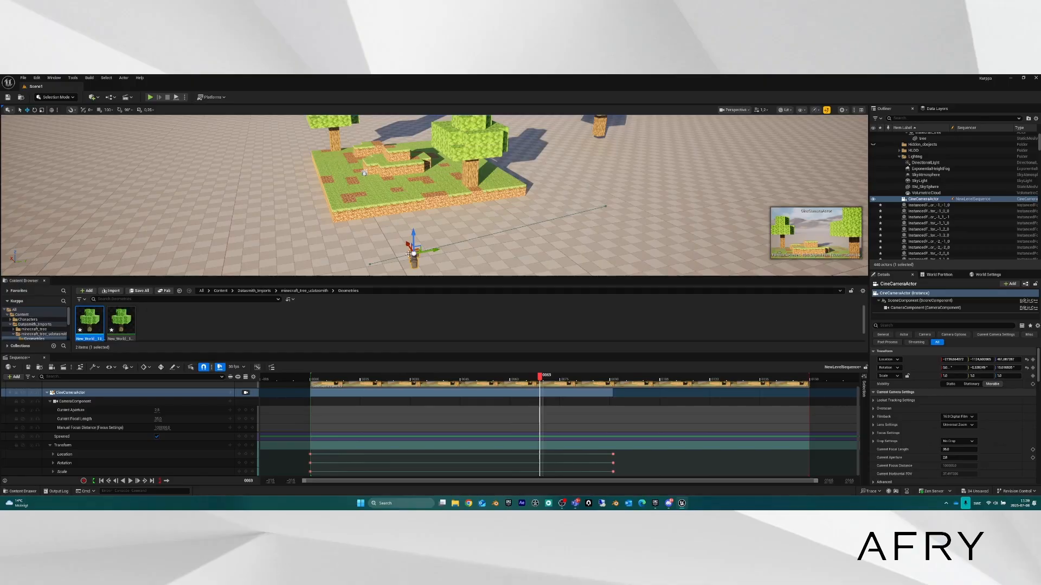
{"action": "left_click_drag", "start_coordinate": [540, 375], "coordinate": [613, 378]}
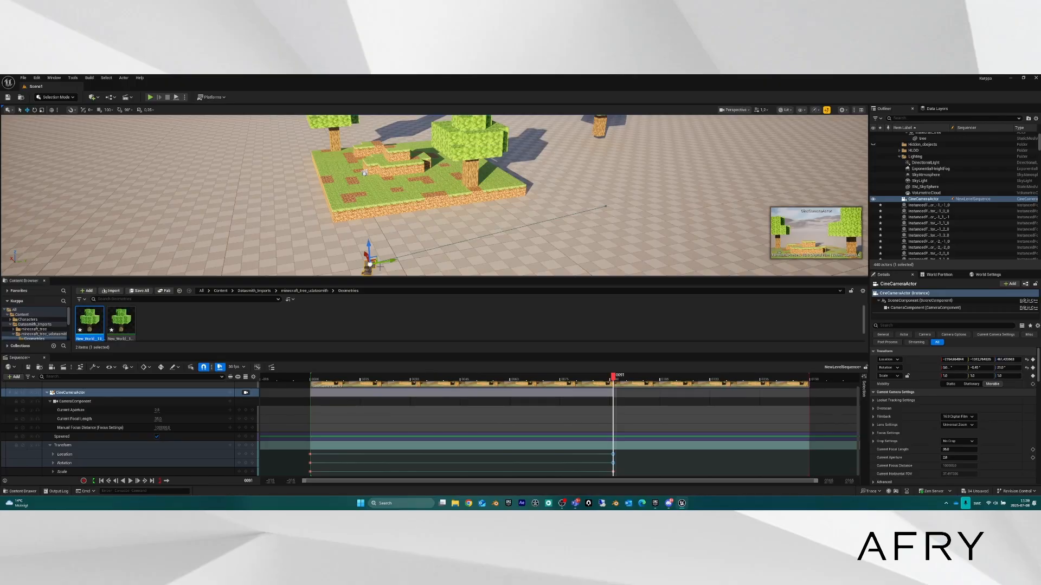
{"action": "middle_click_drag", "start_coordinate": [364, 173], "coordinate": [384, 140]}
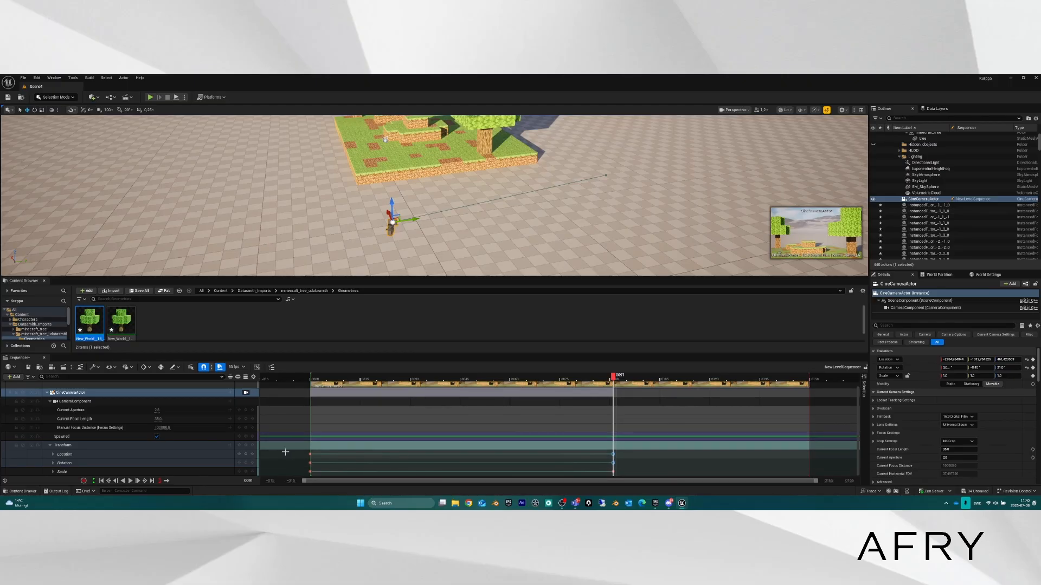
Move the camera to the right across the floor with the gizmo and re-key its Transform at 0091.
{"action": "left_click_drag", "start_coordinate": [388, 214], "coordinate": [378, 189]}
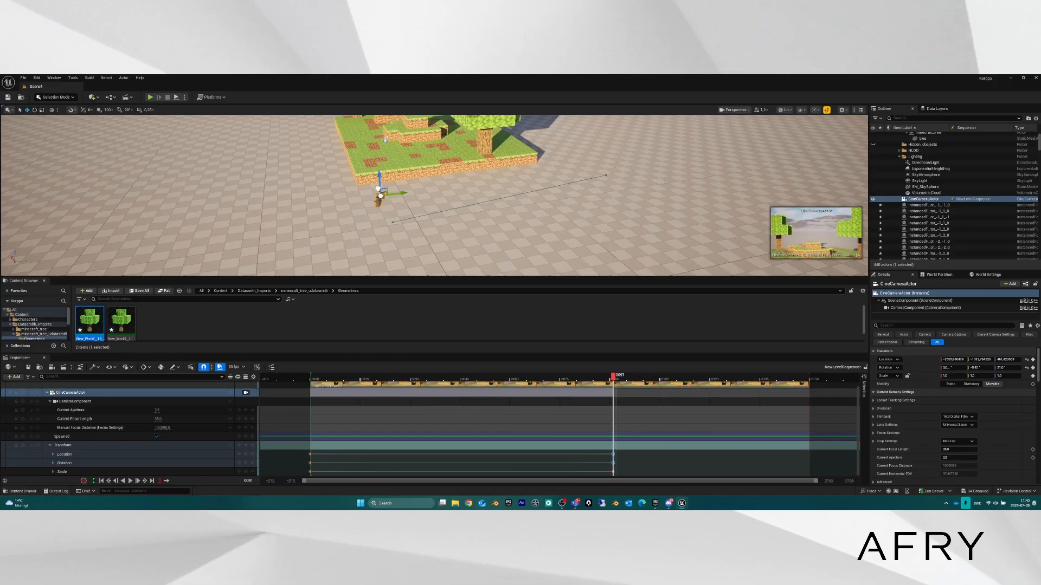
{"action": "key", "text": "ctrl+z"}
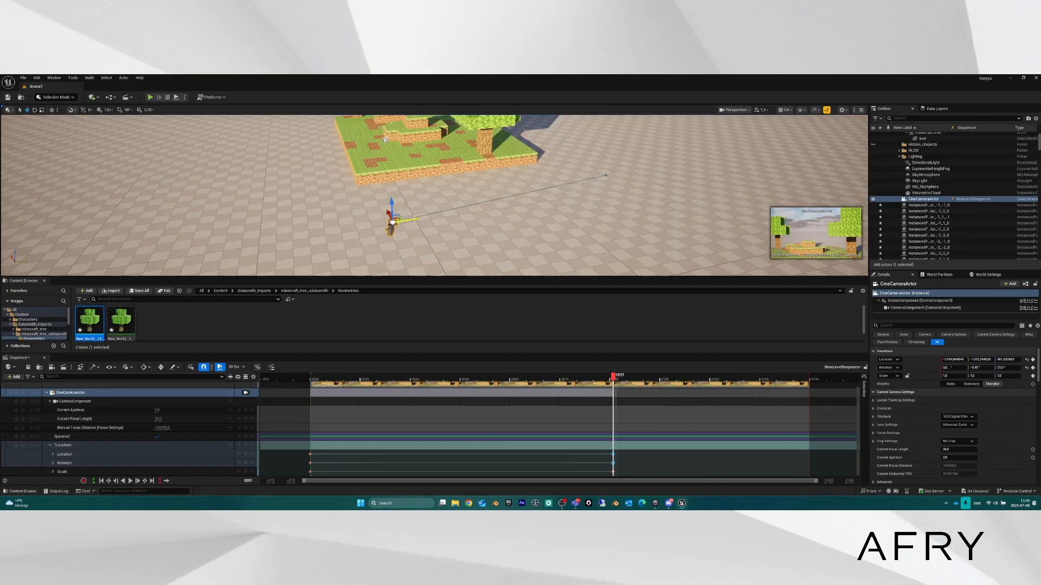
{"action": "left_click_drag", "start_coordinate": [414, 219], "coordinate": [382, 225]}
{"action": "key", "text": "f"}
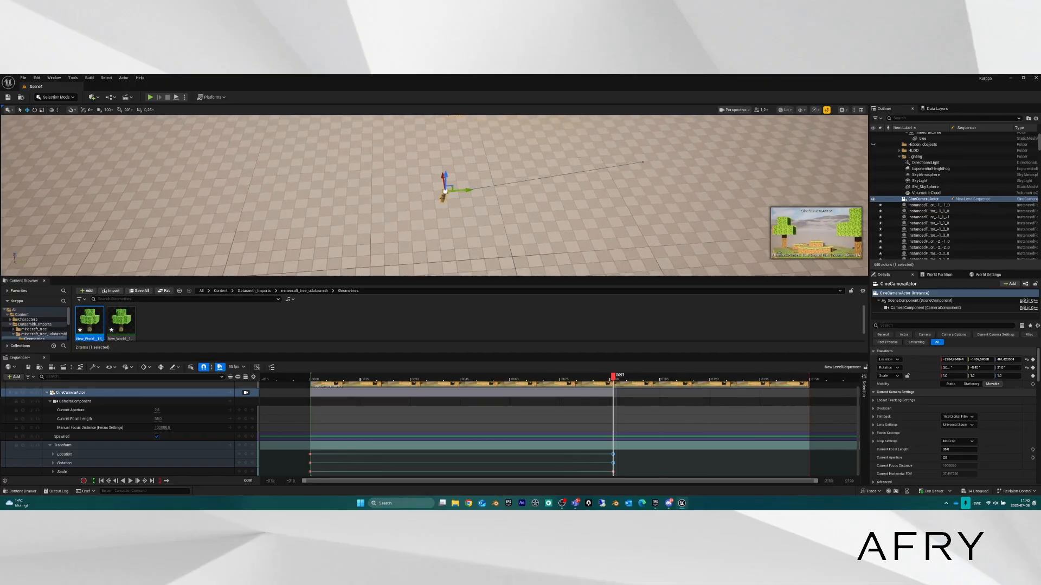
{"action": "mouse_move", "coordinate": [376, 238]}
{"action": "right_mouse_down"}
{"action": "mouse_move", "coordinate": [341, 236]}
{"action": "mouse_move", "coordinate": [379, 254]}
{"action": "mouse_move", "coordinate": [375, 238]}
{"action": "right_mouse_up"}
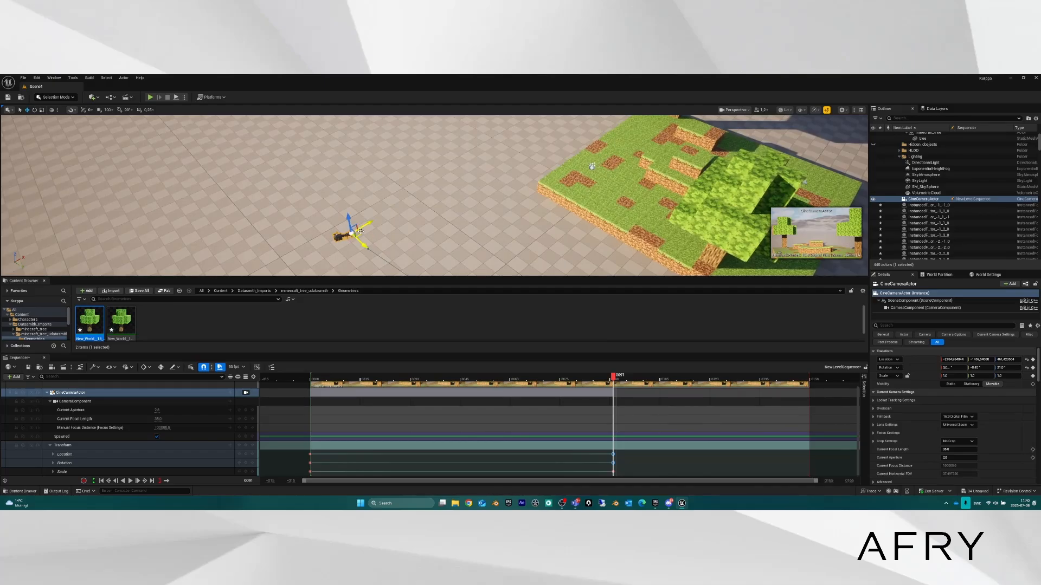
{"action": "left_click_drag", "start_coordinate": [361, 231], "coordinate": [409, 223]}
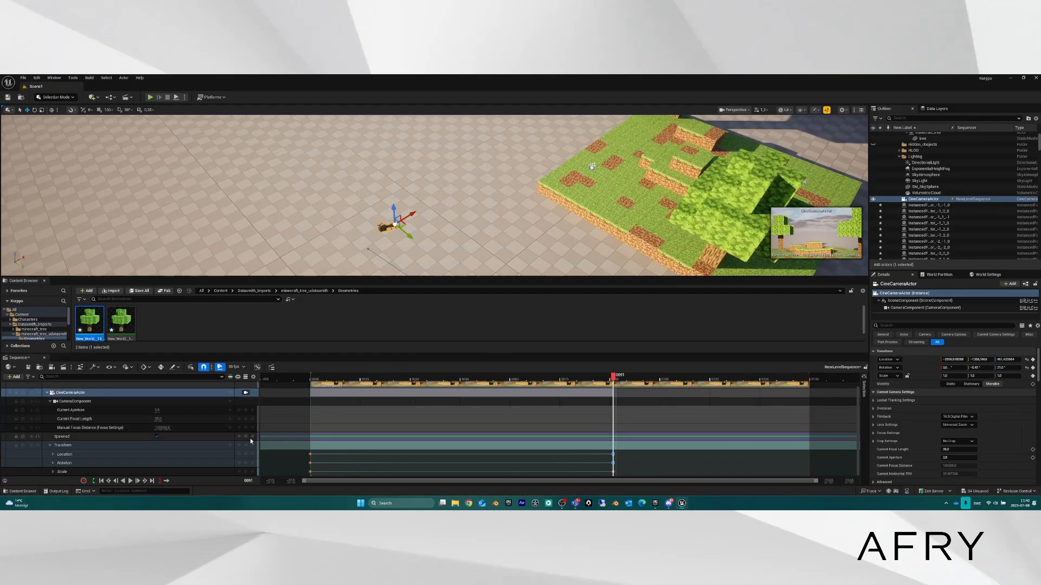
{"action": "left_click", "coordinate": [247, 447]}
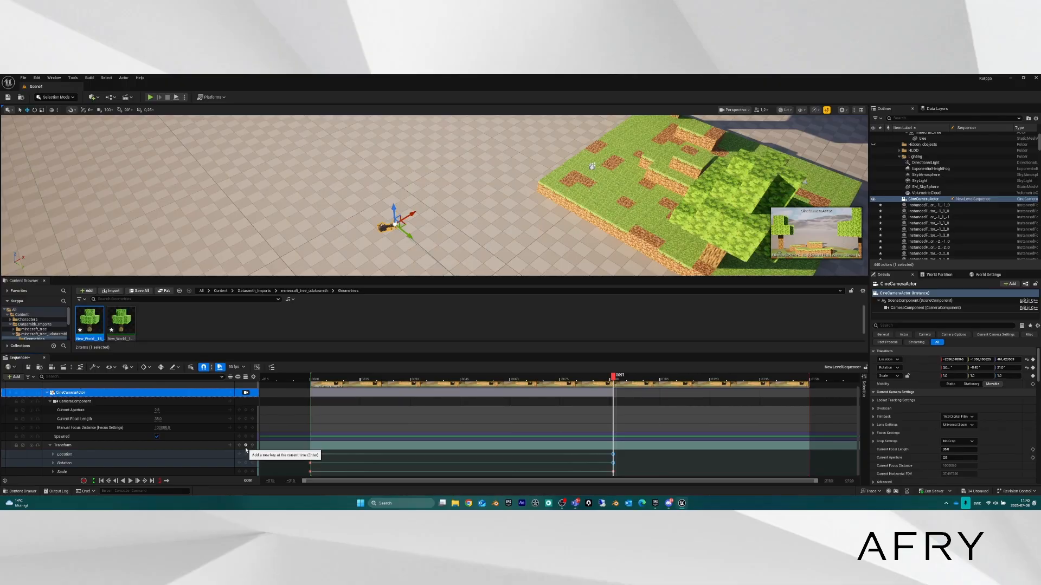
At frame 0045, raise the camera on Z, key its Transform, and preview the arced path.
{"action": "right_click_drag", "start_coordinate": [461, 209], "coordinate": [645, 169]}
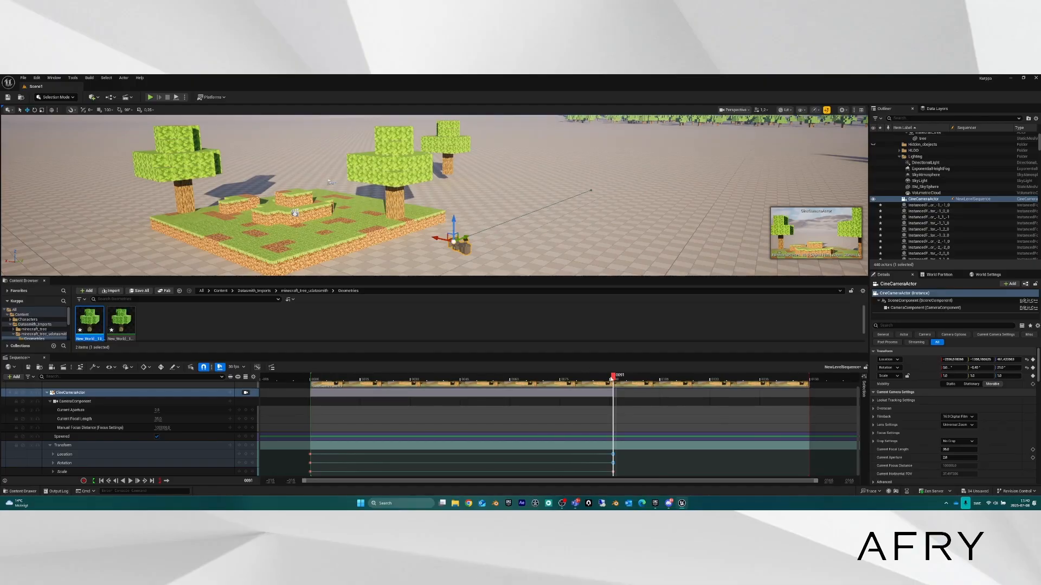
{"action": "left_click_drag", "start_coordinate": [611, 379], "coordinate": [461, 377]}
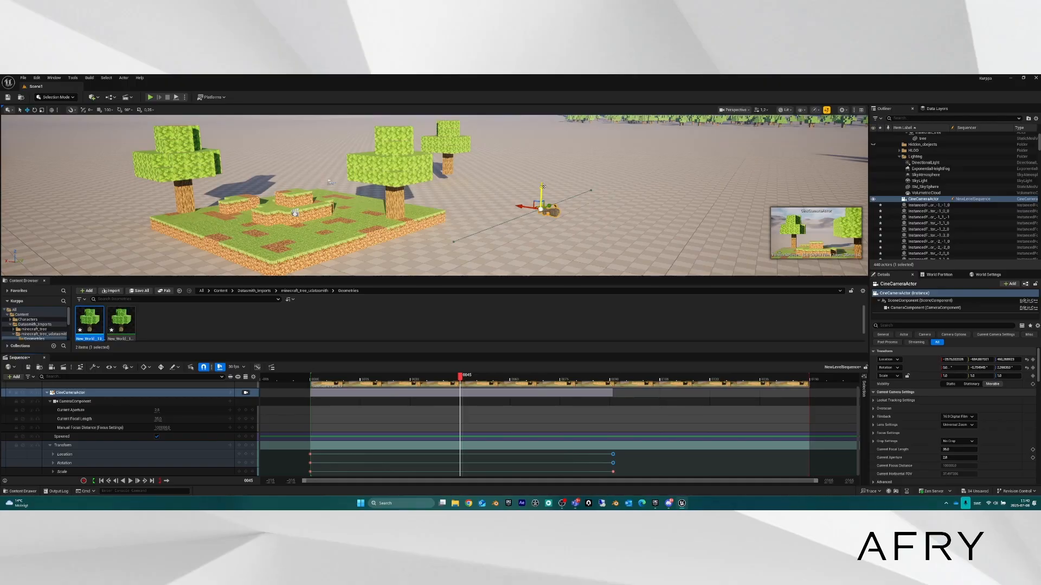
{"action": "left_click_drag", "start_coordinate": [543, 187], "coordinate": [543, 150]}
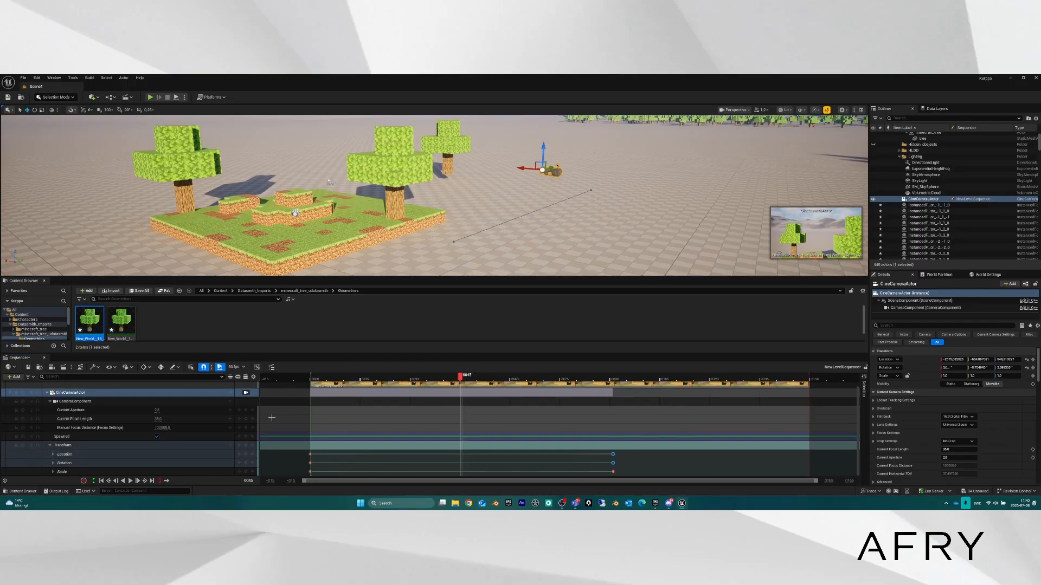
{"action": "left_click", "coordinate": [246, 447]}
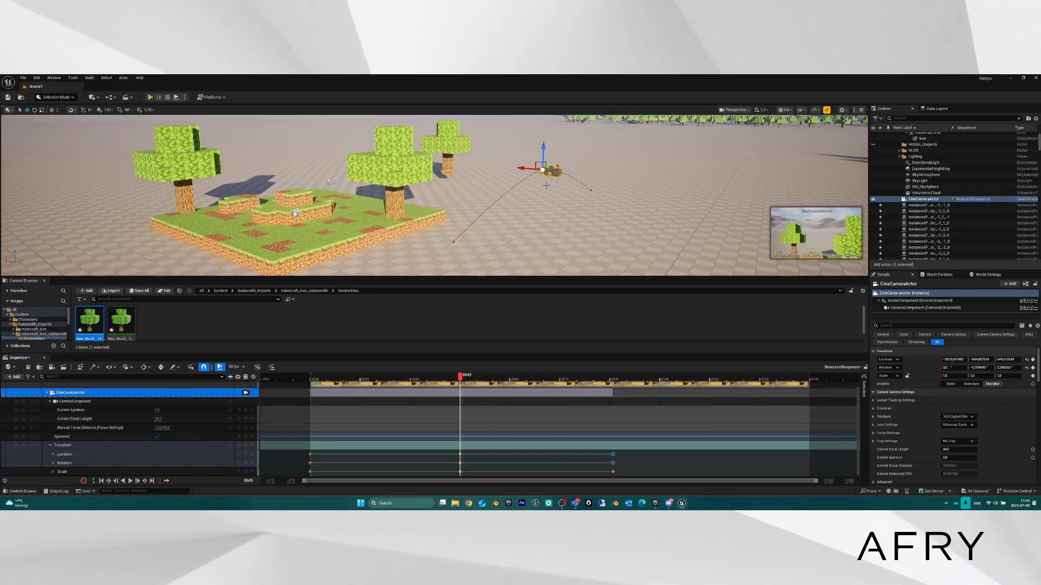
{"action": "right_click_drag", "start_coordinate": [576, 187], "coordinate": [607, 187]}
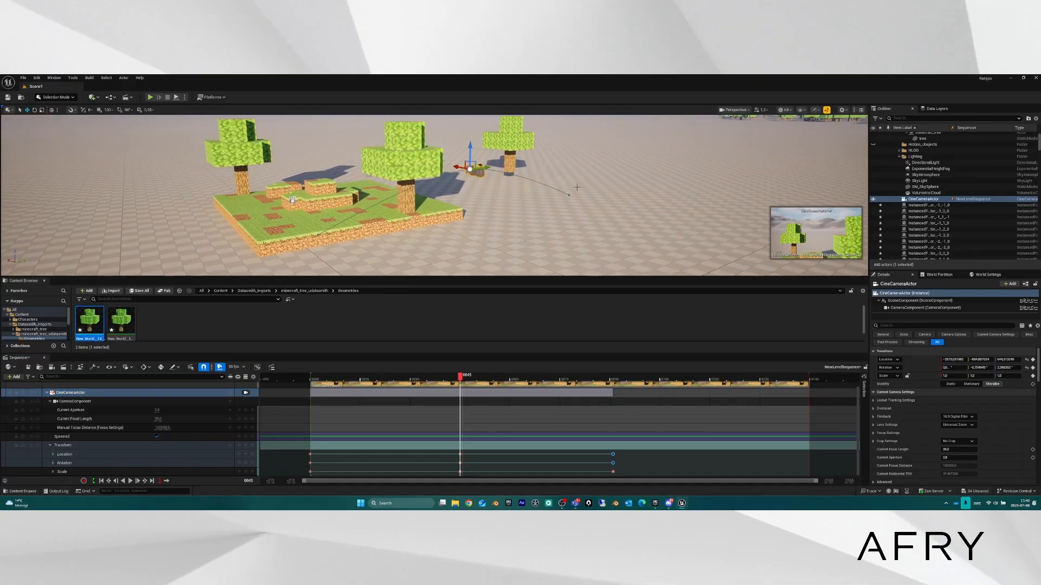
{"action": "right_click_drag", "start_coordinate": [454, 163], "coordinate": [515, 185]}
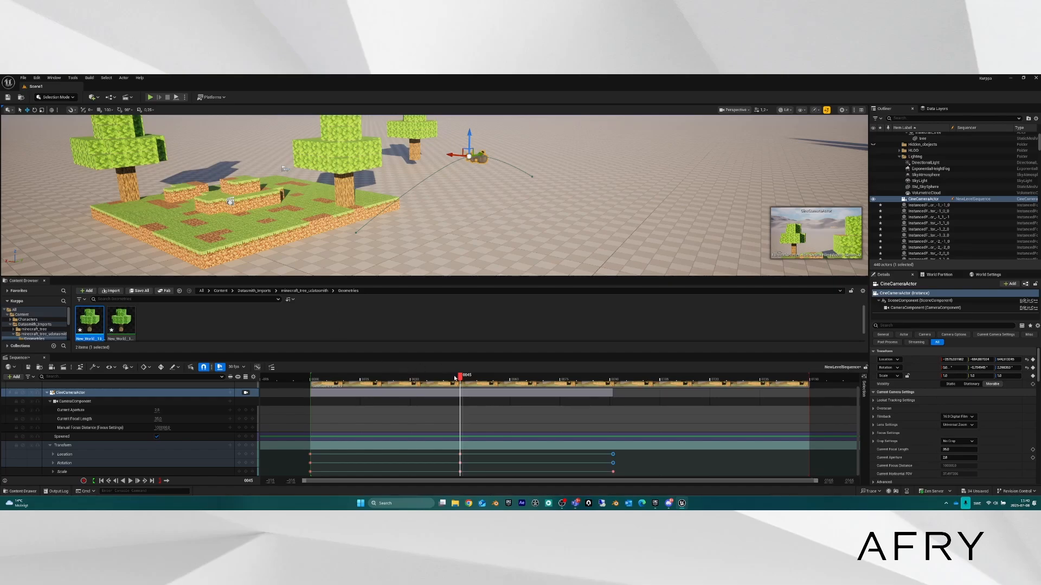
{"action": "left_click_drag", "start_coordinate": [461, 378], "coordinate": [322, 375]}
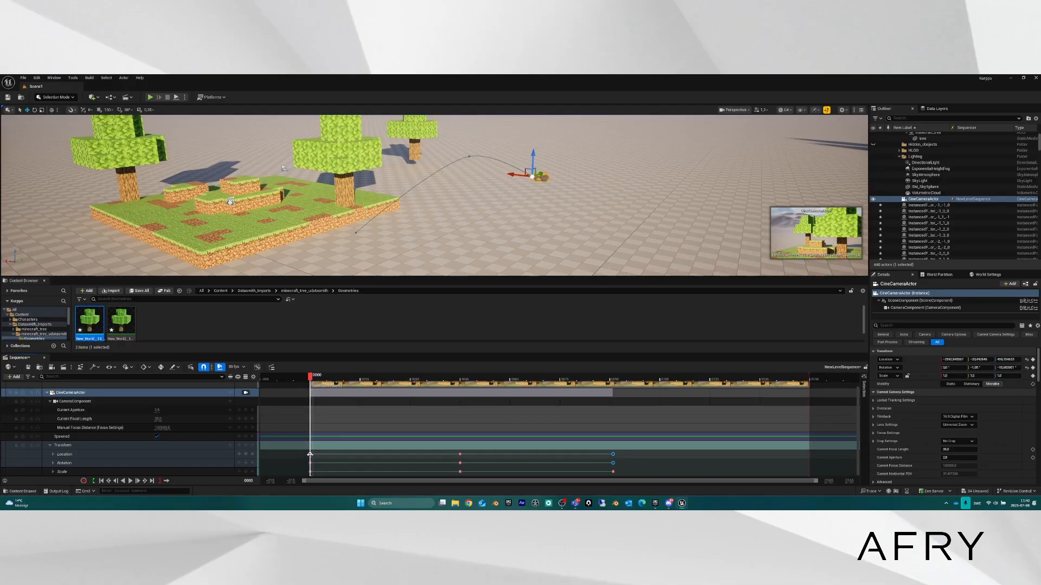
Set all nine Transform keys to Linear, then undo that change and deselect the keys.
{"action": "right_click", "coordinate": [310, 454]}
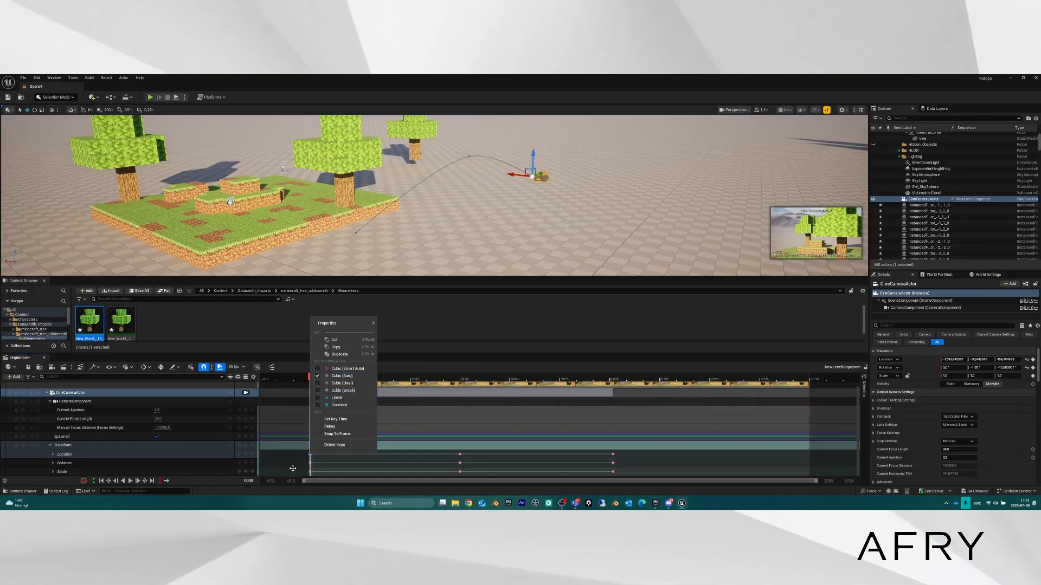
{"action": "left_click", "coordinate": [302, 457]}
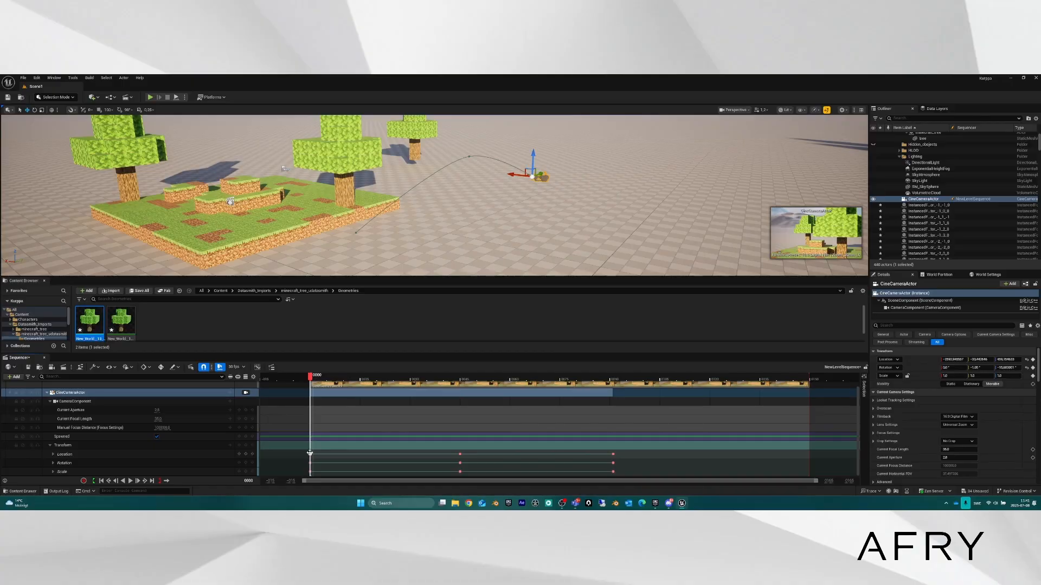
{"action": "left_click_drag", "start_coordinate": [307, 450], "coordinate": [621, 478]}
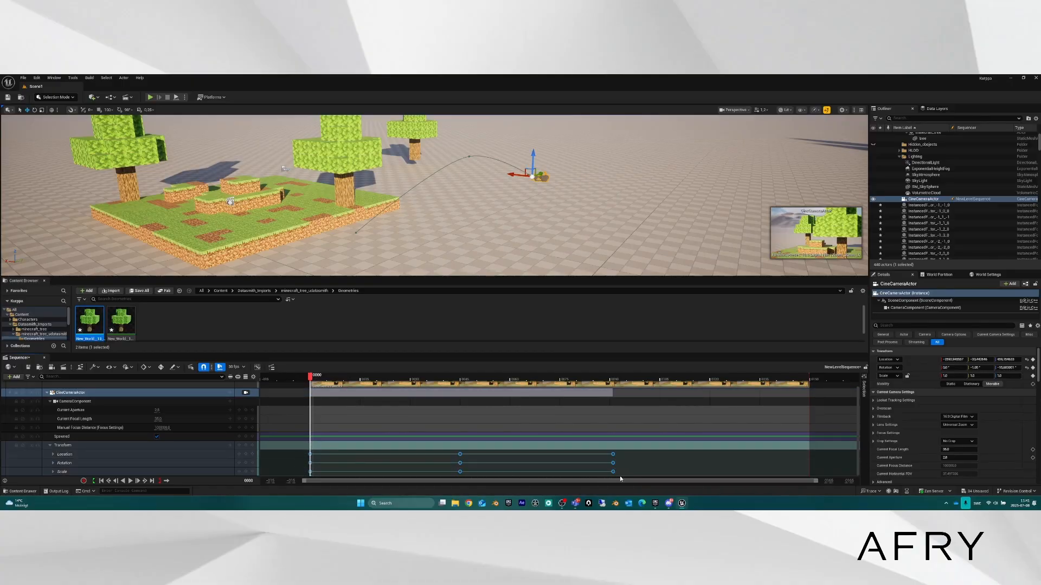
{"action": "right_click", "coordinate": [308, 453]}
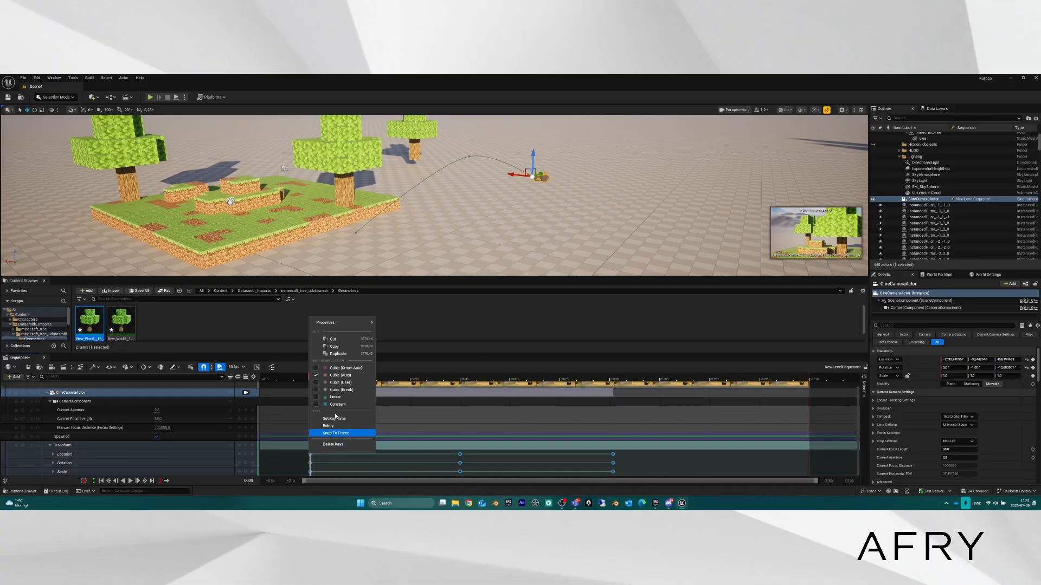
{"action": "left_click", "coordinate": [317, 400]}
{"action": "right_click_drag", "start_coordinate": [364, 226], "coordinate": [346, 238]}
{"action": "right_click_drag", "start_coordinate": [428, 212], "coordinate": [449, 211]}
{"action": "key", "text": "ctrl+z"}
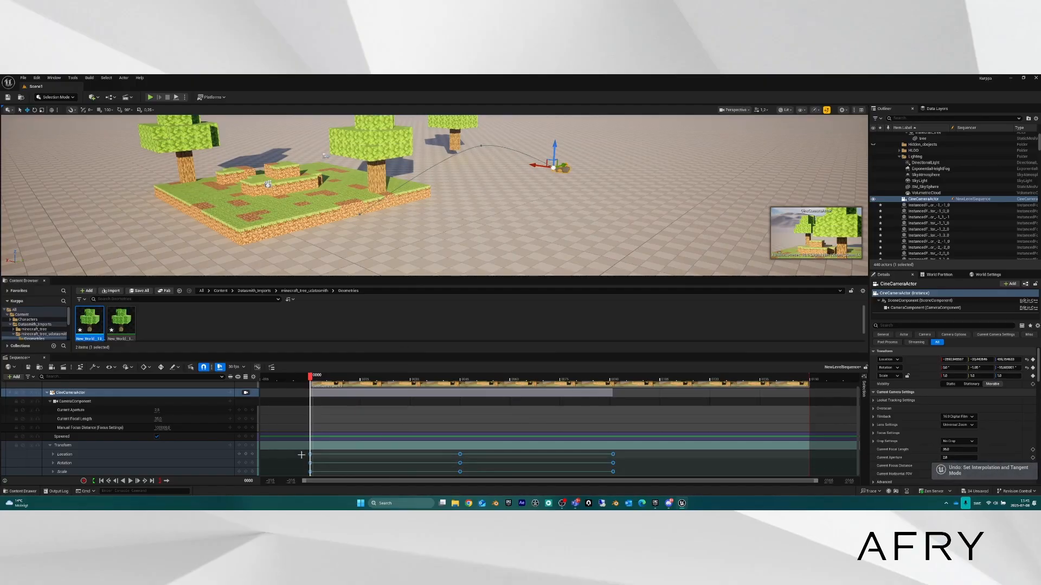
{"action": "left_click", "coordinate": [300, 457]}
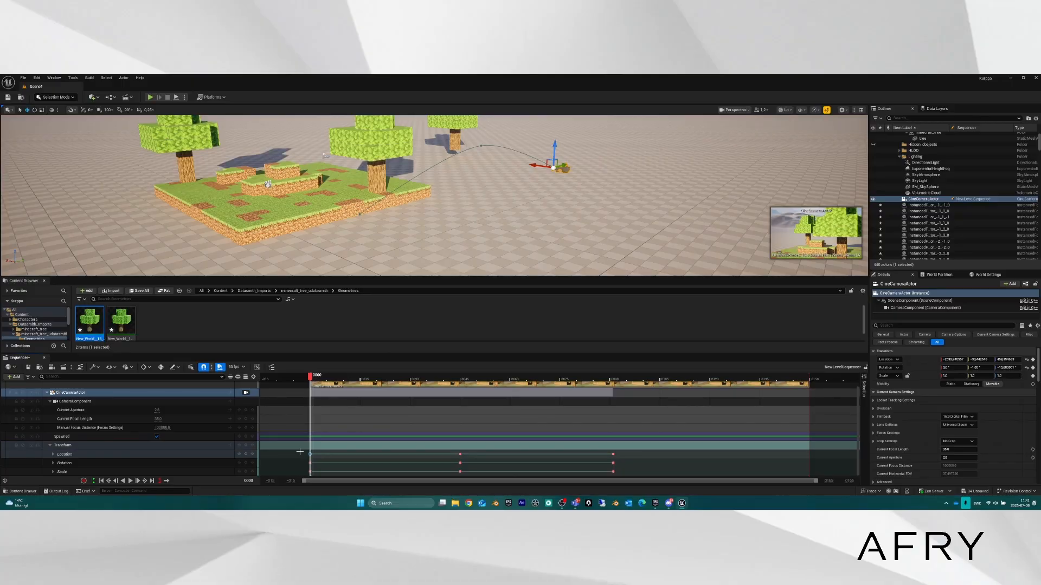
Make the frame 0000 key Linear, select the three end keys near 0091, and preview the move.
{"action": "right_click", "coordinate": [310, 454]}
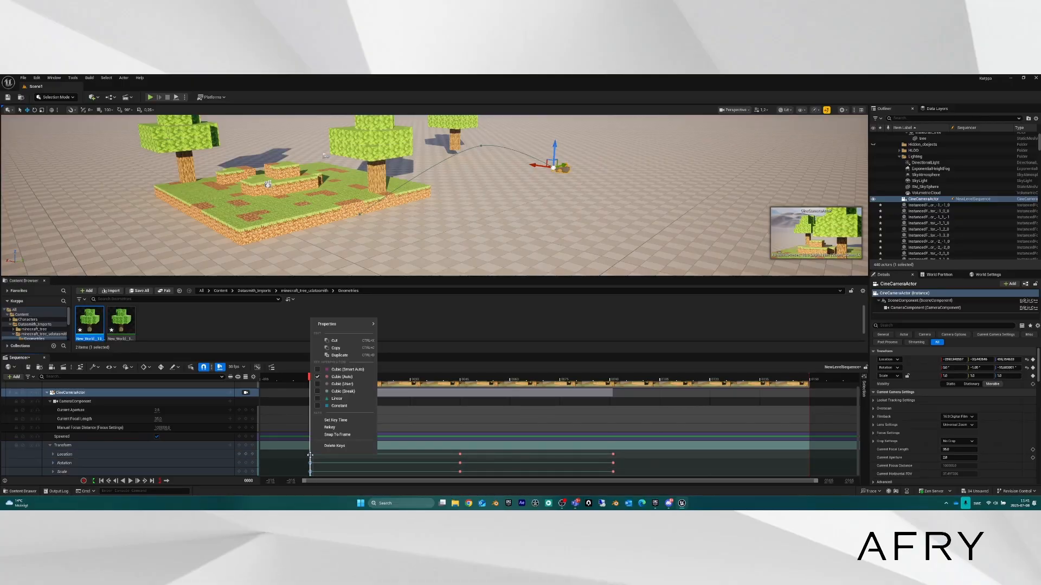
{"action": "left_click", "coordinate": [336, 399]}
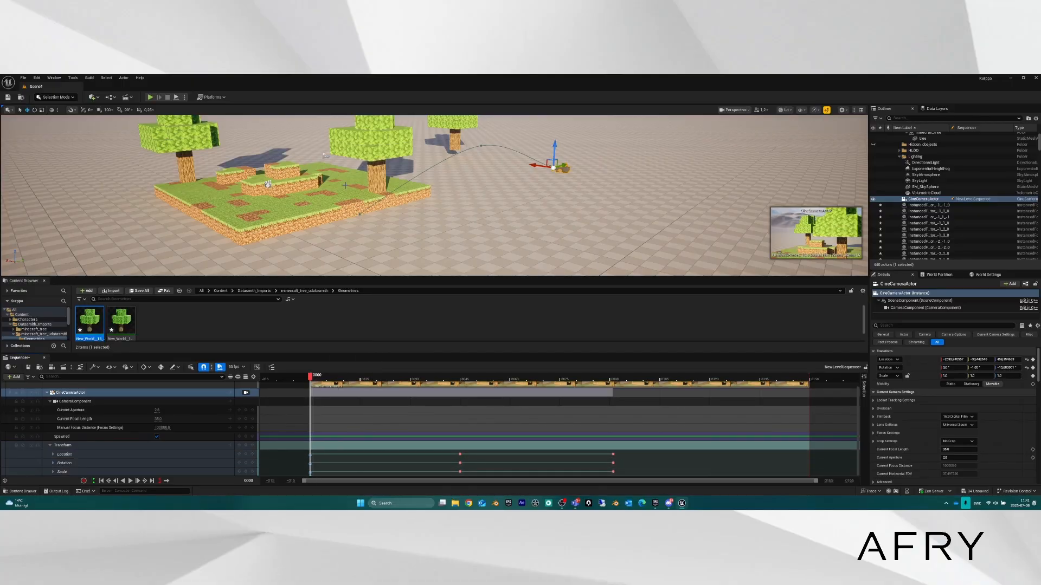
{"action": "right_click_drag", "start_coordinate": [303, 213], "coordinate": [358, 212]}
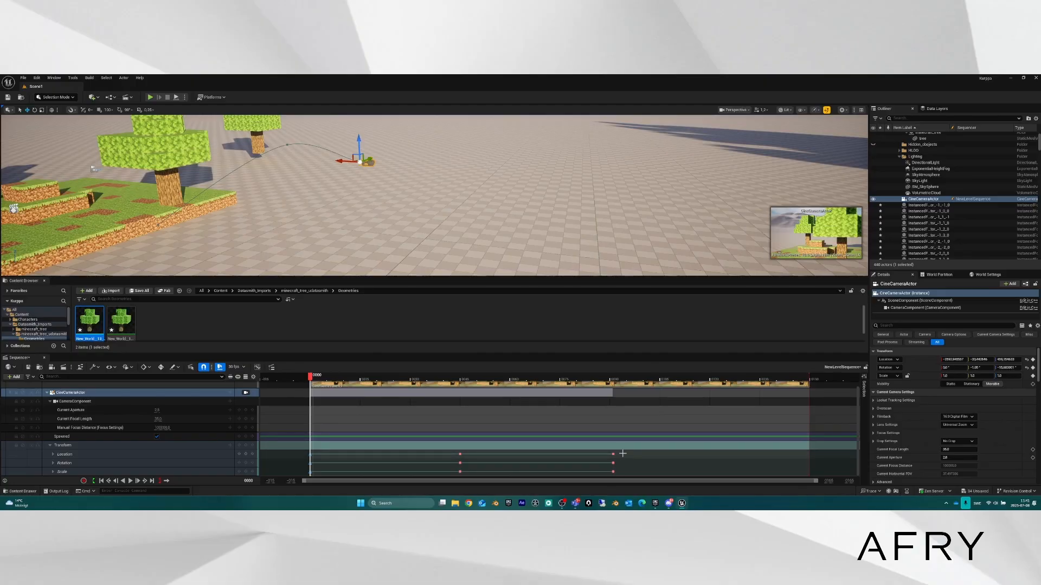
{"action": "left_click_drag", "start_coordinate": [622, 453], "coordinate": [605, 475]}
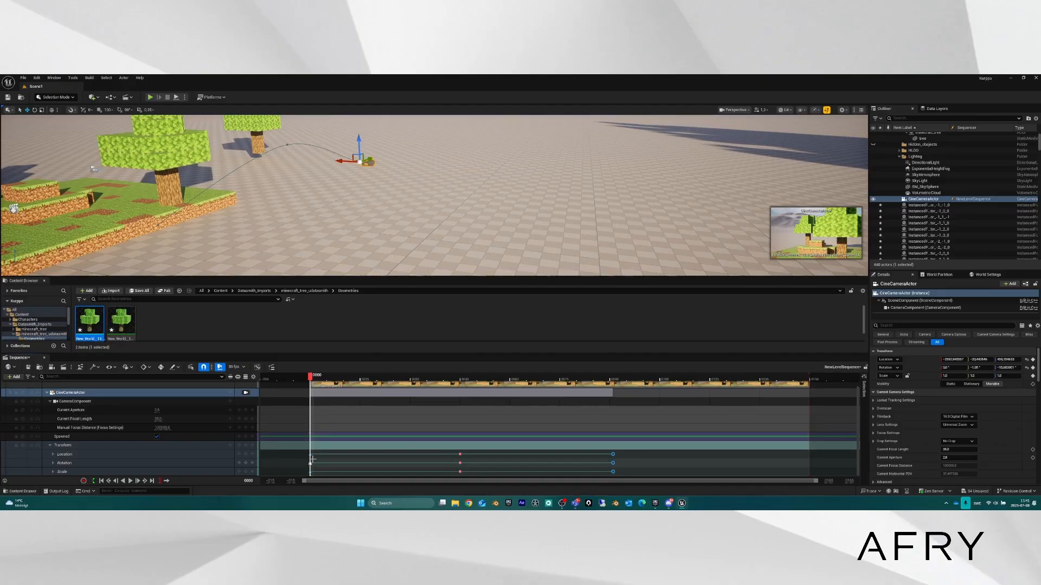
{"action": "right_click", "coordinate": [611, 453]}
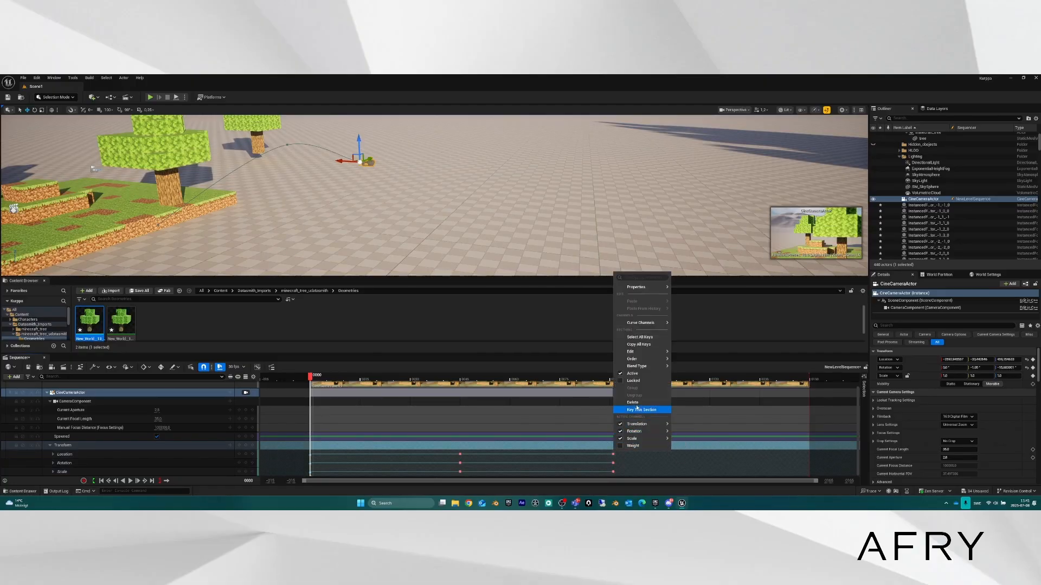
{"action": "left_click", "coordinate": [625, 466]}
{"action": "left_click_drag", "start_coordinate": [622, 453], "coordinate": [608, 474]}
{"action": "right_click", "coordinate": [612, 454]}
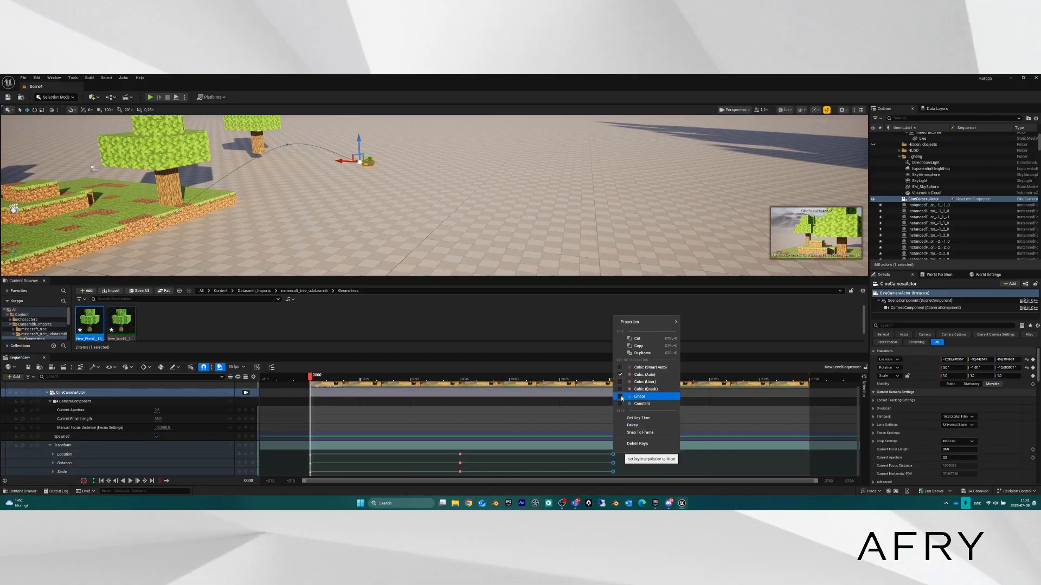
{"action": "left_click_drag", "start_coordinate": [310, 376], "coordinate": [423, 381]}
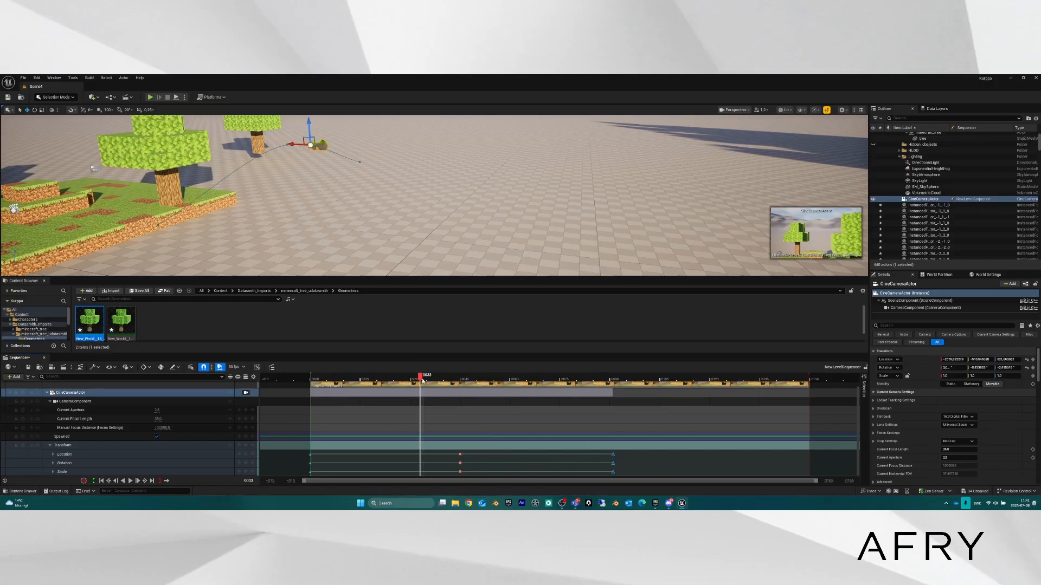
Add a Camera Cuts track, pilot the cine camera, lower Current Aperture and raise Current Focal Length to about 58.78.
{"action": "left_click", "coordinate": [246, 392]}
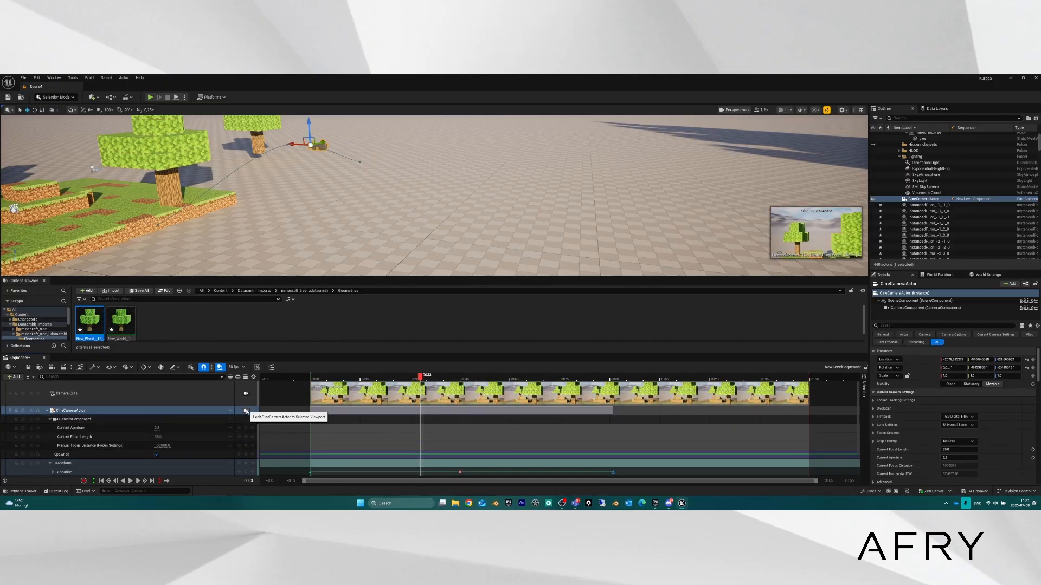
{"action": "left_click", "coordinate": [246, 411]}
{"action": "left_click_drag", "start_coordinate": [422, 376], "coordinate": [499, 380]}
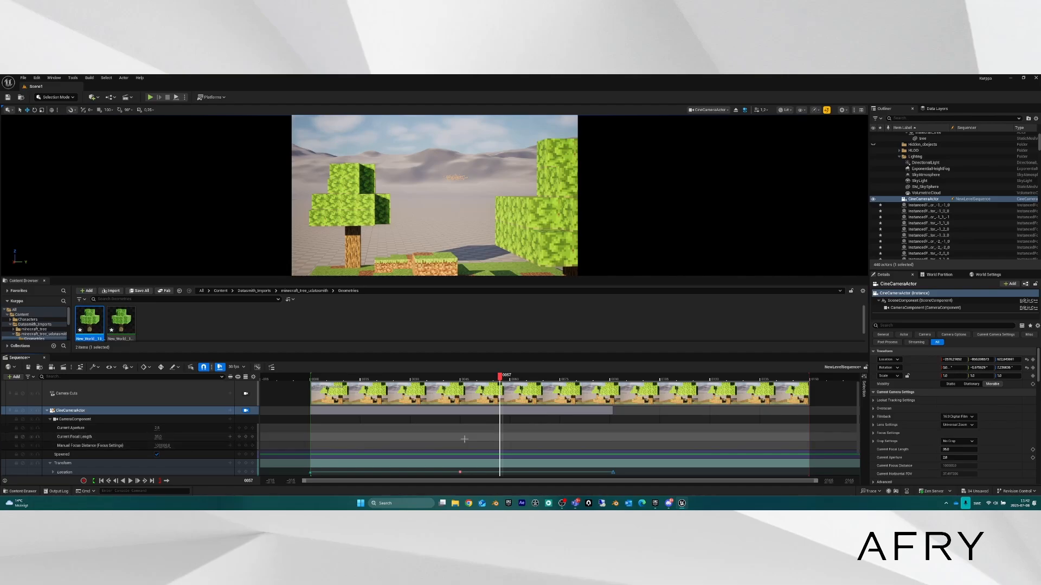
{"action": "left_click_drag", "start_coordinate": [500, 378], "coordinate": [318, 381]}
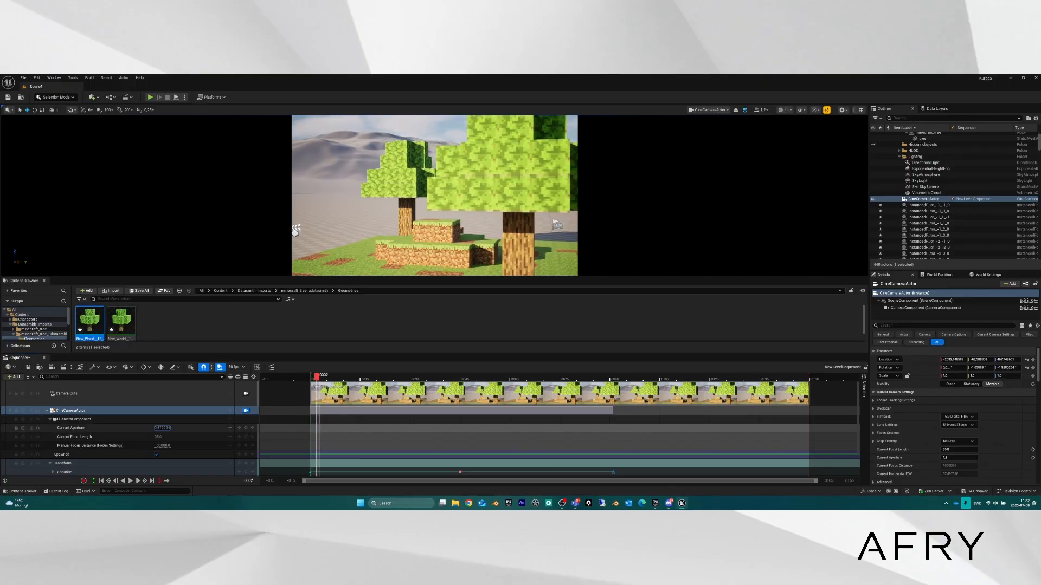
{"action": "left_click_drag", "start_coordinate": [162, 428], "coordinate": [153, 429]}
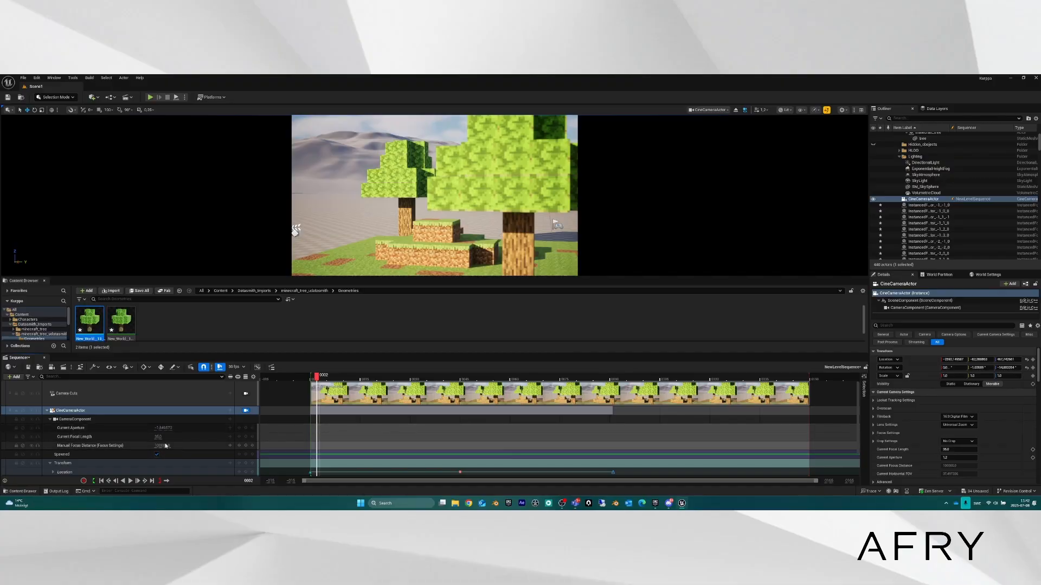
{"action": "left_click_drag", "start_coordinate": [158, 437], "coordinate": [190, 437]}
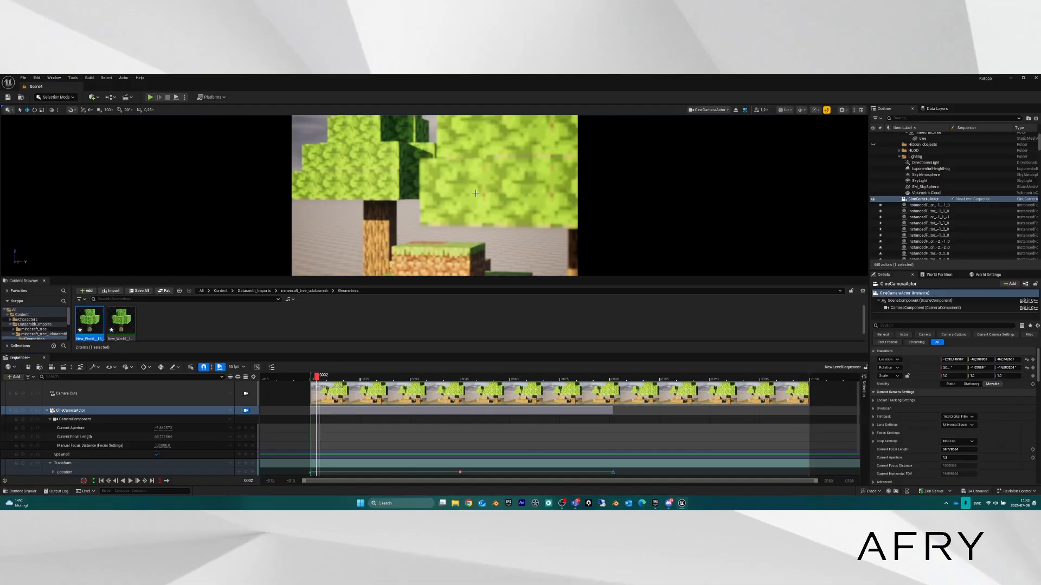
Fly the piloted camera back from the trees and key its Transform at frame 0002.
{"action": "key", "text": "s"}
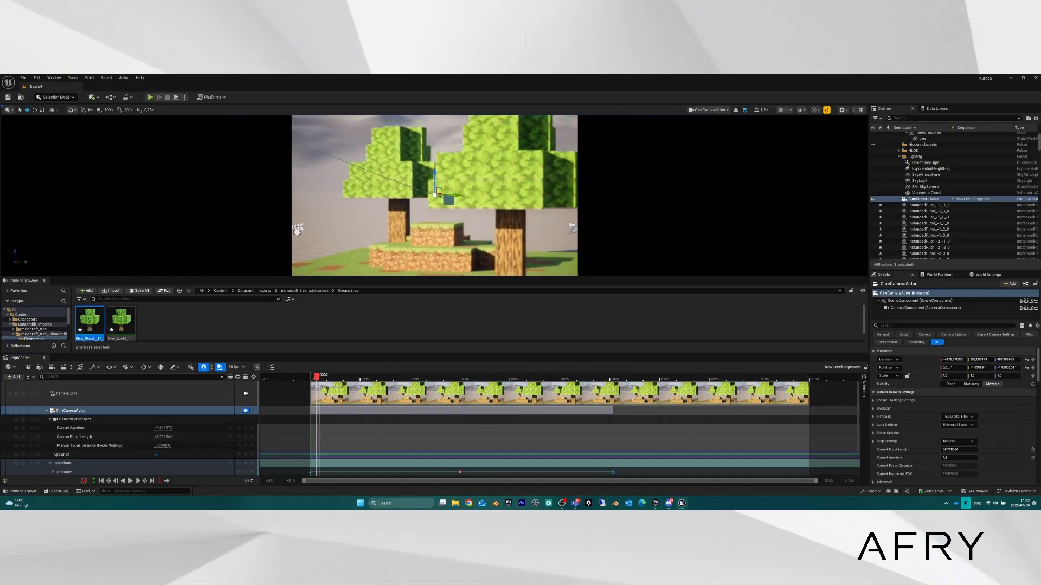
{"action": "right_click_drag", "start_coordinate": [435, 195], "coordinate": [434, 190]}
{"action": "key", "text": "s"}
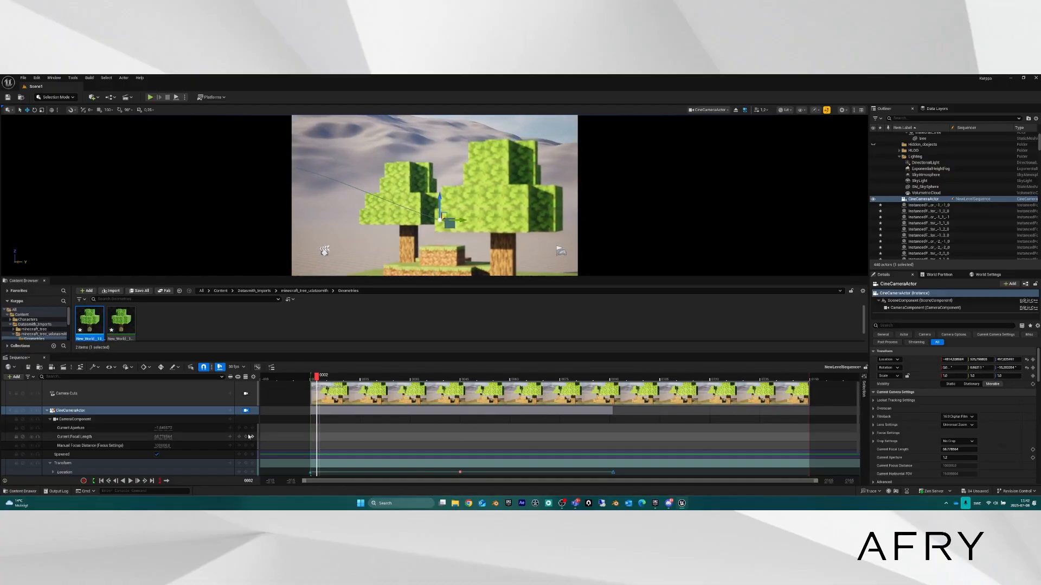
{"action": "scroll", "coordinate": [231, 435], "scroll_direction": "down", "scroll_amount": 2}
{"action": "left_click", "coordinate": [247, 446]}
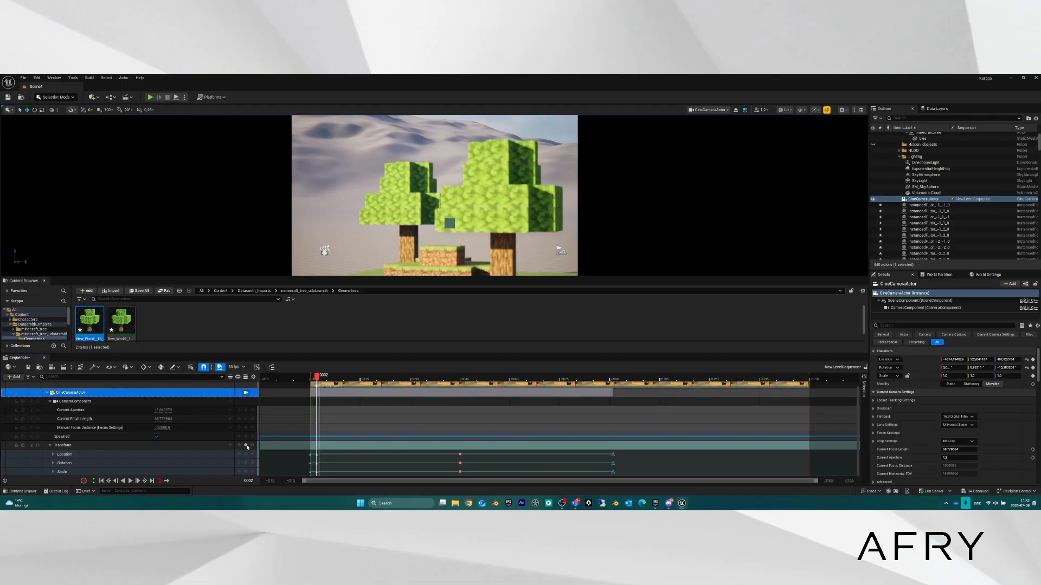
Raise Current Aperture to about 0.77, reposition the camera around the trees, and key its Transform again.
{"action": "left_click_drag", "start_coordinate": [164, 410], "coordinate": [168, 410]}
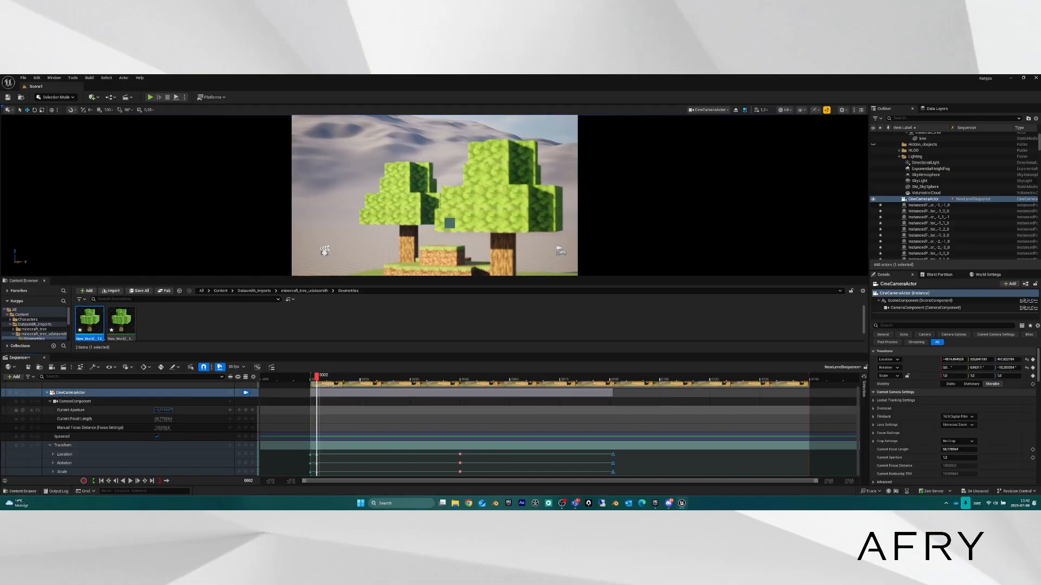
{"action": "left_click_drag", "start_coordinate": [163, 410], "coordinate": [208, 419]}
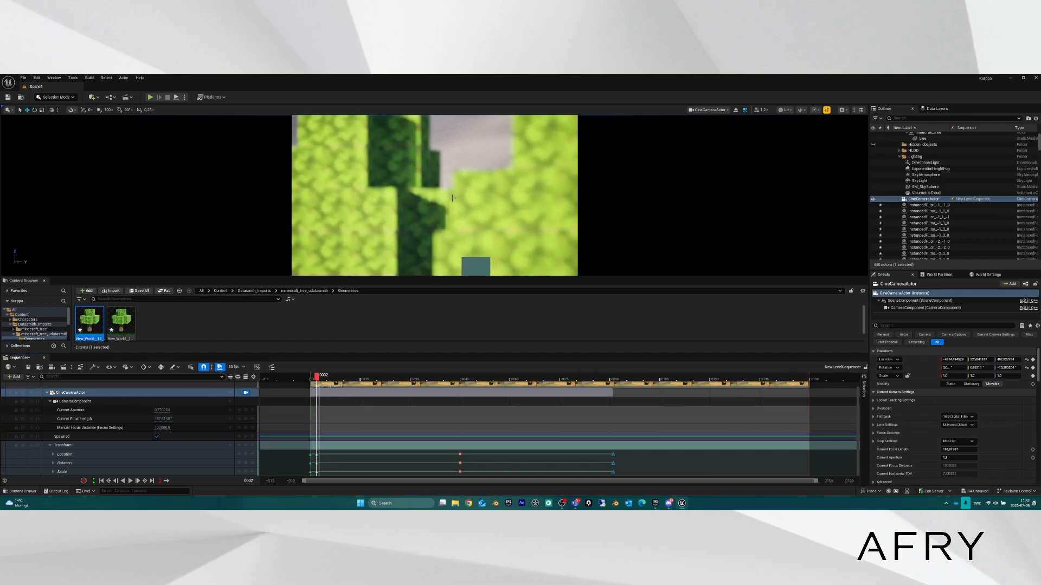
{"action": "key", "text": "s"}
{"action": "right_click_drag", "start_coordinate": [452, 198], "coordinate": [442, 200]}
{"action": "key", "text": "d"}
{"action": "key", "text": "s"}
{"action": "key", "text": "e"}
{"action": "key", "text": "d"}
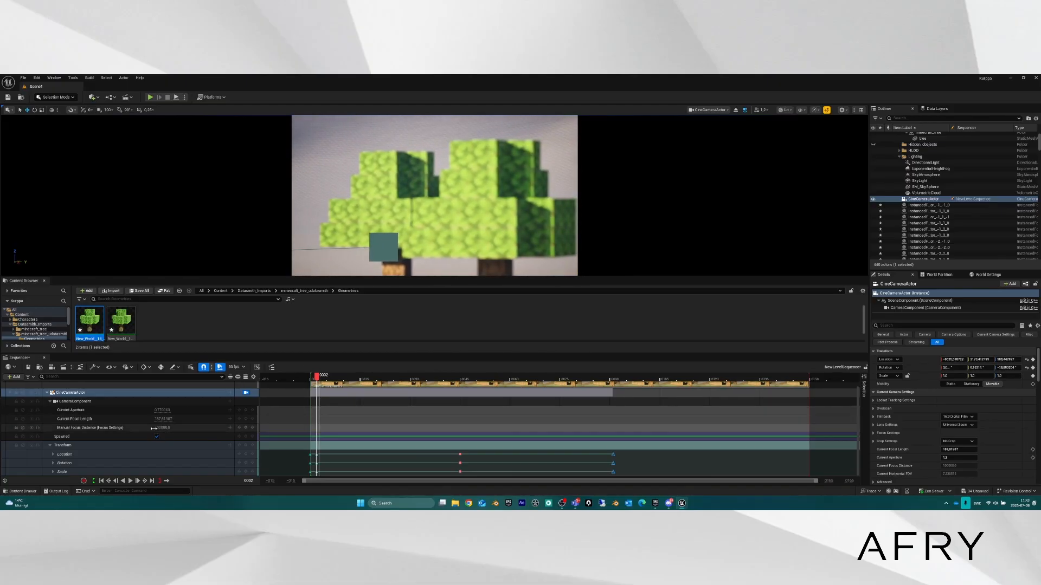
{"action": "left_click", "coordinate": [250, 446]}
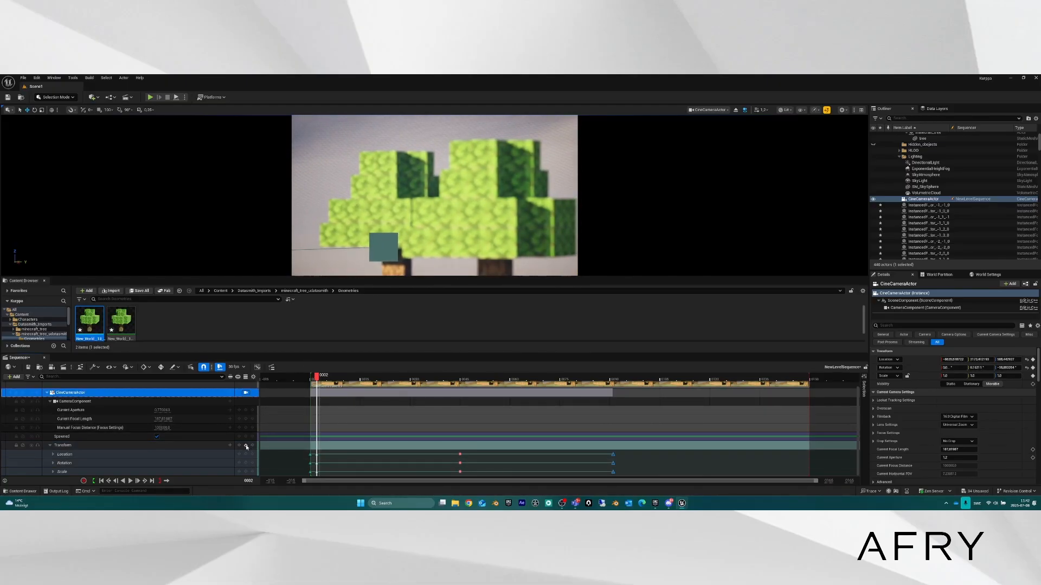
Drag the CameraComponent's Manual Focus Distance in Sequencer down to about 46559.
{"action": "mouse_move", "coordinate": [165, 427]}
{"action": "left_mouse_down"}
{"action": "mouse_move", "coordinate": [142, 428]}
{"action": "mouse_move", "coordinate": [174, 428]}
{"action": "mouse_move", "coordinate": [161, 411]}
{"action": "mouse_move", "coordinate": [161, 428]}
{"action": "left_mouse_up"}
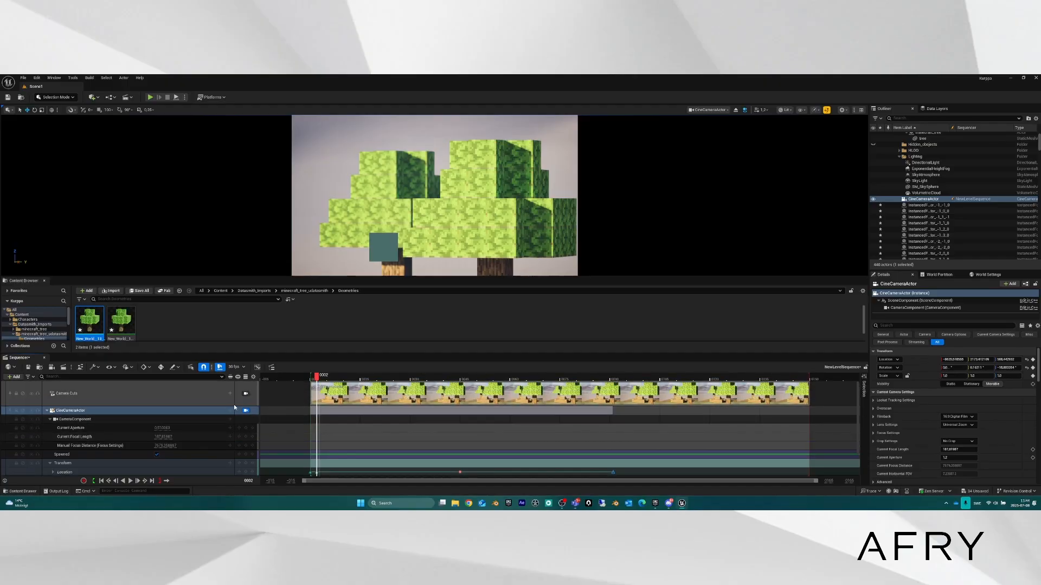
Delete all the camera's Transform keys and lower Current Focal Length to about 81.4.
{"action": "left_click_drag", "start_coordinate": [298, 449], "coordinate": [630, 470]}
{"action": "key", "text": "Delete"}
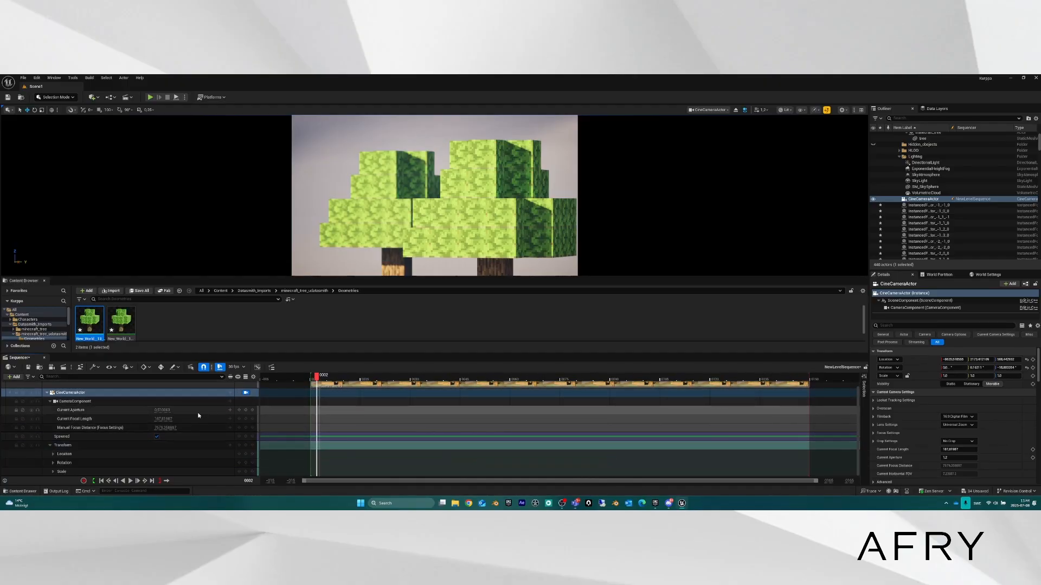
{"action": "right_click_drag", "start_coordinate": [461, 247], "coordinate": [448, 199]}
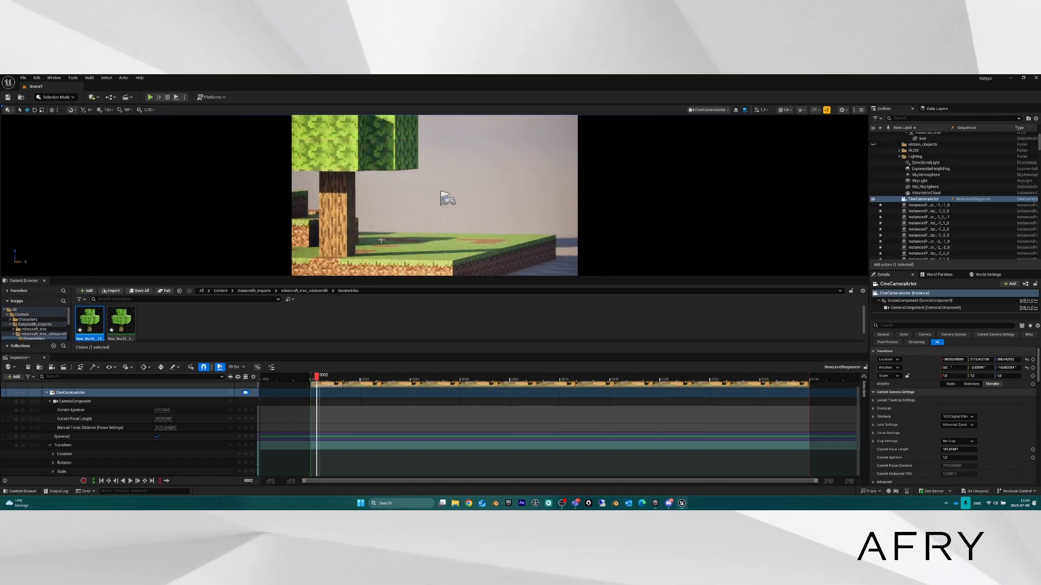
{"action": "left_click_drag", "start_coordinate": [163, 419], "coordinate": [129, 419]}
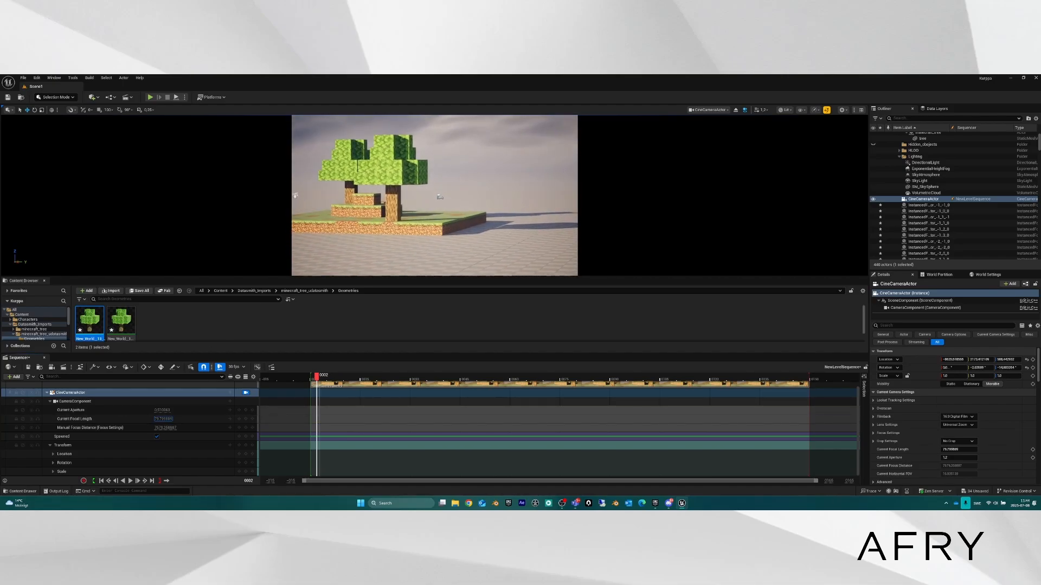
{"action": "key", "text": "a"}
{"action": "mouse_move", "coordinate": [445, 217]}
{"action": "right_mouse_down"}
{"action": "mouse_move", "coordinate": [436, 212]}
{"action": "mouse_move", "coordinate": [451, 206]}
{"action": "right_mouse_up"}
Fly the piloted camera forward, back and sideways until it frames the whole voxel tree.
{"action": "key", "text": "w"}
{"action": "key", "text": "d"}
{"action": "key", "text": "w"}
{"action": "key", "text": "s"}
{"action": "key", "text": "a"}
{"action": "key", "text": "d"}
{"action": "key", "text": "s"}
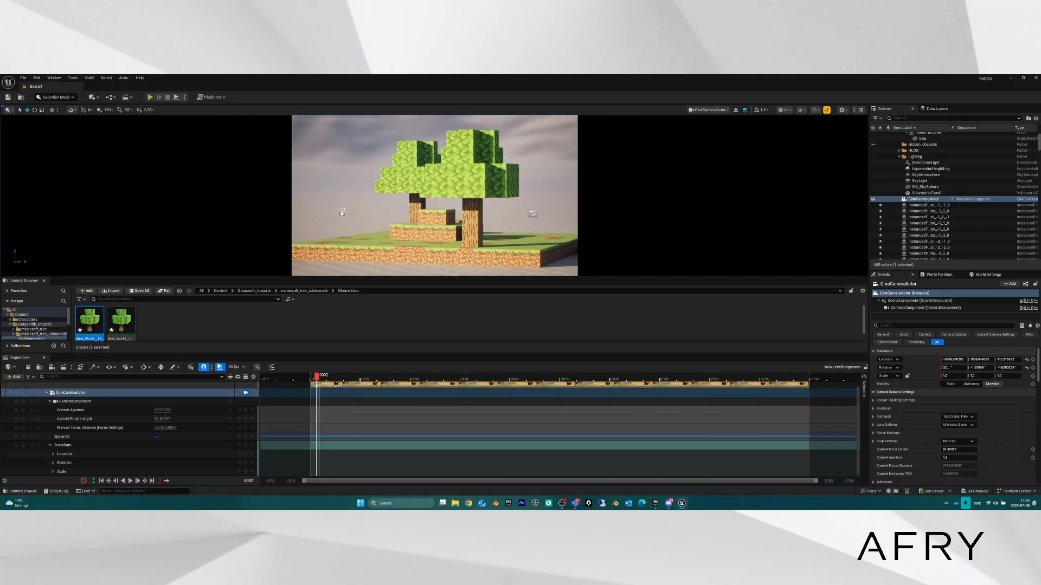
{"action": "key", "text": "w"}
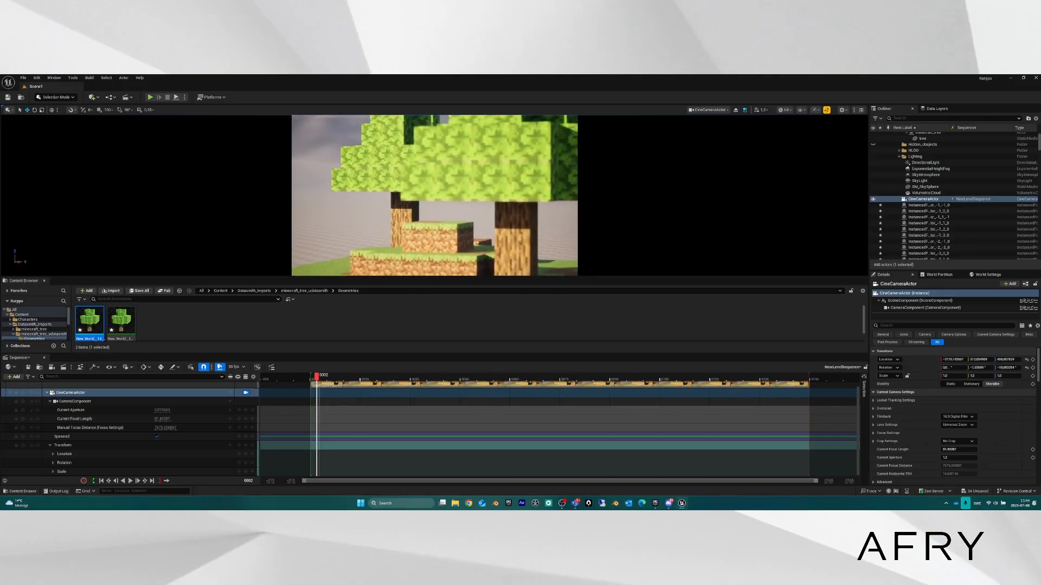
{"action": "key", "text": "s"}
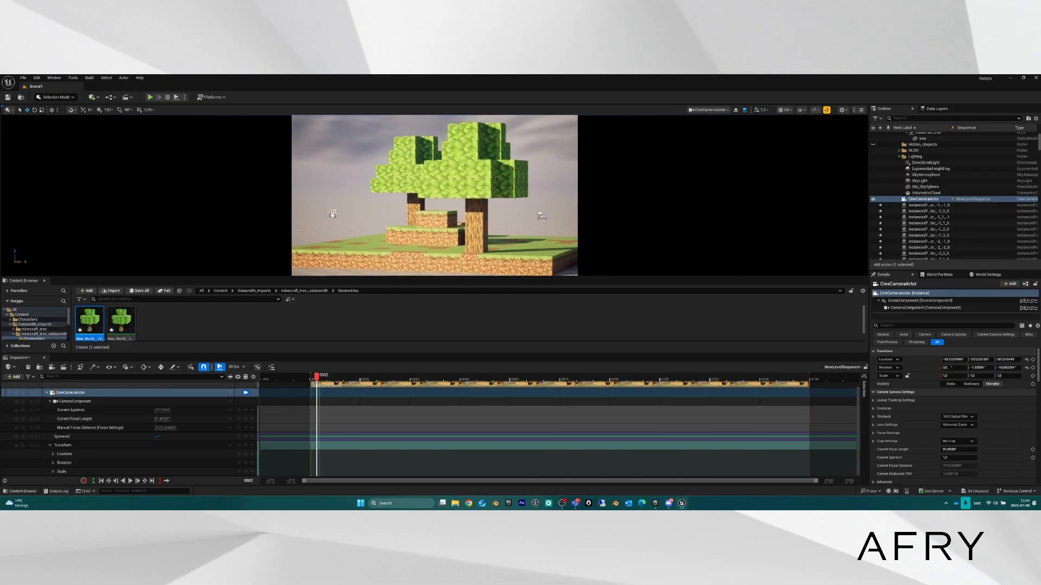
{"action": "key", "text": "w"}
{"action": "key", "text": "s"}
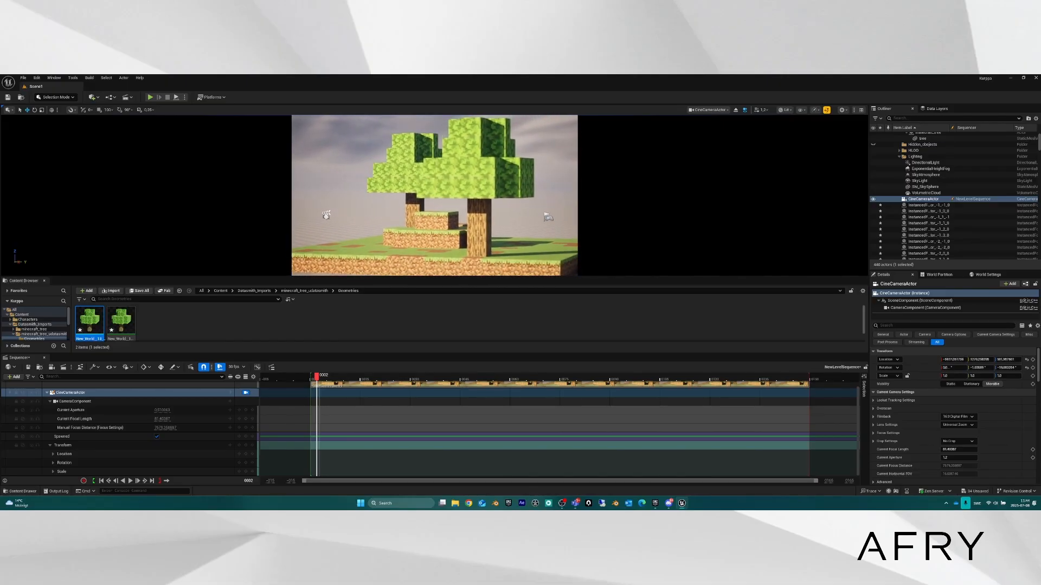
{"action": "key", "text": "w"}
{"action": "key", "text": "s"}
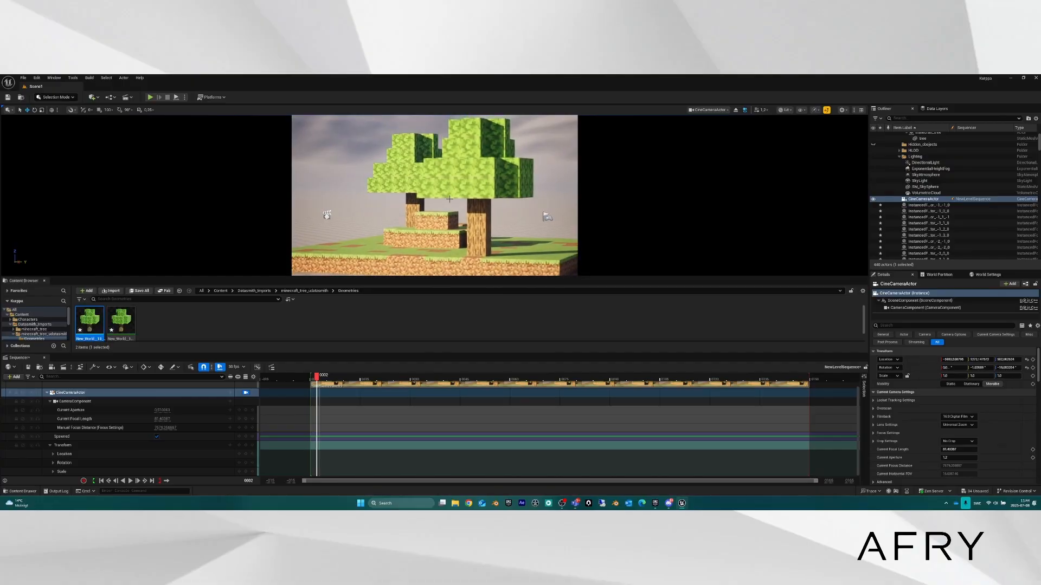
Key the wide shot's Transform at frame 0, then key a close-up at frame 150.
{"action": "left_click_drag", "start_coordinate": [316, 376], "coordinate": [310, 376]}
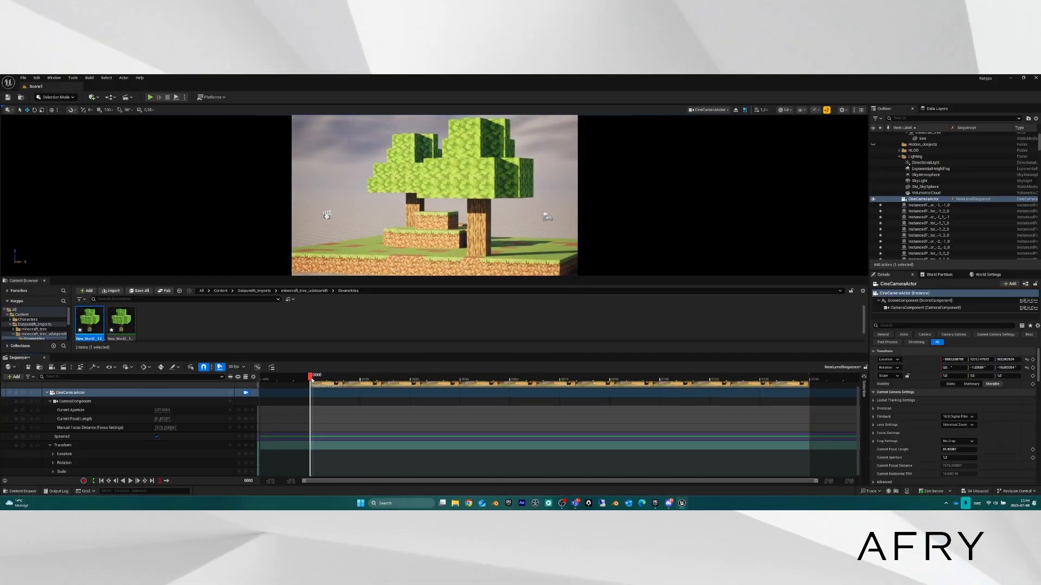
{"action": "left_click", "coordinate": [247, 445]}
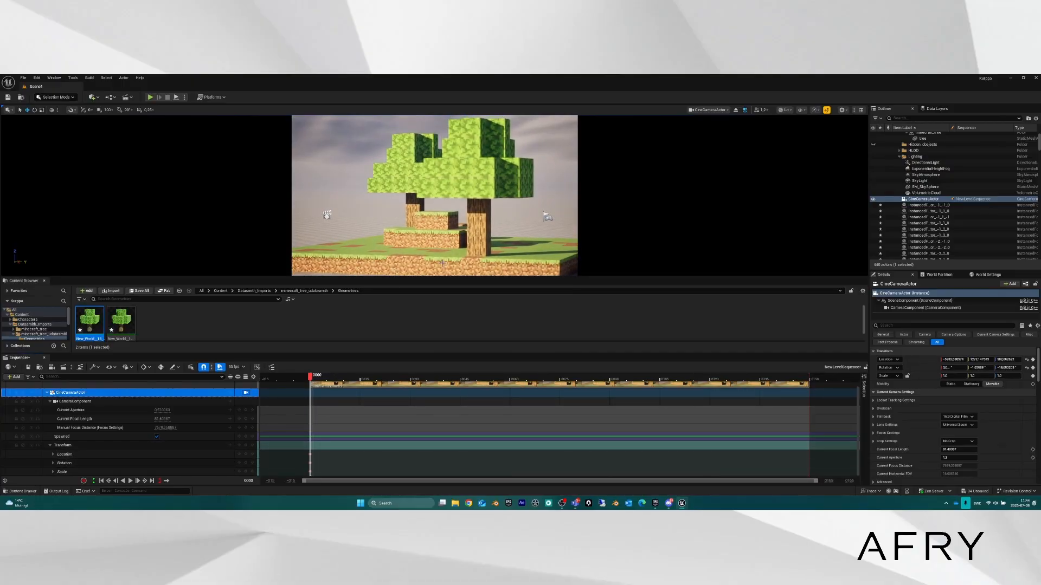
{"action": "left_click_drag", "start_coordinate": [312, 376], "coordinate": [811, 381]}
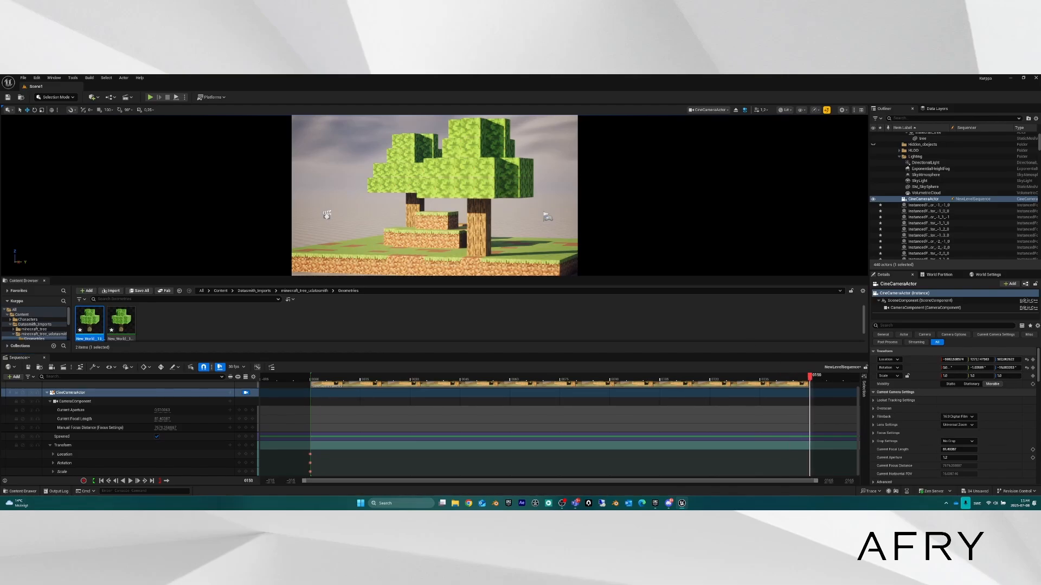
{"action": "key", "text": "w"}
{"action": "right_click_drag", "start_coordinate": [491, 182], "coordinate": [491, 183]}
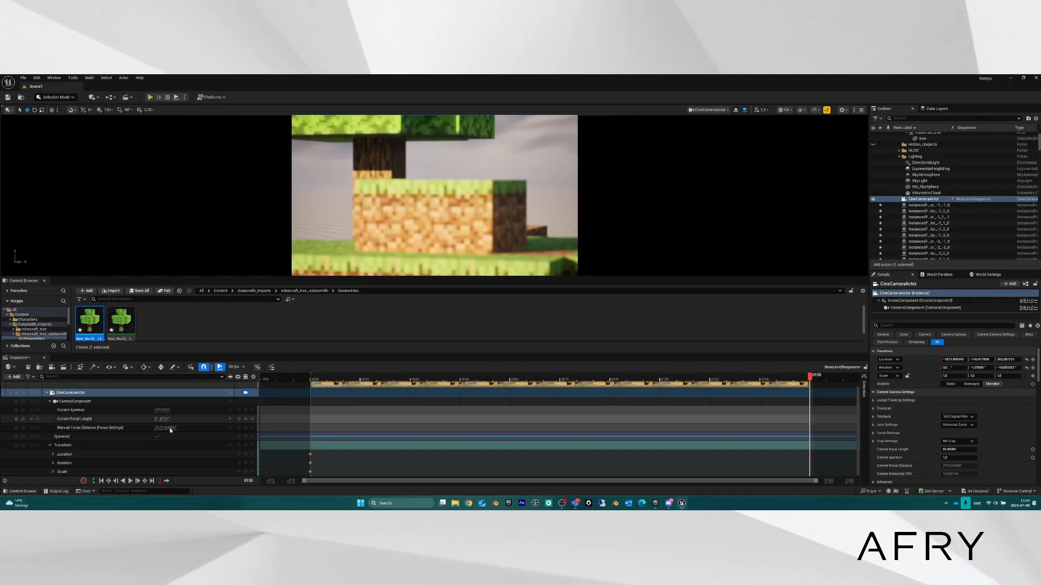
{"action": "left_click", "coordinate": [245, 445]}
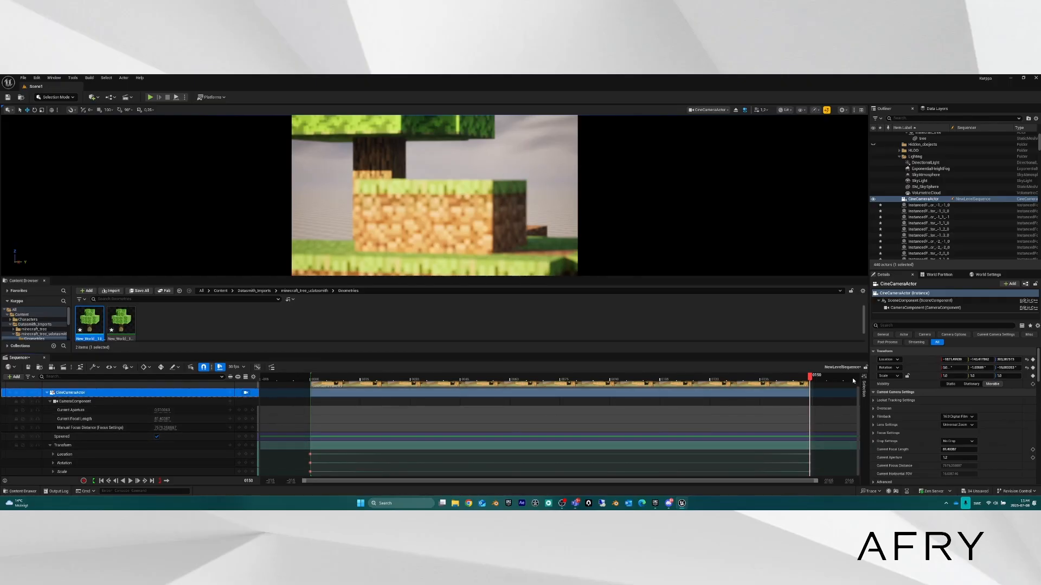
Rewind, play back the push-in, return to the first frame and collapse the Transform channels.
{"action": "left_click_drag", "start_coordinate": [810, 377], "coordinate": [312, 371]}
{"action": "key", "text": "space"}
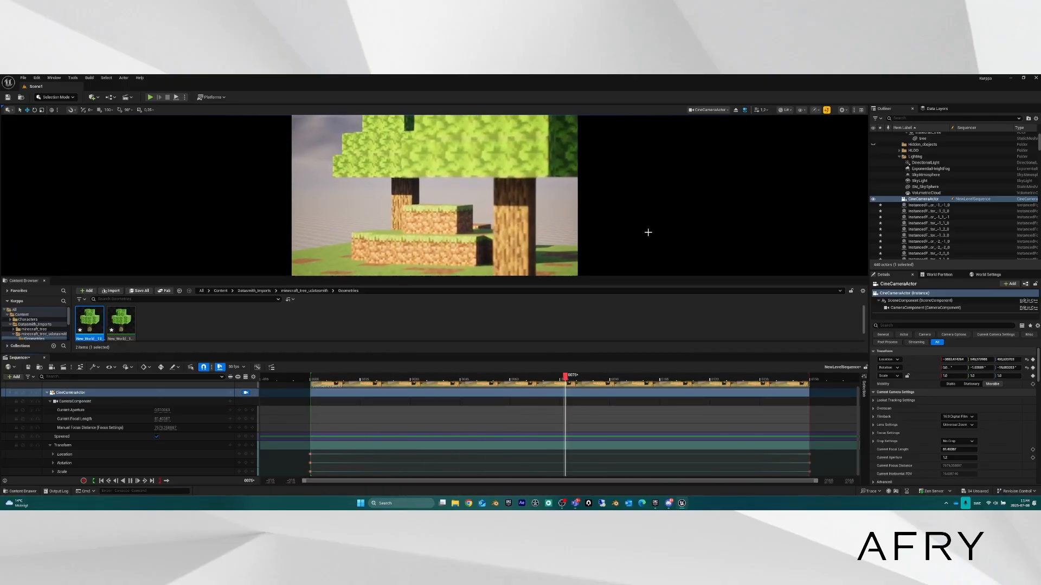
{"action": "key", "text": "space"}
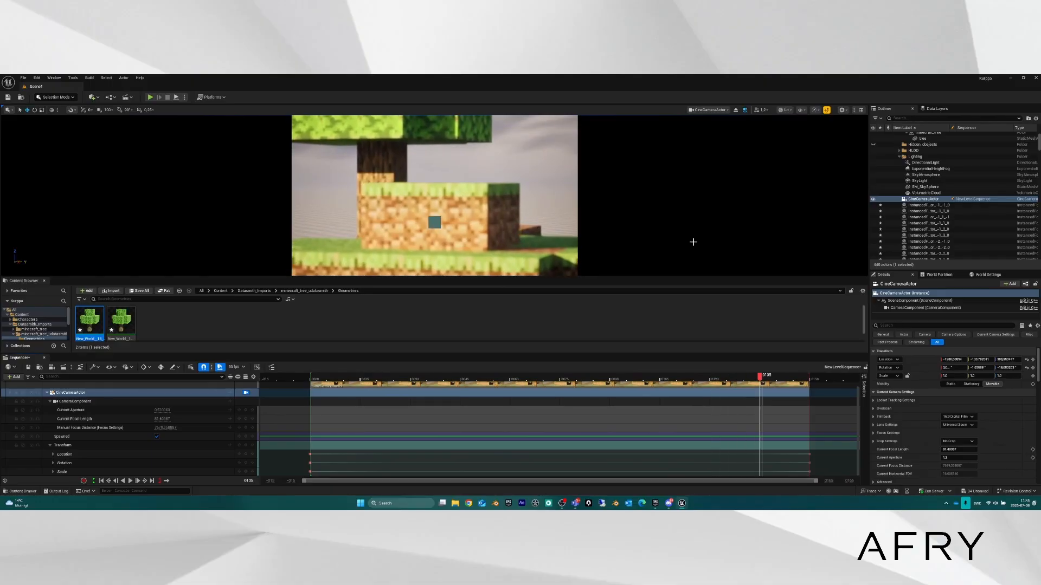
{"action": "left_click_drag", "start_coordinate": [764, 378], "coordinate": [312, 377]}
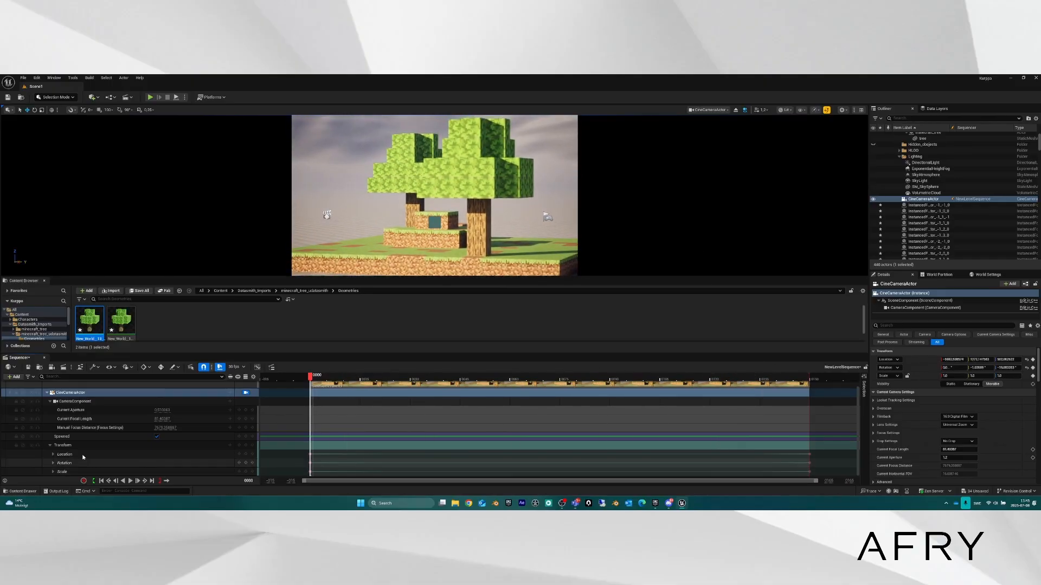
{"action": "left_click", "coordinate": [50, 445]}
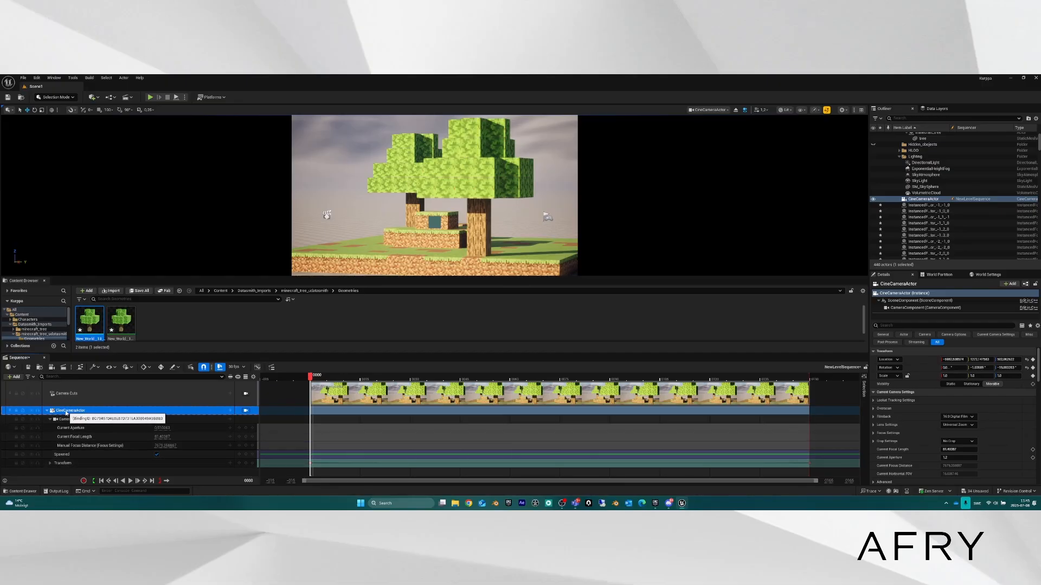
Add an Additive section to the CineCameraActor's Transform track.
{"action": "left_click", "coordinate": [231, 411]}
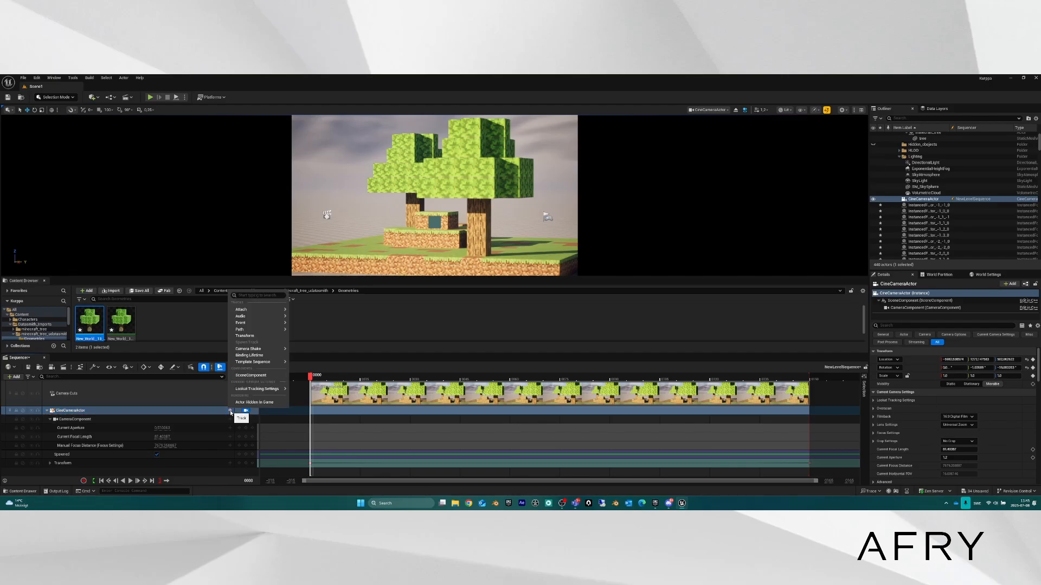
{"action": "left_click", "coordinate": [250, 336]}
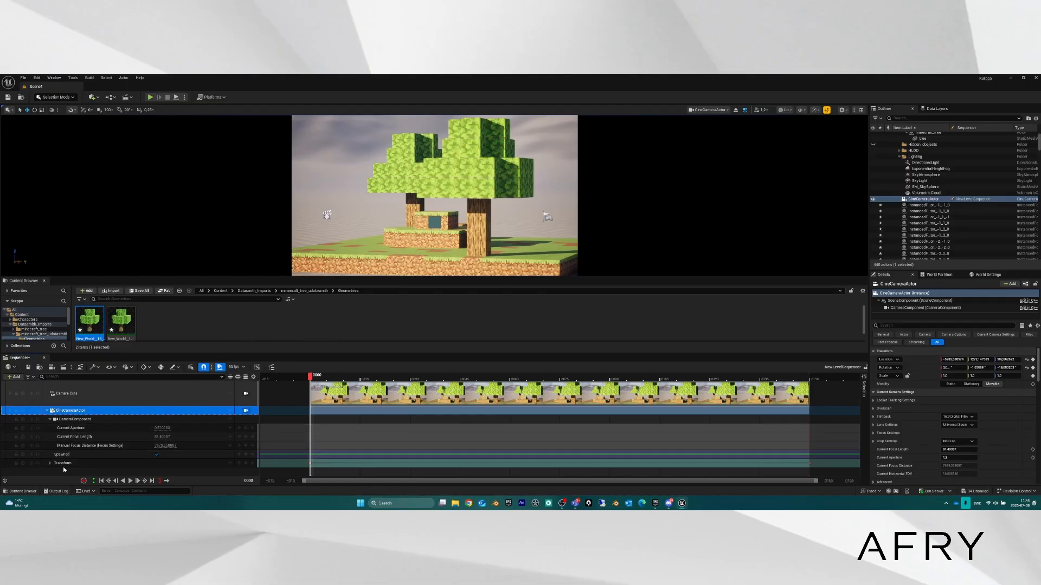
{"action": "left_click", "coordinate": [230, 464]}
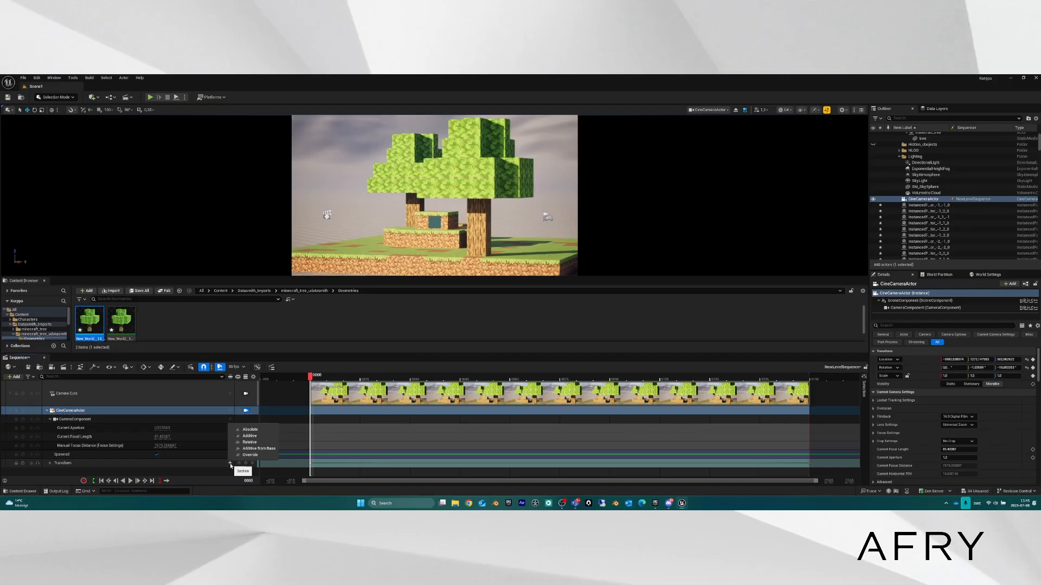
{"action": "left_click", "coordinate": [70, 464]}
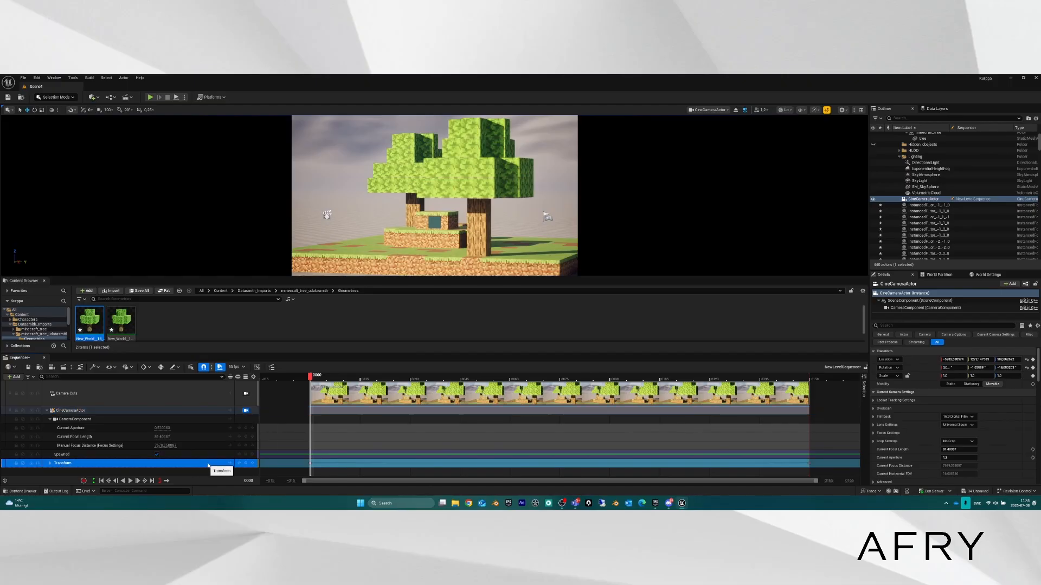
{"action": "left_click", "coordinate": [230, 464]}
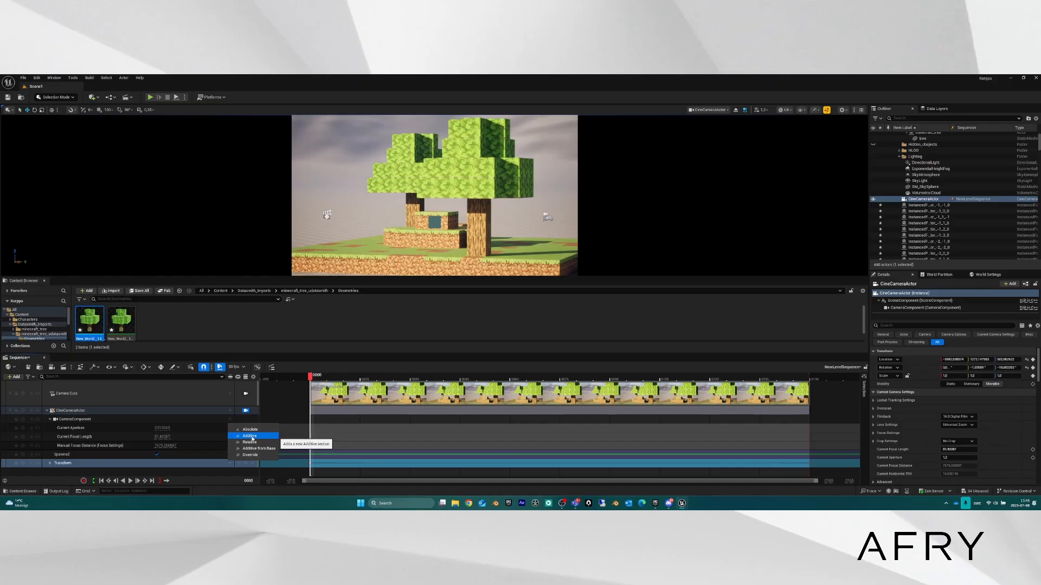
{"action": "left_click", "coordinate": [250, 436]}
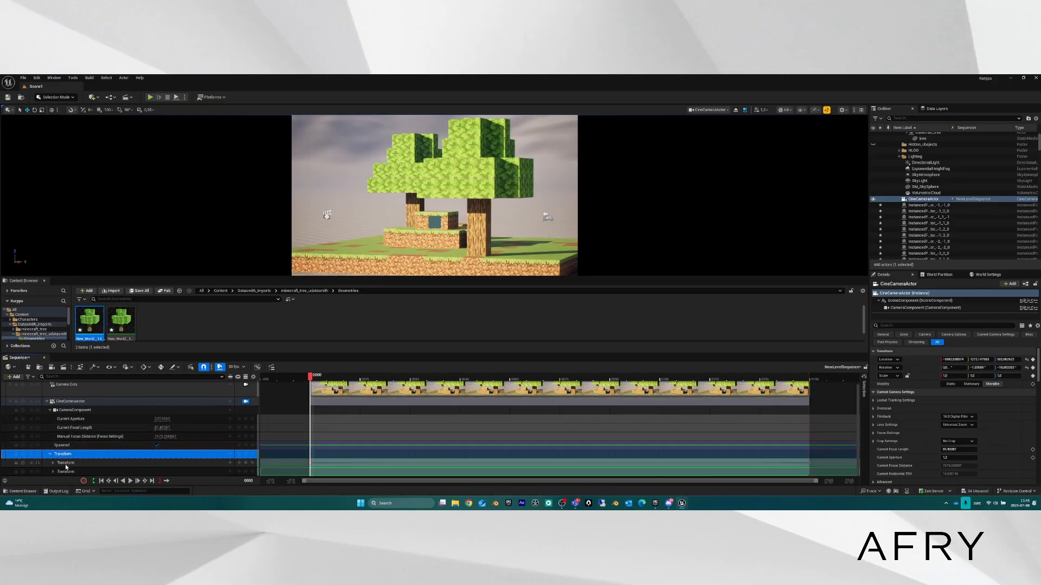
Expand the new additive Transform section to reveal its Location X, Y and Z channels.
{"action": "left_click", "coordinate": [84, 463]}
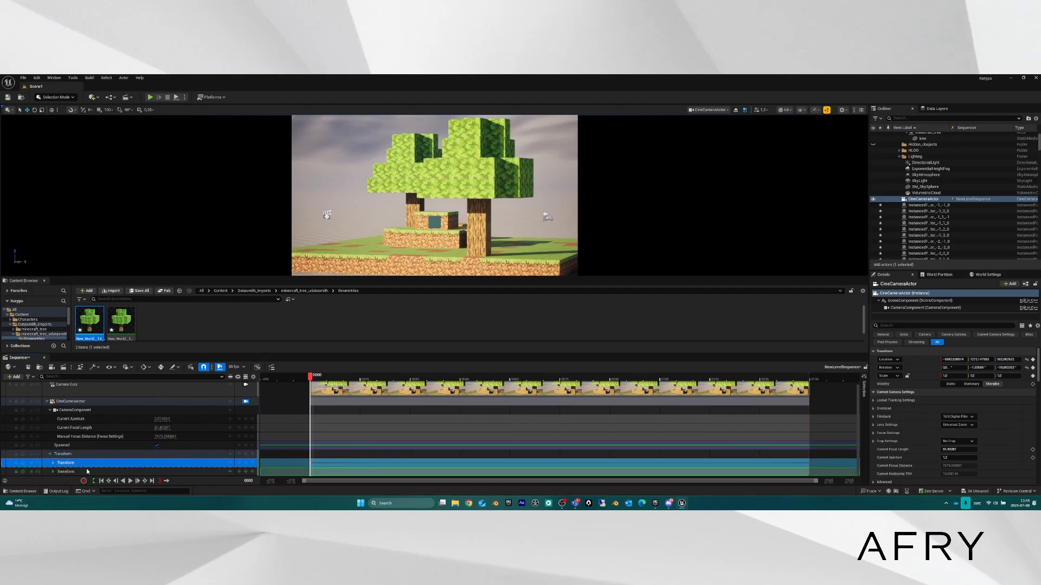
{"action": "left_click", "coordinate": [70, 473]}
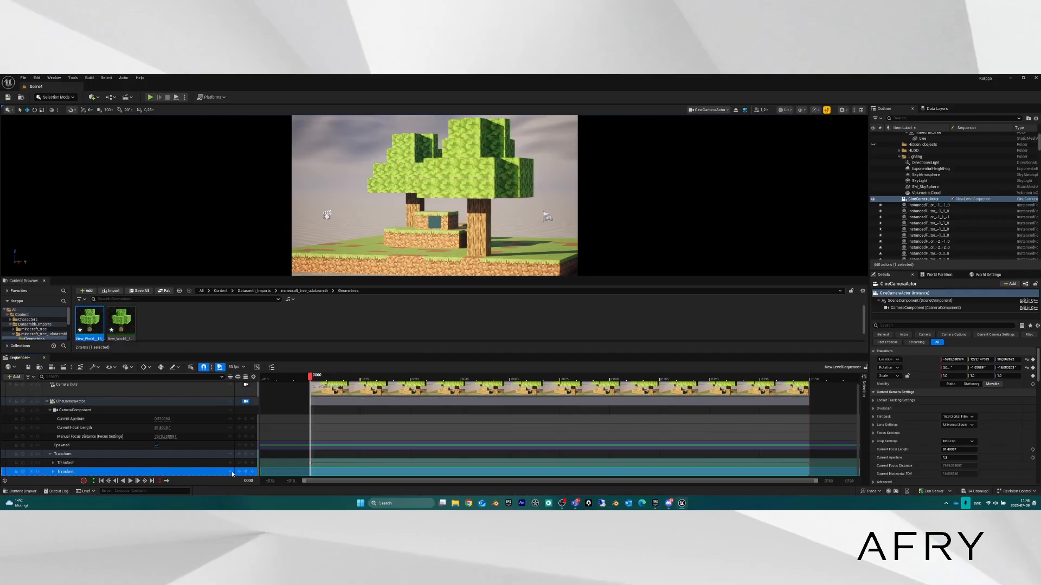
{"action": "double_click", "coordinate": [68, 471]}
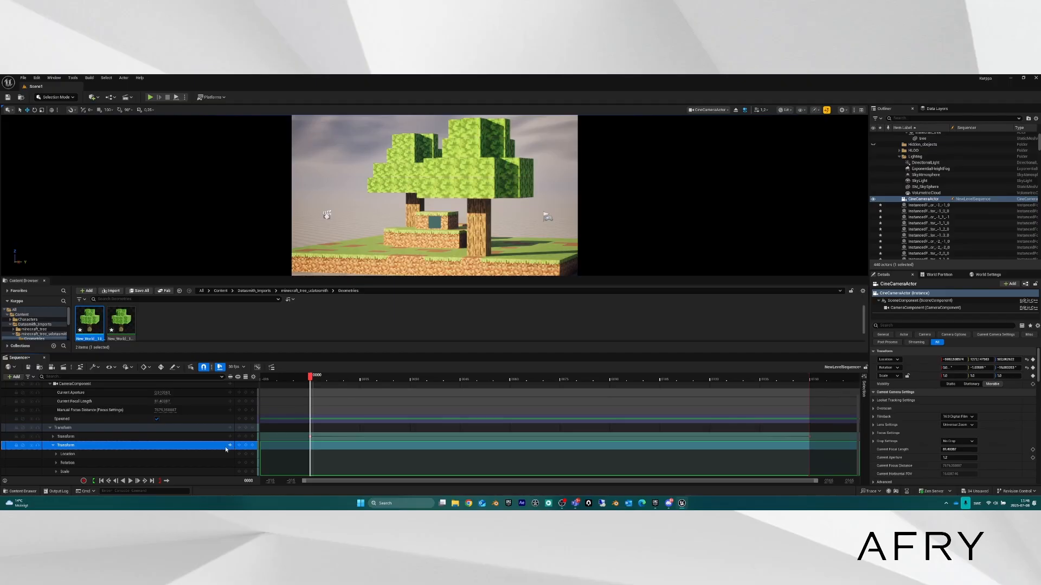
{"action": "left_click", "coordinate": [57, 454]}
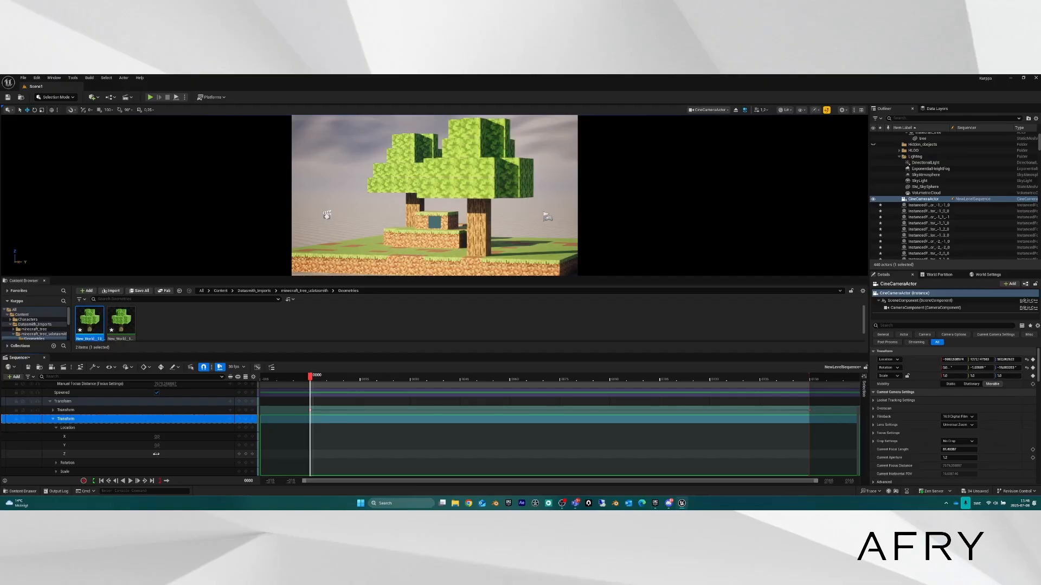
{"action": "right_click", "coordinate": [156, 454]}
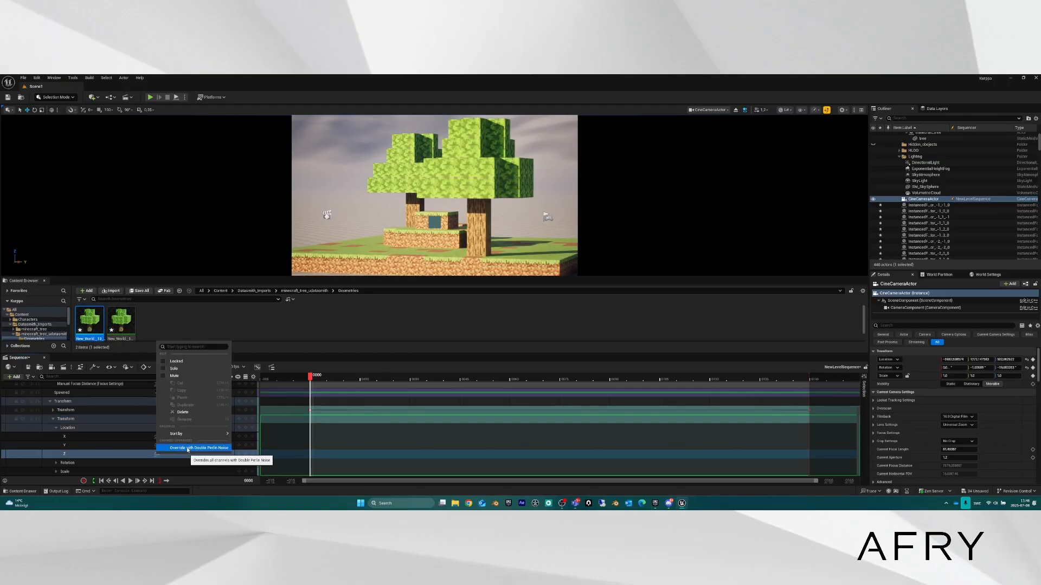
{"action": "left_click", "coordinate": [182, 448]}
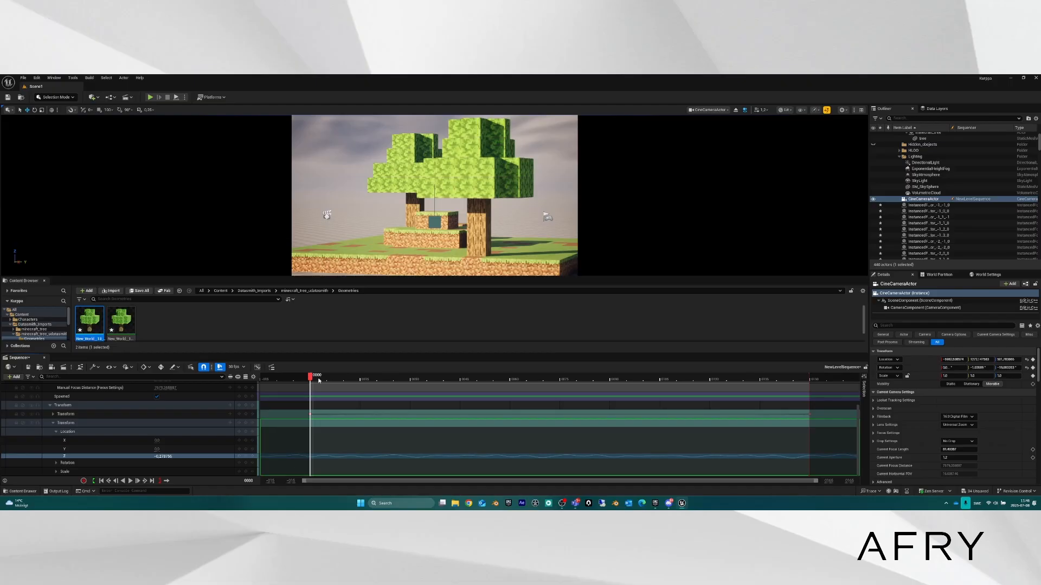
{"action": "key", "text": "space"}
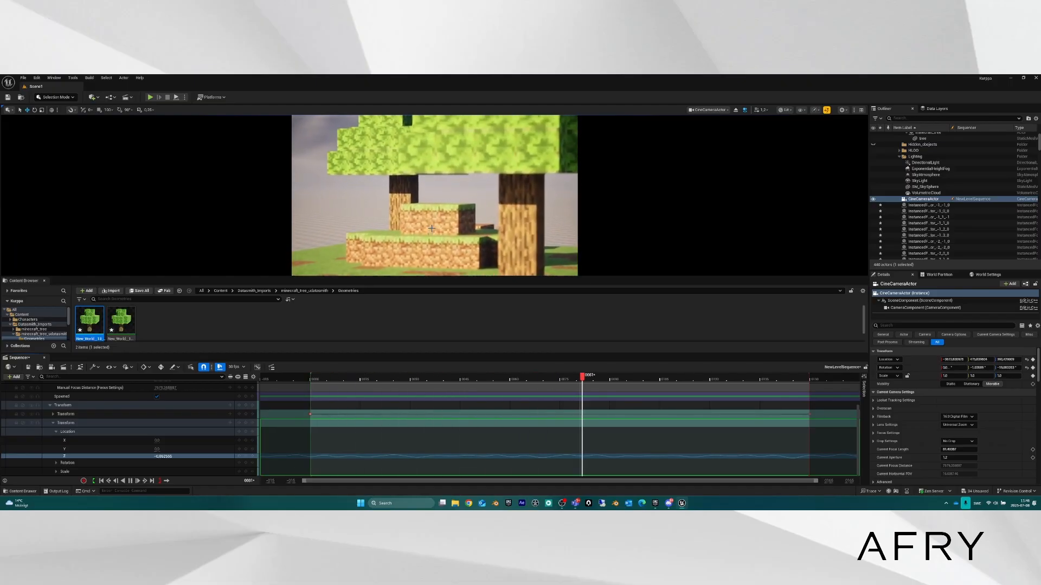
{"action": "key", "text": "space"}
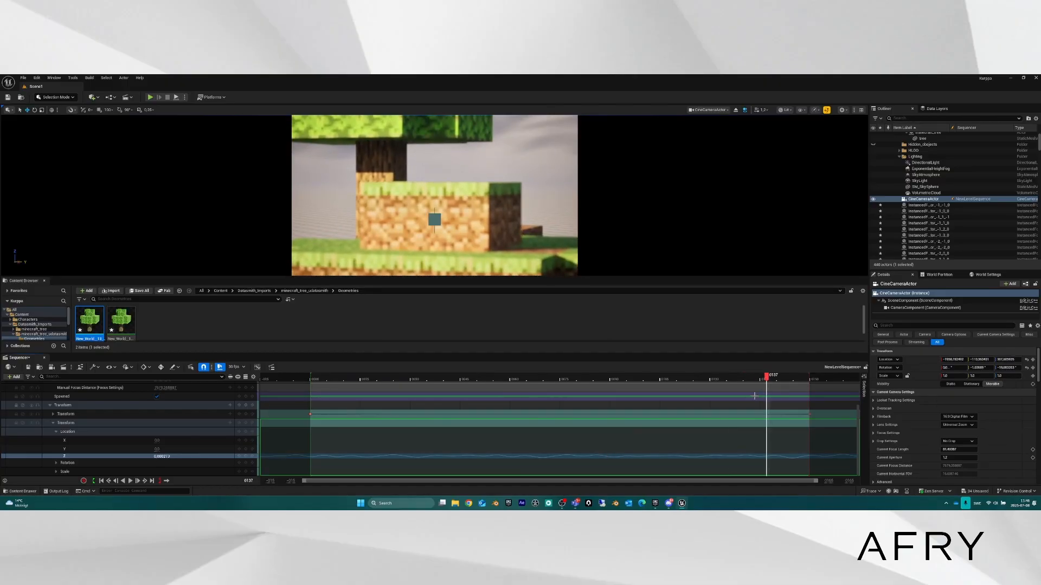
{"action": "left_click", "coordinate": [386, 378]}
{"action": "left_click_drag", "start_coordinate": [364, 379], "coordinate": [317, 387]}
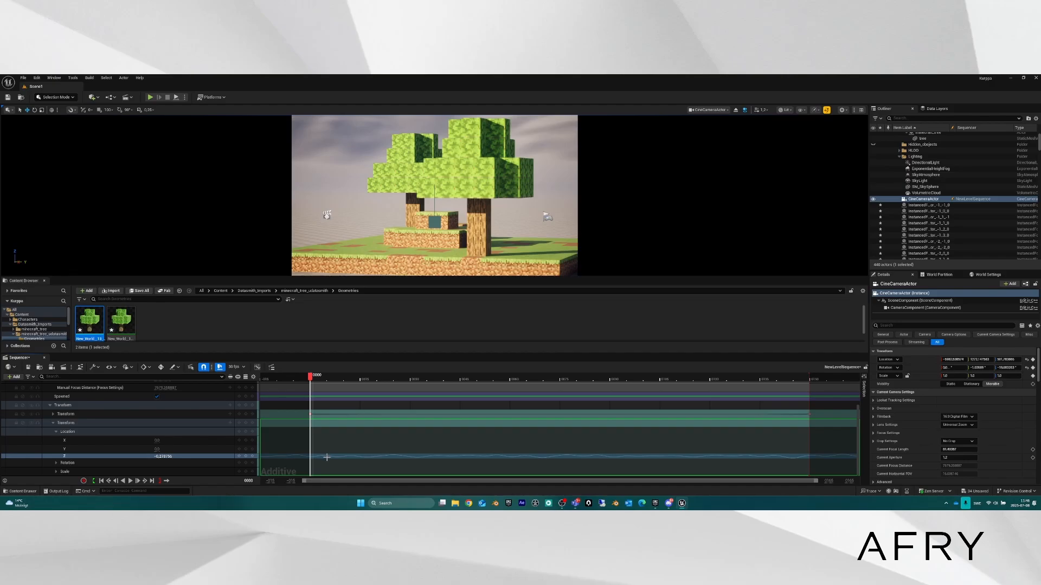
{"action": "right_click", "coordinate": [329, 456]}
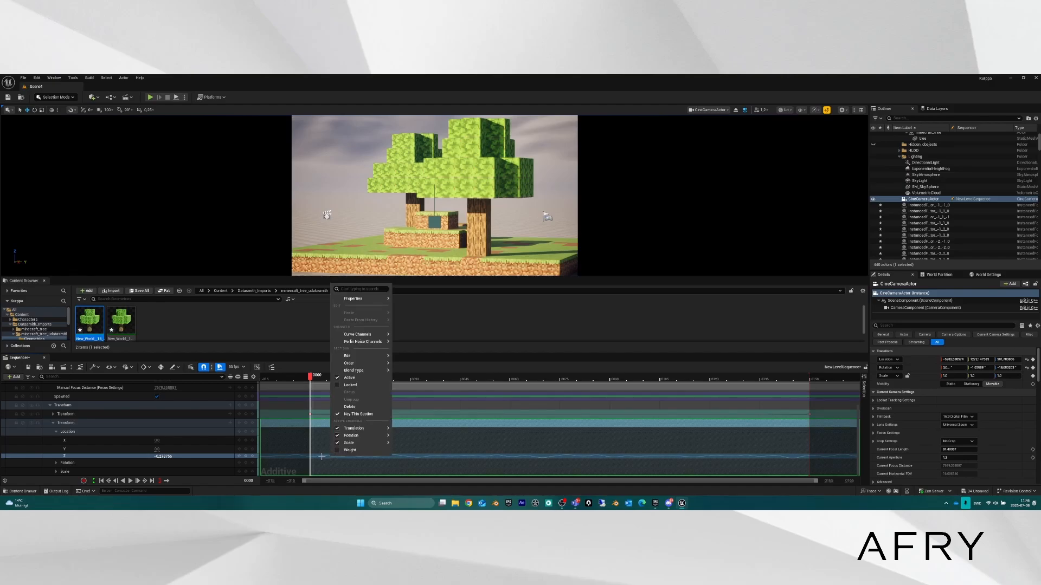
{"action": "mouse_move", "coordinate": [365, 343]}
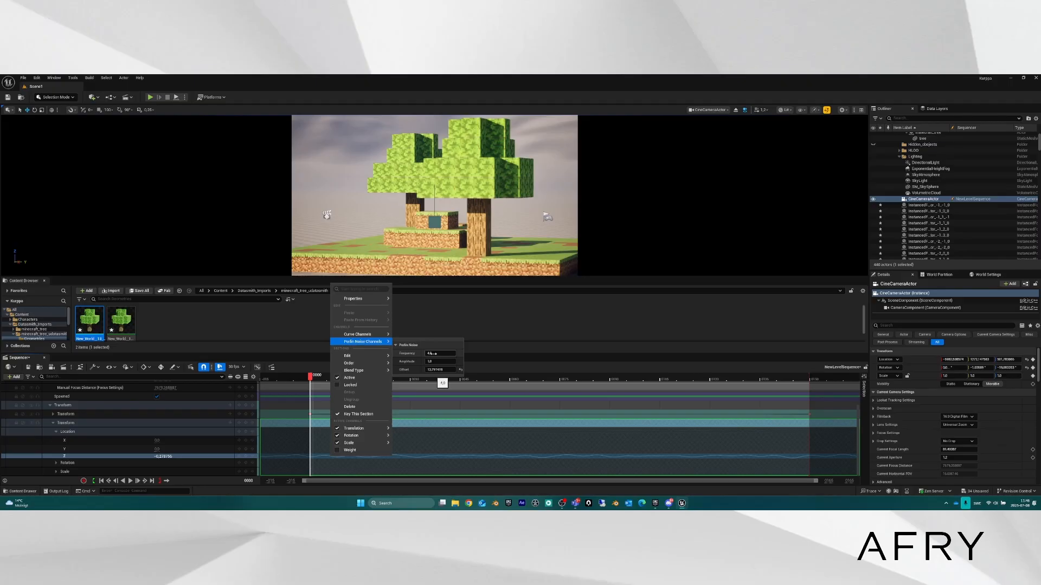
{"action": "left_click_drag", "start_coordinate": [440, 353], "coordinate": [456, 353]}
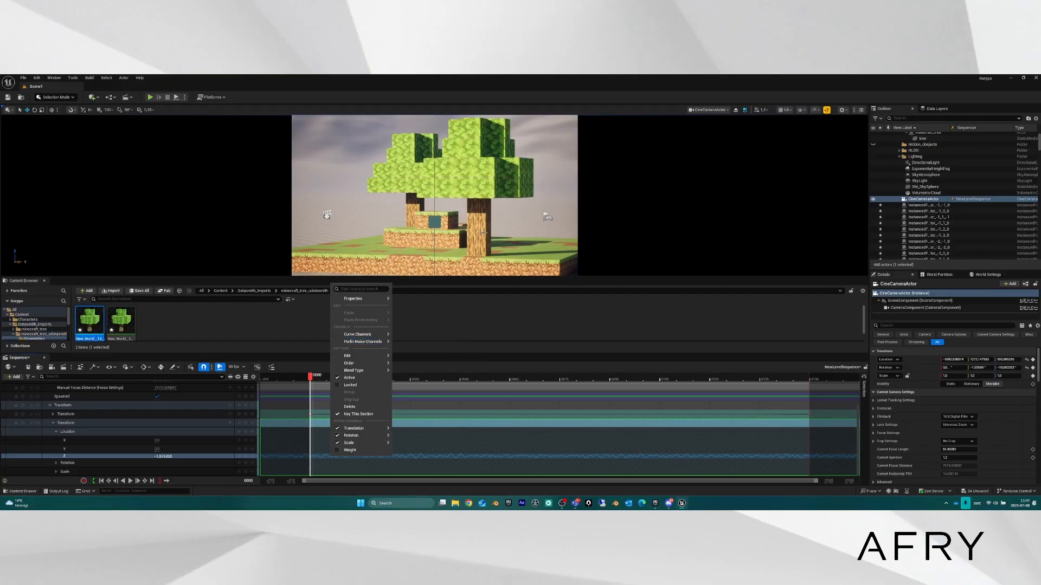
{"action": "left_click", "coordinate": [453, 309]}
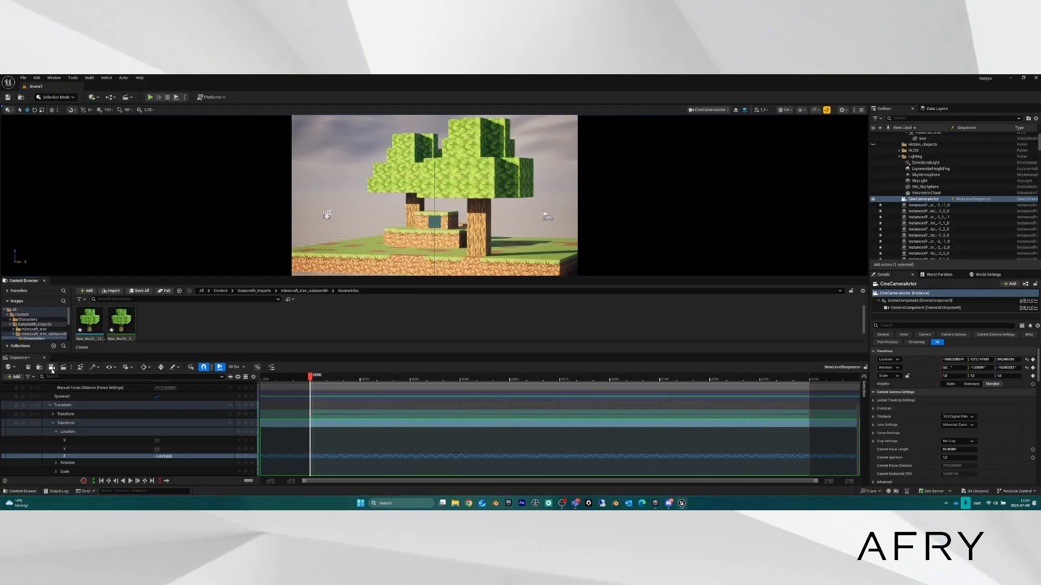
{"action": "left_click", "coordinate": [130, 481]}
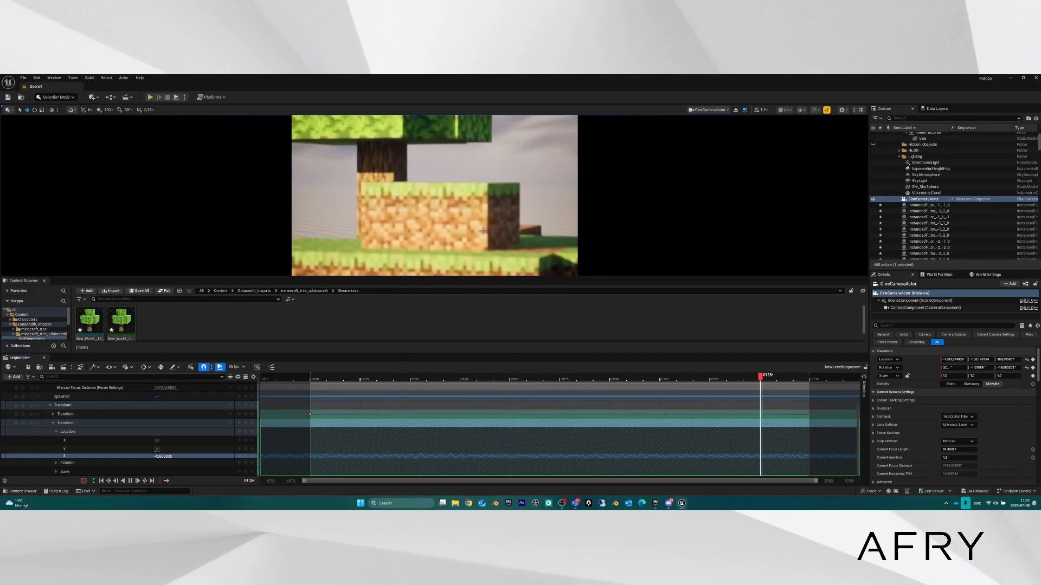
{"action": "key", "text": "space"}
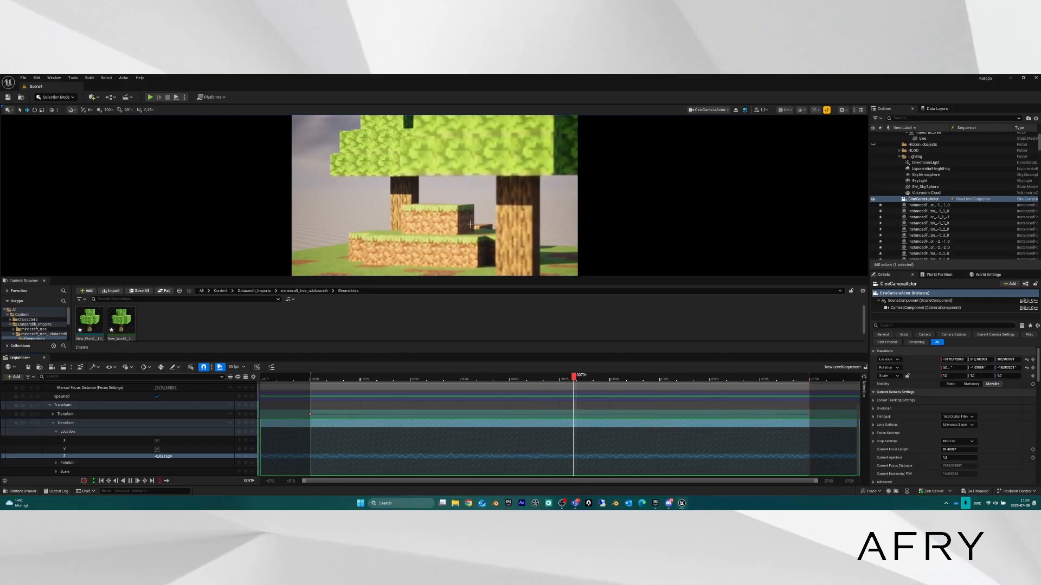
{"action": "key", "text": "space"}
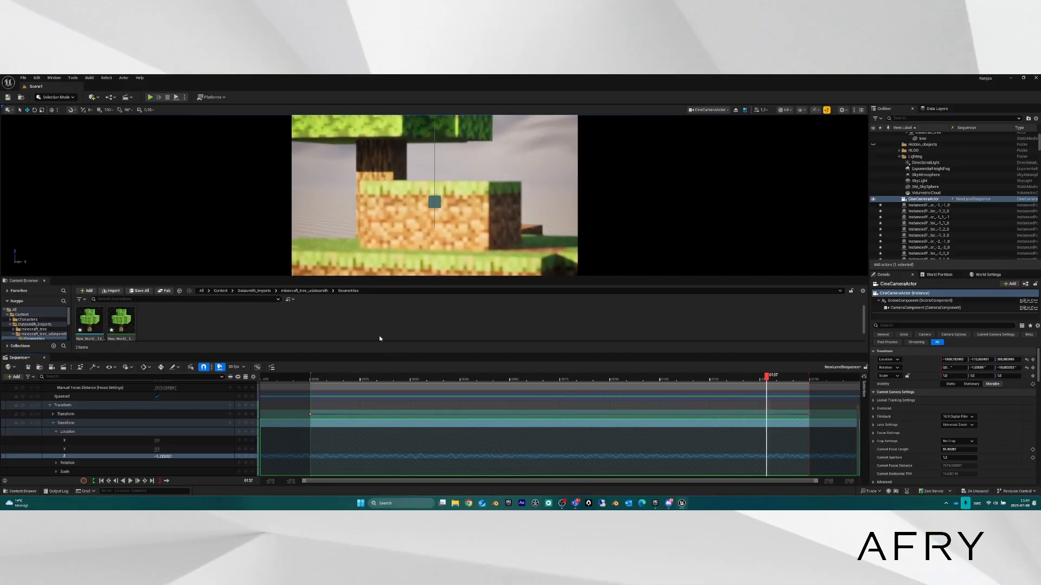
Lower the shake's Perlin noise frequency, then inspect the cine camera from a free Perspective view.
{"action": "right_click", "coordinate": [319, 457]}
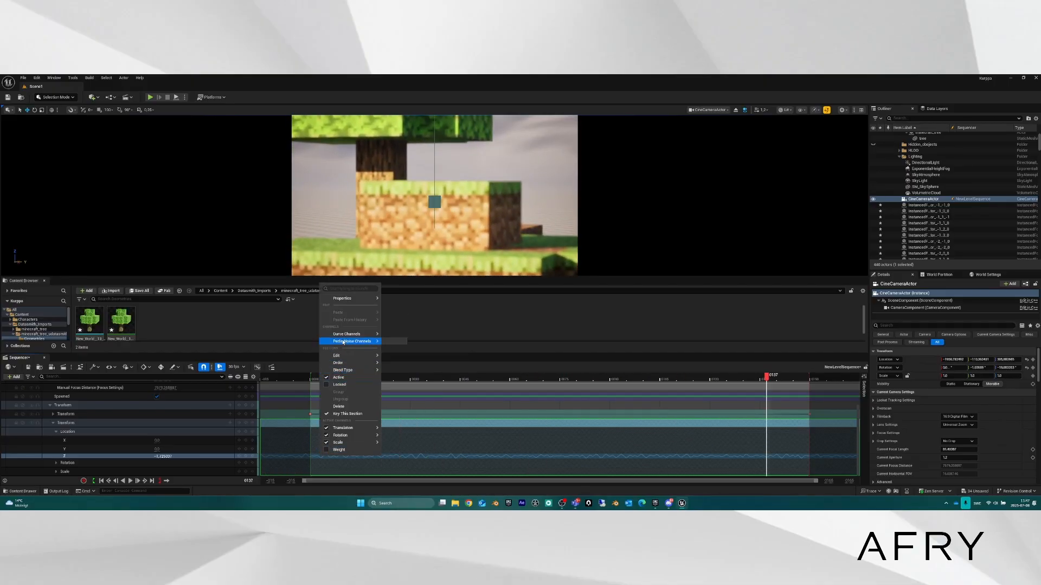
{"action": "mouse_move", "coordinate": [434, 353]}
{"action": "left_mouse_down"}
{"action": "mouse_move", "coordinate": [404, 353]}
{"action": "mouse_move", "coordinate": [415, 353]}
{"action": "left_mouse_up"}
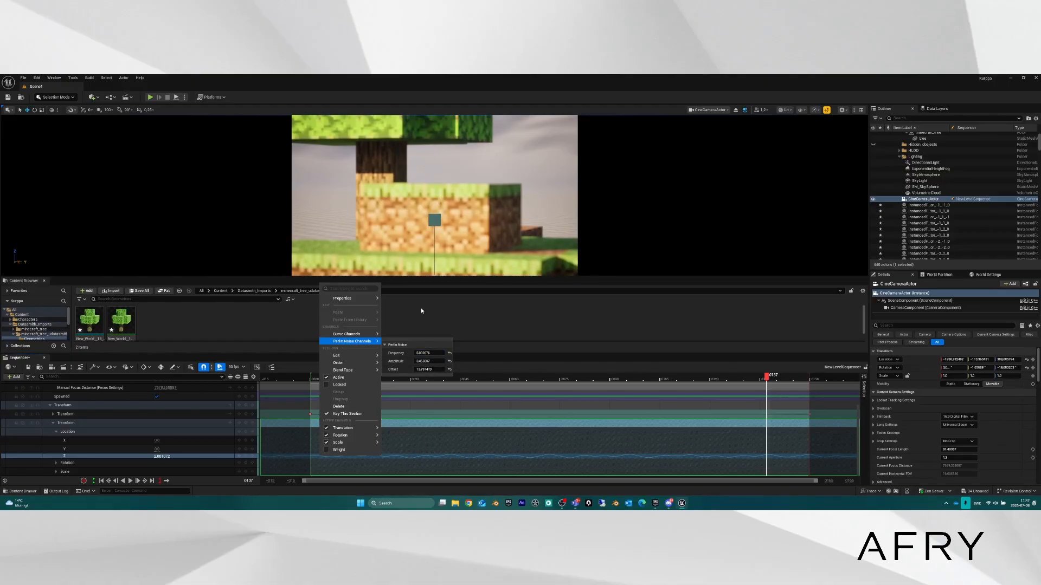
{"action": "left_click", "coordinate": [736, 109]}
{"action": "key", "text": "s"}
{"action": "right_click_drag", "start_coordinate": [564, 189], "coordinate": [693, 176]}
{"action": "key", "text": "d"}
{"action": "key", "text": "w"}
{"action": "key", "text": "a"}
{"action": "key", "text": "d"}
{"action": "key", "text": "d"}
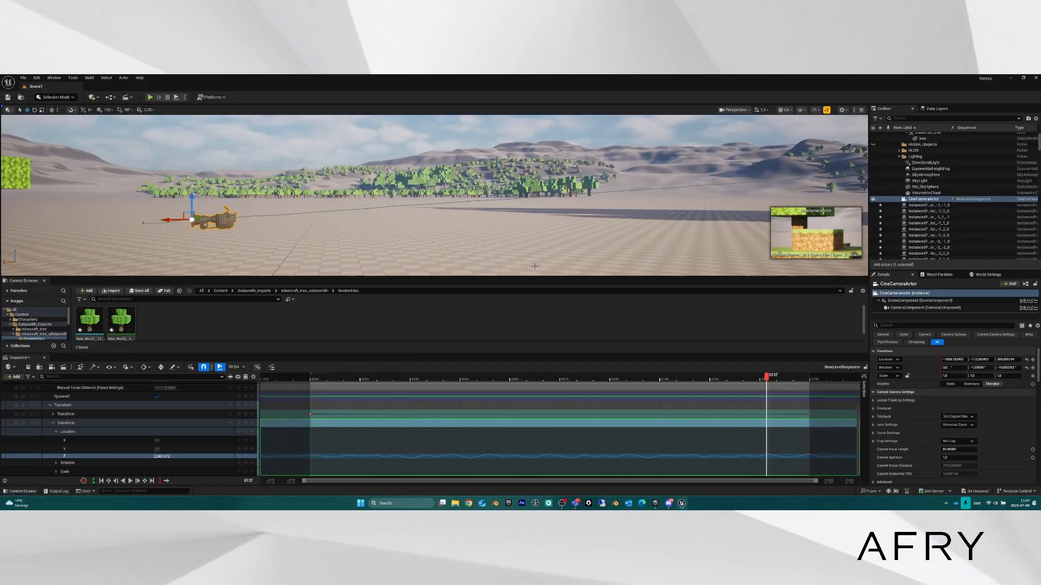
Raise the Perlin noise amplitude and frequency slightly, then look through the cine camera again.
{"action": "right_click", "coordinate": [335, 456]}
{"action": "mouse_move", "coordinate": [394, 334]}
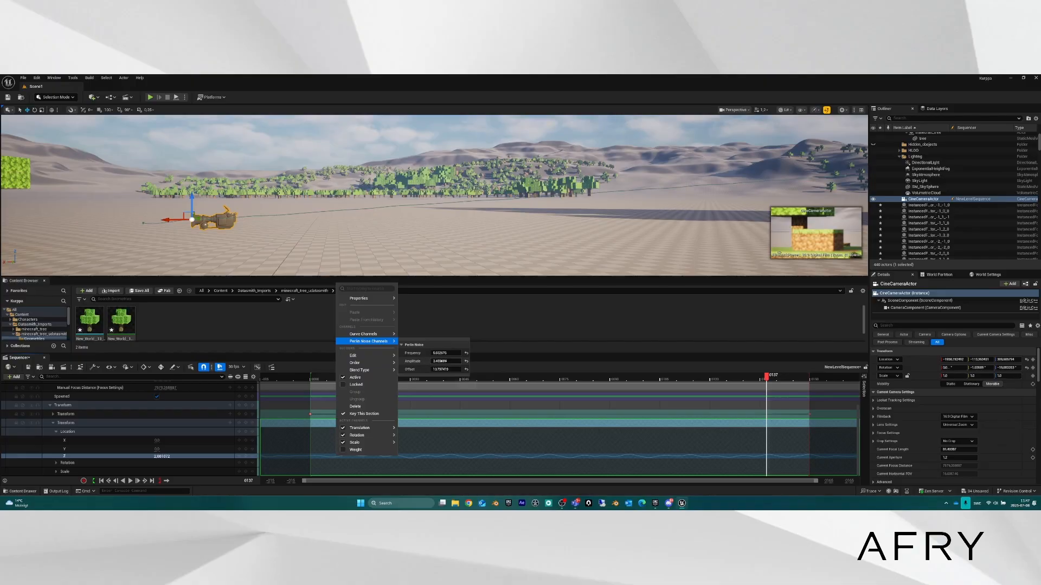
{"action": "mouse_move", "coordinate": [445, 361]}
{"action": "left_mouse_down"}
{"action": "mouse_move", "coordinate": [477, 361]}
{"action": "mouse_move", "coordinate": [461, 361]}
{"action": "left_mouse_up"}
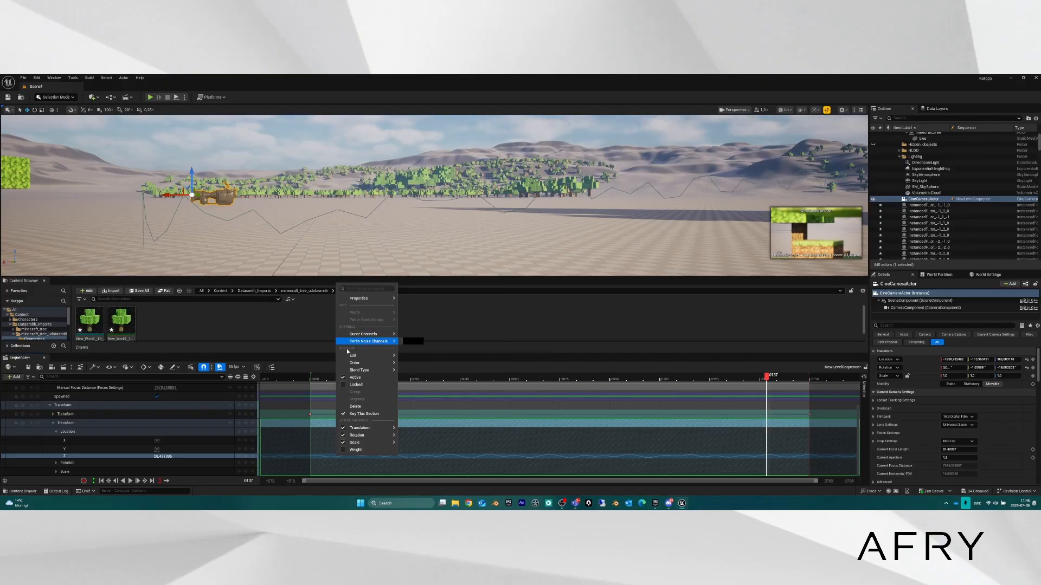
{"action": "mouse_move", "coordinate": [374, 340]}
{"action": "mouse_move", "coordinate": [454, 353]}
{"action": "left_mouse_down"}
{"action": "mouse_move", "coordinate": [480, 353]}
{"action": "mouse_move", "coordinate": [459, 353]}
{"action": "left_mouse_up"}
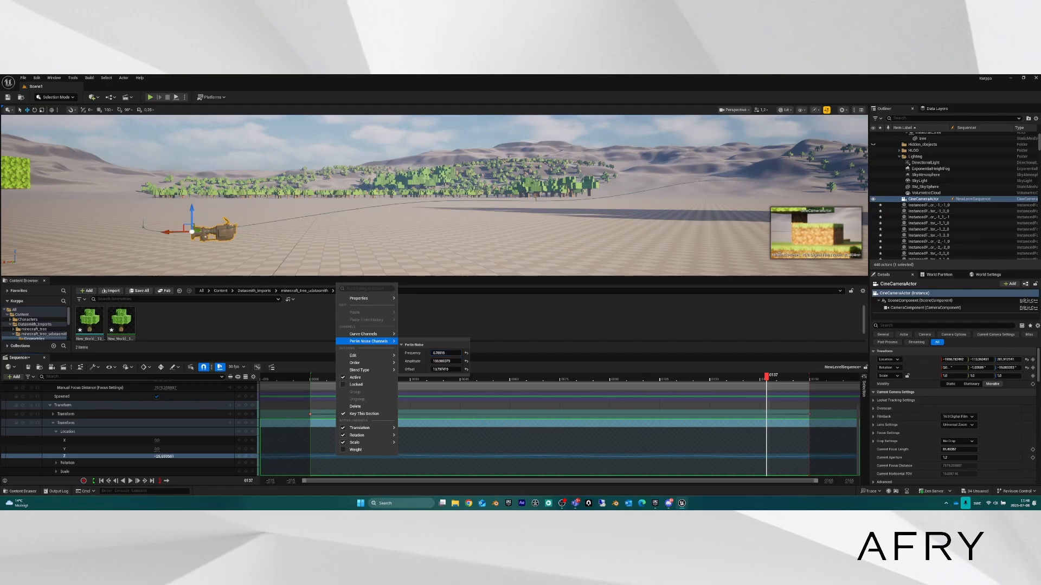
{"action": "mouse_move", "coordinate": [358, 334]}
{"action": "mouse_move", "coordinate": [359, 298]}
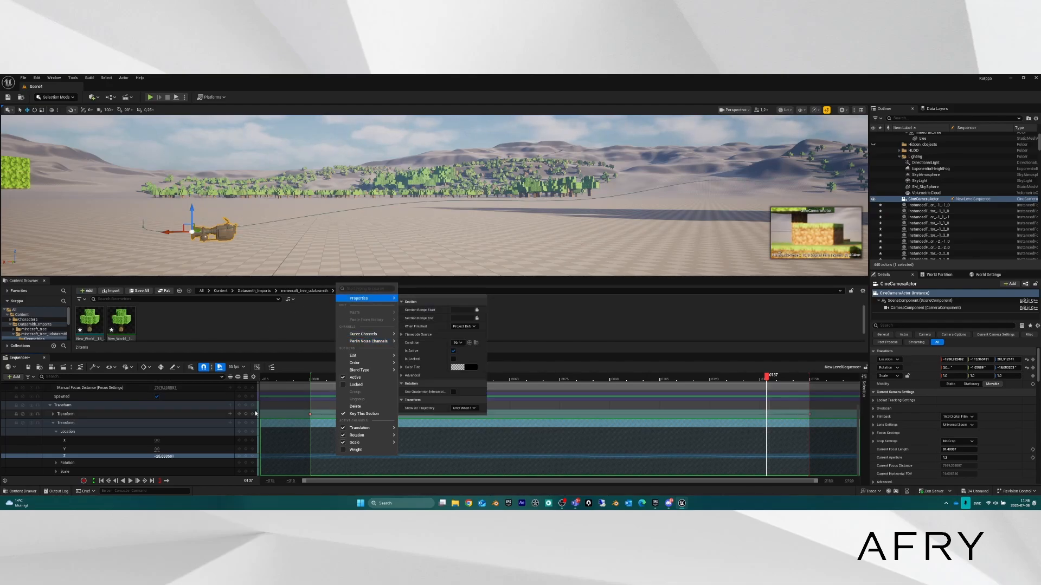
{"action": "scroll", "coordinate": [171, 413], "scroll_direction": "up", "scroll_amount": 3}
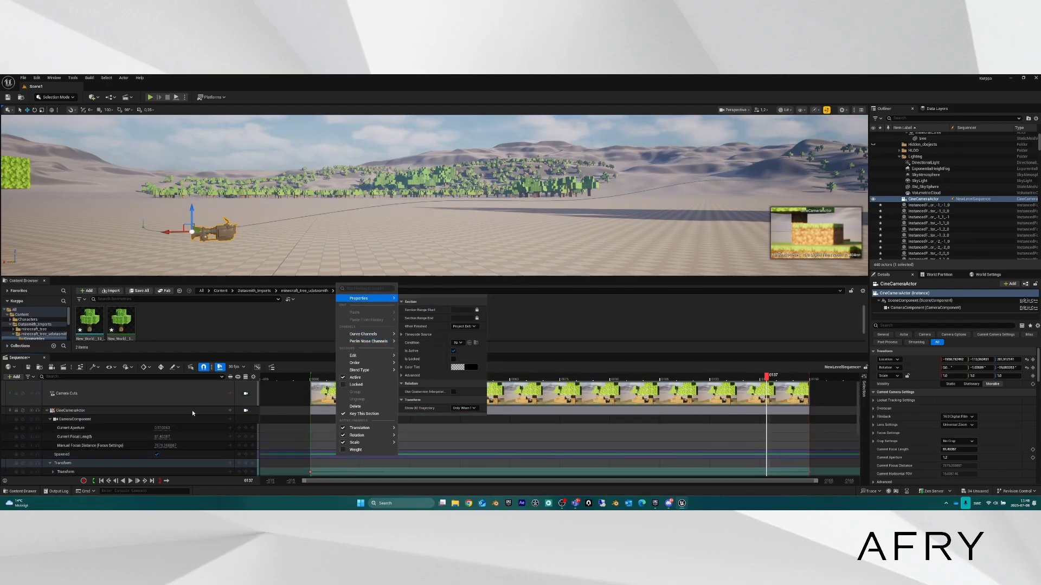
{"action": "left_click", "coordinate": [246, 410]}
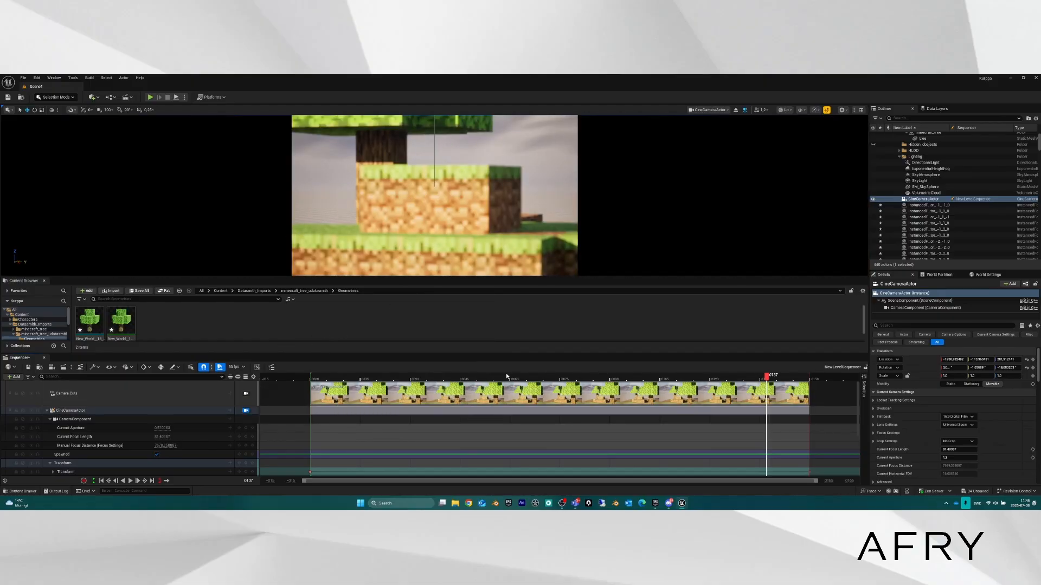
Replay the revised shake from frame 0000, rewind, and select tree3 in the viewport.
{"action": "left_click_drag", "start_coordinate": [760, 381], "coordinate": [312, 376]}
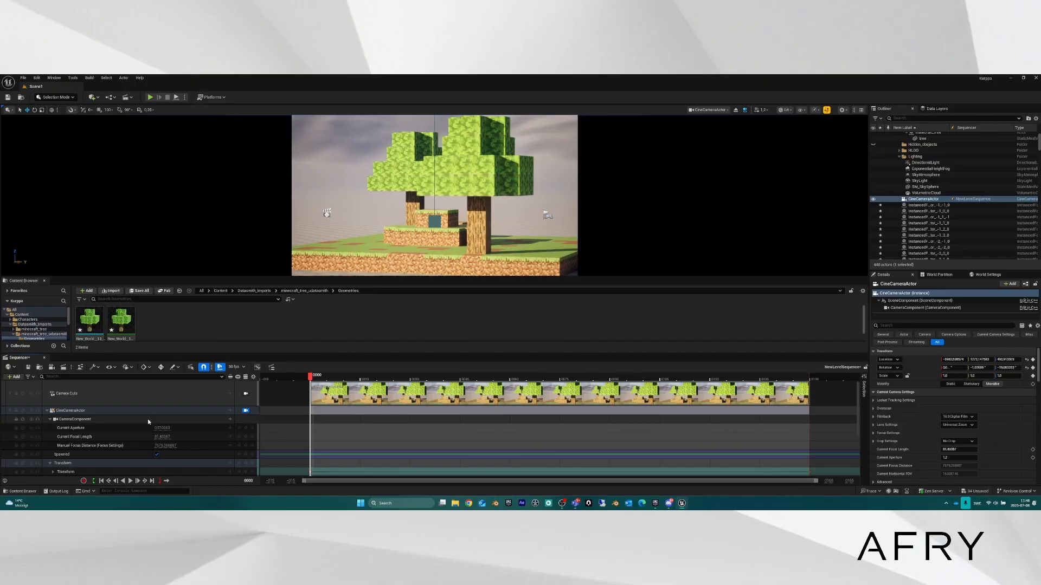
{"action": "left_click", "coordinate": [130, 480]}
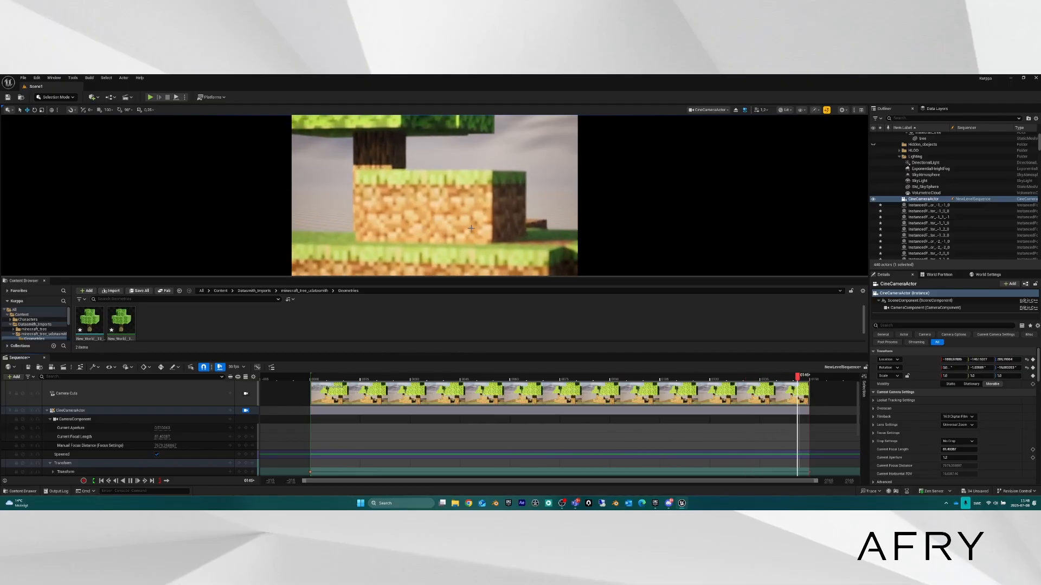
{"action": "left_click_drag", "start_coordinate": [809, 376], "coordinate": [312, 374]}
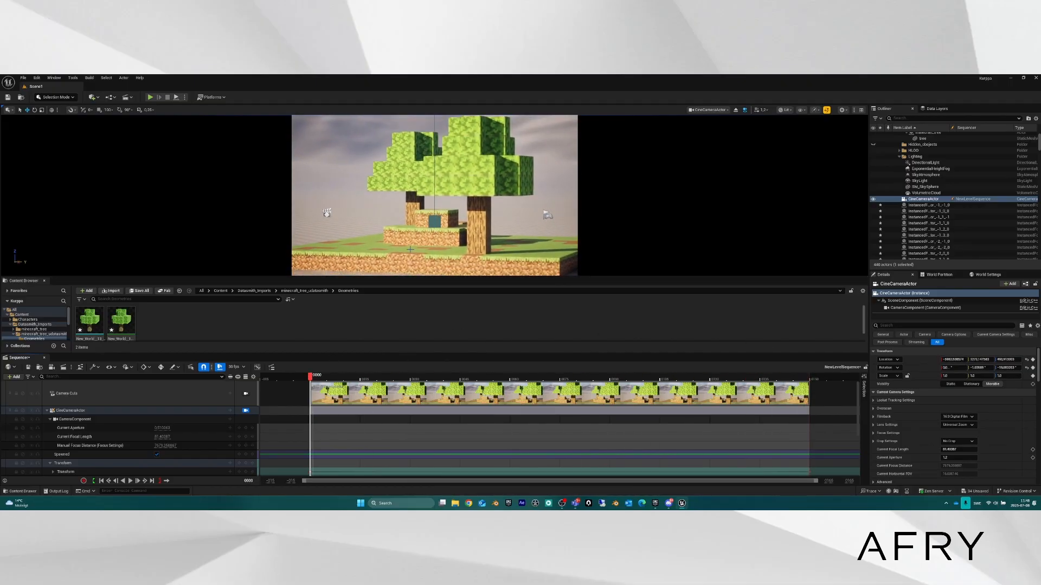
{"action": "left_click", "coordinate": [483, 191]}
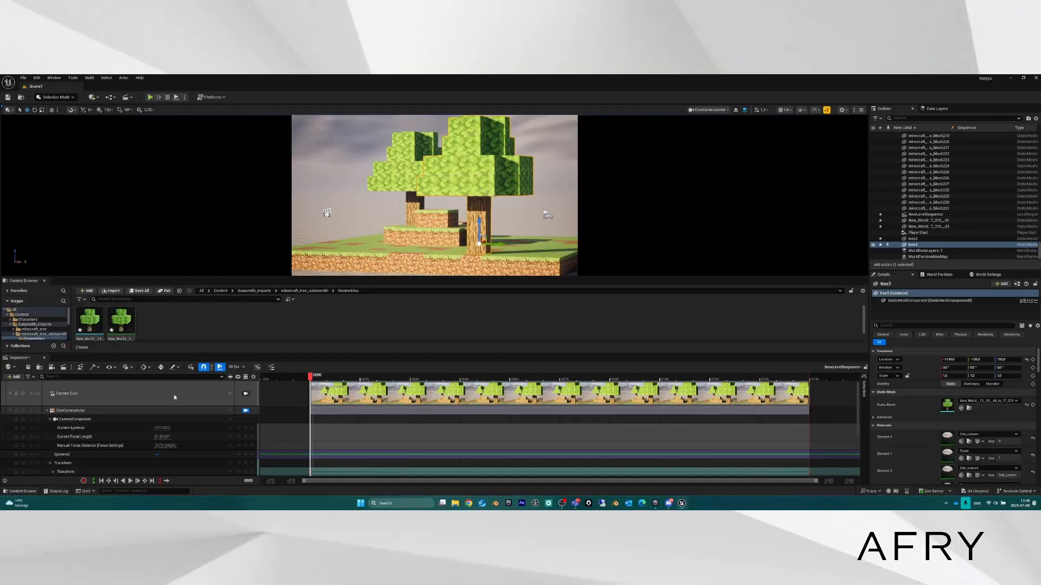
{"action": "scroll", "coordinate": [102, 441], "scroll_direction": "down", "scroll_amount": 2}
Preview the camera shot by jumping to the frame 0150 key, returning to 0000, and scrubbing.
{"action": "scroll", "coordinate": [102, 443], "scroll_direction": "down", "scroll_amount": 2}
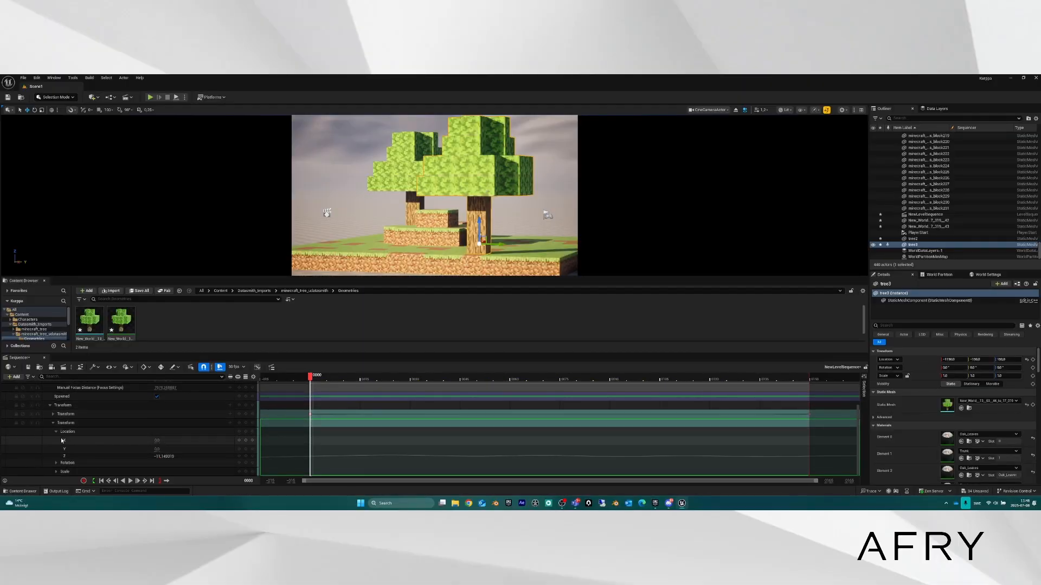
{"action": "left_click", "coordinate": [100, 423]}
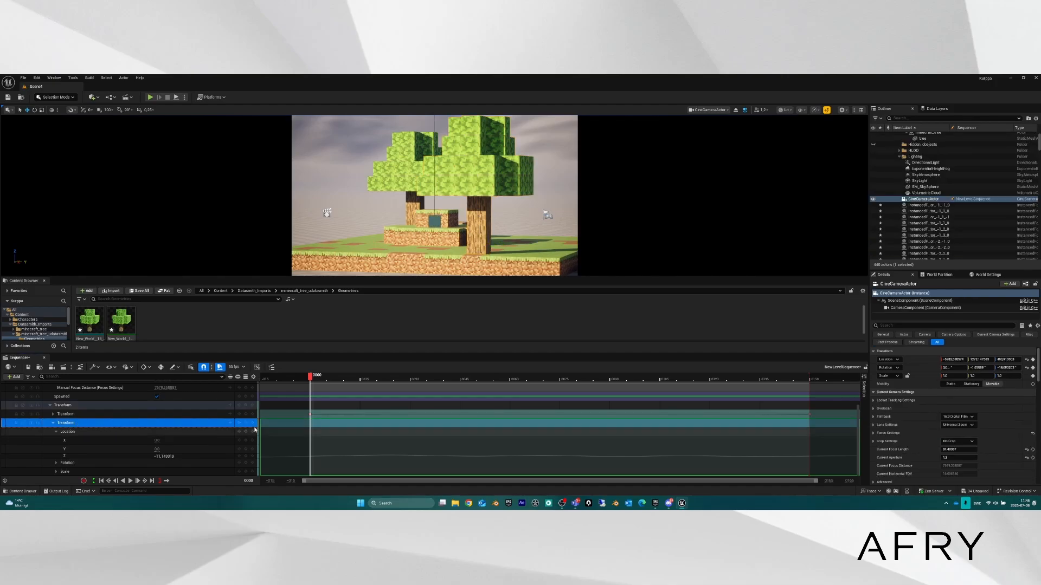
{"action": "scroll", "coordinate": [121, 427], "scroll_direction": "up", "scroll_amount": 3}
{"action": "left_click", "coordinate": [808, 462]}
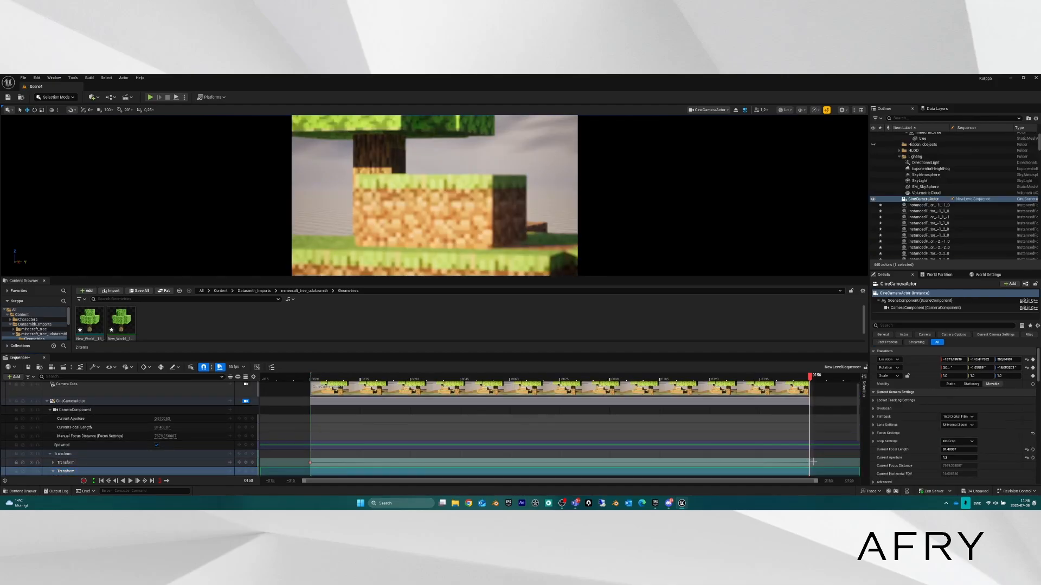
{"action": "left_click", "coordinate": [308, 462]}
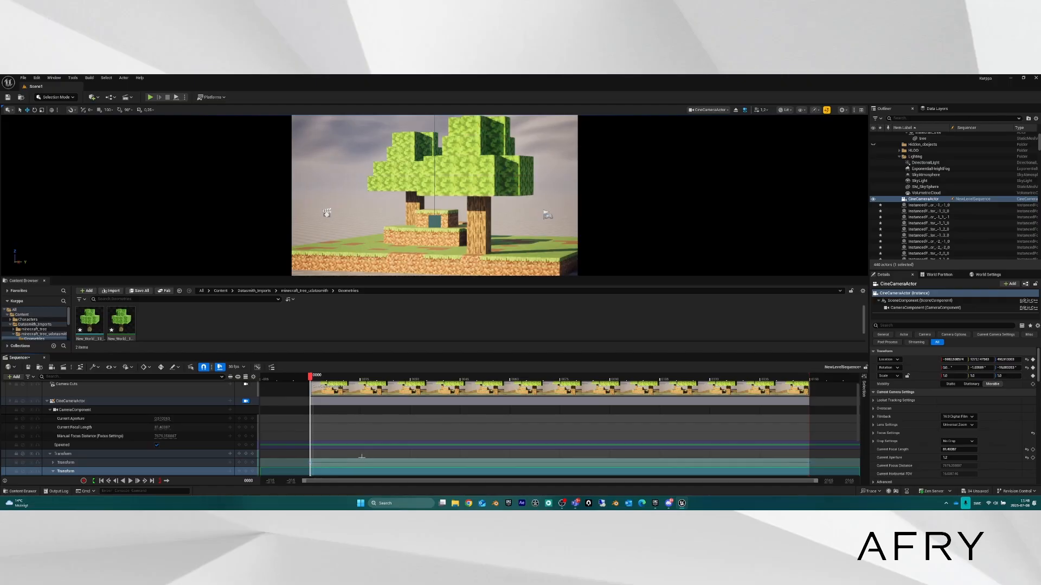
{"action": "scroll", "coordinate": [320, 438], "scroll_direction": "down", "scroll_amount": 3}
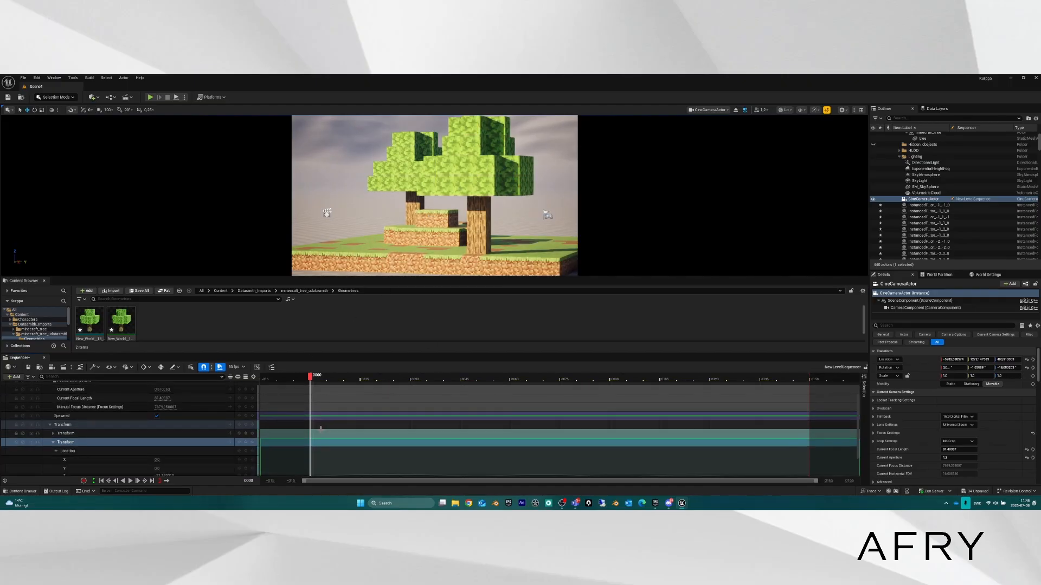
{"action": "scroll", "coordinate": [320, 428], "scroll_direction": "up", "scroll_amount": 2}
{"action": "mouse_move", "coordinate": [312, 378]}
{"action": "left_mouse_down"}
{"action": "mouse_move", "coordinate": [781, 379]}
{"action": "mouse_move", "coordinate": [308, 379]}
{"action": "mouse_move", "coordinate": [312, 393]}
{"action": "left_mouse_up"}
{"action": "scroll", "coordinate": [163, 445], "scroll_direction": "down", "scroll_amount": 2}
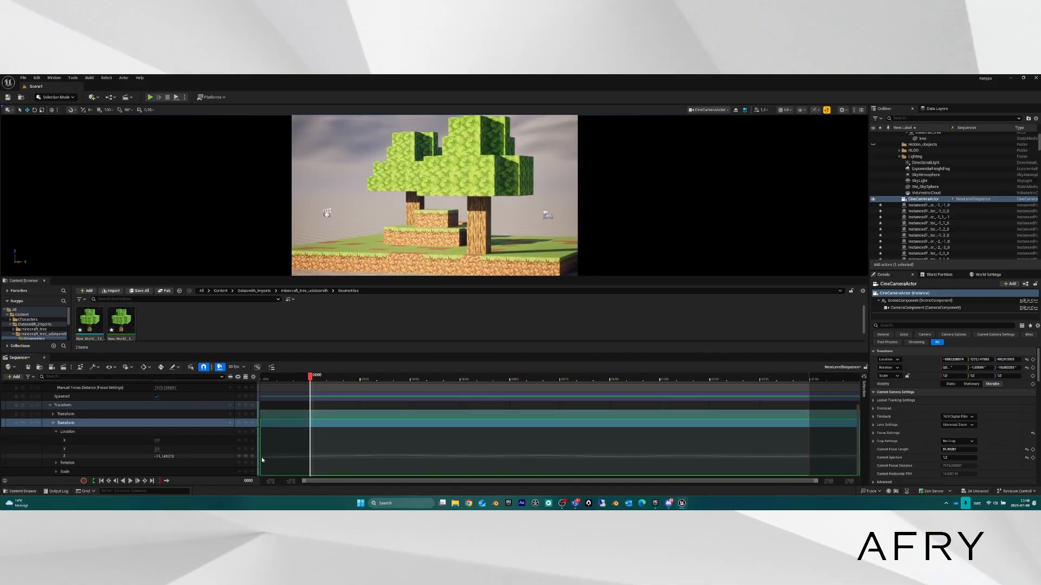
Delete the CineCameraActor's second Transform track, then select tree3.
{"action": "left_click", "coordinate": [53, 423]}
{"action": "double_click", "coordinate": [77, 472]}
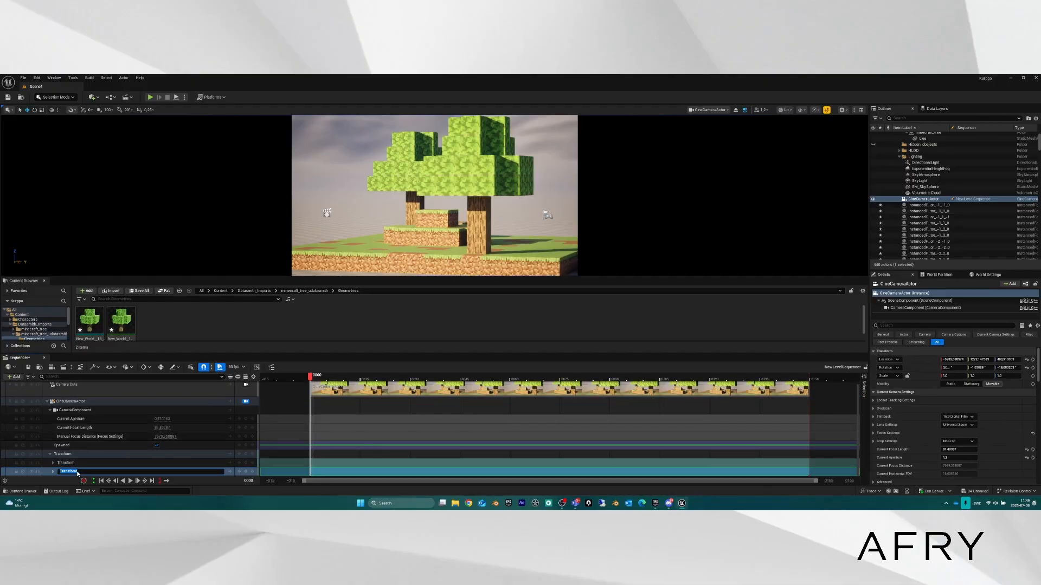
{"action": "left_click", "coordinate": [41, 472]}
{"action": "key", "text": "Delete"}
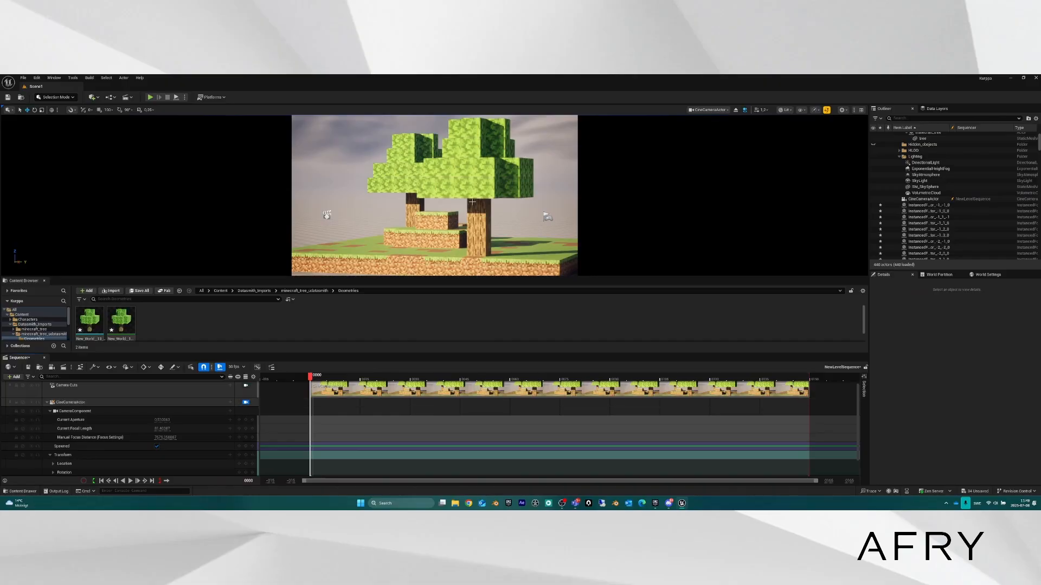
{"action": "left_click", "coordinate": [478, 193]}
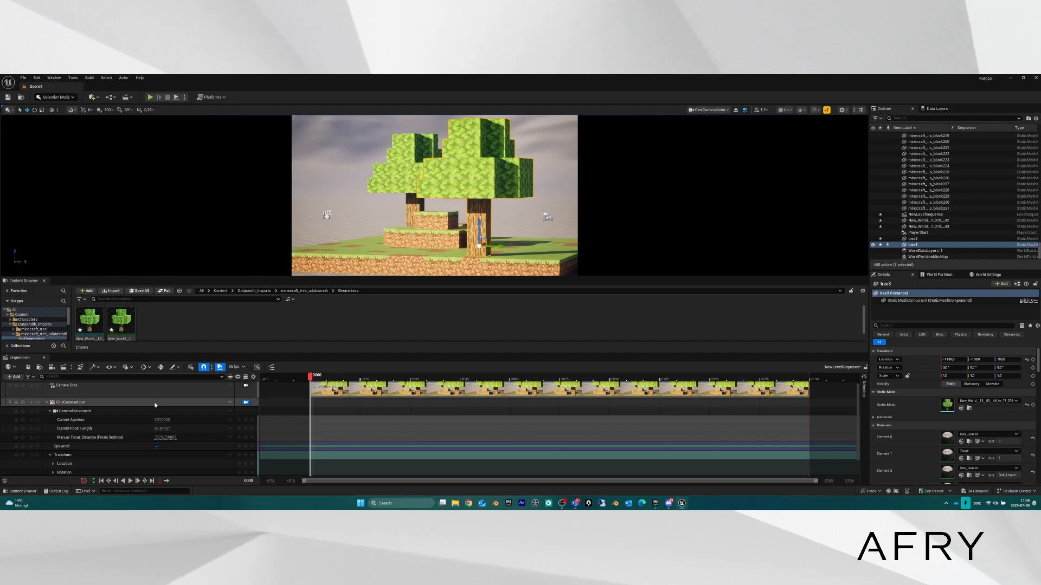
Add tree3 to the sequence as a track and expand its Transform.
{"action": "left_click", "coordinate": [48, 403]}
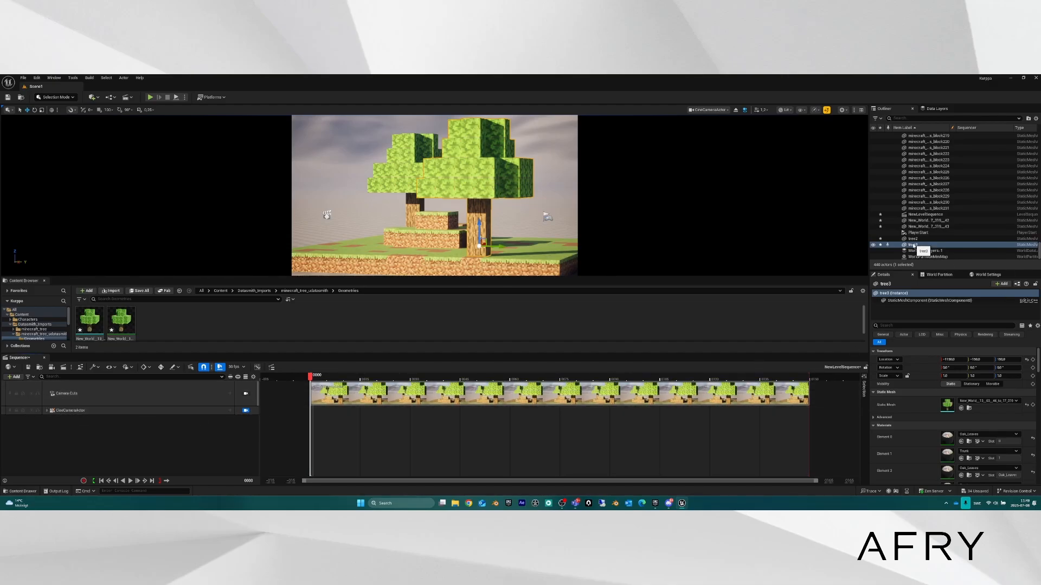
{"action": "left_click_drag", "start_coordinate": [919, 246], "coordinate": [869, 239]}
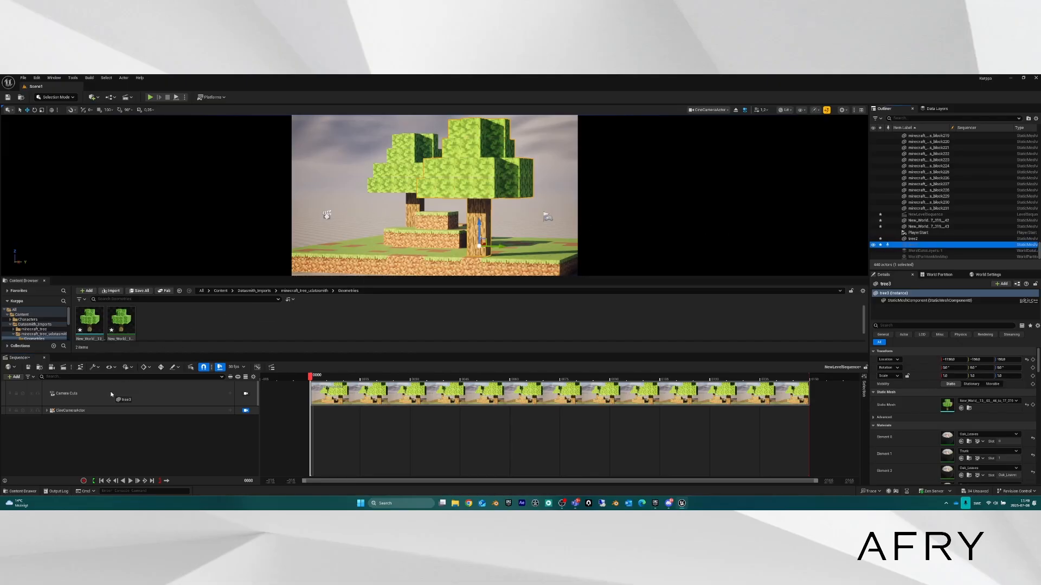
{"action": "left_click_drag", "start_coordinate": [111, 394], "coordinate": [111, 394]}
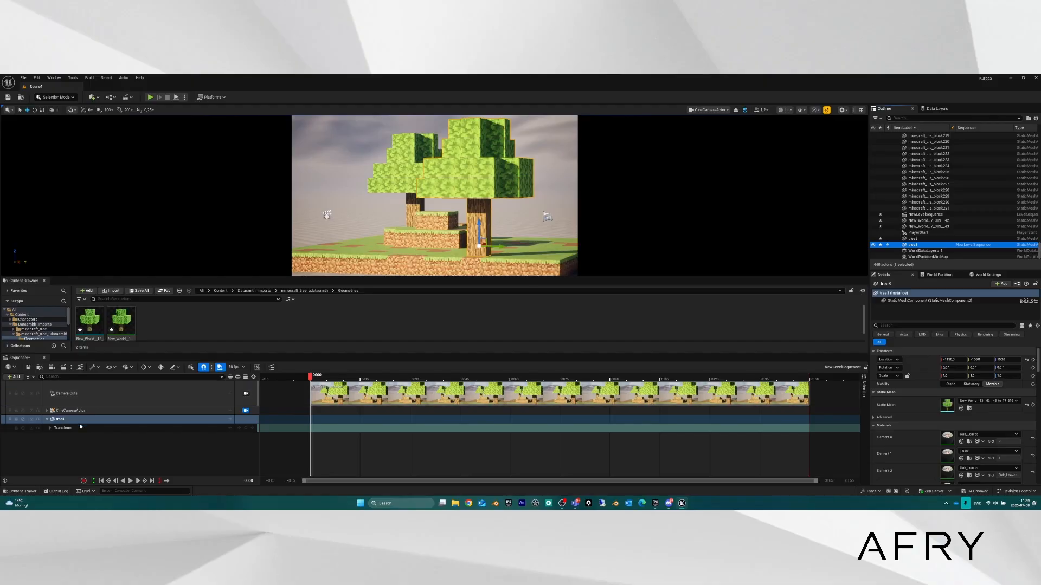
{"action": "left_click", "coordinate": [50, 428]}
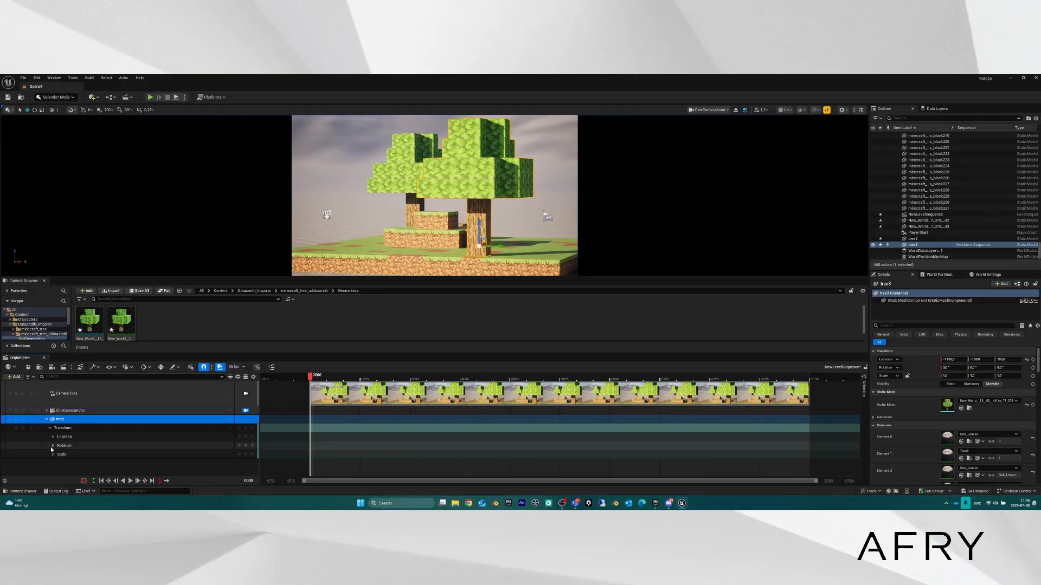
Key tree3's rotation at frame 0000 and a Yaw of 359 at frame 0063.
{"action": "left_click", "coordinate": [246, 446]}
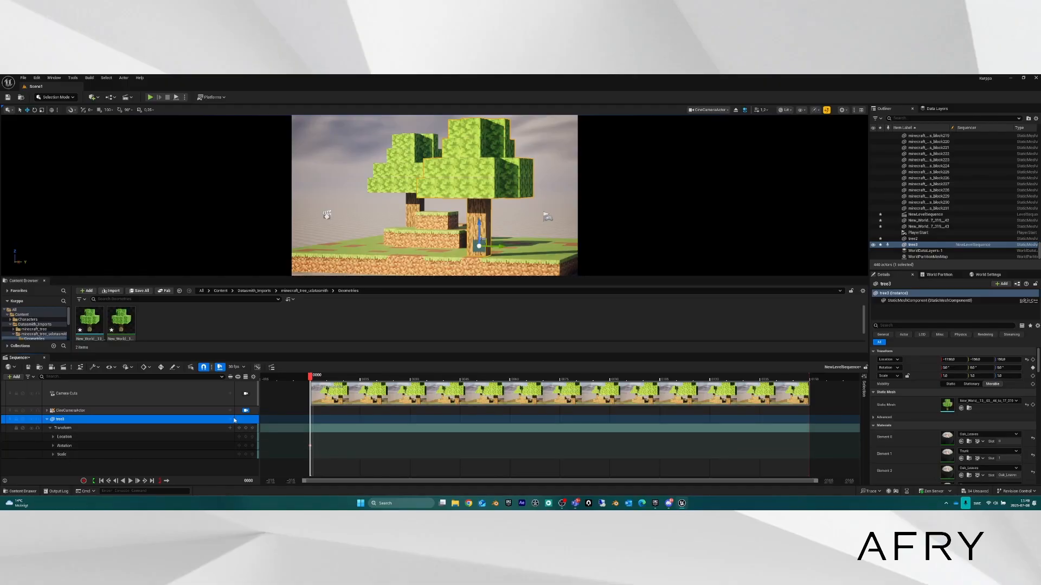
{"action": "left_click_drag", "start_coordinate": [311, 375], "coordinate": [383, 375]}
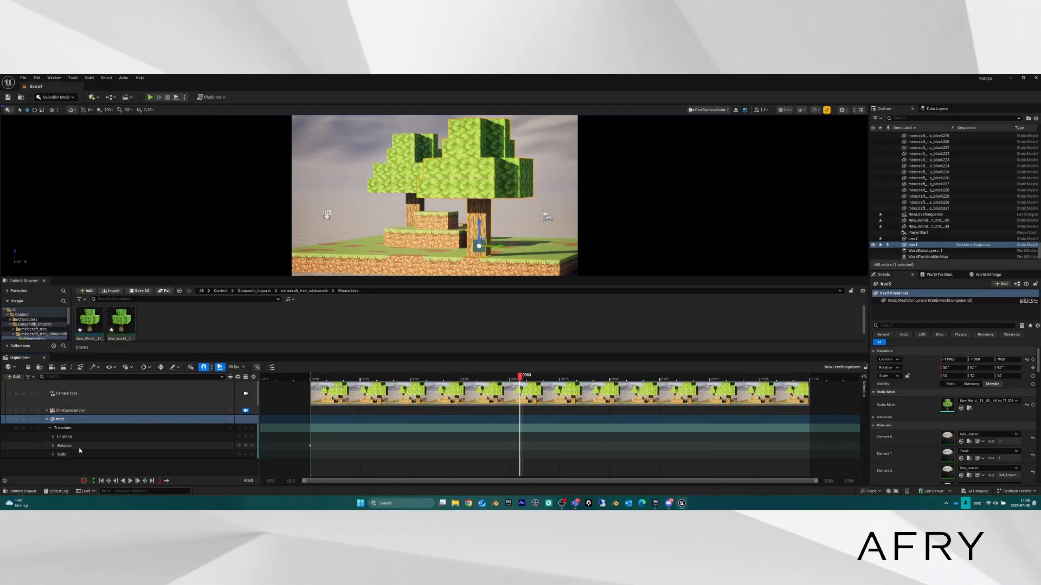
{"action": "left_click", "coordinate": [54, 445]}
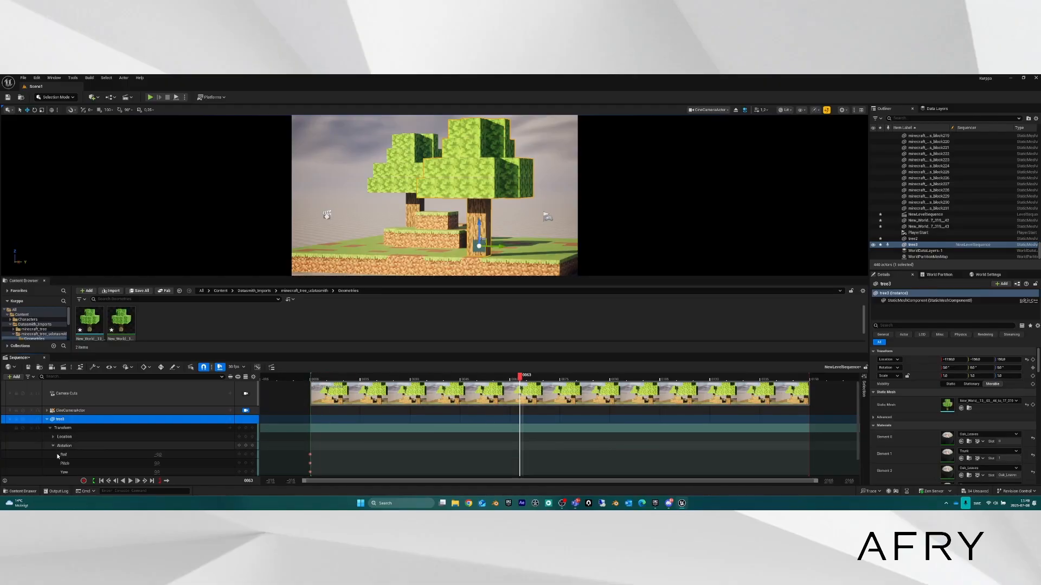
{"action": "left_click", "coordinate": [157, 472]}
{"action": "type", "text": "359"}
{"action": "key", "text": "Return"}
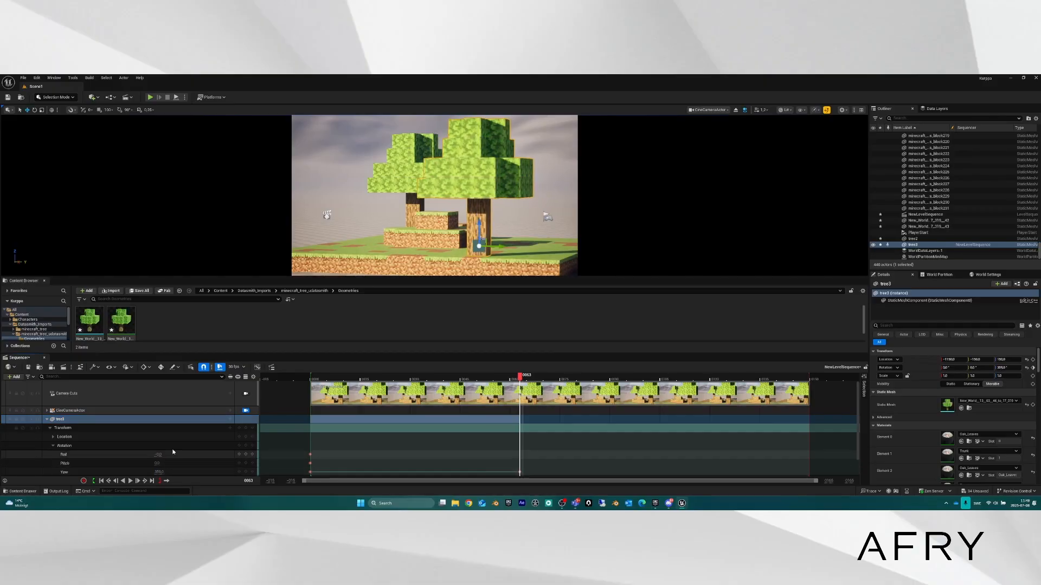
{"action": "left_click", "coordinate": [245, 472]}
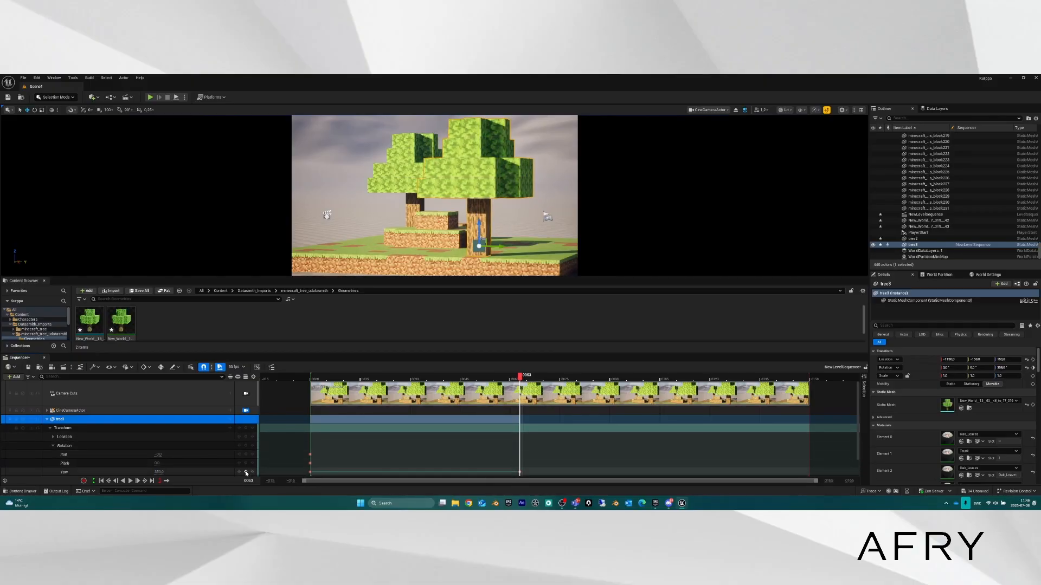
Play the rotation from the start, stop it, and rewind to frame 0000.
{"action": "left_click_drag", "start_coordinate": [519, 376], "coordinate": [268, 370]}
{"action": "key", "text": "space"}
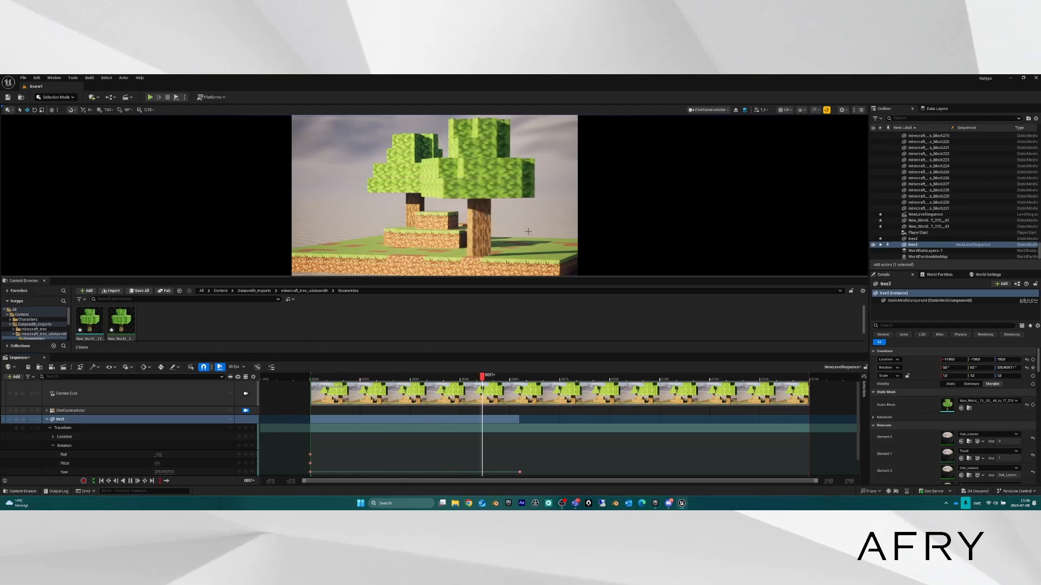
{"action": "key", "text": "space"}
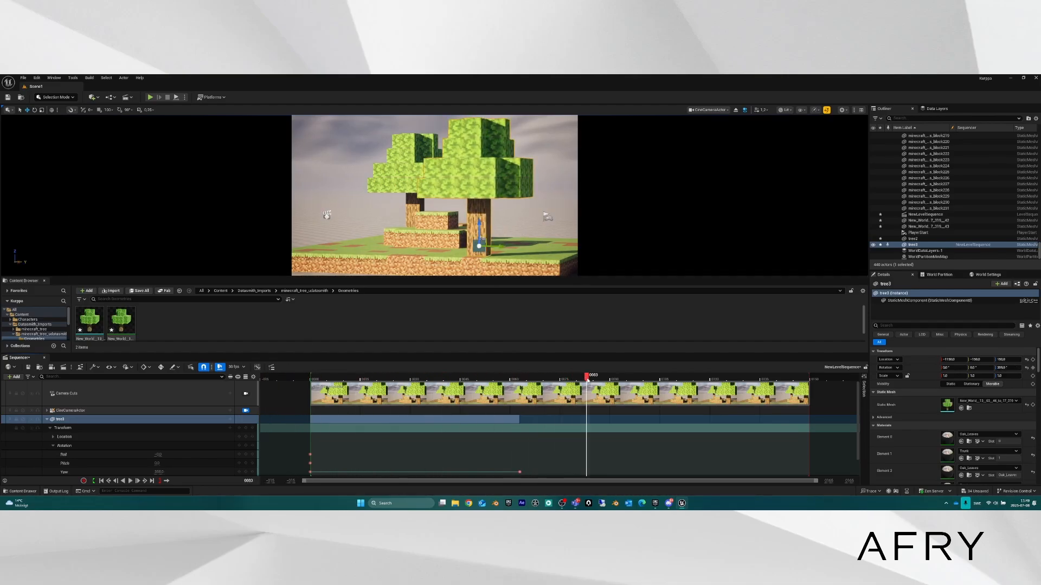
{"action": "left_click_drag", "start_coordinate": [587, 378], "coordinate": [310, 378]}
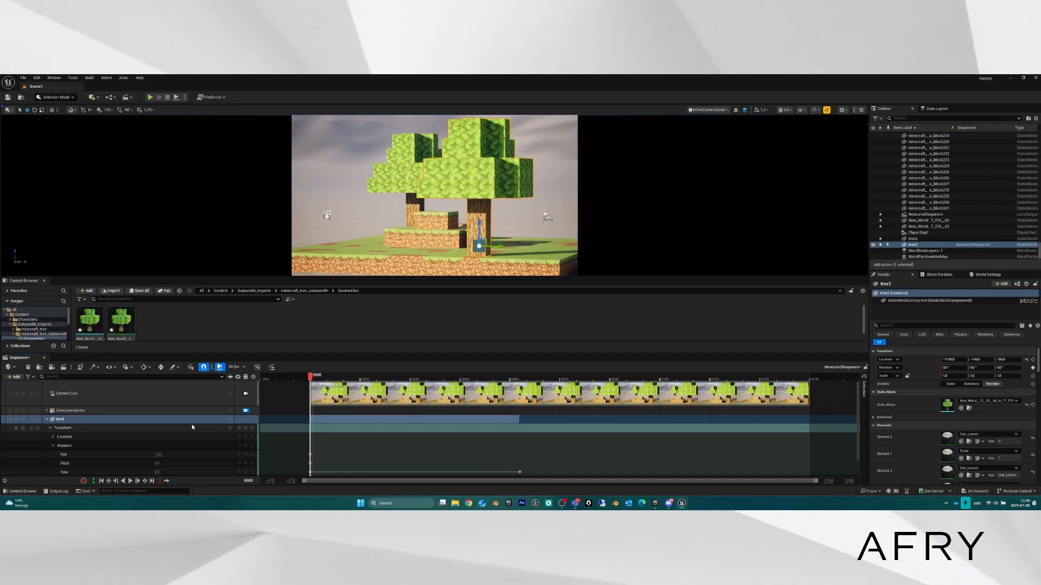
{"action": "scroll", "coordinate": [192, 428], "scroll_direction": "down", "scroll_amount": 1}
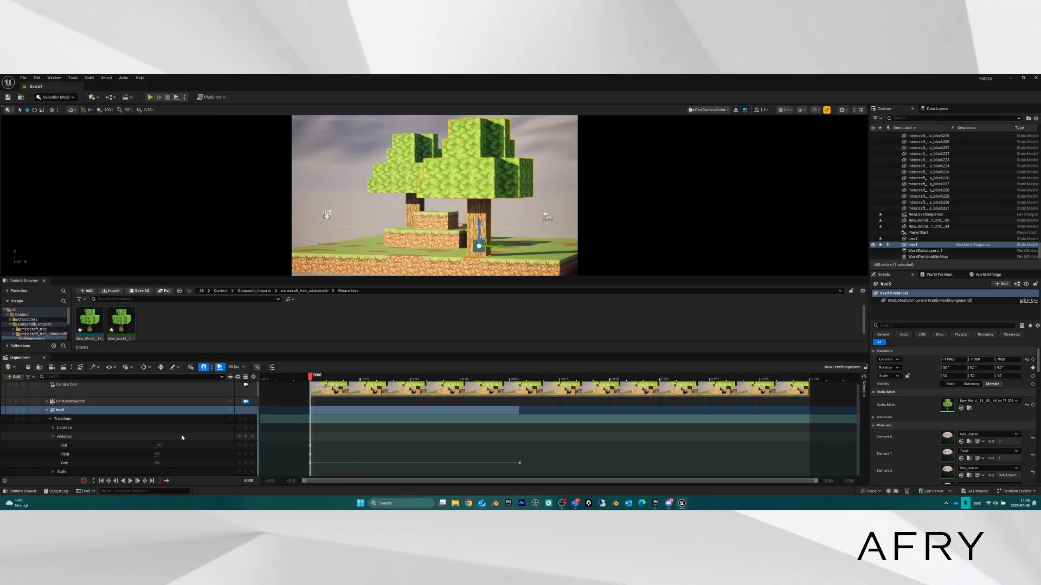
Add an Additive transform section to tree3 and make its Scale Z vary over time.
{"action": "left_click", "coordinate": [230, 420]}
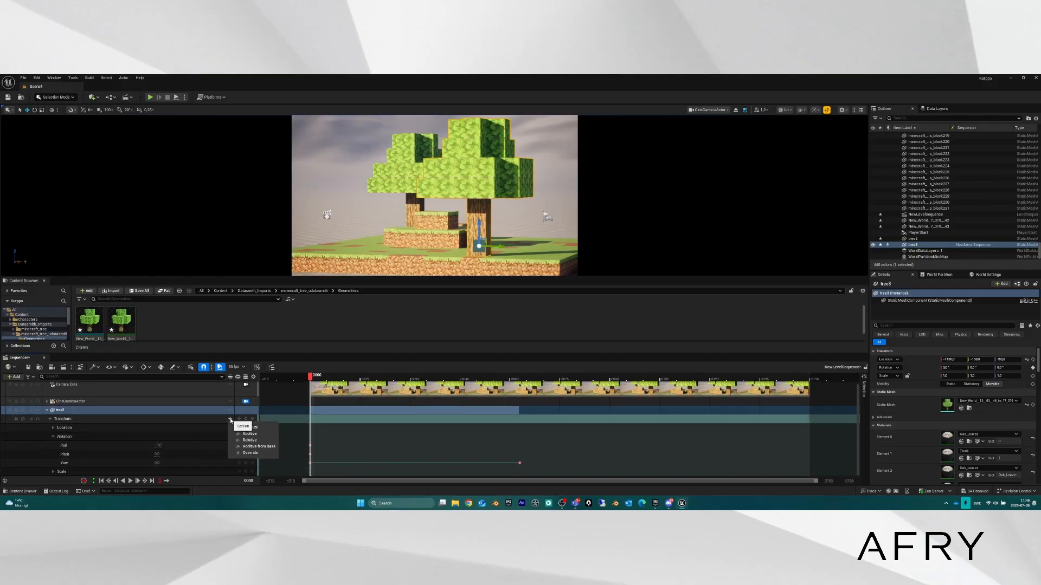
{"action": "left_click", "coordinate": [260, 436]}
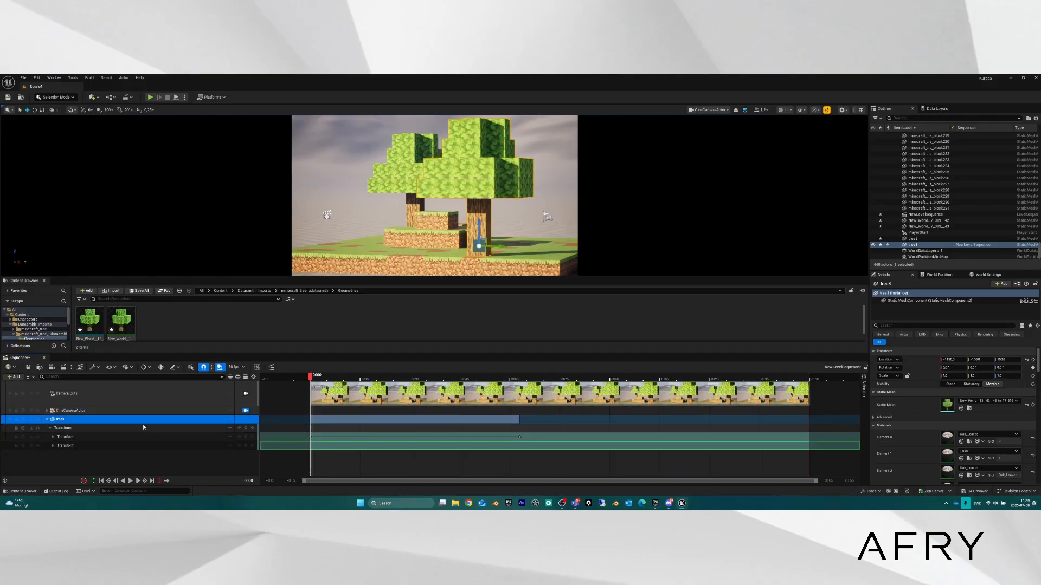
{"action": "left_click", "coordinate": [53, 445]}
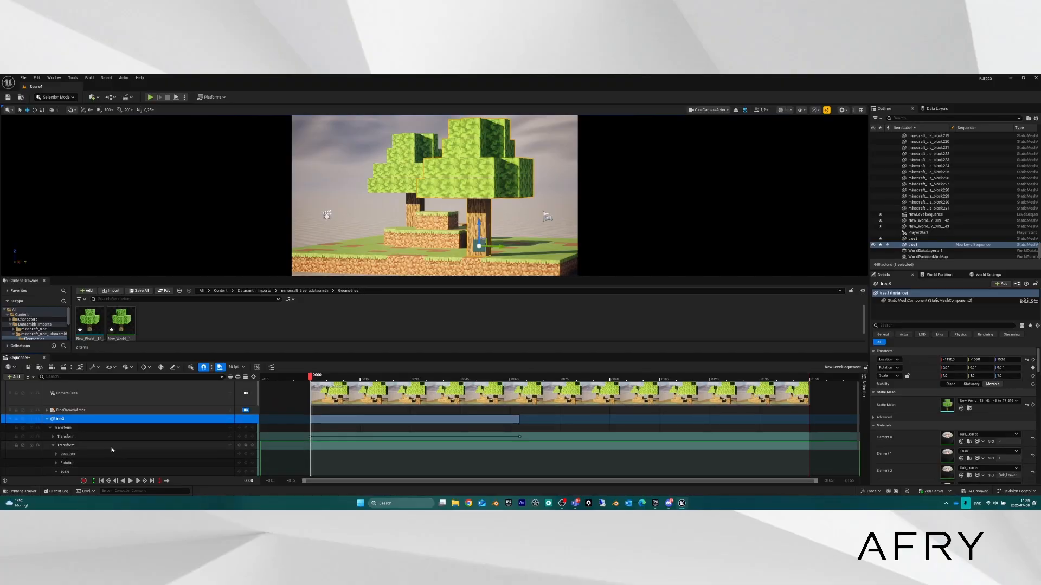
{"action": "scroll", "coordinate": [112, 450], "scroll_direction": "down", "scroll_amount": 2}
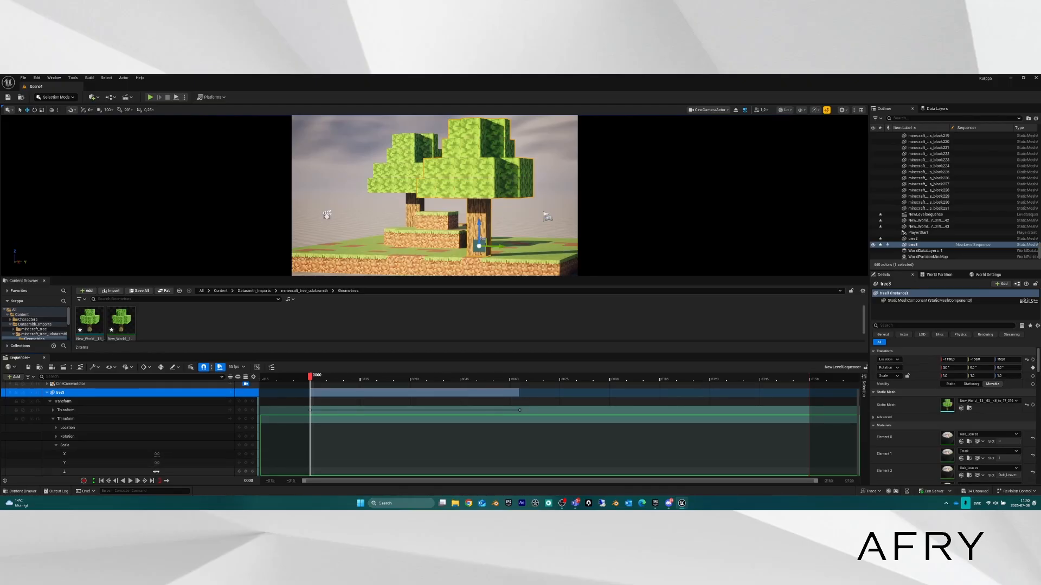
{"action": "right_click", "coordinate": [156, 472]}
{"action": "left_click", "coordinate": [174, 466]}
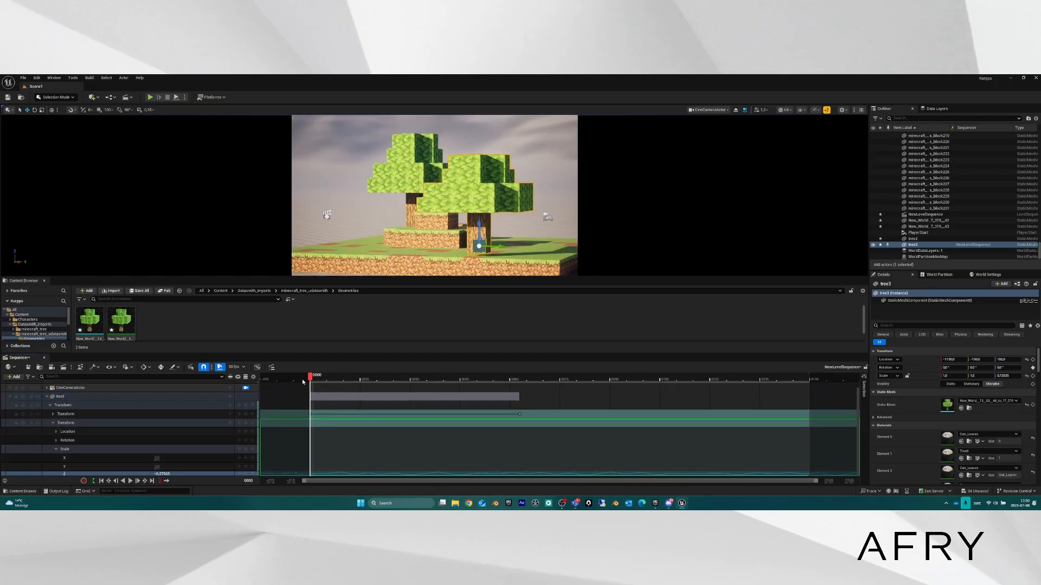
Scrub to preview tree3's scaling, then delete tree3's track from the sequence.
{"action": "left_click_drag", "start_coordinate": [312, 378], "coordinate": [511, 401]}
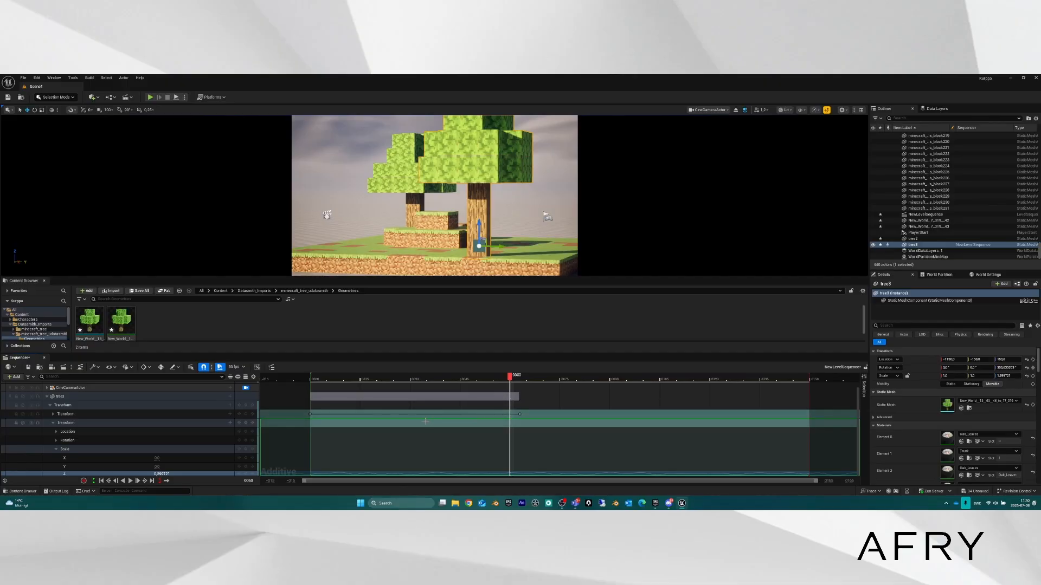
{"action": "left_click", "coordinate": [68, 398]}
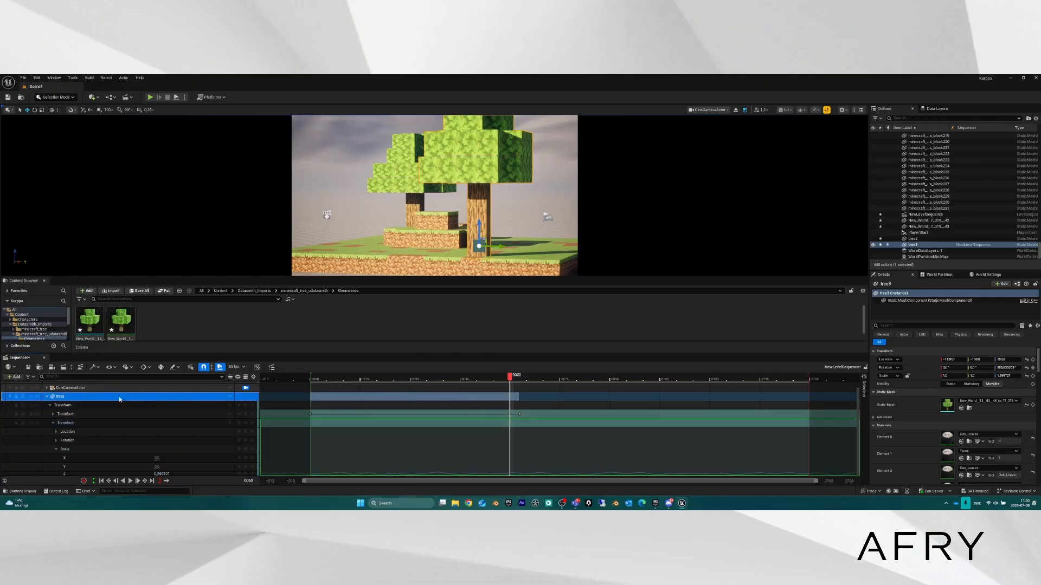
{"action": "key", "text": "Delete"}
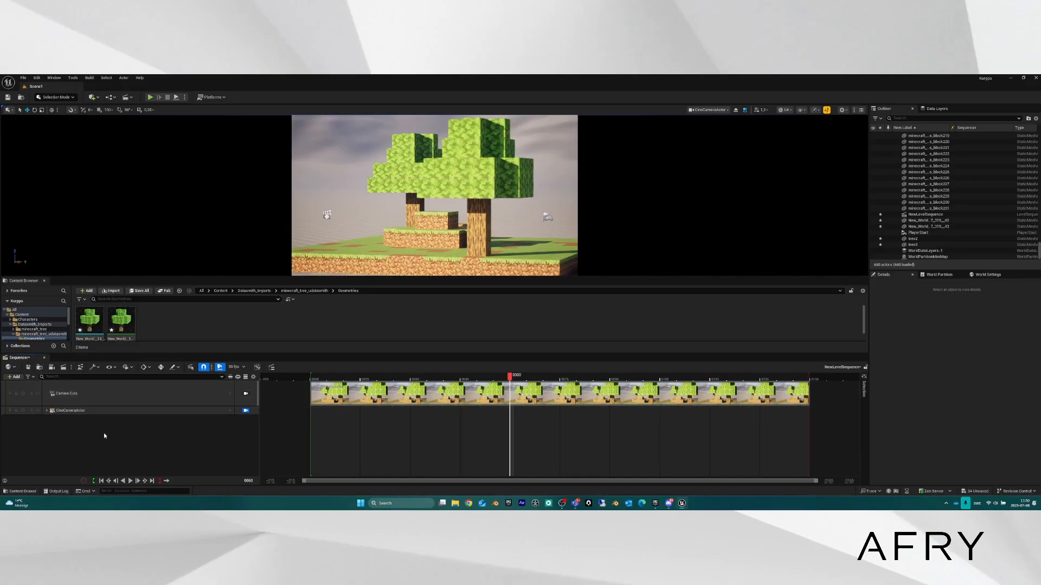
Drag tree3 from the Outliner into Sequencer as a new track.
{"action": "left_click", "coordinate": [922, 245]}
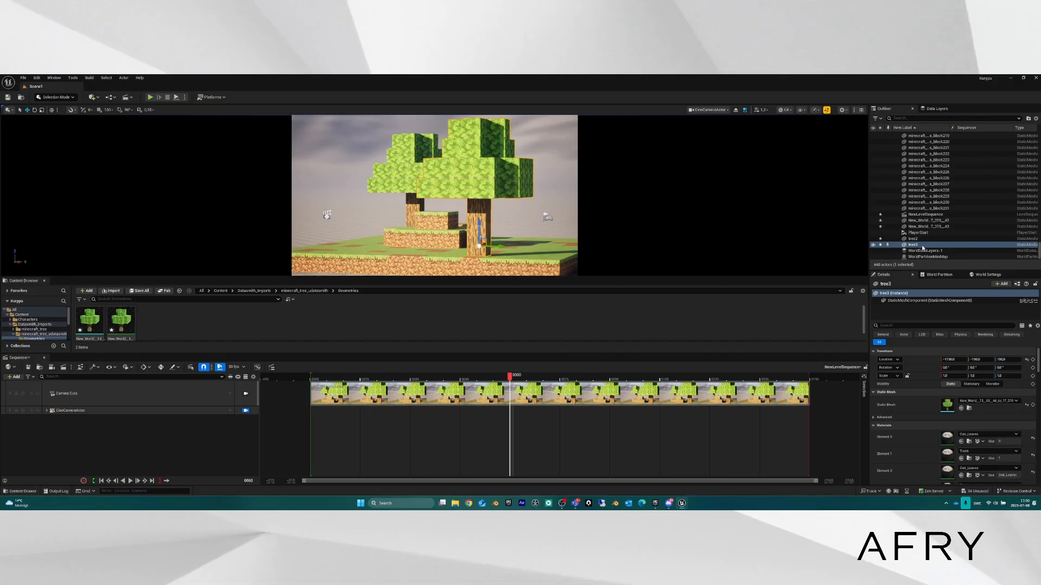
{"action": "left_click_drag", "start_coordinate": [922, 248], "coordinate": [98, 420]}
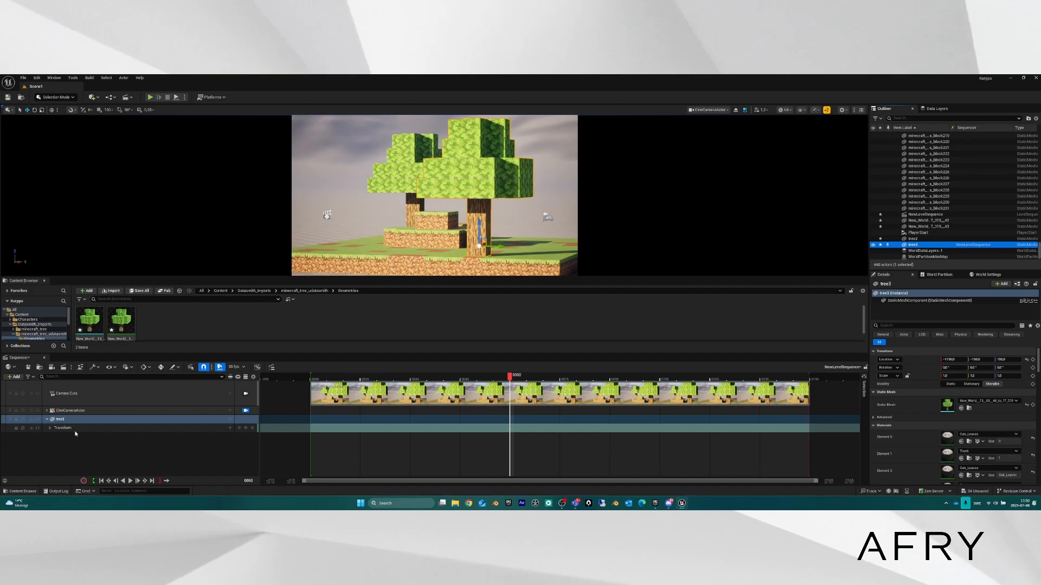
{"action": "left_click", "coordinate": [47, 411]}
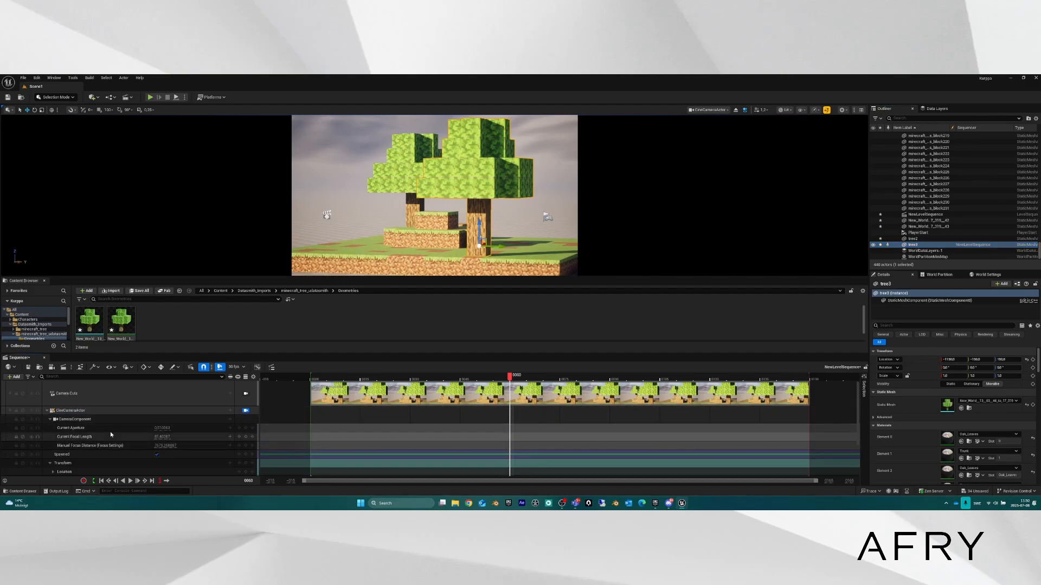
{"action": "left_click", "coordinate": [47, 411]}
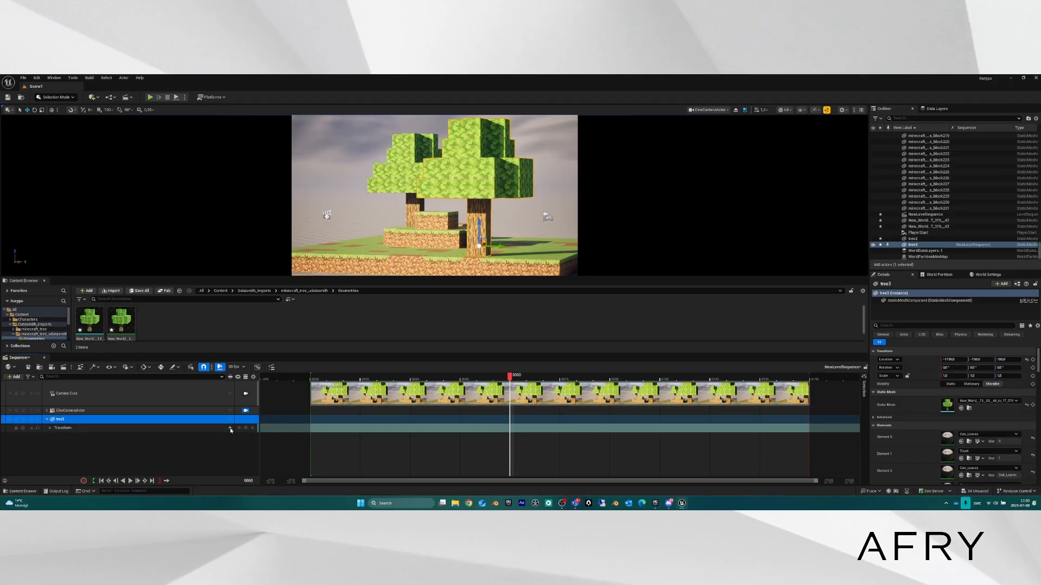
Browse tree3's track menus (Attach, Audio) without adding anything, then reselect tree3.
{"action": "left_click", "coordinate": [230, 430]}
{"action": "left_click", "coordinate": [116, 456]}
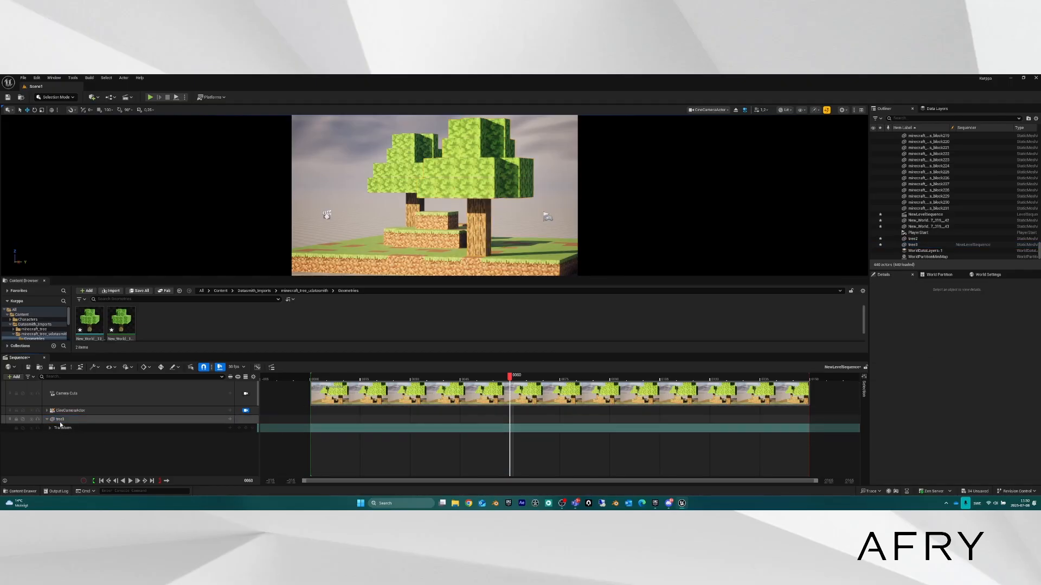
{"action": "left_click", "coordinate": [231, 419]}
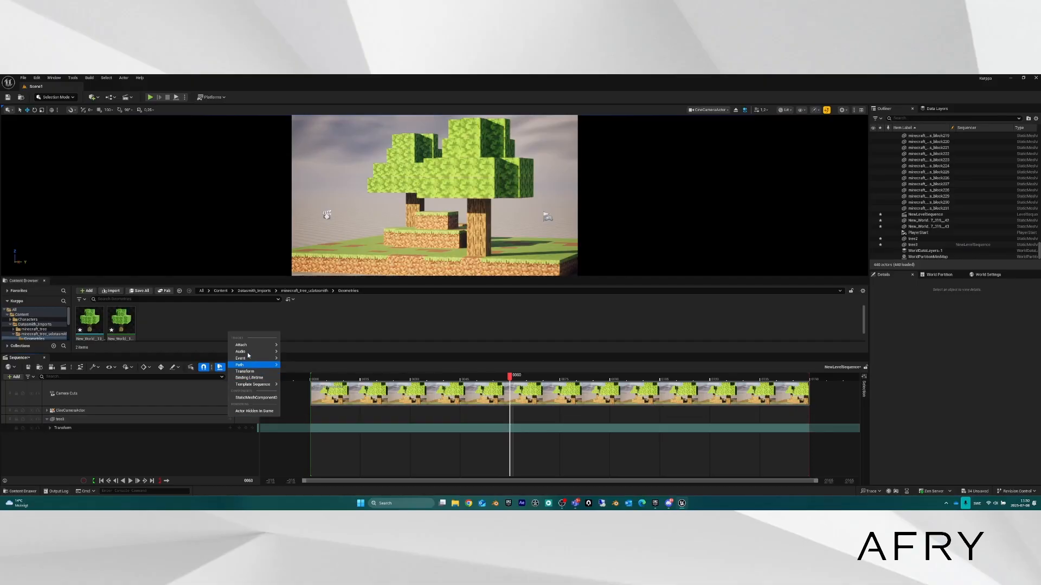
{"action": "mouse_move", "coordinate": [250, 344]}
{"action": "left_click", "coordinate": [105, 457]}
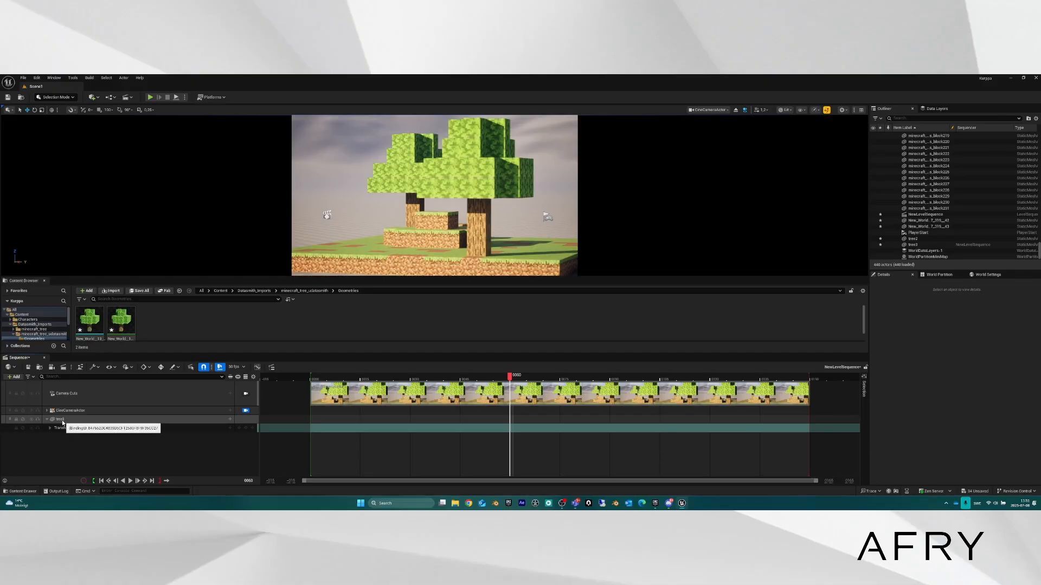
{"action": "left_click", "coordinate": [229, 420]}
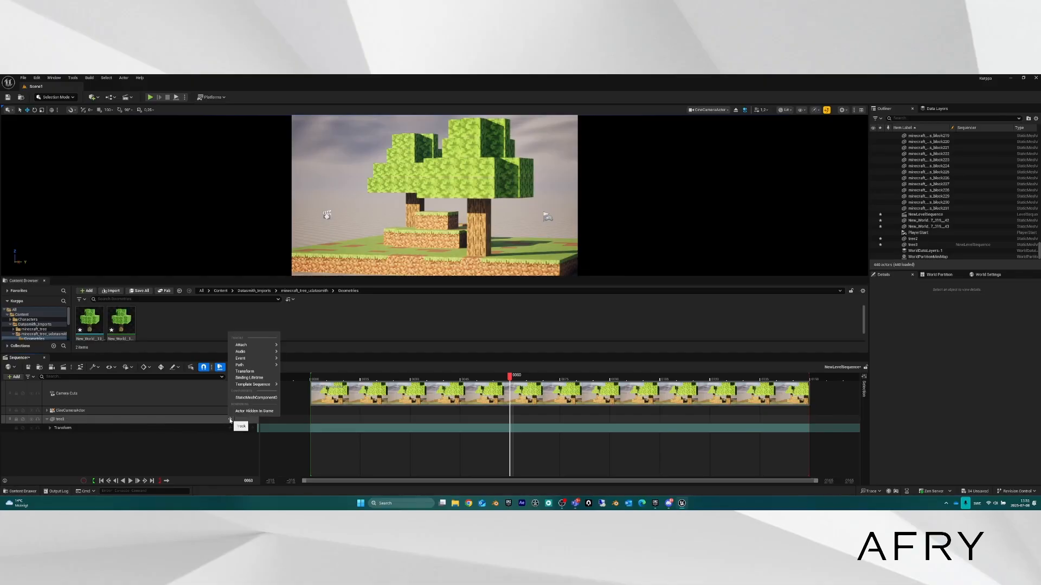
{"action": "mouse_move", "coordinate": [257, 347]}
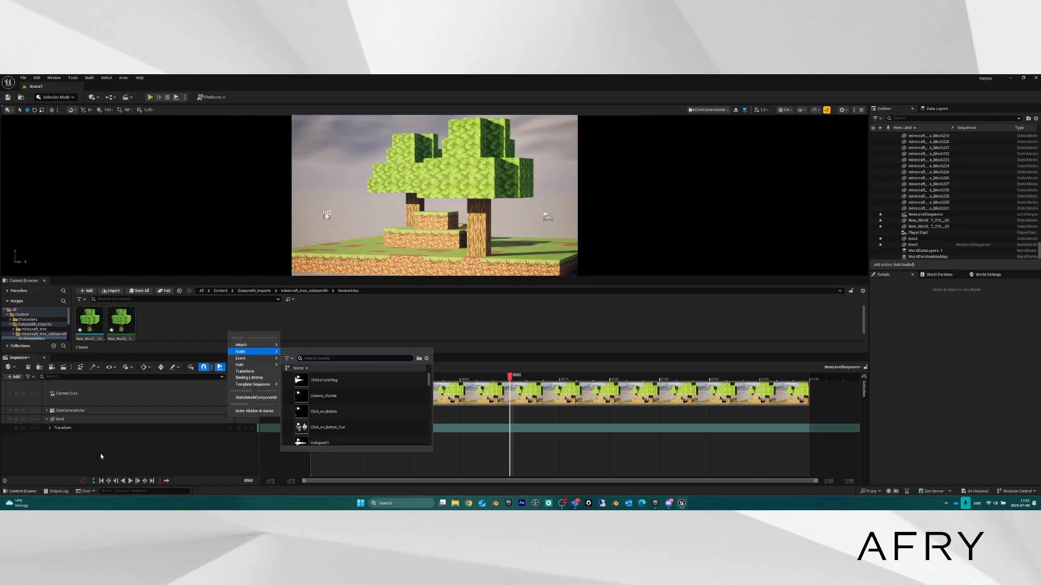
{"action": "left_click", "coordinate": [100, 456]}
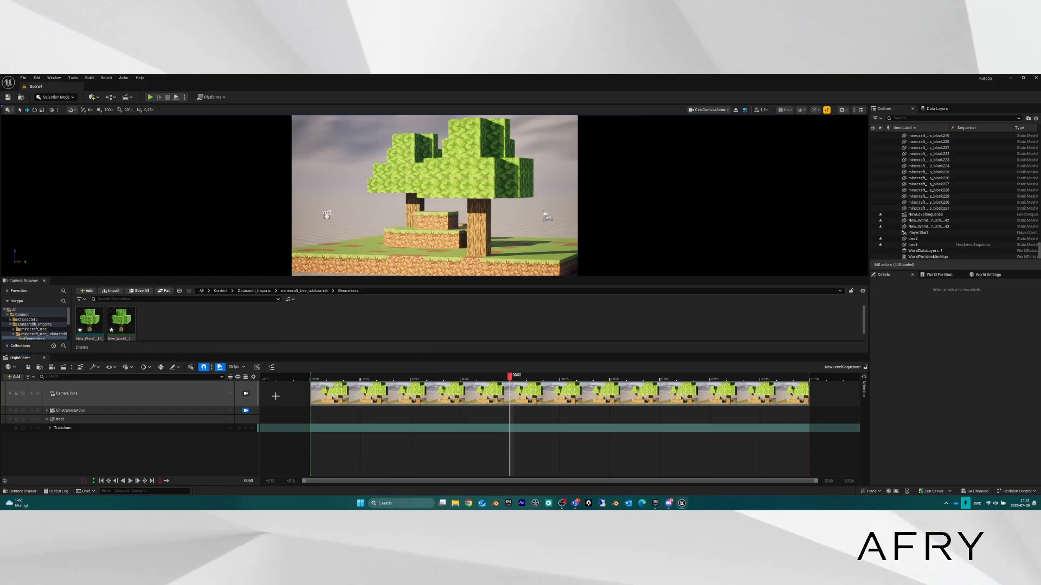
{"action": "left_click", "coordinate": [484, 224]}
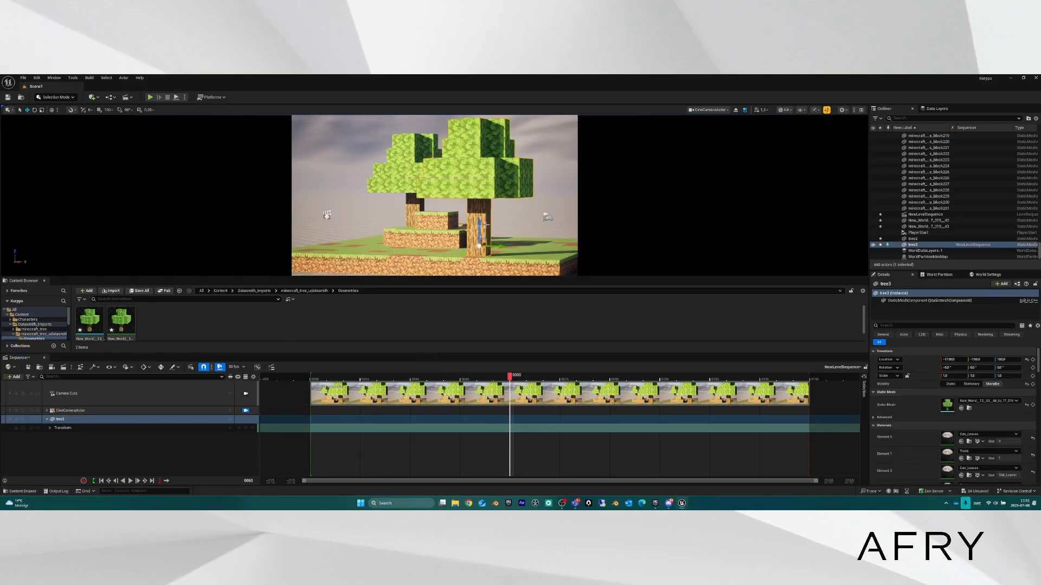
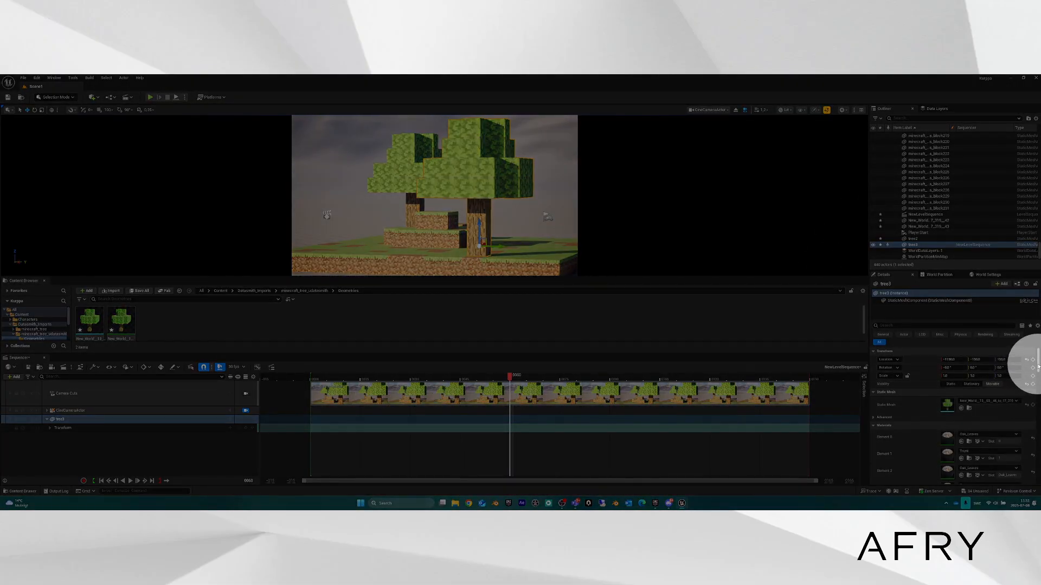
Key tree3's Static Mesh in the sequence and advance the playhead to frame 61.
{"action": "scroll", "coordinate": [1037, 374], "scroll_direction": "down", "scroll_amount": 2}
{"action": "scroll", "coordinate": [1038, 370], "scroll_direction": "up", "scroll_amount": 1}
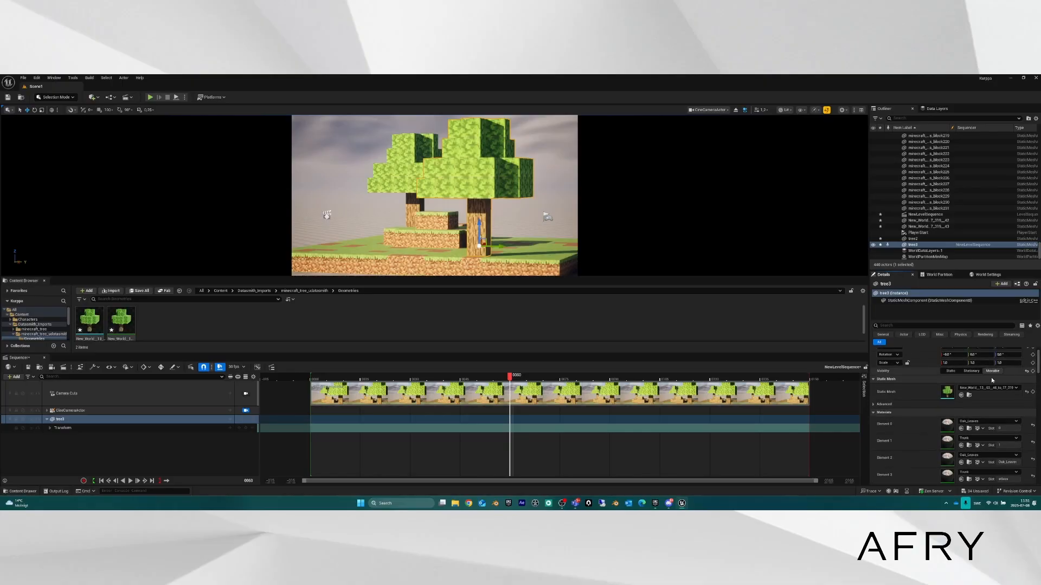
{"action": "left_click", "coordinate": [1033, 393]}
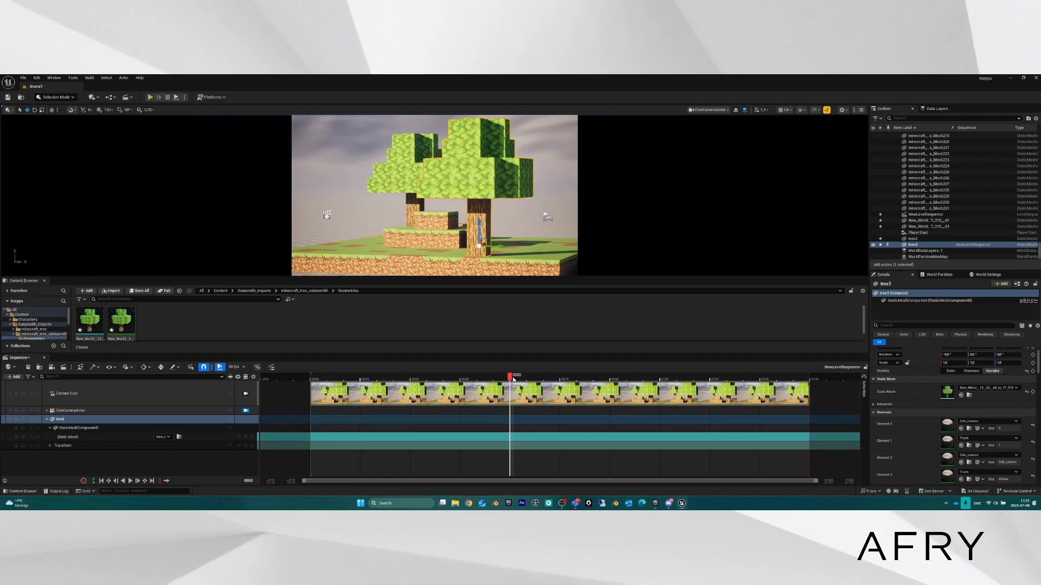
{"action": "left_click_drag", "start_coordinate": [510, 379], "coordinate": [514, 379]}
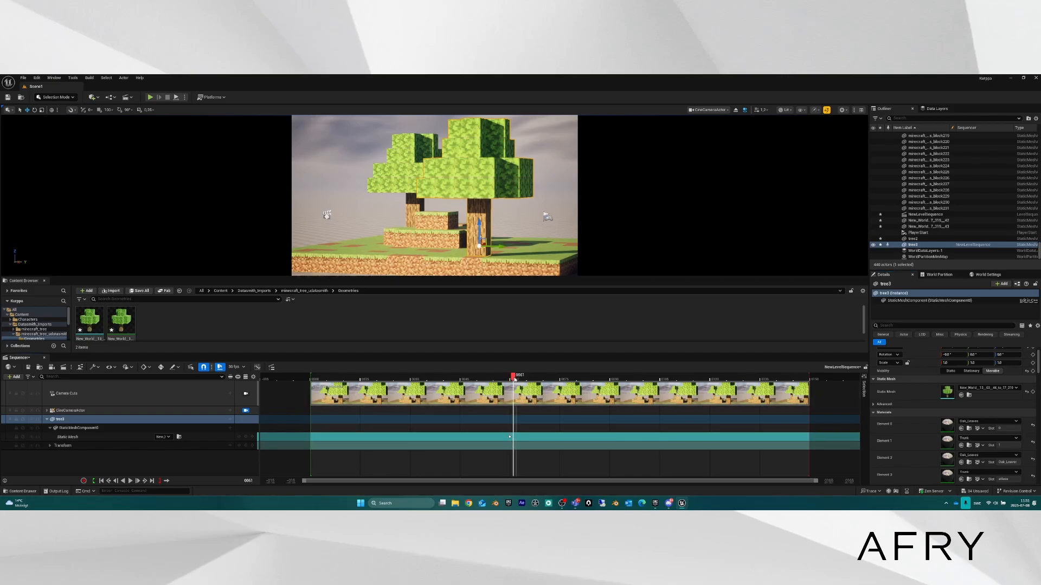
{"action": "left_click", "coordinate": [168, 436]}
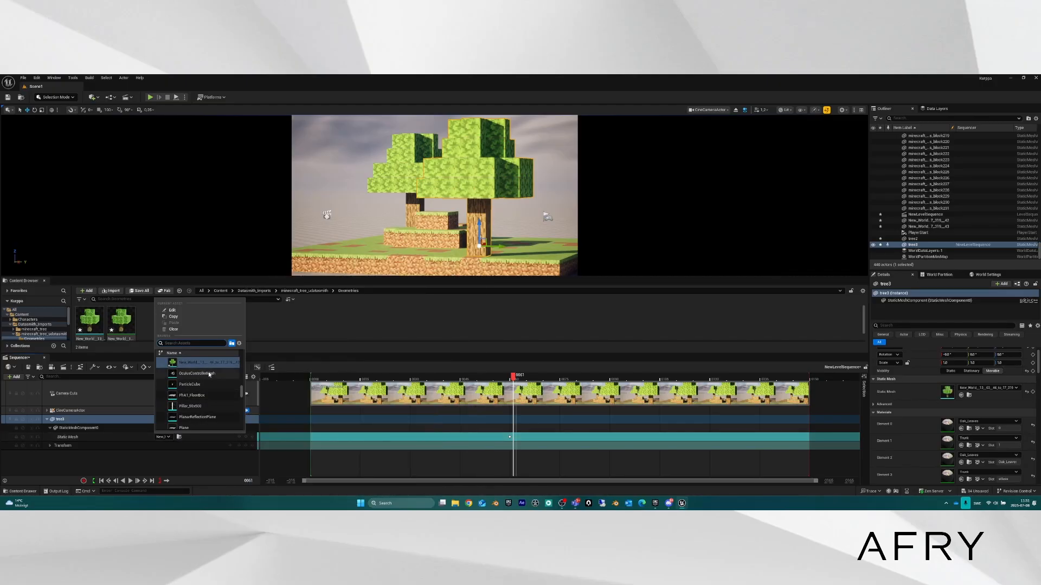
Key tree3's mesh as OculusControllerMesh at 61 and Pillar_50x500 at 62, then scrub to check.
{"action": "left_click", "coordinate": [197, 374]}
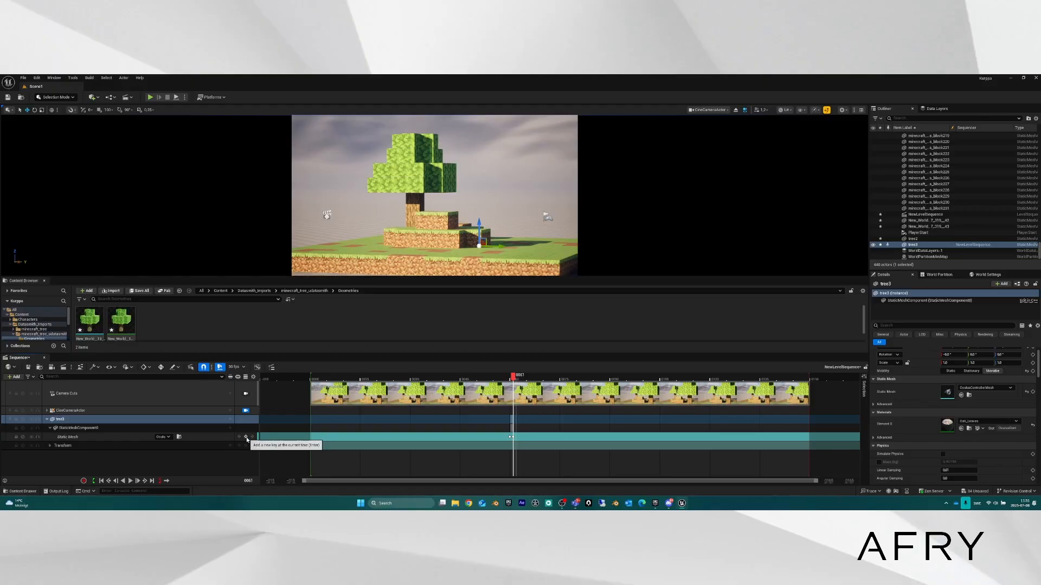
{"action": "left_click_drag", "start_coordinate": [512, 381], "coordinate": [516, 381]}
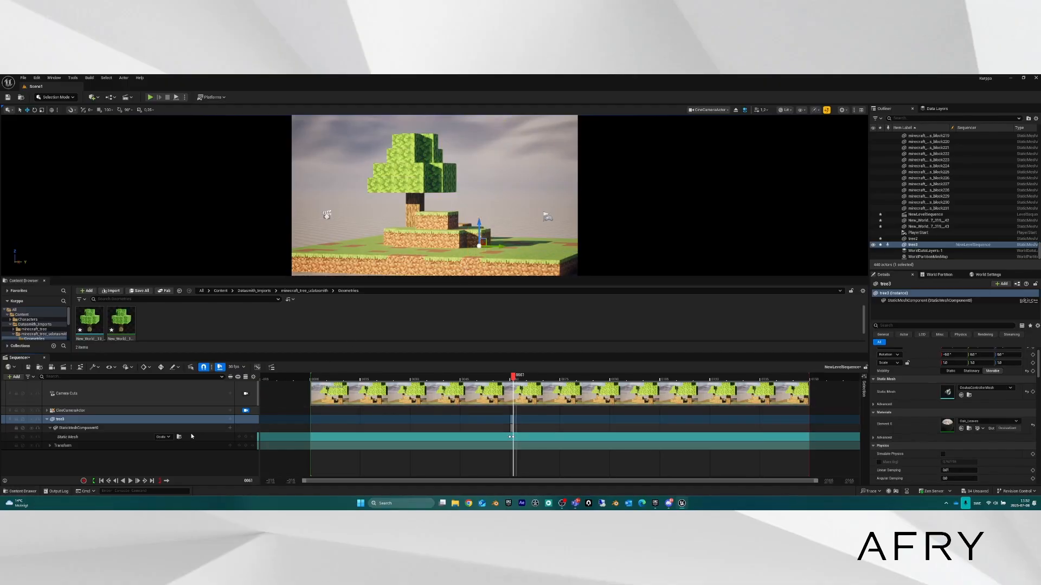
{"action": "left_click", "coordinate": [162, 437]}
{"action": "left_click", "coordinate": [190, 395]}
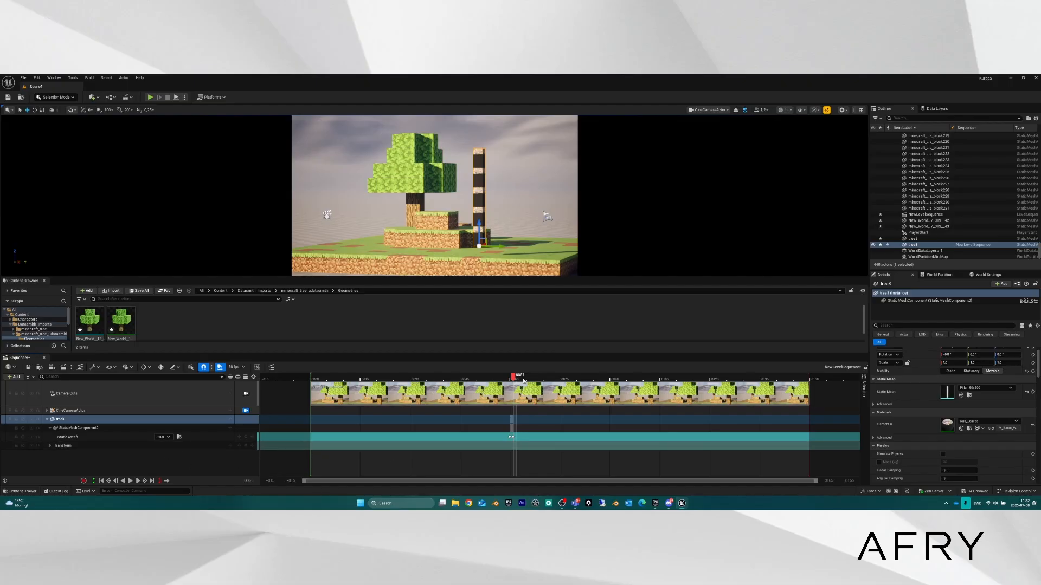
{"action": "left_click_drag", "start_coordinate": [513, 379], "coordinate": [519, 381]}
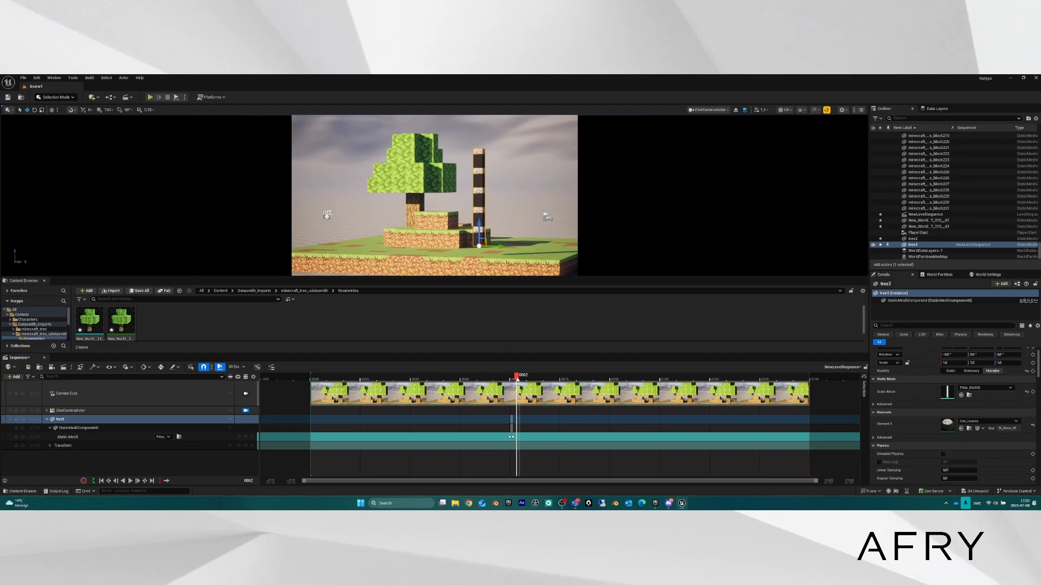
{"action": "left_click_drag", "start_coordinate": [516, 379], "coordinate": [514, 382]}
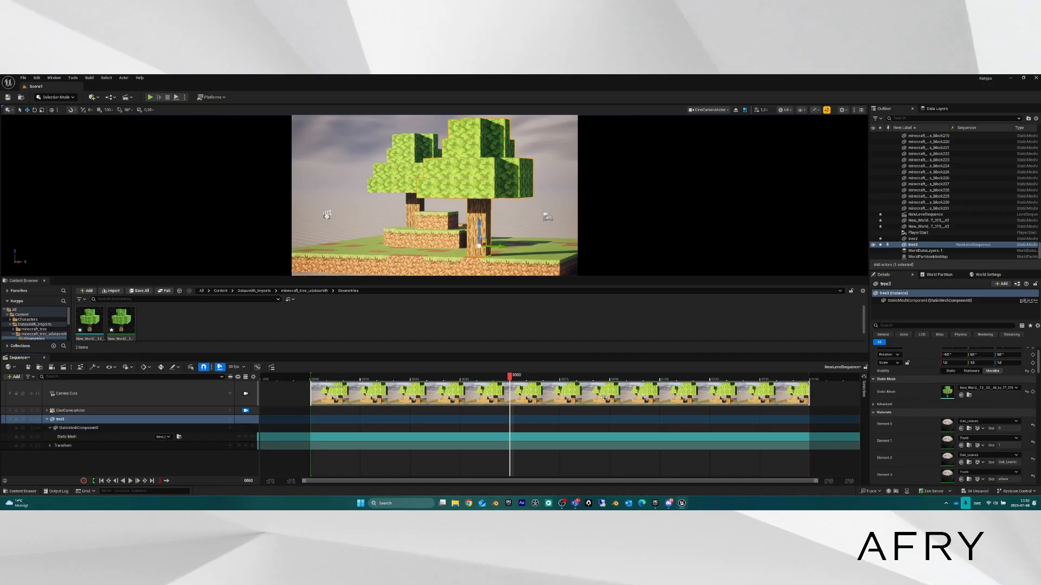
Key tree3's Actor Hidden in Game, tick it at frame 61, and scrub to verify.
{"action": "left_click", "coordinate": [901, 326]}
{"action": "type", "text": "hidden"}
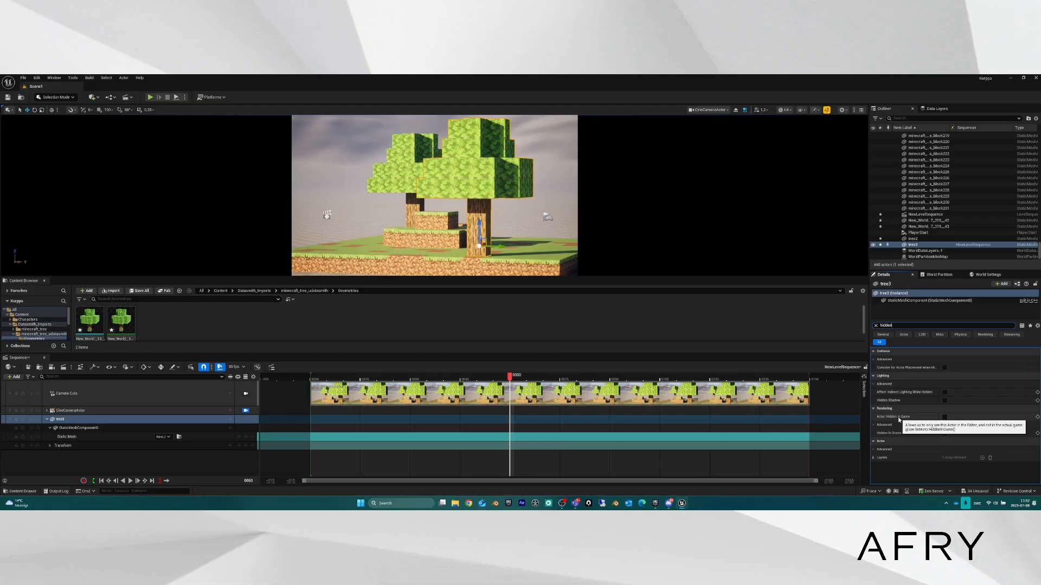
{"action": "left_click", "coordinate": [1036, 418]}
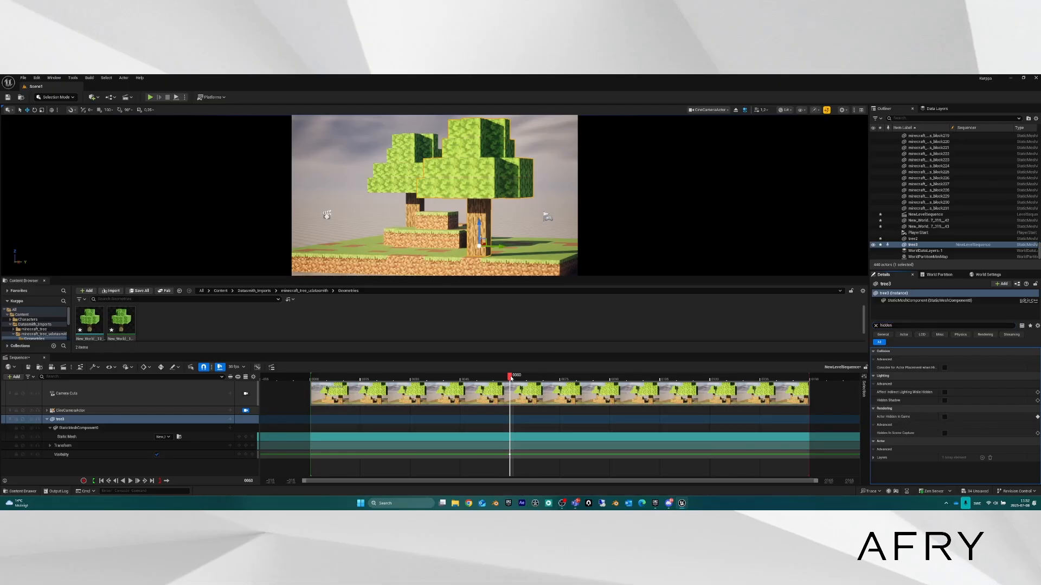
{"action": "left_click_drag", "start_coordinate": [512, 377], "coordinate": [510, 379]}
{"action": "mouse_move", "coordinate": [512, 378]}
{"action": "left_mouse_down"}
{"action": "mouse_move", "coordinate": [316, 378]}
{"action": "mouse_move", "coordinate": [513, 379]}
{"action": "left_mouse_up"}
{"action": "left_click", "coordinate": [157, 455]}
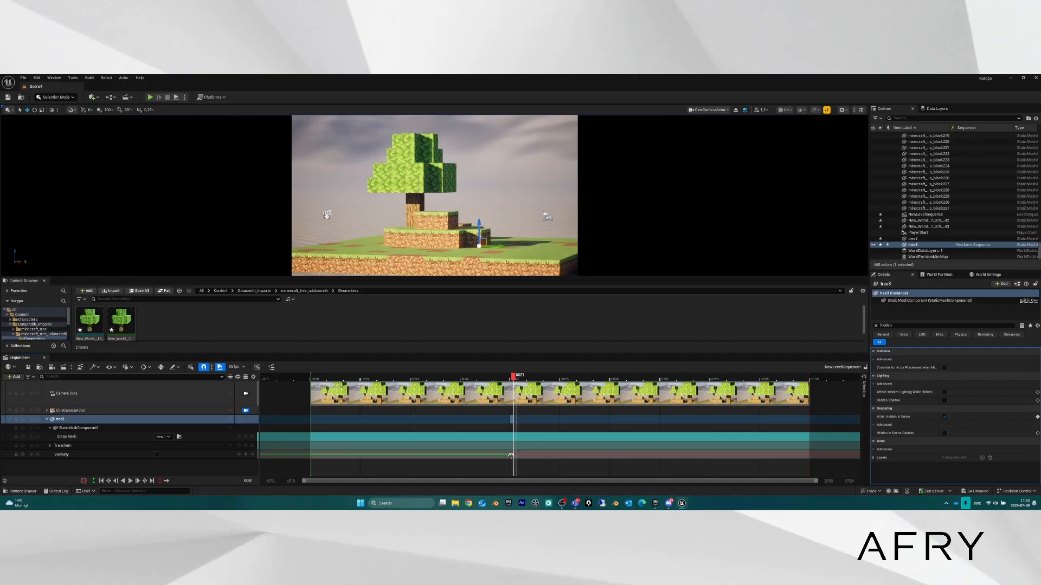
{"action": "mouse_move", "coordinate": [515, 375]}
{"action": "left_mouse_down"}
{"action": "mouse_move", "coordinate": [420, 377]}
{"action": "mouse_move", "coordinate": [524, 385]}
{"action": "mouse_move", "coordinate": [504, 386]}
{"action": "left_mouse_up"}
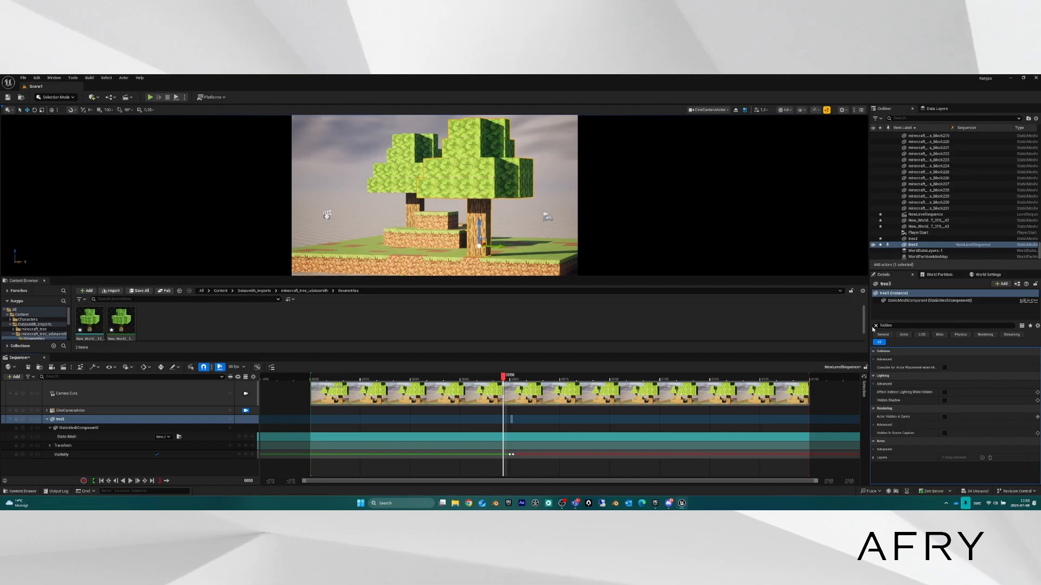
Clear the 'hidde' Details filter and scroll through tree3's Physics and Materials properties.
{"action": "left_click", "coordinate": [877, 326]}
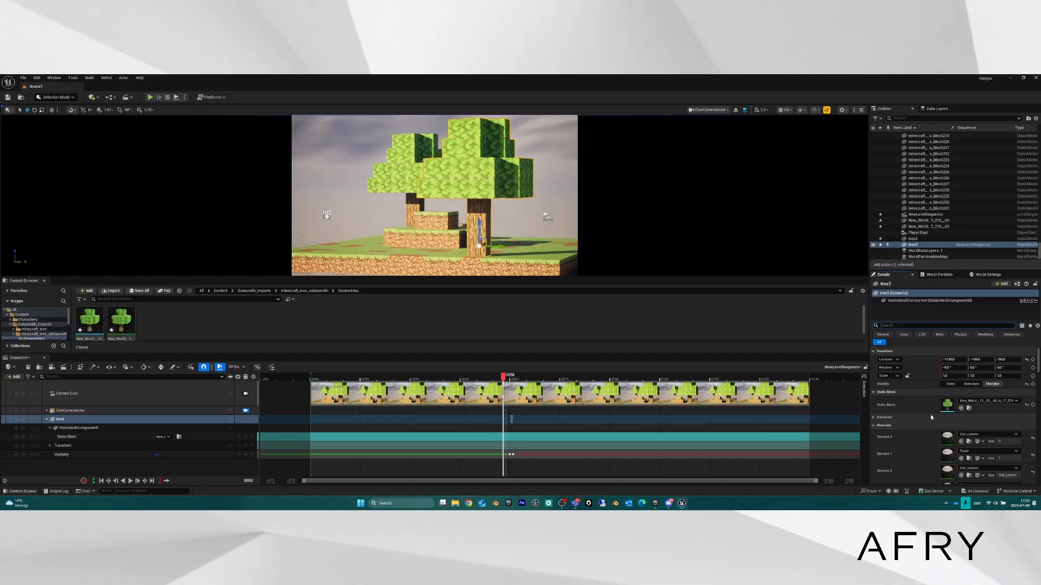
{"action": "scroll", "coordinate": [933, 419], "scroll_direction": "down", "scroll_amount": 5}
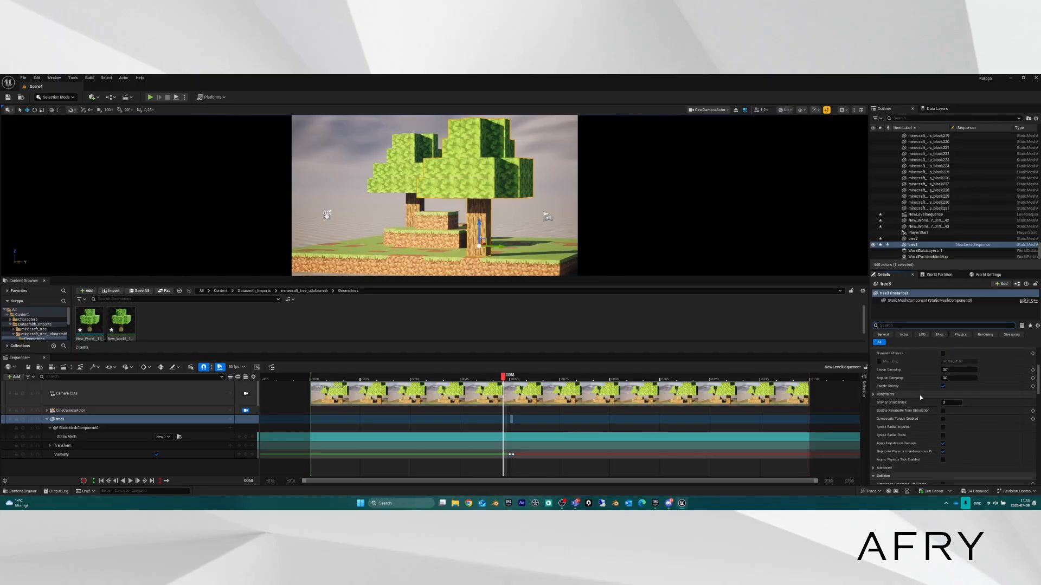
{"action": "scroll", "coordinate": [920, 397], "scroll_direction": "down", "scroll_amount": 1}
{"action": "scroll", "coordinate": [921, 396], "scroll_direction": "up", "scroll_amount": 2}
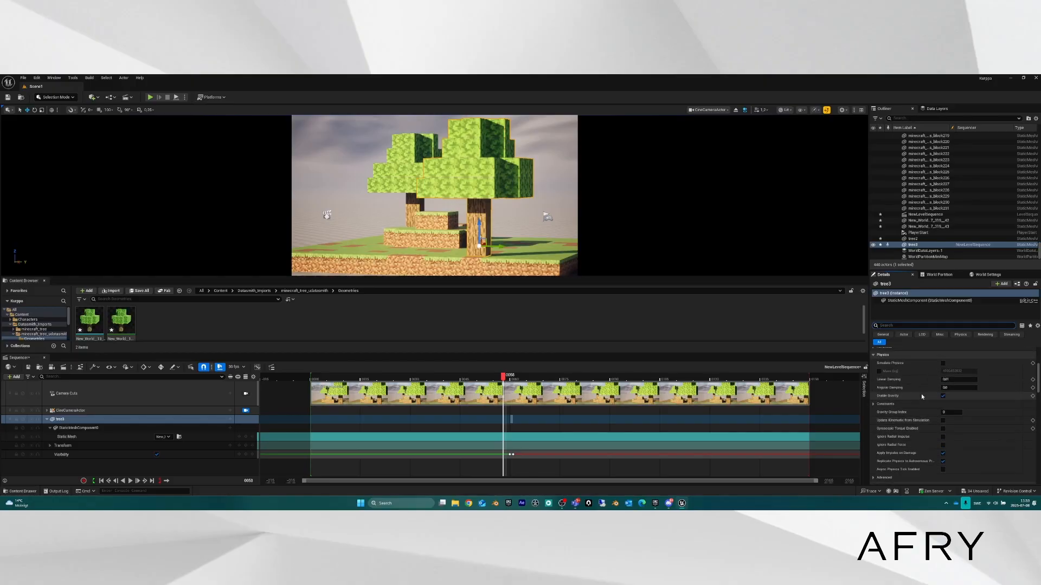
{"action": "scroll", "coordinate": [921, 397], "scroll_direction": "up", "scroll_amount": 5}
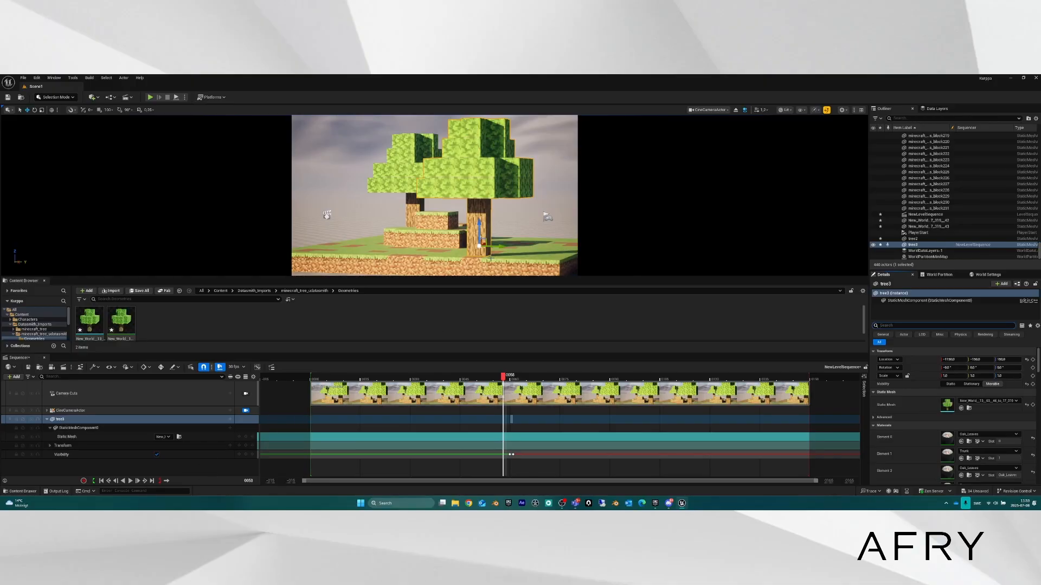
{"action": "scroll", "coordinate": [927, 424], "scroll_direction": "down", "scroll_amount": 2}
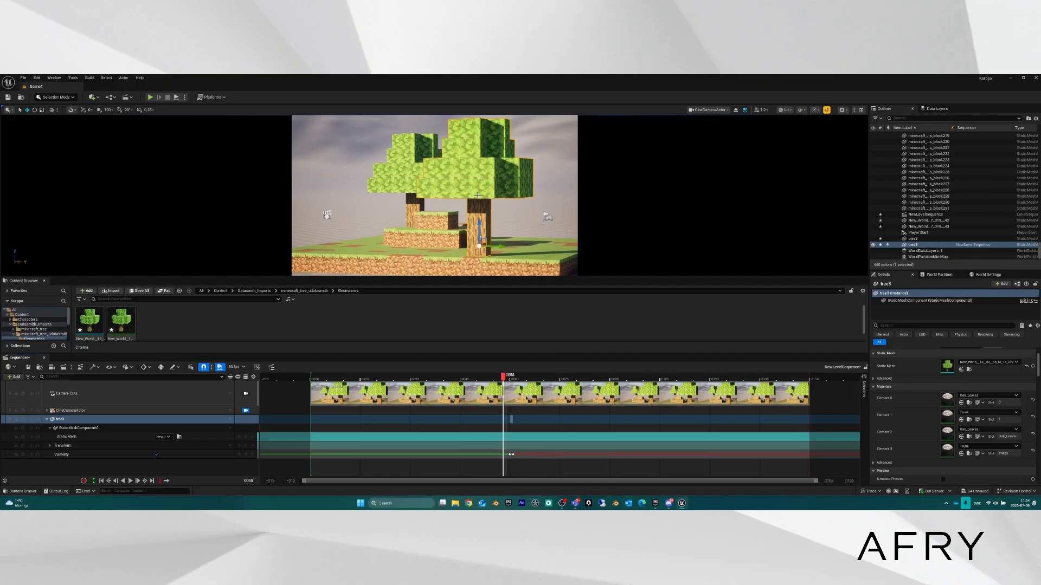
Turn on Enable Look at Tracking in the cine camera's Lookat Tracking Settings.
{"action": "left_click", "coordinate": [105, 411]}
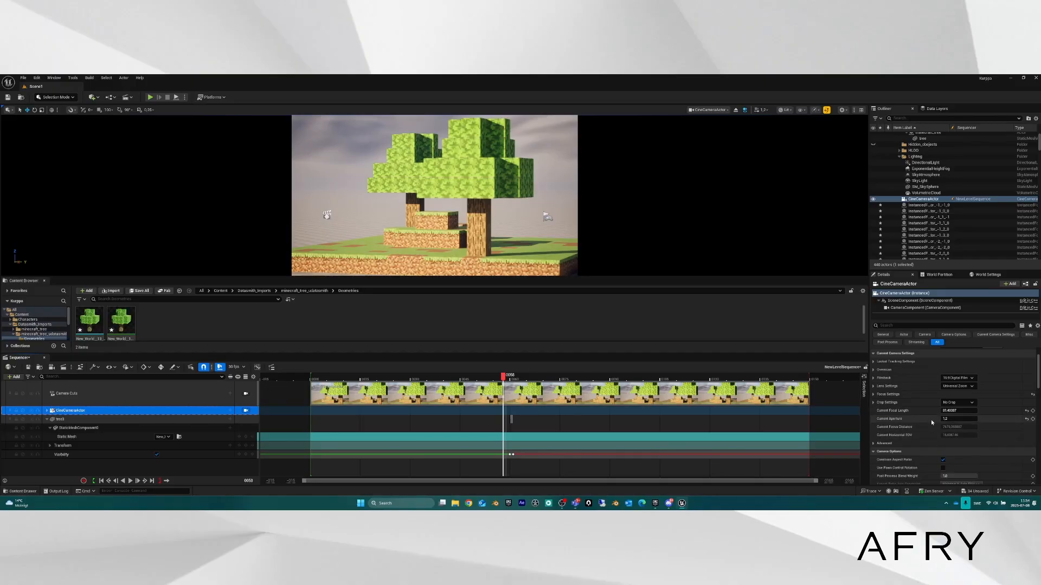
{"action": "scroll", "coordinate": [931, 419], "scroll_direction": "up", "scroll_amount": 3}
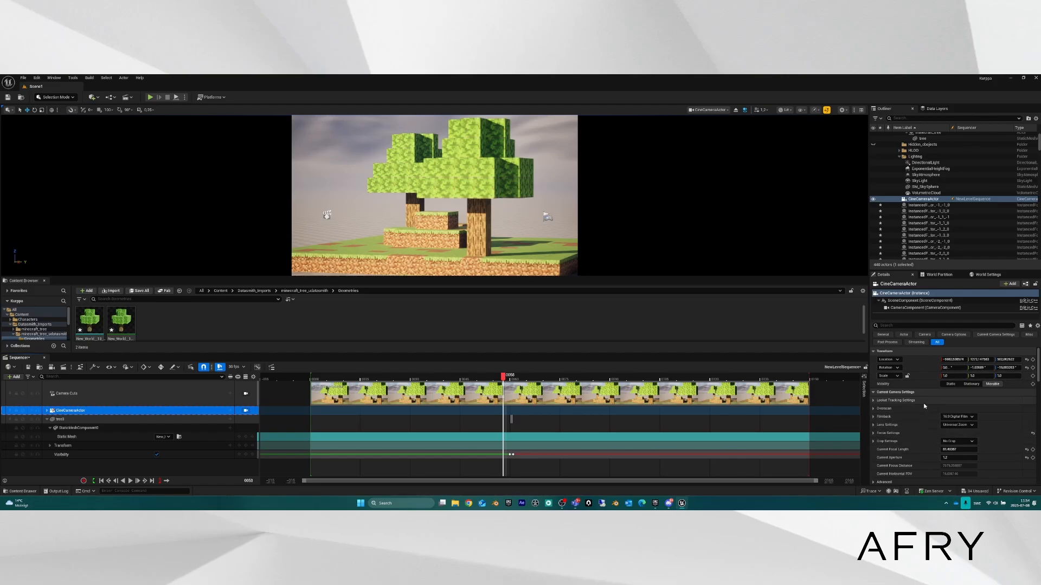
{"action": "left_click", "coordinate": [874, 400]}
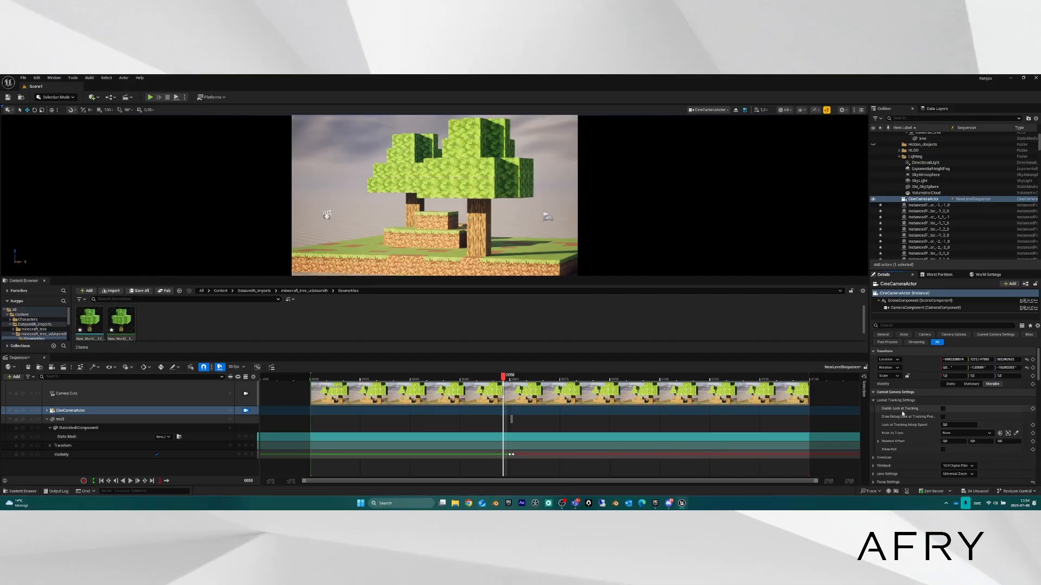
{"action": "left_click", "coordinate": [942, 409]}
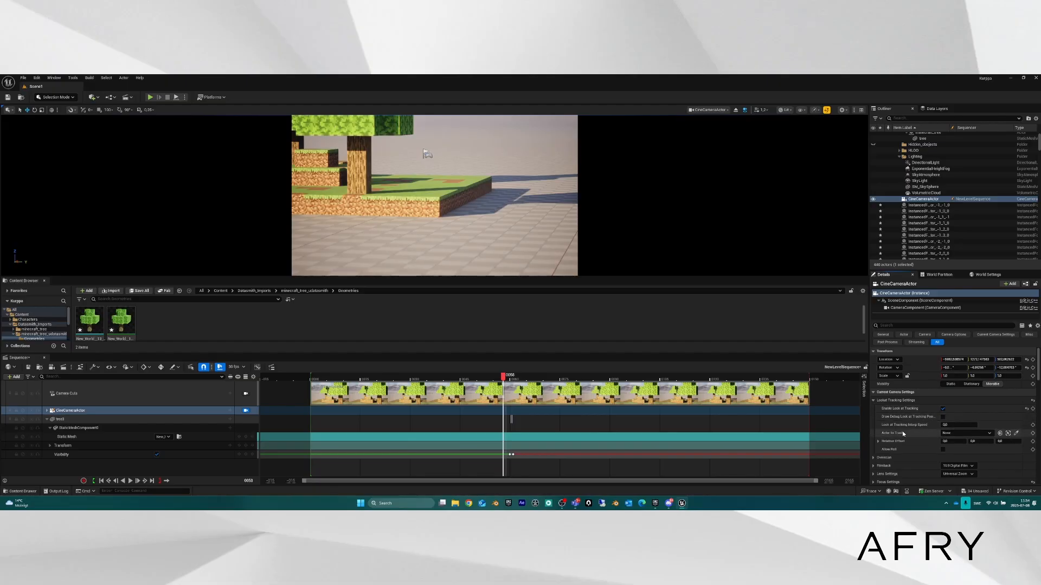
Eyedropper-pick tree3 as the Actor to Track, then raise the tree to test camera following.
{"action": "left_click", "coordinate": [1016, 433]}
{"action": "left_click", "coordinate": [358, 157]}
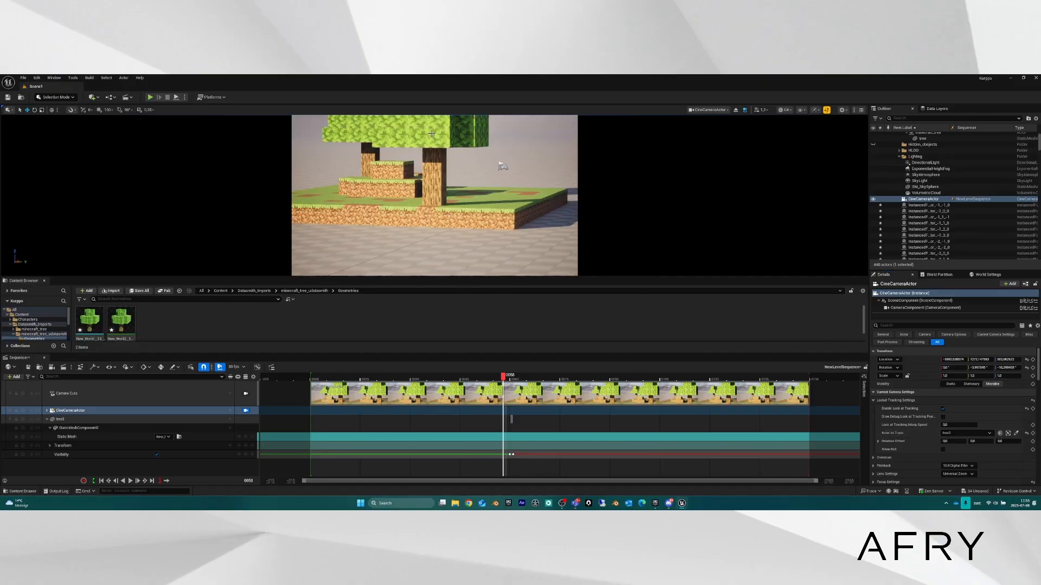
{"action": "left_click", "coordinate": [437, 178]}
{"action": "left_click_drag", "start_coordinate": [436, 174], "coordinate": [469, 198]}
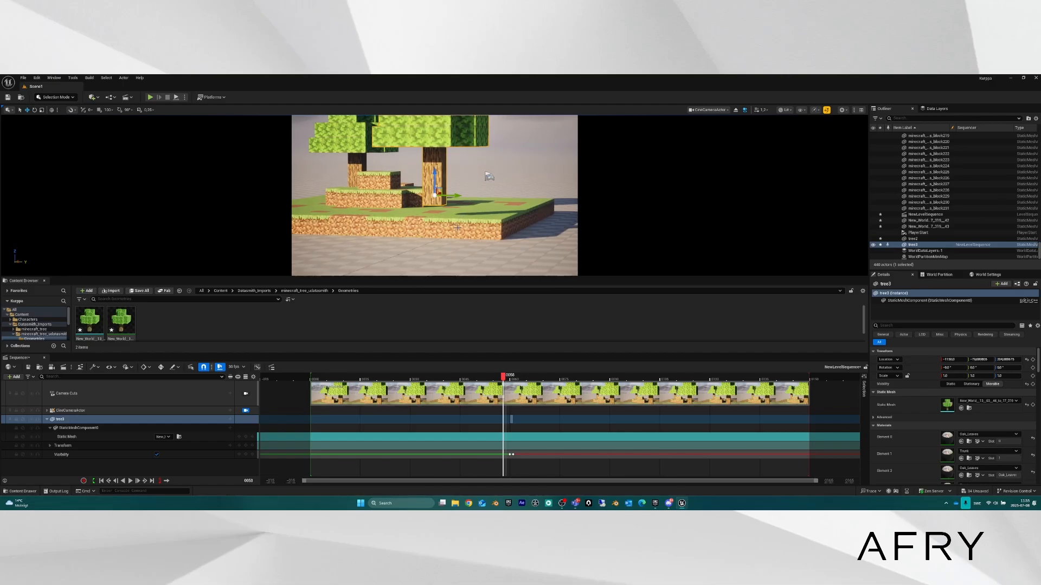
Undo the tree's move and reselect the CineCameraActor track.
{"action": "key", "text": "ctrl+z"}
{"action": "key", "text": "ctrl+z"}
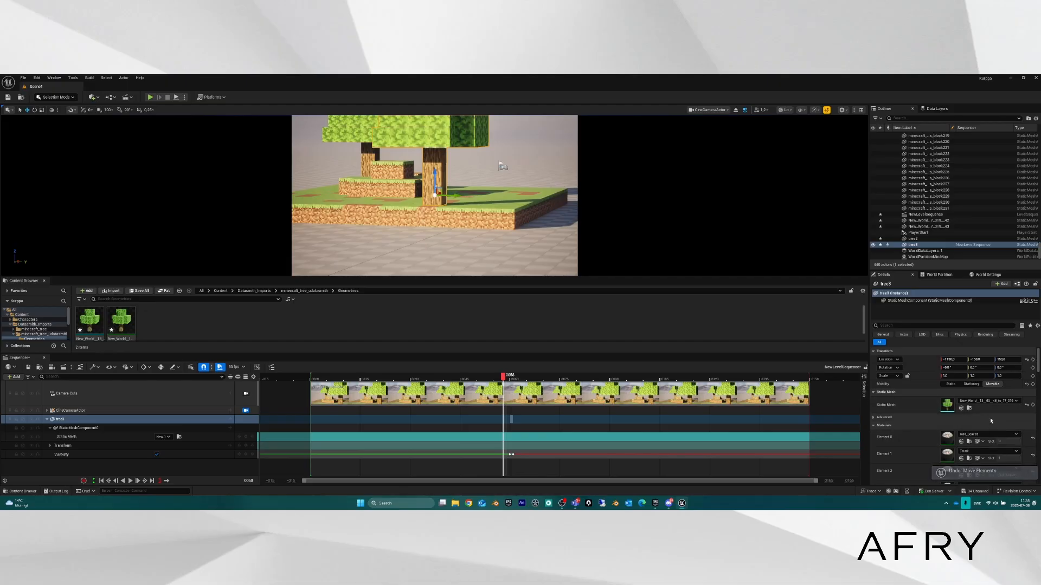
{"action": "left_click", "coordinate": [838, 407]}
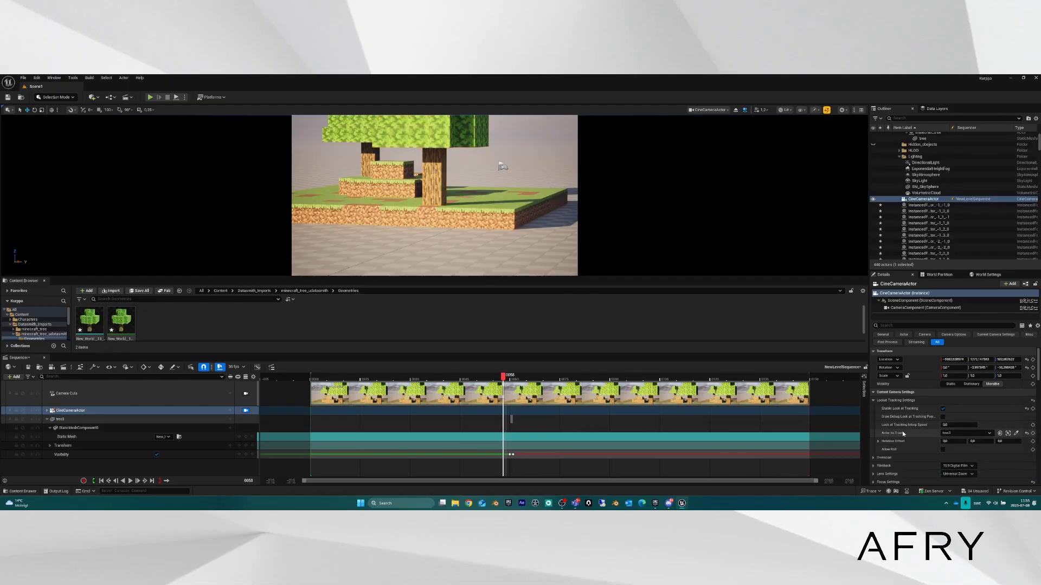
Add a Shapes > Cube to the level and drag it right, deeper into the scene.
{"action": "left_click", "coordinate": [94, 97]}
{"action": "mouse_move", "coordinate": [131, 188]}
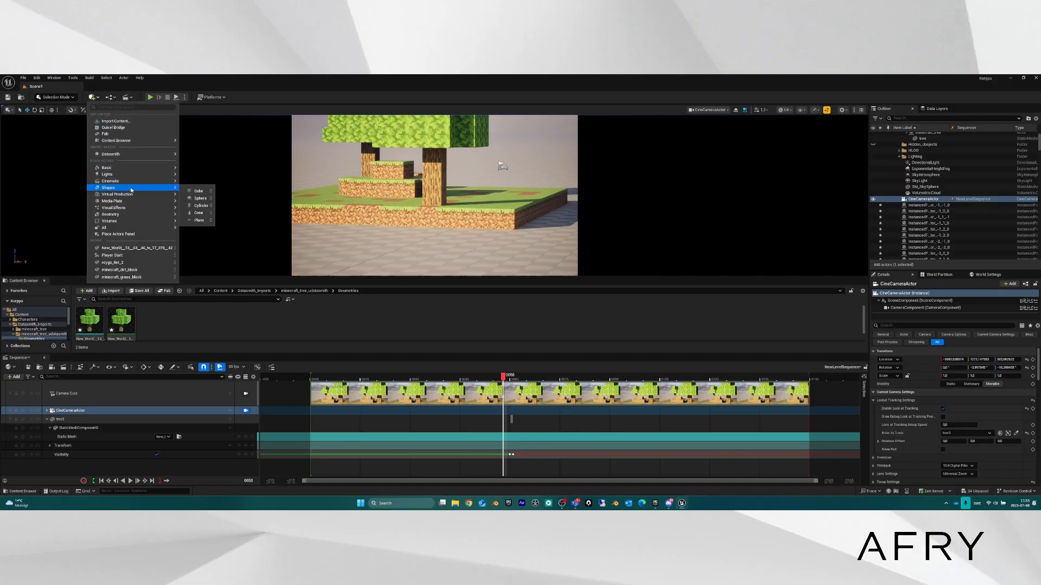
{"action": "left_click", "coordinate": [215, 191]}
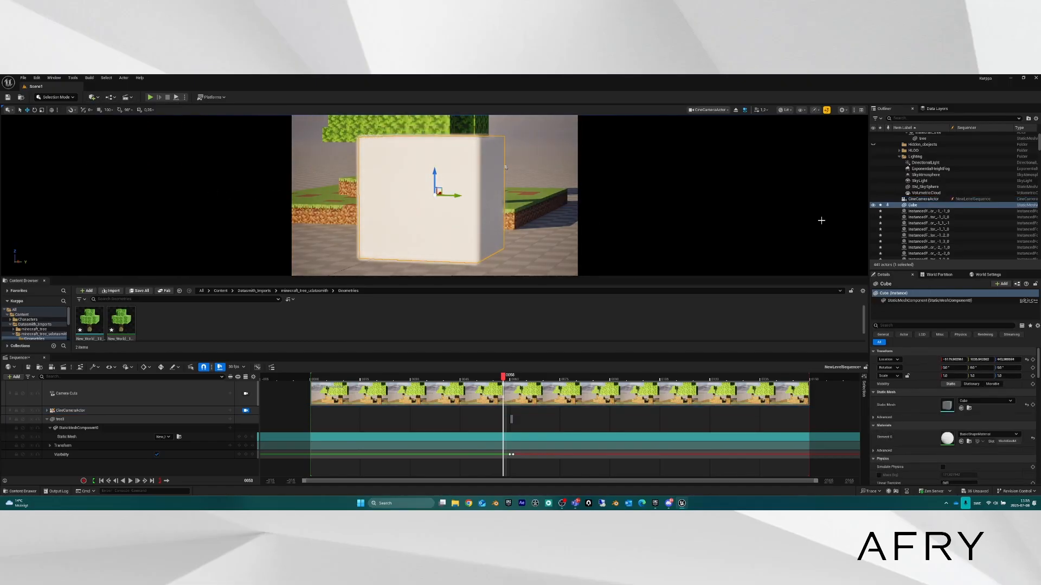
{"action": "left_click_drag", "start_coordinate": [440, 192], "coordinate": [536, 143]}
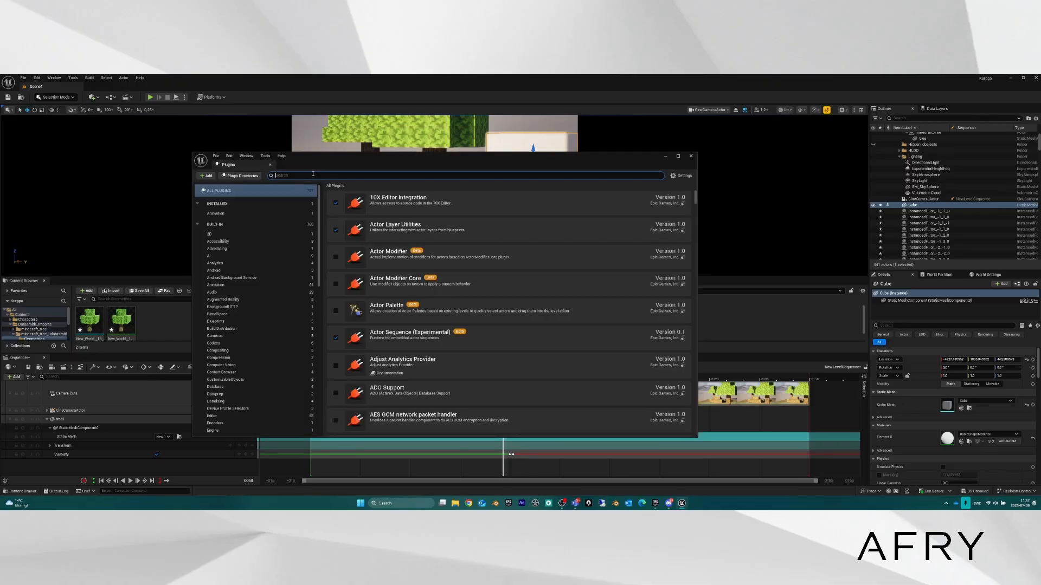
Filter the Plugins list with 'sequenceer', scroll the matches, then select the search text.
{"action": "type", "text": "sequence"}
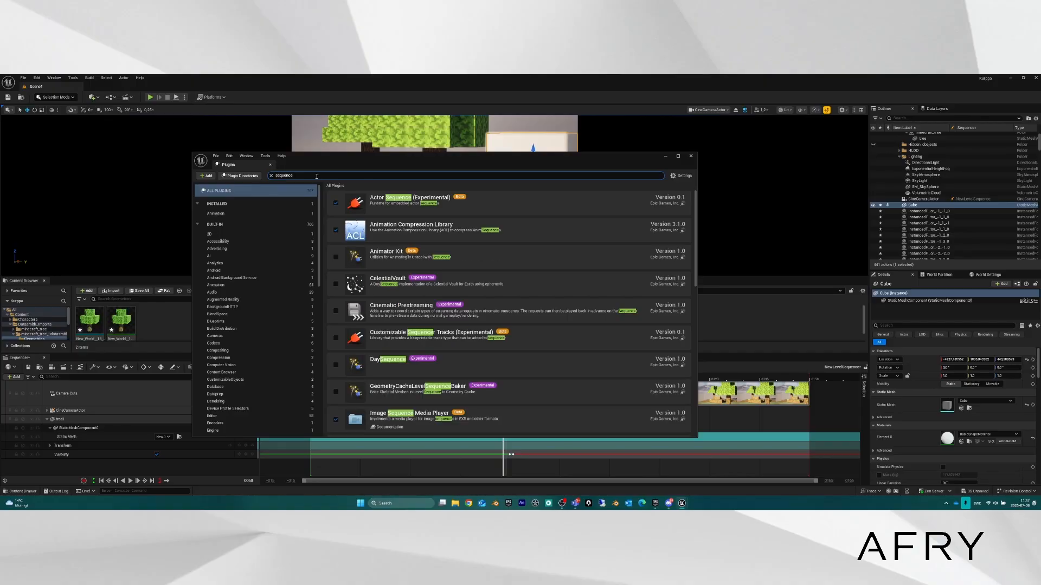
{"action": "type", "text": "er"}
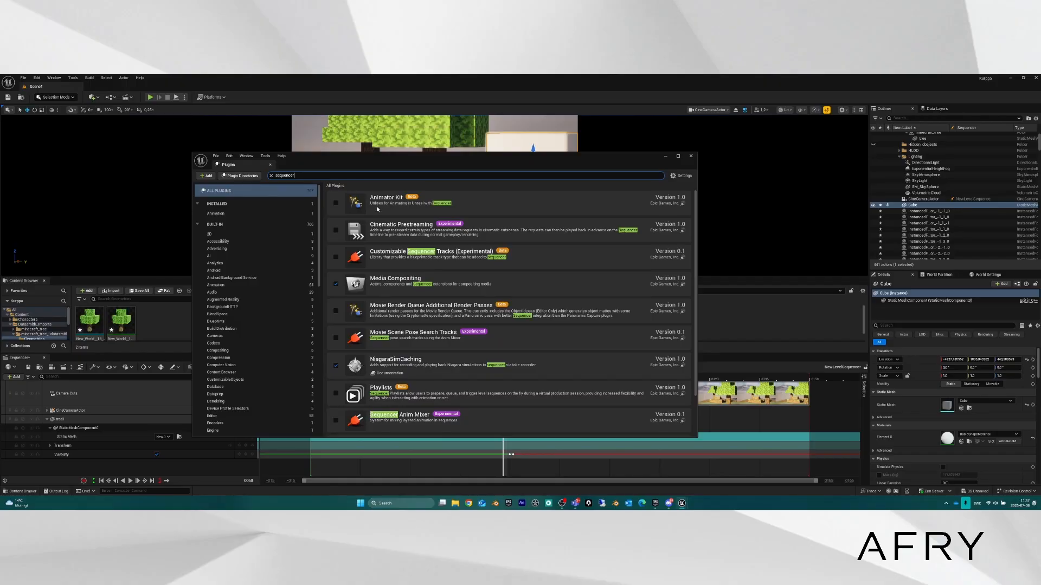
{"action": "scroll", "coordinate": [412, 271], "scroll_direction": "down", "scroll_amount": 2}
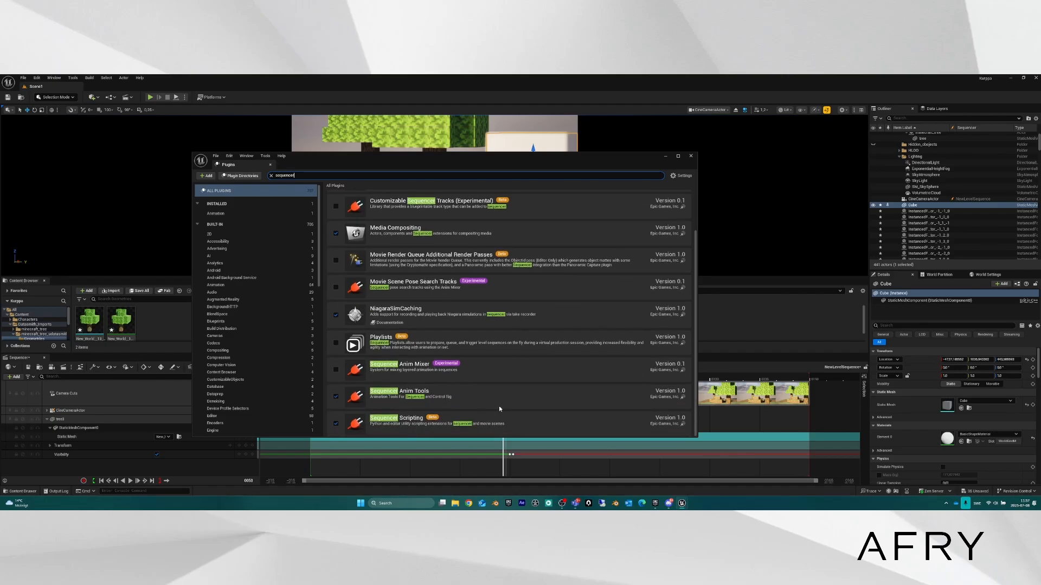
{"action": "scroll", "coordinate": [498, 407], "scroll_direction": "up", "scroll_amount": 2}
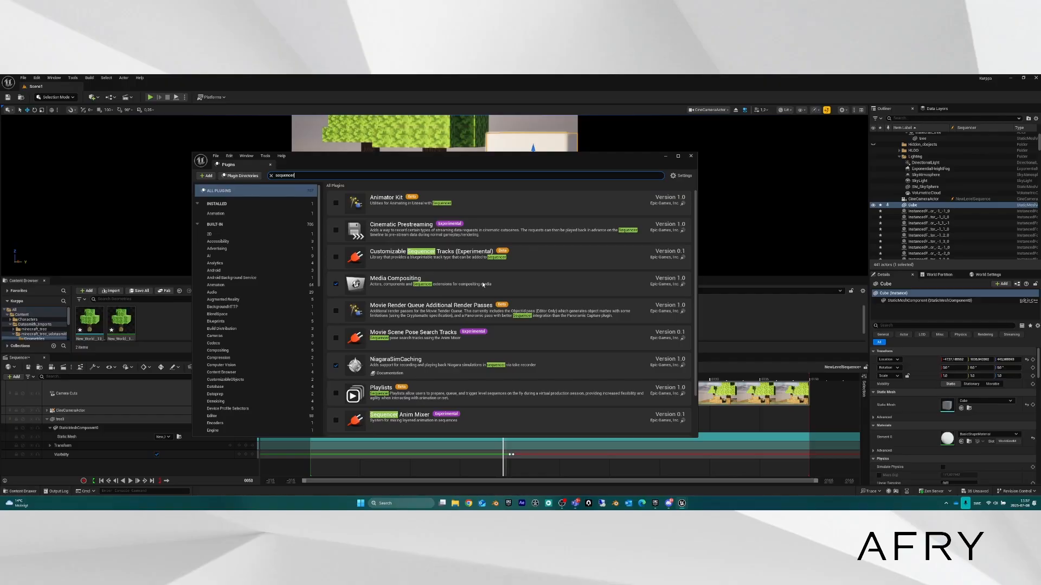
{"action": "left_click", "coordinate": [285, 175]}
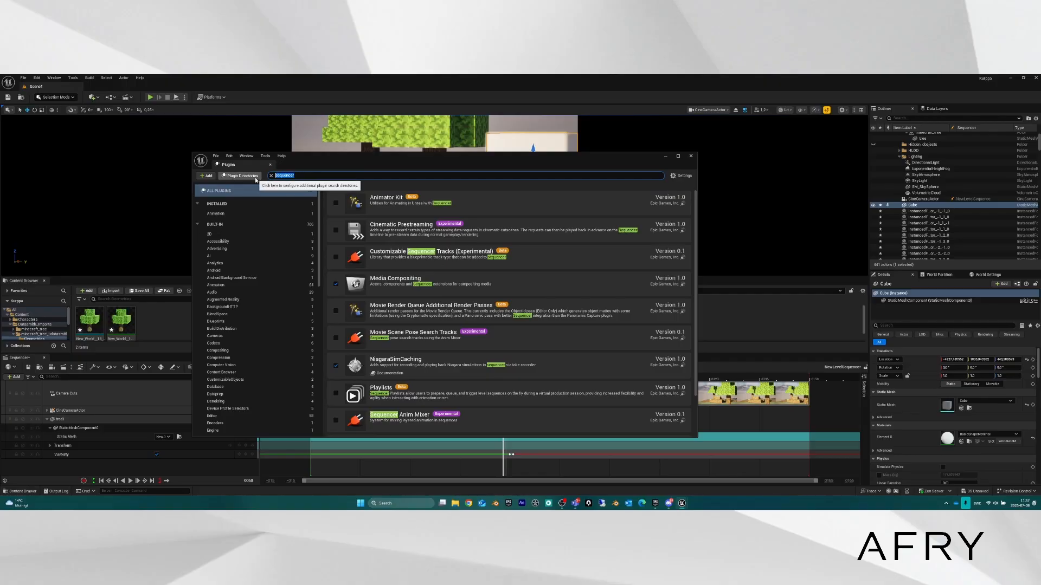
Search 'render que' and enable Movie Render Queue and Additional Render Passes, accepting the beta warning.
{"action": "type", "text": "render q"}
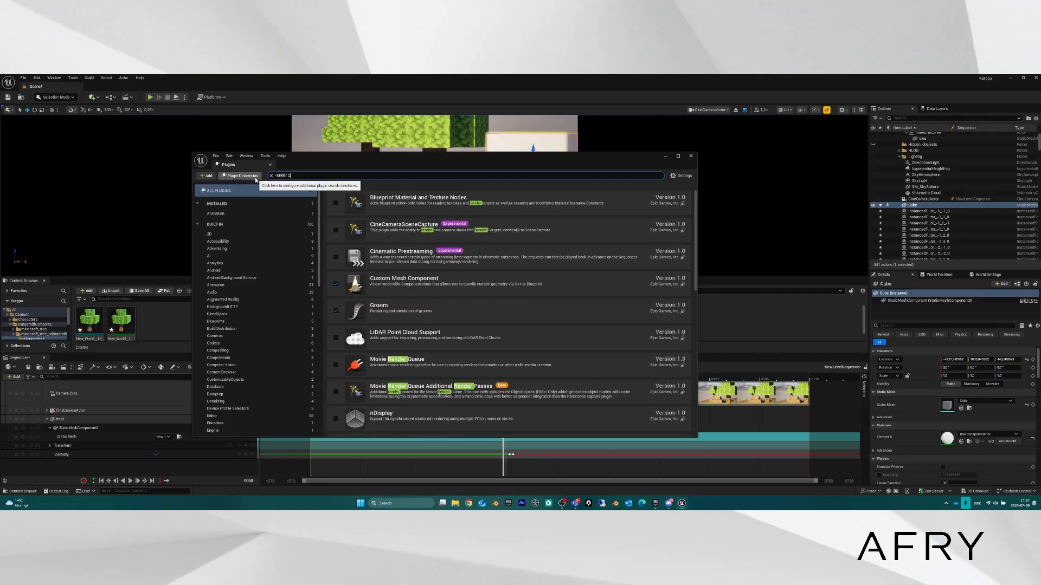
{"action": "type", "text": "ue"}
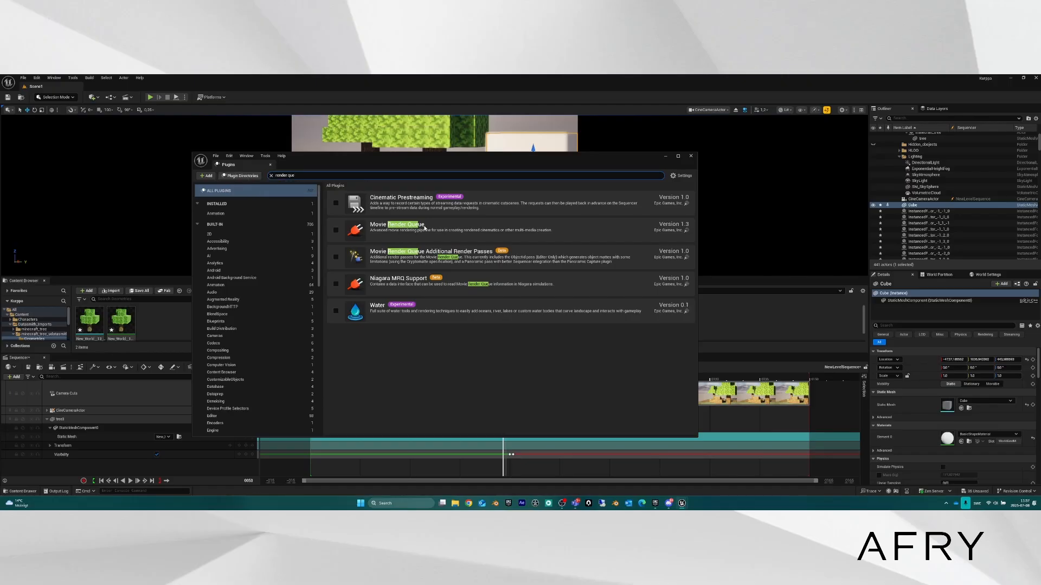
{"action": "left_click", "coordinate": [336, 230]}
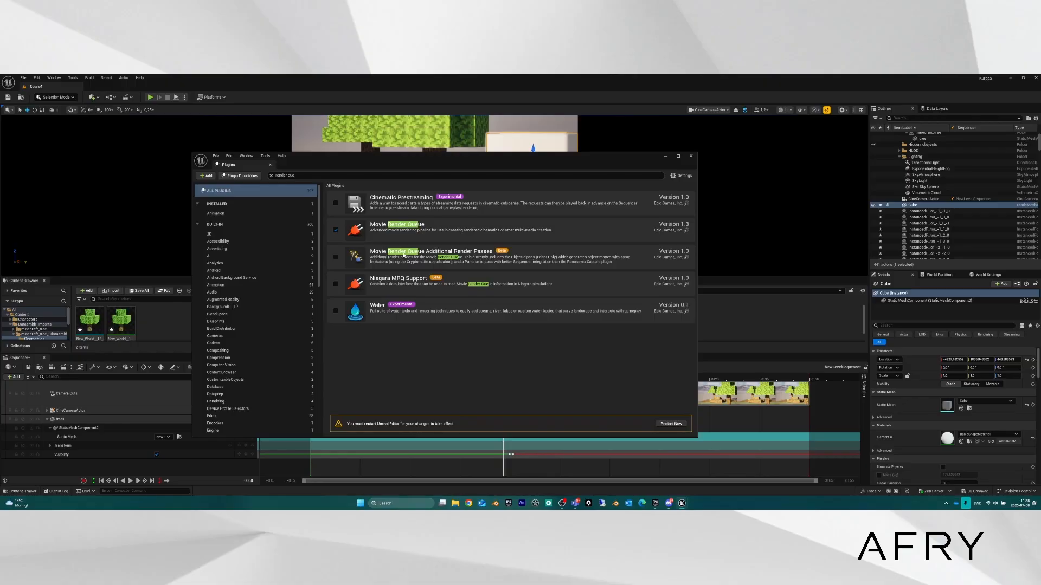
{"action": "left_click", "coordinate": [336, 258]}
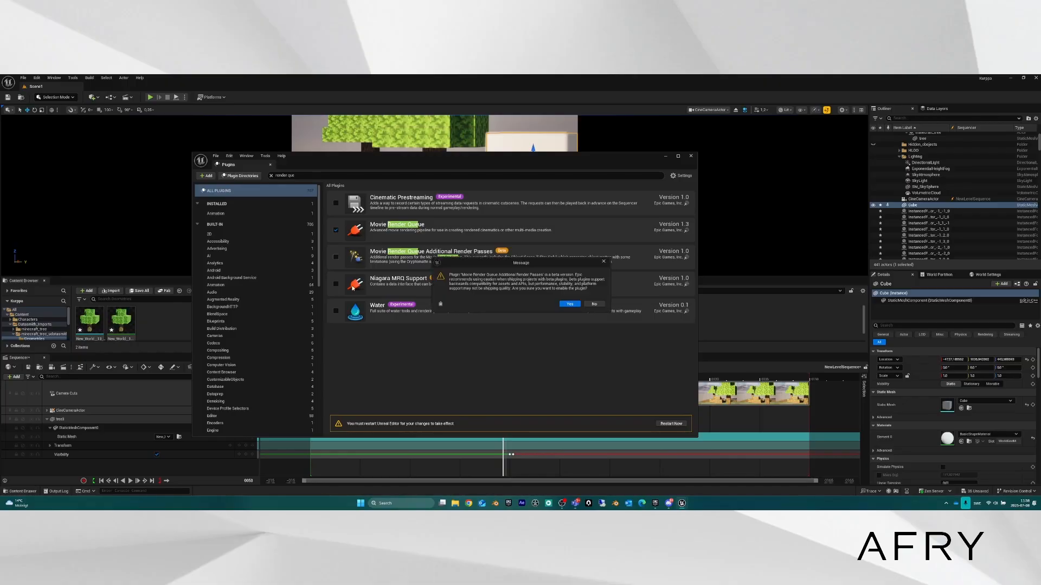
{"action": "left_click", "coordinate": [568, 304]}
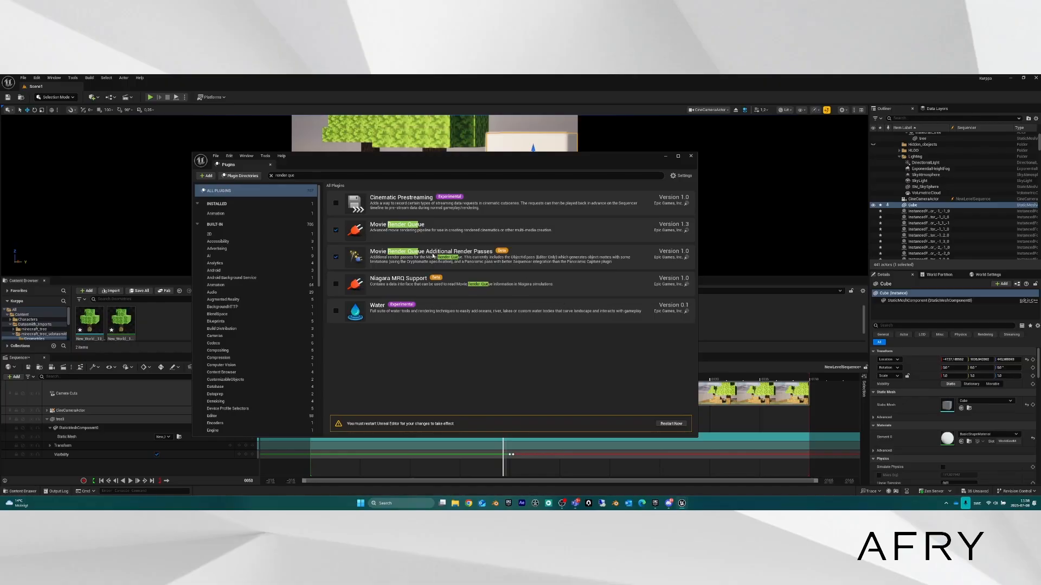